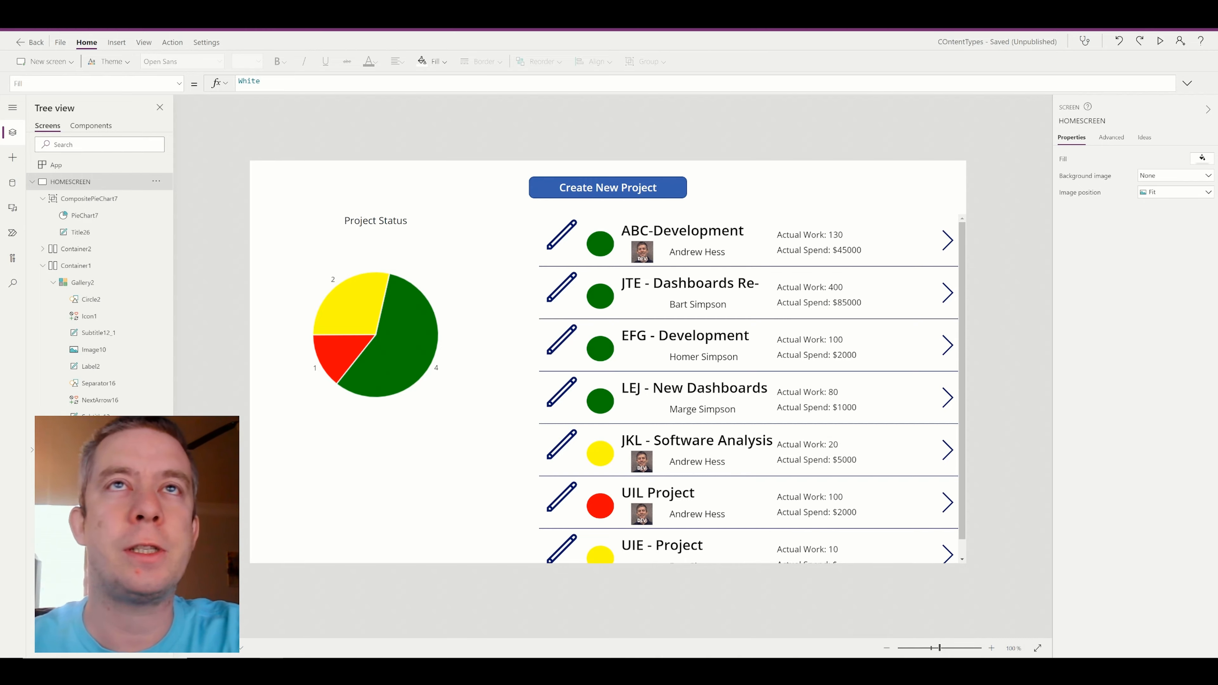
# - Preview the home screen, open the ABC-Development project's edit form, return to the project list, and exit the preview
pyautogui.click(1160, 41)
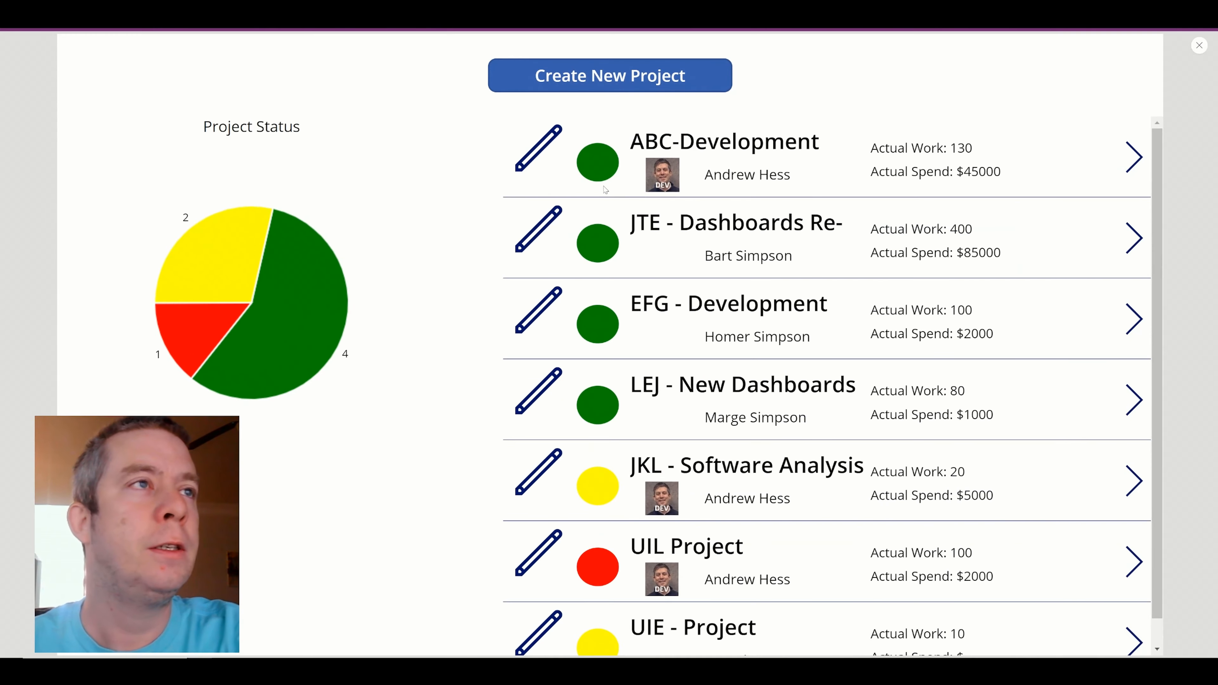
pyautogui.click(518, 149)
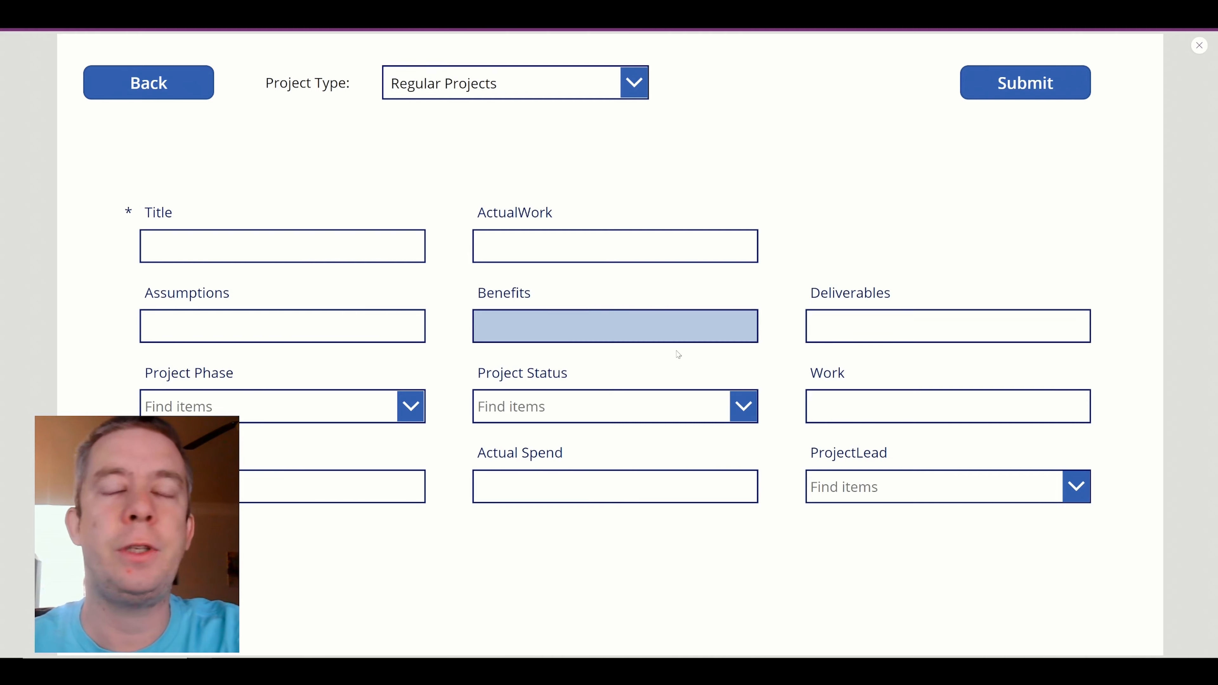
pyautogui.click(163, 85)
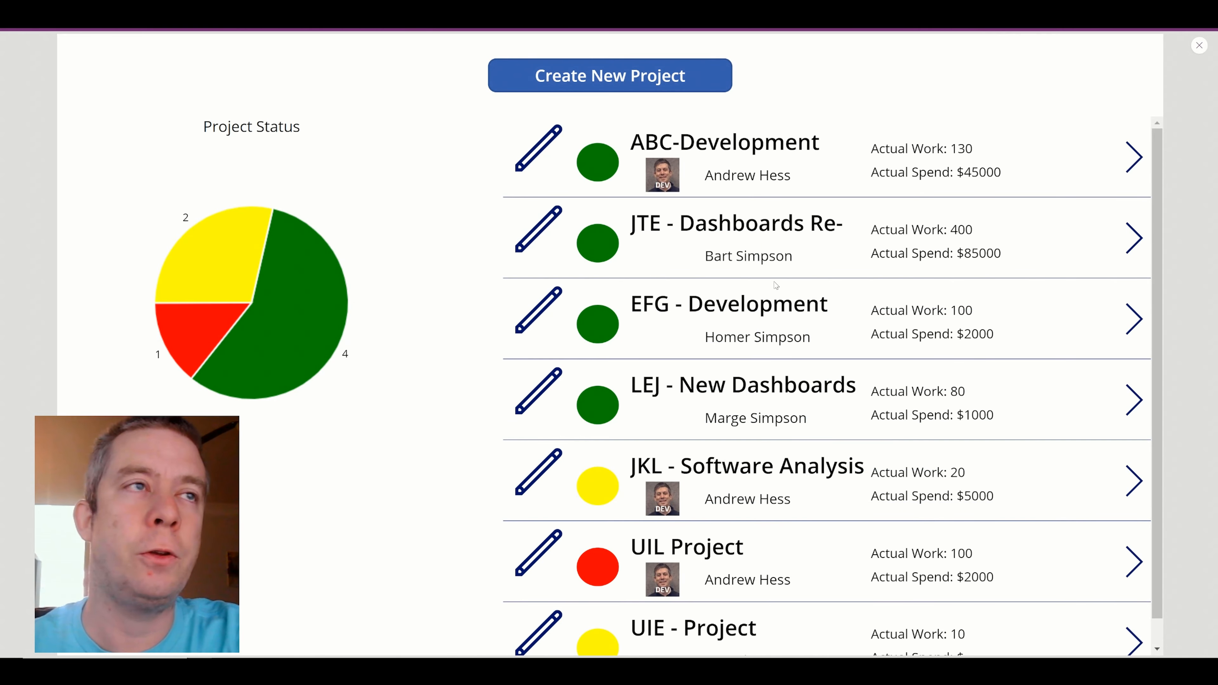
pyautogui.scroll(-1, 776, 286)
pyautogui.scroll(1, 776, 285)
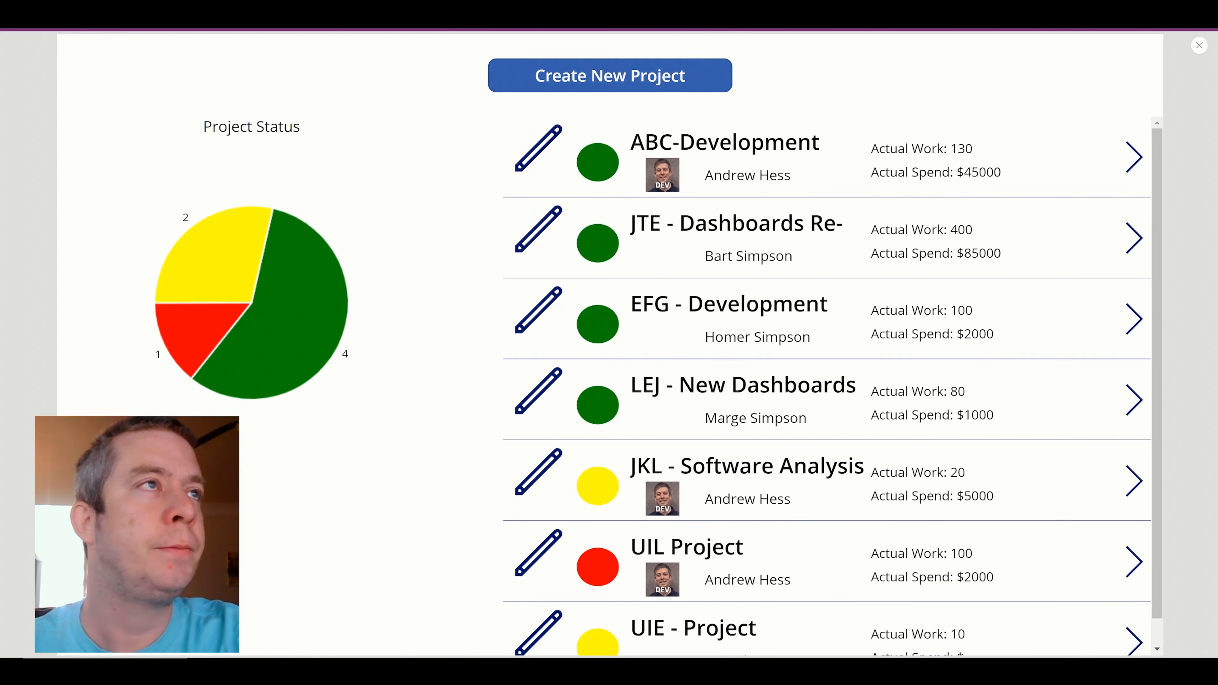
pyautogui.click(1206, 45)
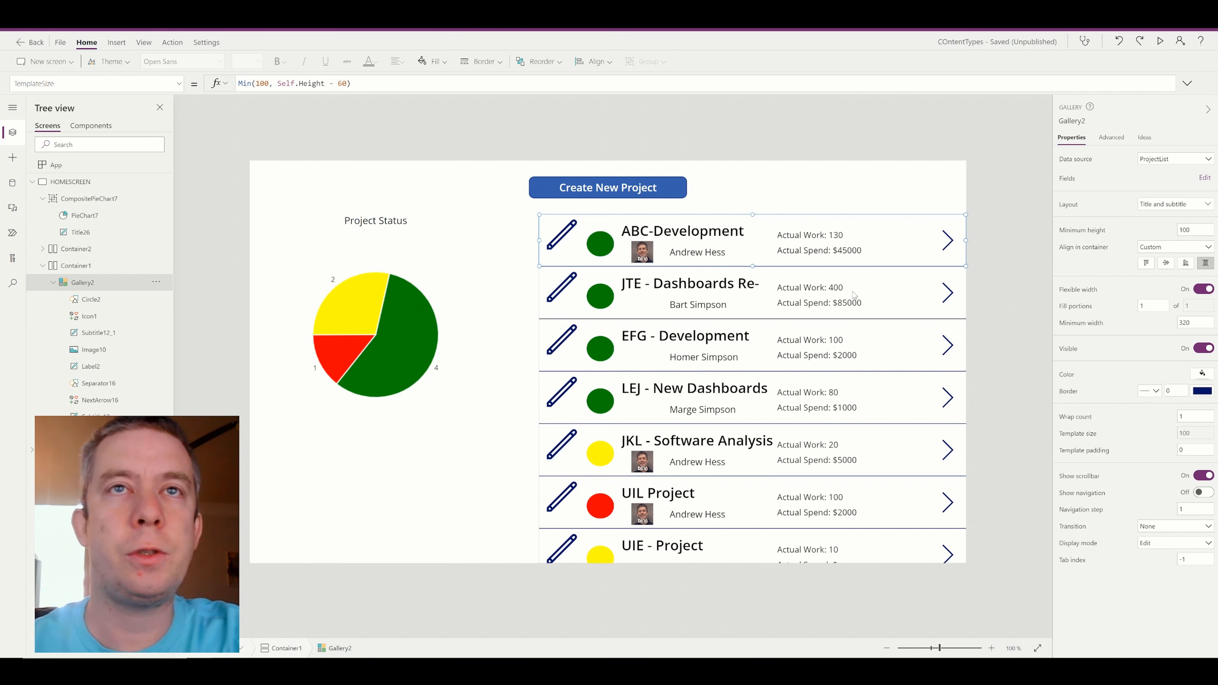
# - Set the project gallery's template size formula to Min(80, Self.Height - 60)
pyautogui.click(1192, 434)
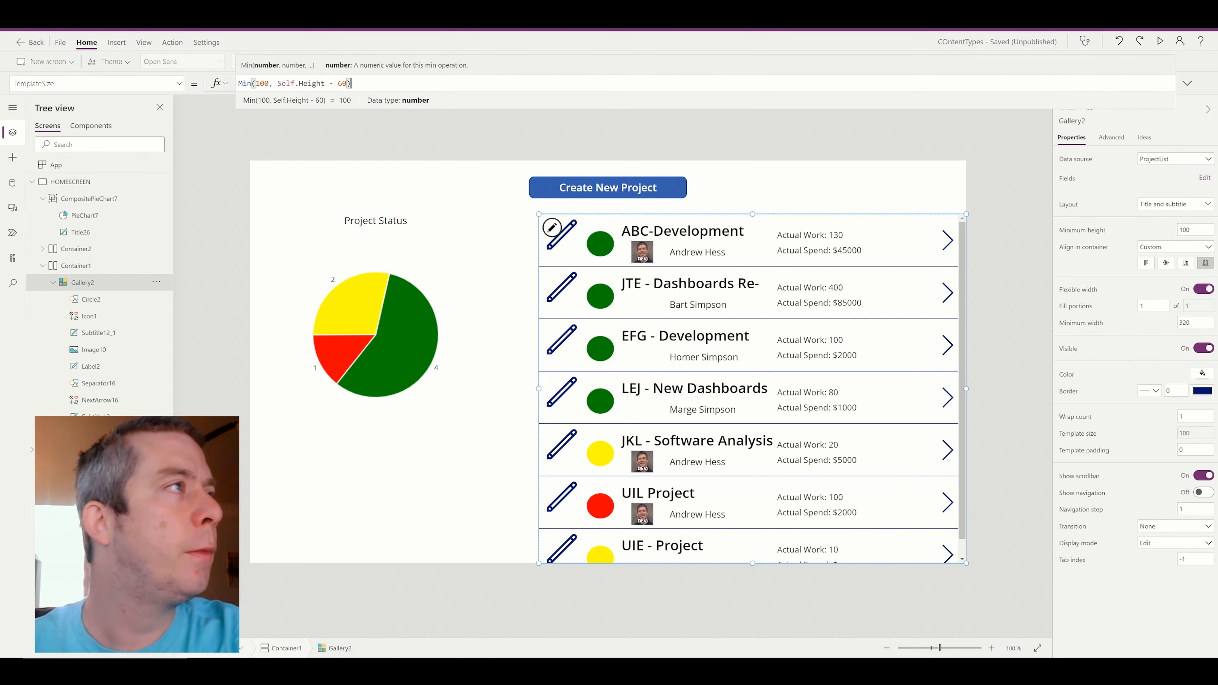
pyautogui.click(264, 83)
pyautogui.press('BackSpace')
pyautogui.press('BackSpace')
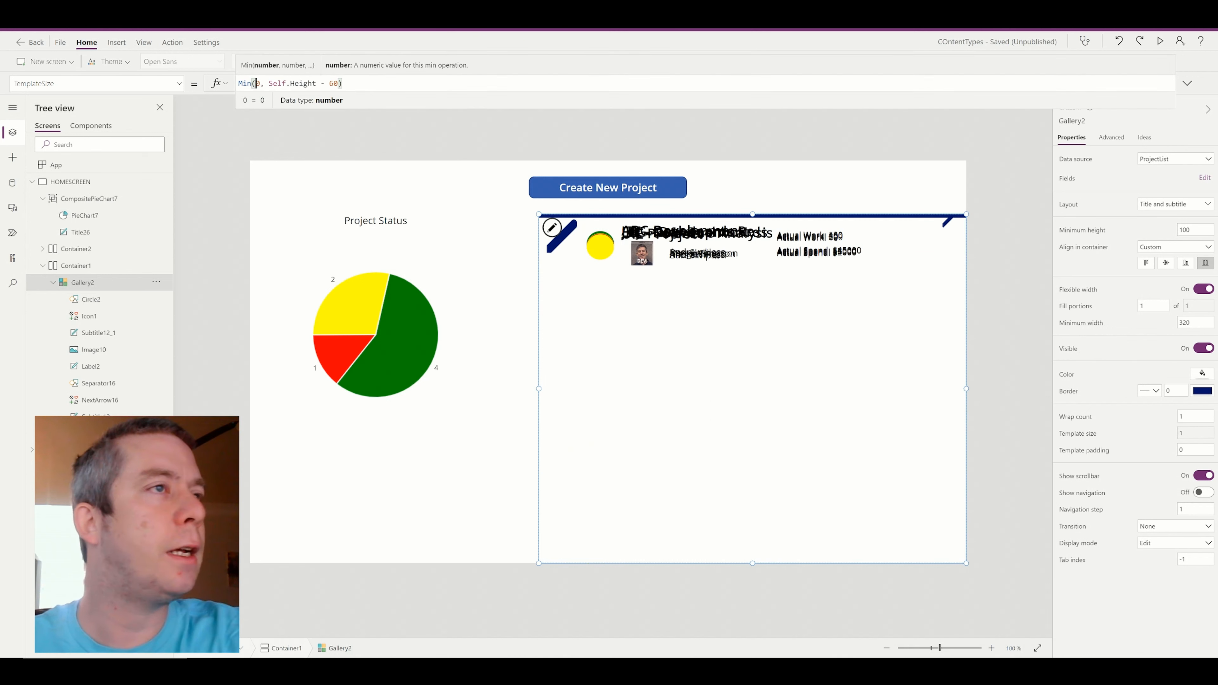
pyautogui.write('8')
# - Move the status circle, project title, lead picture and lead name up within the gallery row, placing the circle at about X 90, Y 17
pyautogui.click(601, 242)
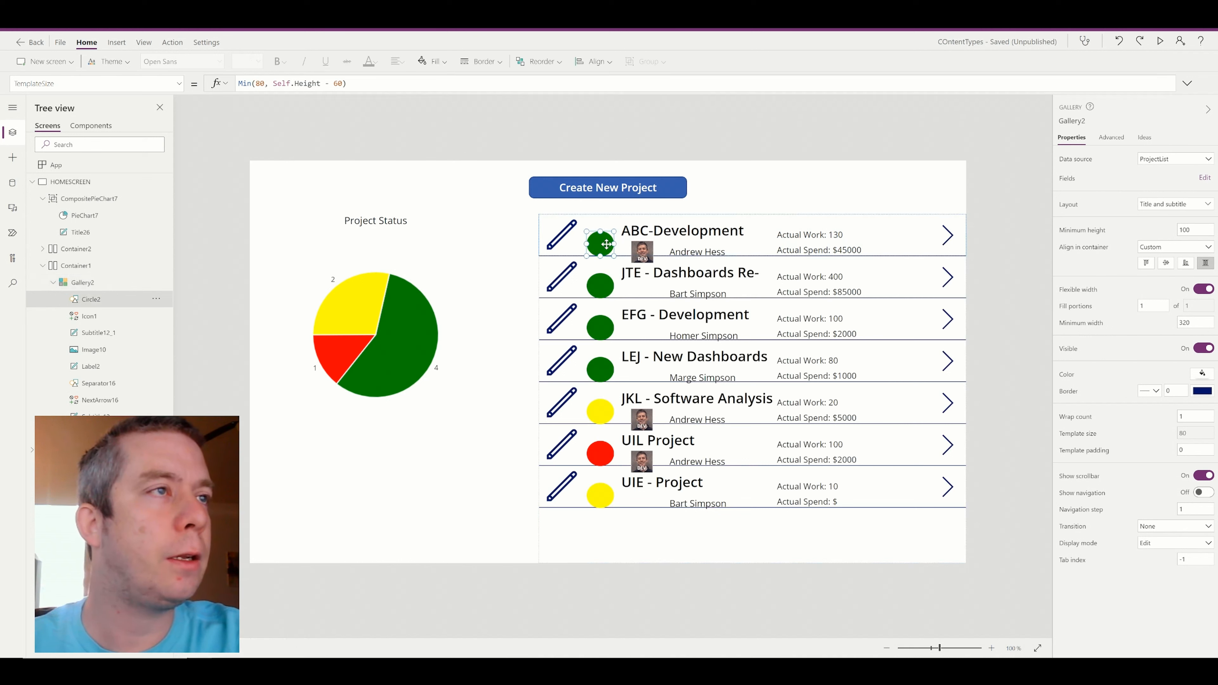
pyautogui.moveTo(602, 243); pyautogui.dragTo(677, 245)
pyautogui.click(672, 229)
pyautogui.click(642, 248)
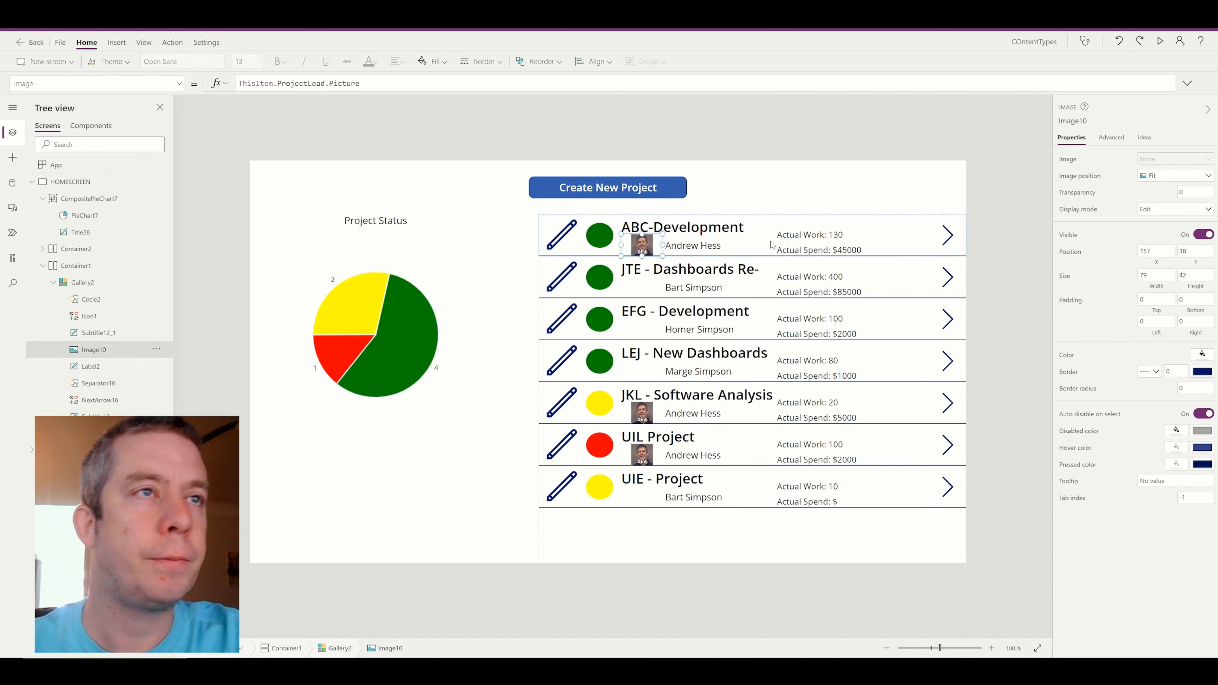
# - Move the Actual Work and Actual Spend labels up in the gallery row, with Actual Spend at about X 450, Y 30
pyautogui.click(797, 235)
pyautogui.moveTo(797, 235); pyautogui.dragTo(796, 236)
pyautogui.click(799, 253)
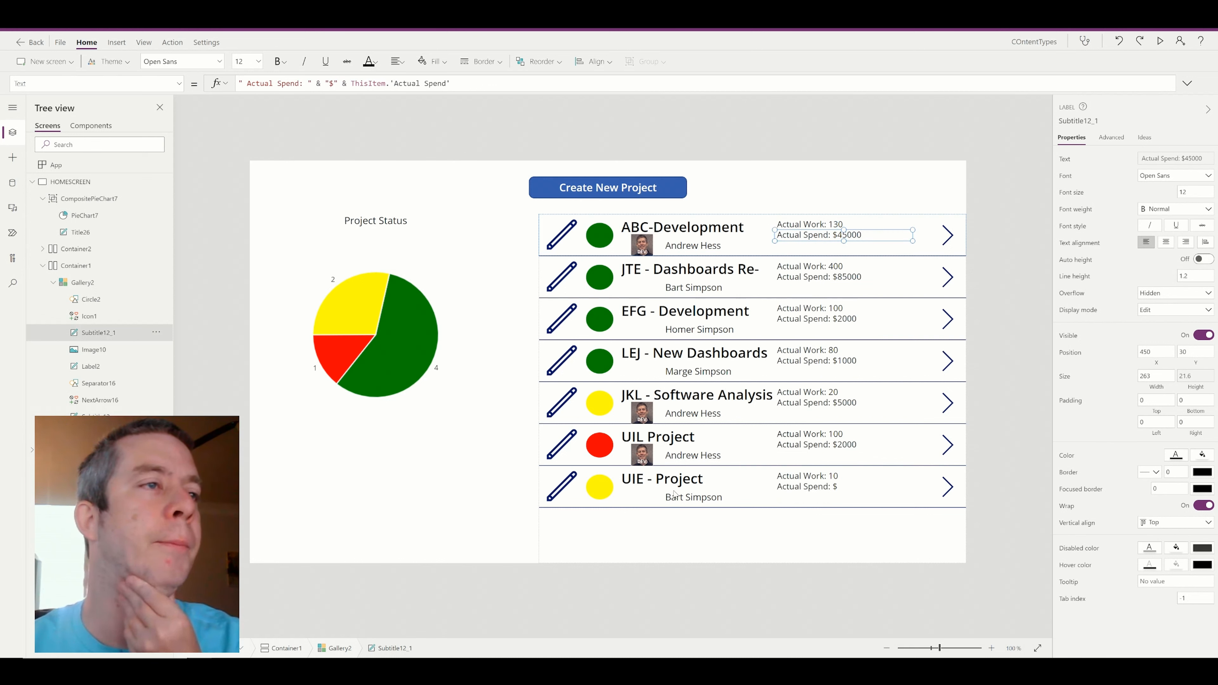
# - Nudge the project lead's picture and name label slightly up in the gallery row, with the name at about X 236, Y 37
pyautogui.click(640, 247)
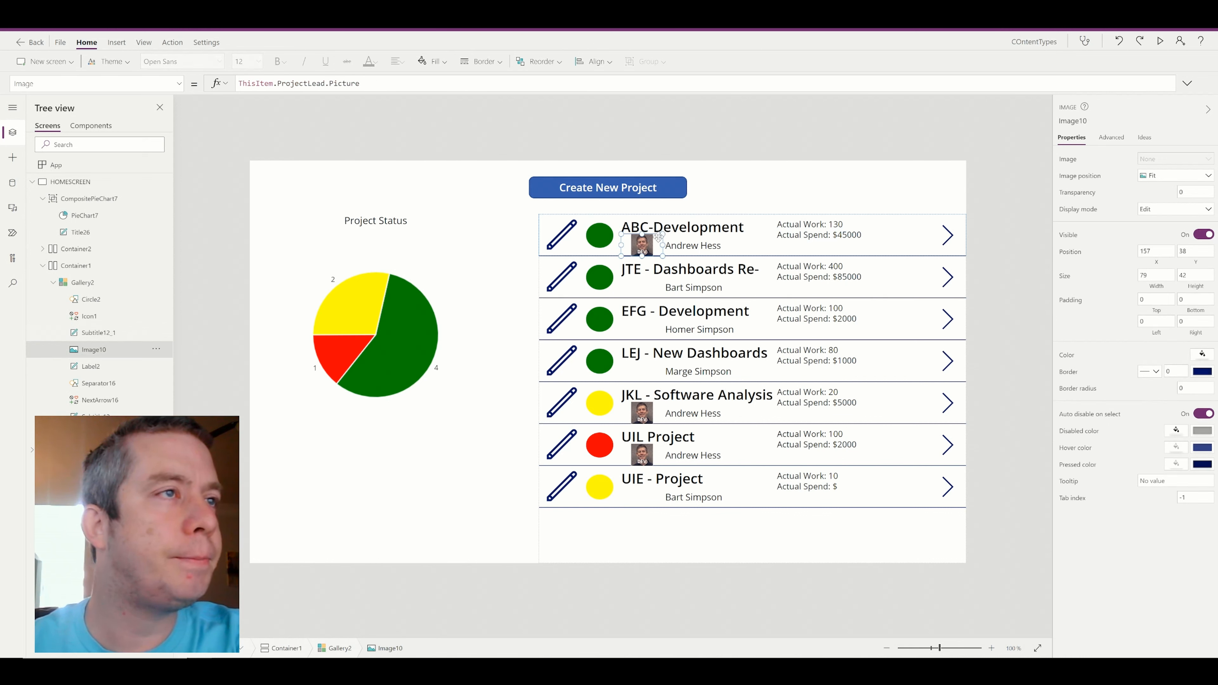
pyautogui.moveTo(662, 234)
pyautogui.mouseDown()
pyautogui.moveTo(644, 243)
pyautogui.moveTo(682, 243)
pyautogui.mouseUp()
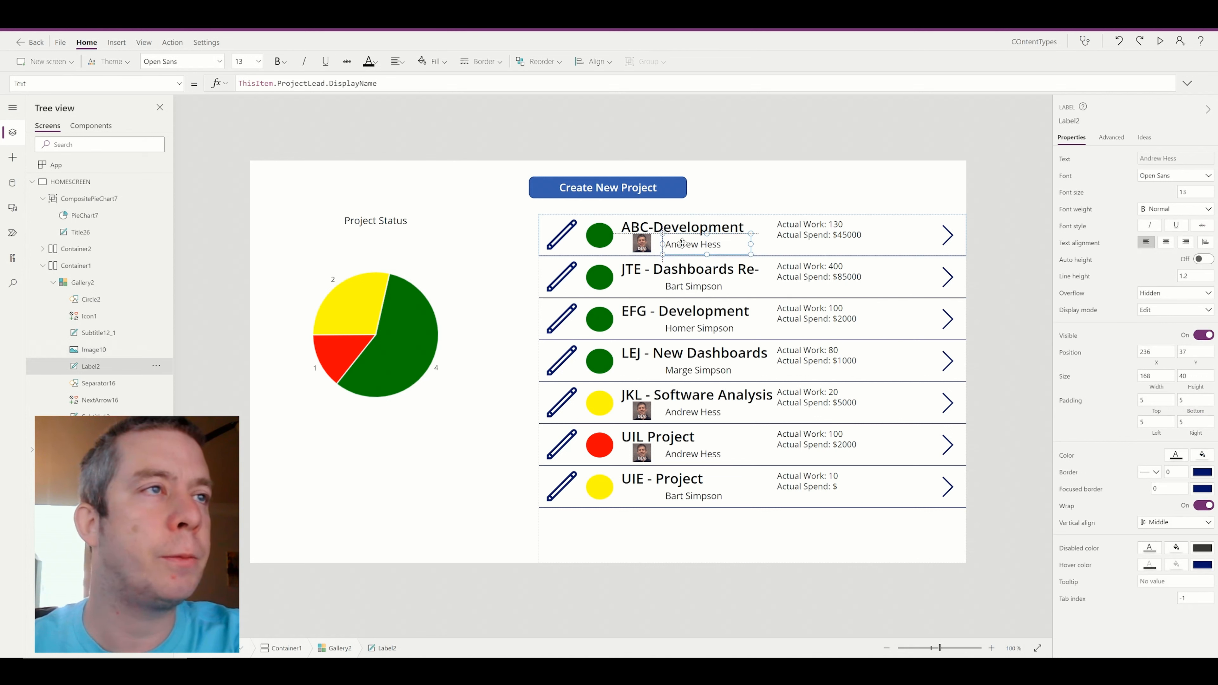
pyautogui.click(599, 235)
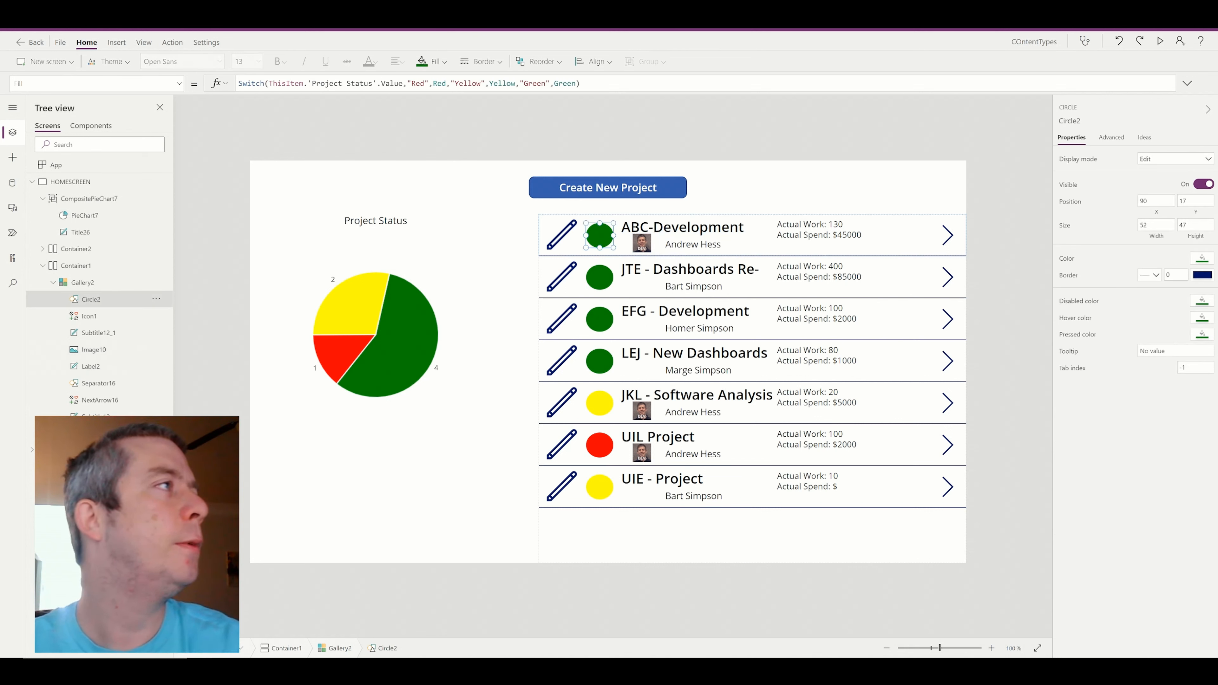
# - Insert an HTML text control into the gallery template and place it beside the next arrow at about X 622, Y 11
pyautogui.click(578, 256)
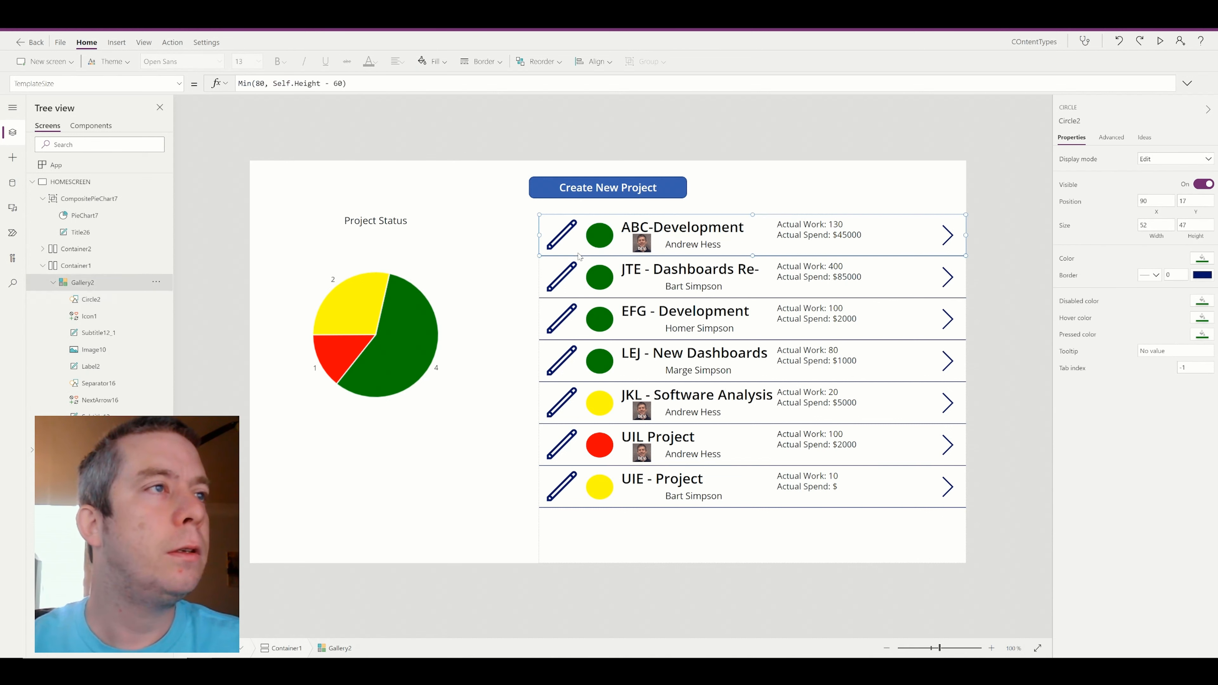
pyautogui.click(116, 42)
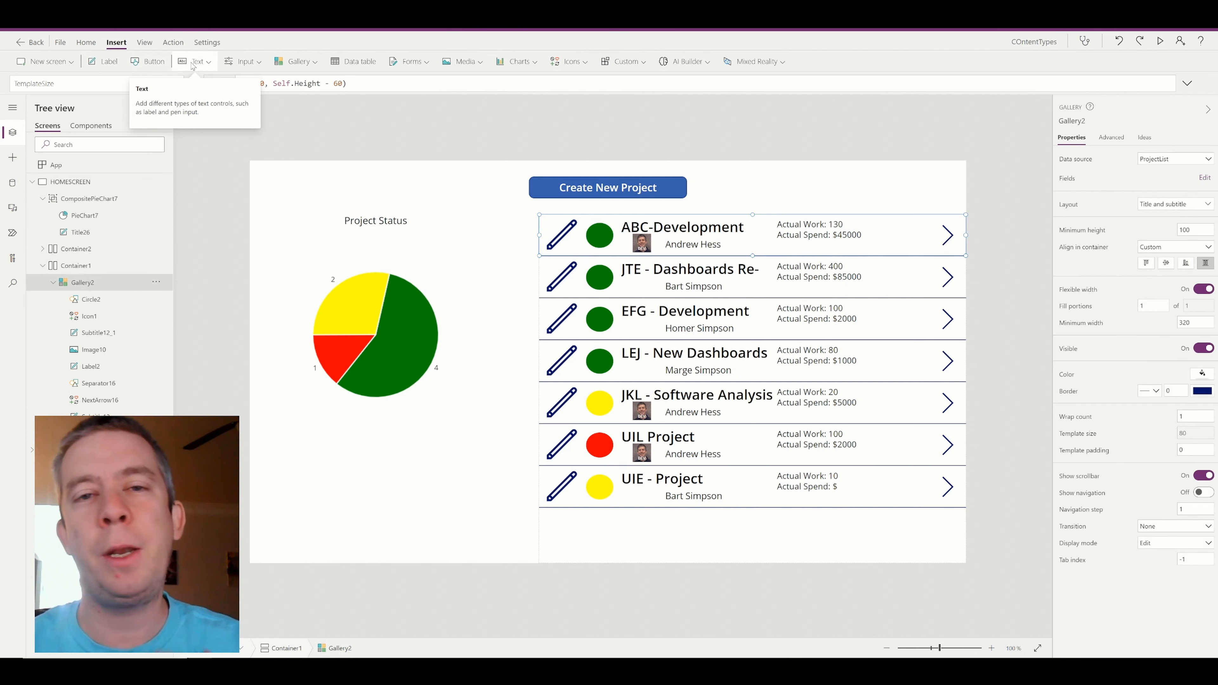
pyautogui.click(194, 66)
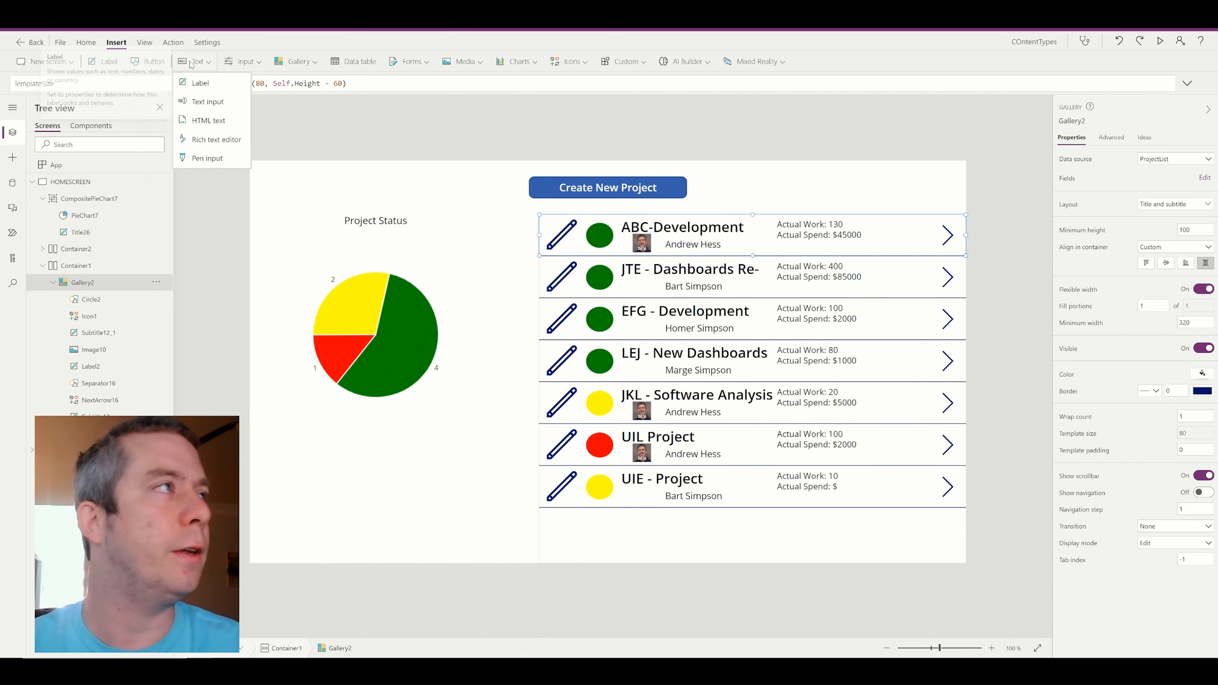
pyautogui.click(207, 121)
pyautogui.moveTo(600, 244); pyautogui.dragTo(902, 236)
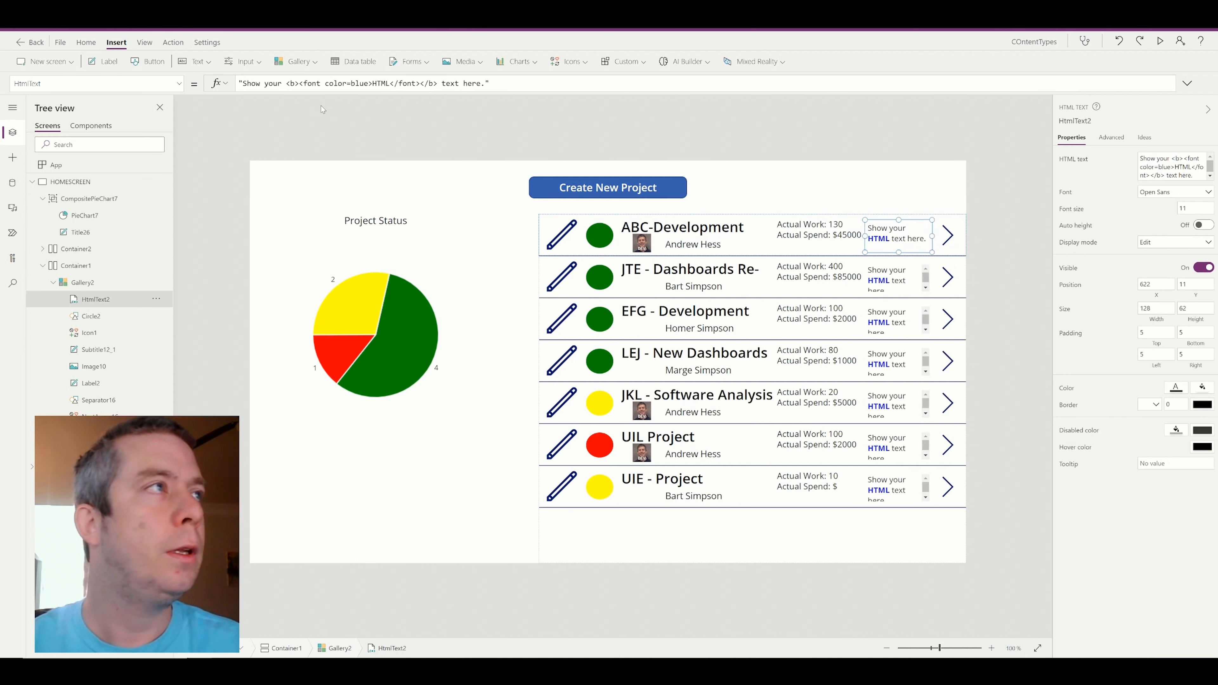
# - Replace the HTML text control's default content with an empty <div> and </div> pair on separate lines in the expanded formula
pyautogui.moveTo(485, 83); pyautogui.dragTo(241, 84)
pyautogui.write('<div')
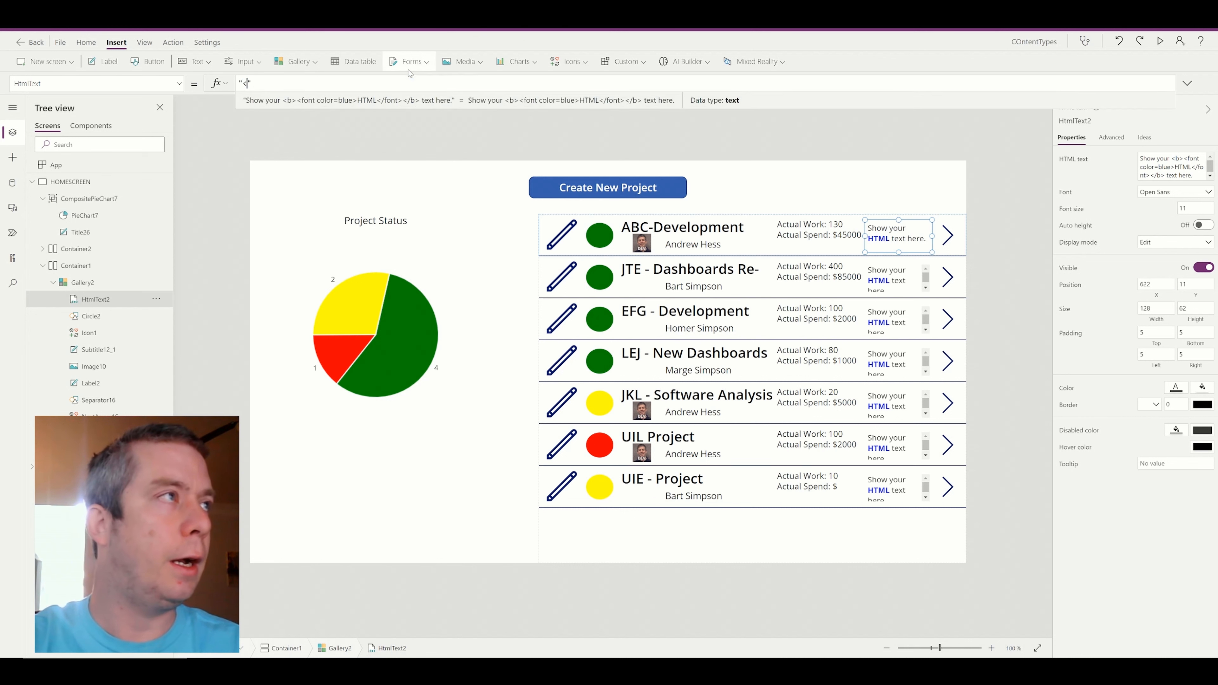
pyautogui.write('>')
pyautogui.hotkey('shift', 'Return')
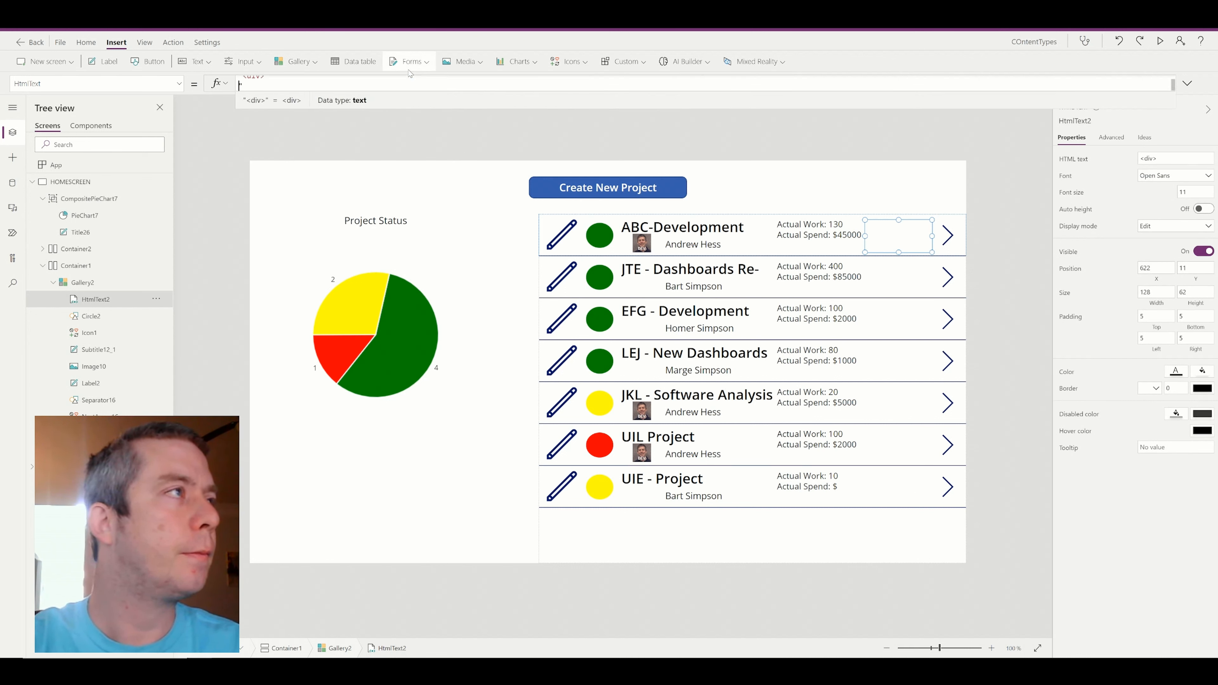
pyautogui.click(1187, 84)
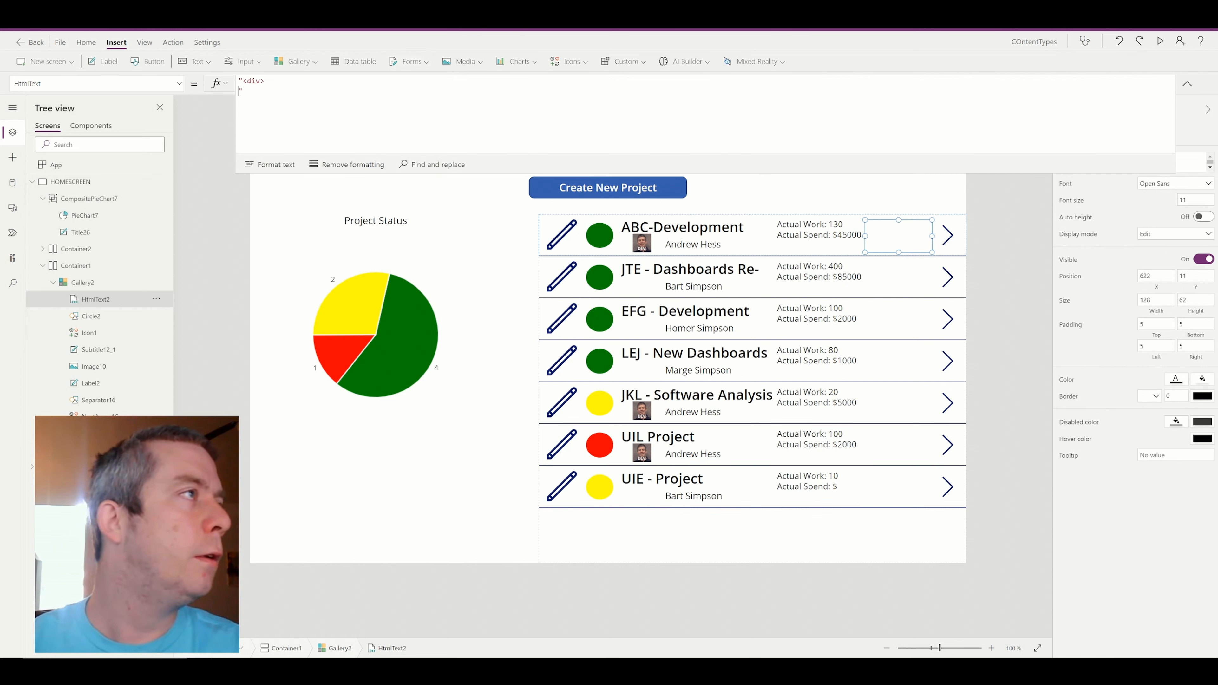
pyautogui.write('</div>')
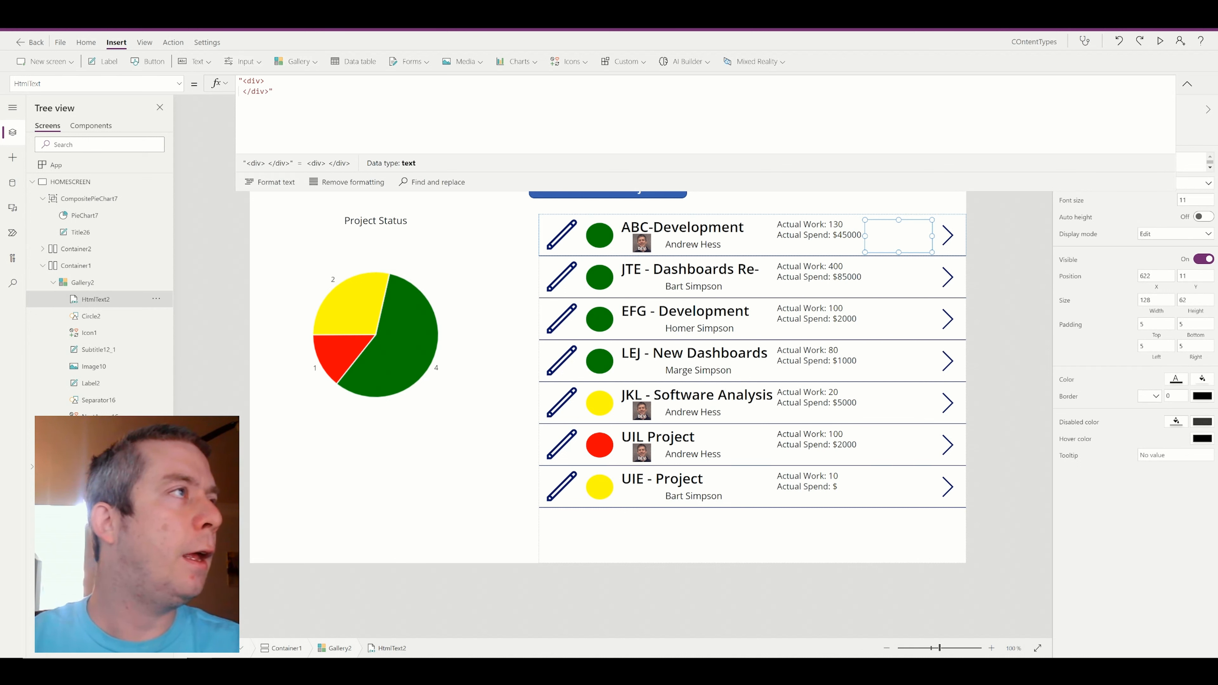
# - Add a style attribute to the opening div tag, starting with padding: 20px; on its own line
pyautogui.press('Up')
pyautogui.press('Left')
pyautogui.write('style')
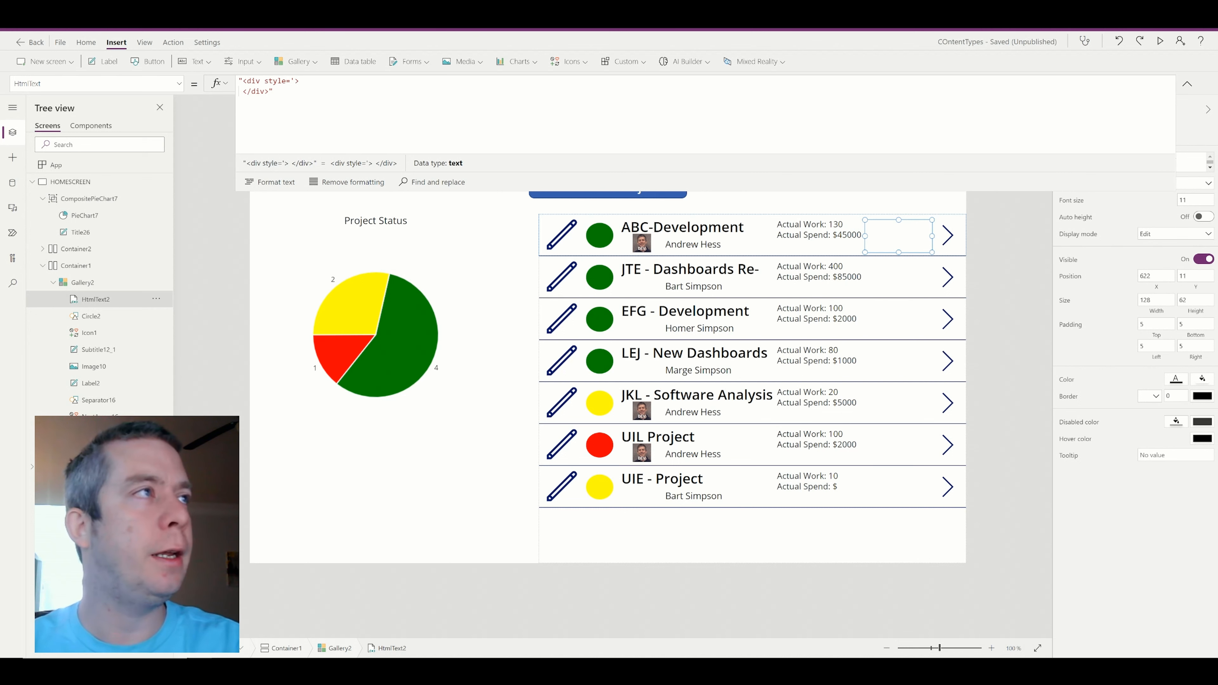
pyautogui.hotkey('shift', 'Return')
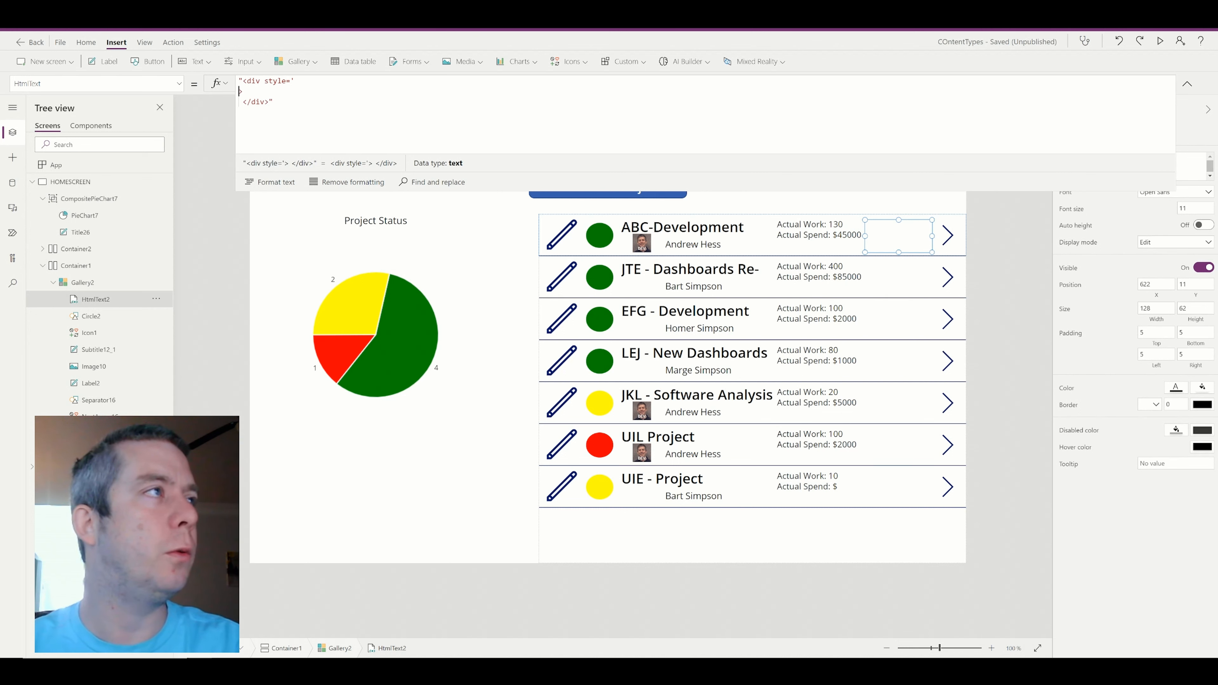
pyautogui.hotkey('shift', 'Return')
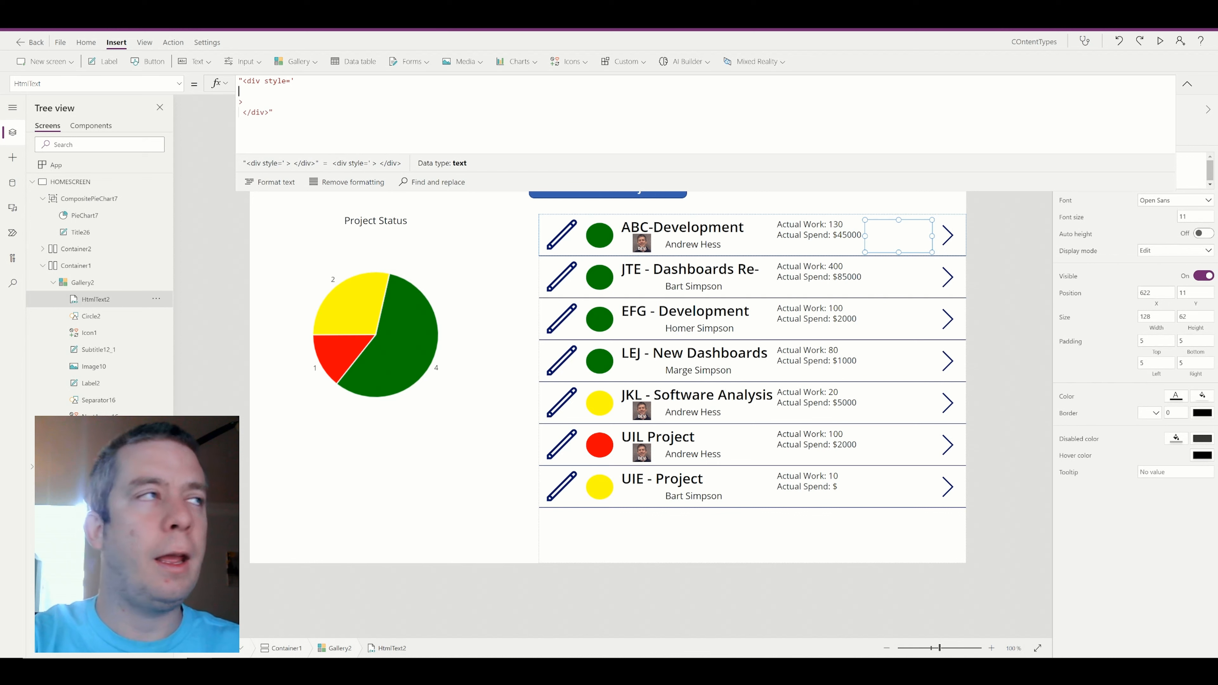
pyautogui.write('padding: 20')
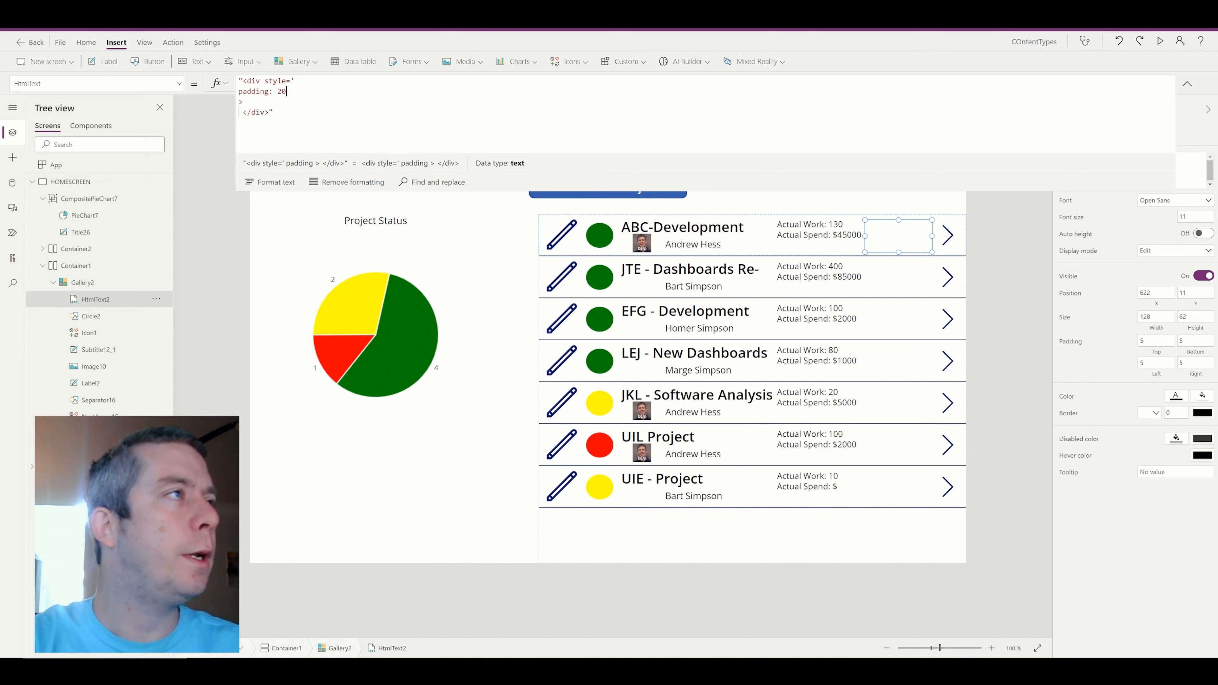
pyautogui.write('p')
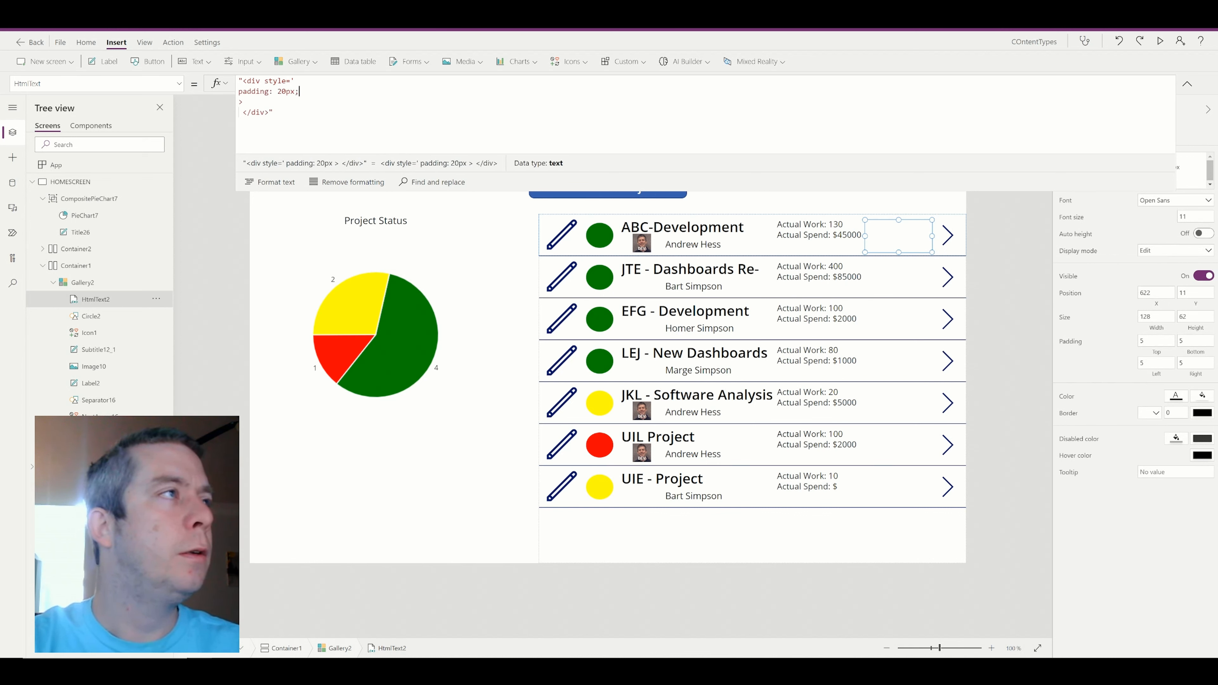
pyautogui.write('x;')
pyautogui.press('Return')
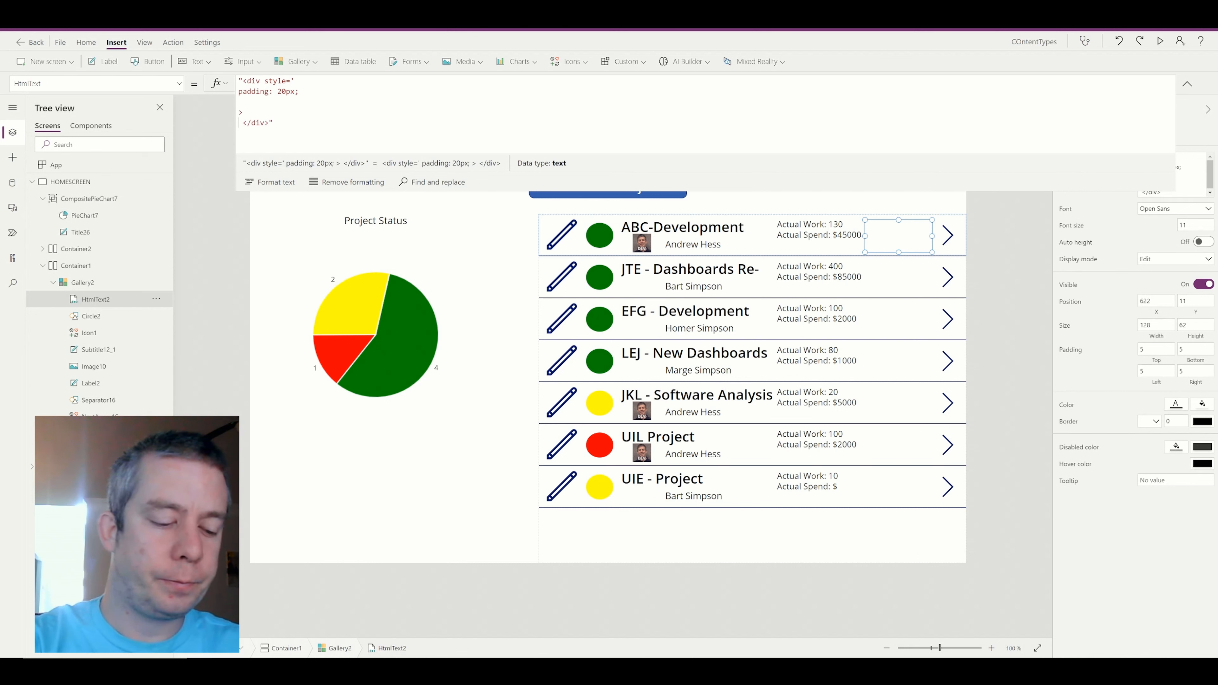
# - Start a background: linear-gradient(90deg, darkgreen 0%, declaration below the padding line in the div's style
pyautogui.write('background:')
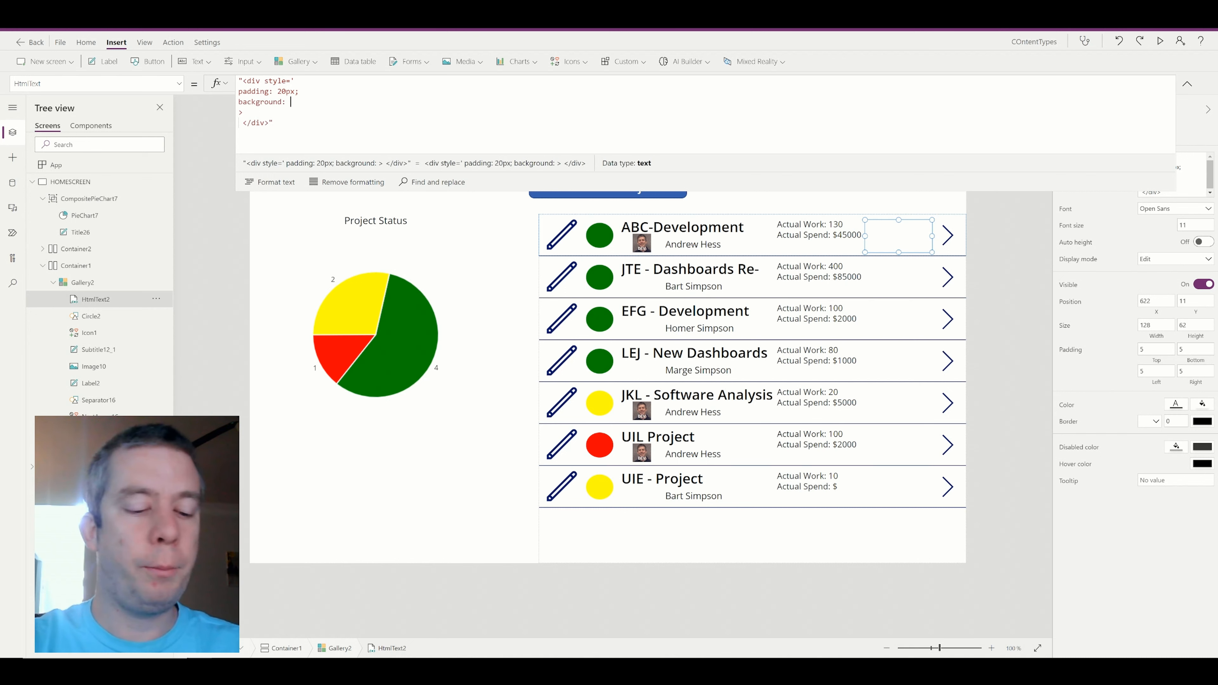
pyautogui.write(' li')
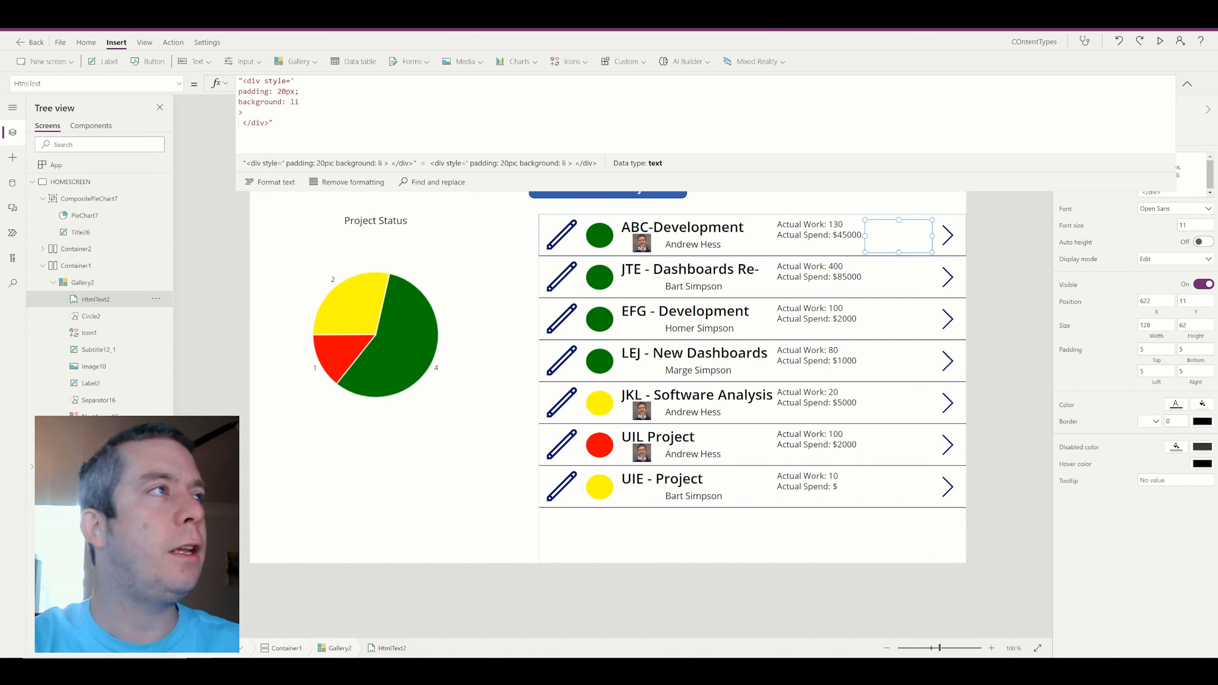
pyautogui.write('near-gra')
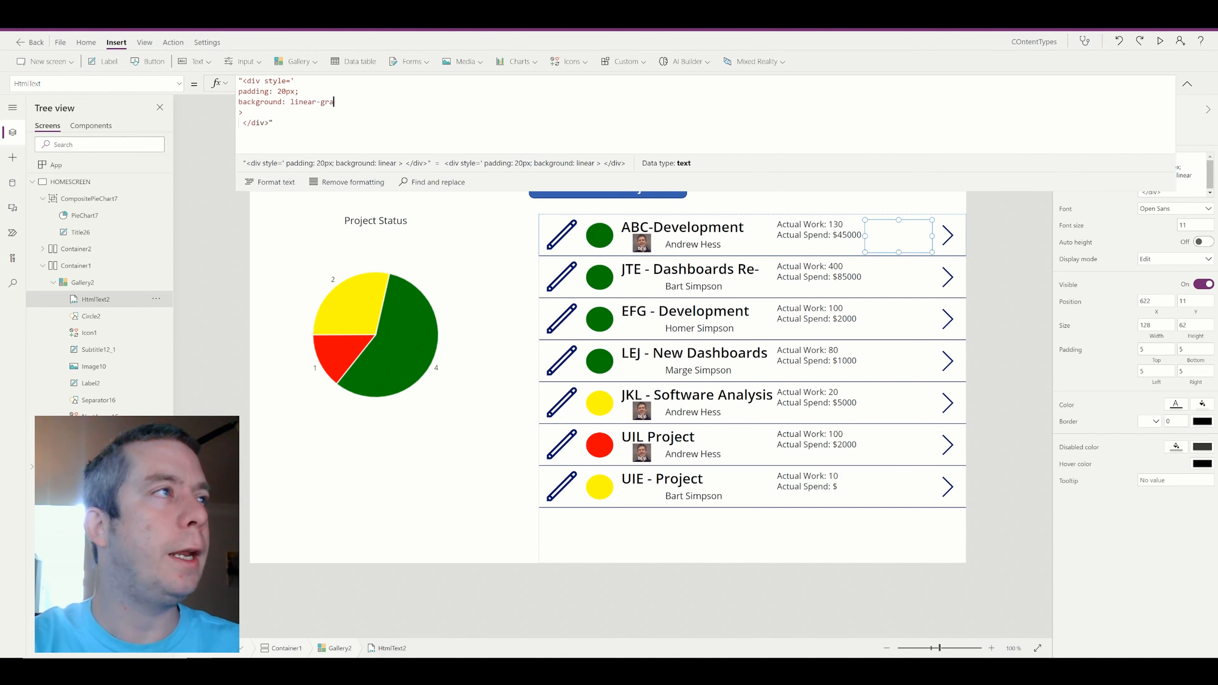
pyautogui.write('dient')
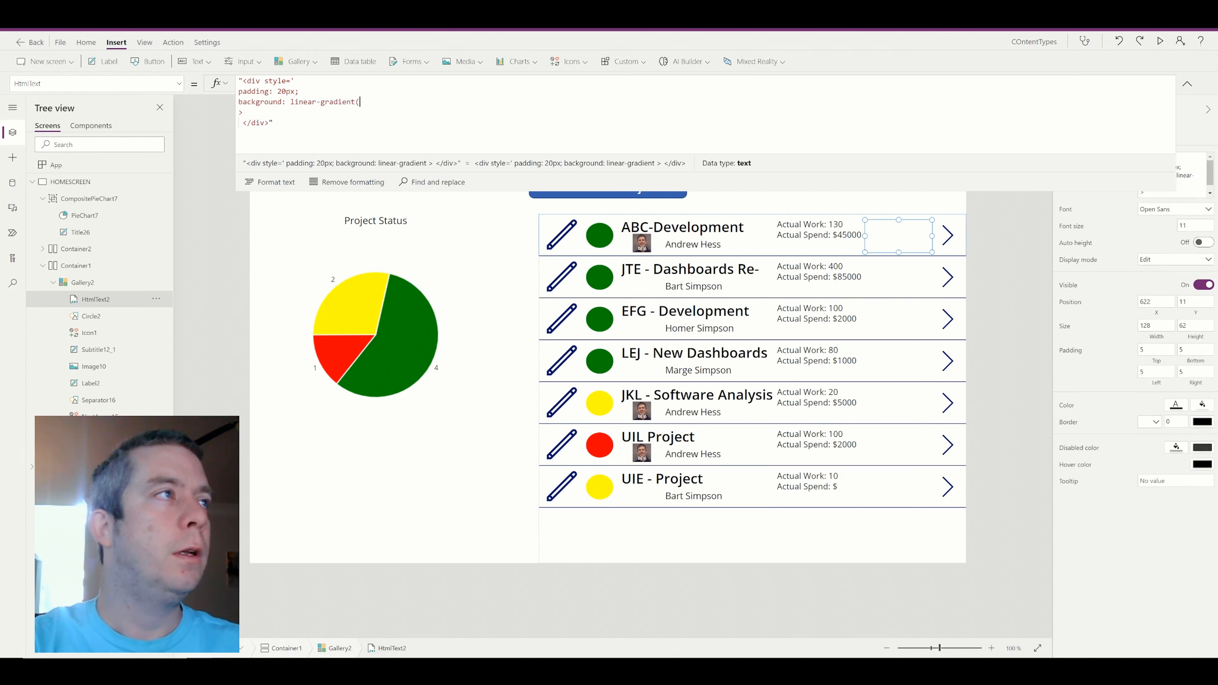
pyautogui.write('(')
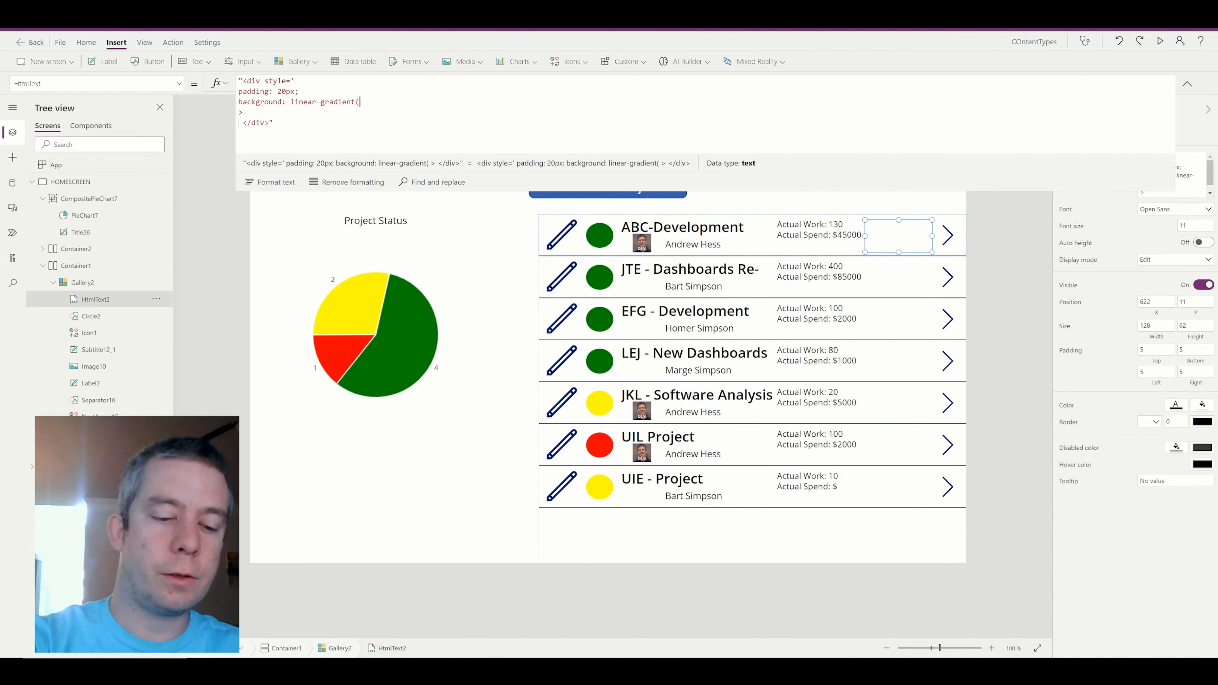
pyautogui.write('90')
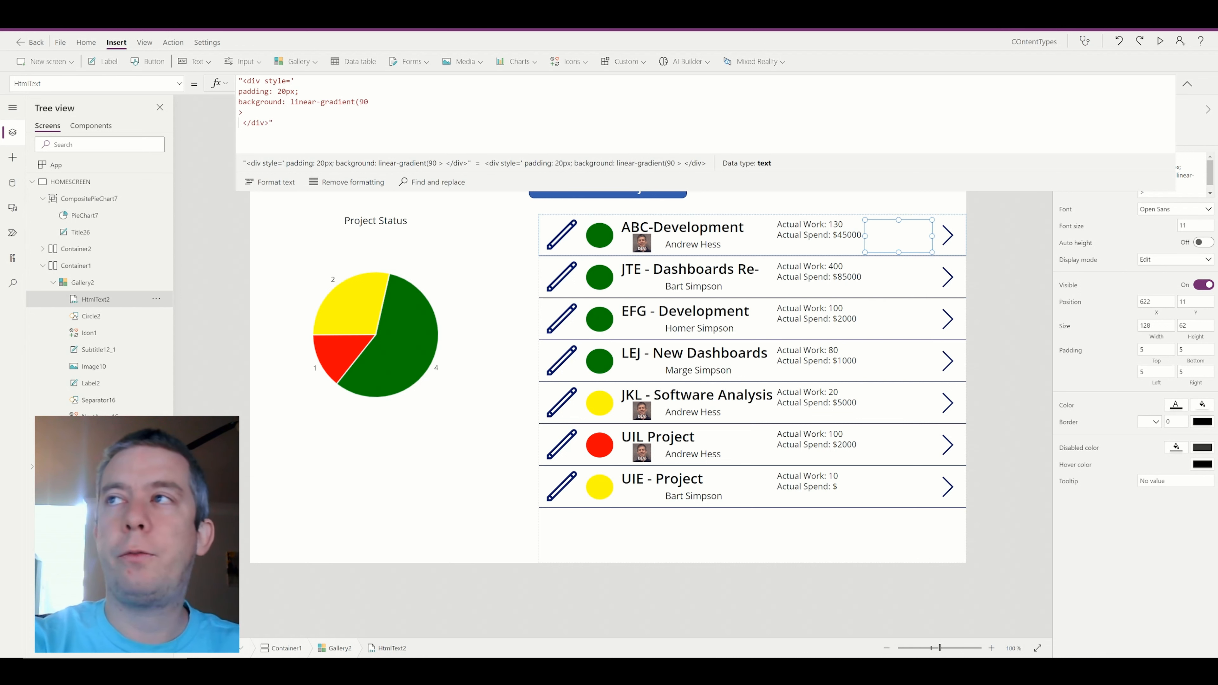
pyautogui.write('deg, ')
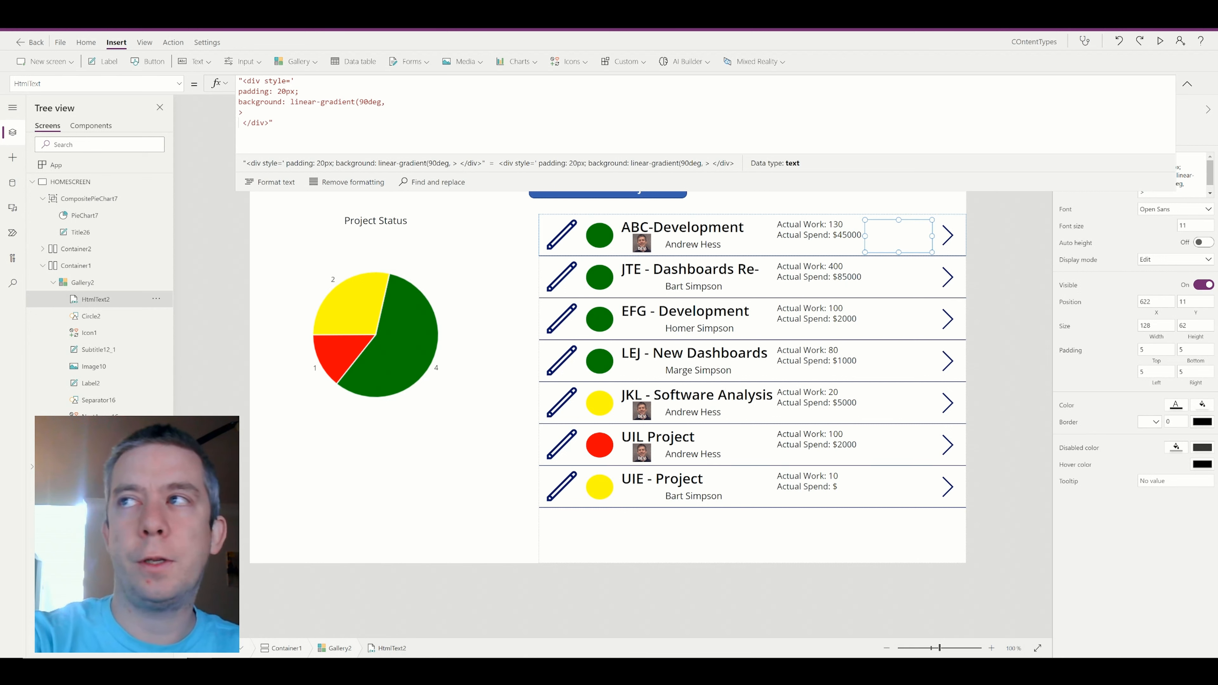
pyautogui.write('dark')
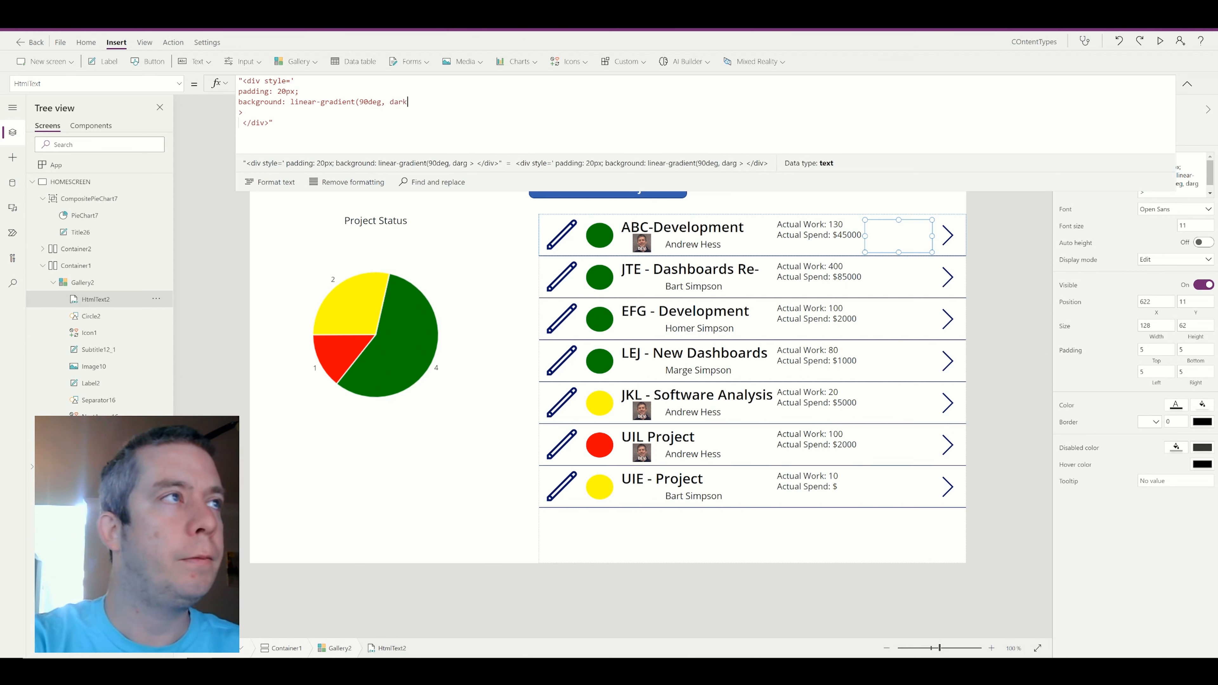
pyautogui.write('green 0%, ')
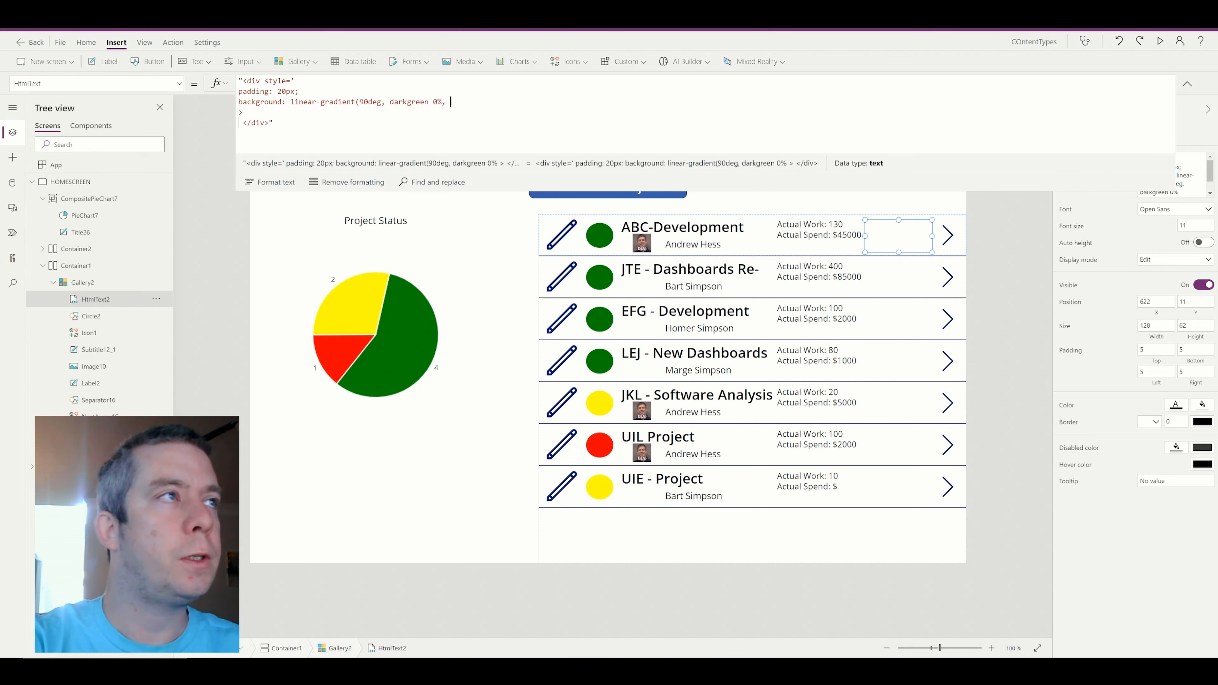
pyautogui.write('lightgreen ')
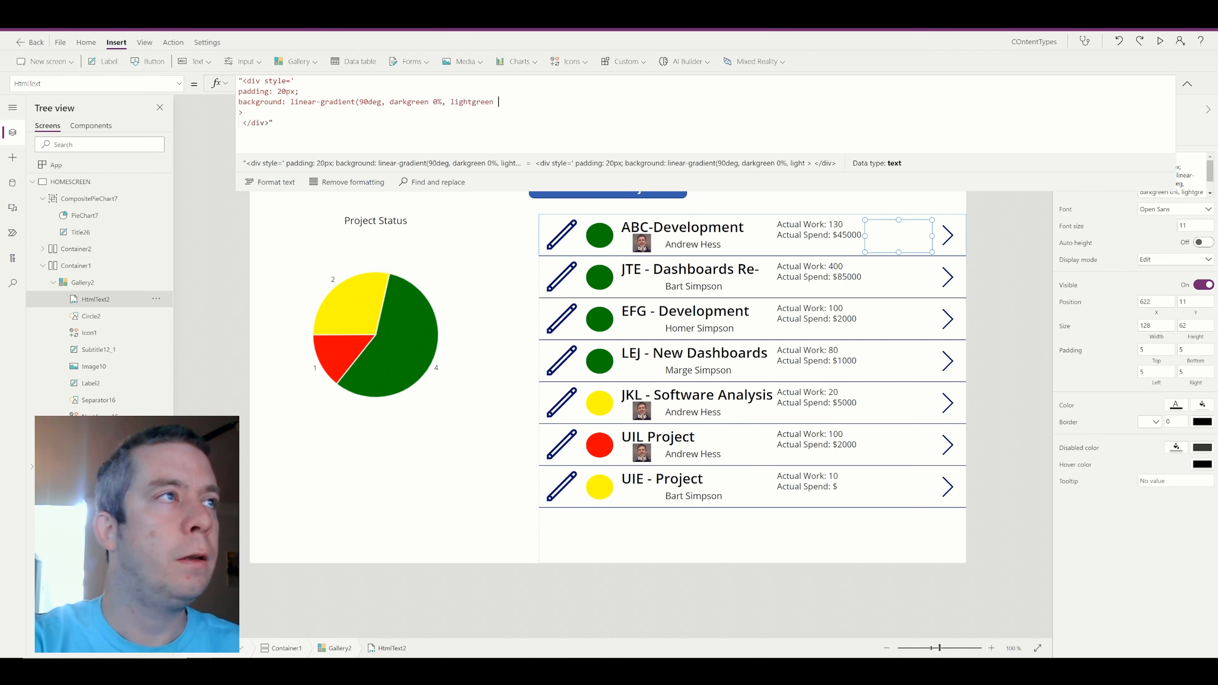
pyautogui.write('30%,')
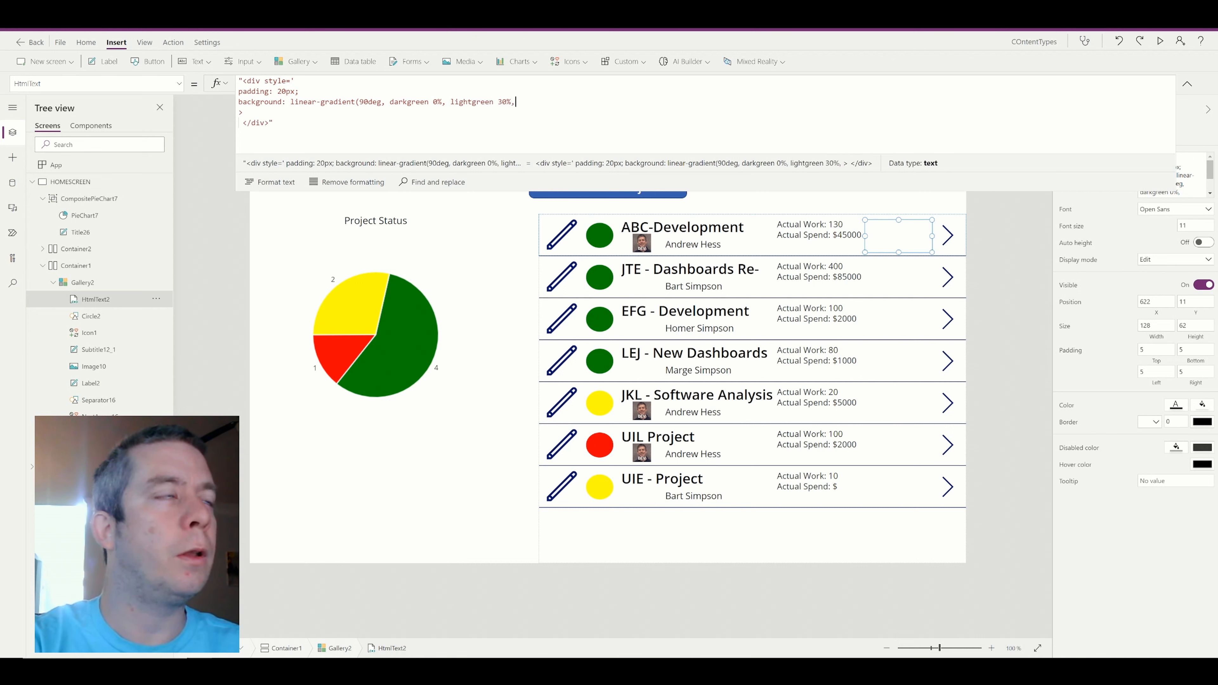
pyautogui.press('BackSpace')
pyautogui.press('BackSpace')
pyautogui.press('BackSpace')
pyautogui.press('BackSpace')
pyautogui.press('BackSpace')
pyautogui.press('BackSpace')
pyautogui.press('BackSpace')
pyautogui.press('BackSpace')
pyautogui.press('BackSpace')
pyautogui.press('BackSpace')
pyautogui.press('BackSpace')
pyautogui.press('BackSpace')
pyautogui.press('BackSpace')
pyautogui.press('BackSpace')
pyautogui.press('BackSpace')
# - Complete the gradient declaration with green 30%, lightgreen 100); and start a new line below it
pyautogui.write('green 3')
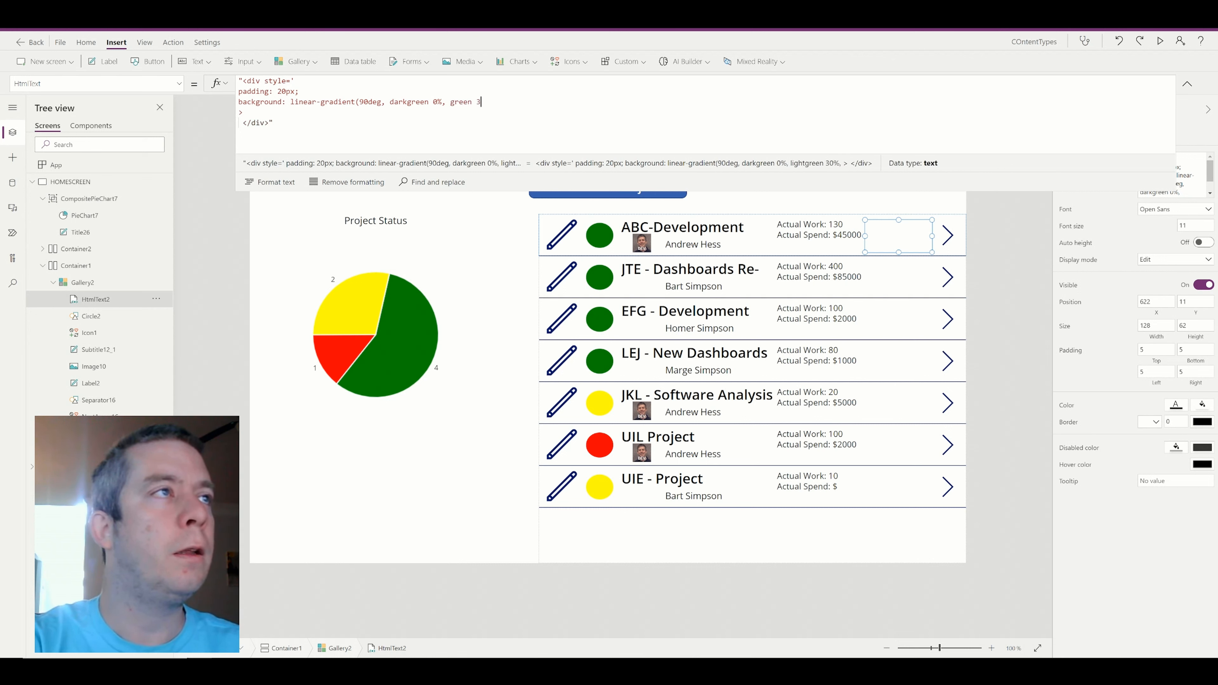
pyautogui.write('0%, light')
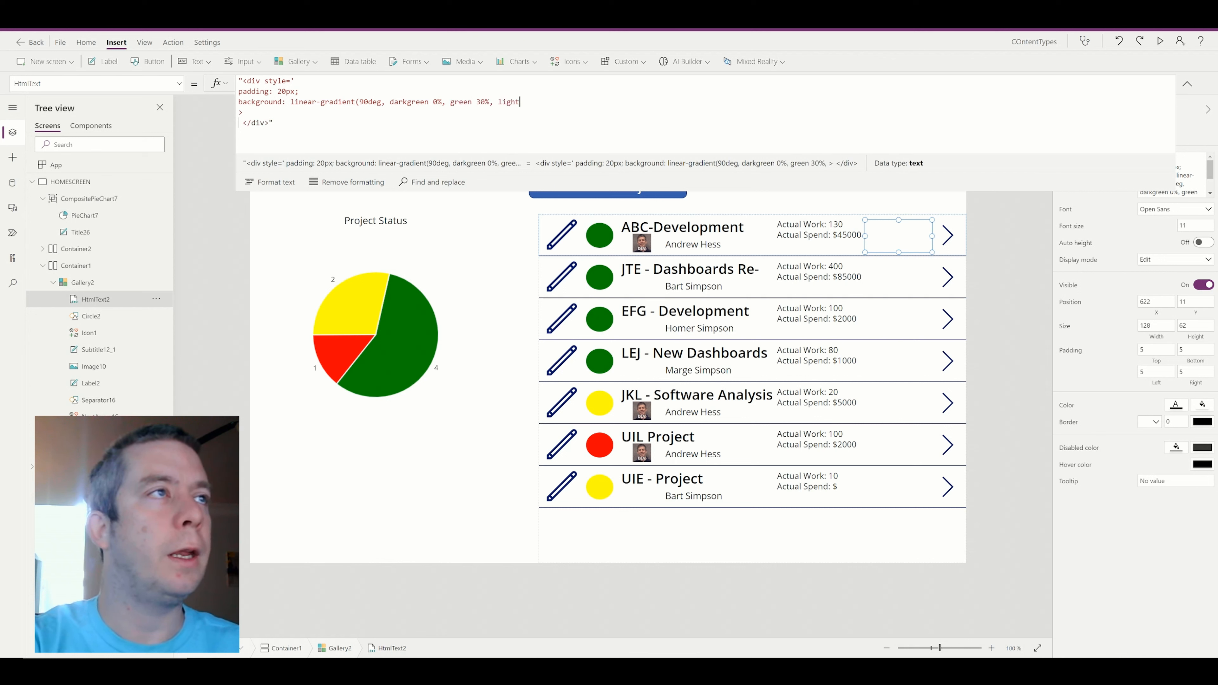
pyautogui.write('green ')
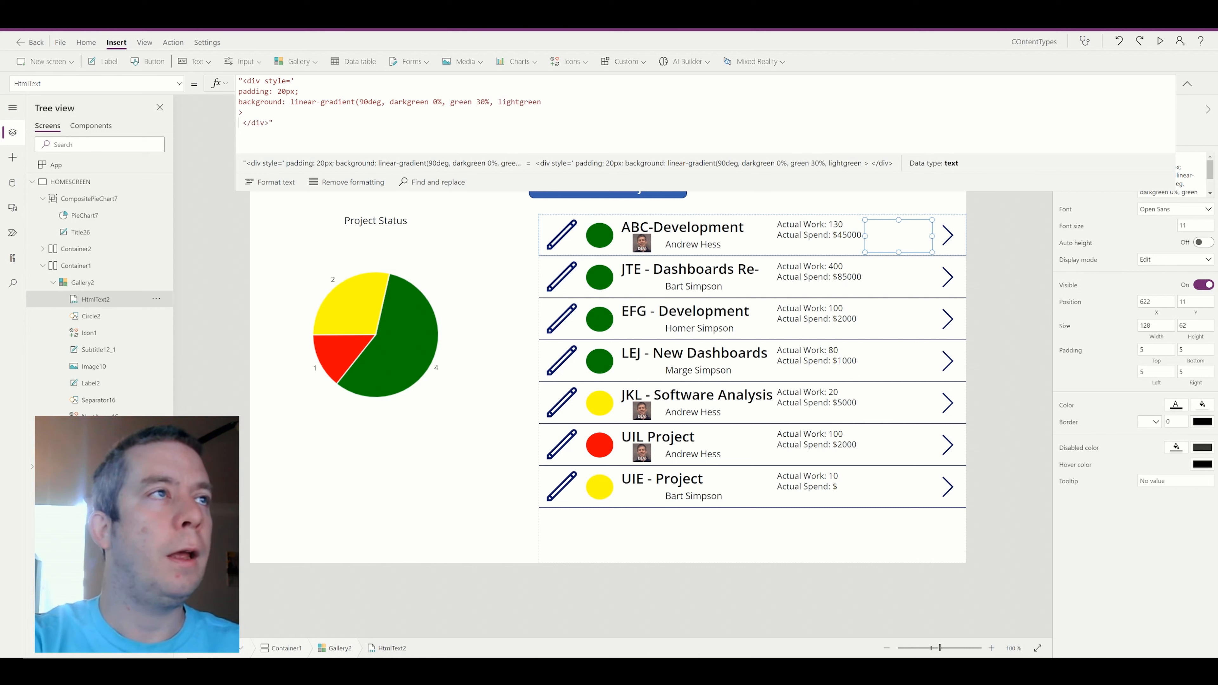
pyautogui.write('100);')
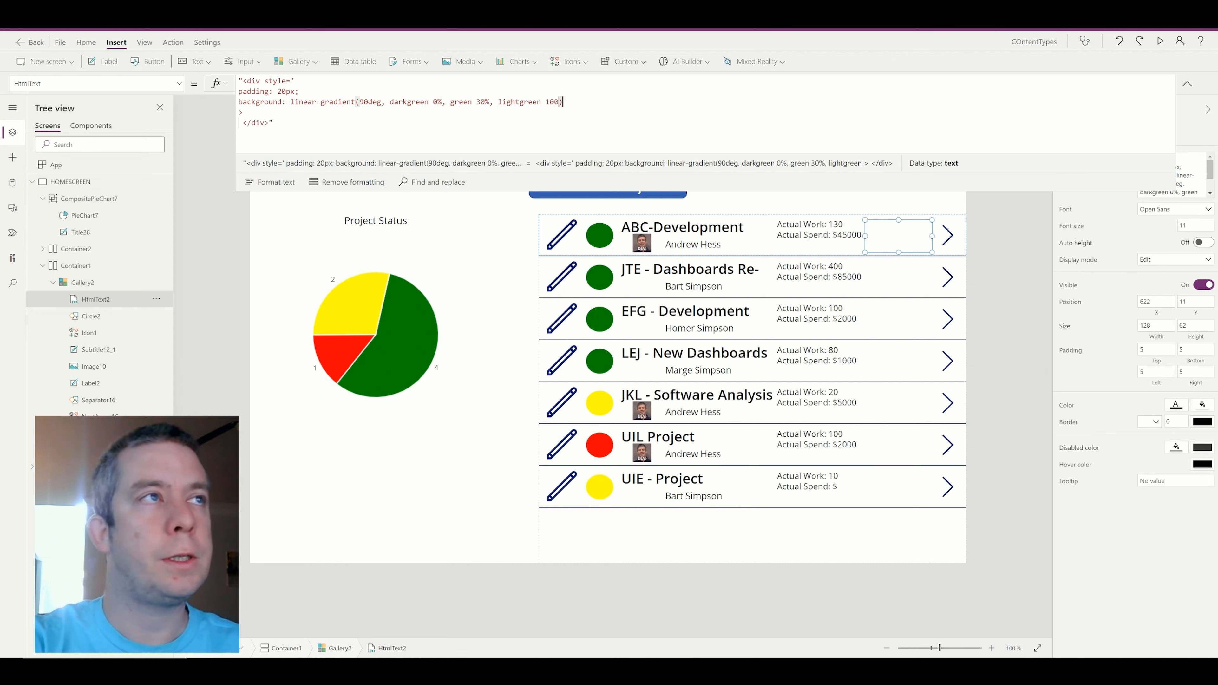
pyautogui.press('Return')
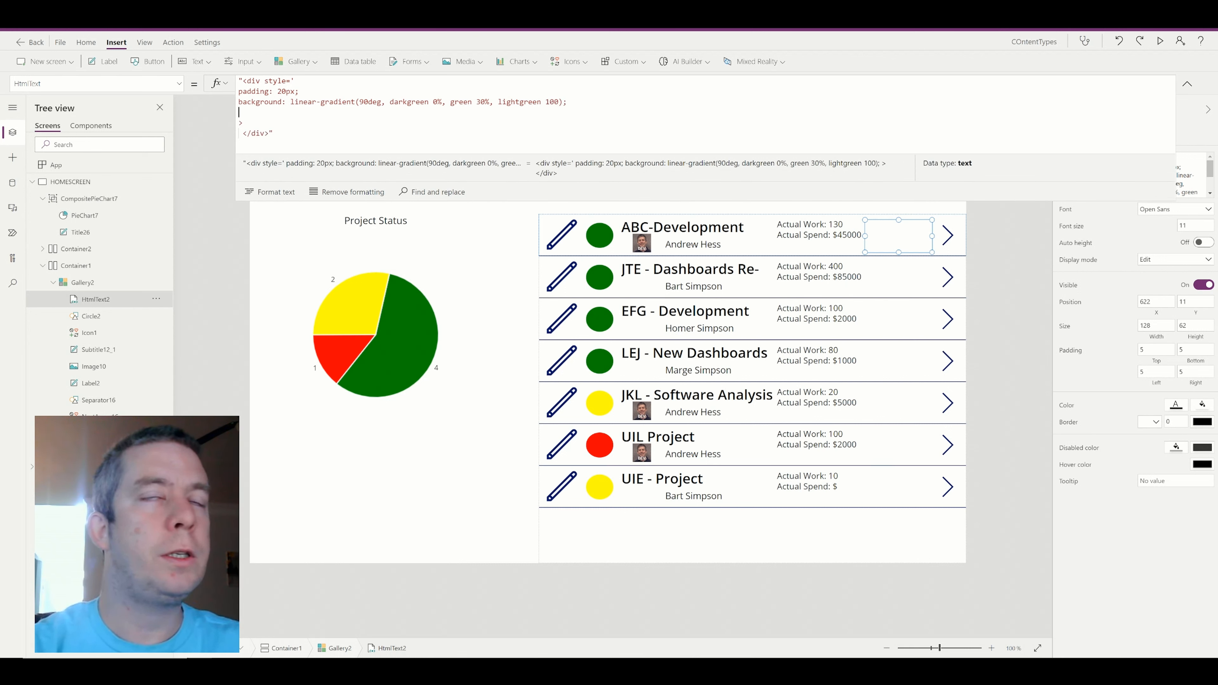
# - Add border-radius: 50%; on the new line, close the style attribute's quote and remove the > left below it
pyautogui.write('bord')
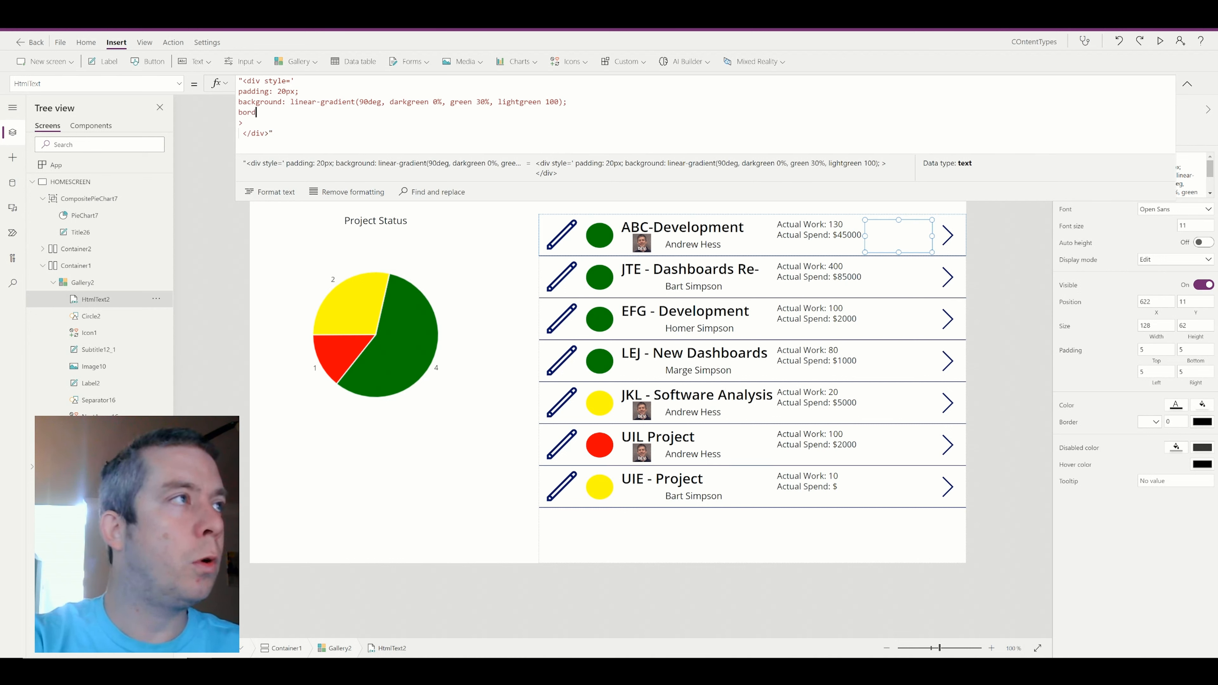
pyautogui.write('er-radius')
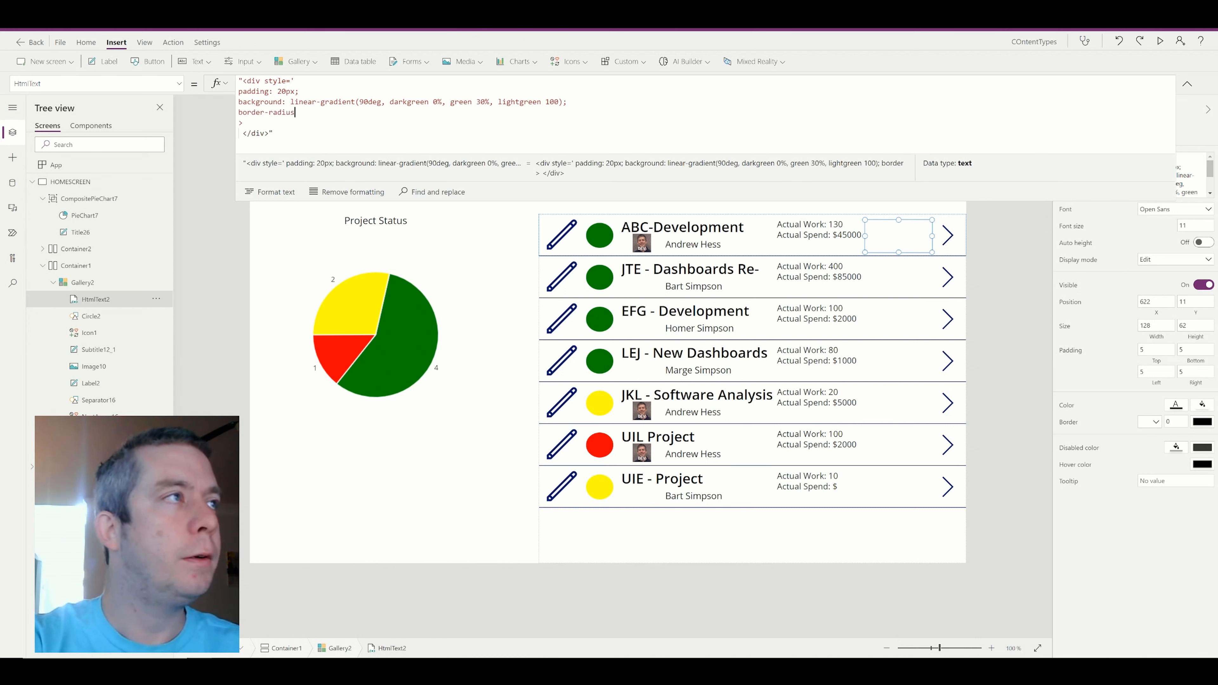
pyautogui.write(': 50')
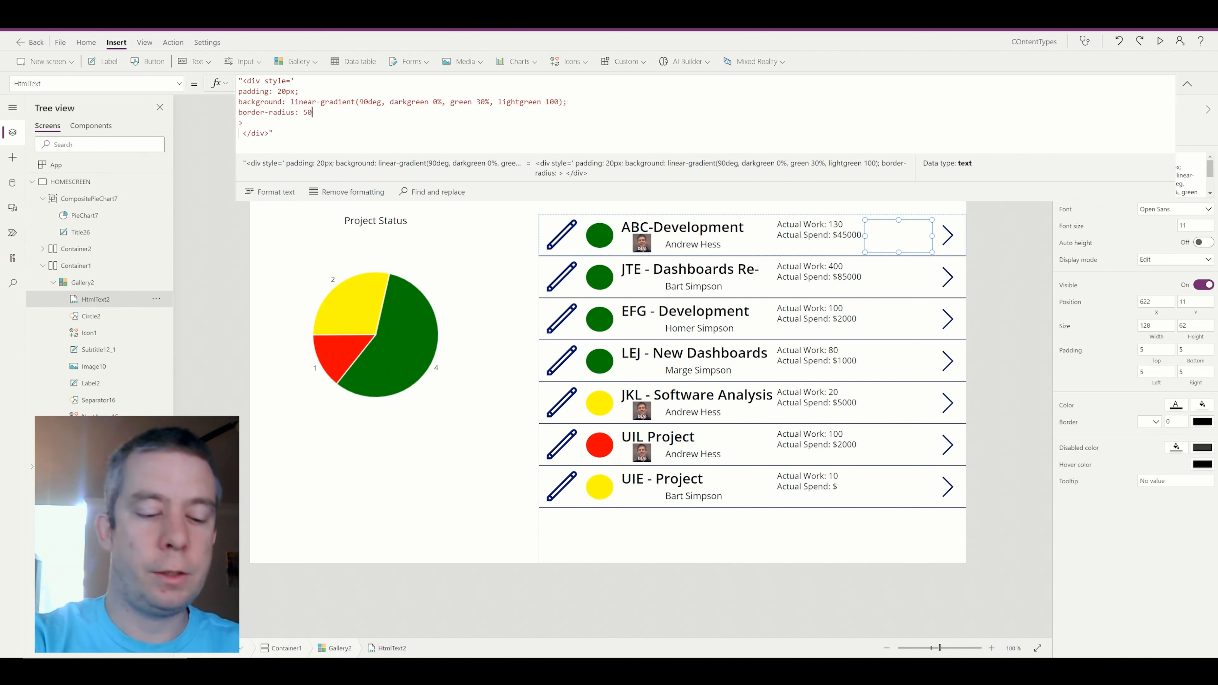
pyautogui.write("%;'")
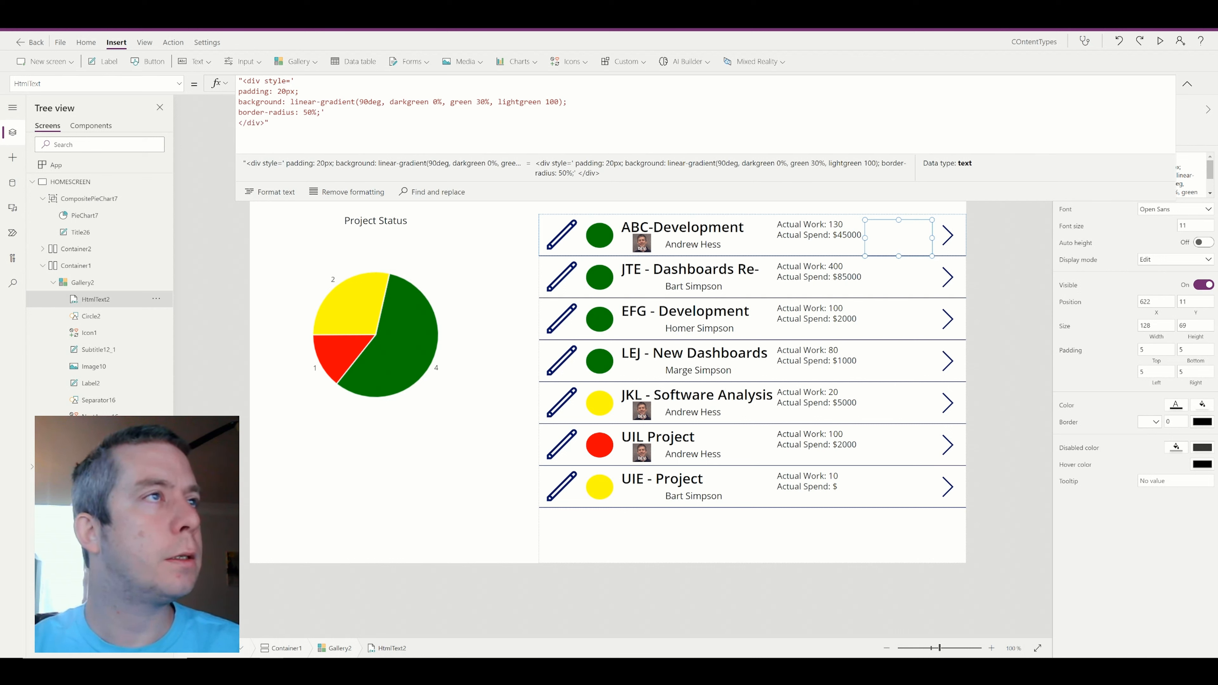
# - Set the gradient stops to green 50% and lightgreen 100%, and shrink the HTML text control to about 57 by 53
pyautogui.click(560, 102)
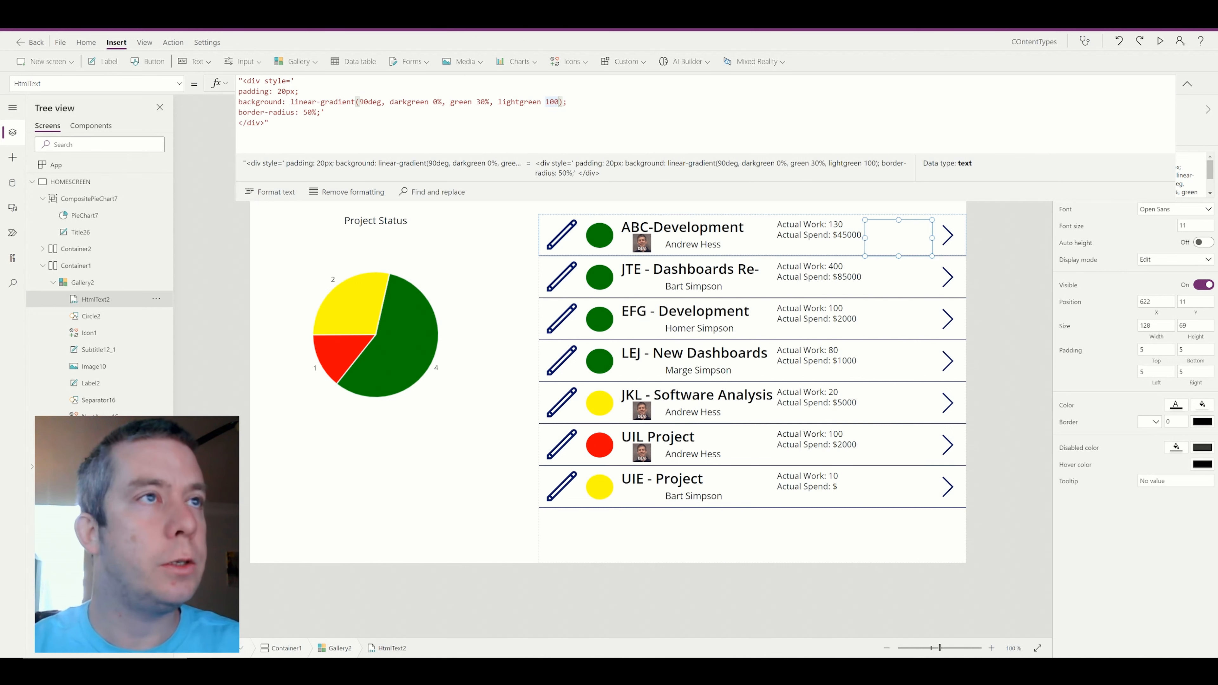
pyautogui.write('%')
pyautogui.moveTo(931, 238); pyautogui.dragTo(907, 246)
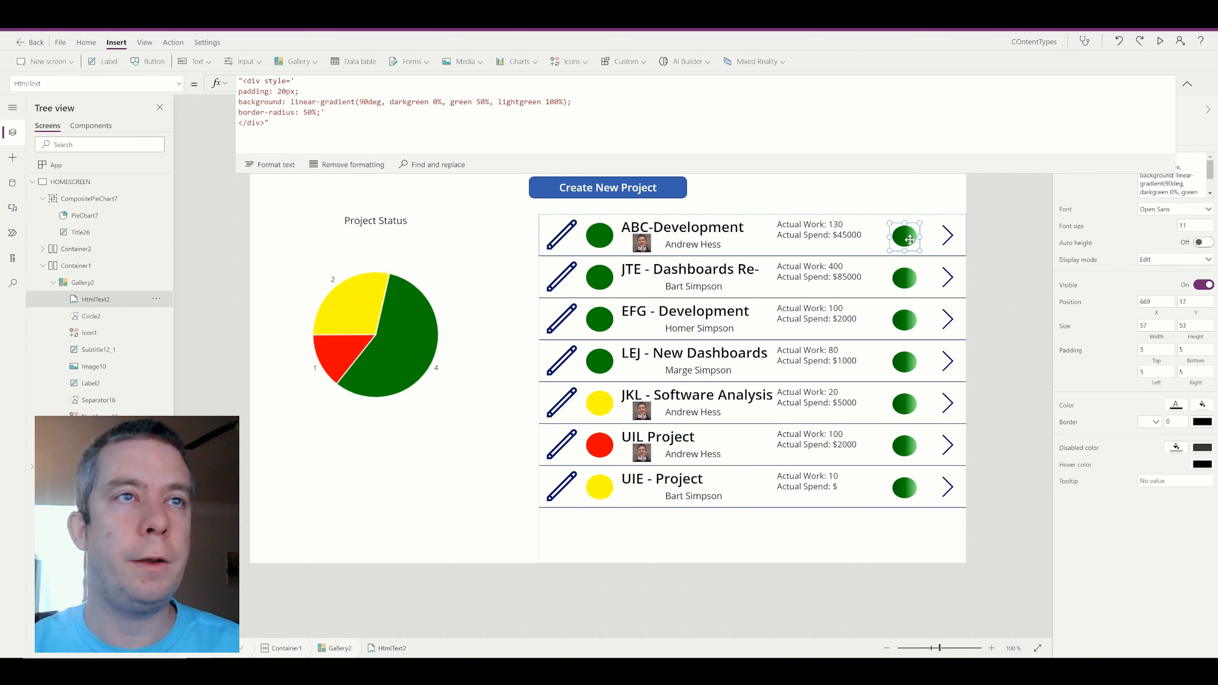
# - Try the gradient circle over the row's status circle, and return it beside the next arrow at about X 656, Y 13
pyautogui.moveTo(910, 239); pyautogui.dragTo(605, 236)
pyautogui.hotkey('ctrl', 'a')
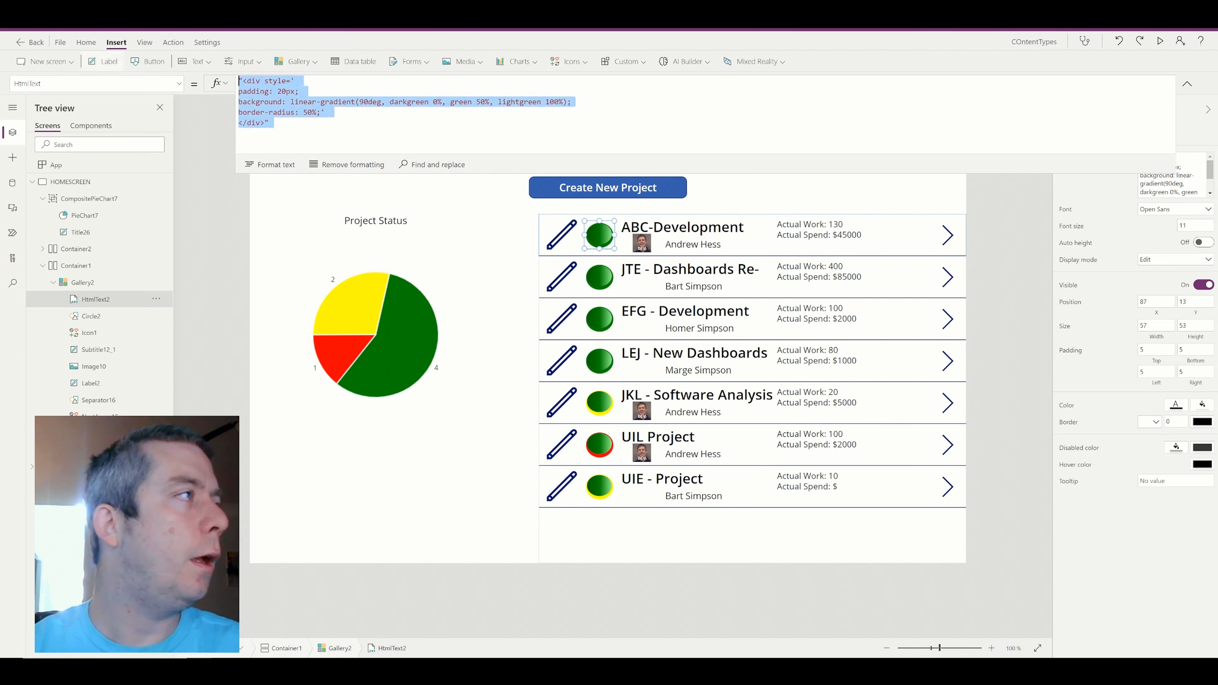
pyautogui.moveTo(604, 232); pyautogui.dragTo(902, 232)
# - Copy the status circle's Switch formula on Project Status and paste it ahead of the div block in the HTML text control's formula
pyautogui.click(571, 233)
pyautogui.click(599, 235)
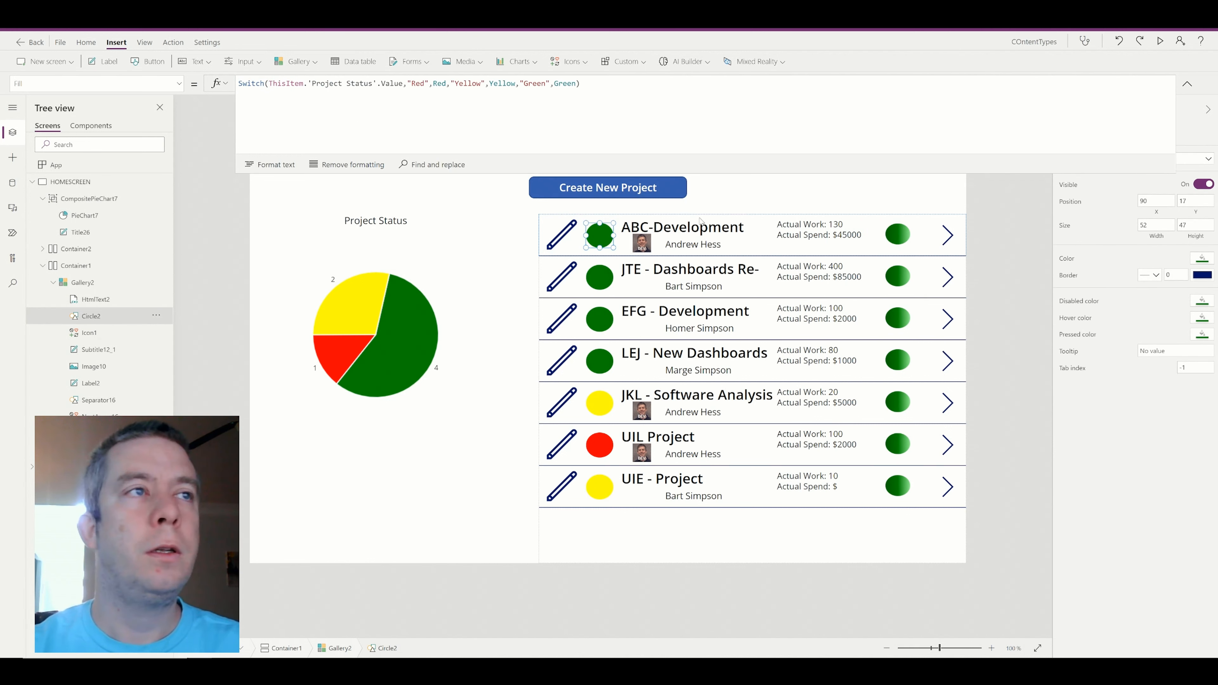
pyautogui.moveTo(587, 84); pyautogui.dragTo(224, 84)
pyautogui.hotkey('ctrl', 'c')
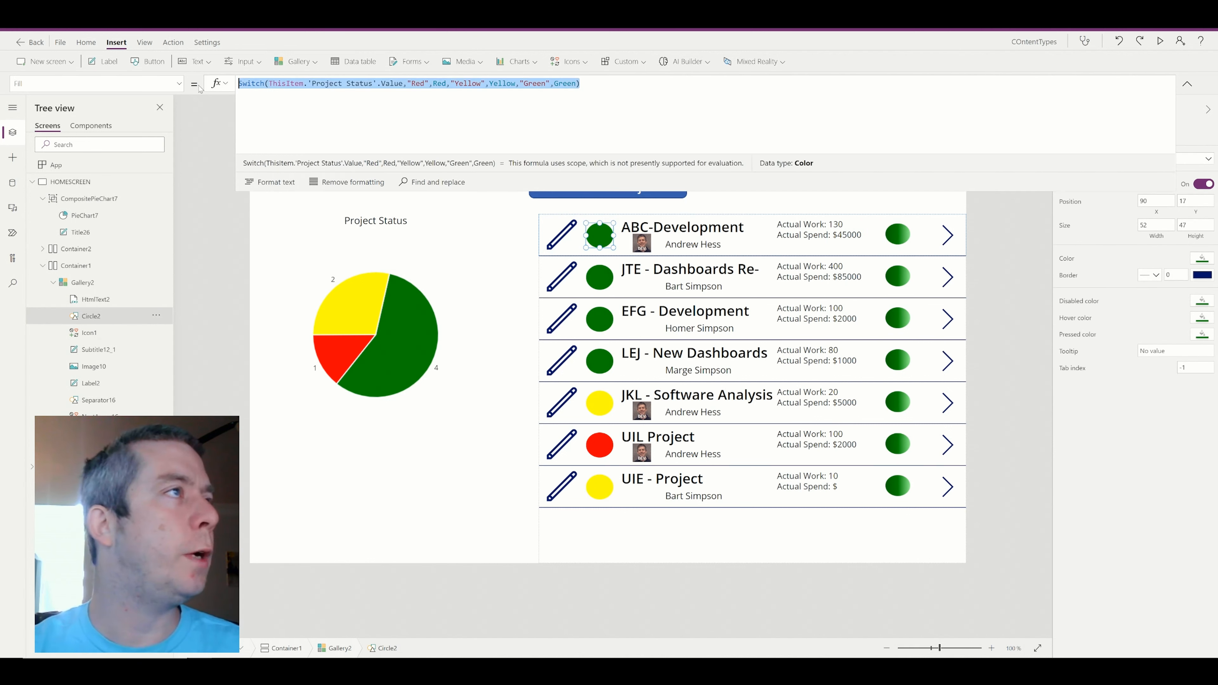
pyautogui.click(901, 235)
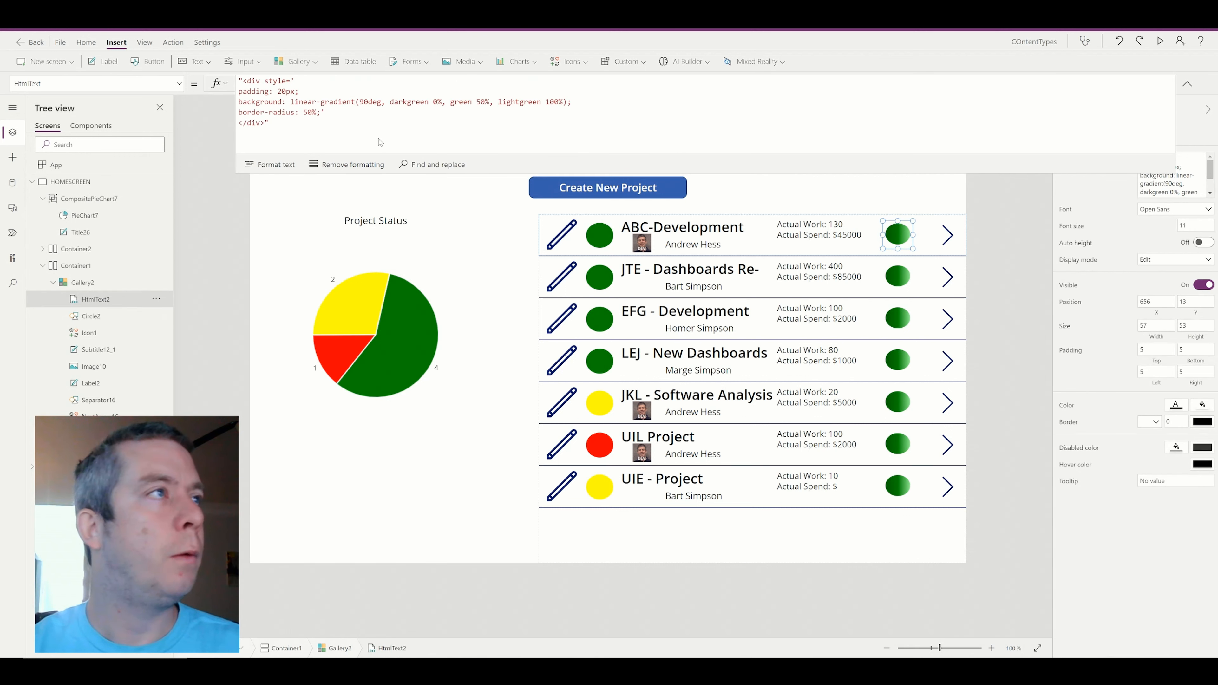
pyautogui.hotkey('ctrl', 'v')
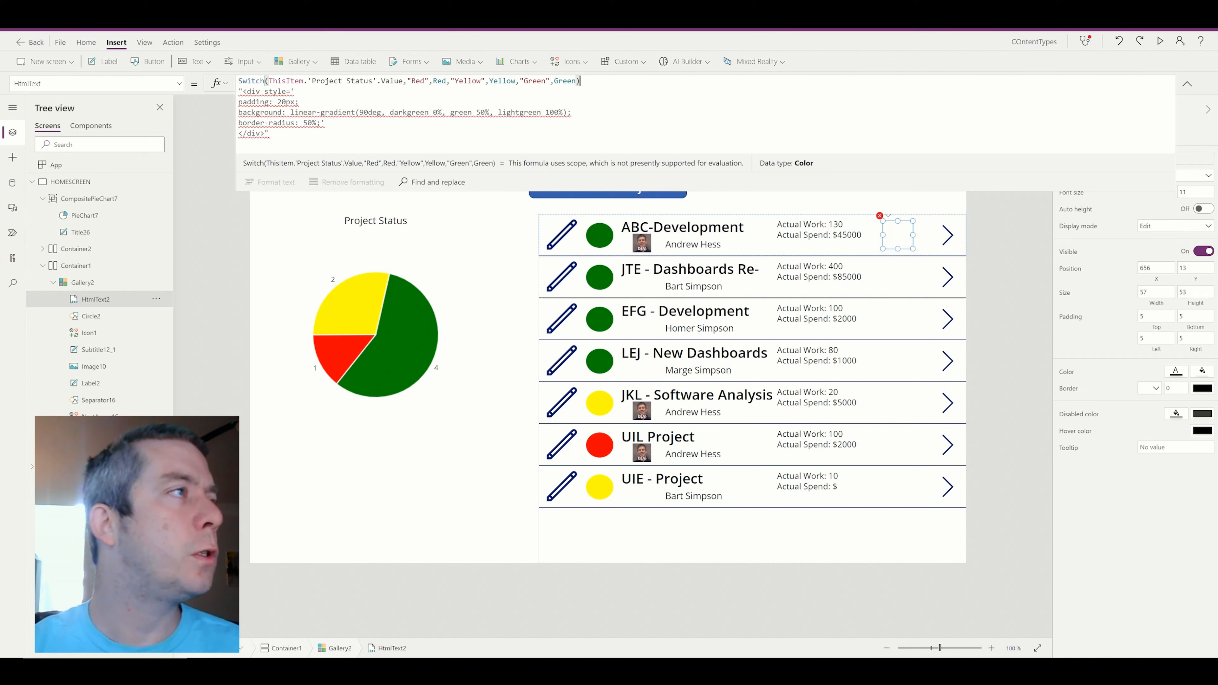
# - Cut the div block from below the Switch formula and paste it in place of the "Green" case's color result
pyautogui.moveTo(273, 135); pyautogui.dragTo(234, 96)
pyautogui.hotkey('ctrl', 'c')
pyautogui.press('BackSpace')
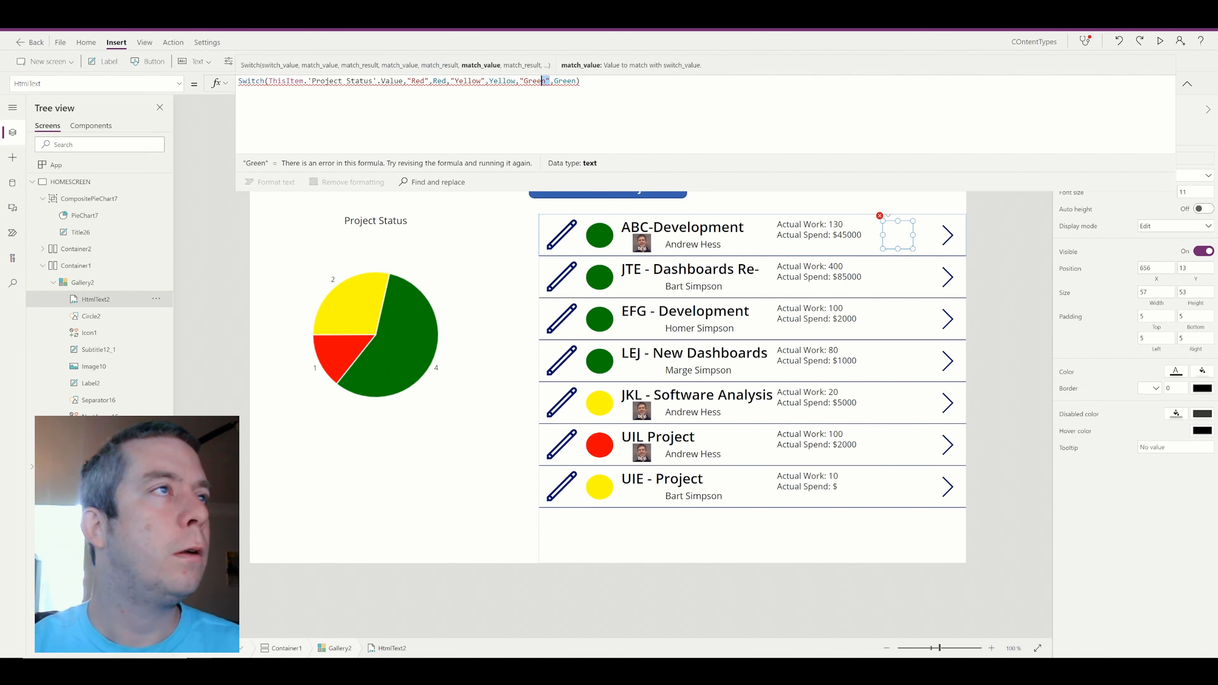
pyautogui.click(559, 81)
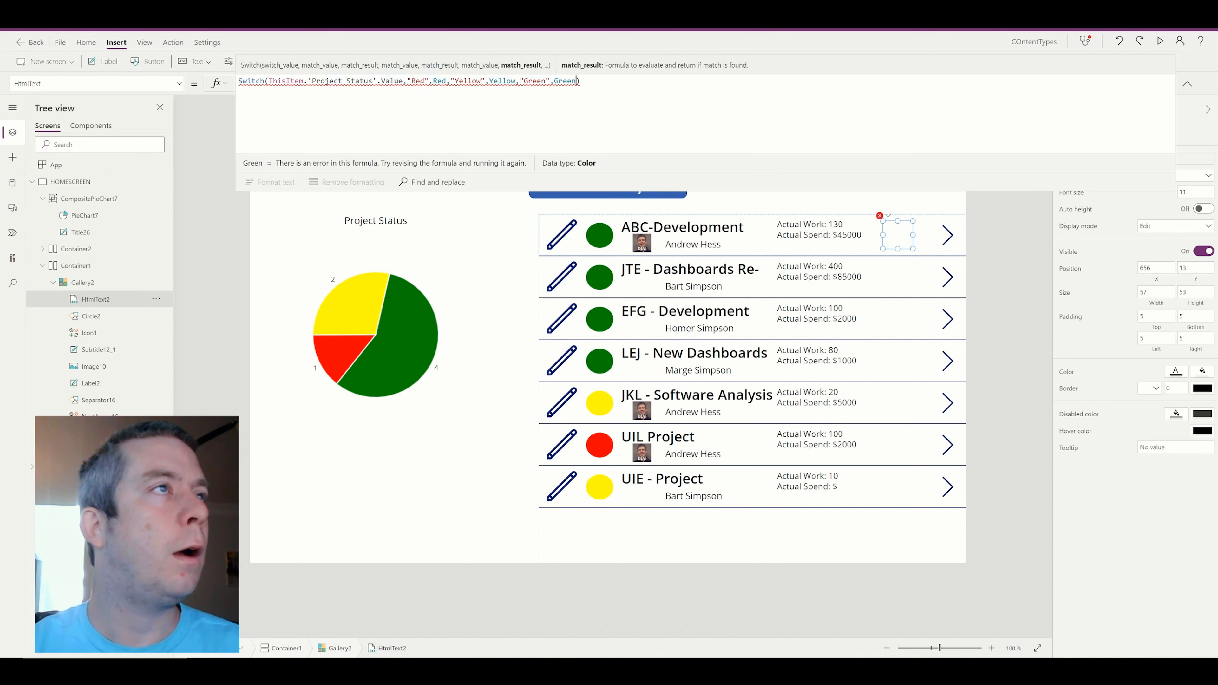
pyautogui.hotkey('ctrl', 'v')
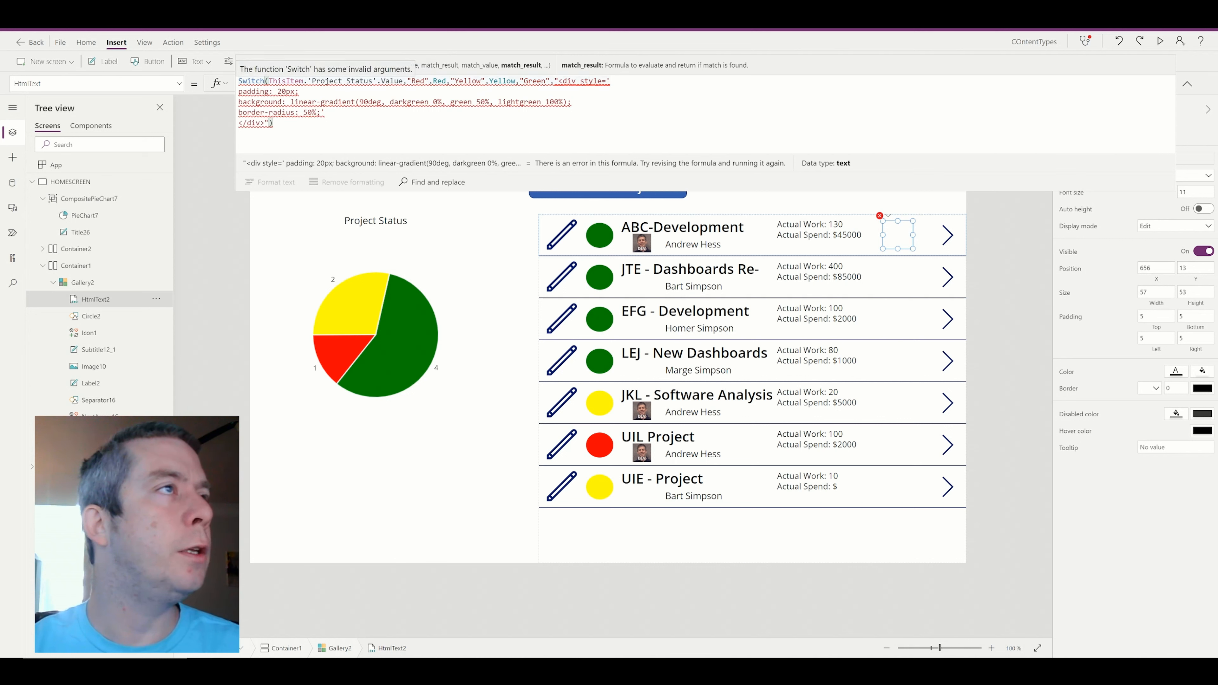
# - Replace the "Yellow" and "Red" cases' color results with the same div block, and format the enlarged formula's text
pyautogui.doubleClick(494, 81)
pyautogui.hotkey('ctrl', 'v')
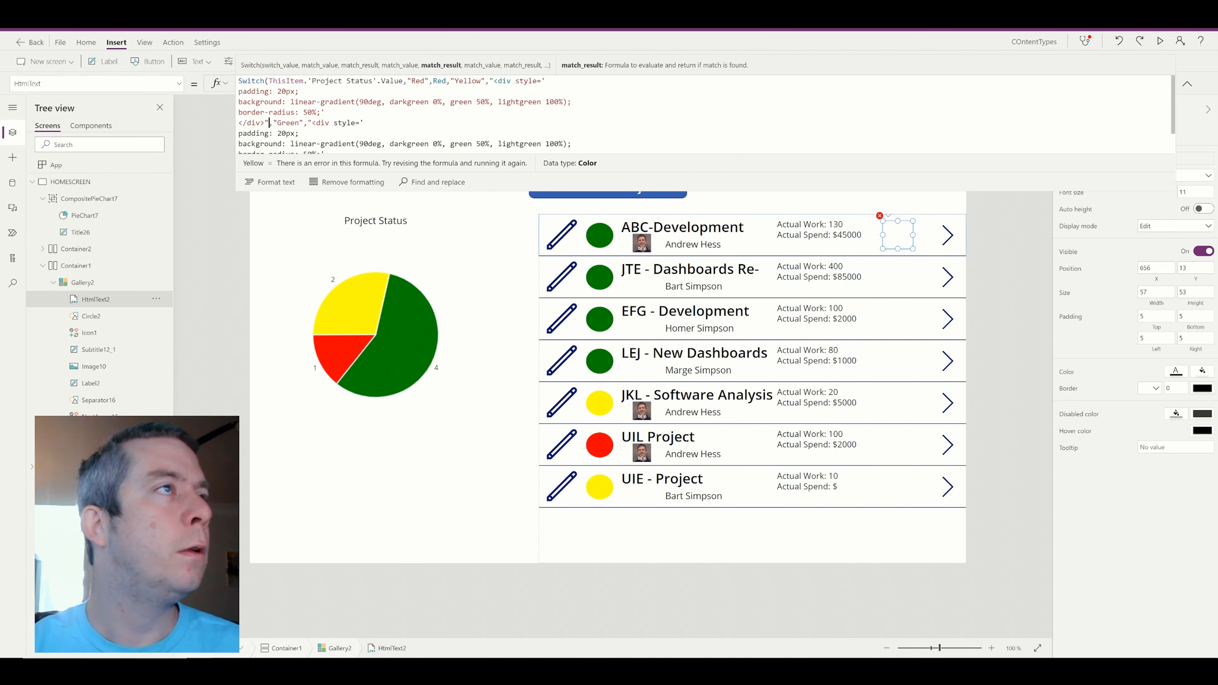
pyautogui.doubleClick(440, 80)
pyautogui.hotkey('ctrl', 'v')
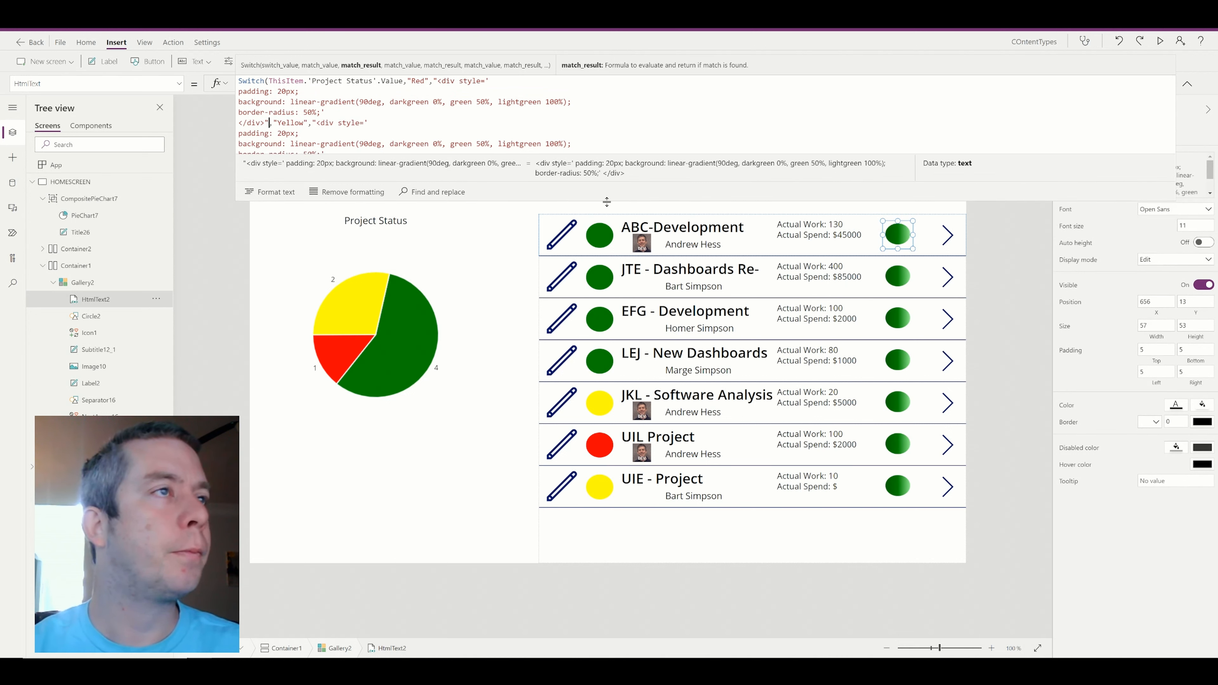
pyautogui.moveTo(602, 200); pyautogui.dragTo(604, 346)
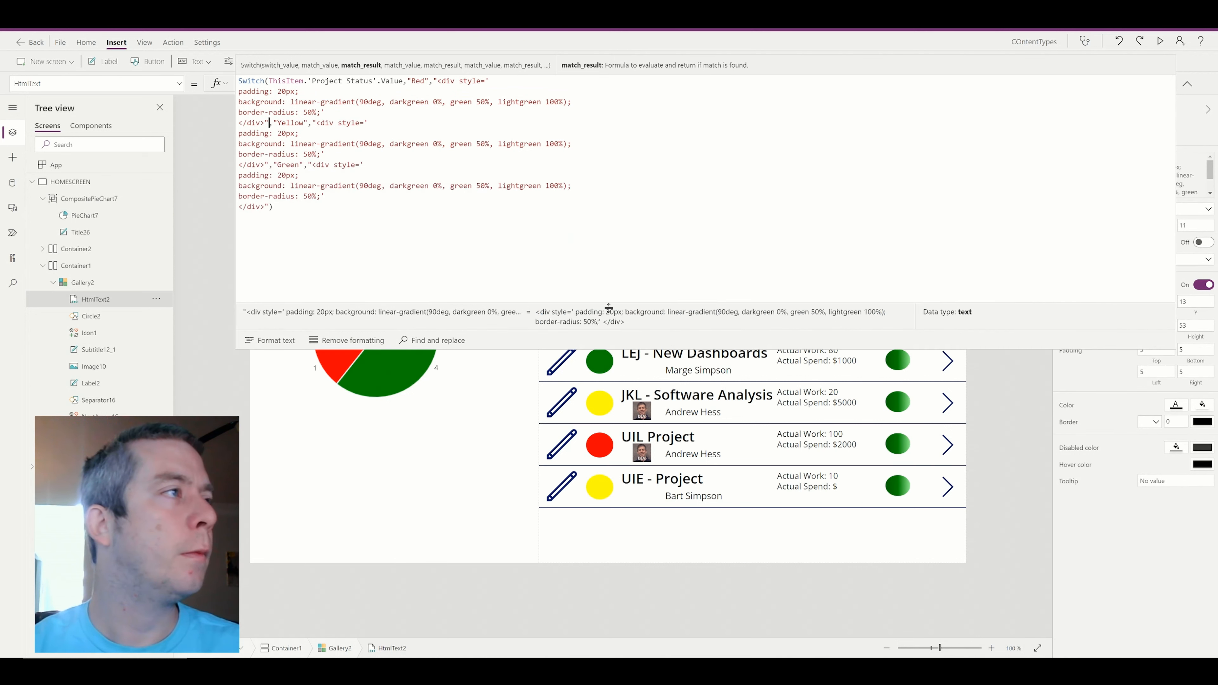
pyautogui.click(278, 340)
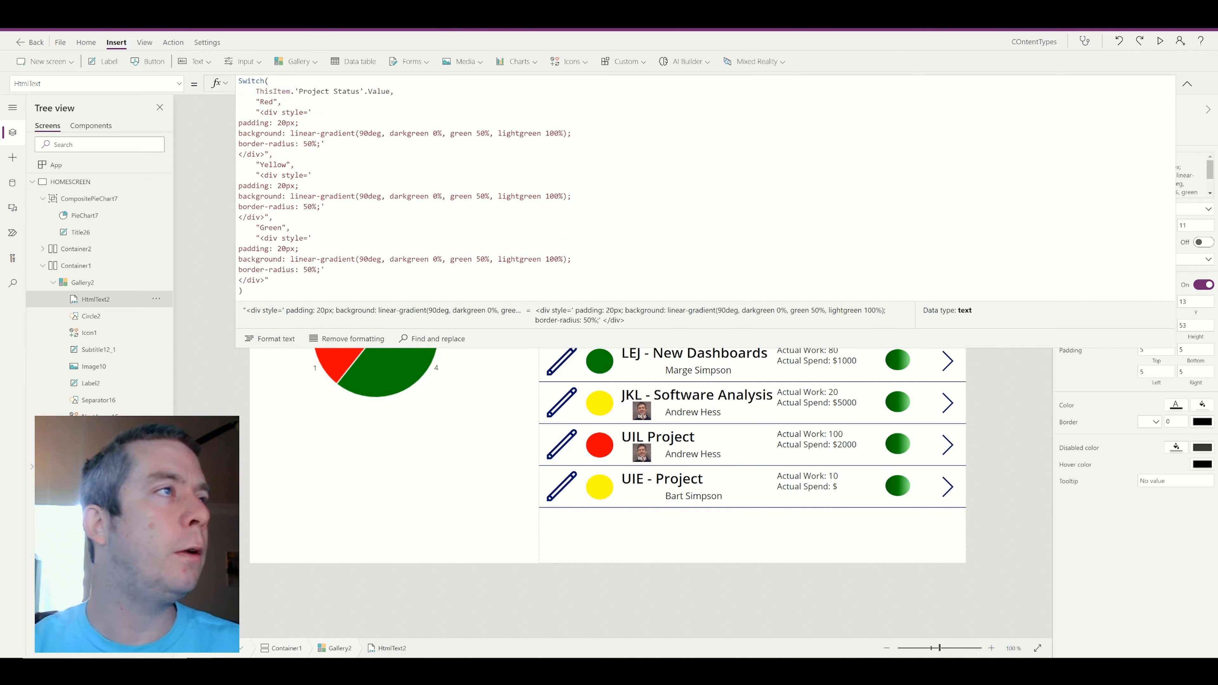
# - Change the "Red" case's gradient colors to darkred 0%, red 50% and lightred 100% in the HTML text formula
pyautogui.moveTo(425, 133); pyautogui.dragTo(407, 133)
pyautogui.write('red')
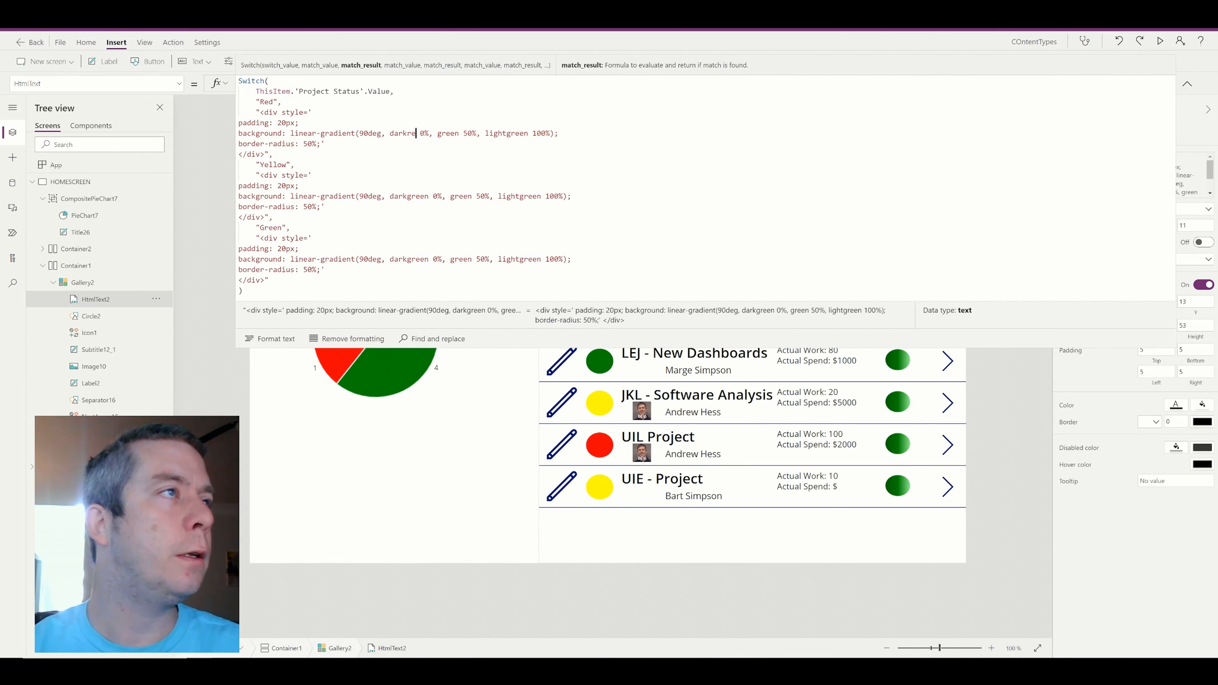
pyautogui.doubleClick(453, 133)
pyautogui.write('red')
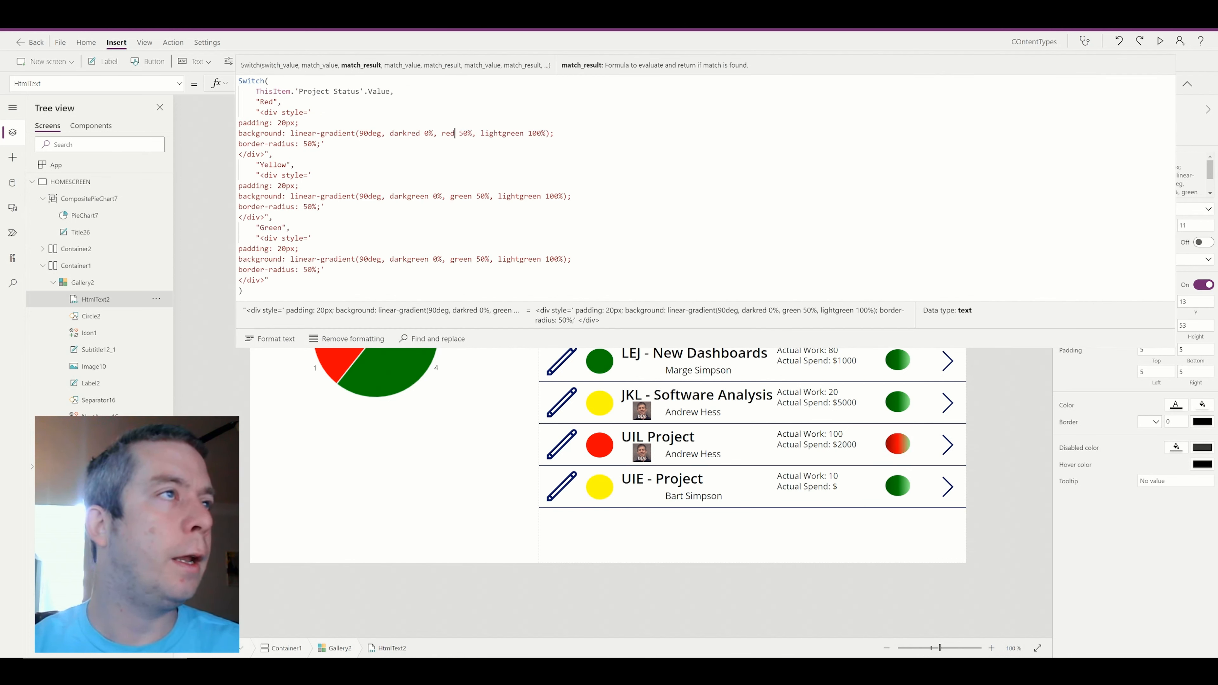
pyautogui.moveTo(524, 133); pyautogui.dragTo(502, 133)
pyautogui.write('red')
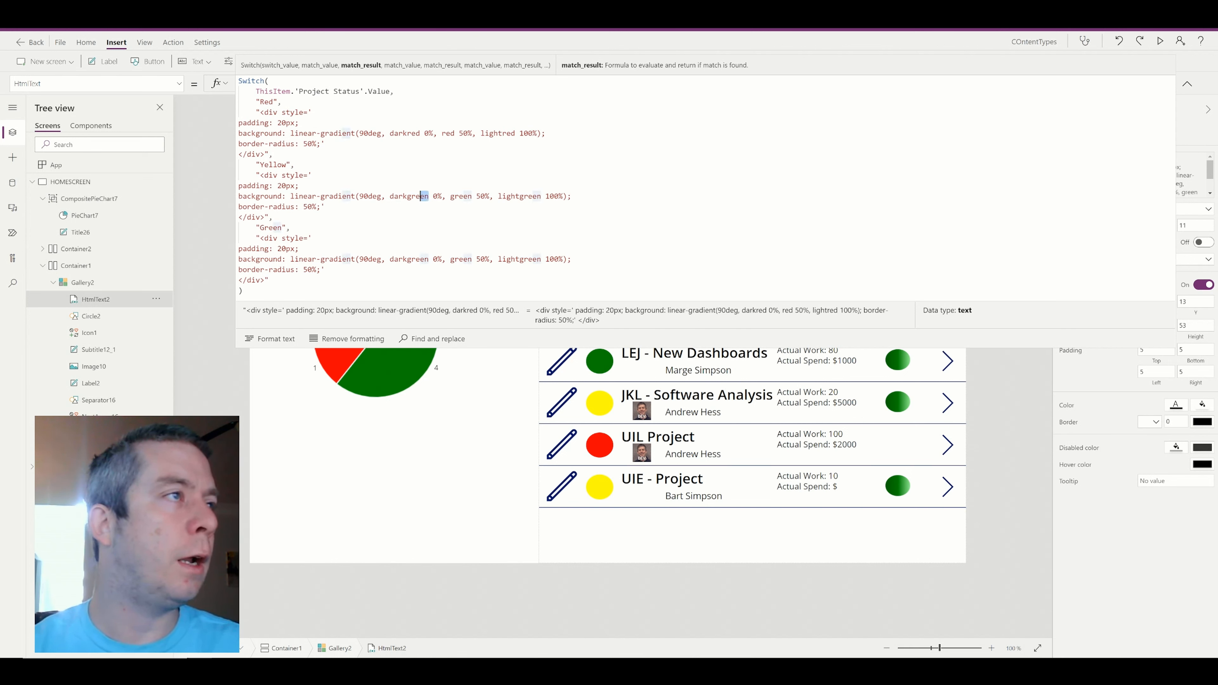
# - Change the "Yellow" case's gradient colors to darkyellow 0%, yellow 50% and lightyellow 100%
pyautogui.moveTo(424, 195); pyautogui.dragTo(407, 196)
pyautogui.write('yellow')
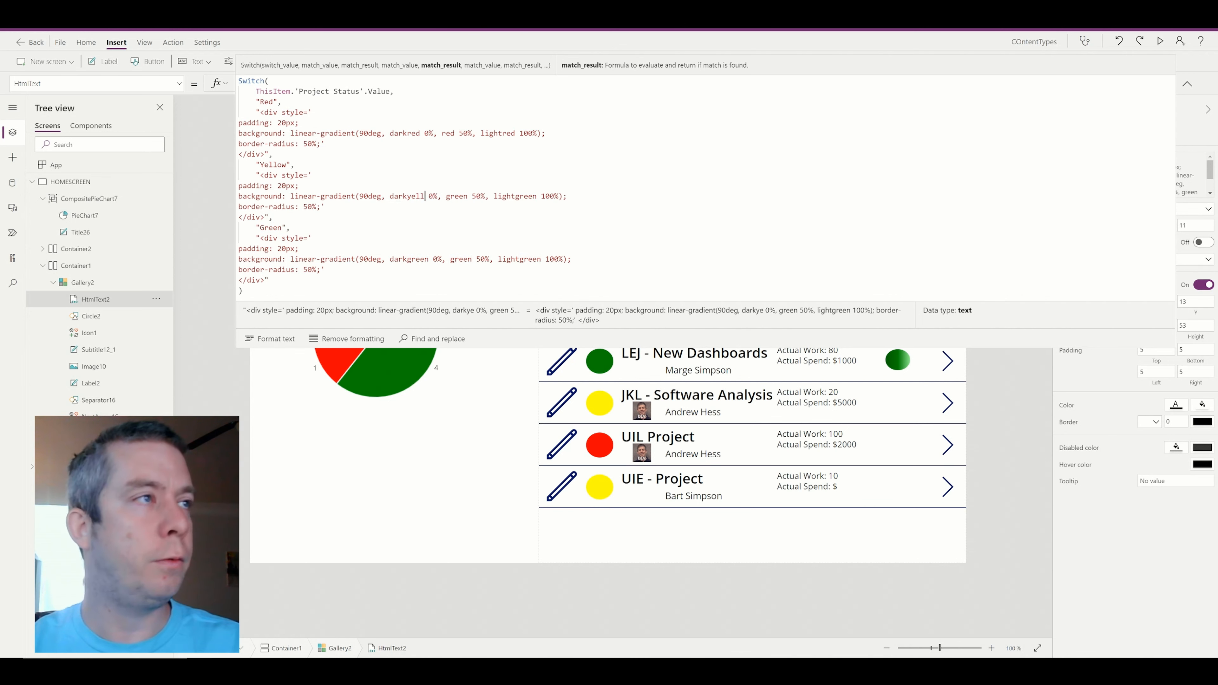
pyautogui.doubleClick(465, 195)
pyautogui.write('yellow')
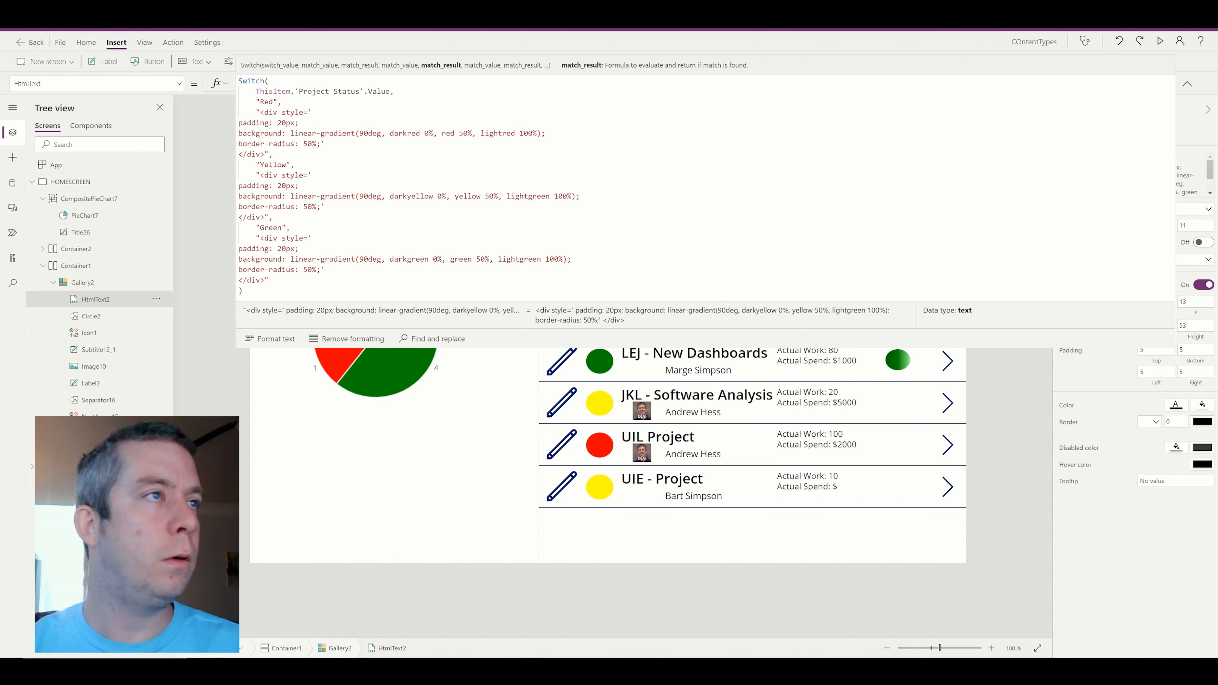
pyautogui.moveTo(549, 196); pyautogui.dragTo(533, 195)
pyautogui.write('yellow')
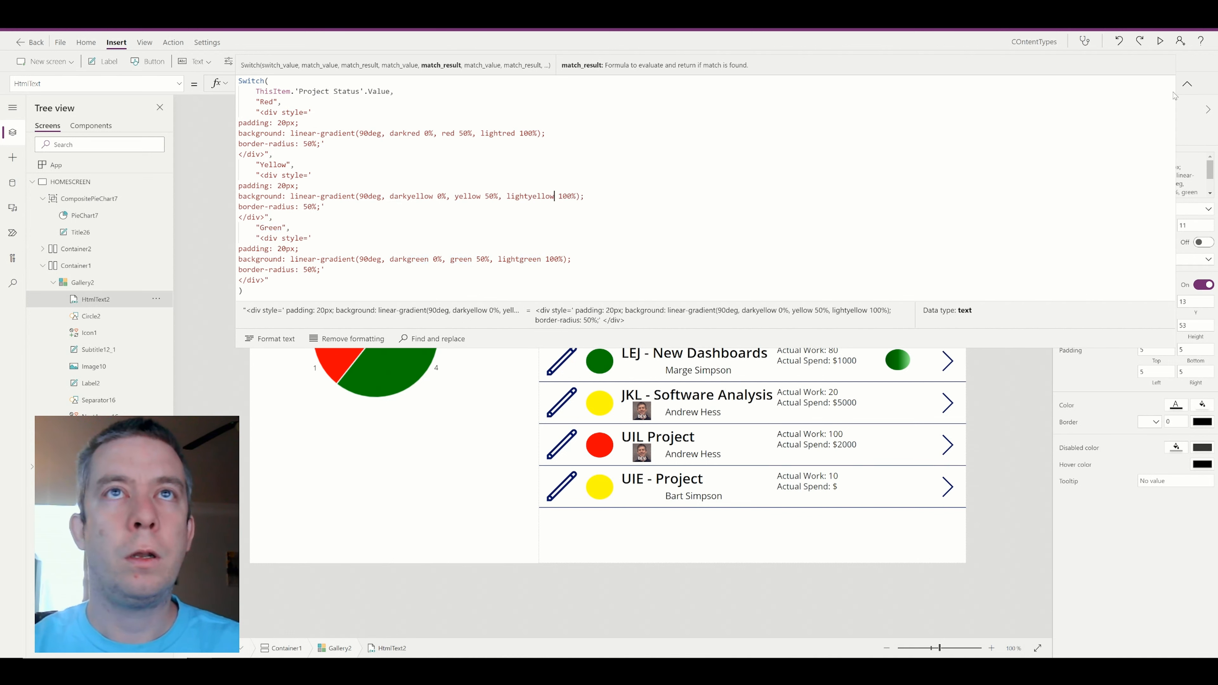
pyautogui.click(1187, 84)
pyautogui.click(1187, 83)
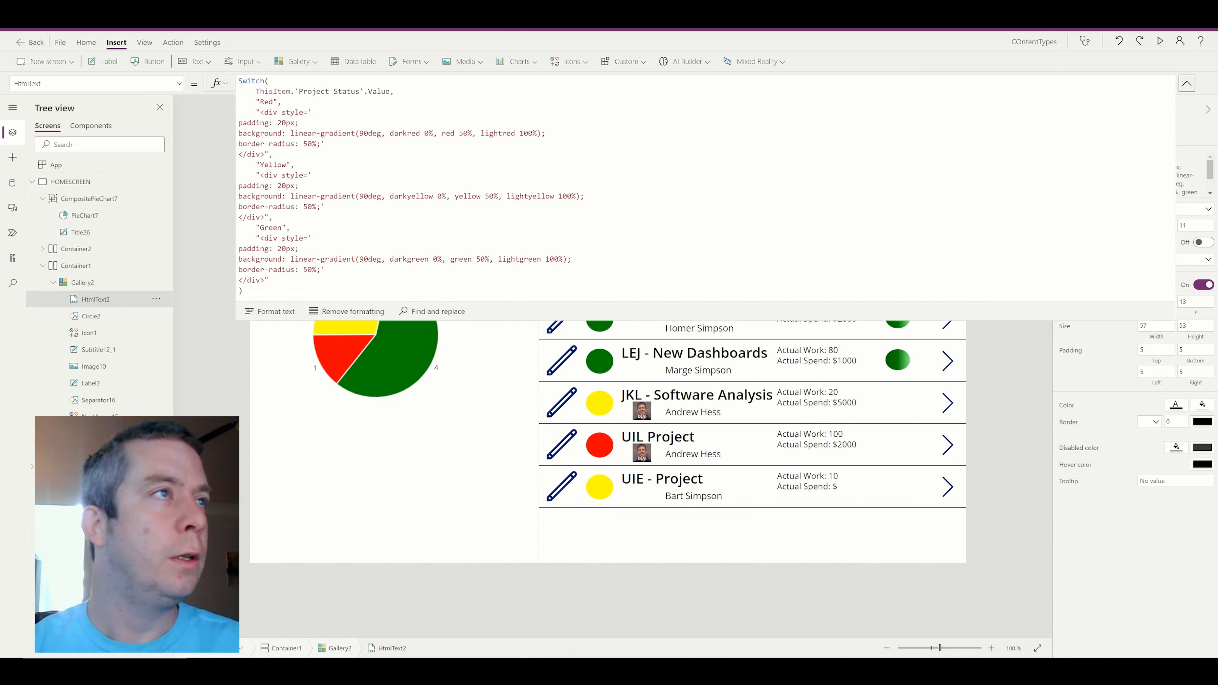
# - Replace lightred with pink in the "Red" case's gradient and darkyellow with orange in the "Yellow" case's gradient
pyautogui.doubleClick(498, 133)
pyautogui.write('pink')
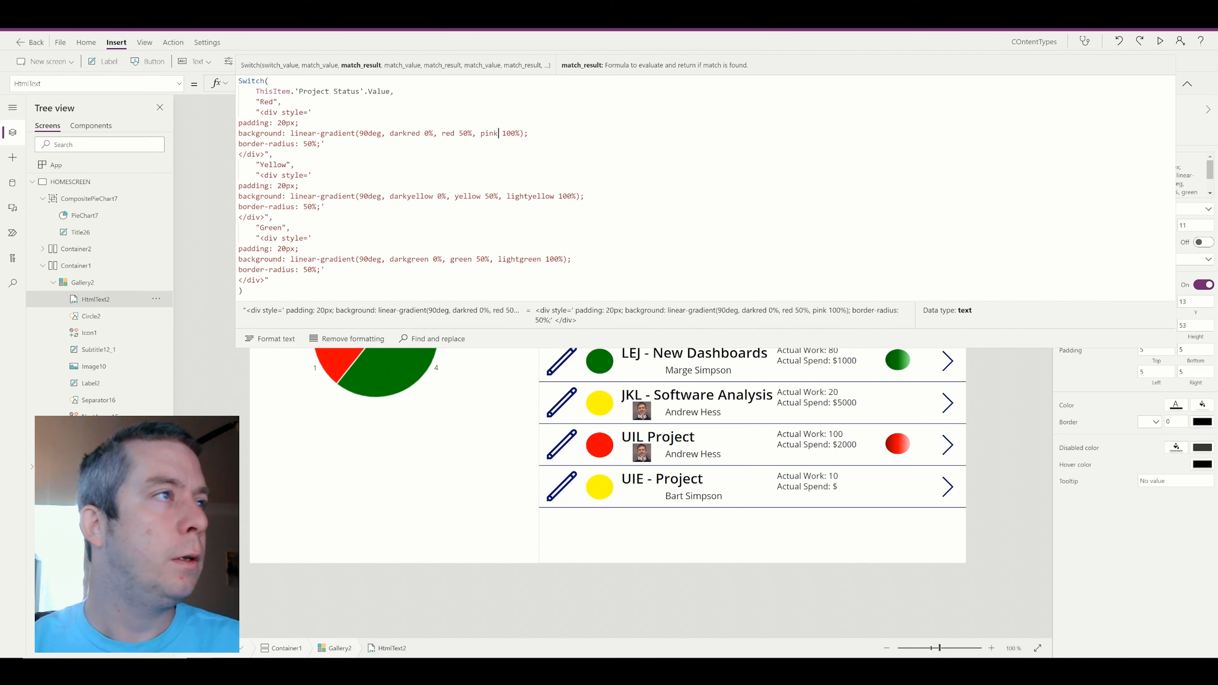
pyautogui.doubleClick(411, 196)
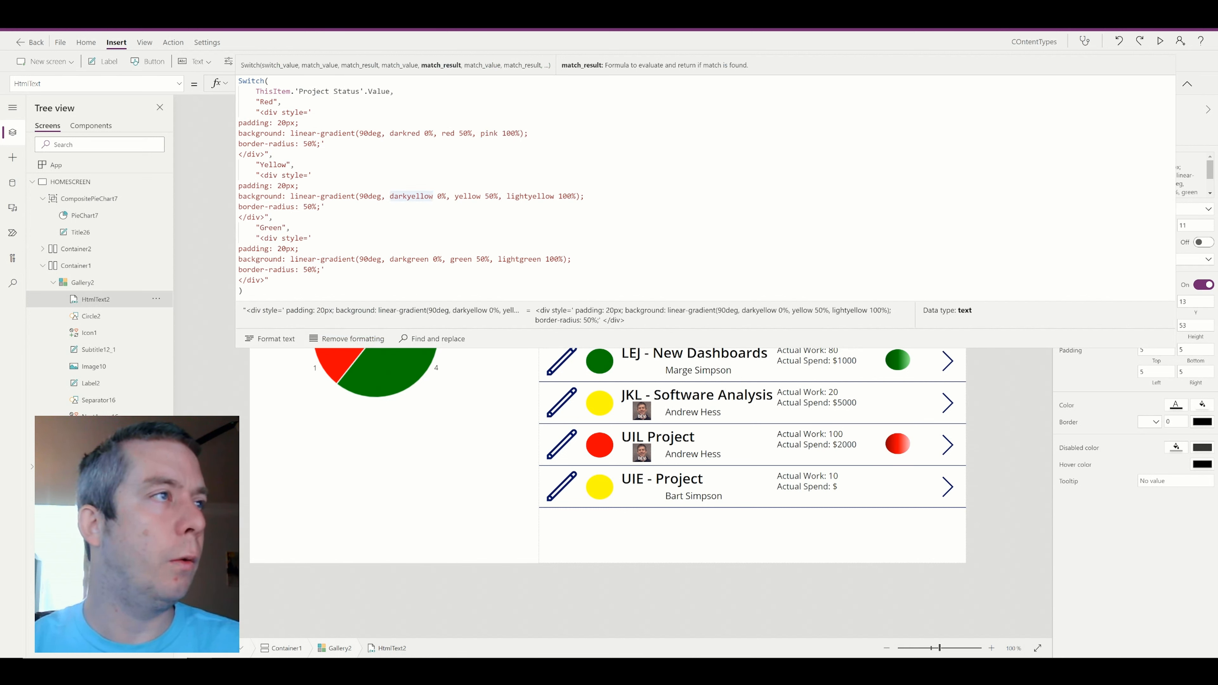
pyautogui.hotkey('ctrl', 'shift', 'Left')
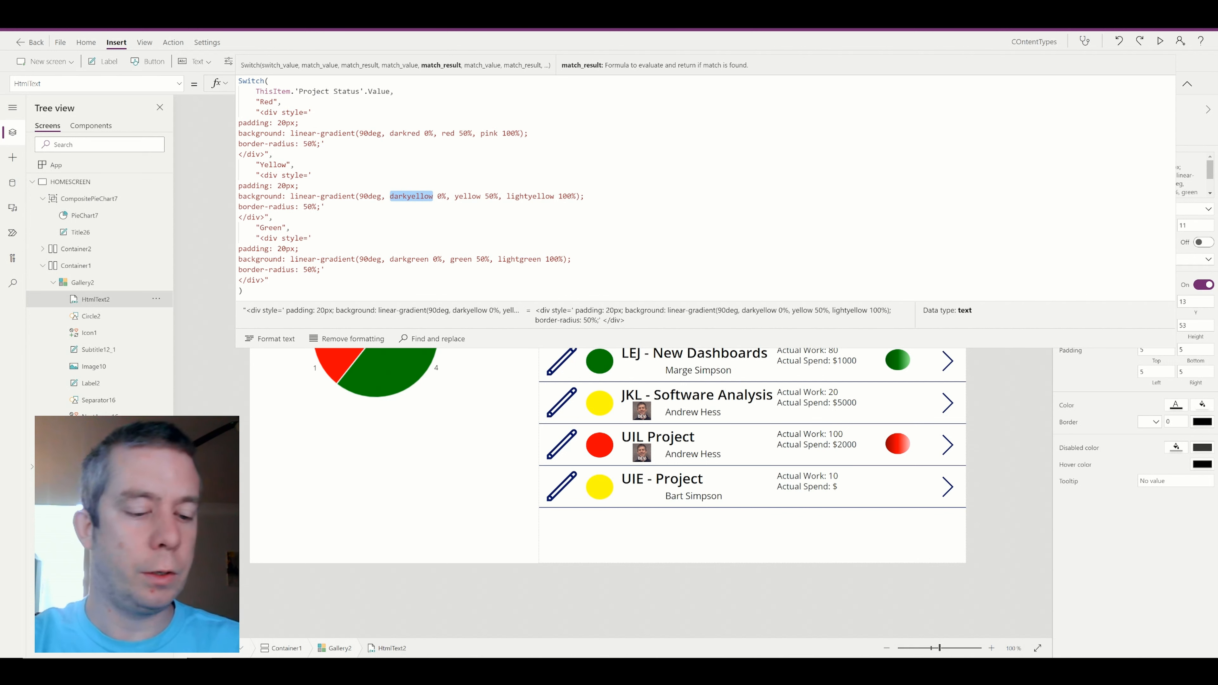
pyautogui.write('orange')
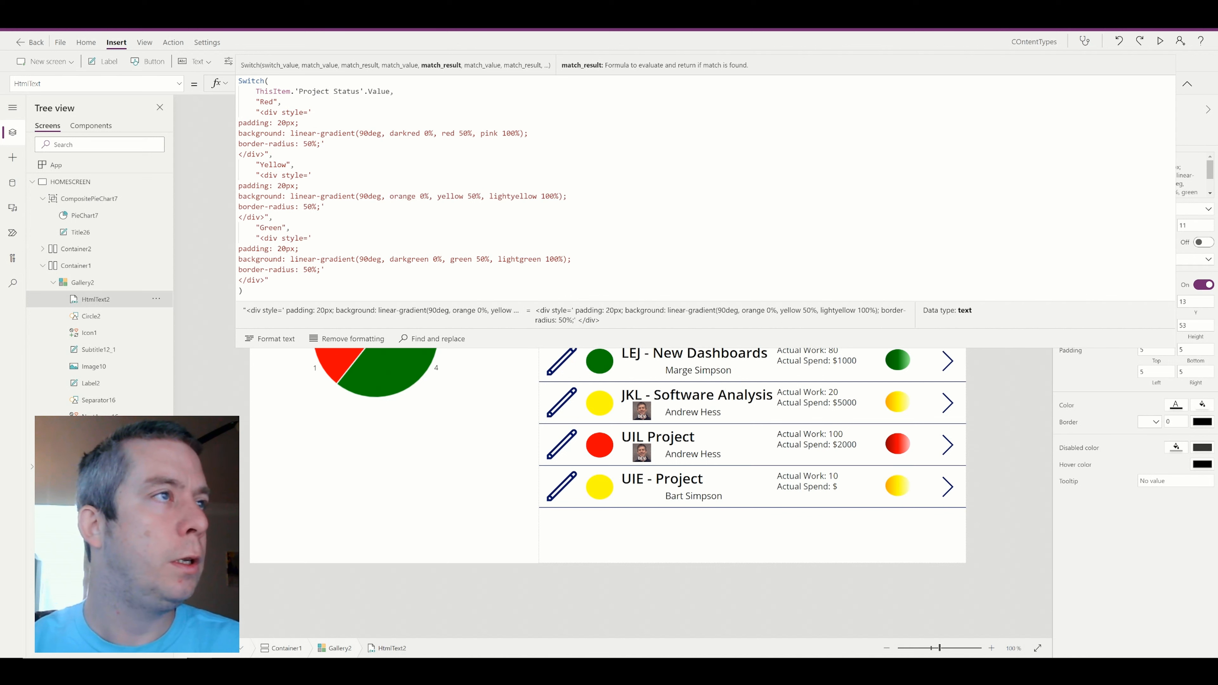
pyautogui.click(1187, 83)
# - Delete the old solid status circle from the gallery row and move the gradient circle into its place at about X 87, Y 14
pyautogui.moveTo(894, 243); pyautogui.dragTo(647, 240)
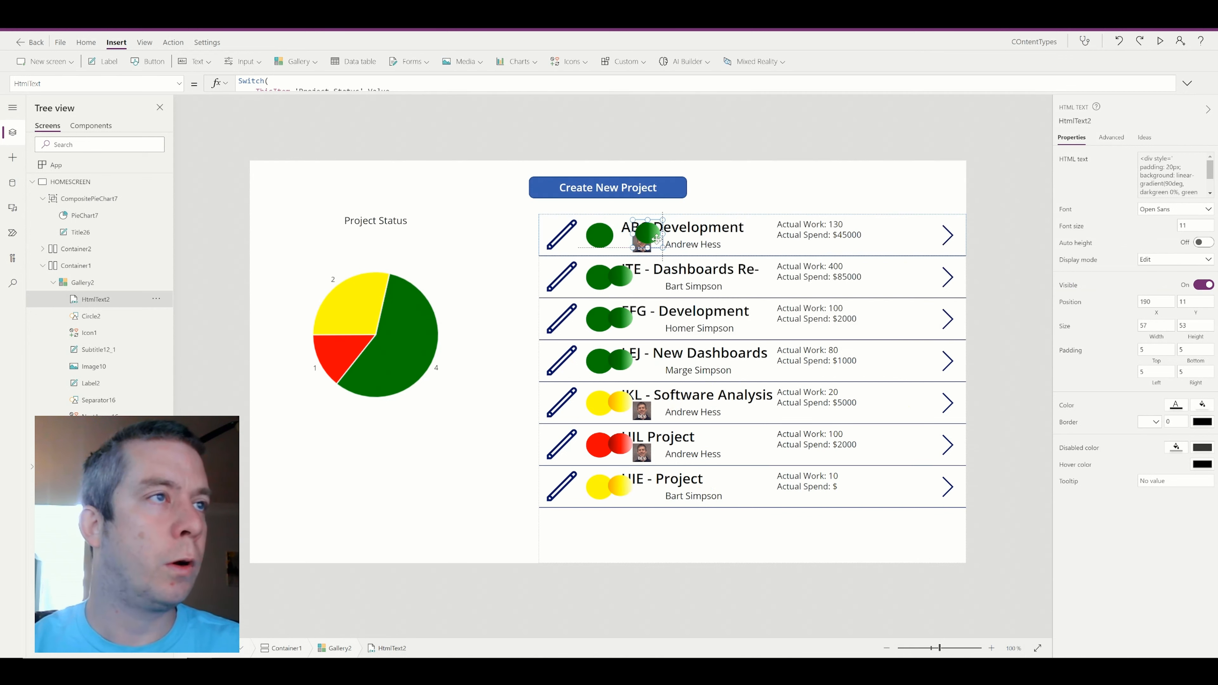
pyautogui.click(606, 238)
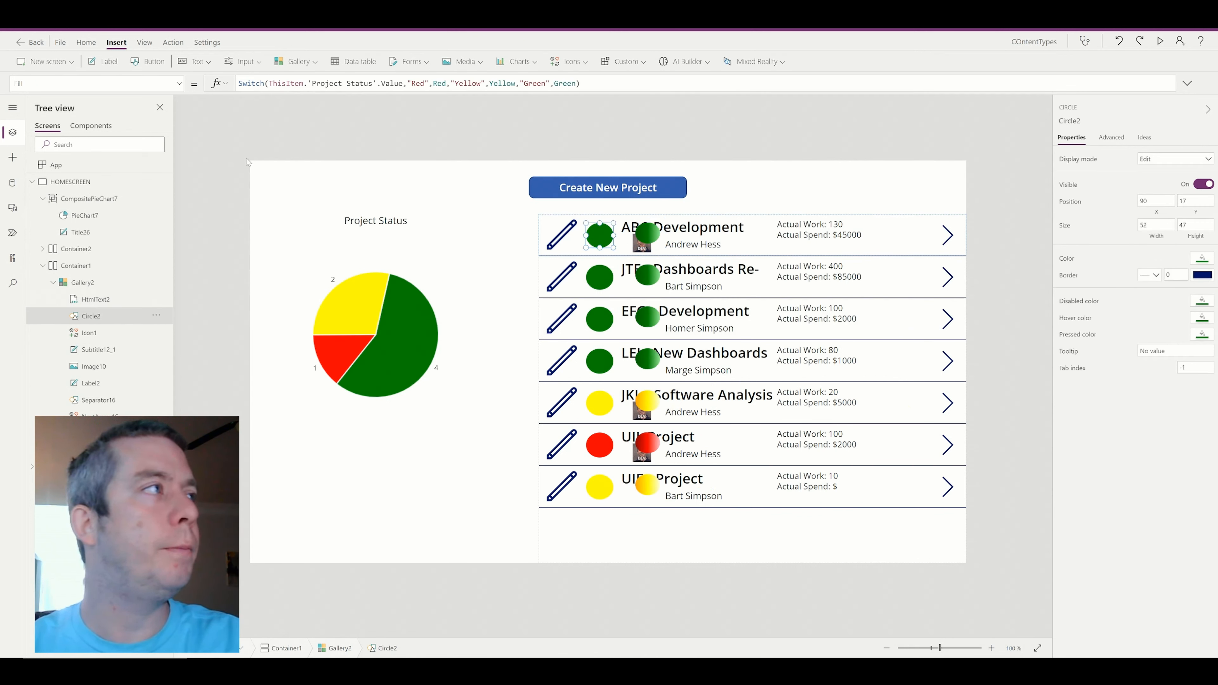
pyautogui.press('Delete')
pyautogui.click(647, 235)
pyautogui.moveTo(647, 235); pyautogui.dragTo(601, 239)
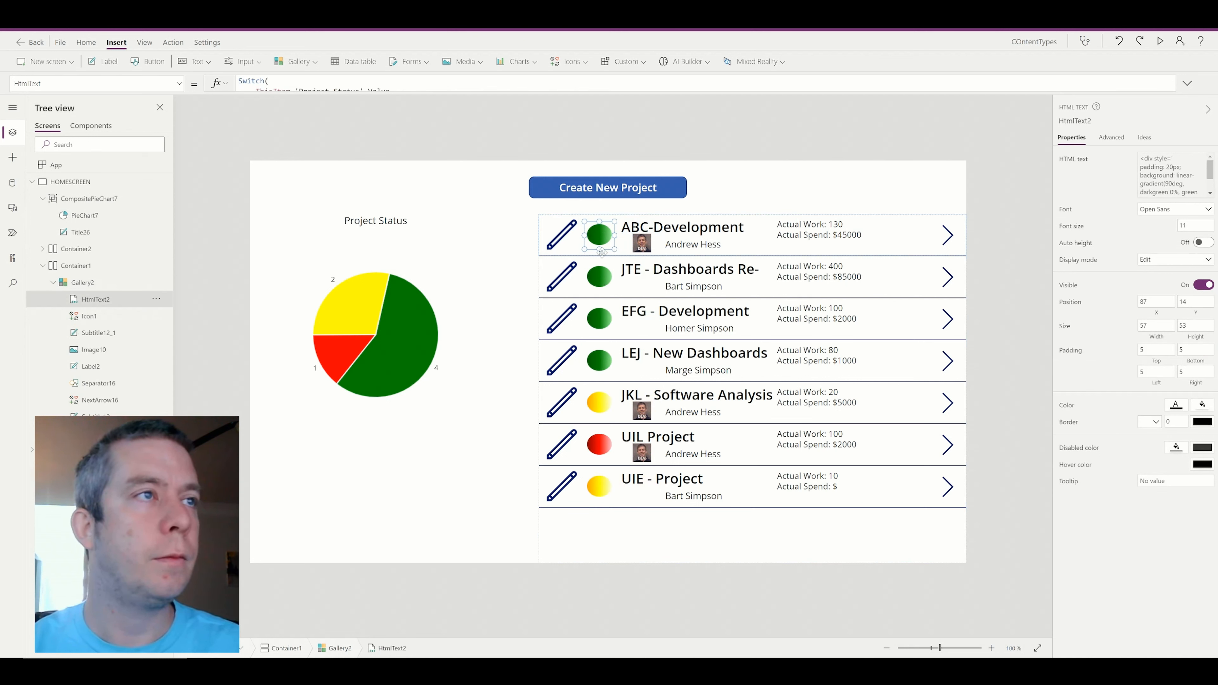
# - Set the linear-gradient angle to 45deg in the "Red", "Yellow" and "Green" cases of the HTML text formula
pyautogui.click(1187, 84)
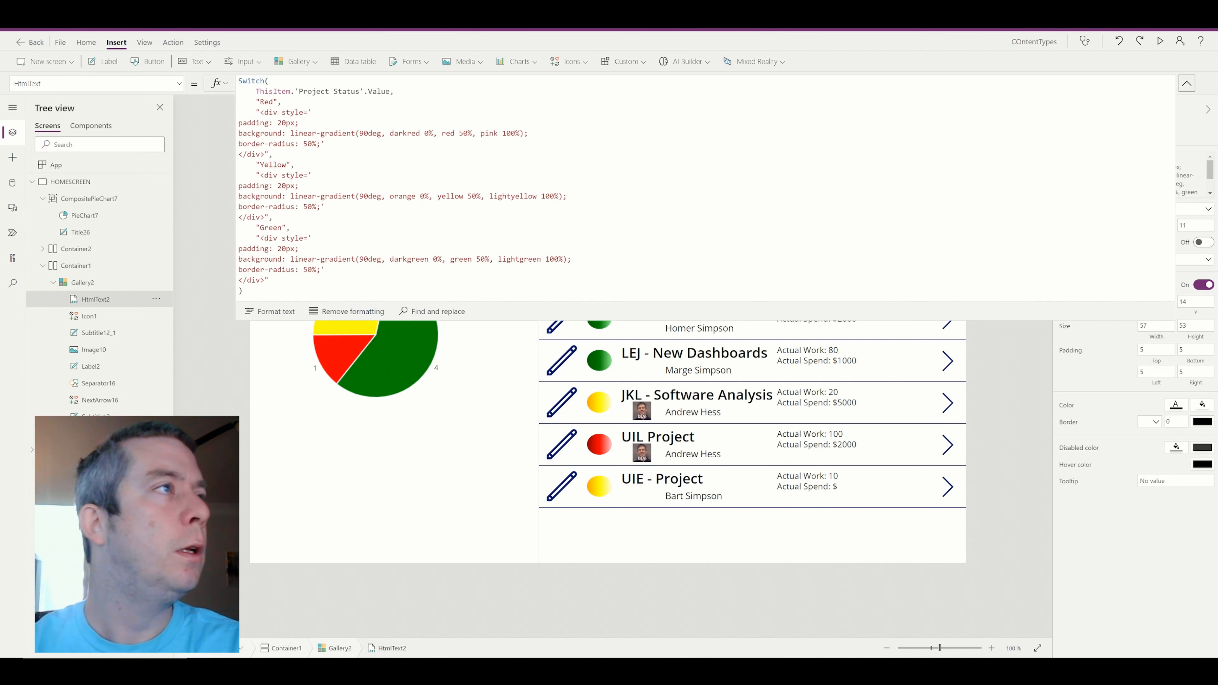
pyautogui.click(368, 134)
pyautogui.press('BackSpace')
pyautogui.press('BackSpace')
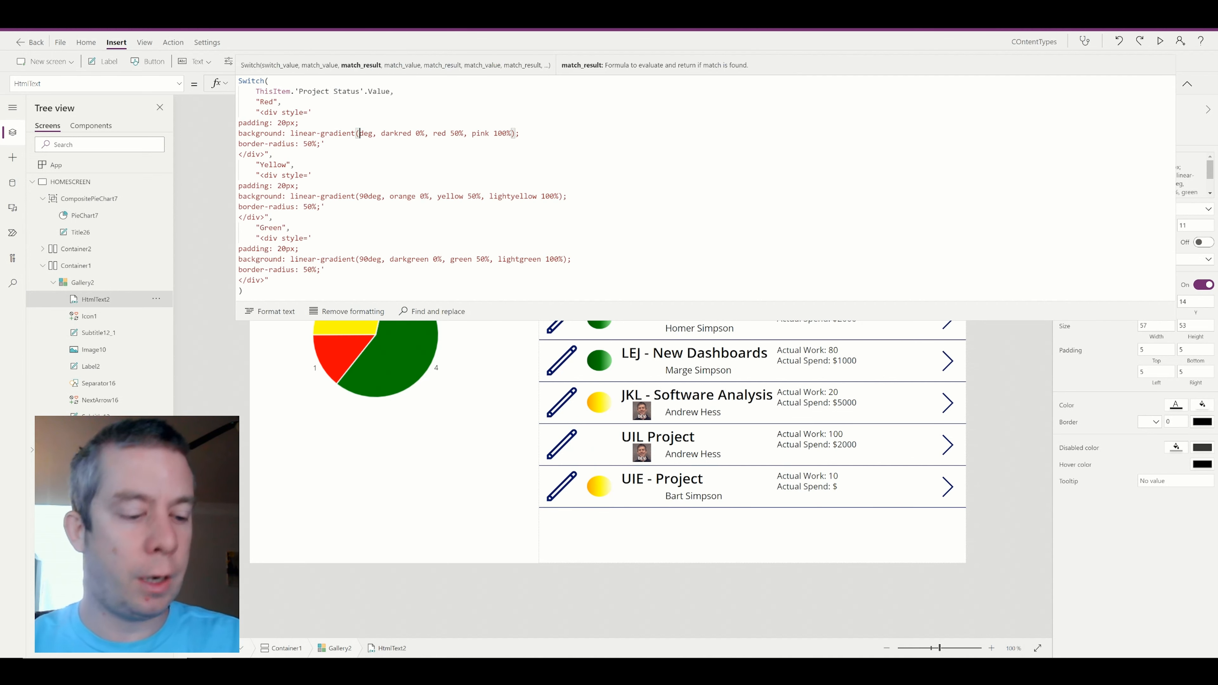
pyautogui.write('45')
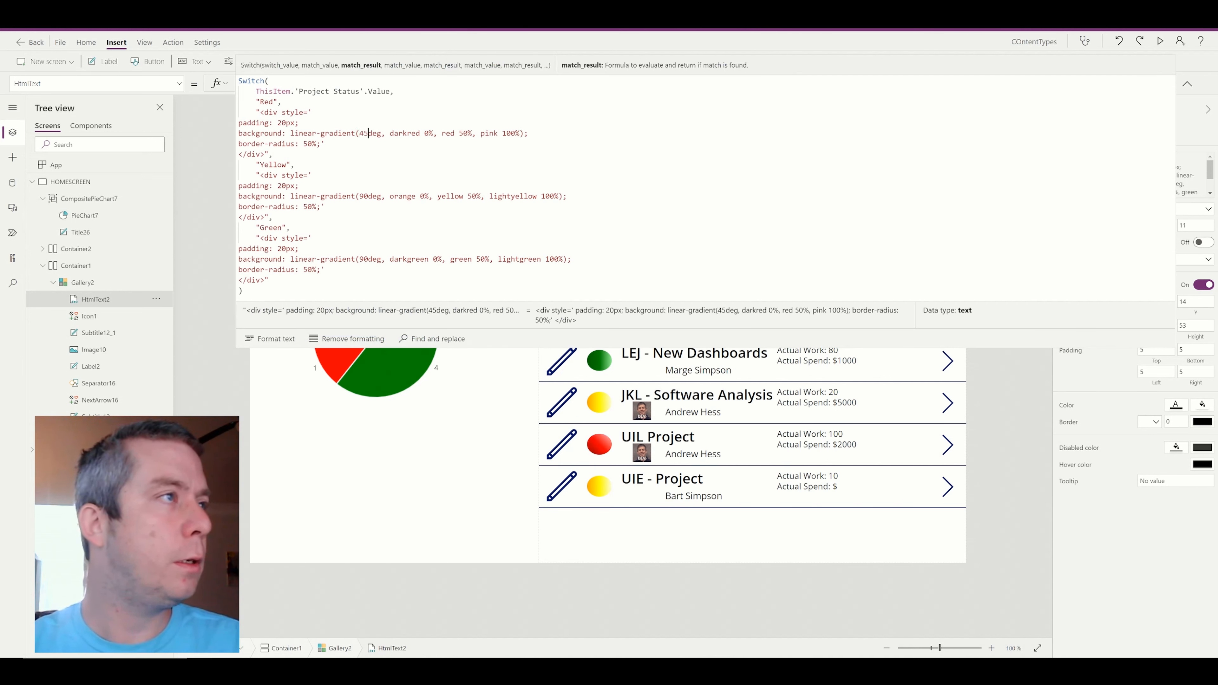
pyautogui.moveTo(360, 196); pyautogui.dragTo(368, 197)
pyautogui.write('45')
pyautogui.moveTo(360, 260); pyautogui.dragTo(368, 259)
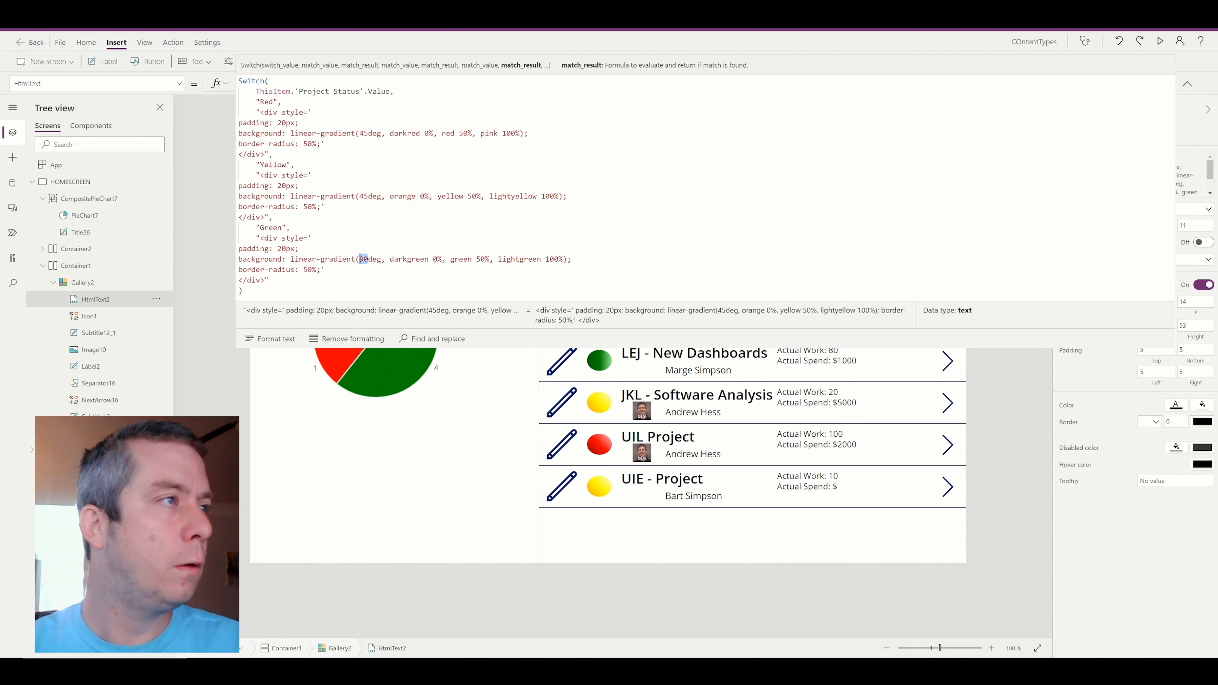
pyautogui.write('45')
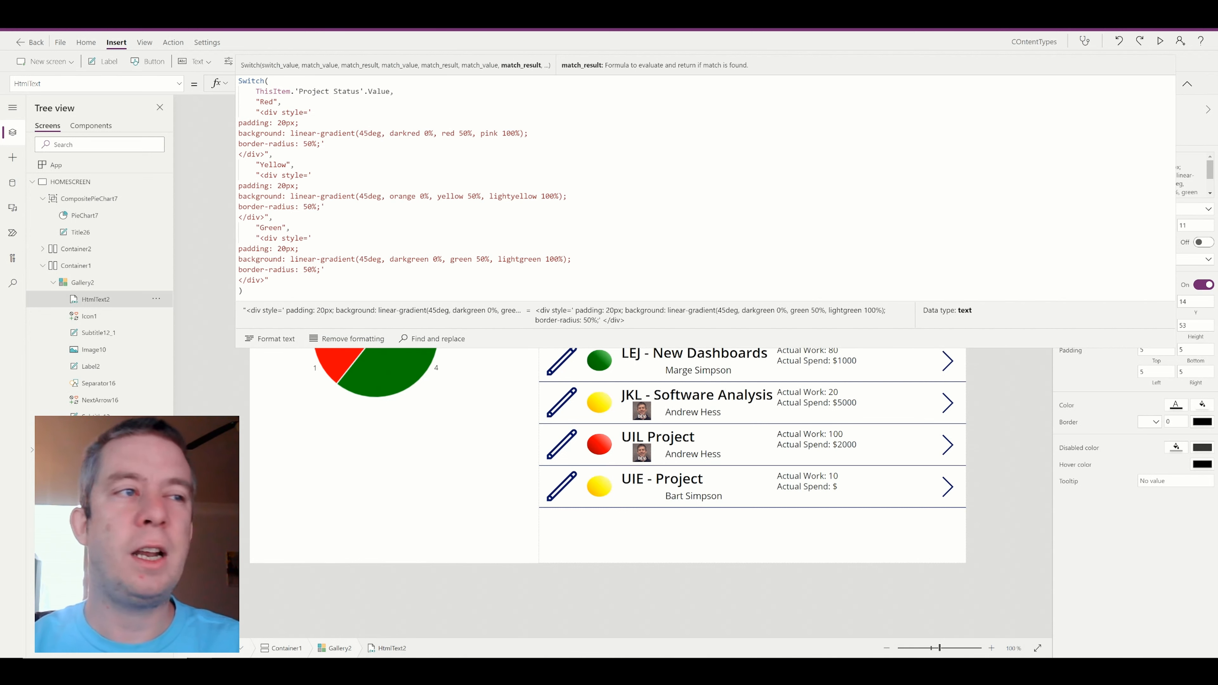
pyautogui.click(1186, 85)
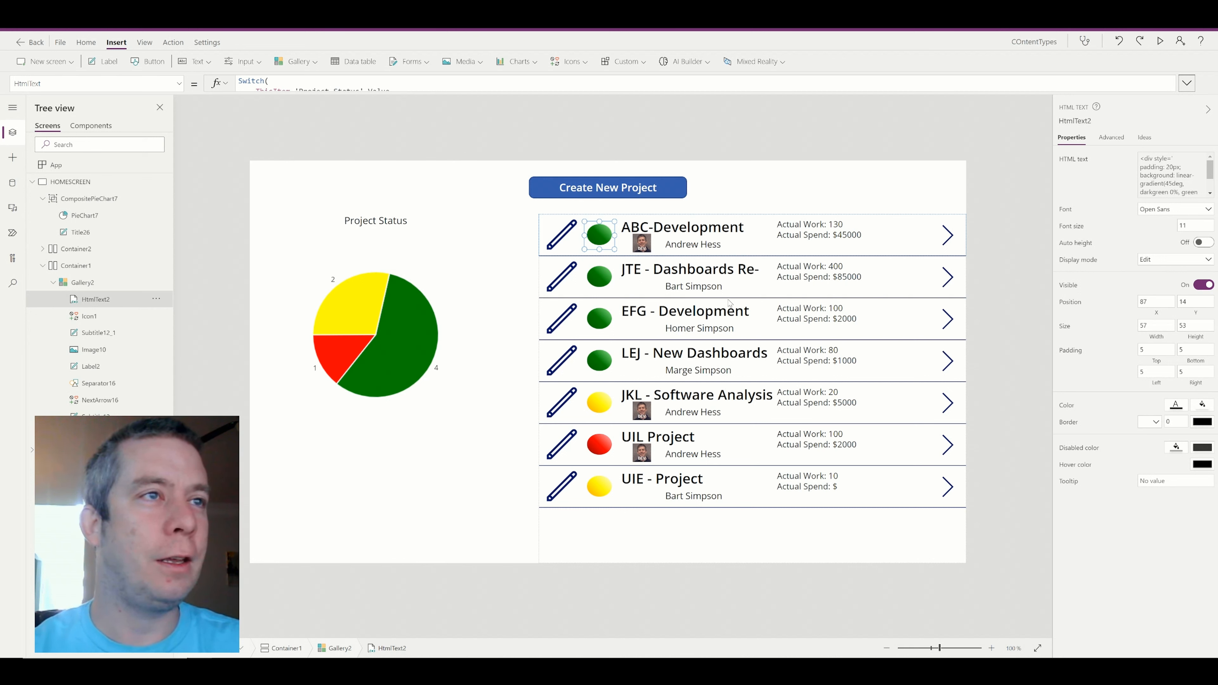
# - Reduce the text size of the project titles in the gallery rows so the full names fit, and preview the app
pyautogui.click(751, 277)
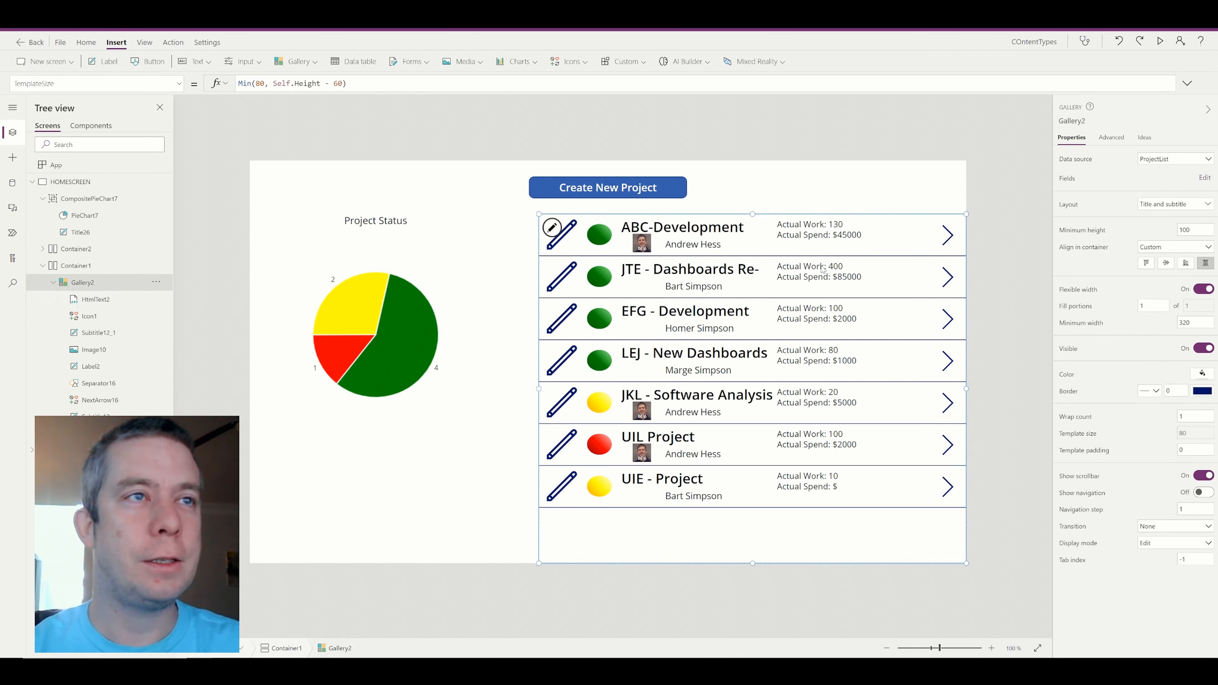
pyautogui.click(696, 230)
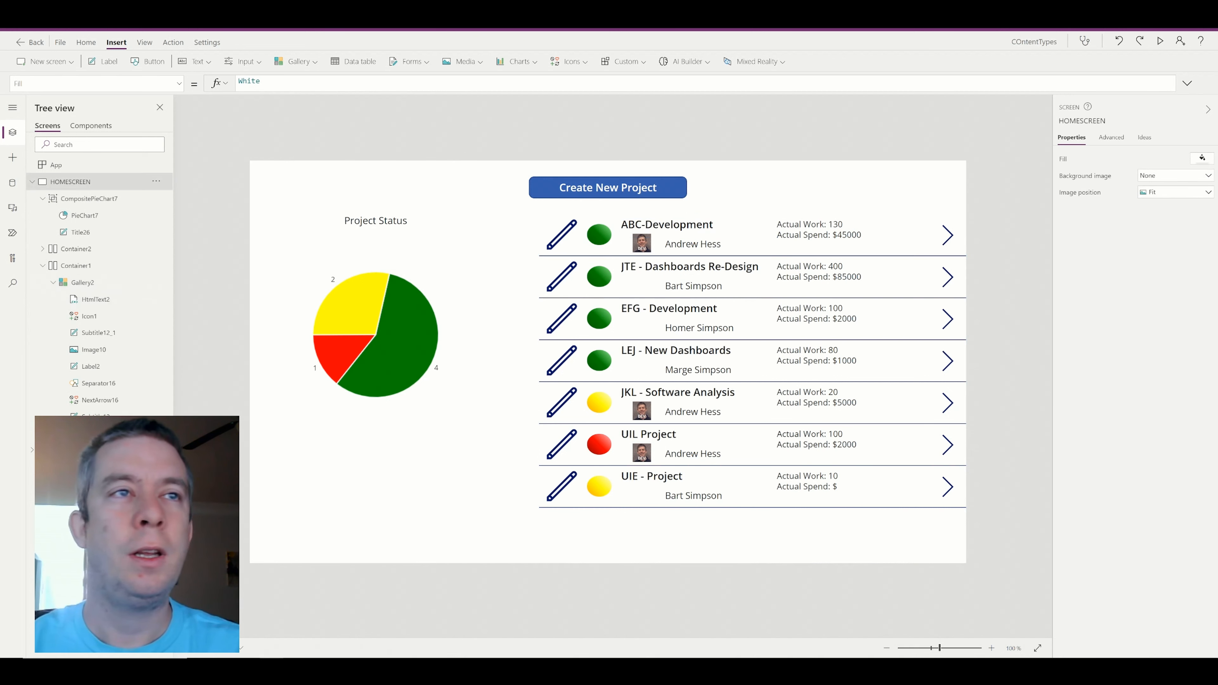
pyautogui.click(894, 259)
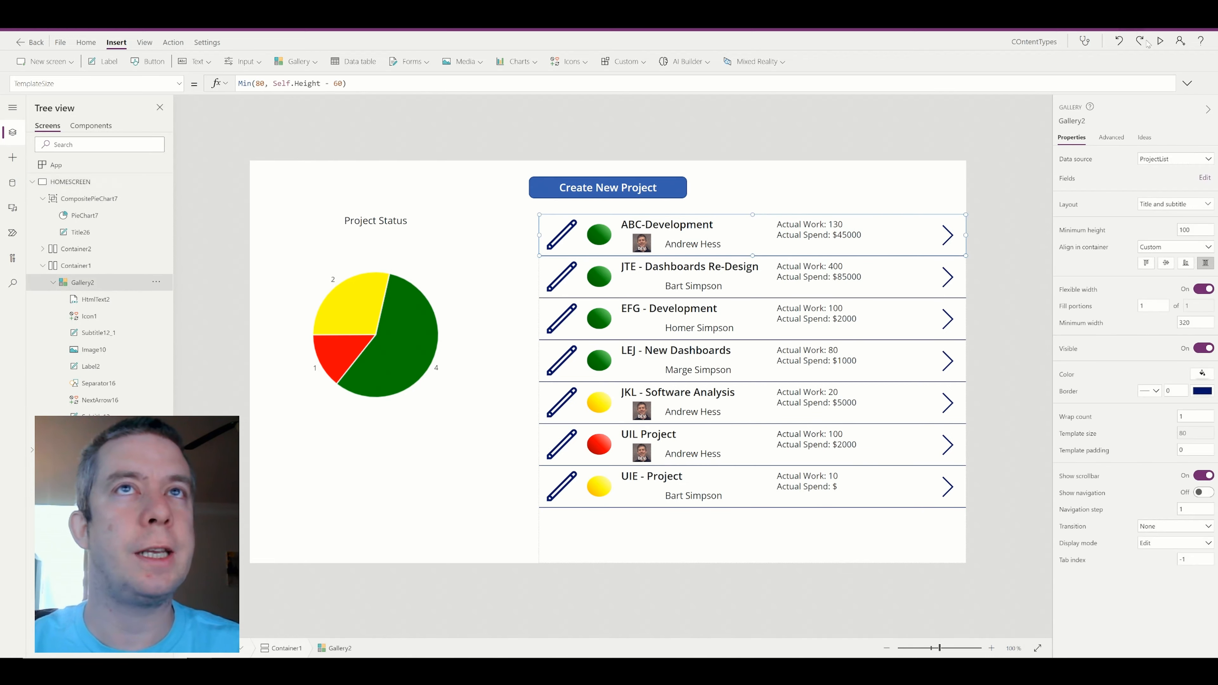
pyautogui.click(1160, 41)
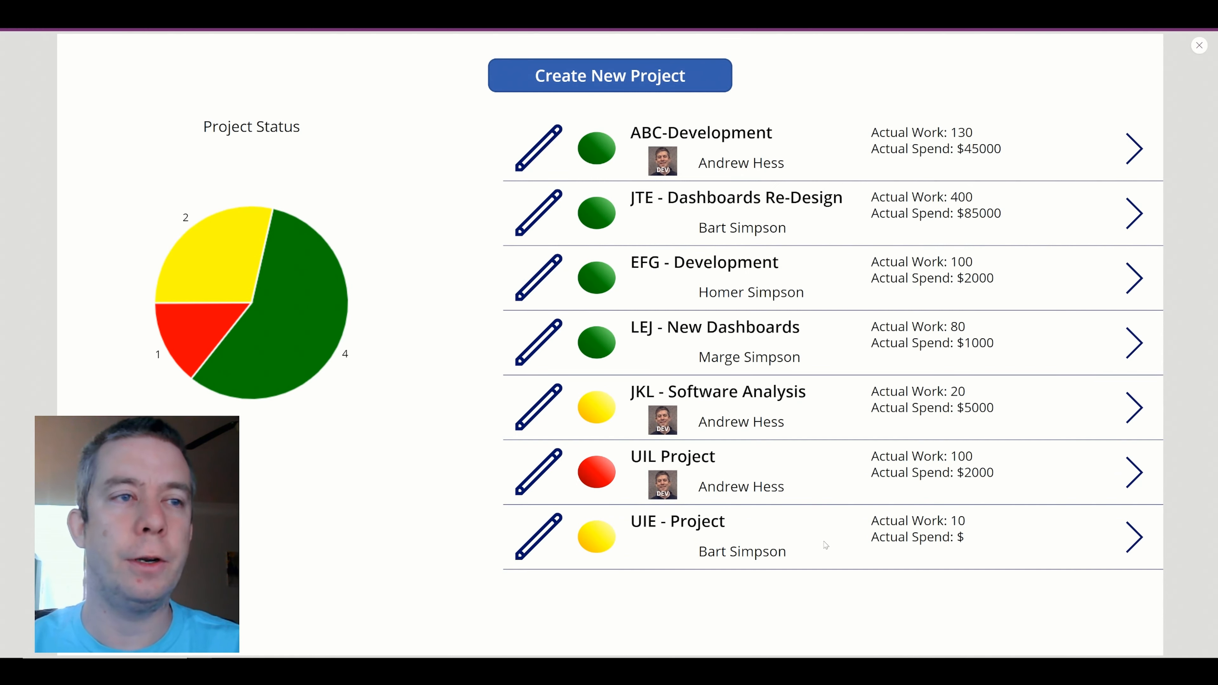
pyautogui.click(1199, 46)
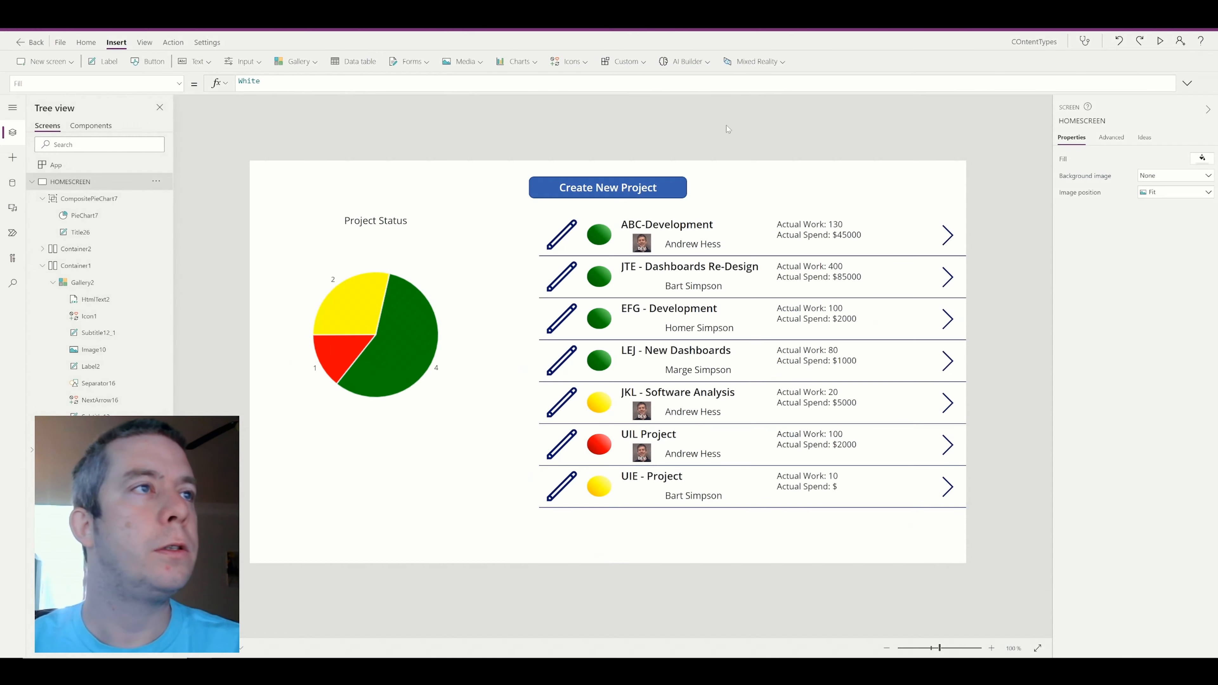
# - Insert a button into the gallery's row template, set its border radius to 0, and stretch it over the whole row, 815 by 80
pyautogui.click(148, 61)
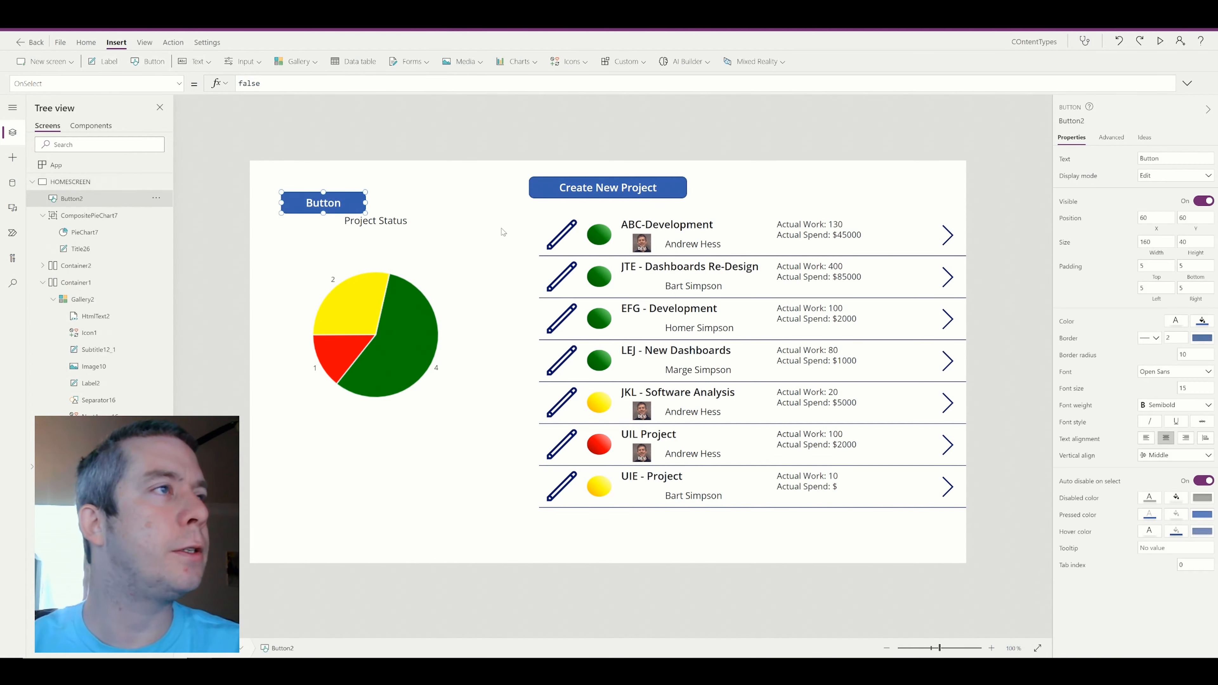
pyautogui.press('Delete')
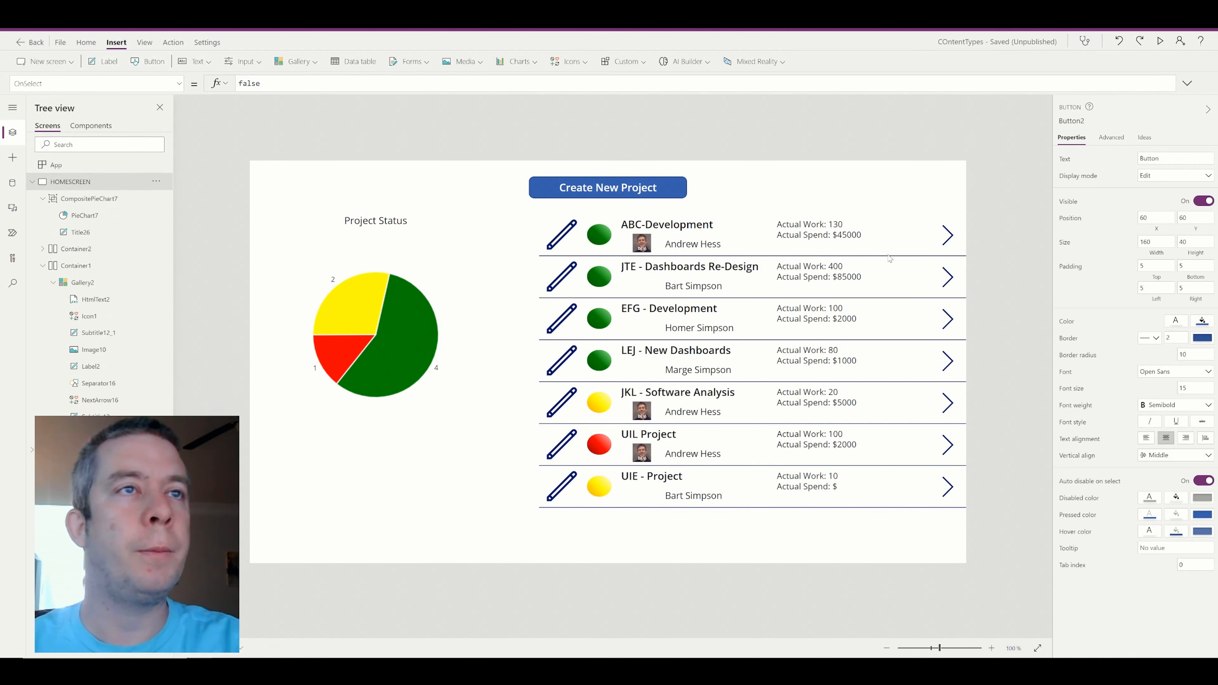
pyautogui.click(870, 253)
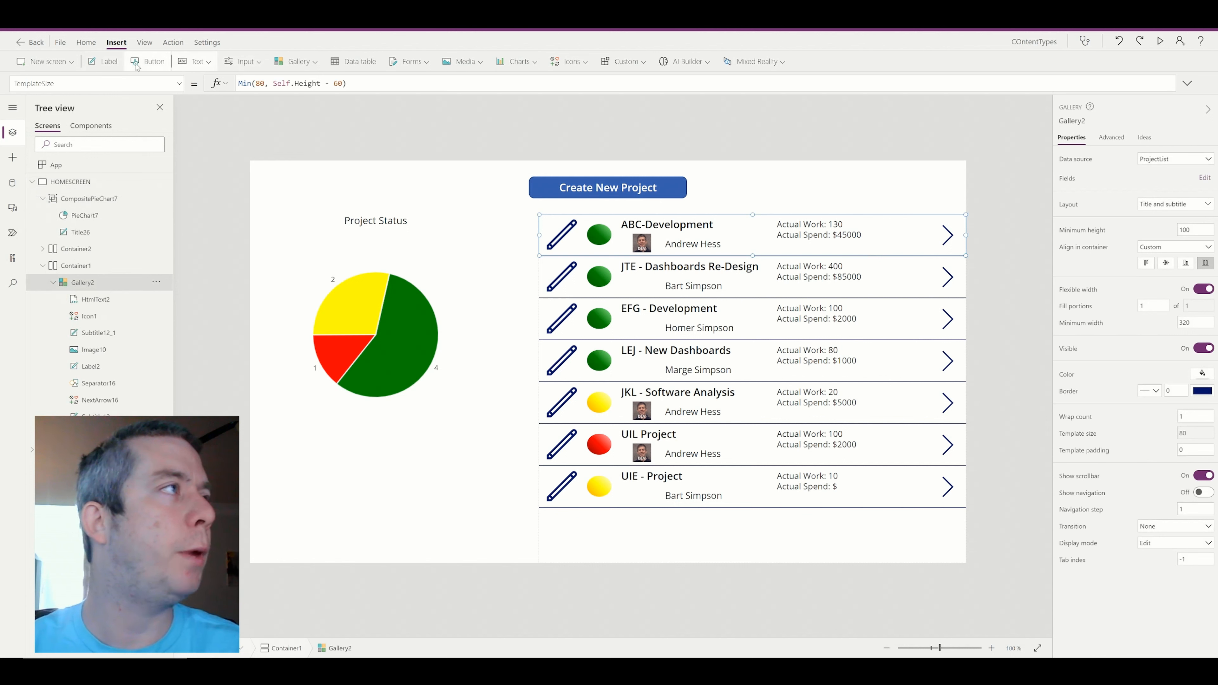
pyautogui.click(147, 61)
pyautogui.moveTo(583, 231); pyautogui.dragTo(578, 225)
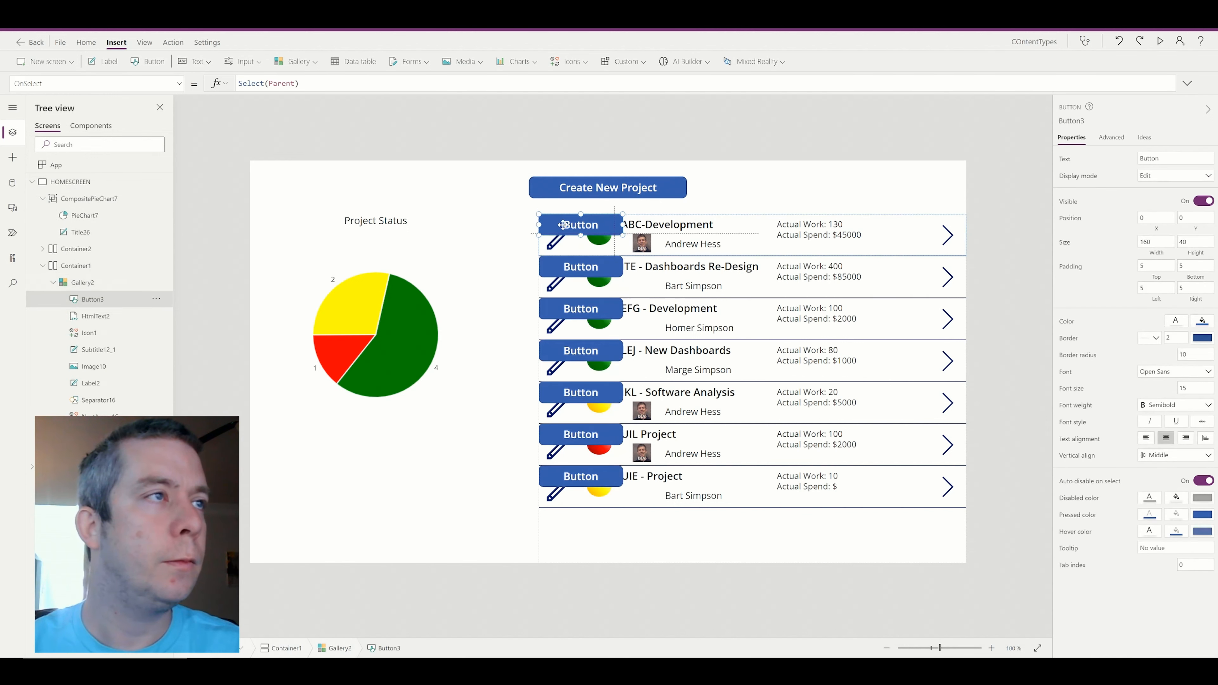
pyautogui.click(1194, 354)
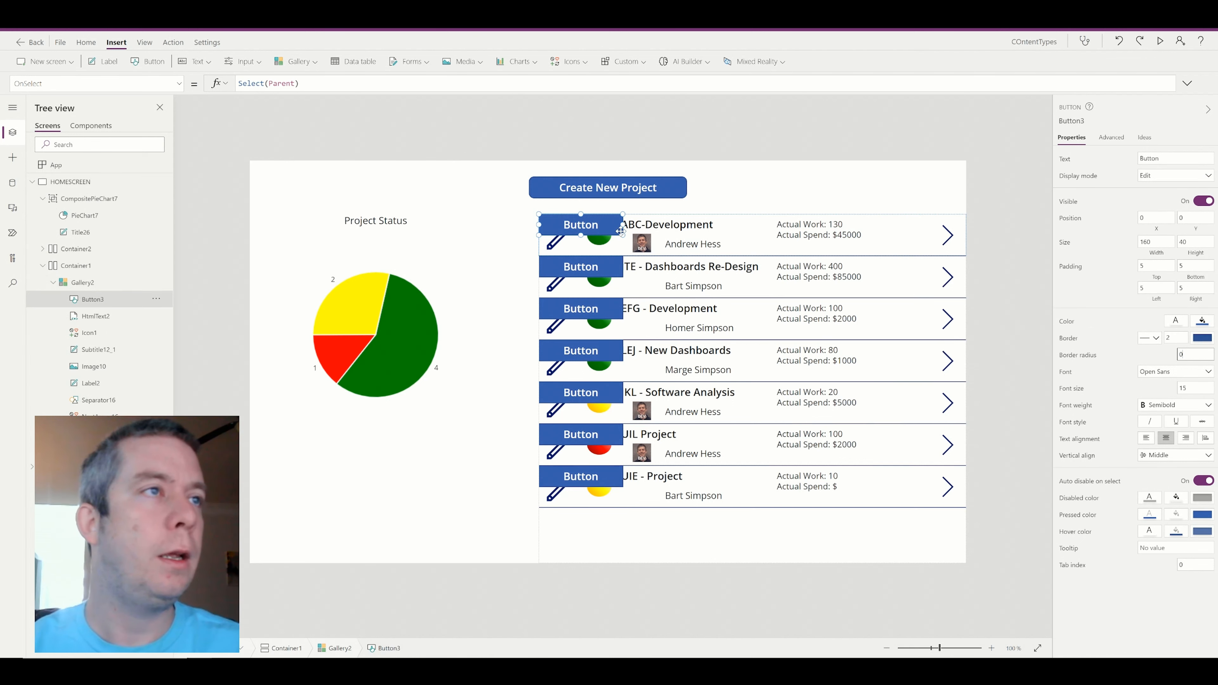
pyautogui.moveTo(622, 235); pyautogui.dragTo(982, 286)
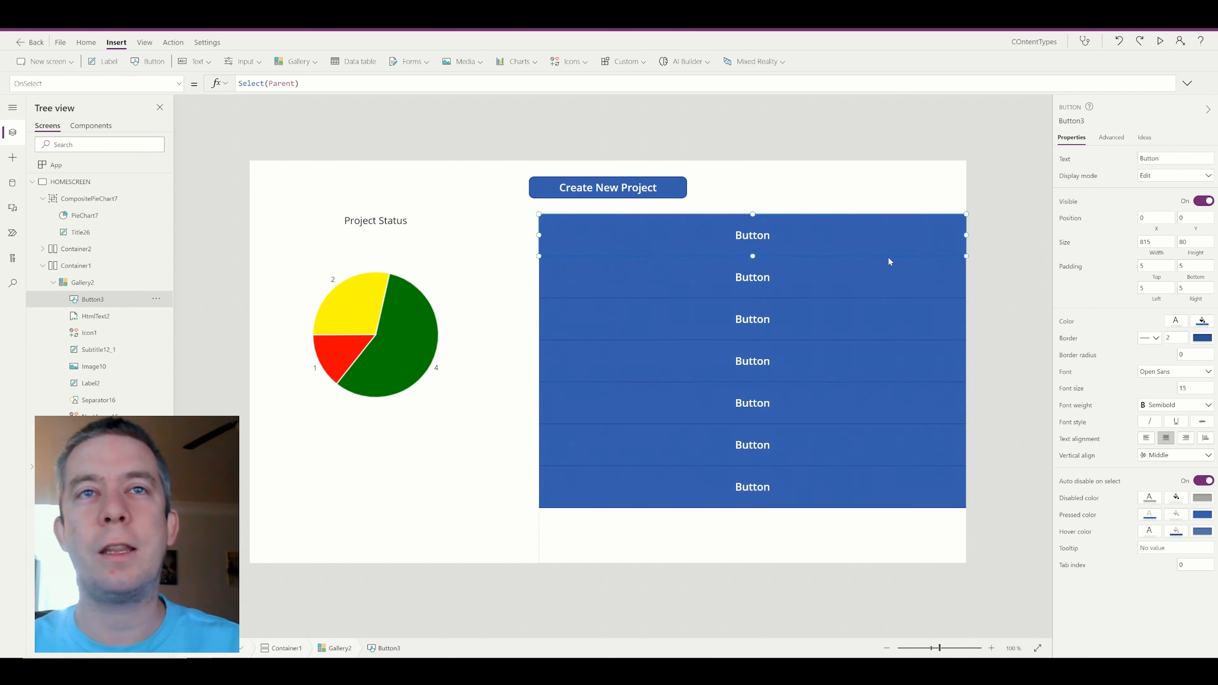
# - Make the row-covering button's fill transparent, RGBA(0, 0, 0, 0), and clear its text
pyautogui.click(1201, 321)
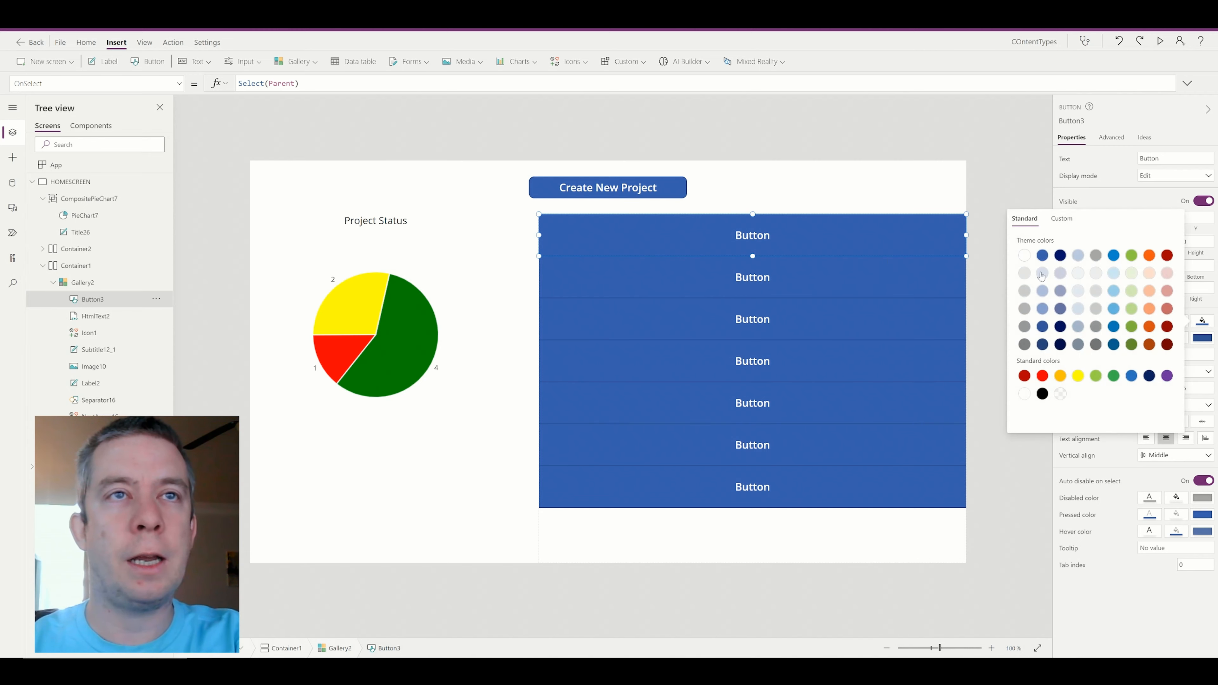
pyautogui.click(1059, 393)
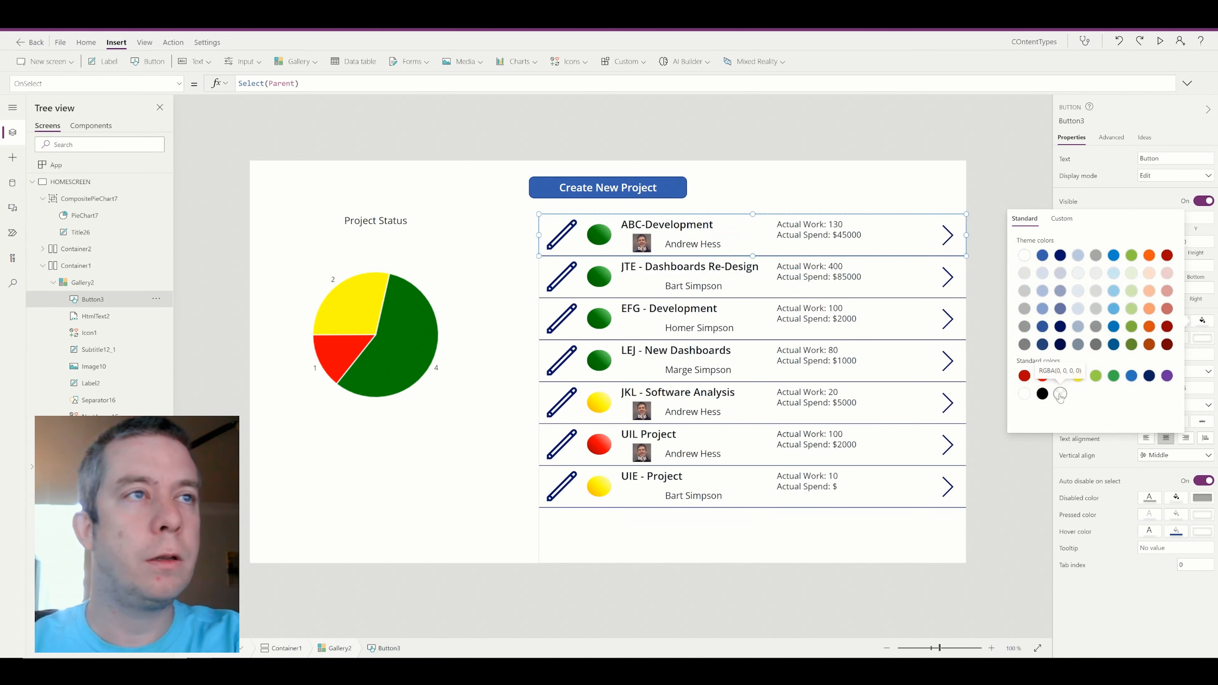
pyautogui.click(1156, 158)
pyautogui.hotkey('ctrl', 'a')
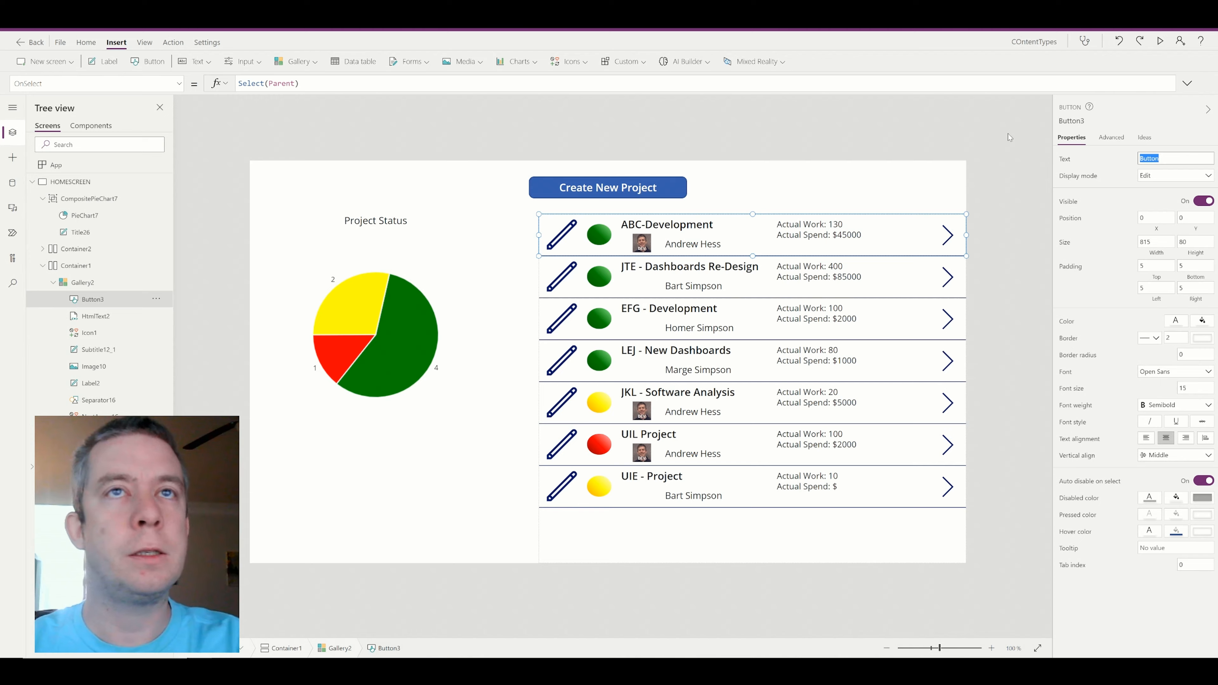
pyautogui.press('BackSpace')
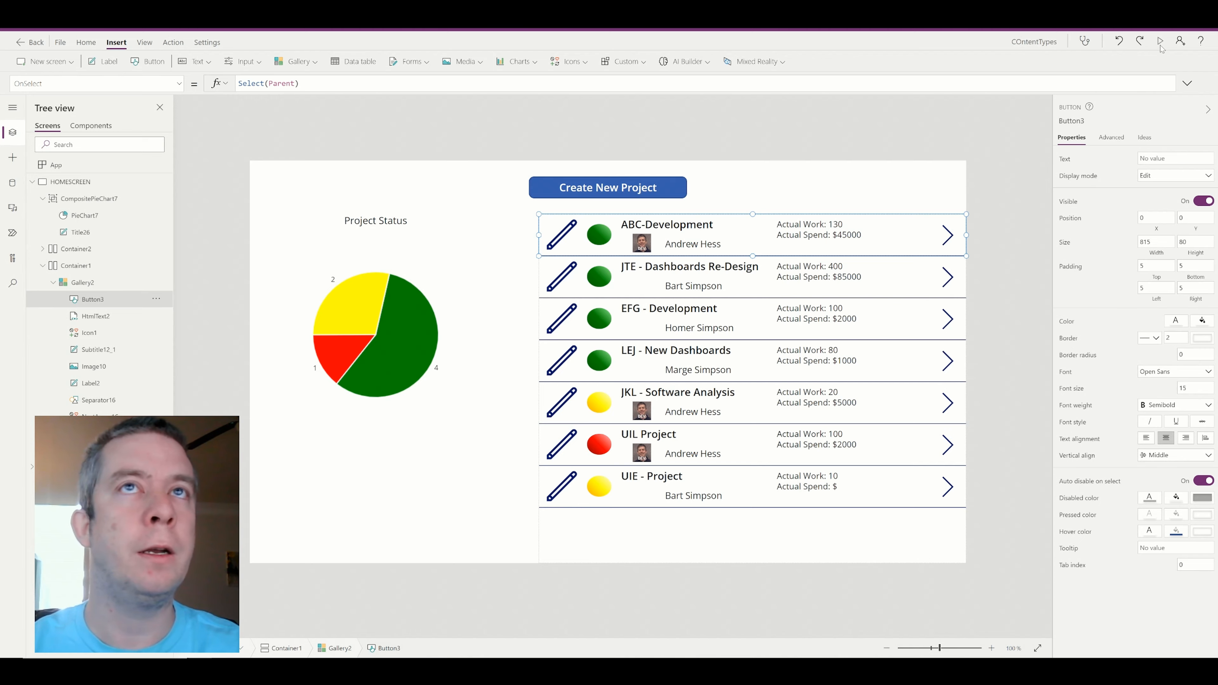
# - Set the row-covering button's HoverFill to ColorFade(RGBA(56, 96, 178, .2), -20%) and preview the hover highlight on the gallery rows
pyautogui.click(1160, 41)
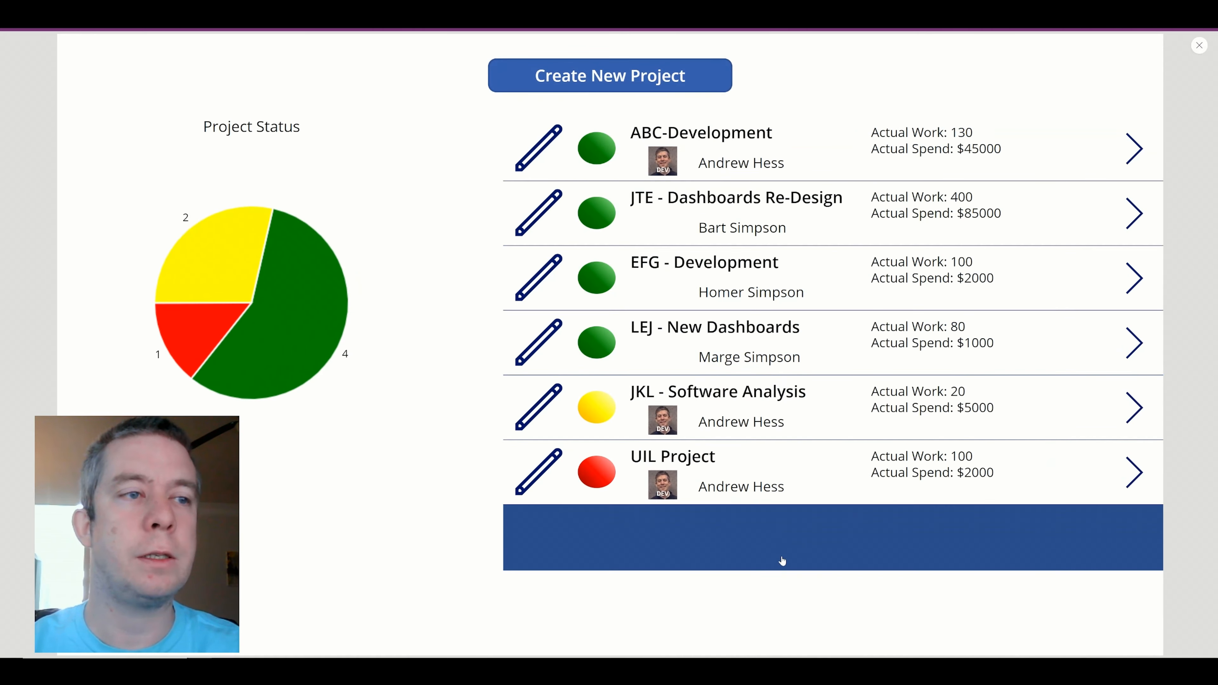
pyautogui.click(1199, 45)
pyautogui.click(96, 83)
pyautogui.scroll(-5, 98, 214)
pyautogui.scroll(-3, 102, 219)
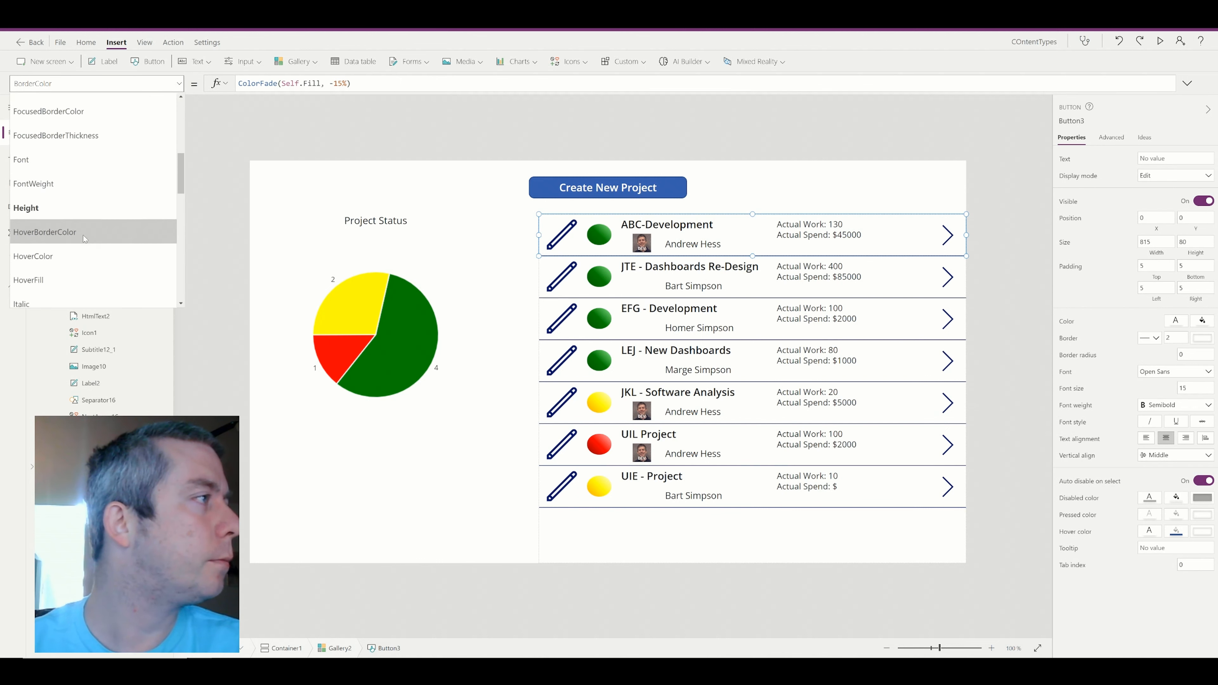
pyautogui.click(102, 220)
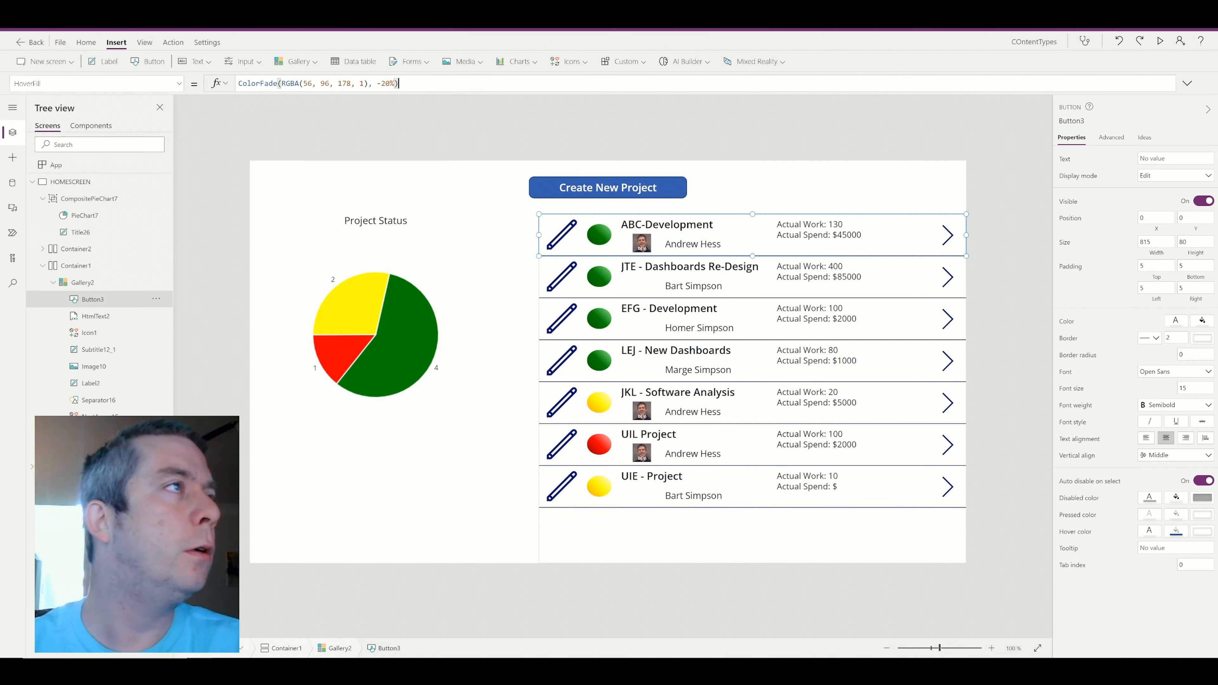
pyautogui.click(382, 83)
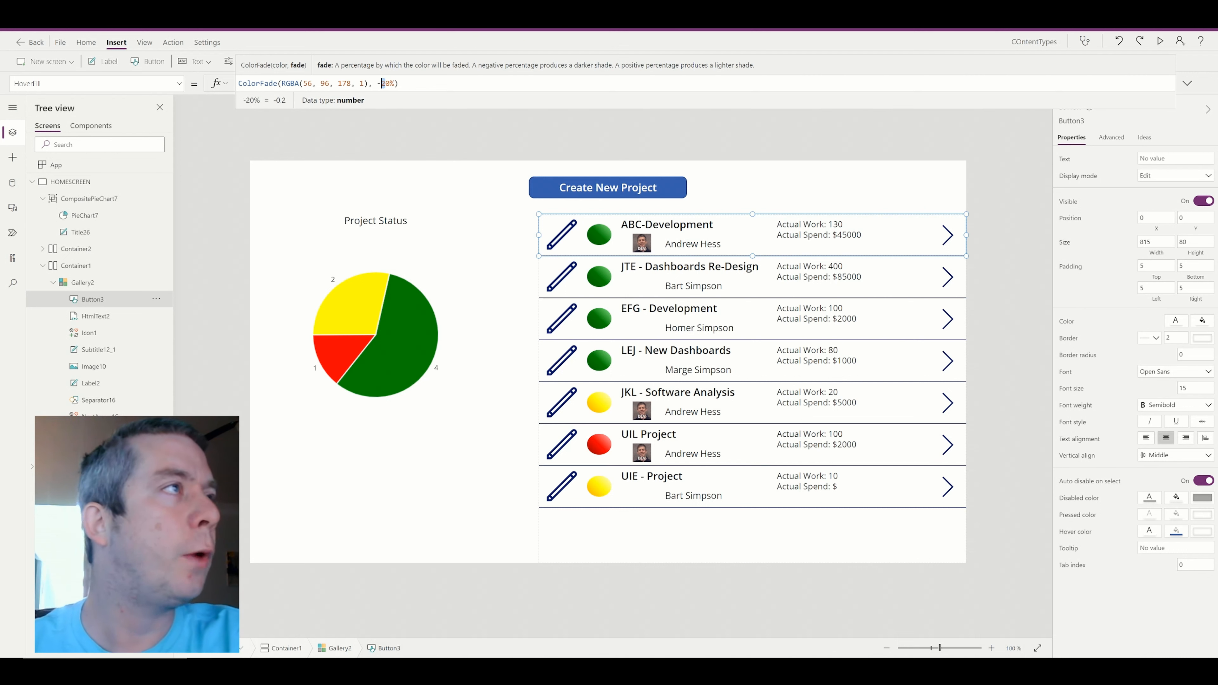
pyautogui.click(369, 83)
pyautogui.moveTo(364, 84); pyautogui.dragTo(360, 84)
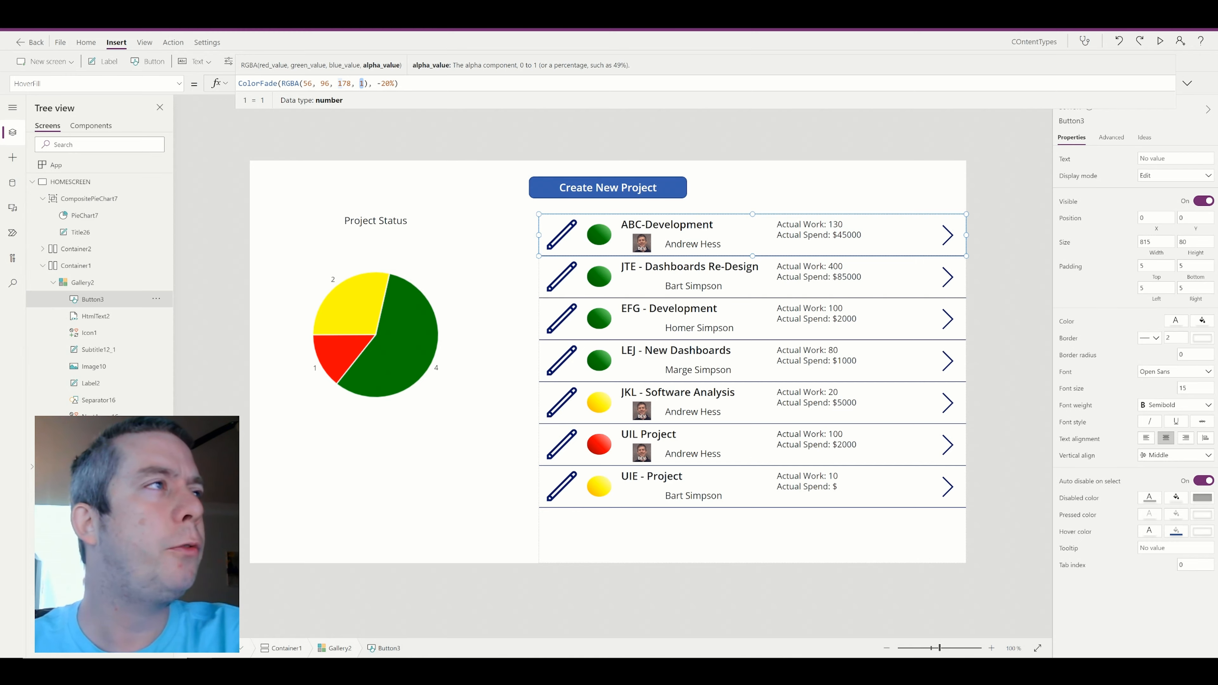
pyautogui.write('.2')
pyautogui.click(1160, 41)
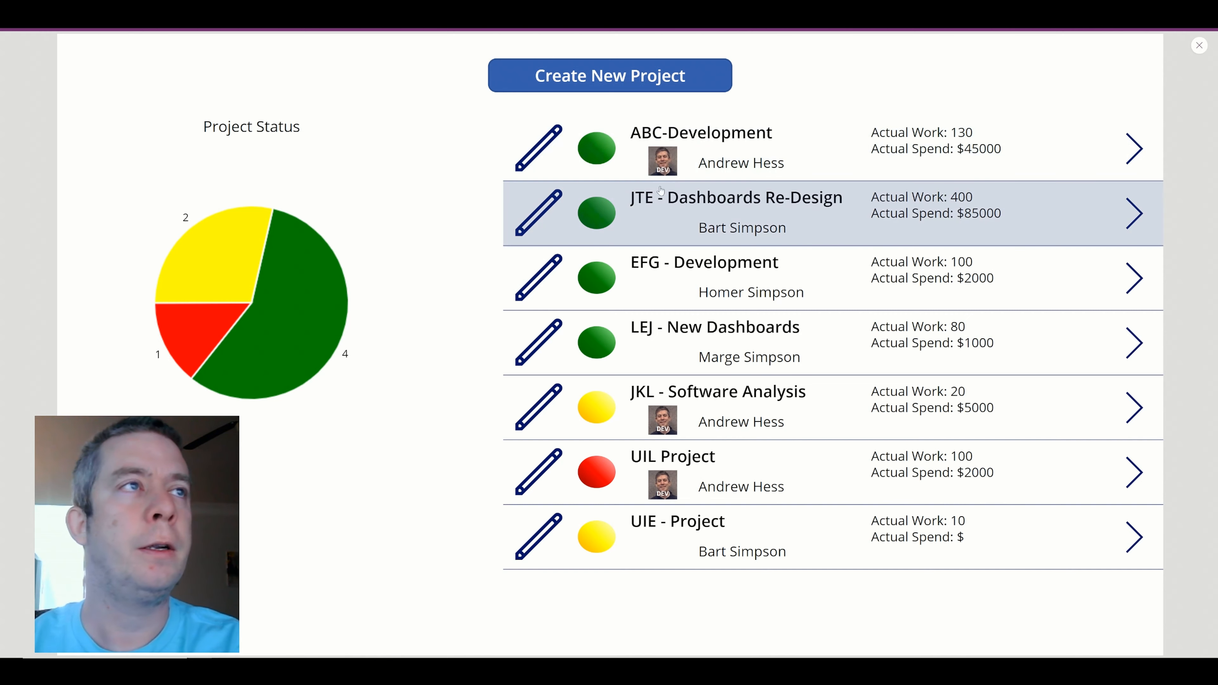
pyautogui.click(1200, 48)
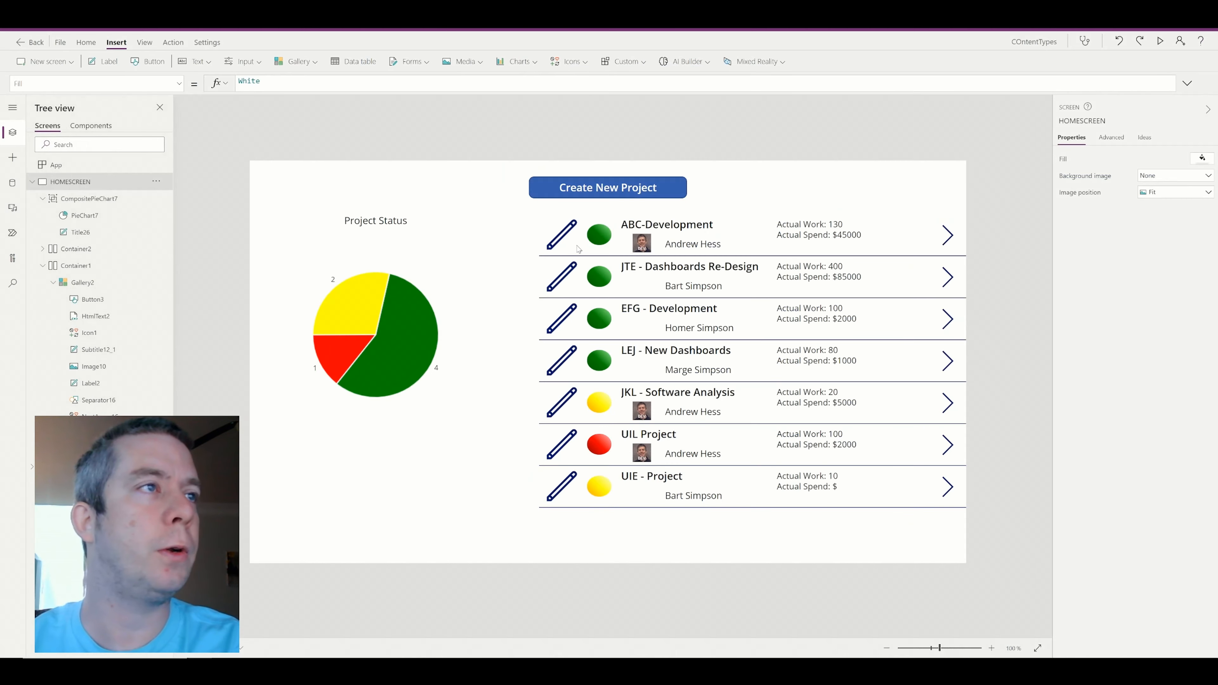
# - Rename the row-covering button in the gallery as btnHover
pyautogui.click(561, 239)
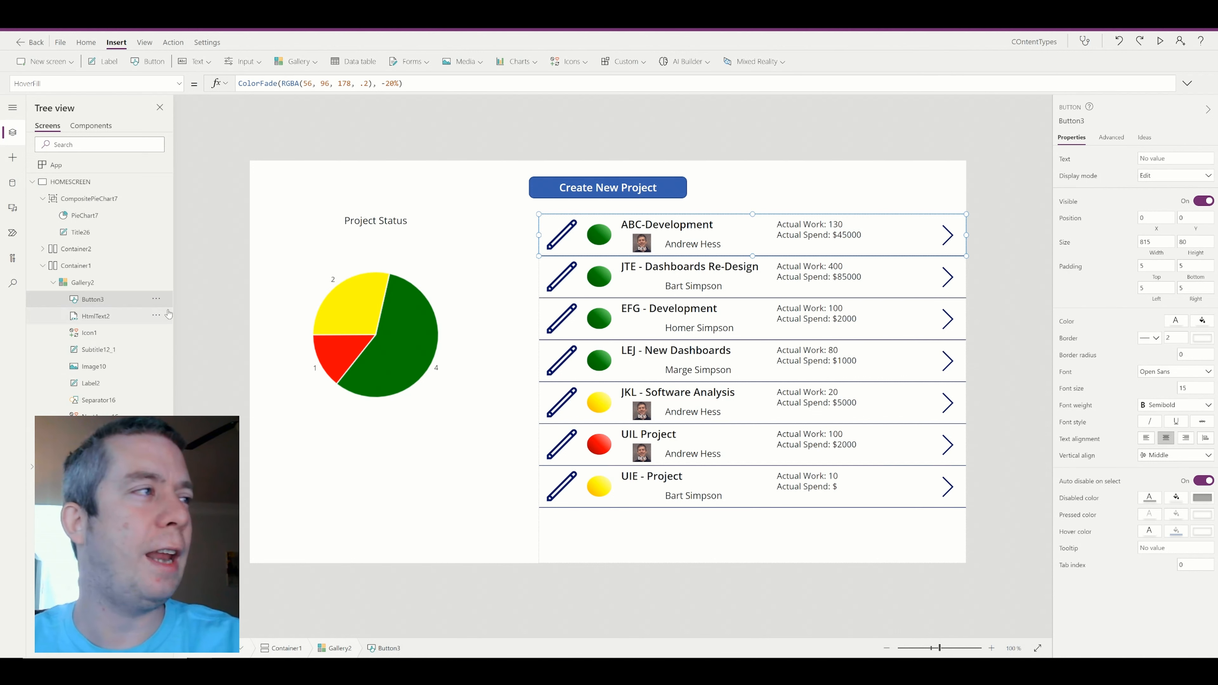
pyautogui.click(162, 299)
pyautogui.click(194, 369)
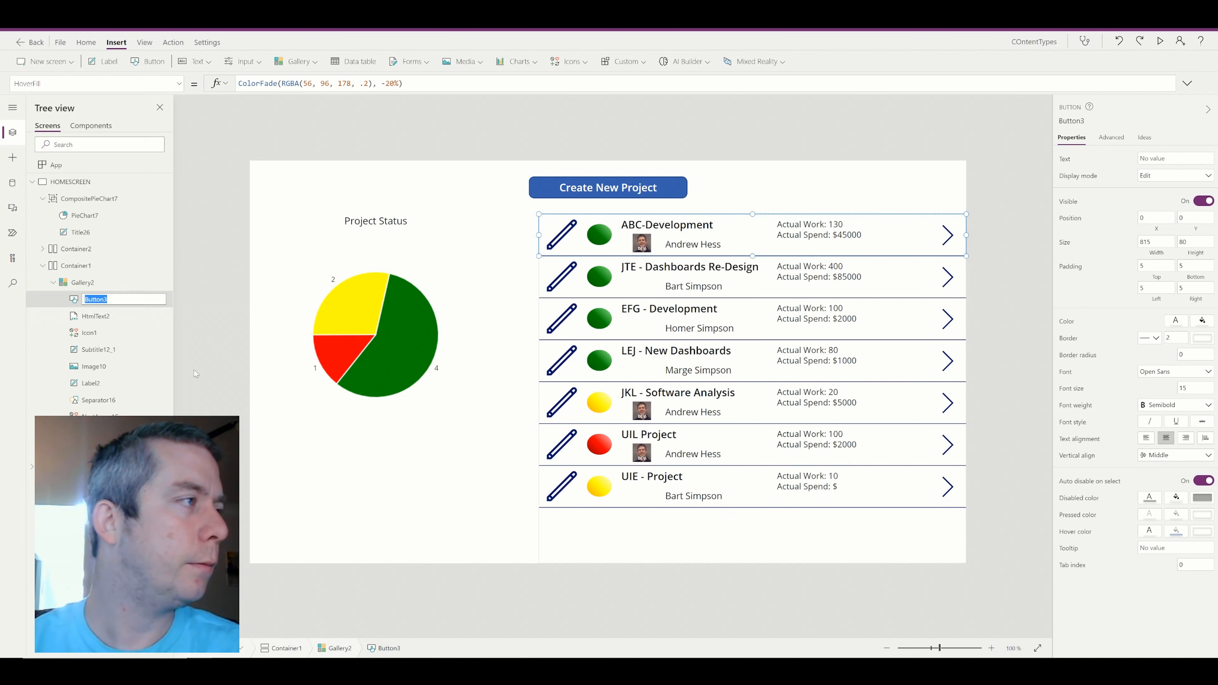
pyautogui.write('btn')
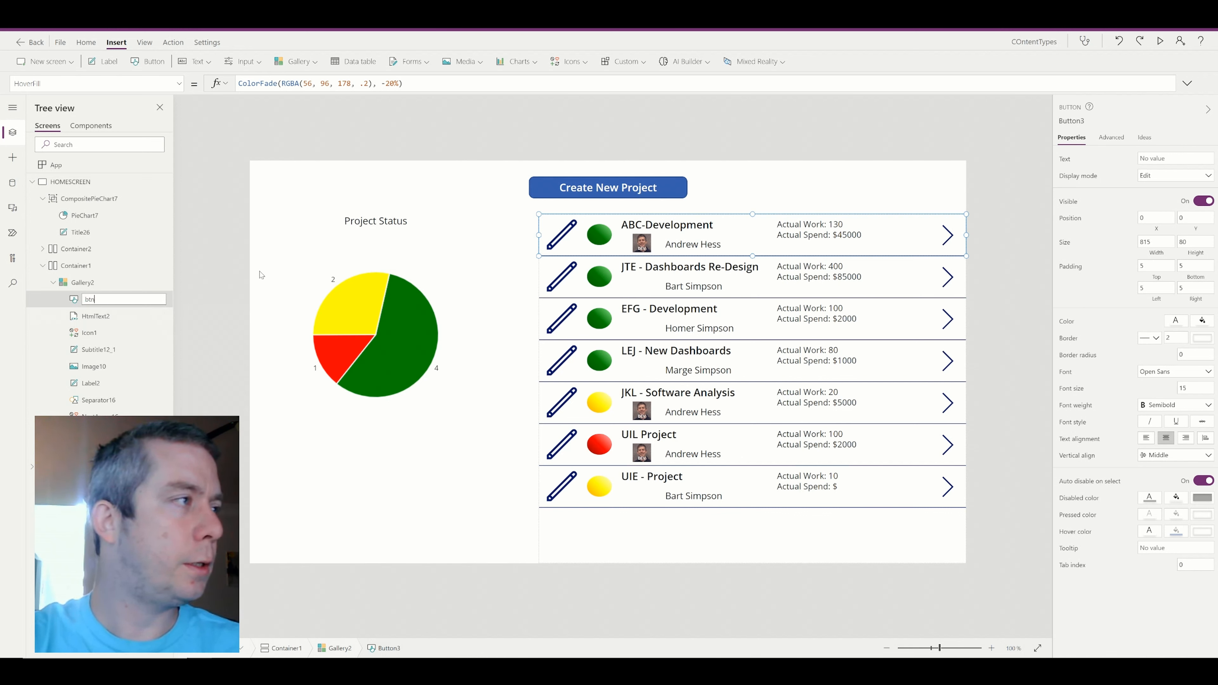
pyautogui.write('Hover')
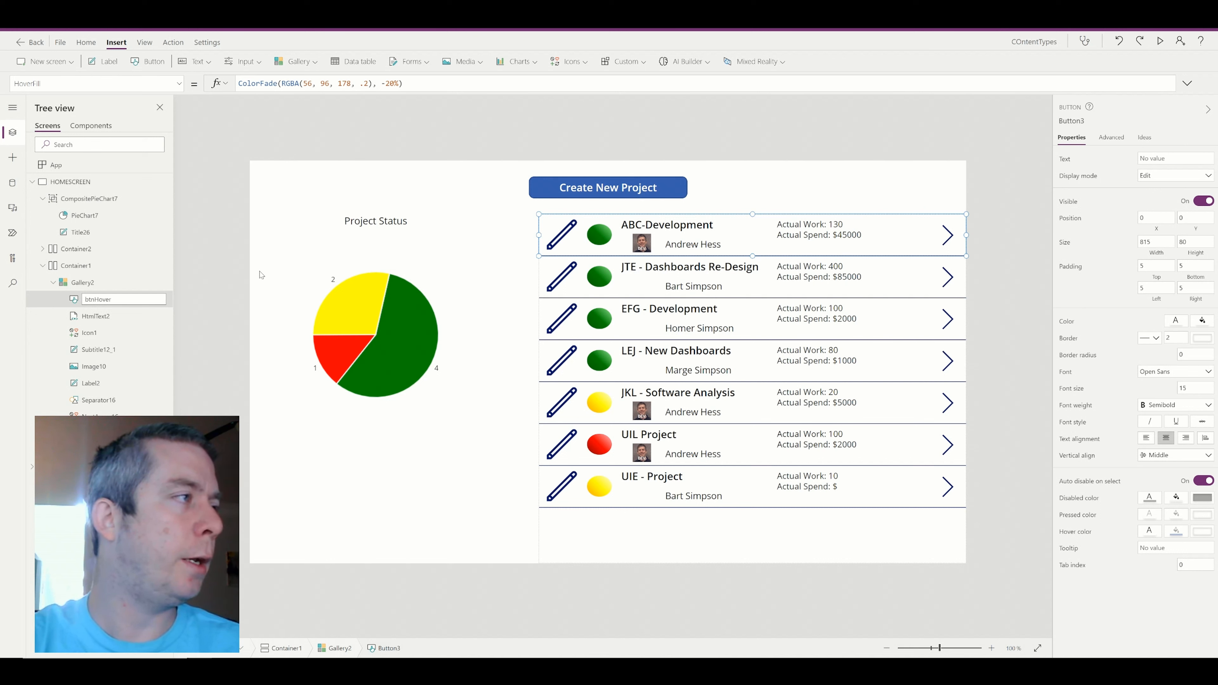
pyautogui.press('Return')
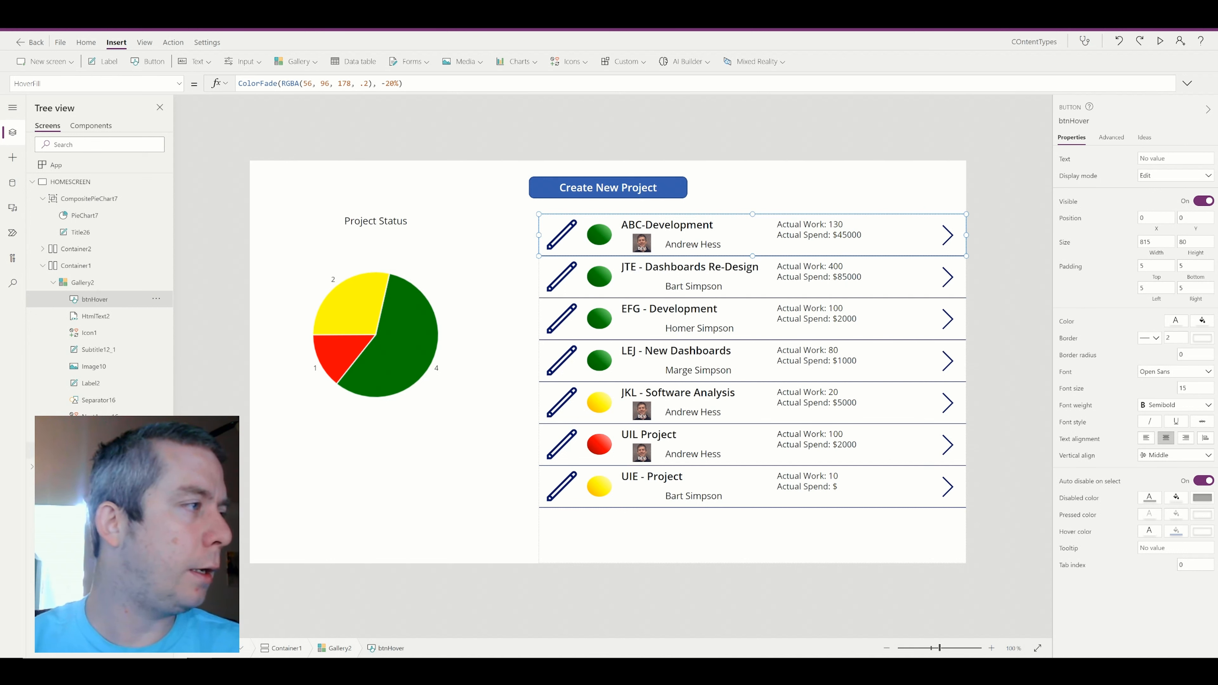
# - Rename the gallery's pencil icon, Icon1, as icnEdit
pyautogui.click(99, 332)
pyautogui.click(157, 332)
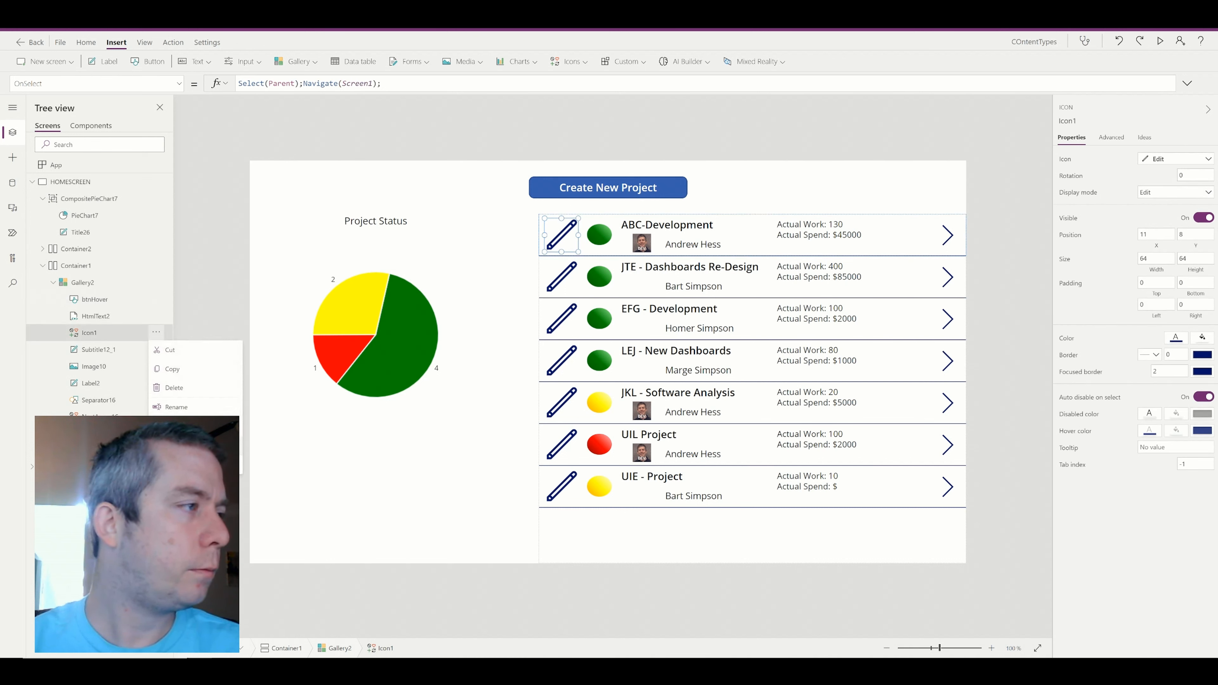
pyautogui.click(176, 407)
pyautogui.write('icnE')
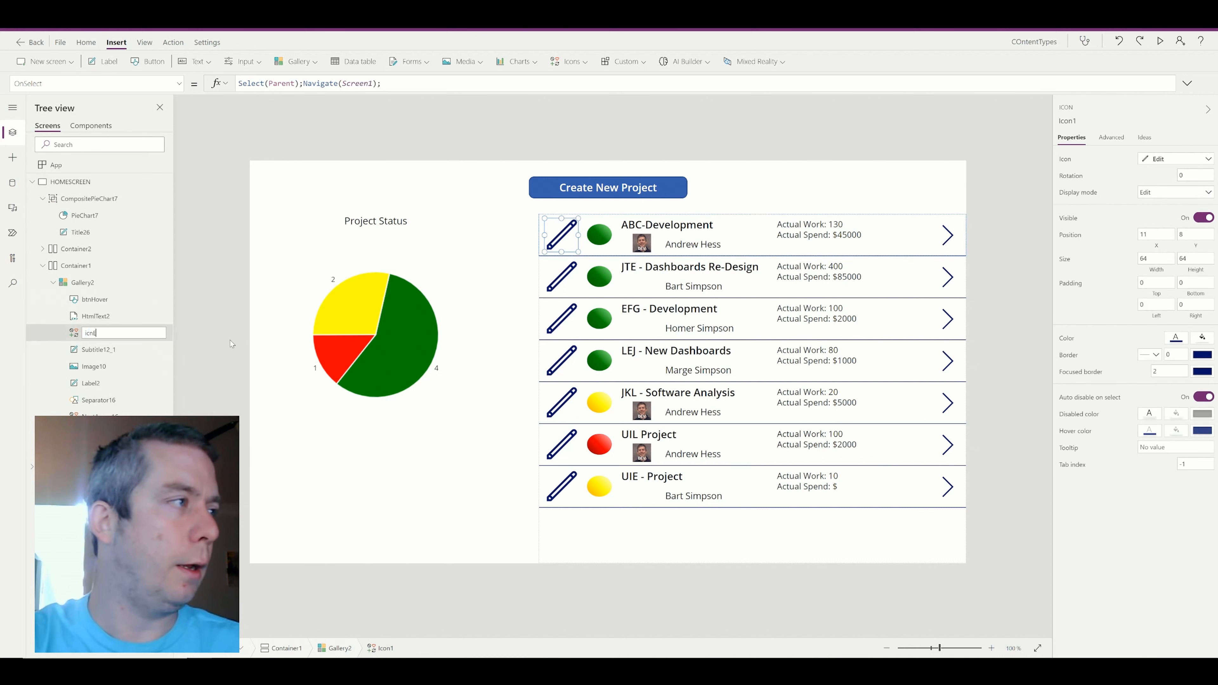
pyautogui.write('dit')
pyautogui.press('Return')
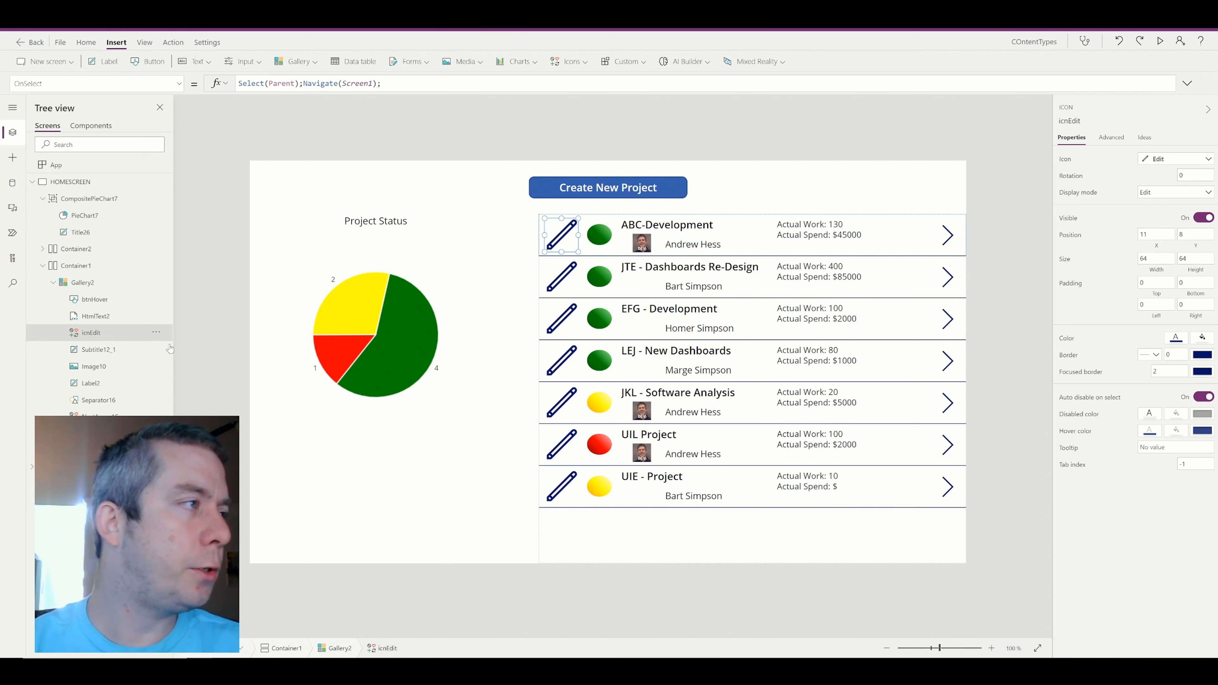
# - Bring the icnEdit icon to the front of the gallery's controls, above btnHover
pyautogui.click(157, 332)
pyautogui.moveTo(177, 425)
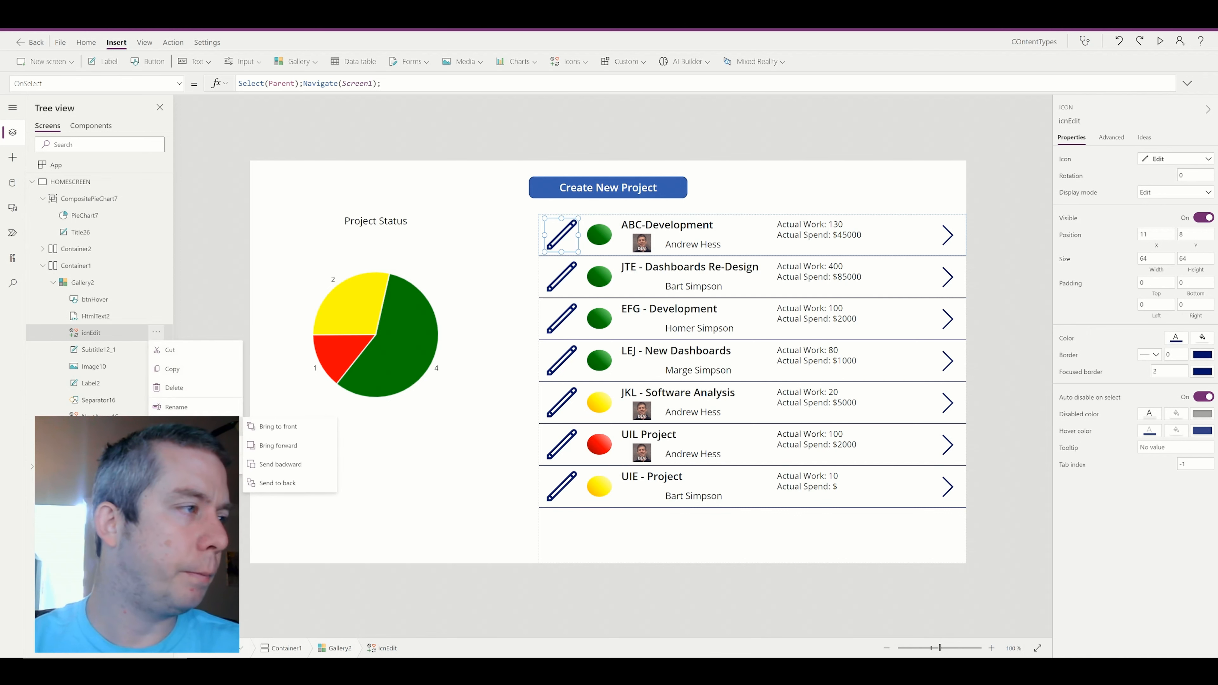
pyautogui.click(280, 426)
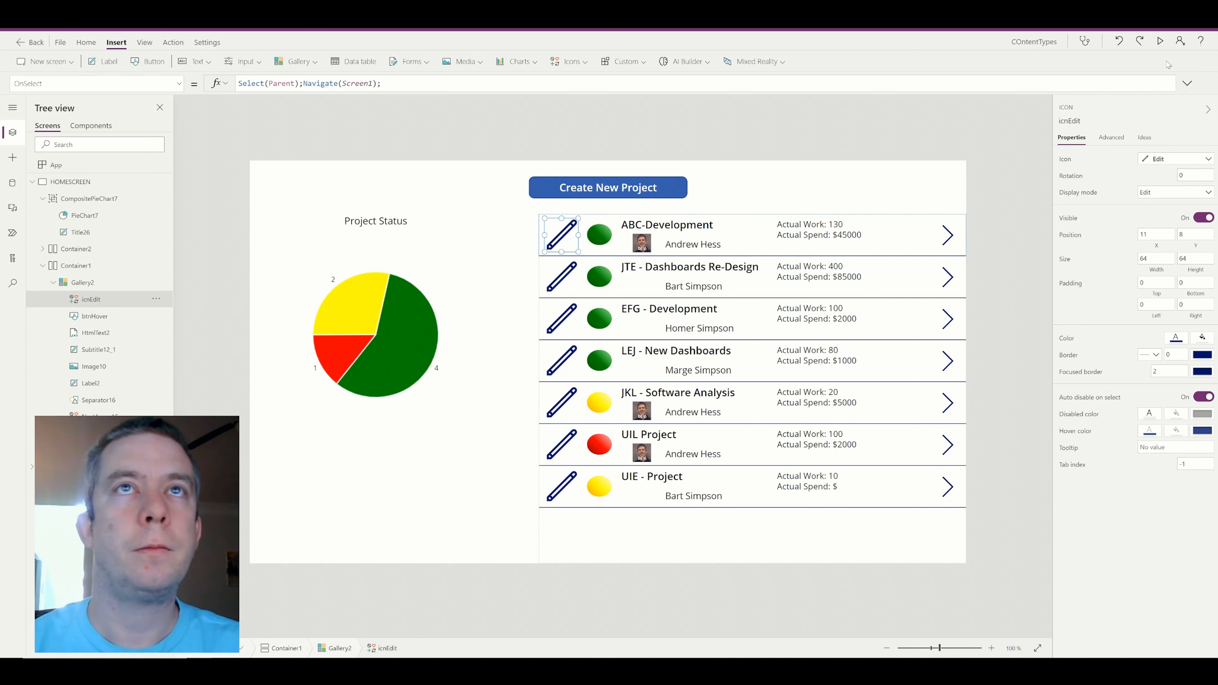
# - Preview the app, test the edit icon of the ABC-Development row, and return from the project form to the home screen
pyautogui.click(1161, 43)
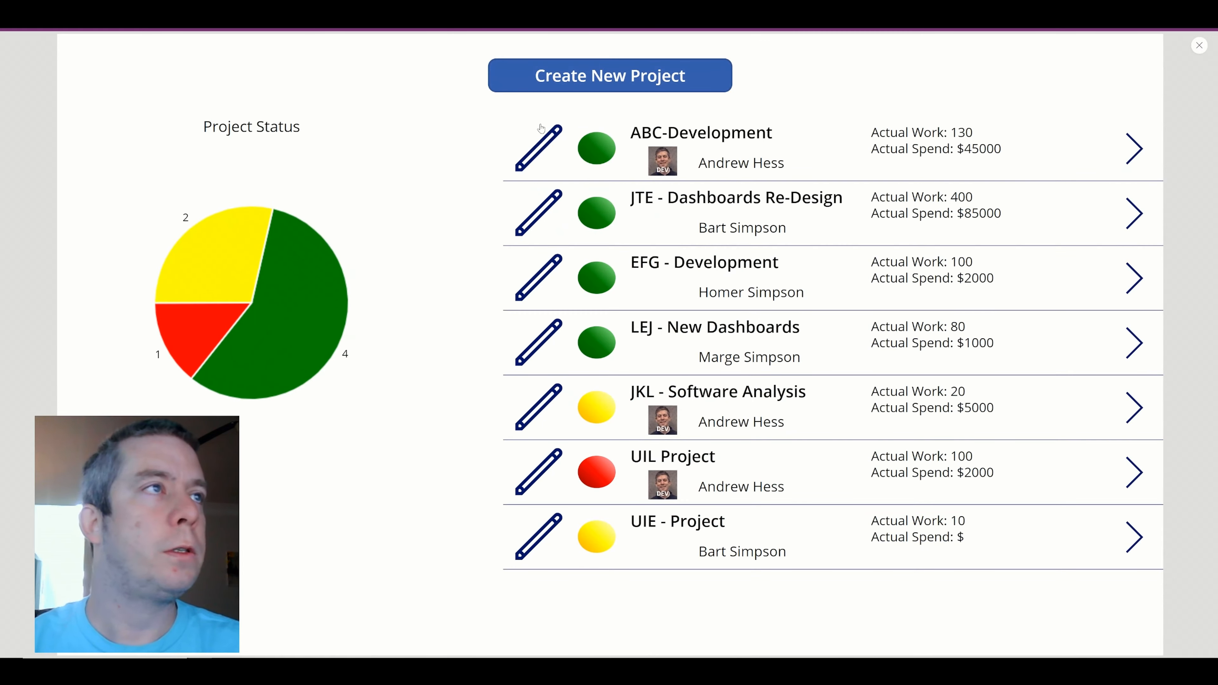
pyautogui.click(548, 154)
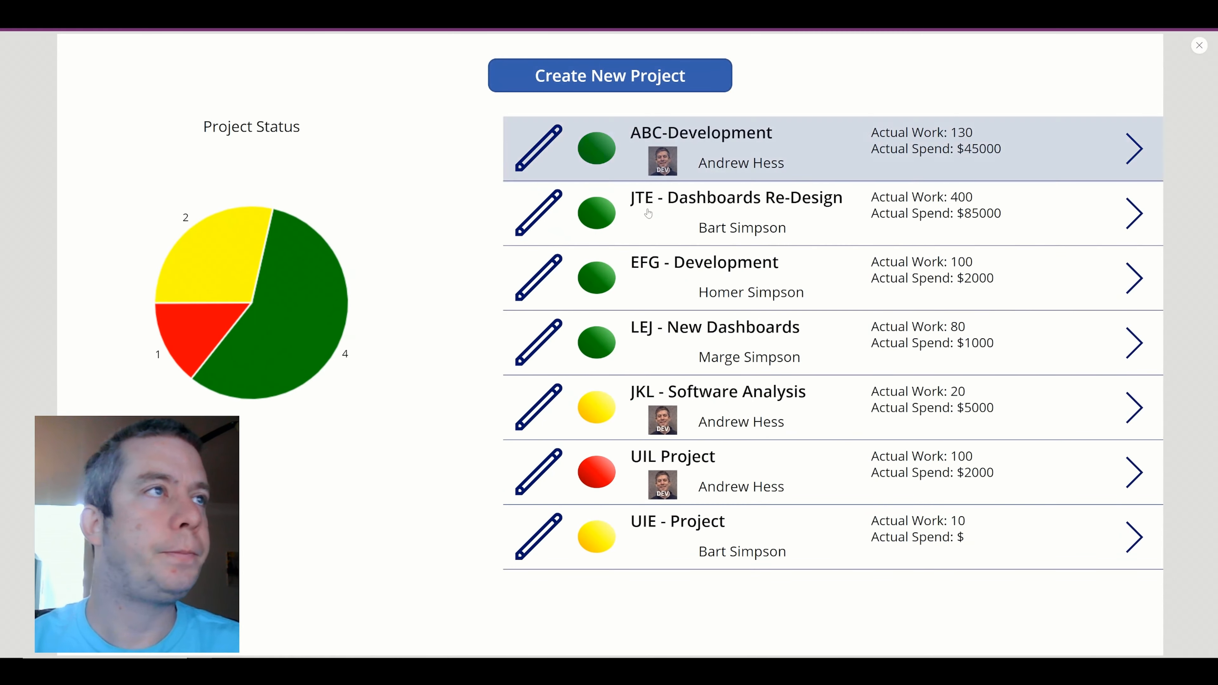
pyautogui.click(546, 144)
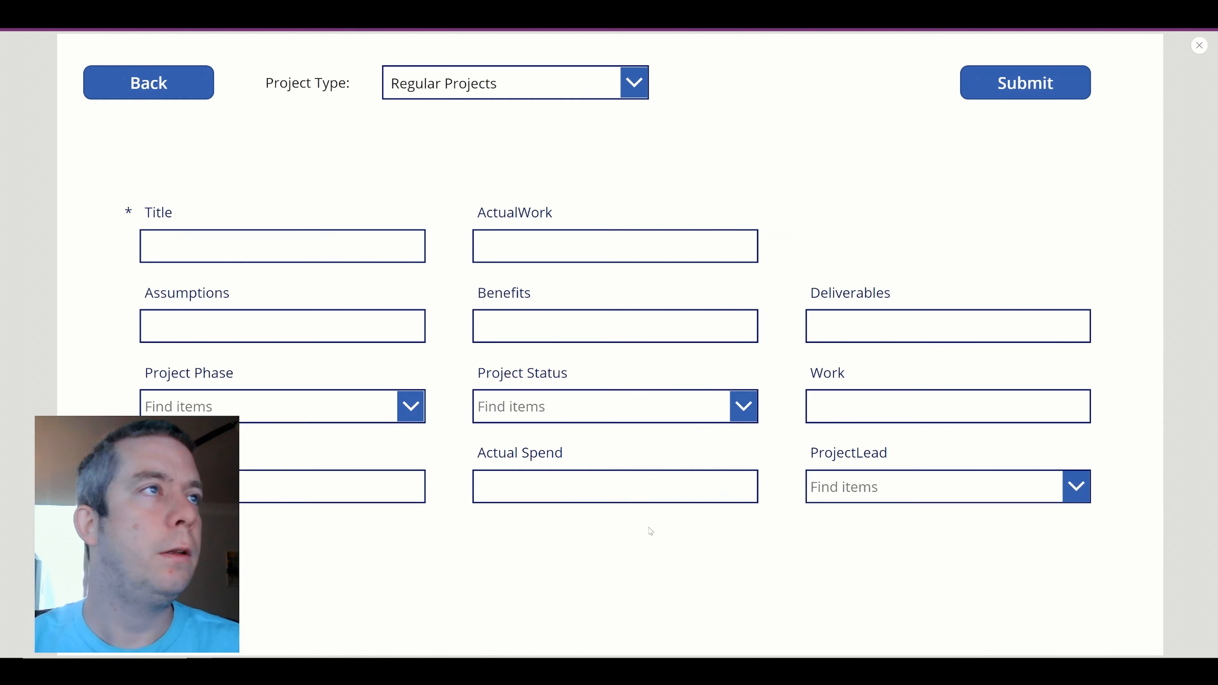
pyautogui.click(149, 83)
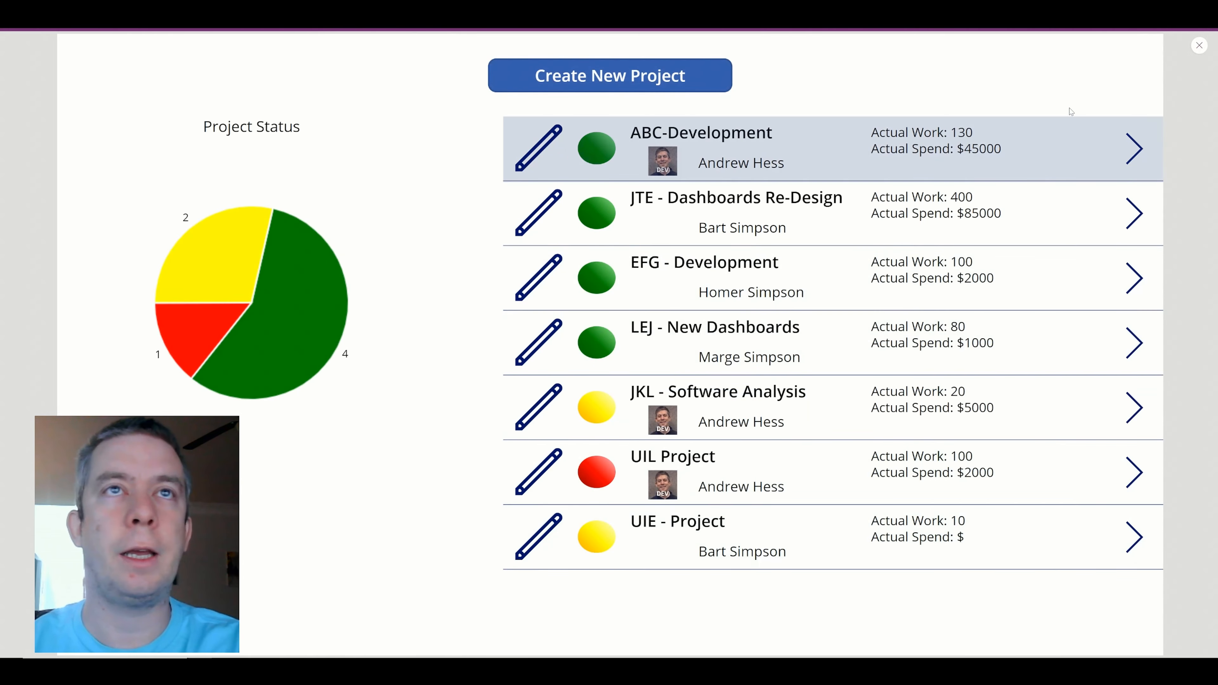
pyautogui.click(1197, 47)
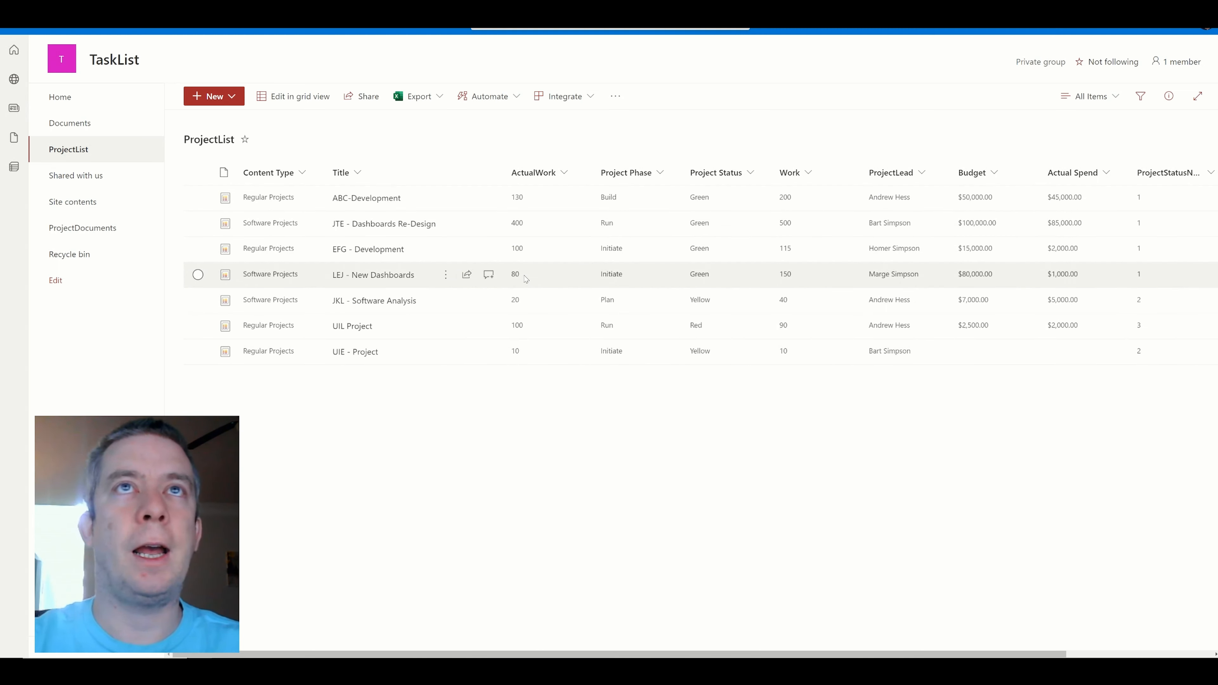
# - In the TaskList SharePoint site, create a blank list named ProjectTasksList that is shown in the site navigation
pyautogui.click(1148, 31)
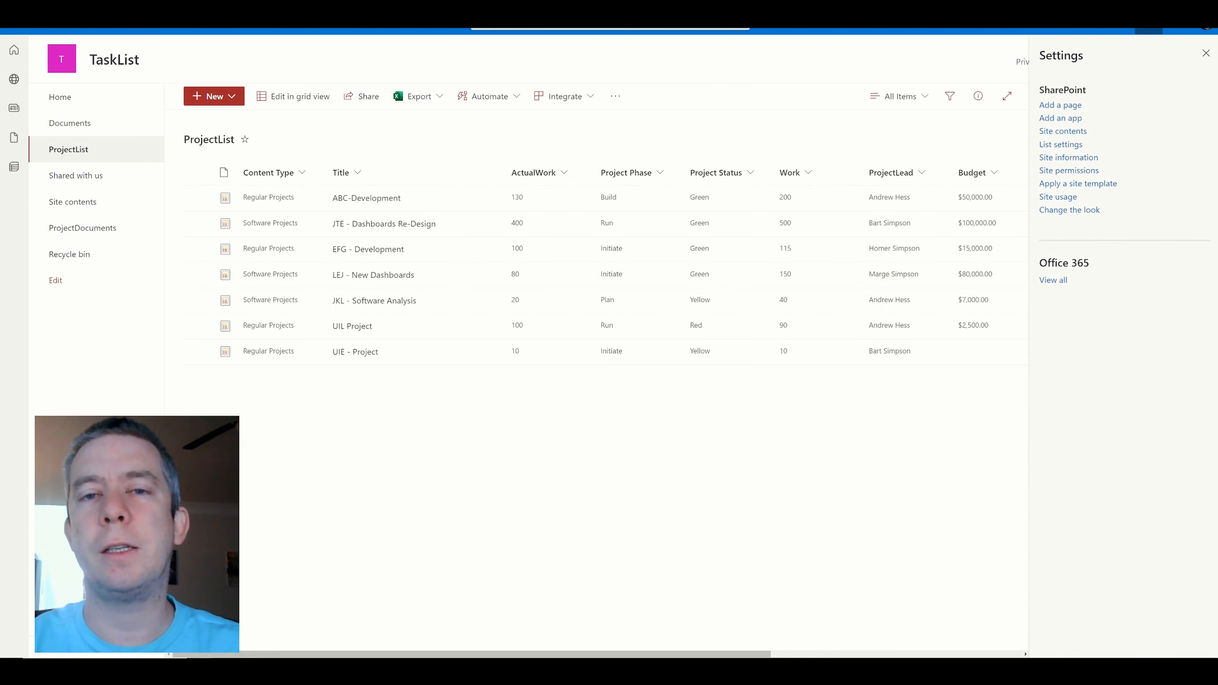
pyautogui.click(1051, 136)
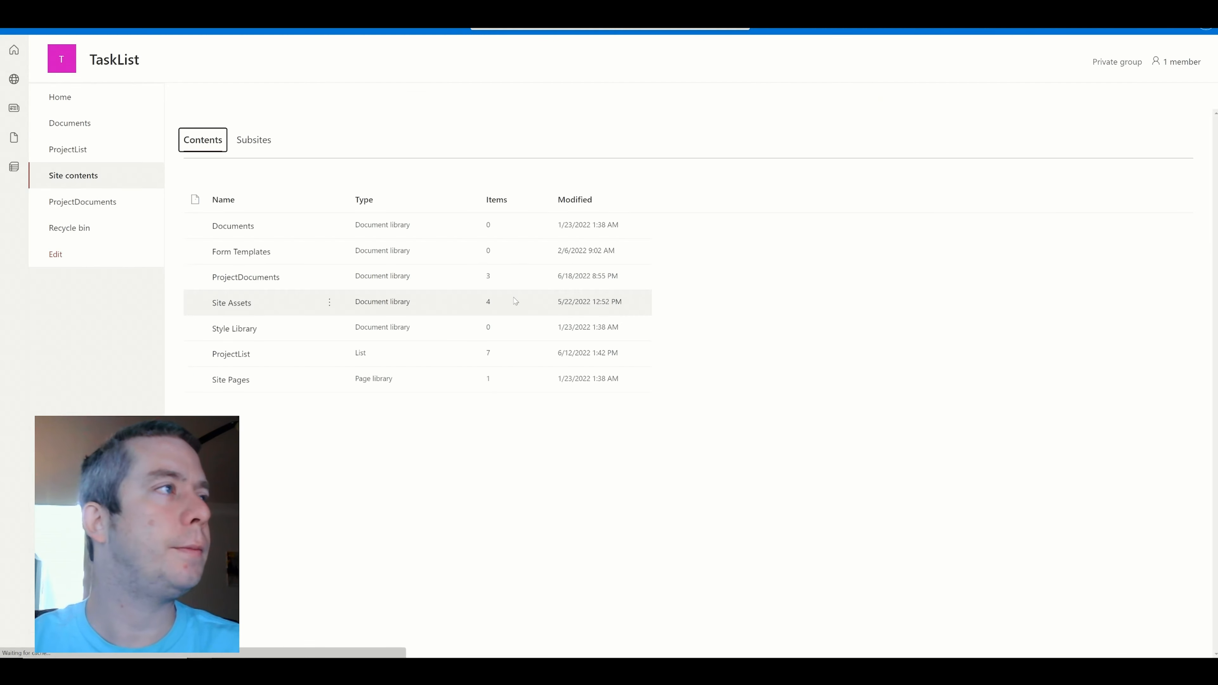
pyautogui.click(202, 96)
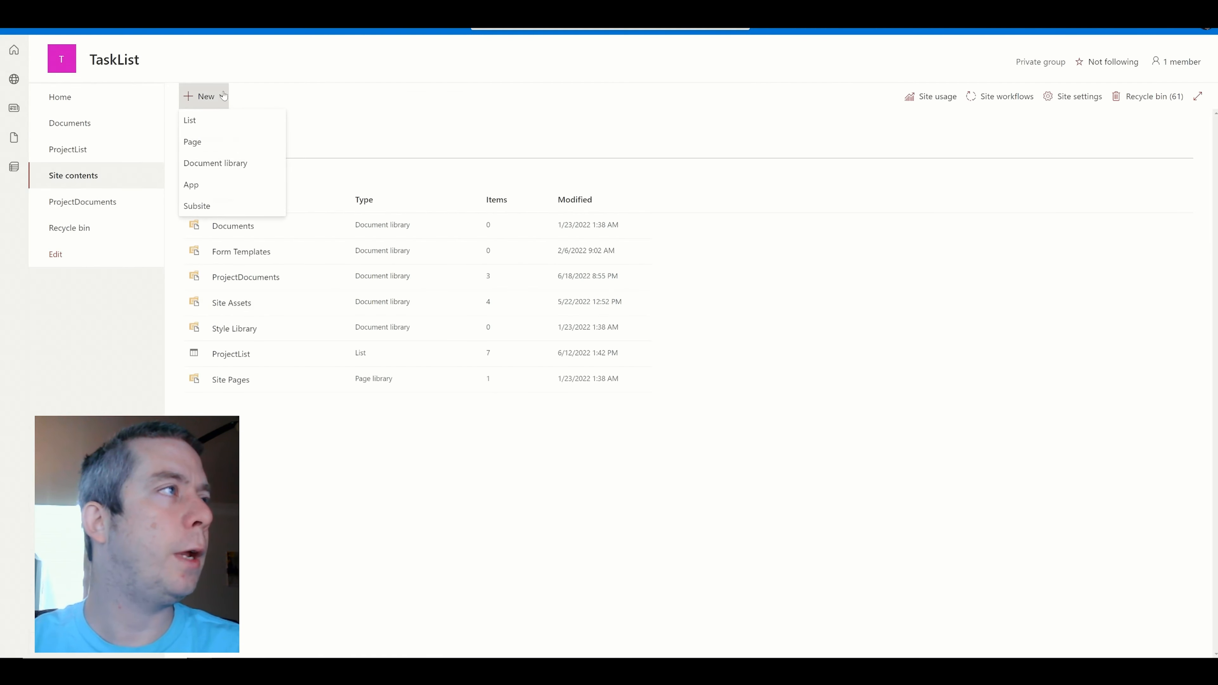
pyautogui.click(206, 124)
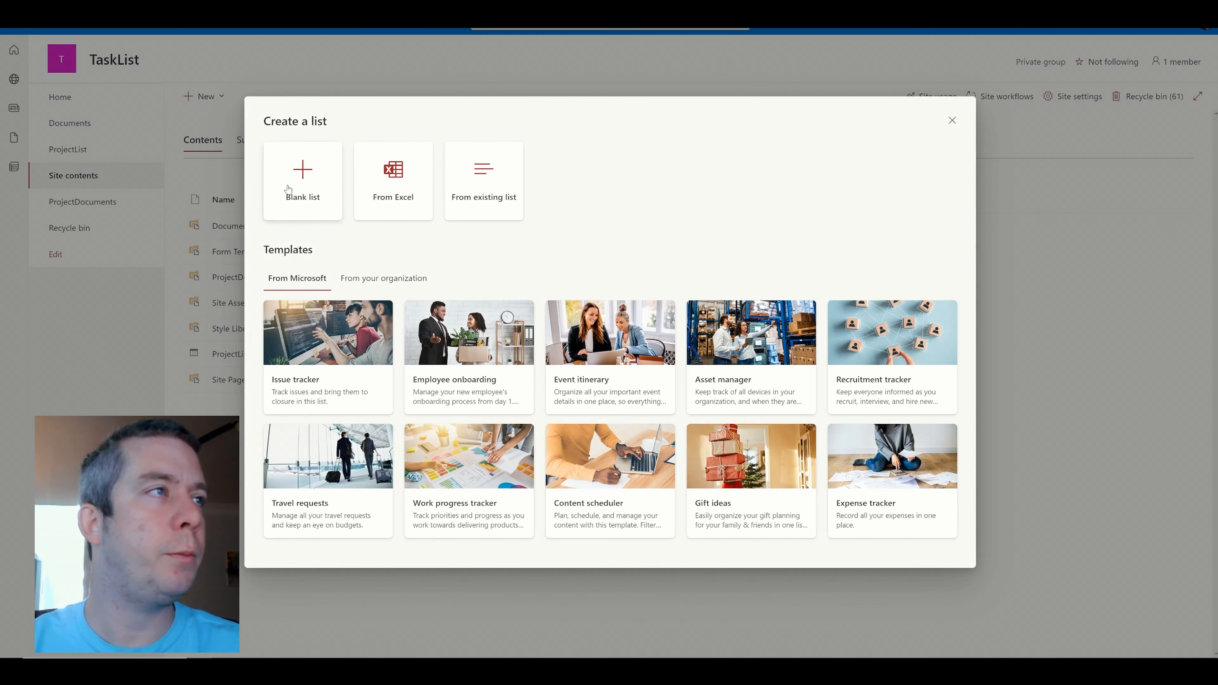
pyautogui.click(298, 188)
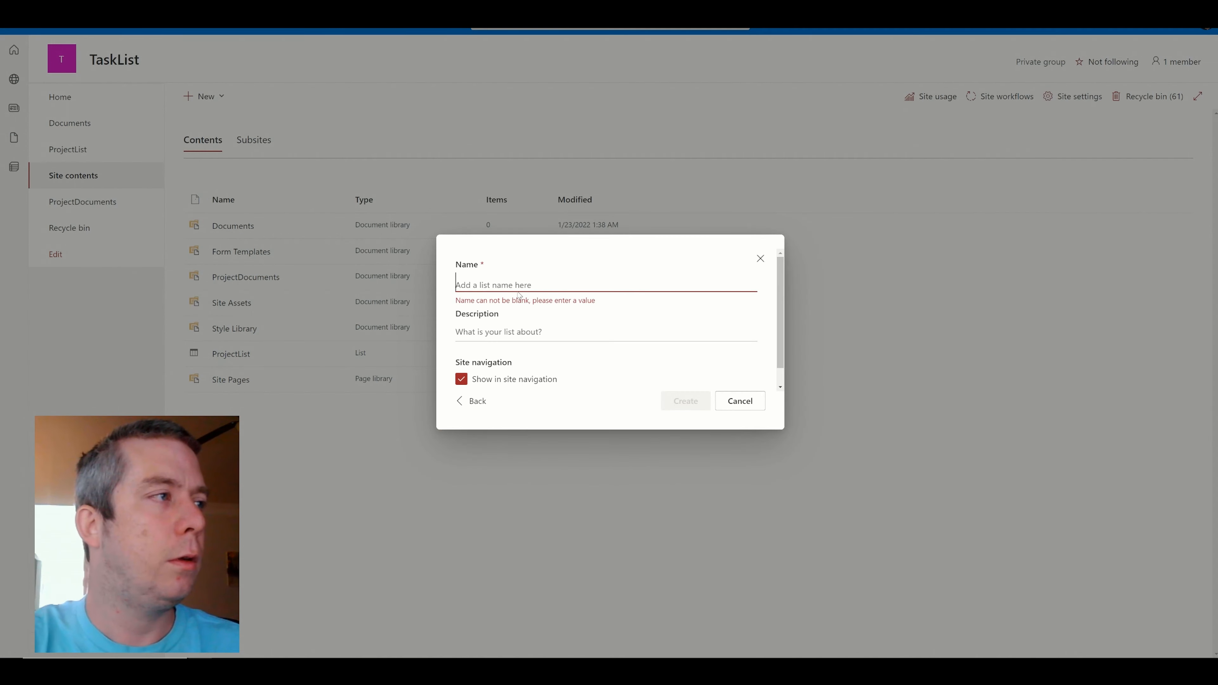
pyautogui.write('Project')
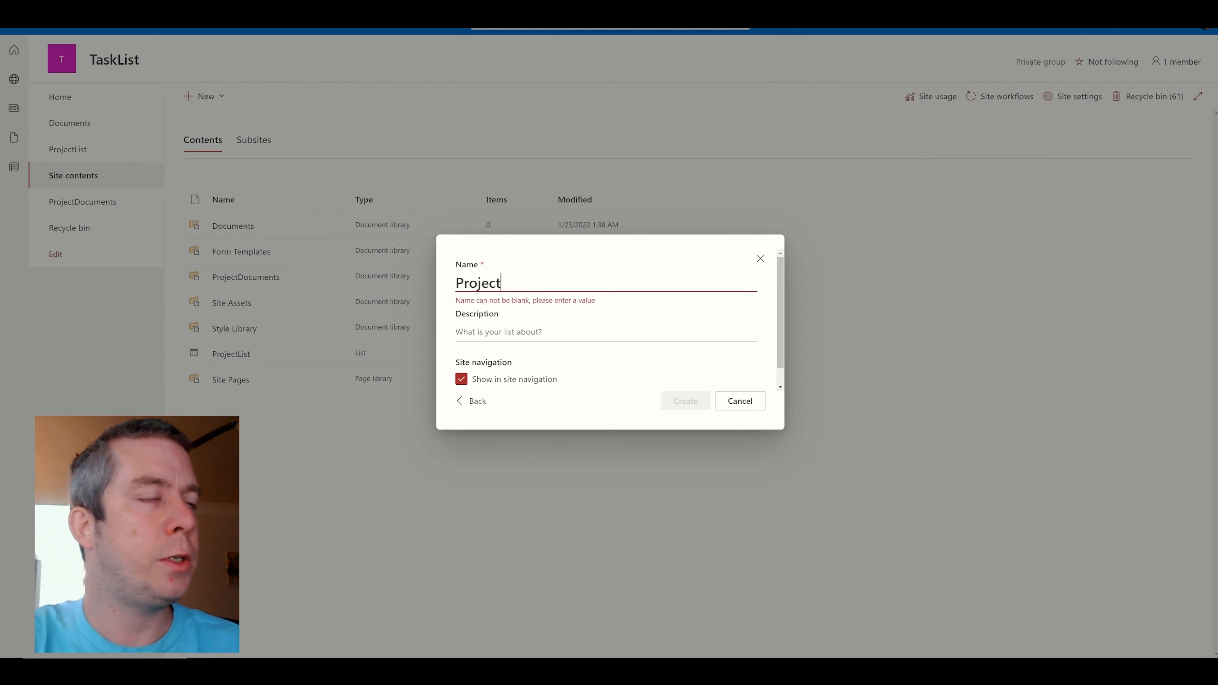
pyautogui.write('Tasks')
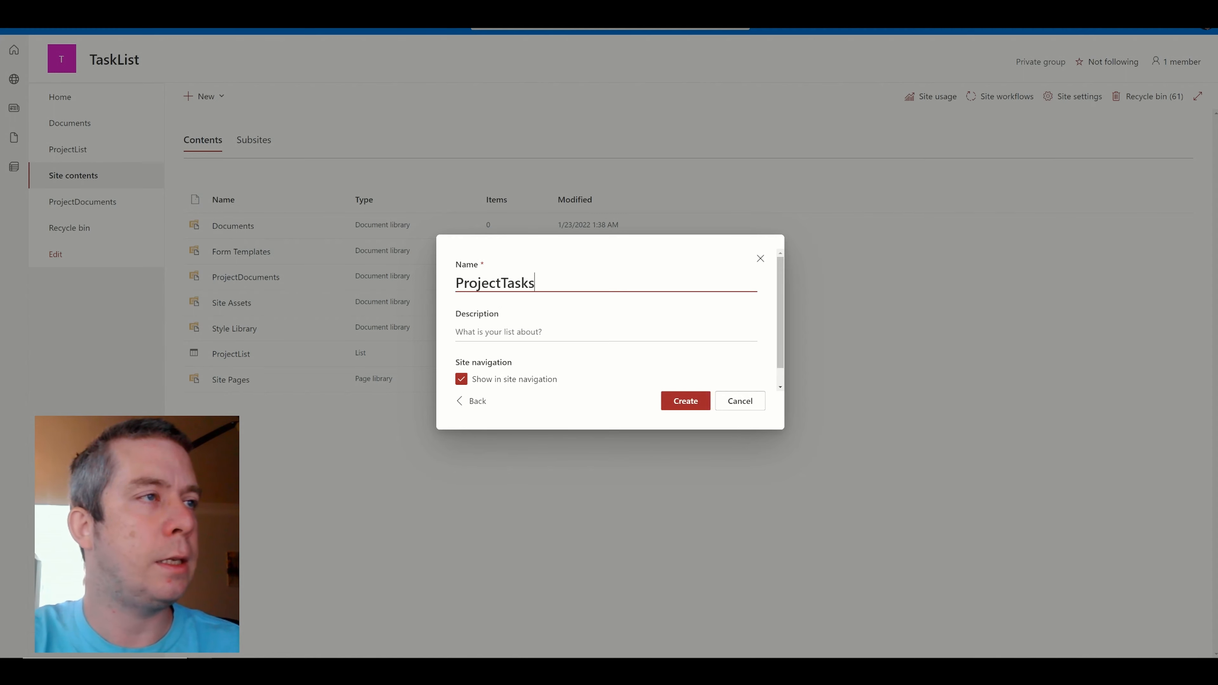
pyautogui.write('List')
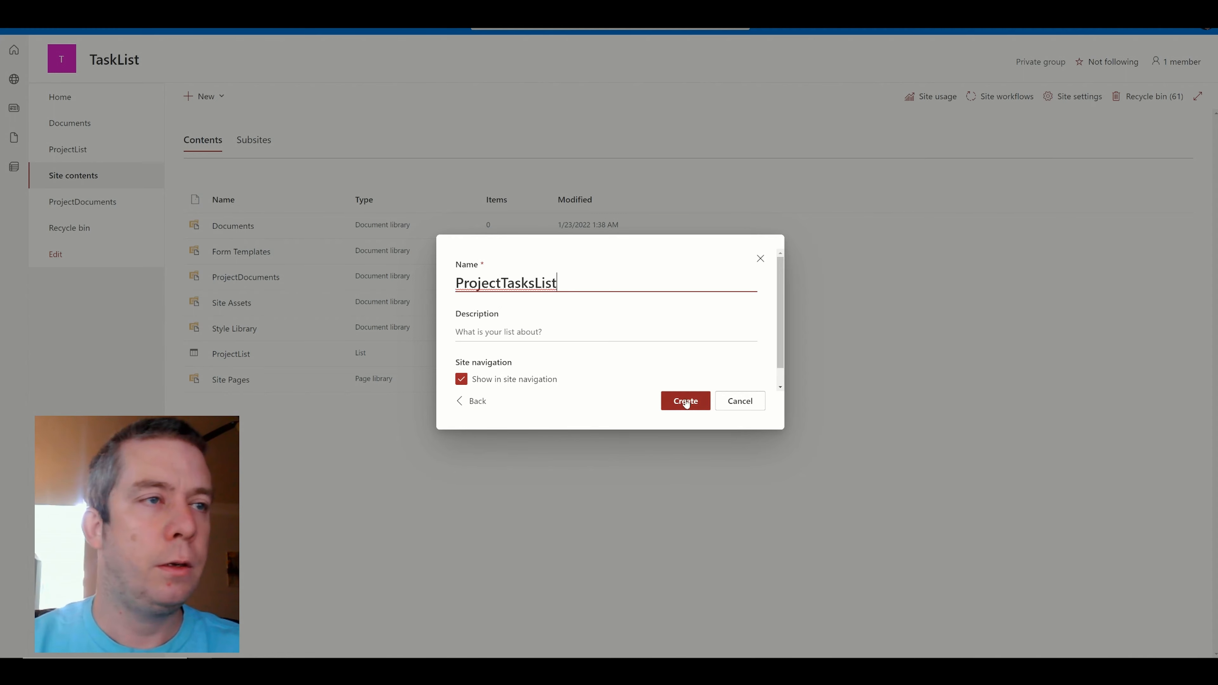
pyautogui.click(665, 404)
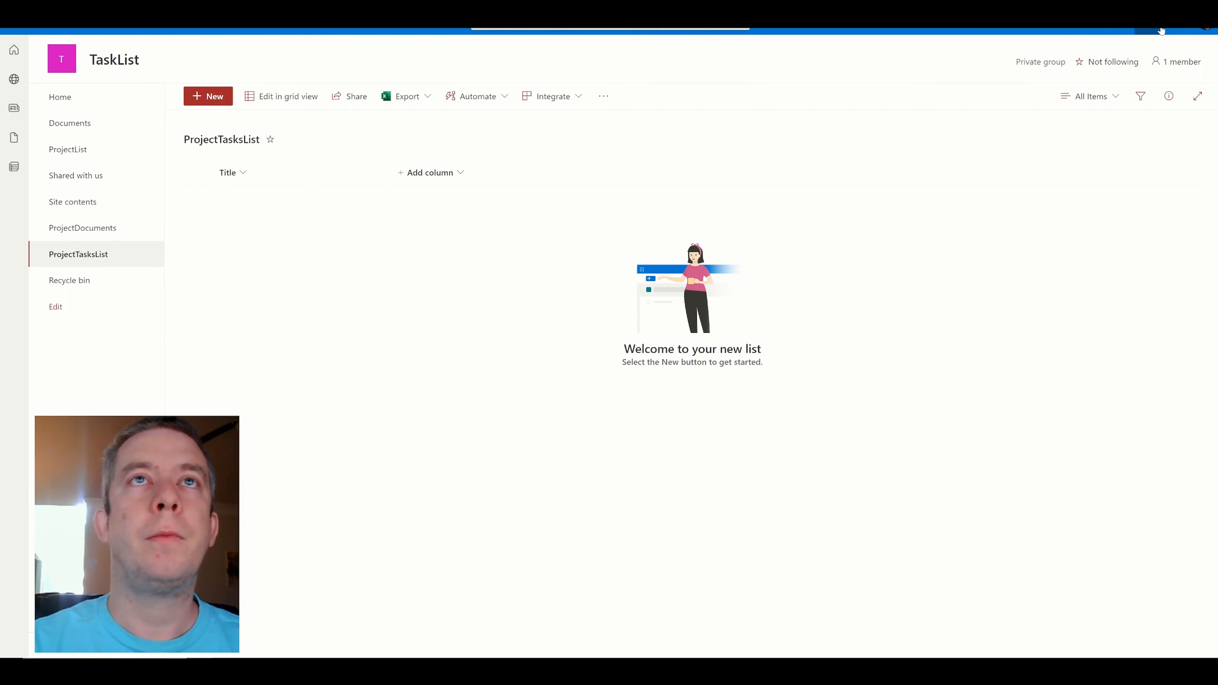
# - Open the list settings of ProjectTasksList in the TaskList SharePoint site
pyautogui.hotkey('ctrl', 'Tab')
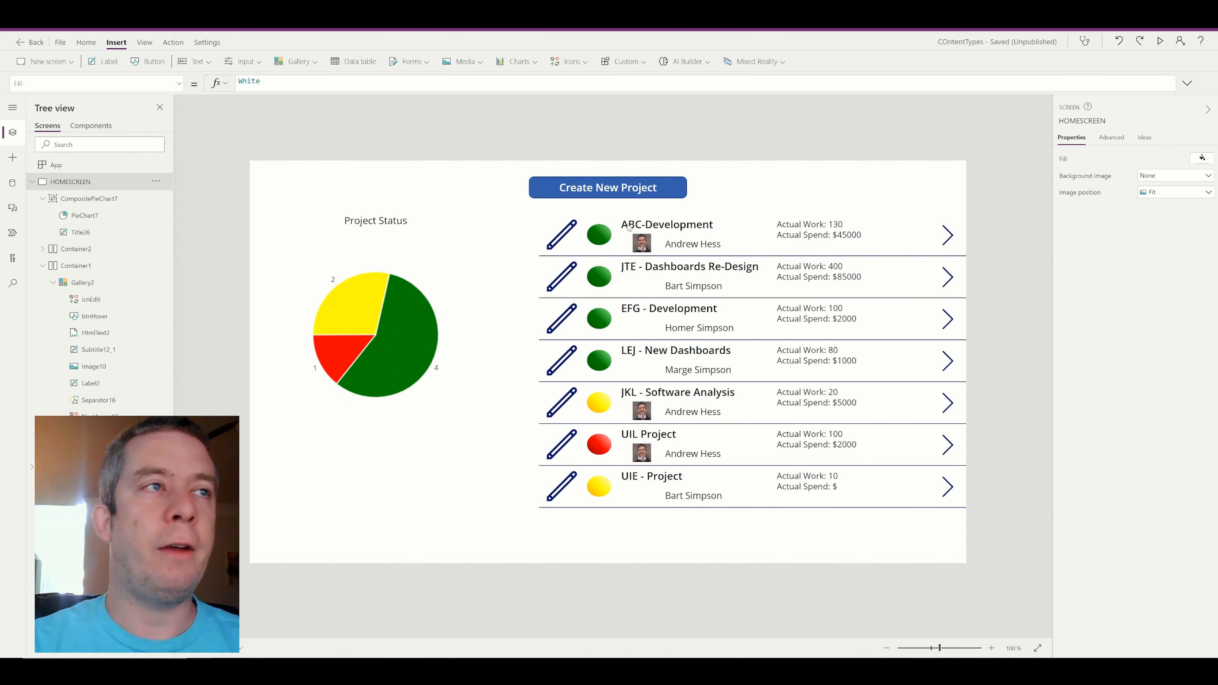
pyautogui.hotkey('ctrl', 'Tab')
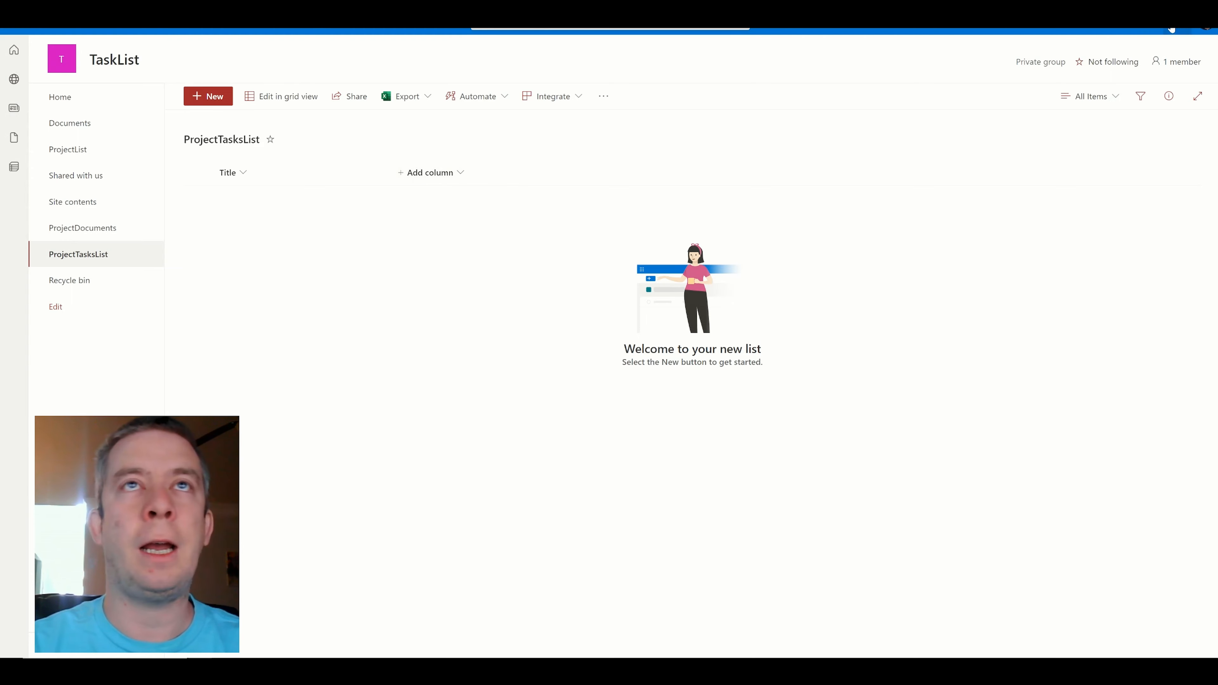
pyautogui.click(1149, 31)
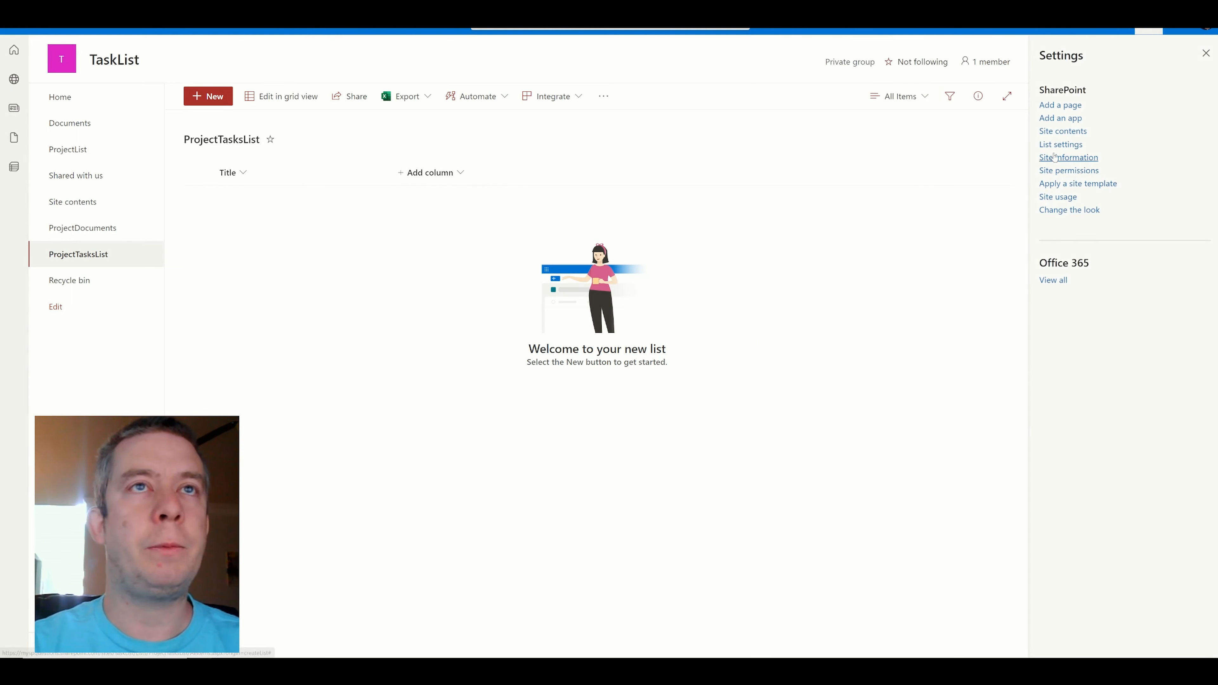
pyautogui.click(1061, 144)
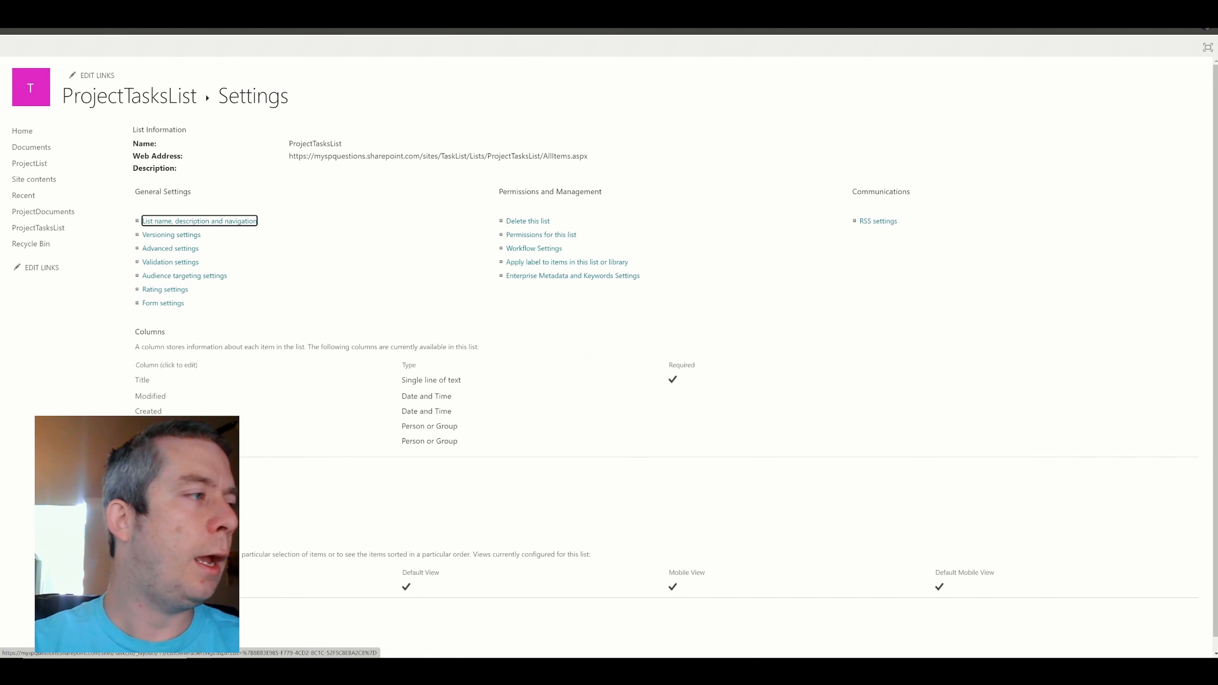
# - Create a Number column named ProjectID with 0 decimal places in ProjectTasksList, and return to the list
pyautogui.click(164, 470)
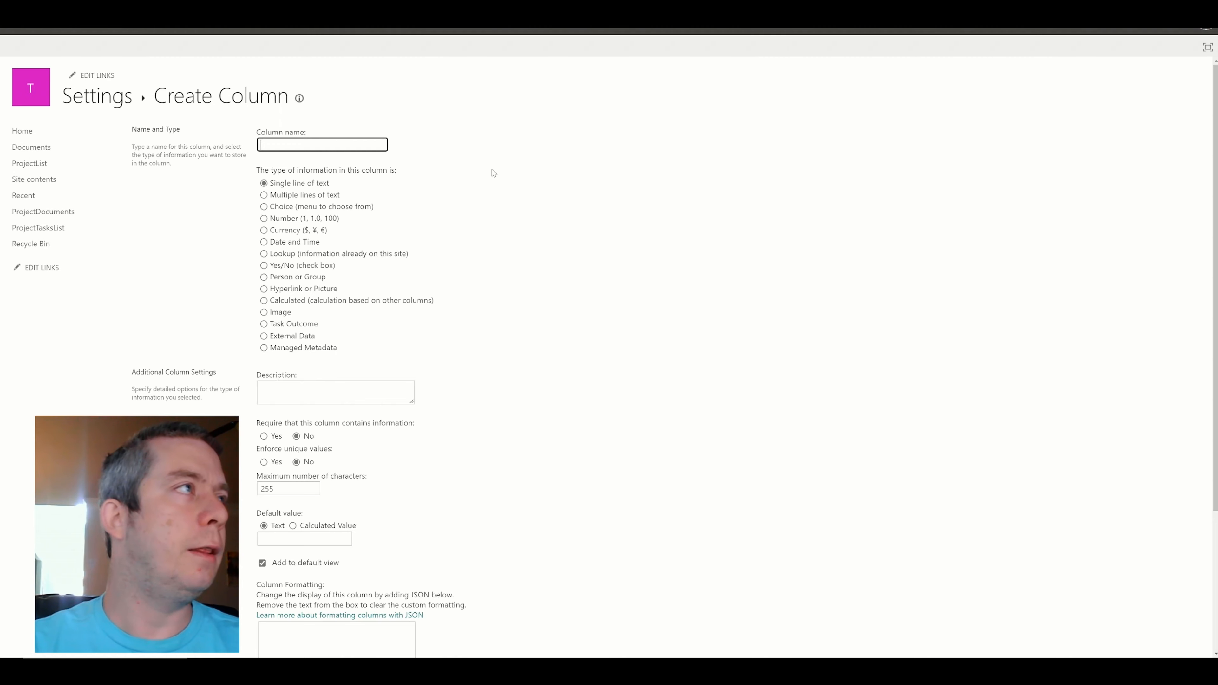
pyautogui.write('ProjectID')
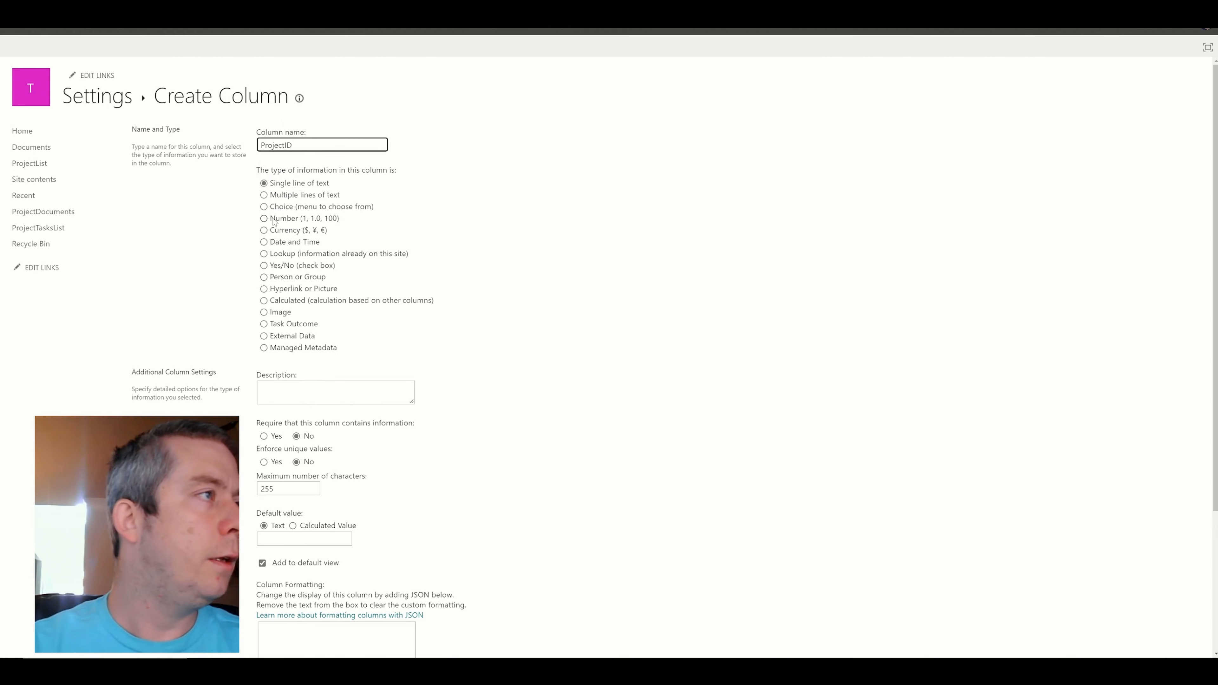
pyautogui.click(280, 221)
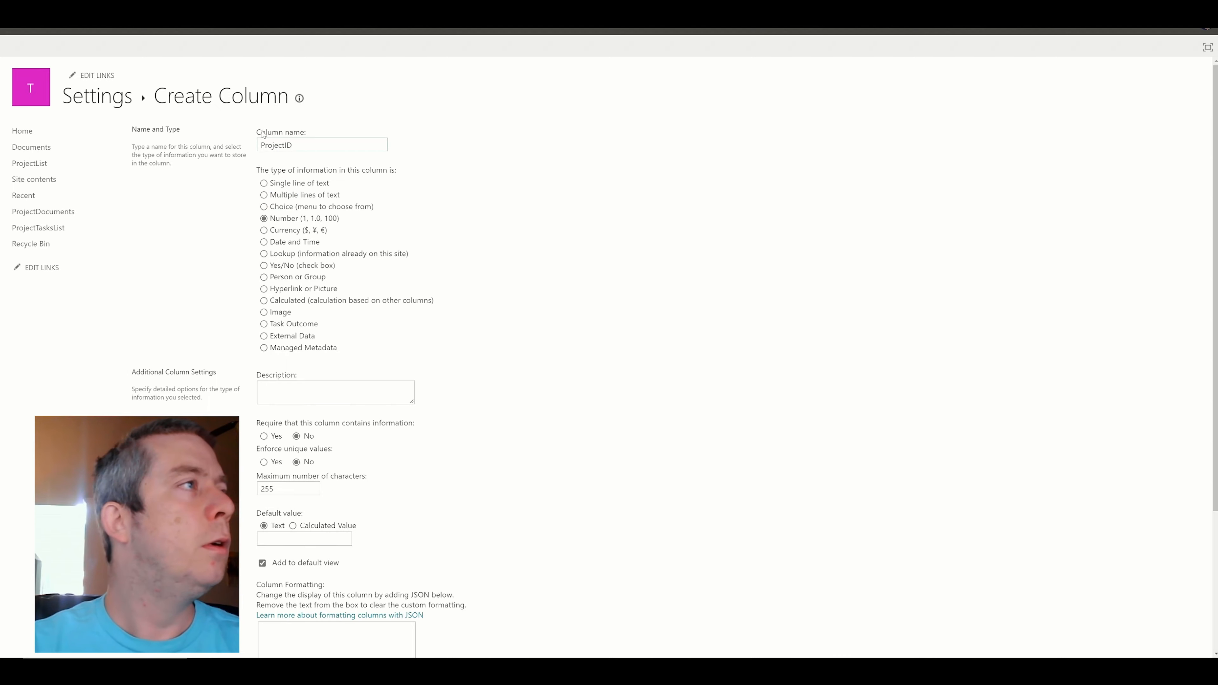
pyautogui.scroll(-5, 312, 236)
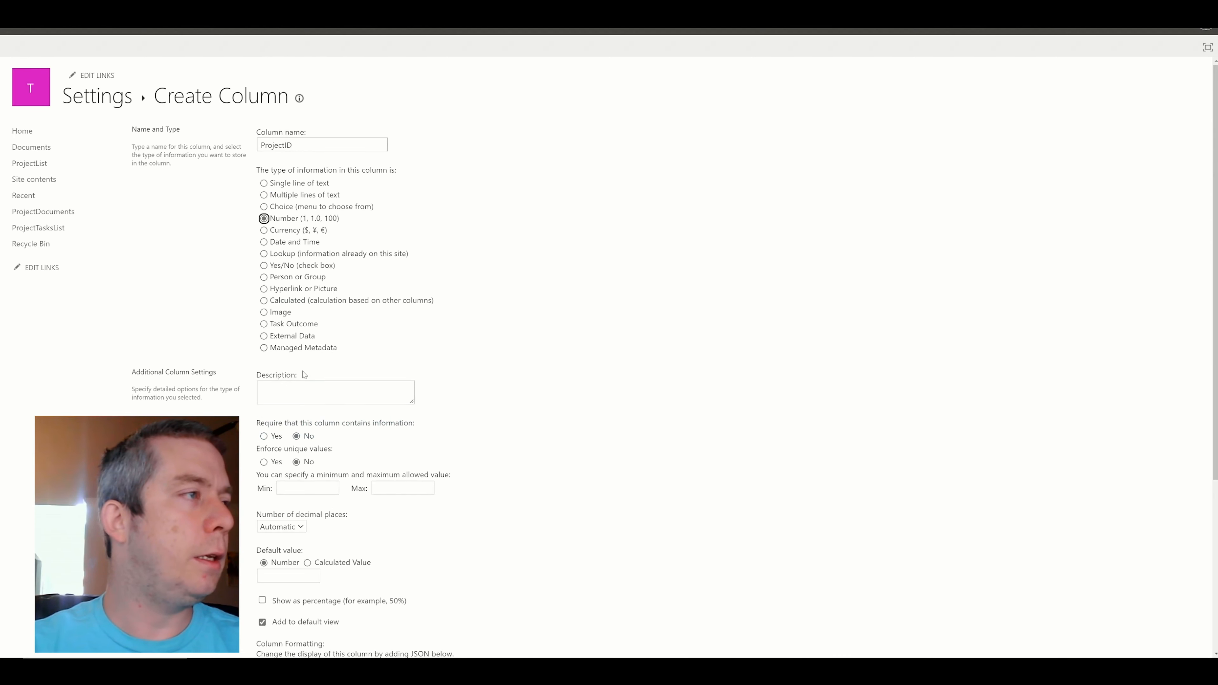
pyautogui.scroll(-5, 302, 371)
pyautogui.scroll(-1, 281, 288)
pyautogui.click(281, 281)
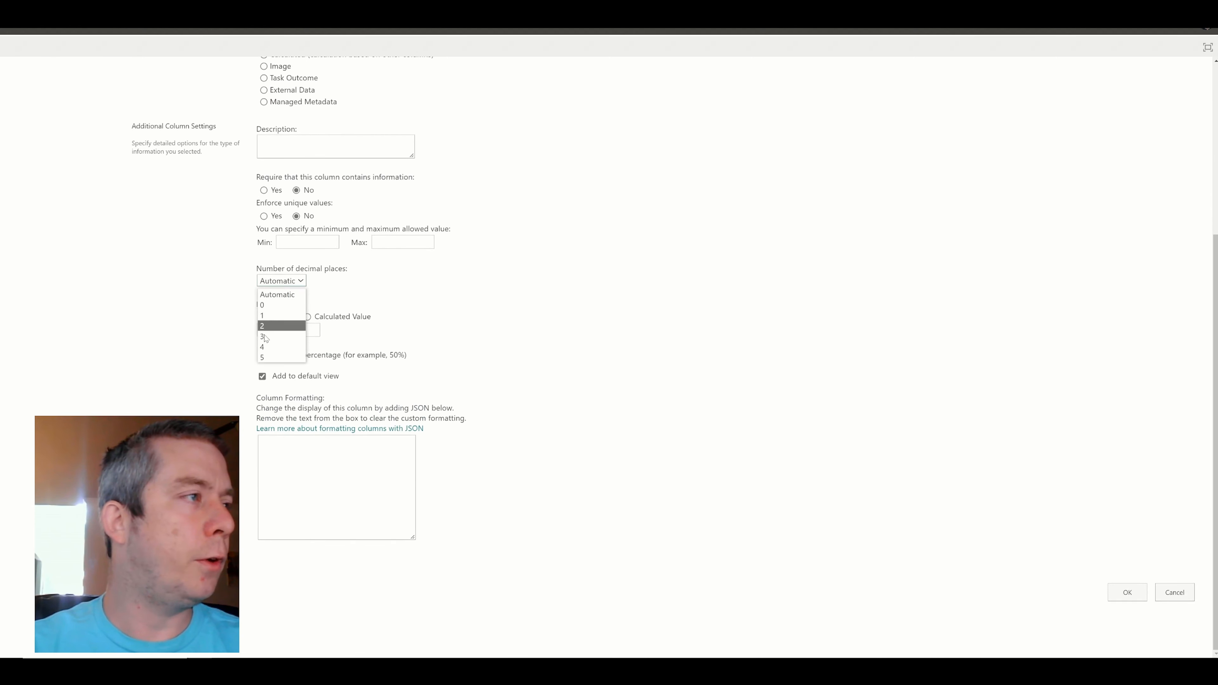
pyautogui.click(268, 301)
pyautogui.scroll(5, 526, 391)
pyautogui.scroll(-5, 533, 405)
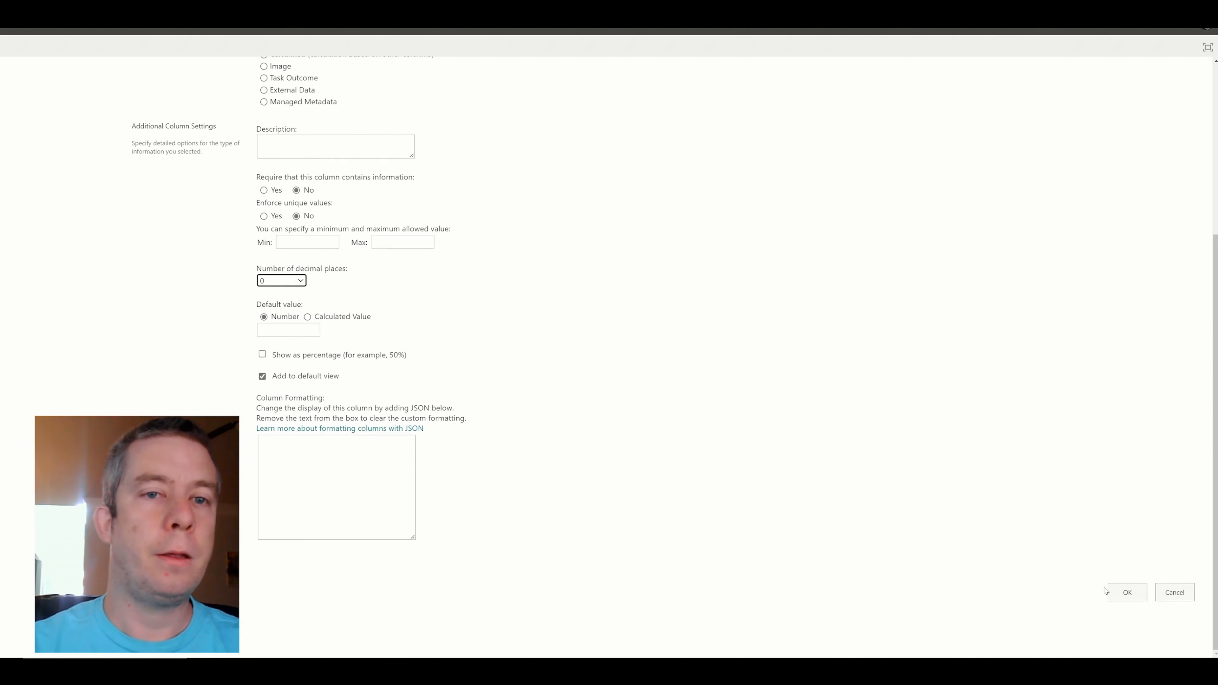
pyautogui.click(1124, 598)
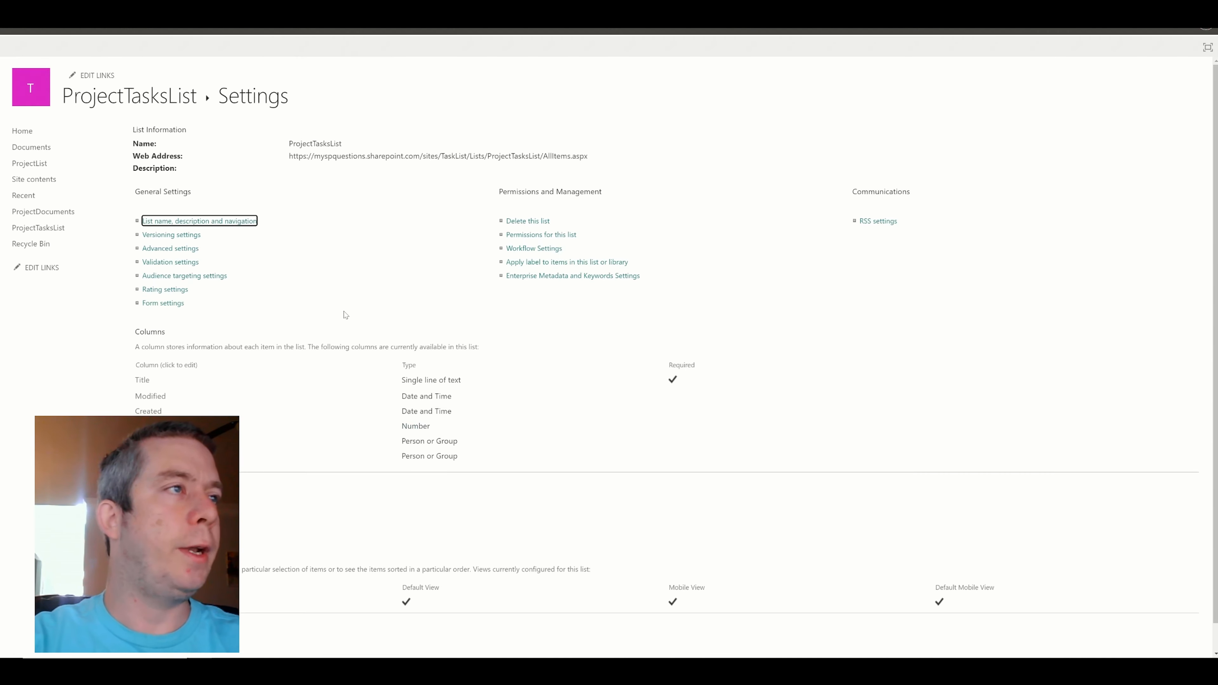
pyautogui.click(125, 96)
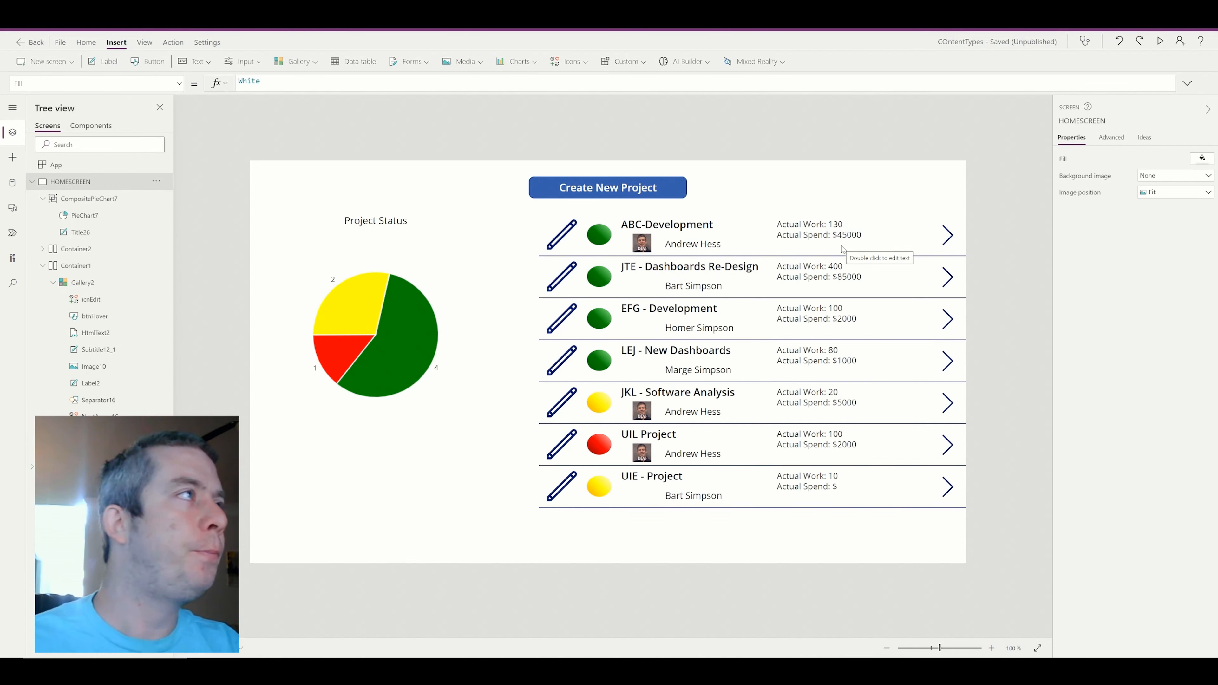
# - Switch to Firefox and search Google Images for "project task list"
pyautogui.moveTo(279, 655)
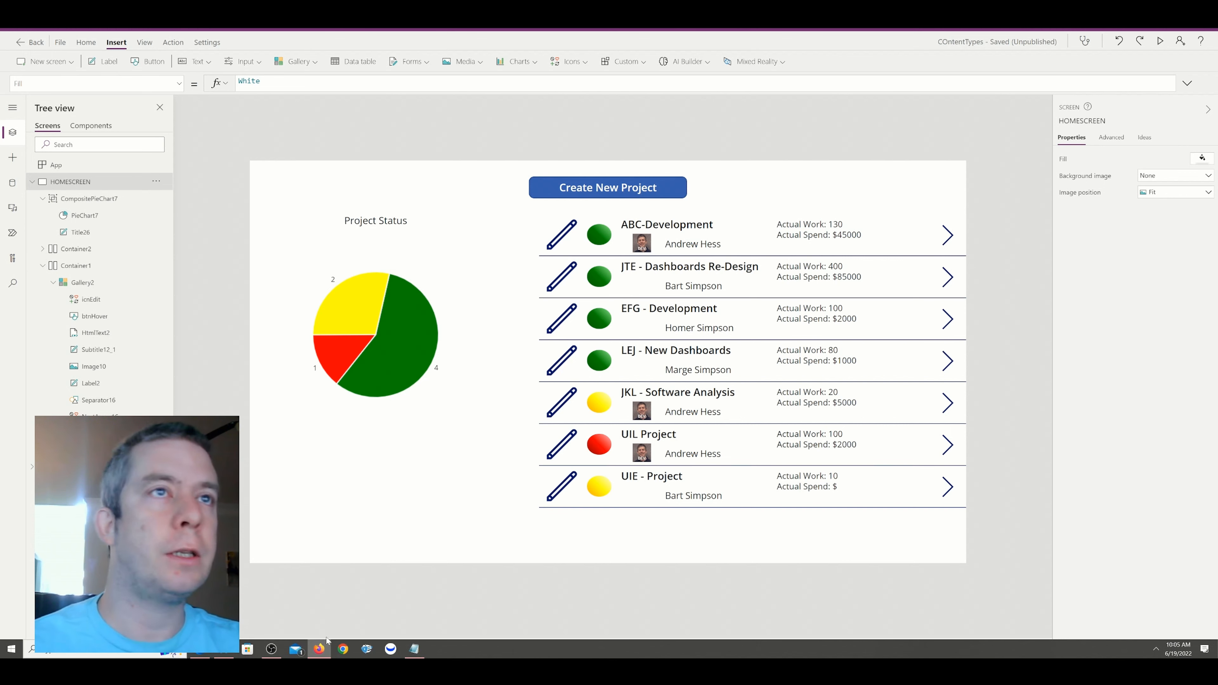
pyautogui.click(319, 649)
pyautogui.write('p')
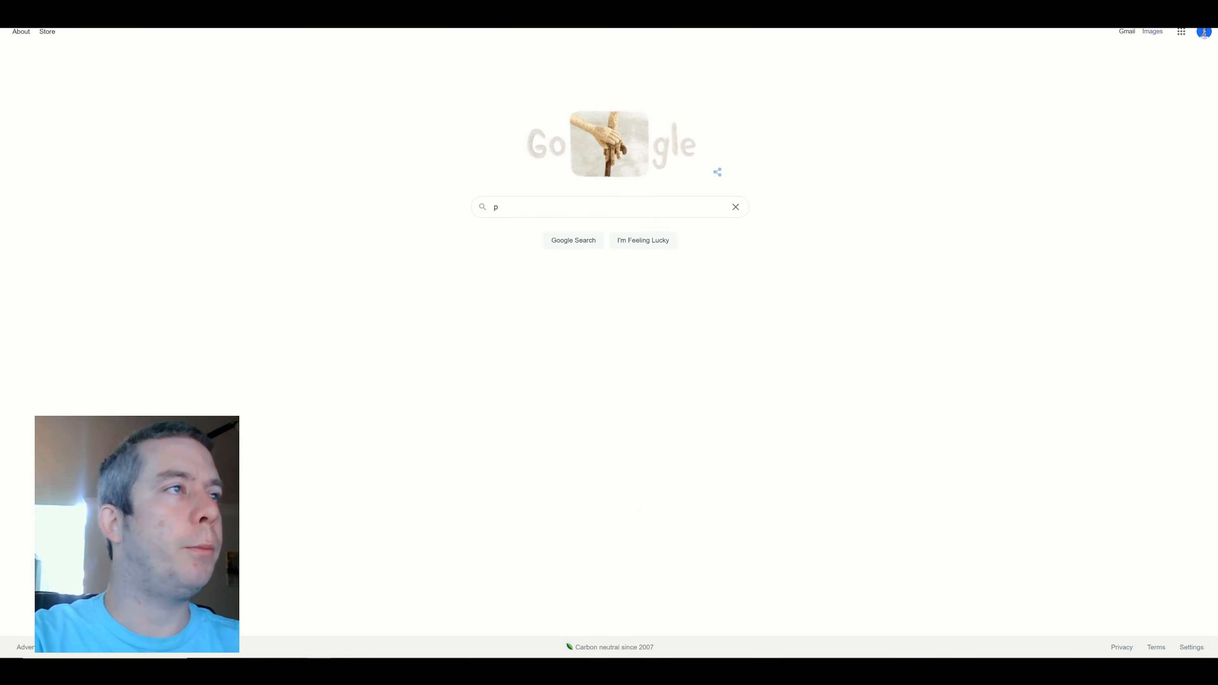
pyautogui.write('roject aske')
pyautogui.press('BackSpace')
pyautogui.press('BackSpace')
pyautogui.press('BackSpace')
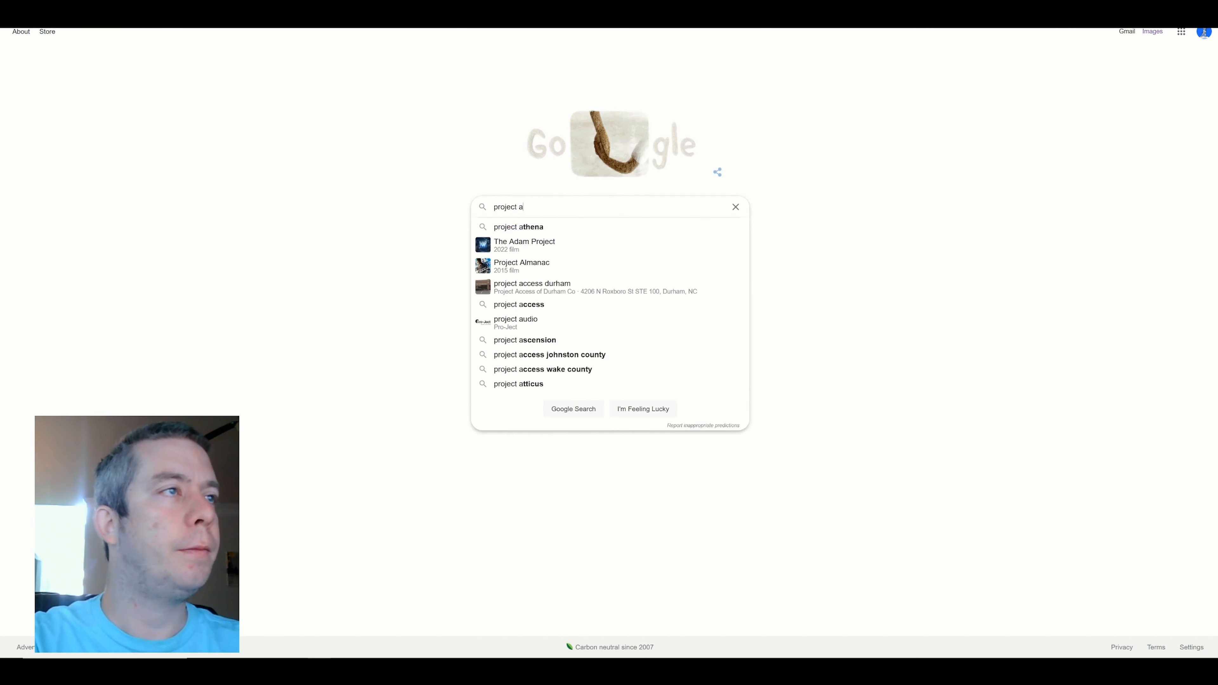
pyautogui.write('sk list')
pyautogui.press('Return')
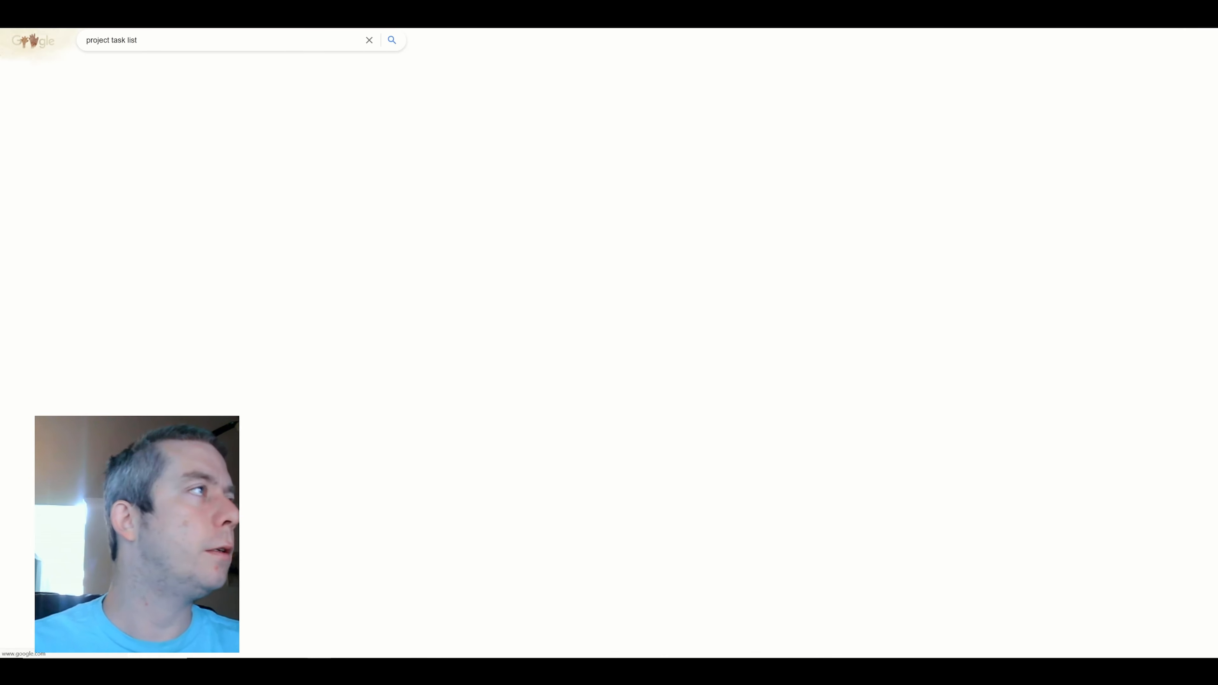
pyautogui.click(132, 72)
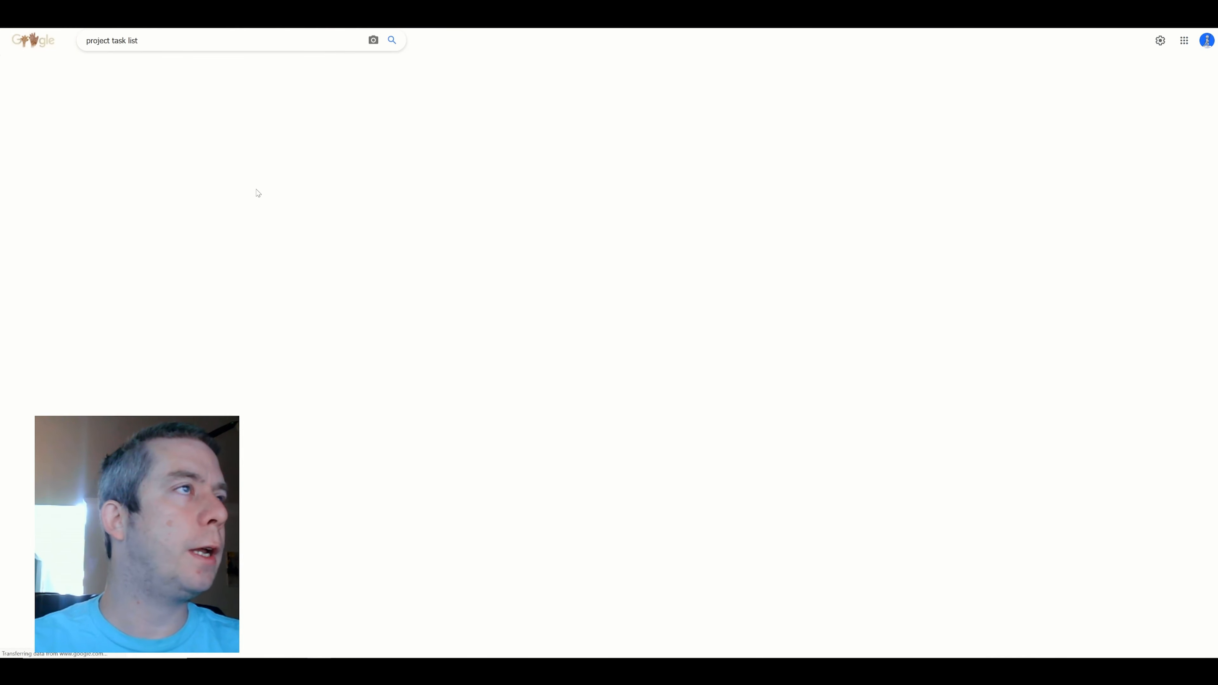
# - Examine which columns the Instagantt template and the two Vertex42 task list templates use, with the page enlarged for reading
pyautogui.click(649, 185)
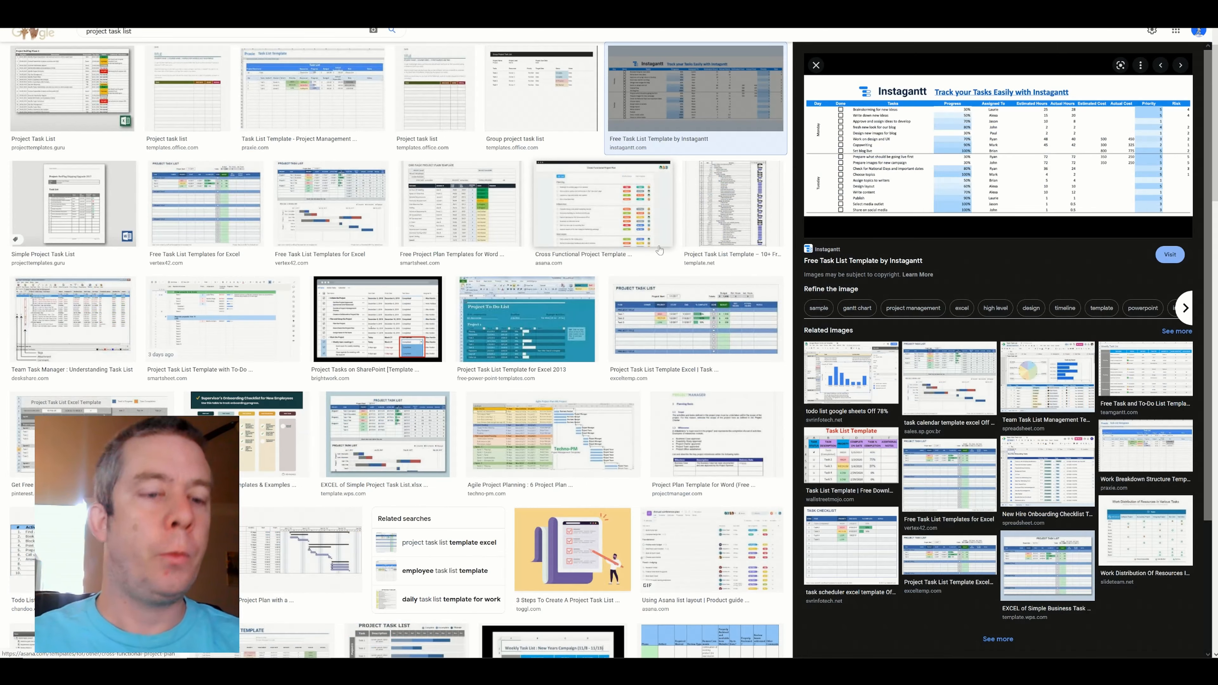
pyautogui.hotkey('ctrl', '+')
pyautogui.hotkey('ctrl', '+')
pyautogui.hotkey('ctrl', '+')
pyautogui.hotkey('ctrl', '+')
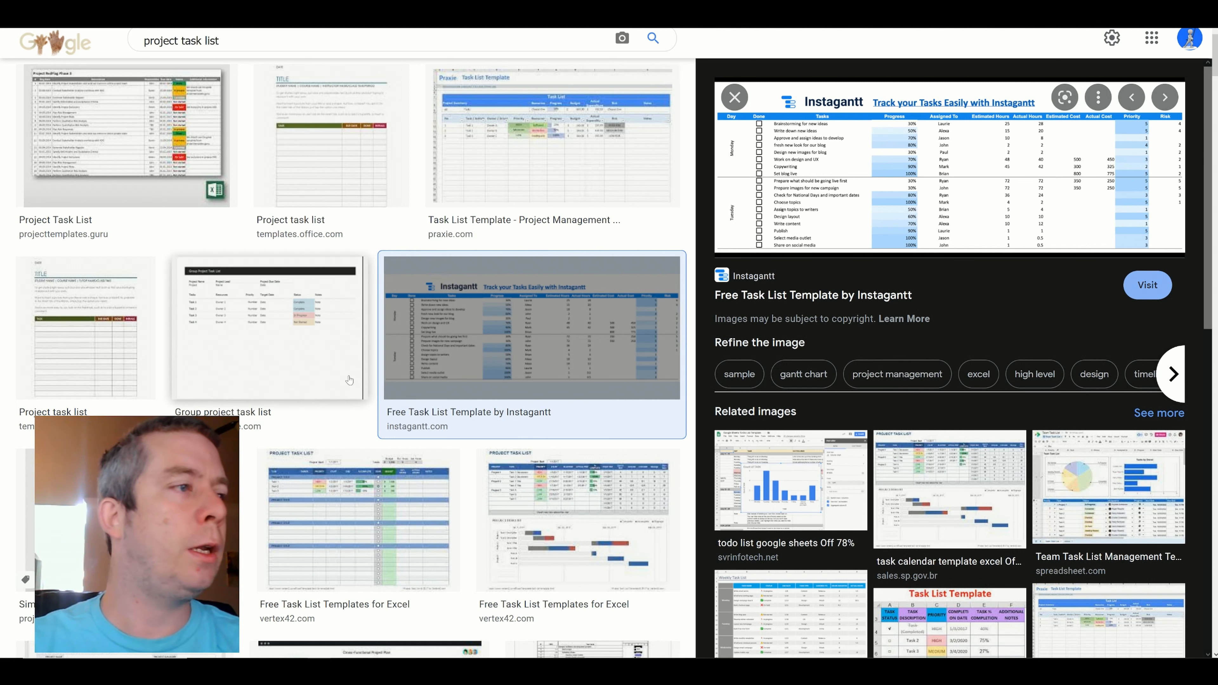
pyautogui.click(343, 499)
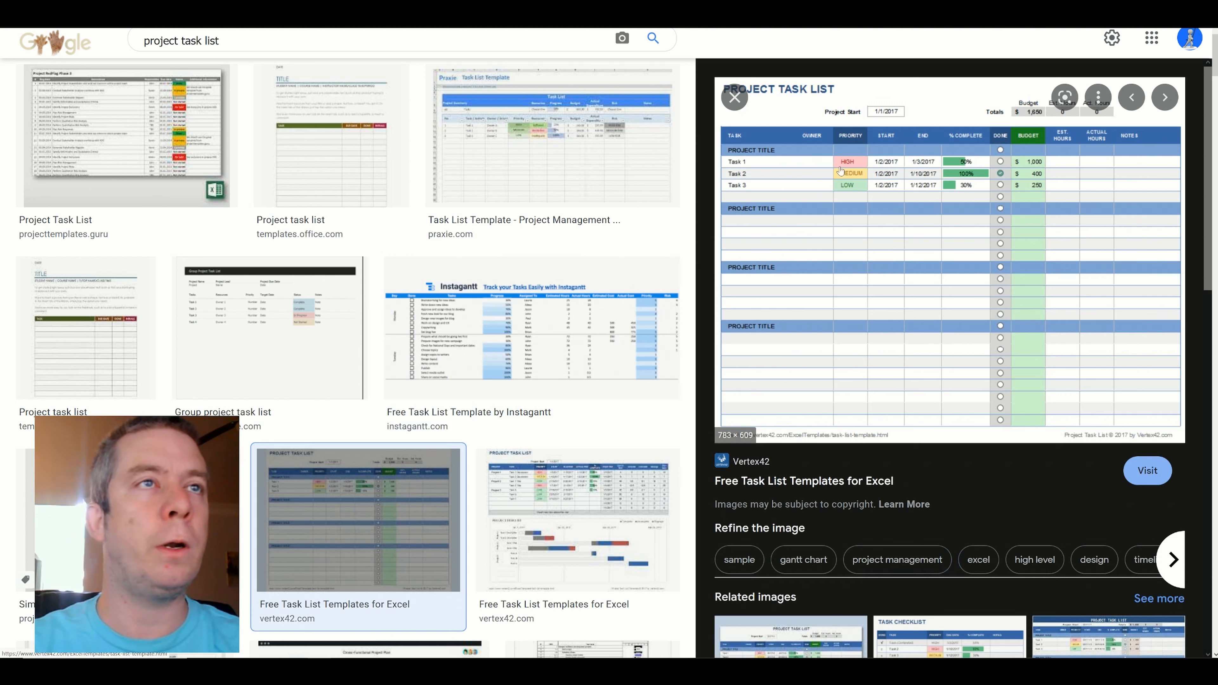
pyautogui.click(592, 492)
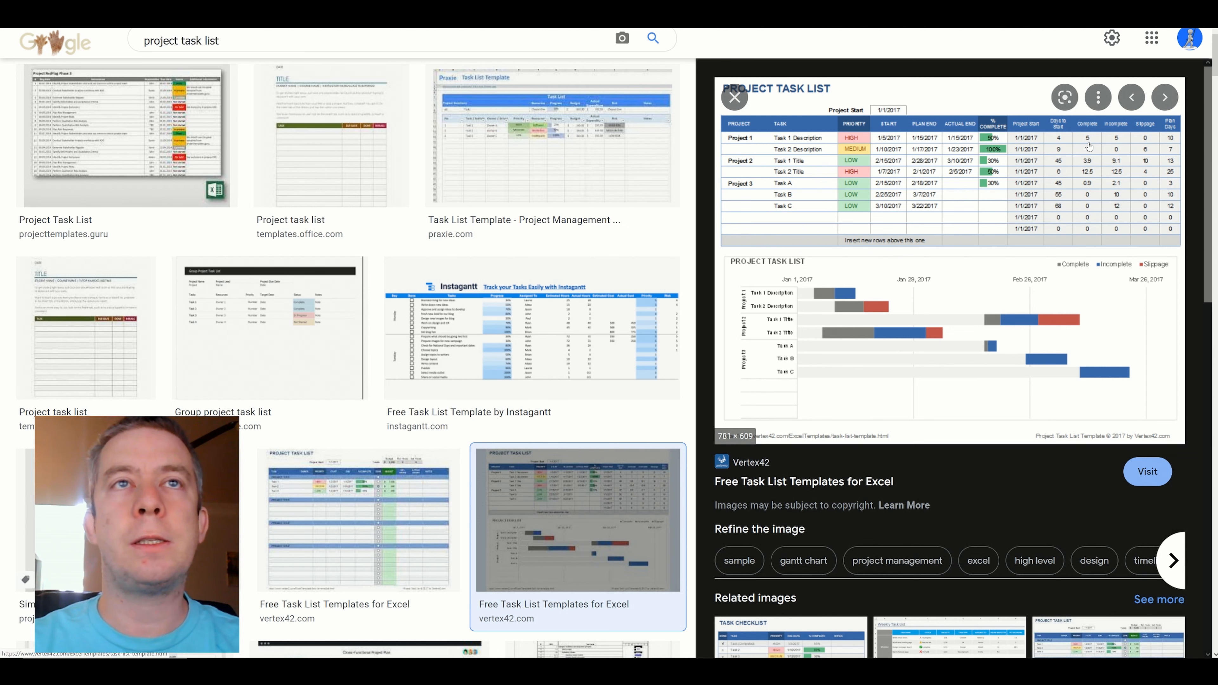
# - Compare the task fields in the Smartsheet project plan, Asana cross-functional plan, Smartsheet to-do list and DeskShare Team Task Manager images
pyautogui.scroll(-2, 431, 408)
pyautogui.scroll(-5, 431, 408)
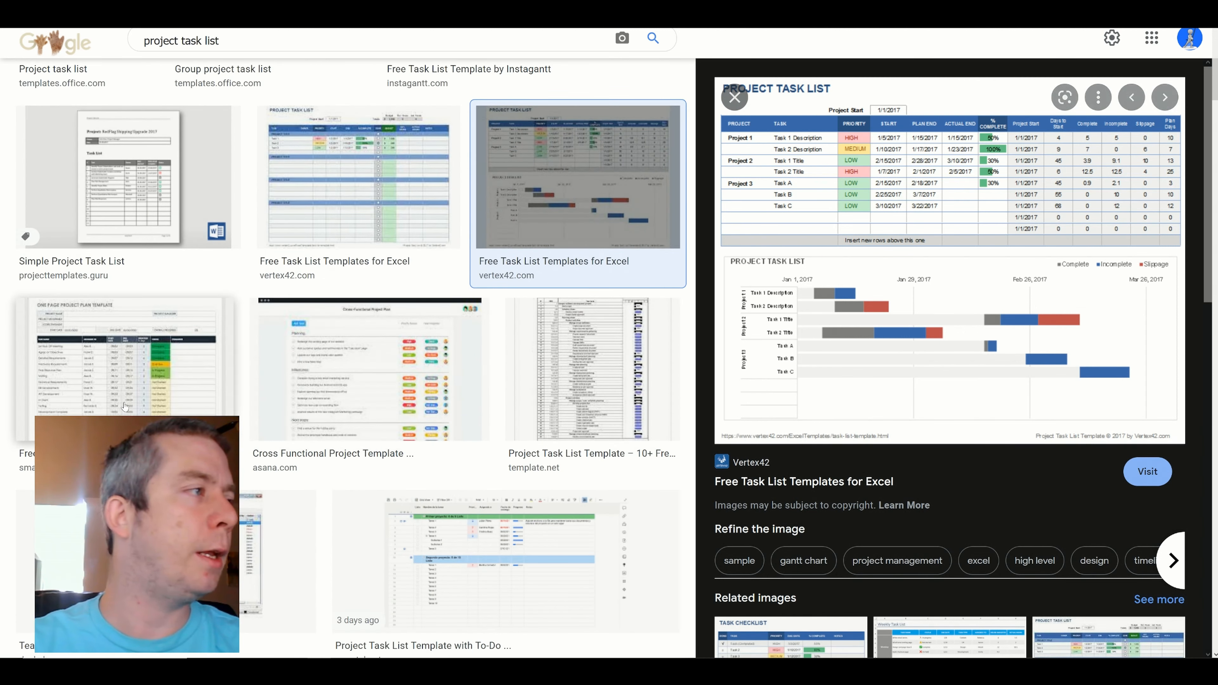
pyautogui.click(182, 345)
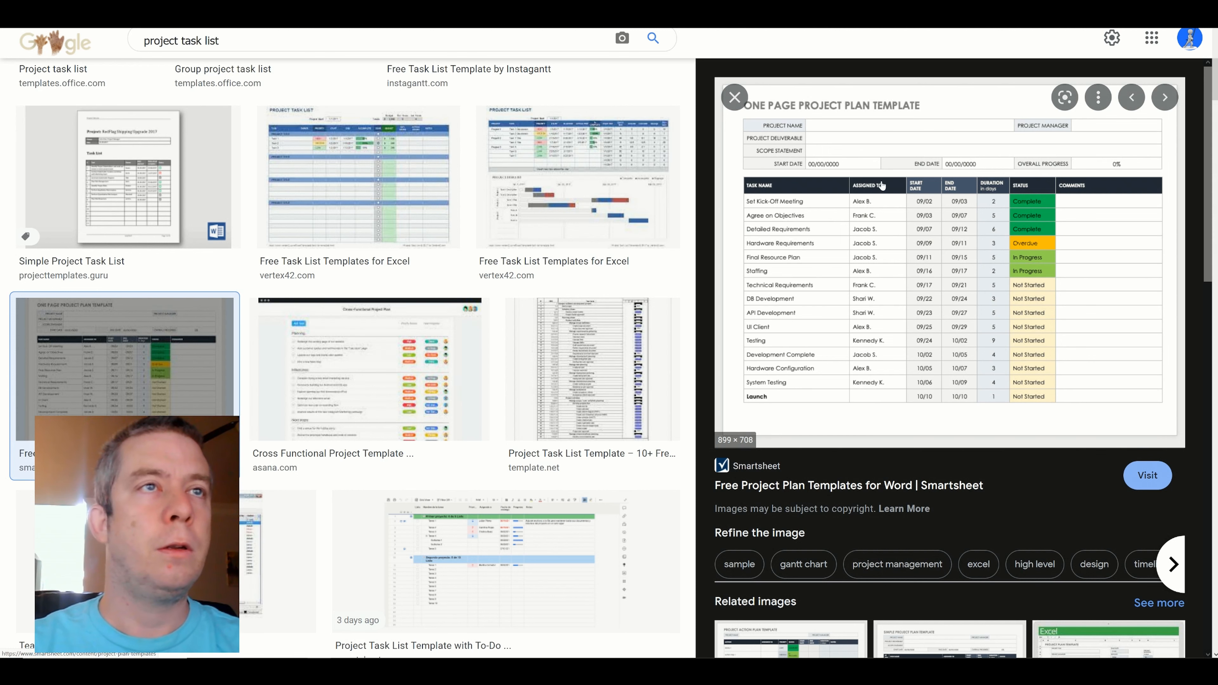
pyautogui.scroll(-3, 333, 456)
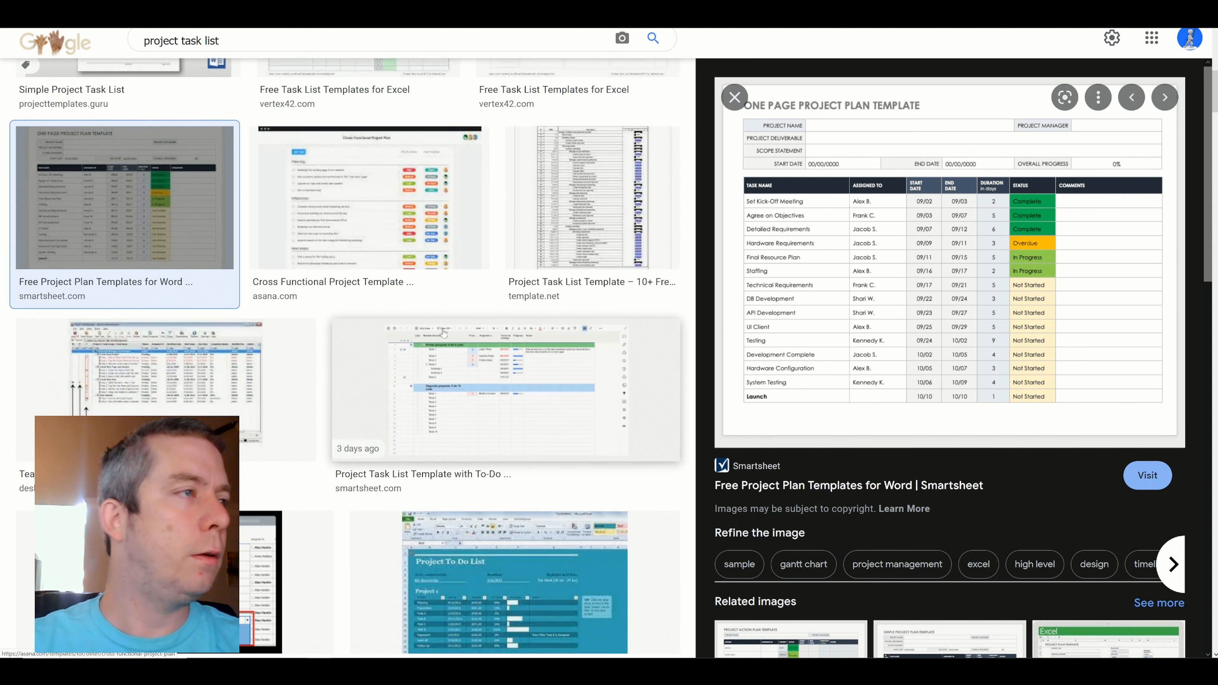
pyautogui.click(364, 217)
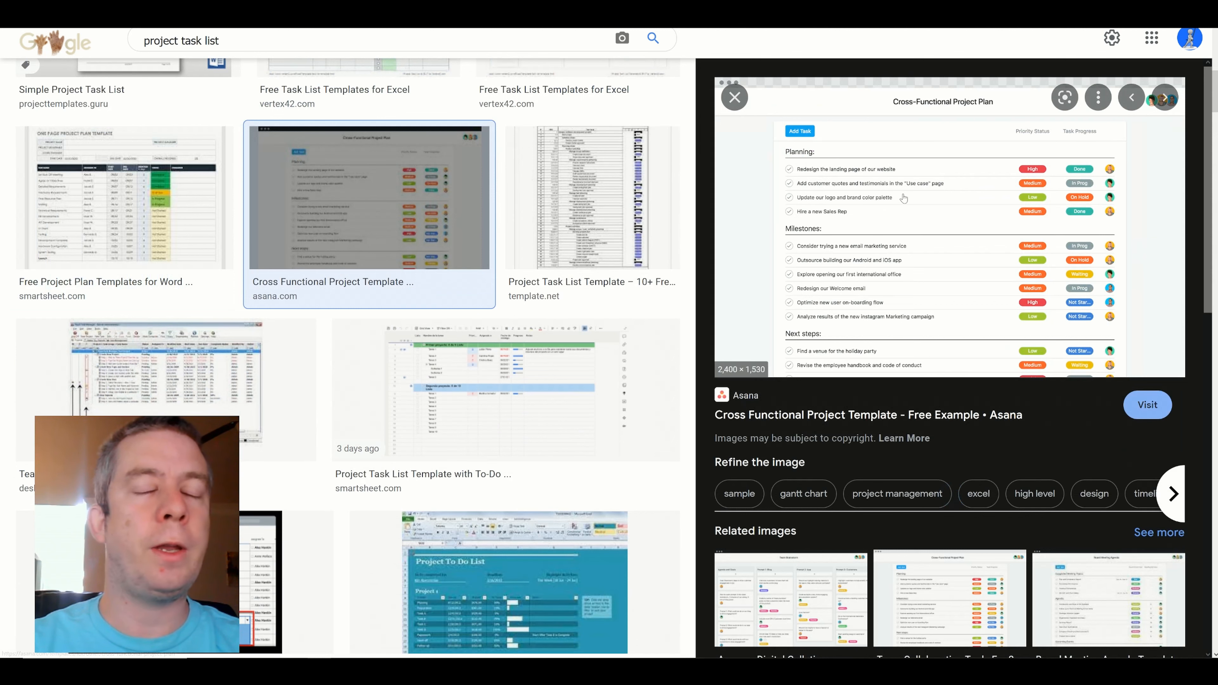
pyautogui.click(471, 413)
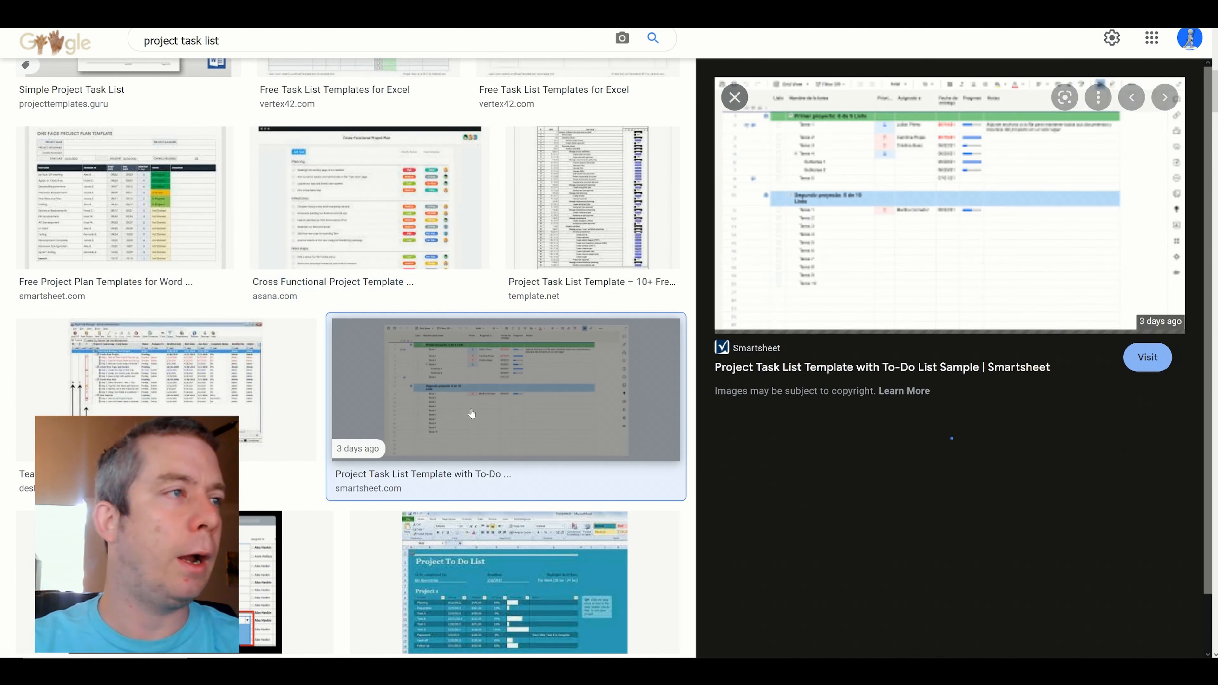
pyautogui.click(167, 422)
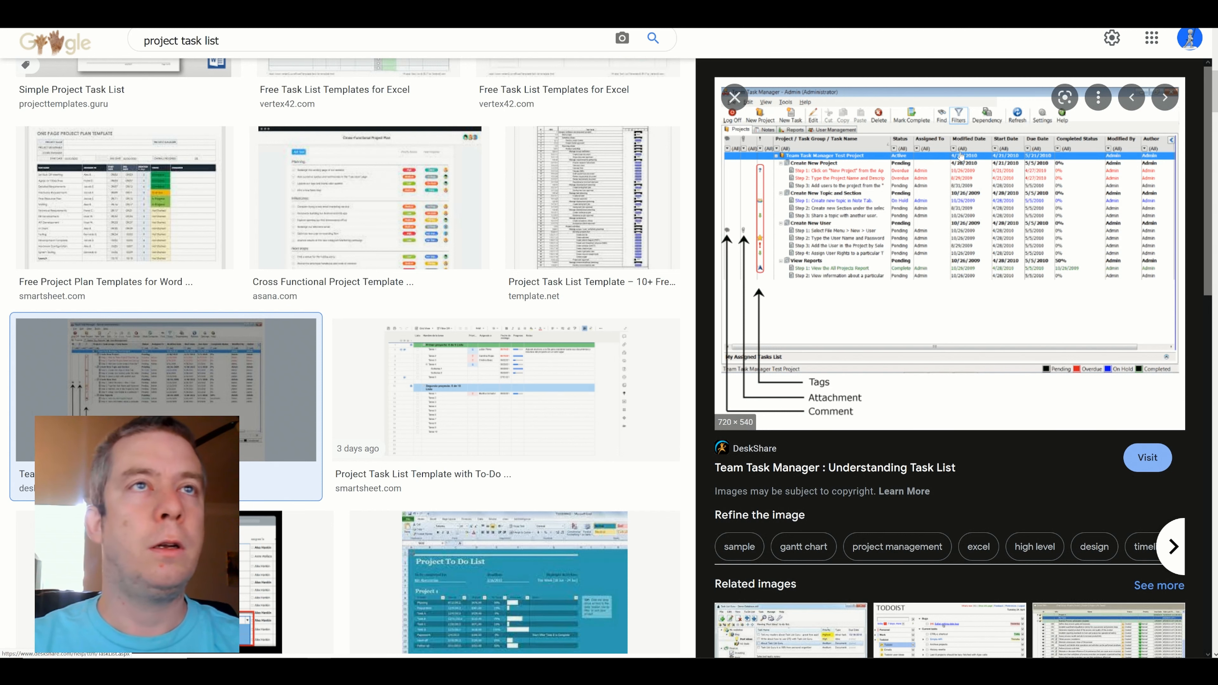
# - Examine the task columns in the BrightWork SharePoint, Pinterest Excel and Praxie task list images
pyautogui.scroll(-5, 179, 383)
pyautogui.click(179, 389)
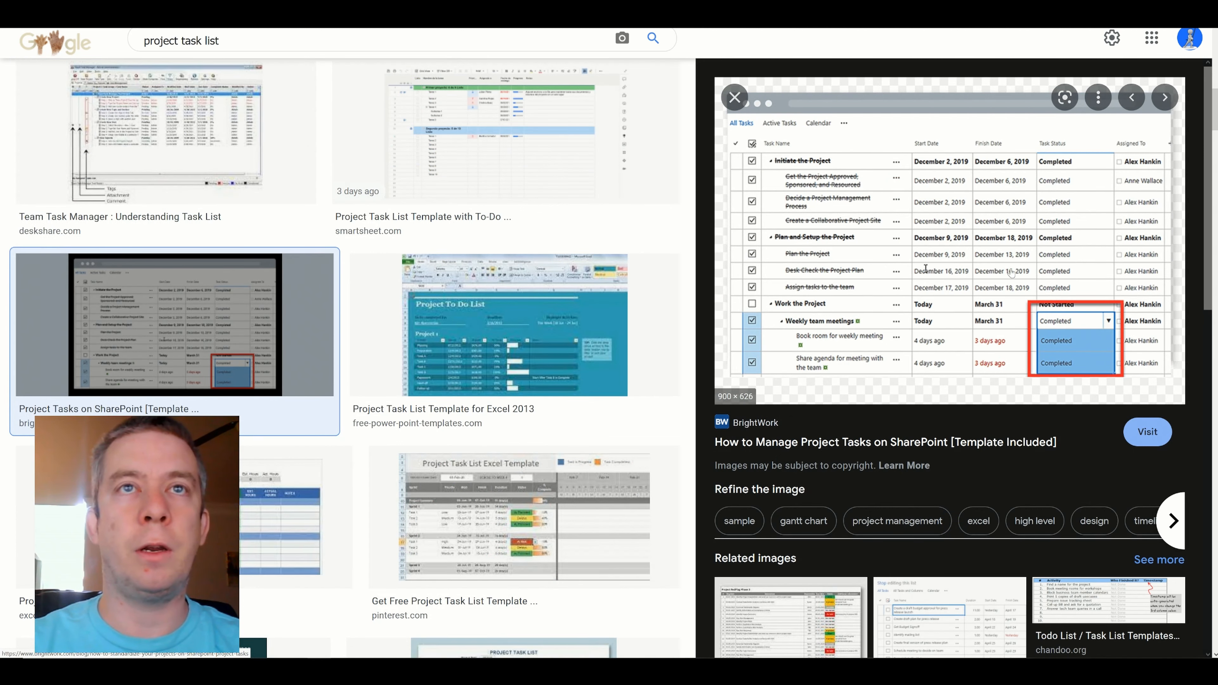
pyautogui.scroll(-5, 509, 411)
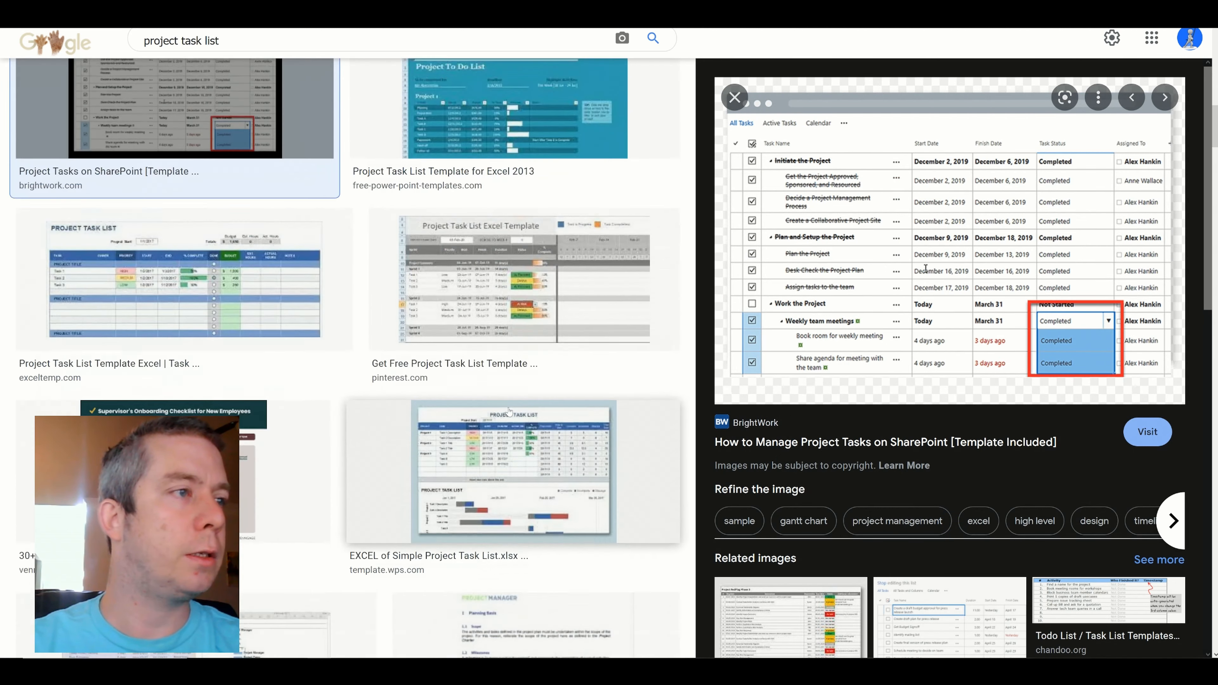
pyautogui.click(499, 270)
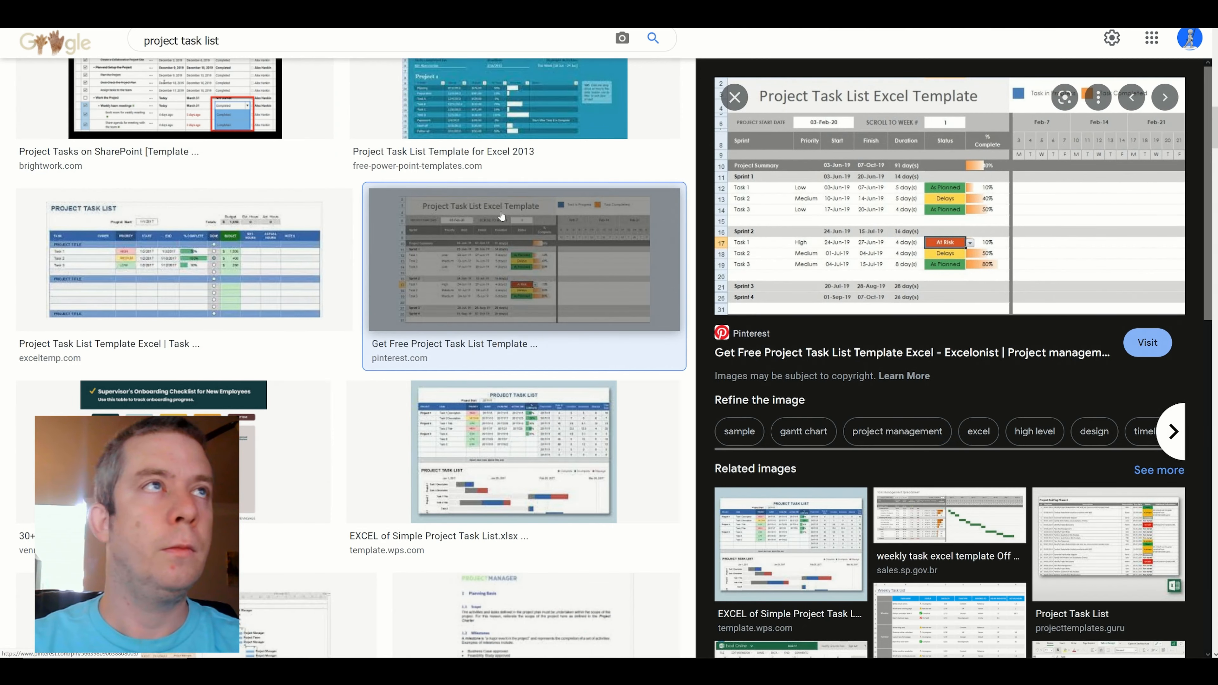
pyautogui.scroll(10, 389, 316)
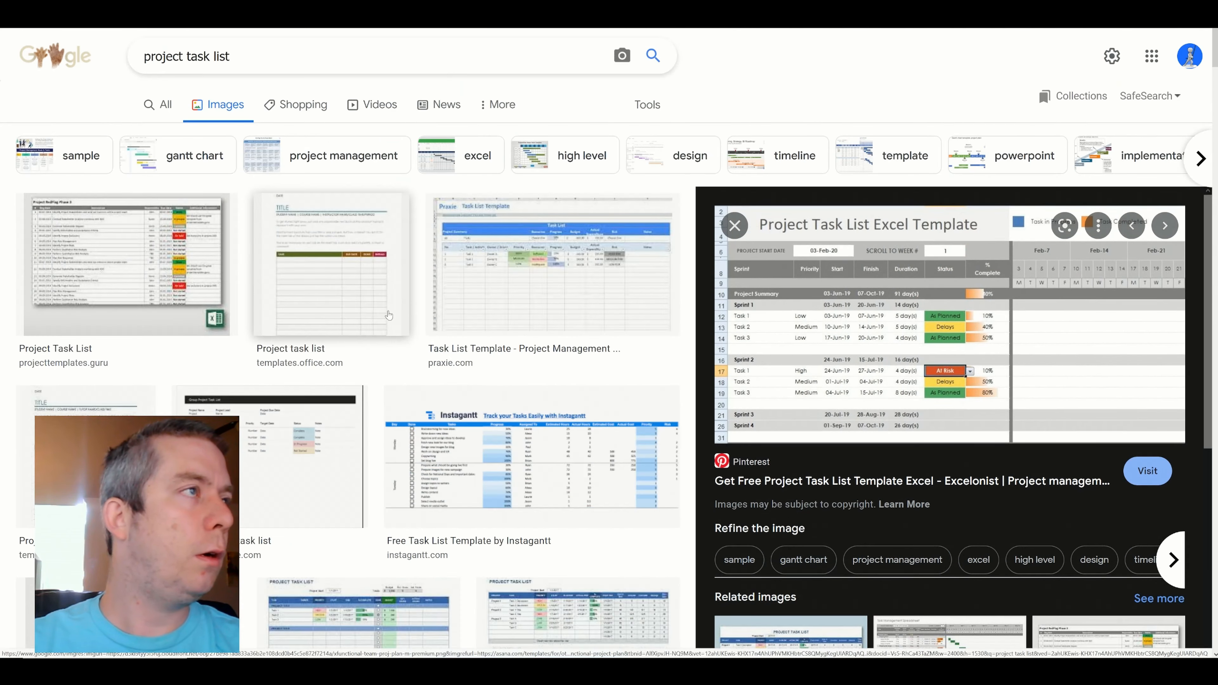
pyautogui.click(480, 288)
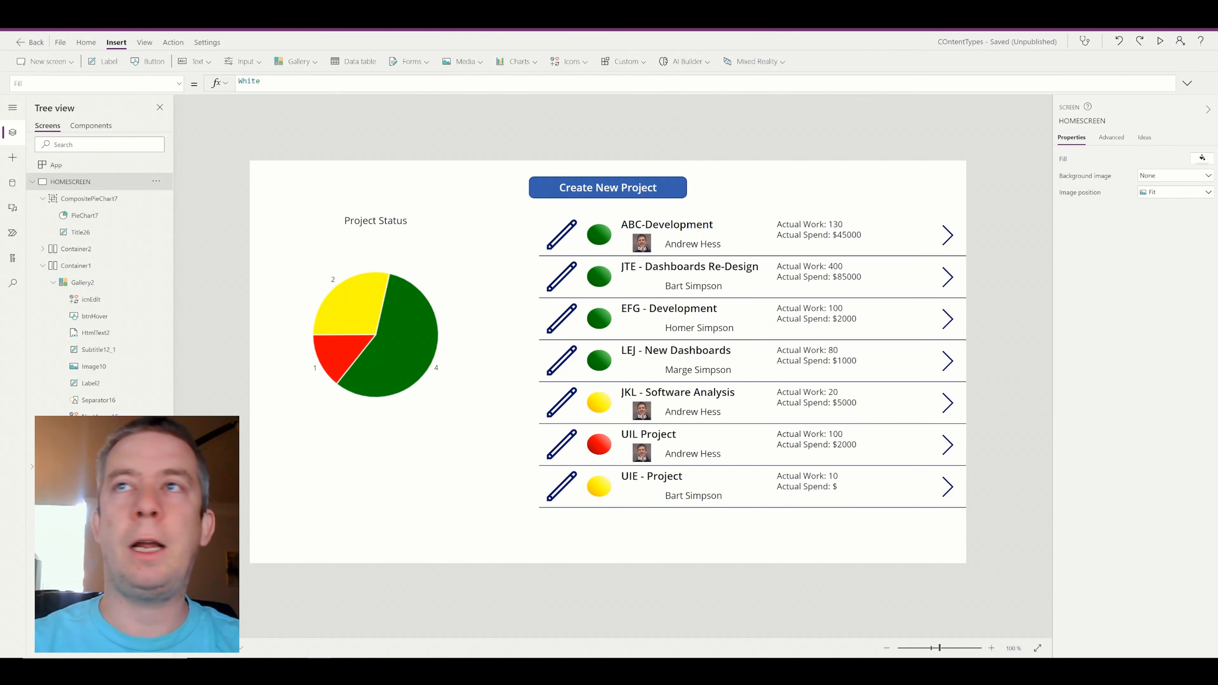
# - Switch back to ProjectTasksList in SharePoint and reopen its list settings
pyautogui.moveTo(259, 652)
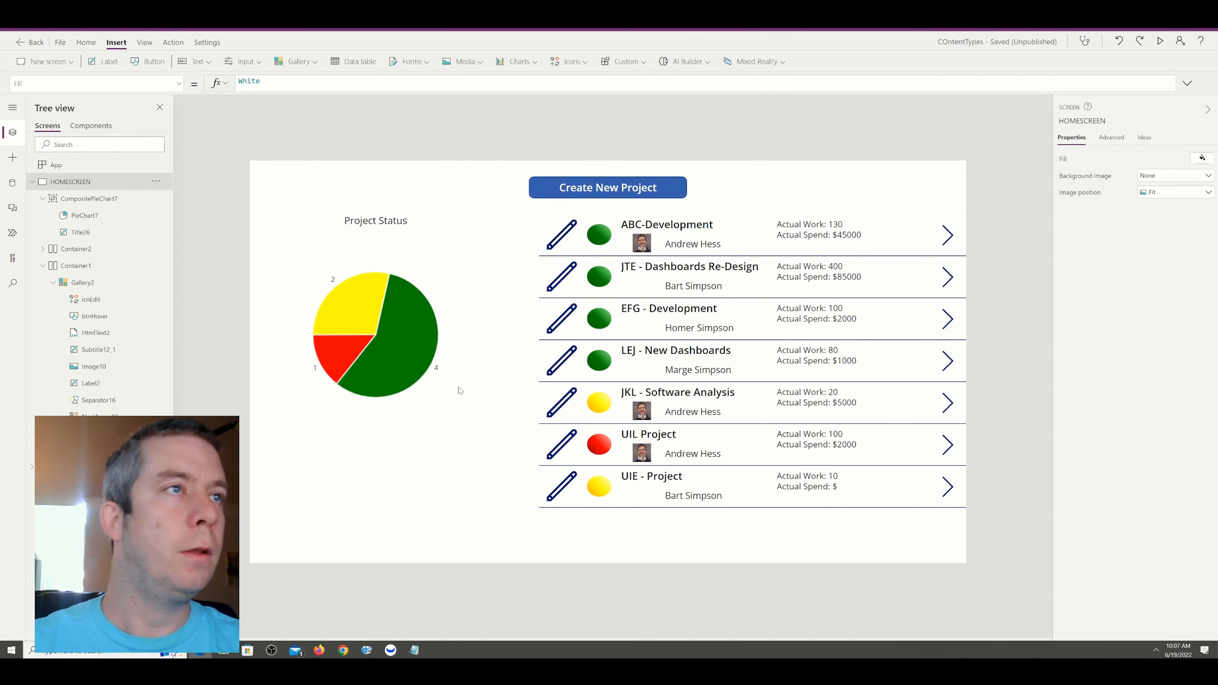
pyautogui.click(192, 14)
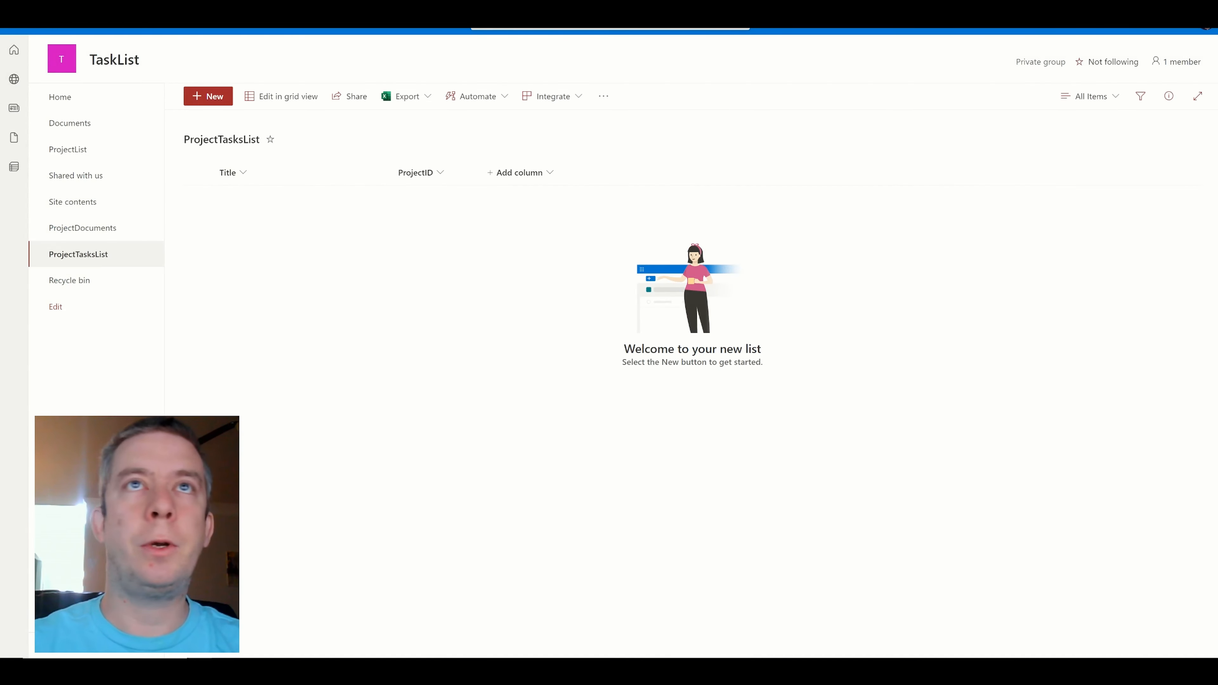
pyautogui.click(1149, 31)
pyautogui.click(1061, 145)
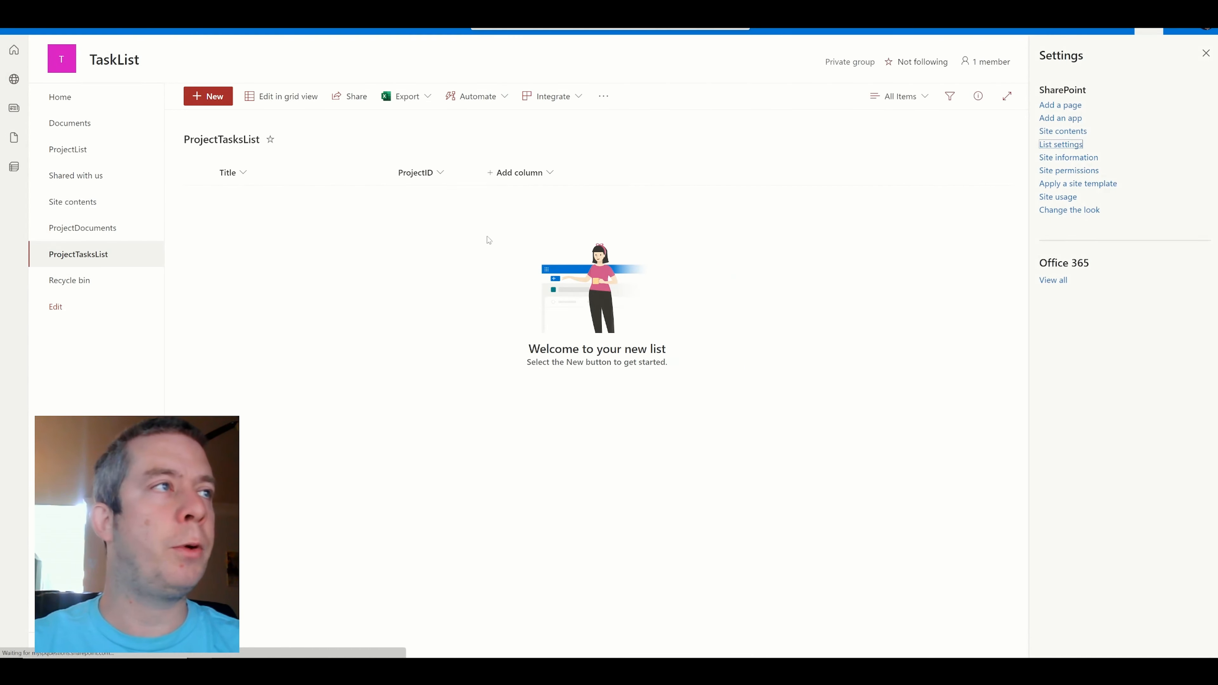
# - Add a single line of text column named Priority to ProjectTasksList
pyautogui.click(162, 484)
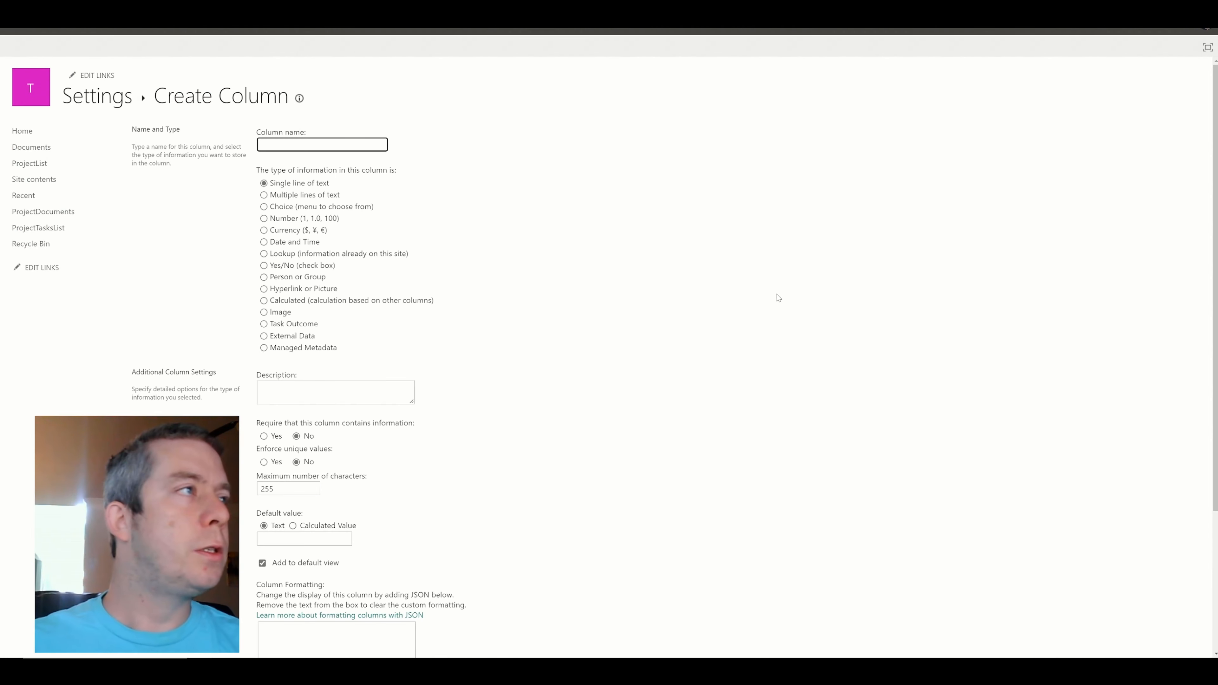
pyautogui.write('Priority')
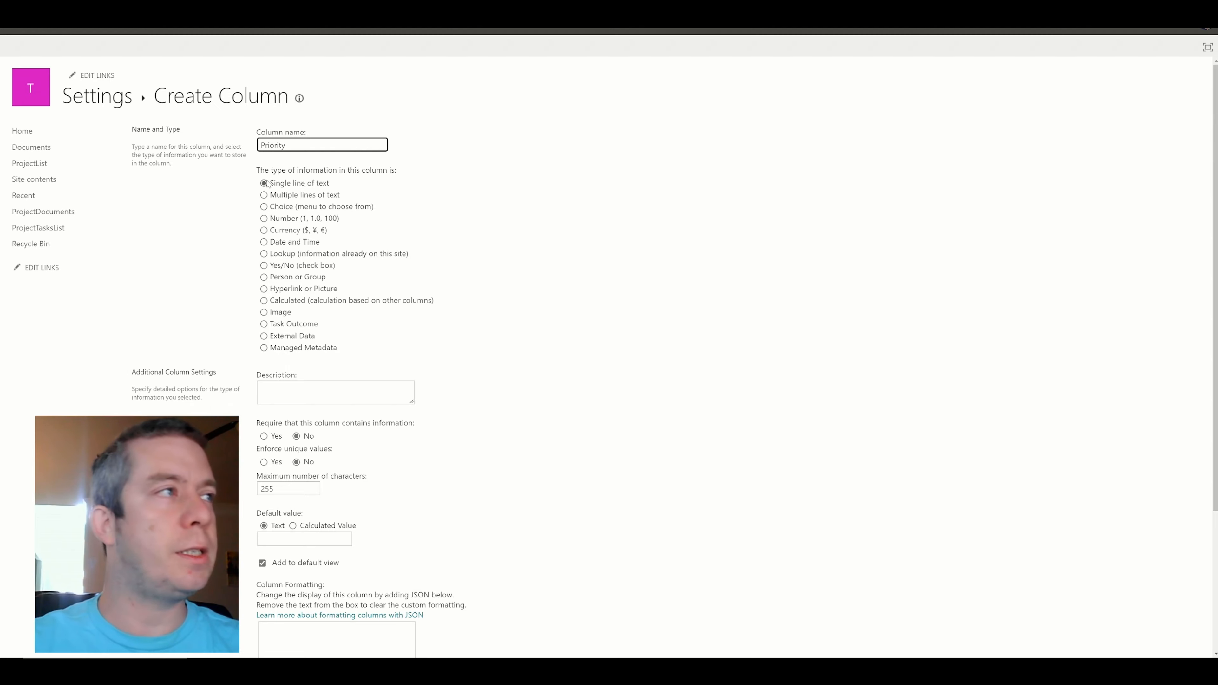
pyautogui.scroll(-4, 614, 336)
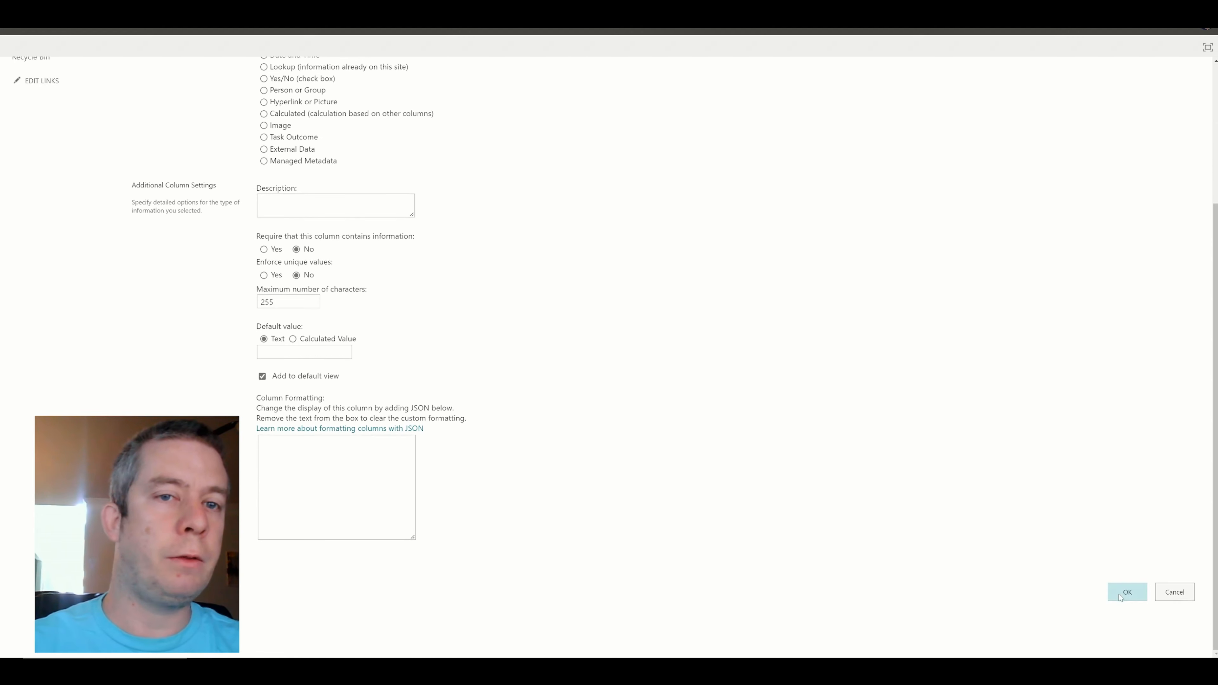
pyautogui.click(1127, 592)
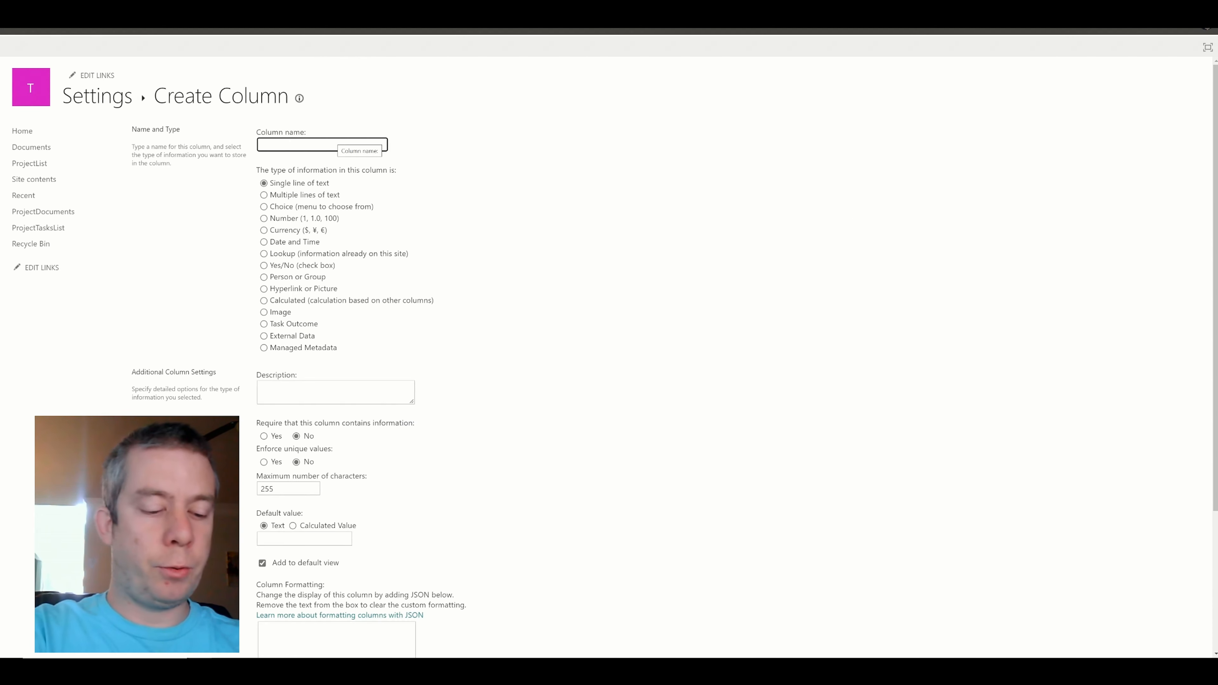
# - Add a Number column named Progress with 2 decimal places, shown as a percentage
pyautogui.write('Progress')
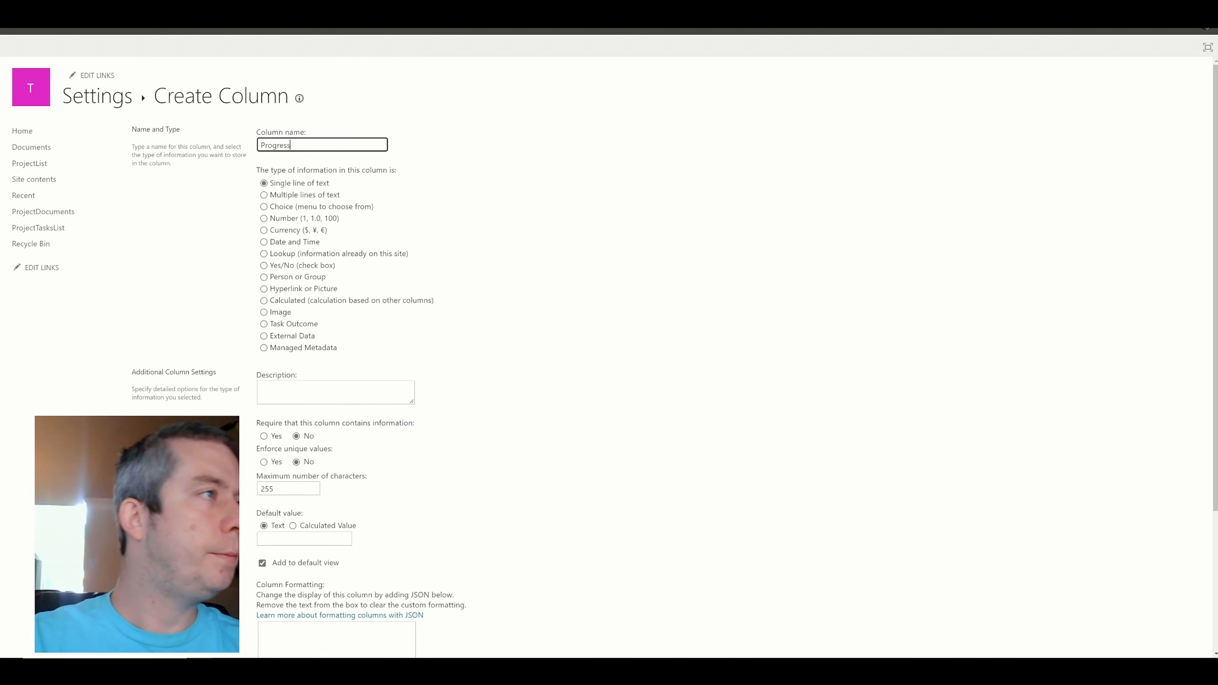
pyautogui.click(288, 219)
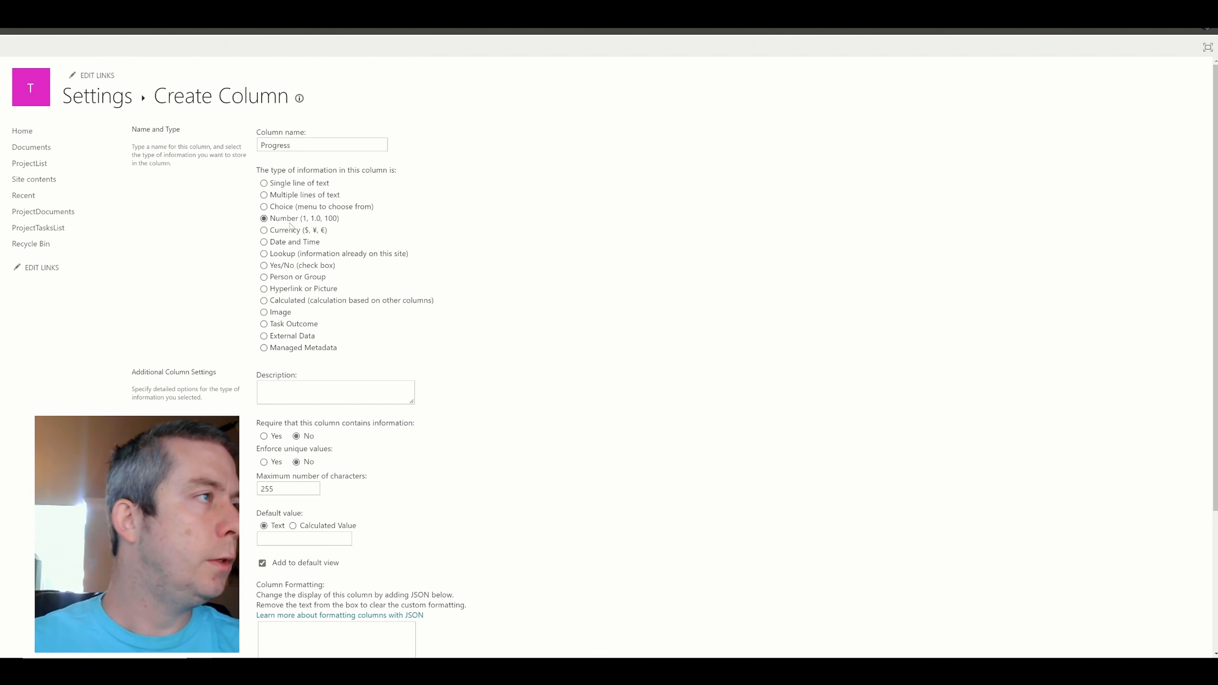
pyautogui.scroll(-5, 470, 208)
pyautogui.scroll(5, 470, 207)
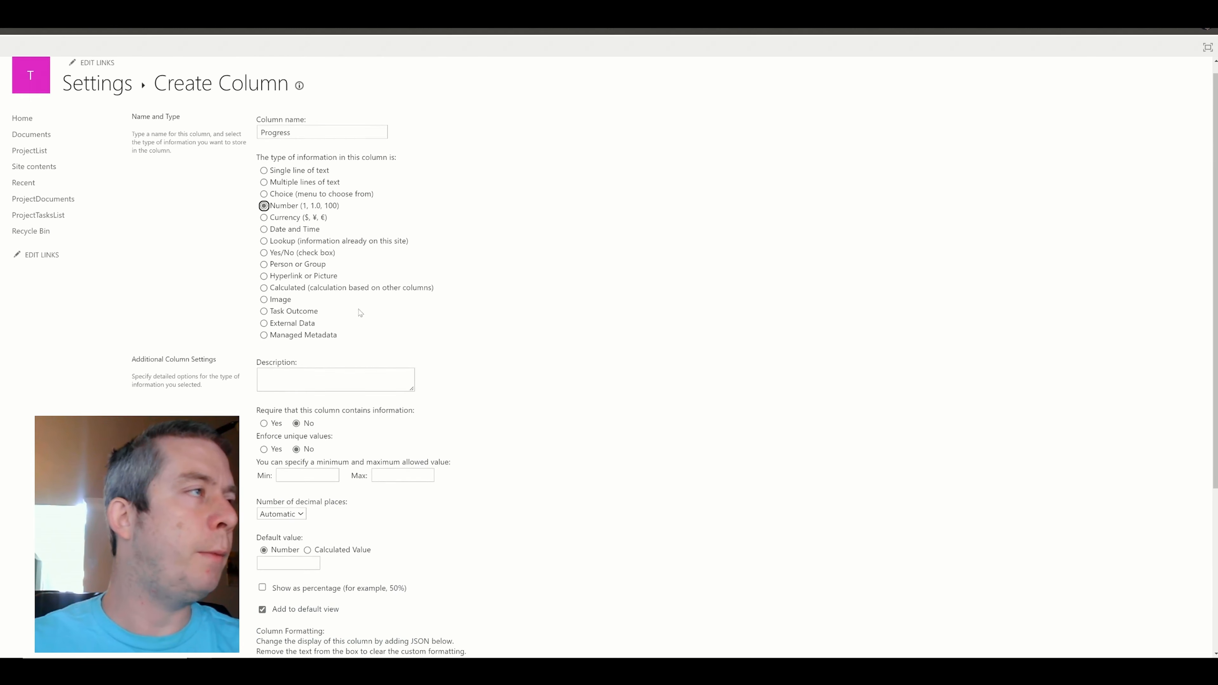
pyautogui.scroll(-5, 267, 210)
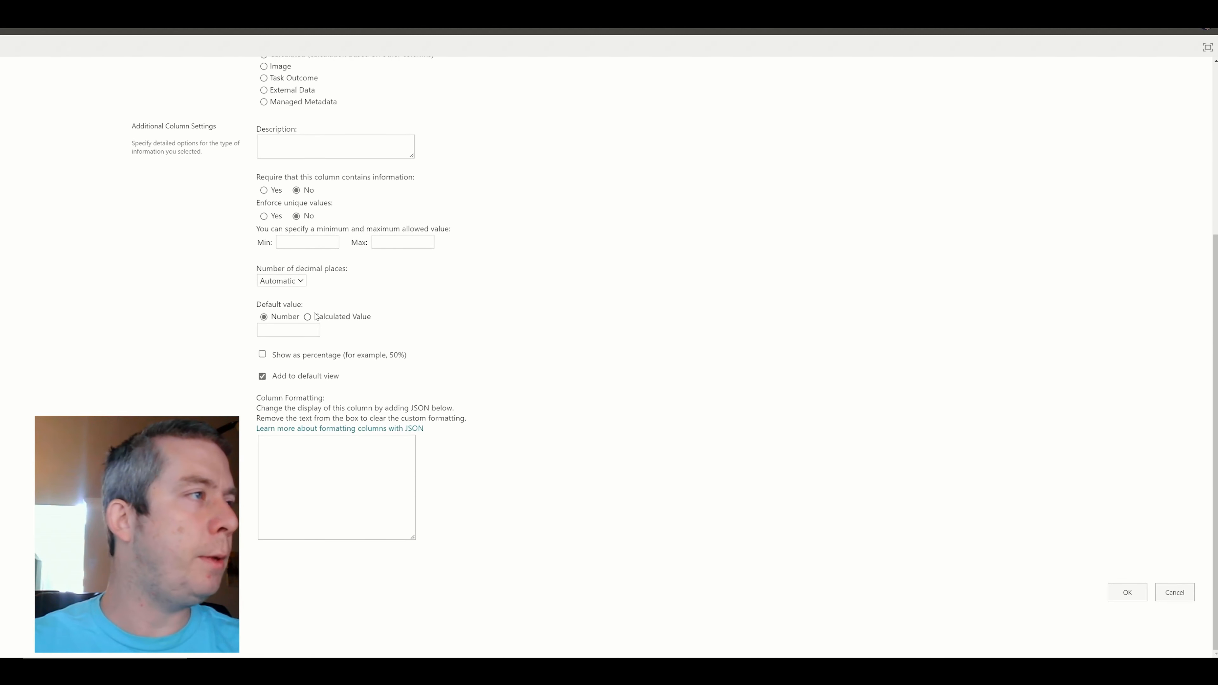
pyautogui.click(294, 282)
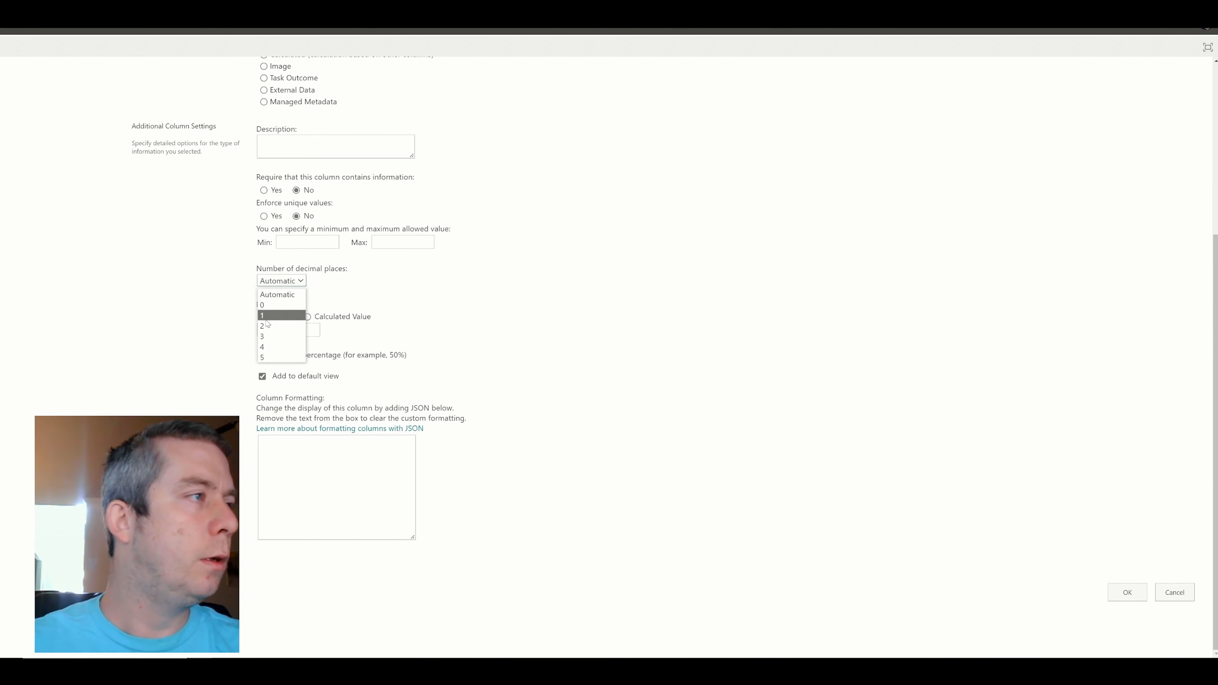
pyautogui.click(275, 324)
pyautogui.click(262, 354)
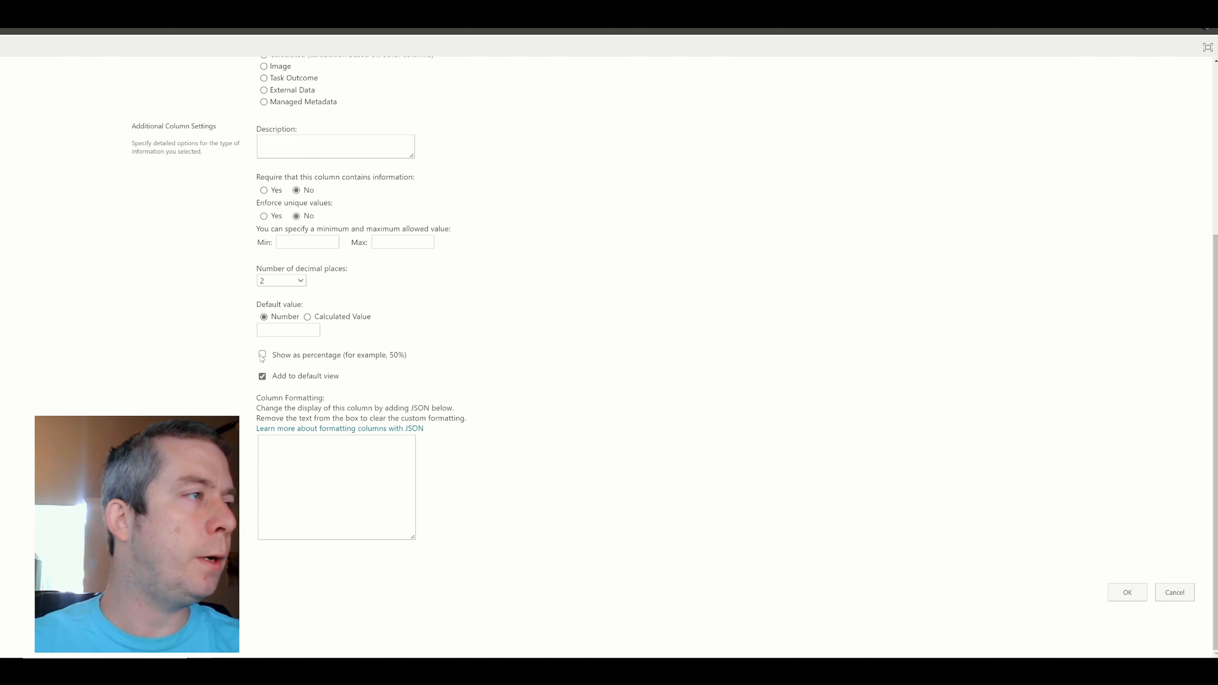
pyautogui.click(1127, 593)
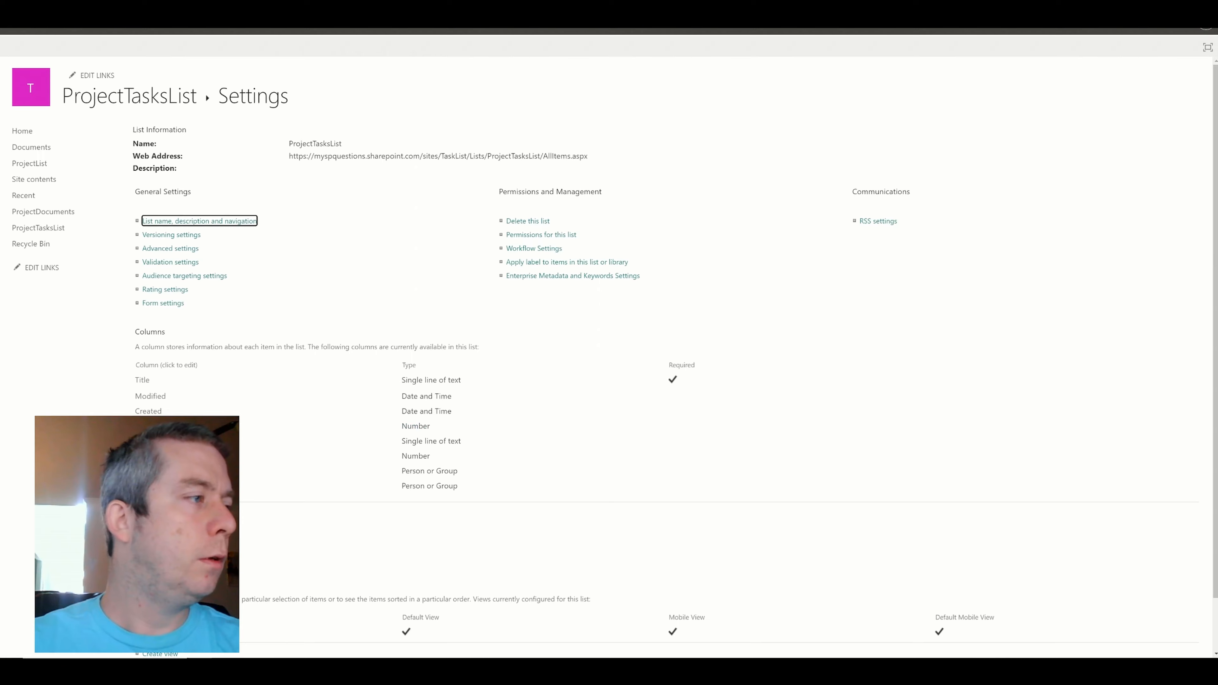
# - Add a Currency column named Budget in United States format to ProjectTasksList
pyautogui.click(162, 513)
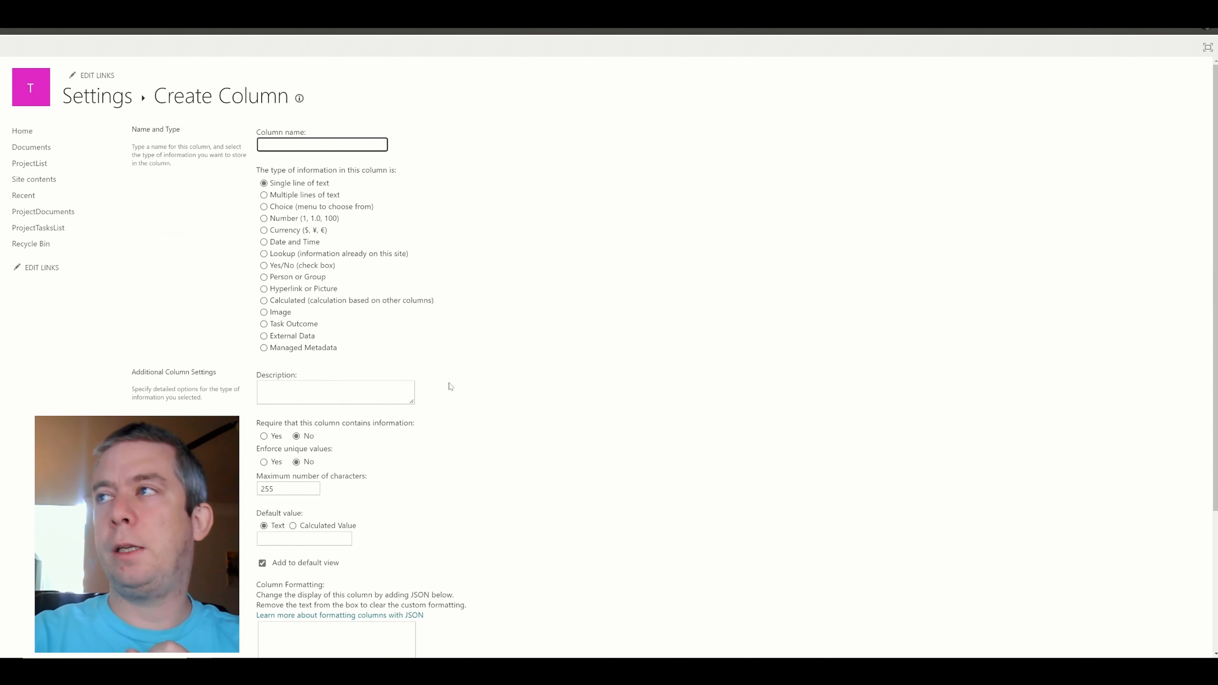
pyautogui.click(321, 145)
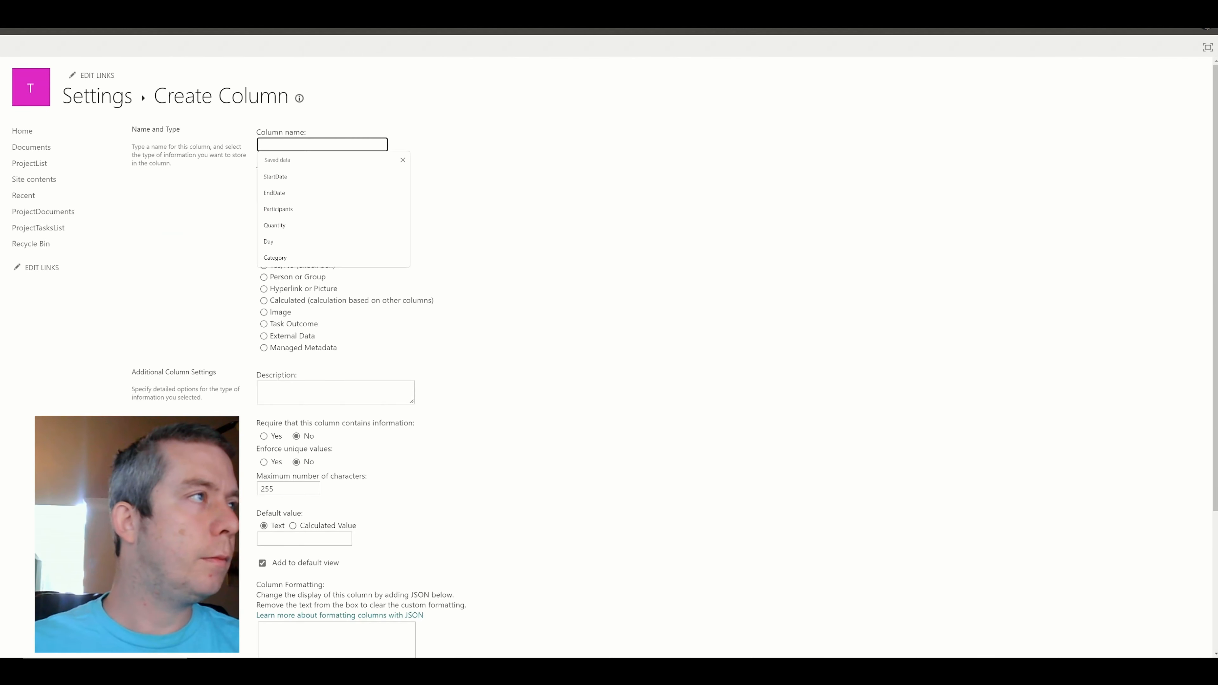
pyautogui.write('Budget')
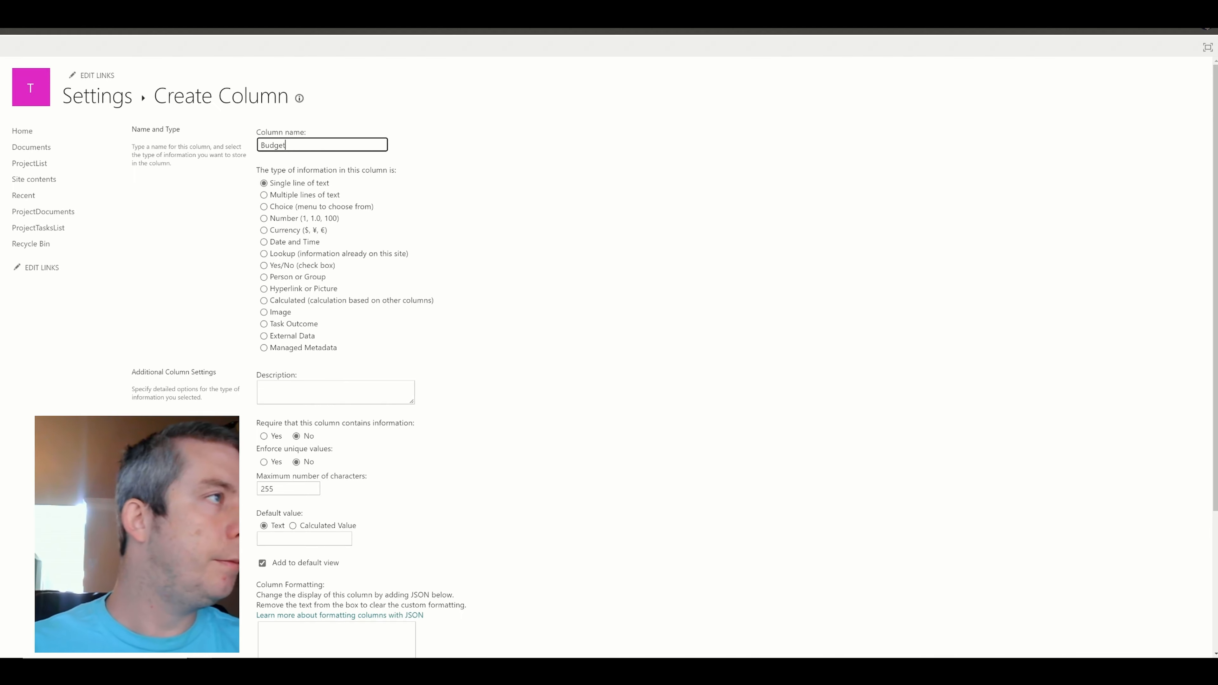
pyautogui.click(288, 232)
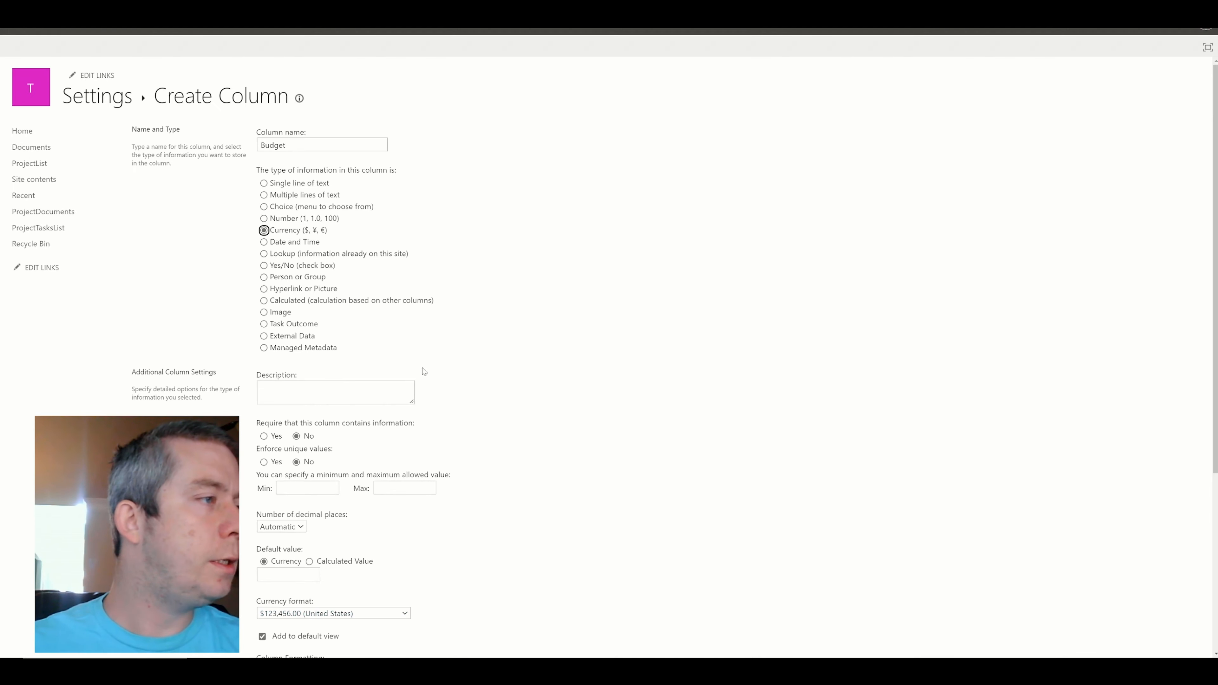
pyautogui.scroll(-5, 287, 333)
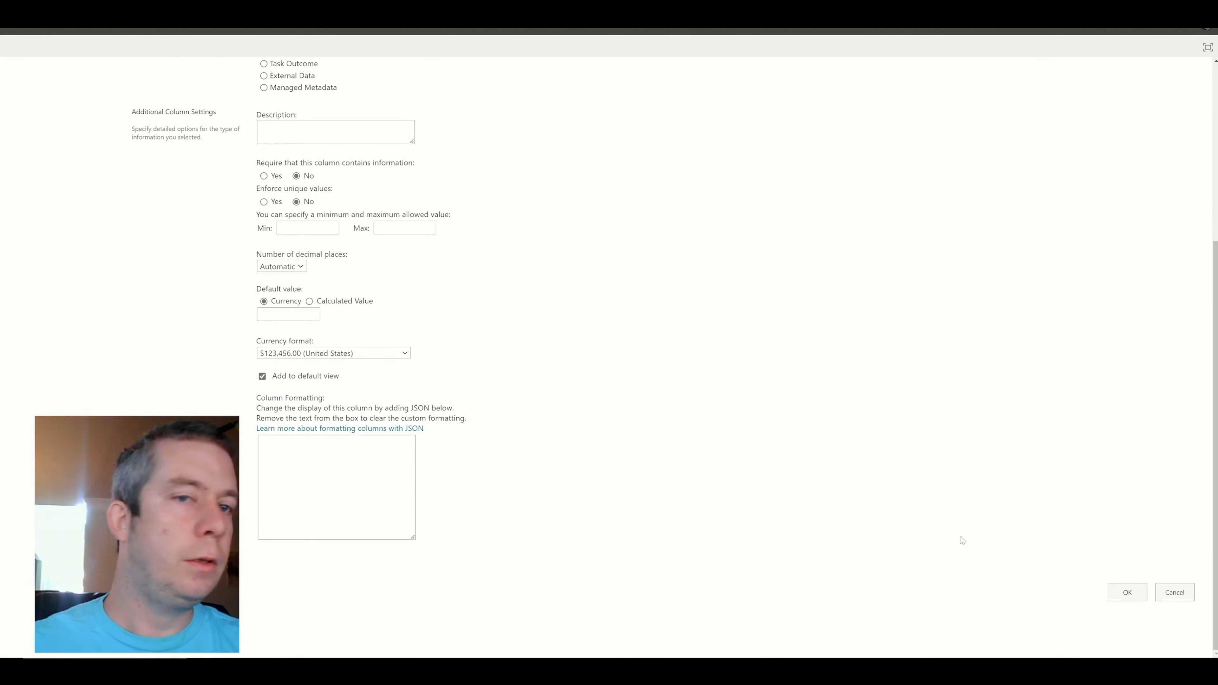
pyautogui.click(1142, 594)
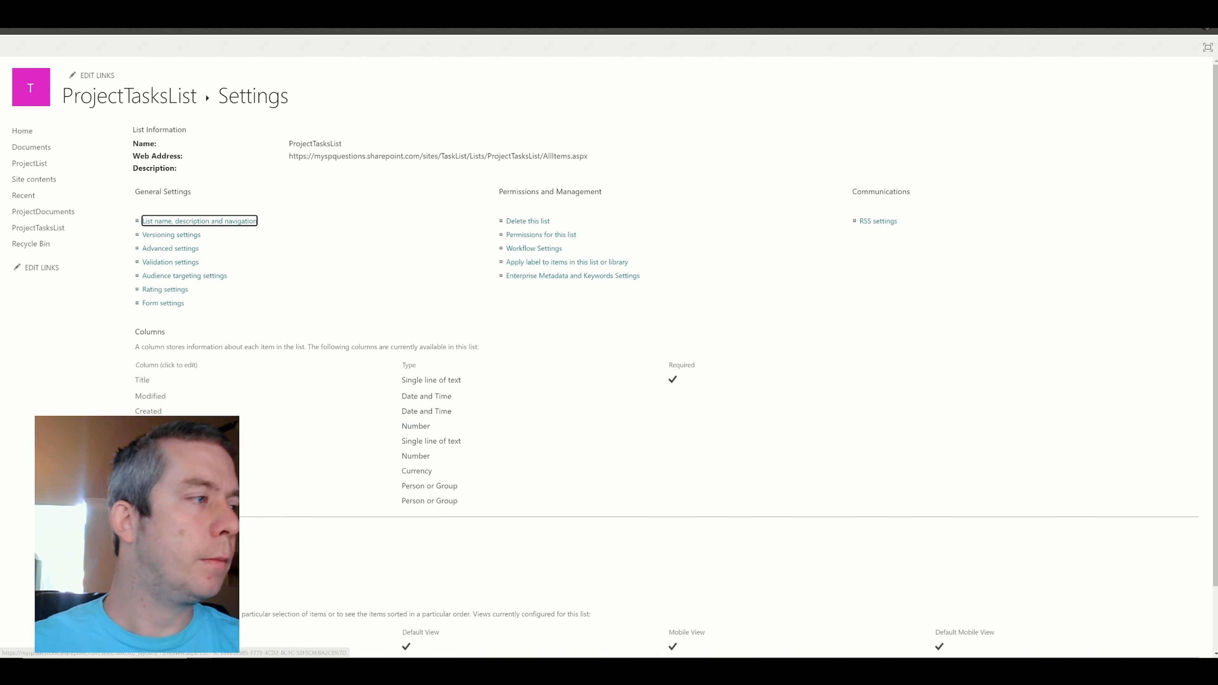
# - Add a Currency column named Actual Cost in United States format to ProjectTasksList
pyautogui.click(162, 529)
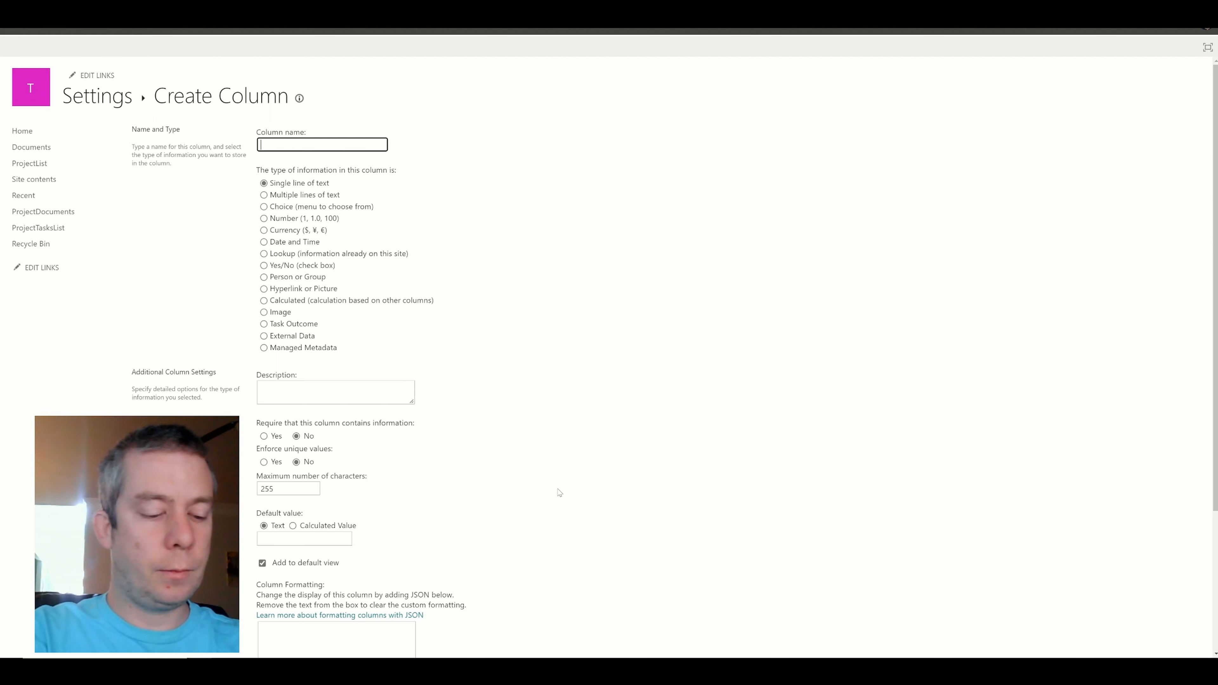
pyautogui.write('Actual')
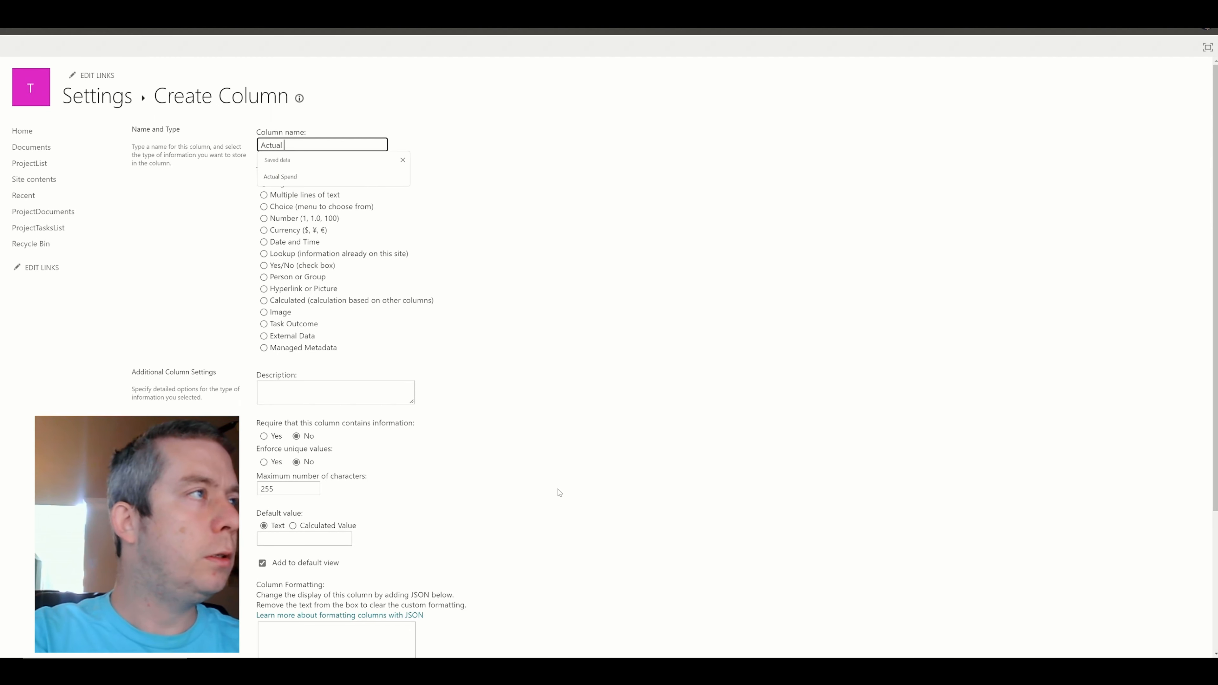
pyautogui.write(' Cost')
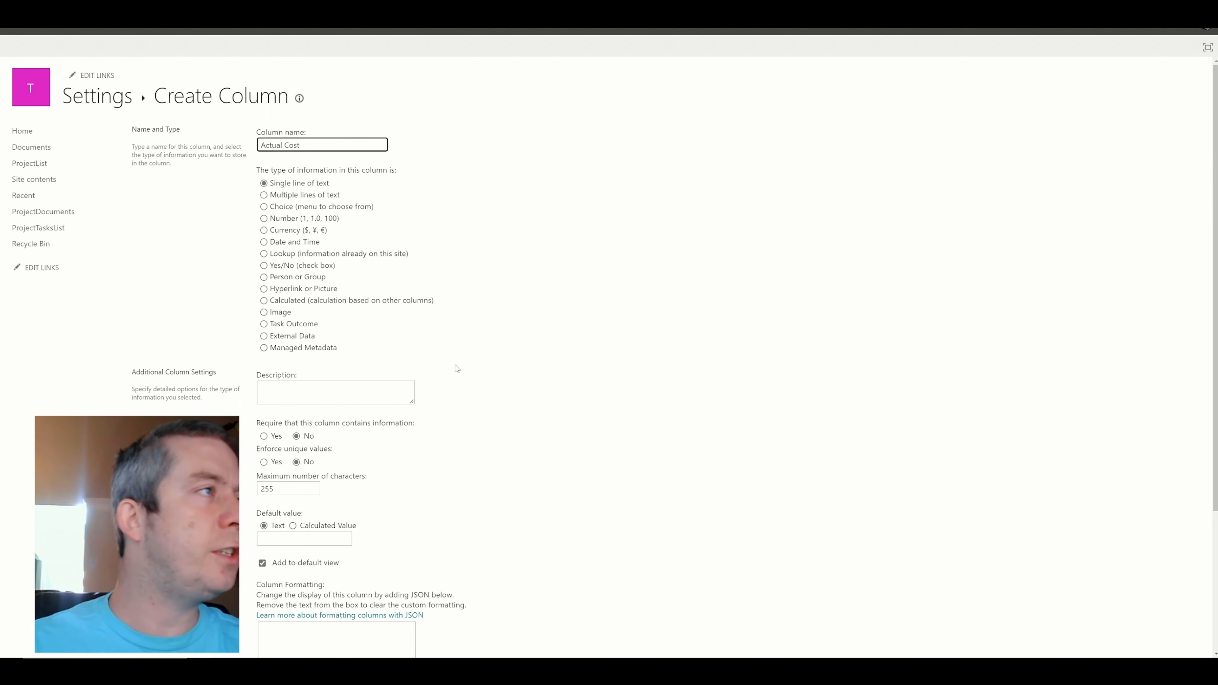
pyautogui.moveTo(294, 218); pyautogui.dragTo(446, 231)
pyautogui.click(446, 231)
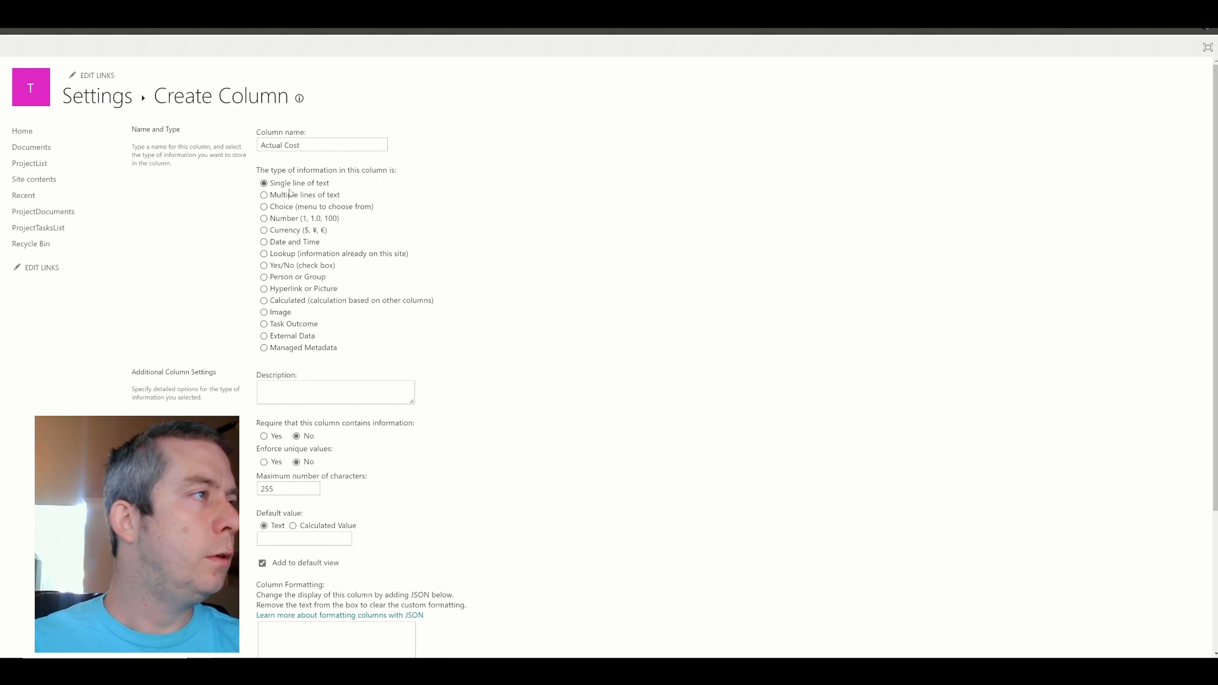
pyautogui.scroll(-5, 1130, 619)
pyautogui.click(1128, 594)
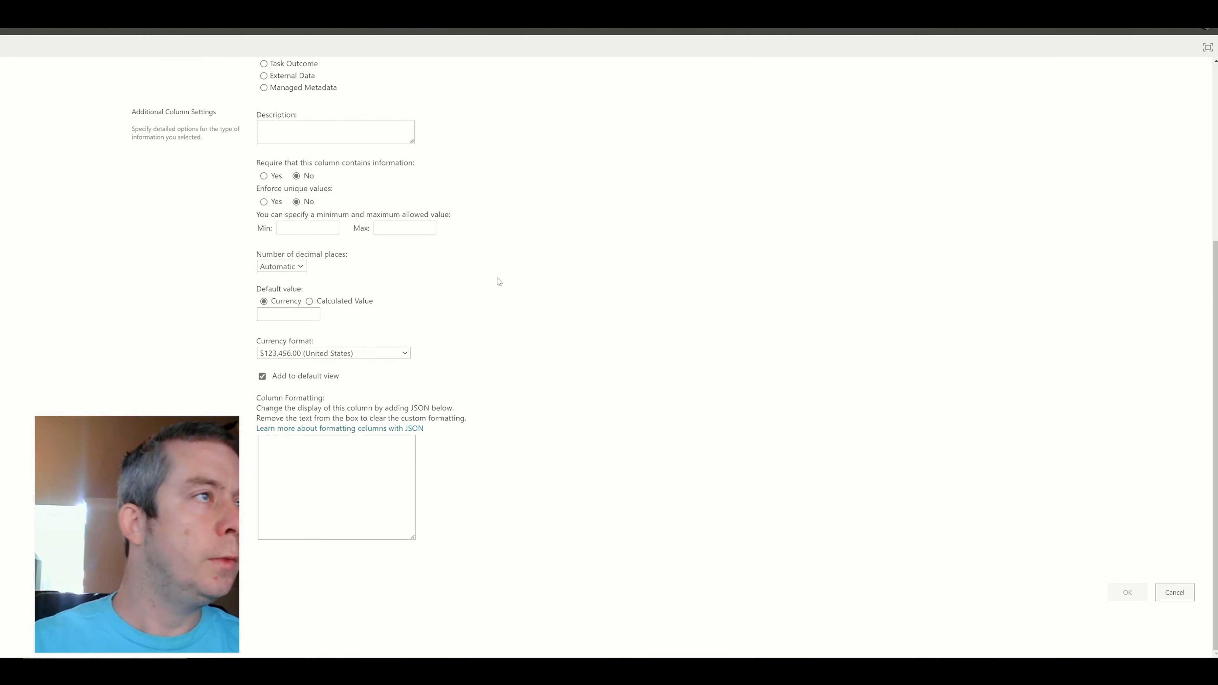
# - Rename the Budget column as Cost and save the change
pyautogui.moveTo(138, 103); pyautogui.dragTo(278, 195)
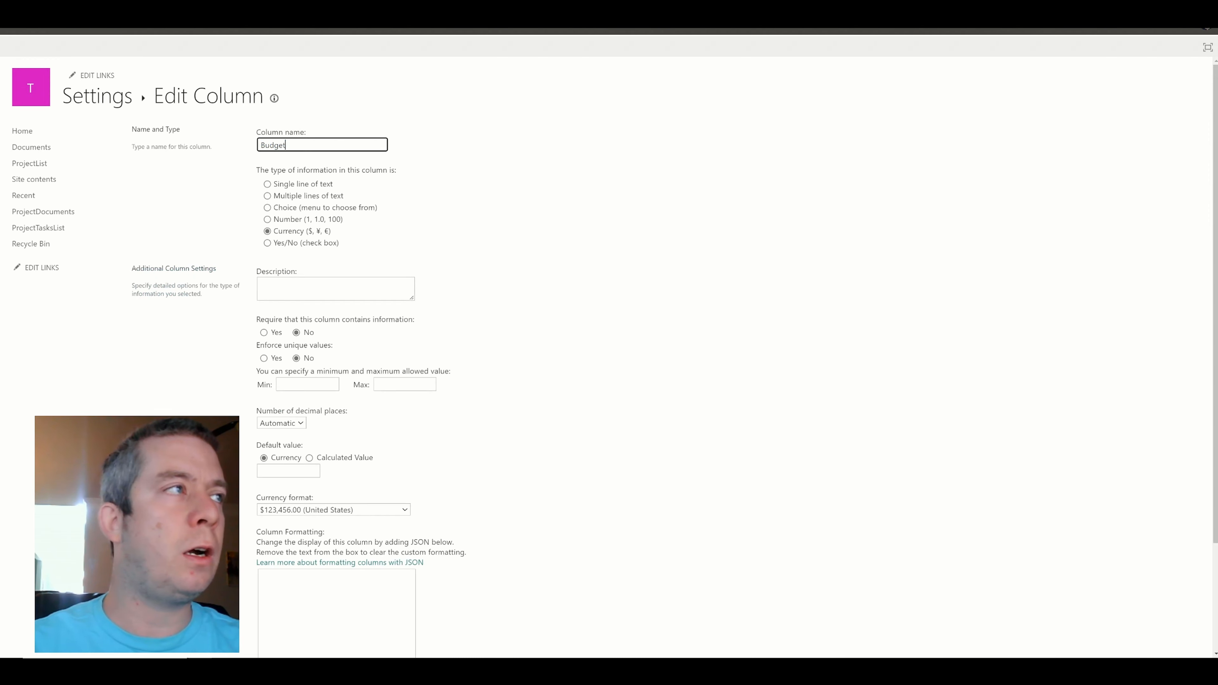
pyautogui.write('Cost')
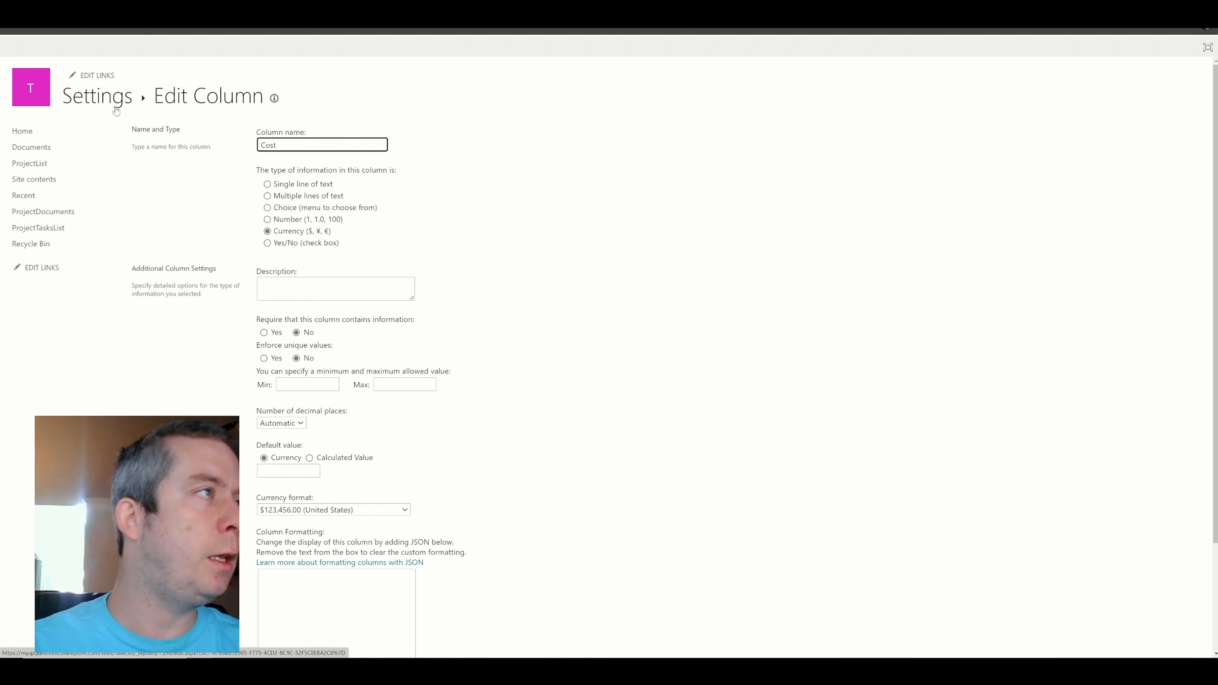
pyautogui.scroll(-3, 497, 234)
pyautogui.click(1112, 591)
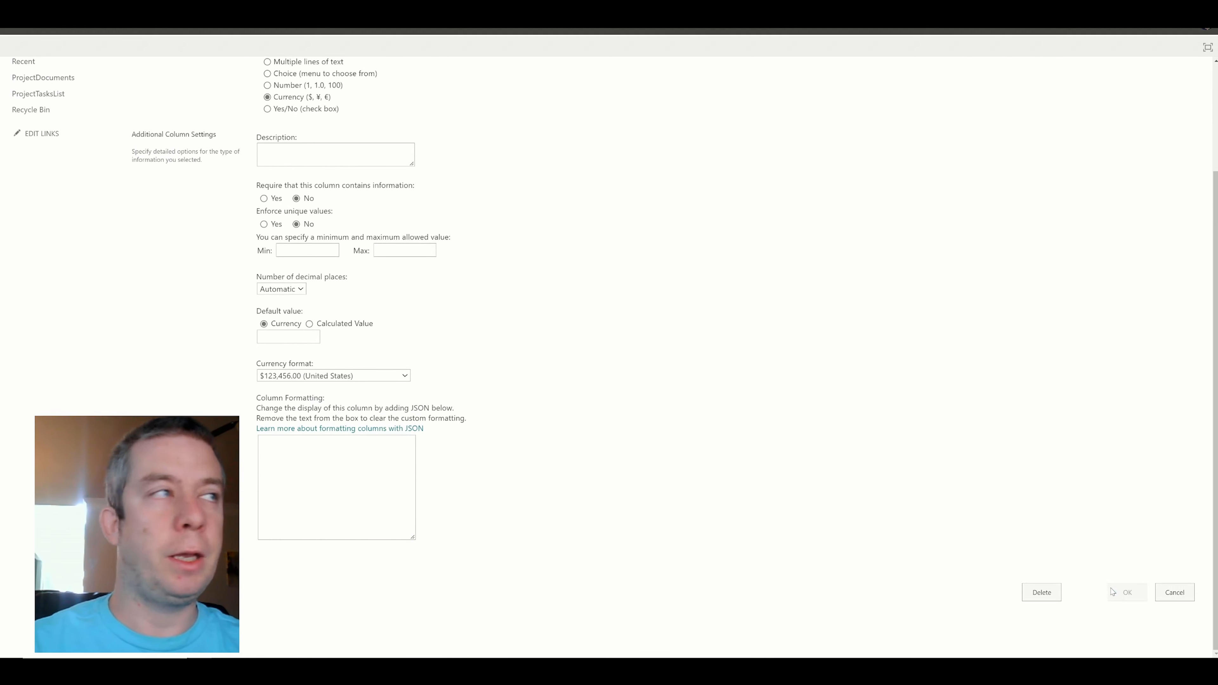
# - Add a single line of text column named Risk to ProjectTasksList
pyautogui.scroll(-2, 230, 370)
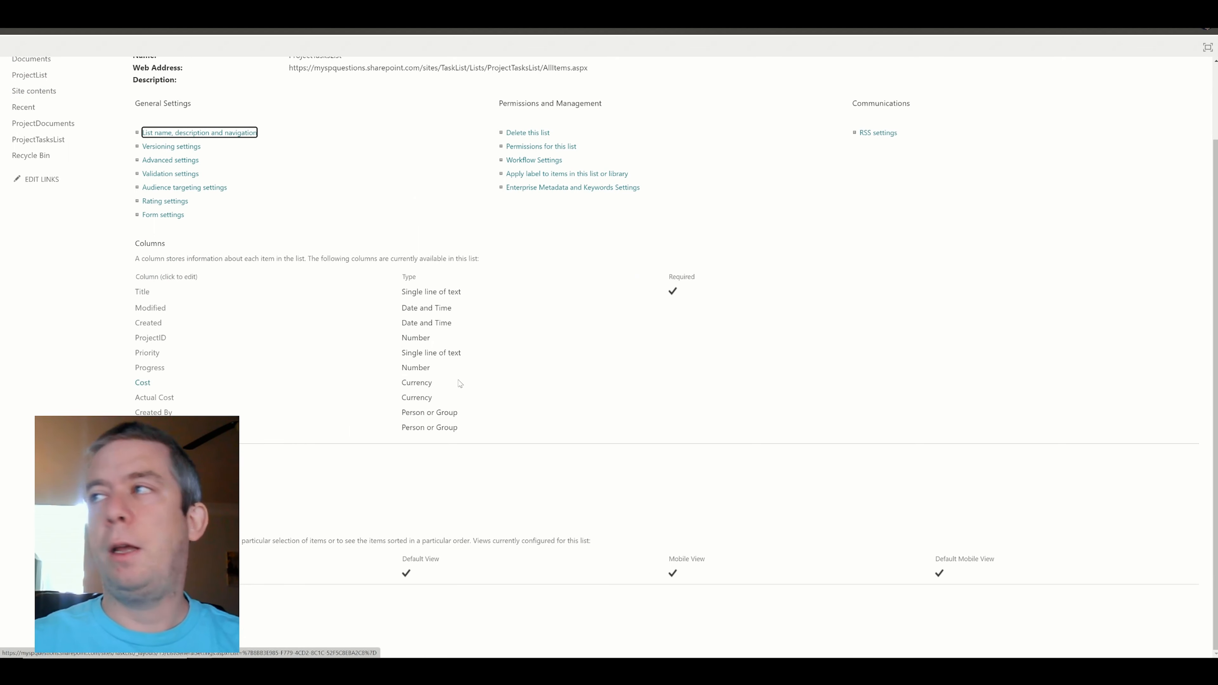
pyautogui.click(164, 457)
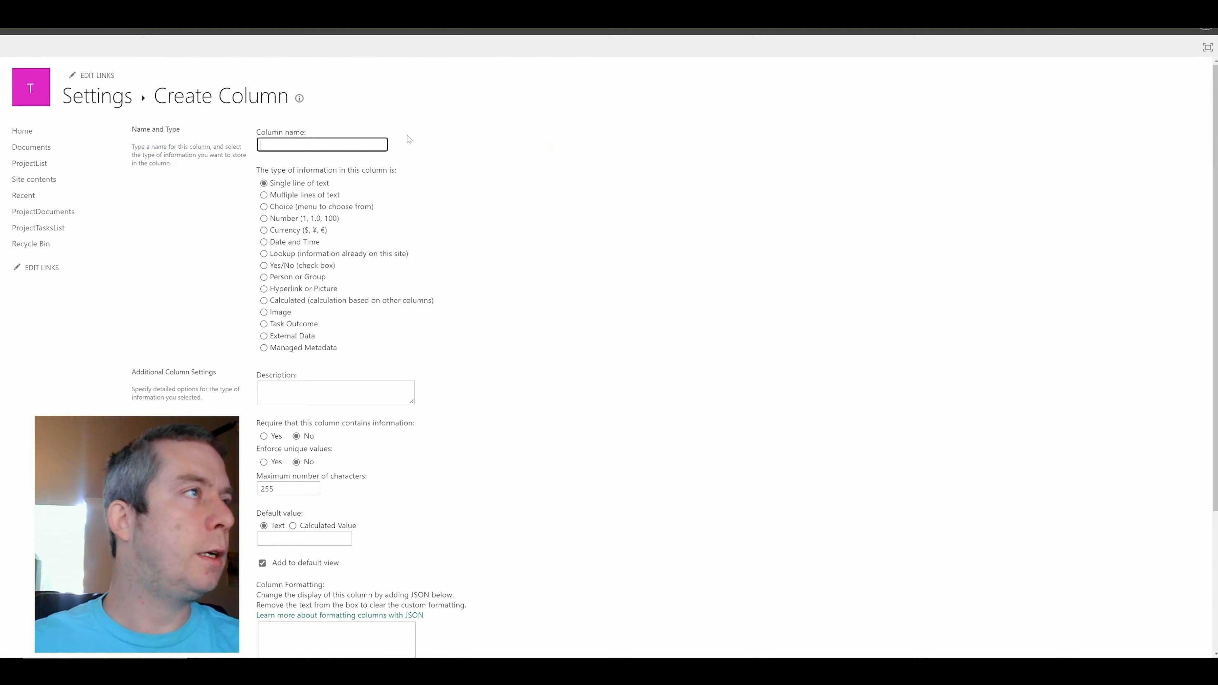
pyautogui.write('Risk')
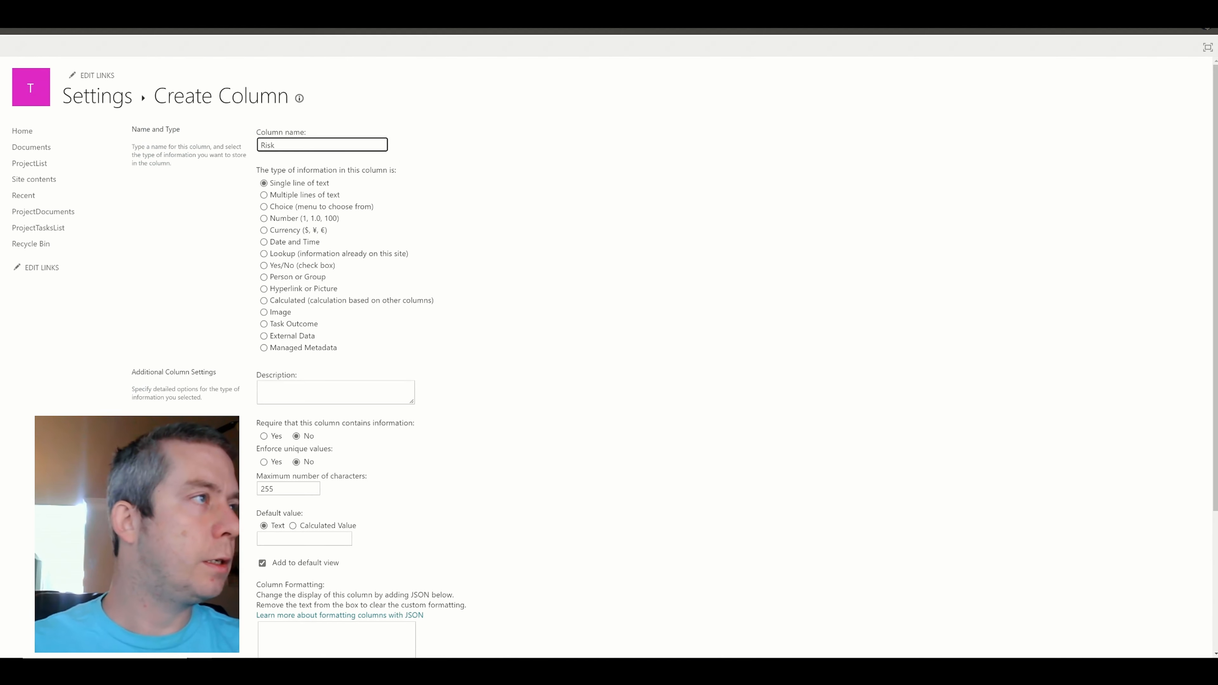
pyautogui.scroll(-4, 301, 242)
pyautogui.scroll(4, 272, 223)
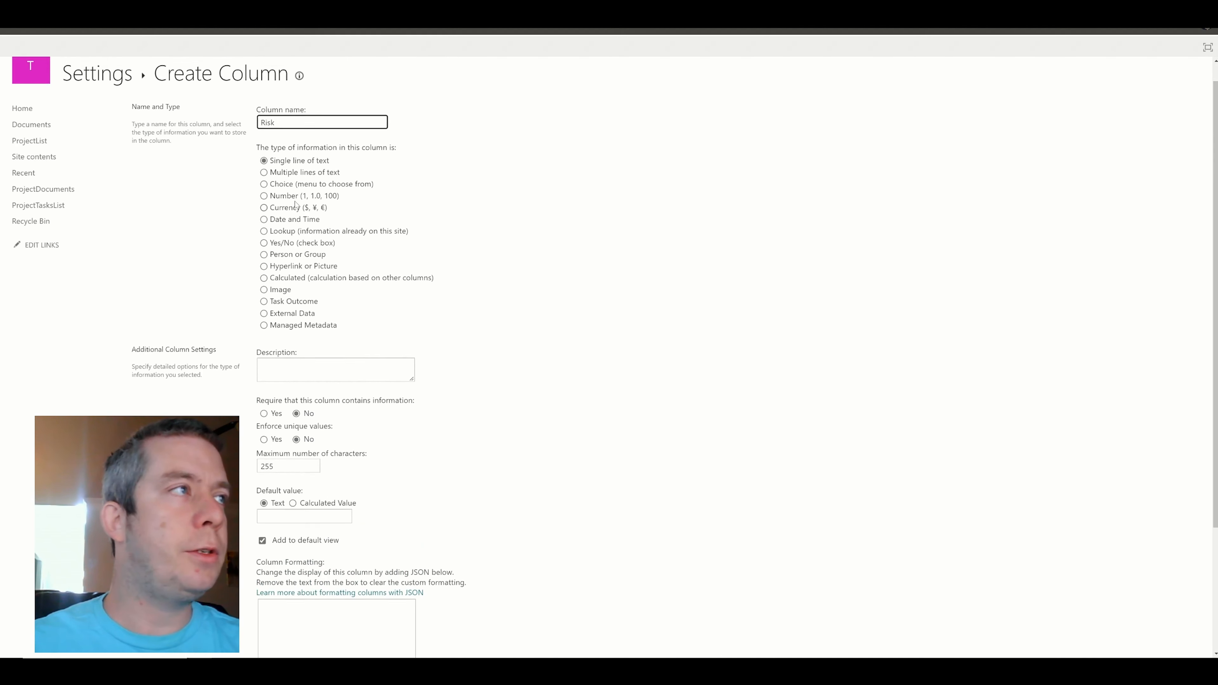
pyautogui.scroll(-4, 272, 223)
pyautogui.click(1127, 592)
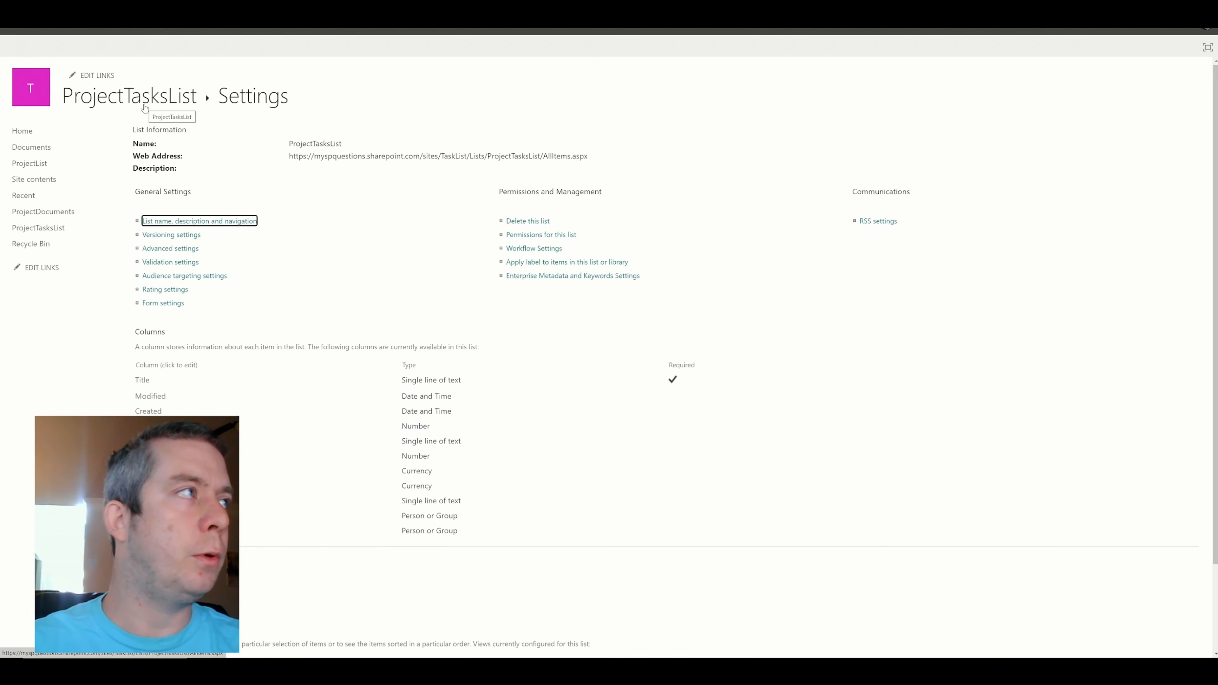
pyautogui.click(632, 196)
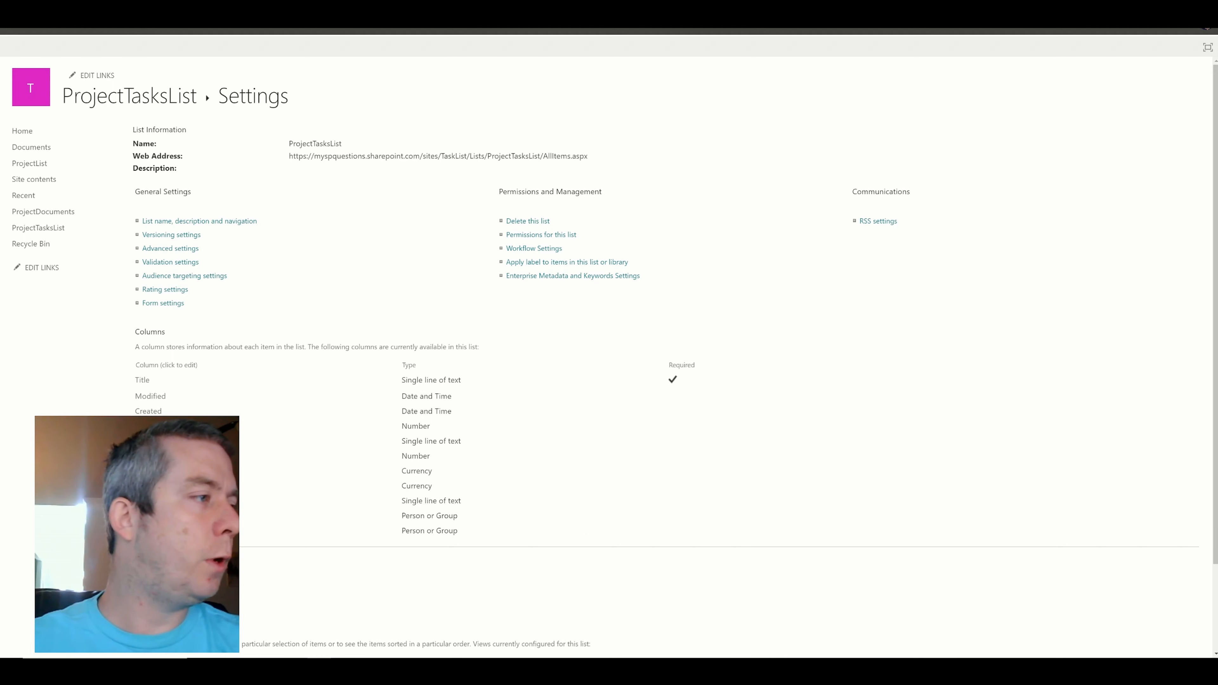
pyautogui.click(164, 558)
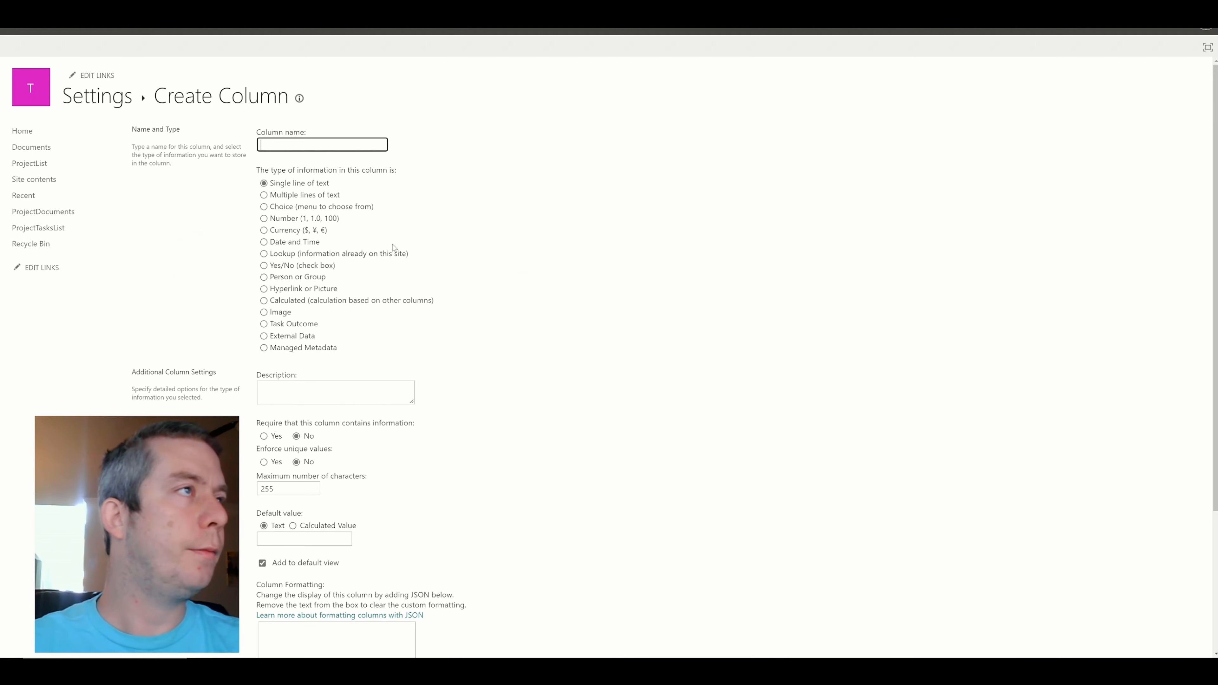
pyautogui.hotkey('alt', 'Tab')
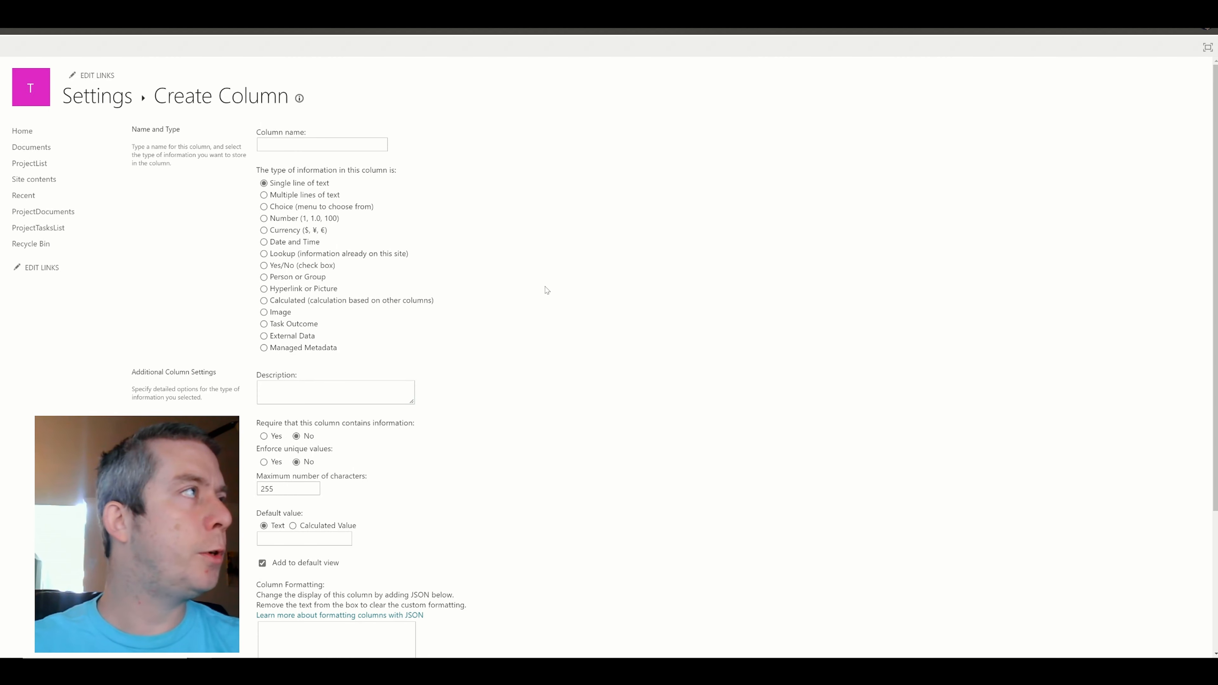
pyautogui.hotkey('alt', 'Left')
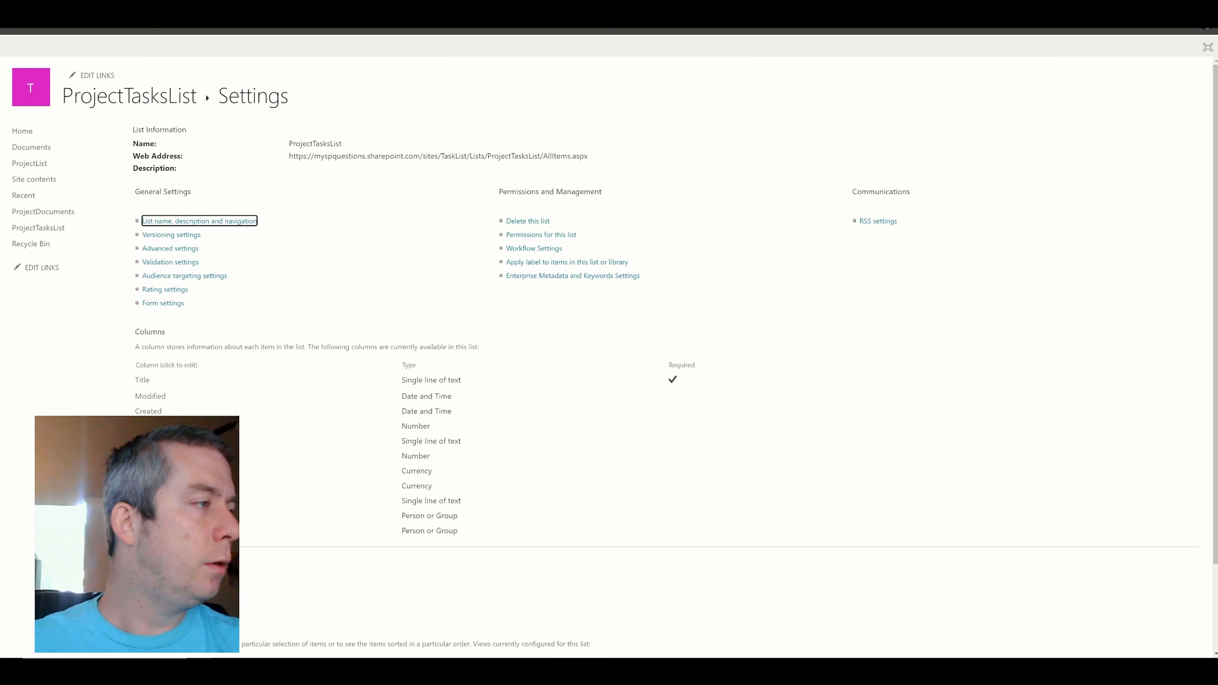
# - Rename the Progress column of ProjectTasksList as % Complete and save the change
pyautogui.click(146, 456)
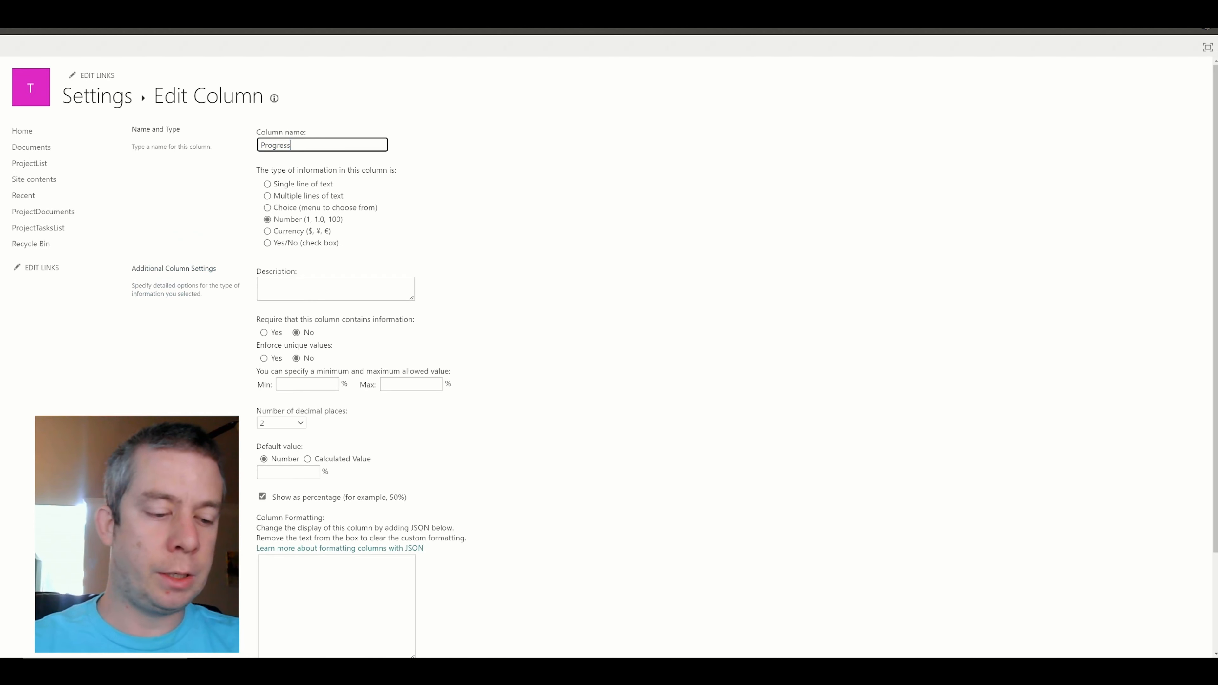
pyautogui.write('&')
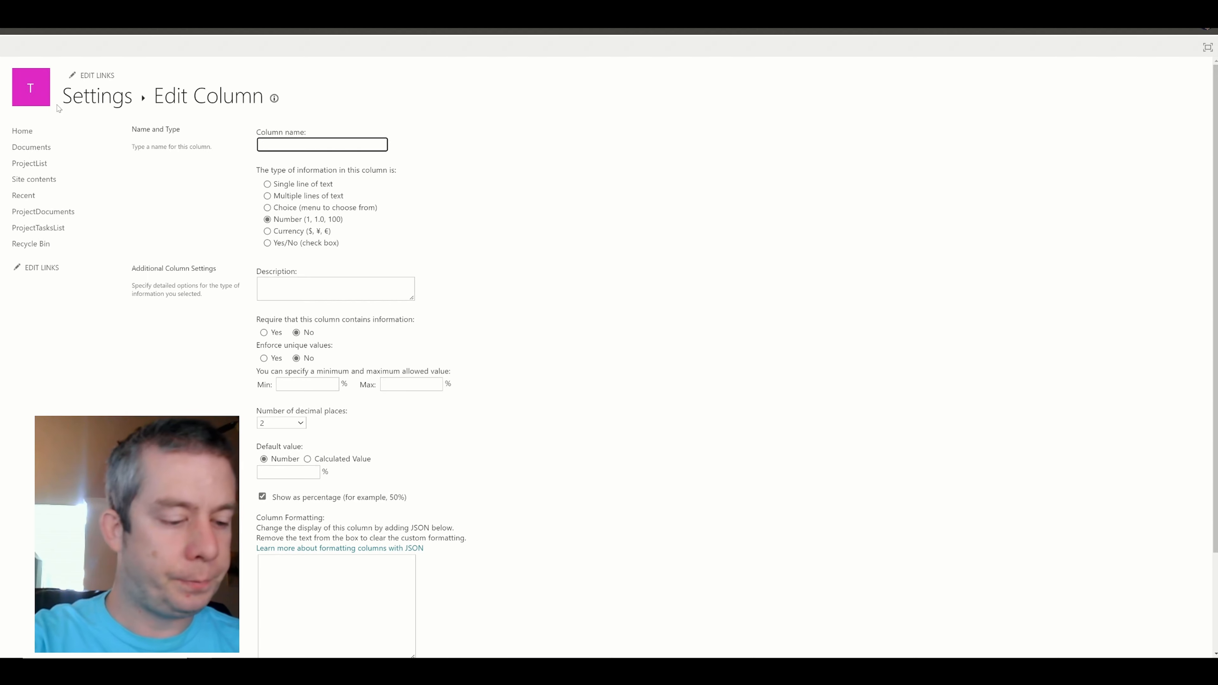
pyautogui.write(' Complete')
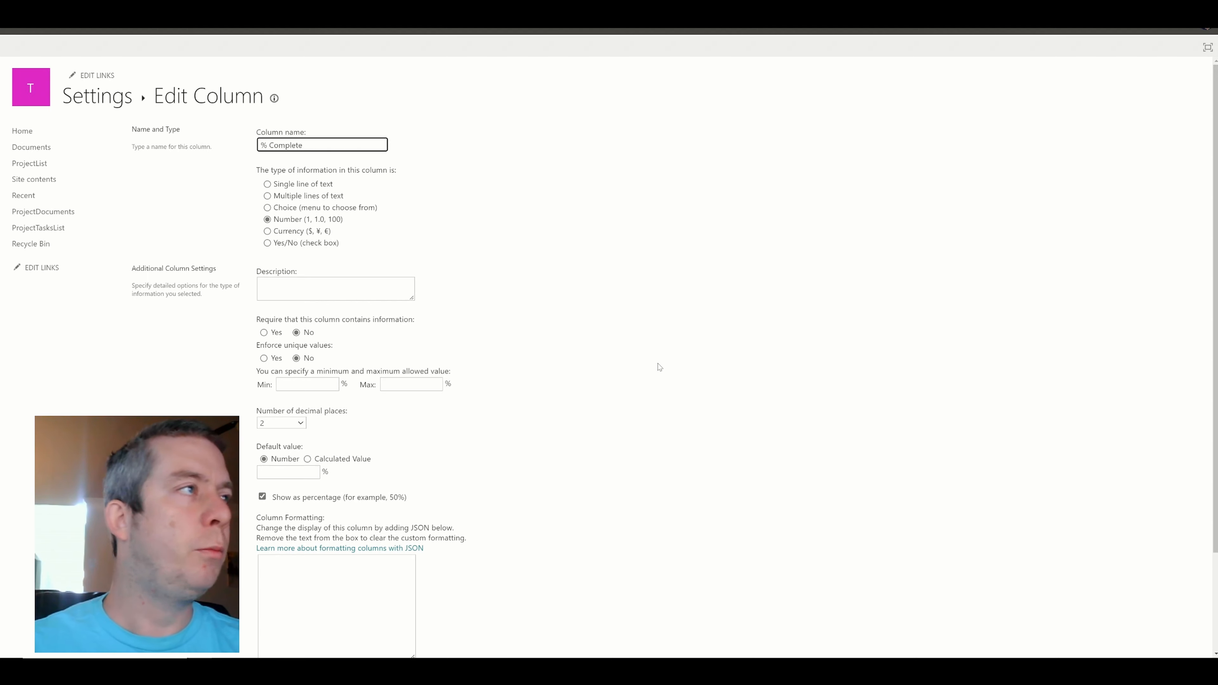
pyautogui.scroll(-3, 658, 367)
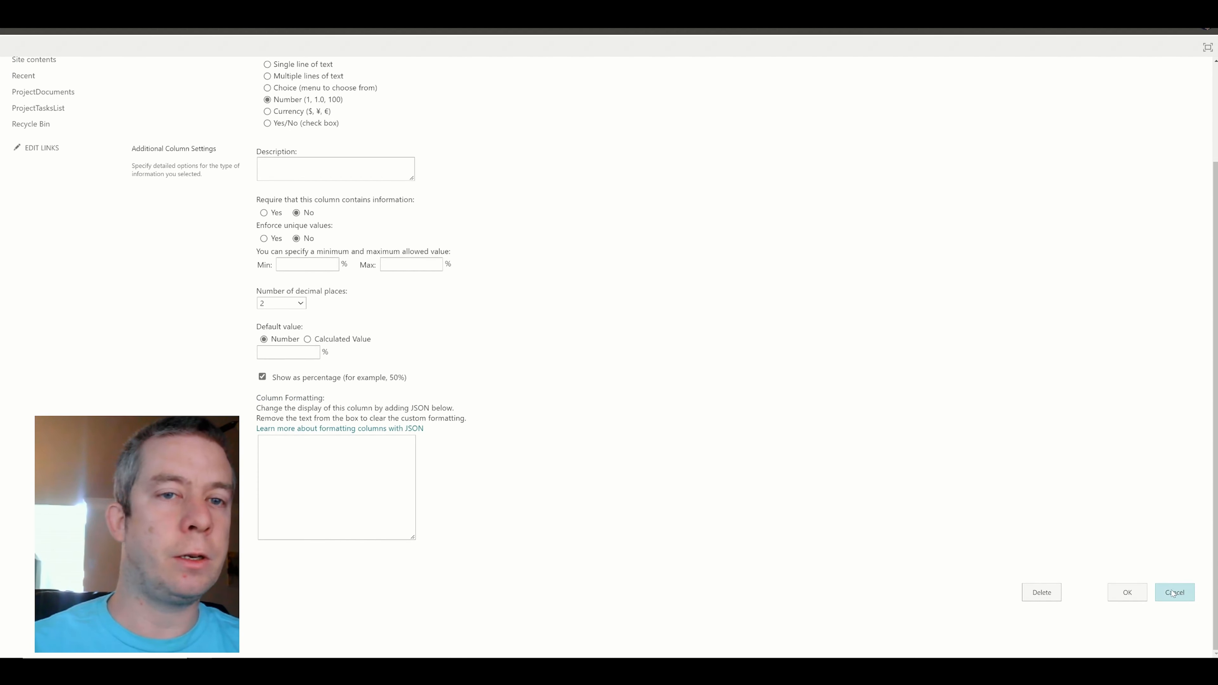
pyautogui.click(1121, 592)
# - Add a single line of text column named TaskStatus to ProjectTasksList
pyautogui.scroll(-2, 483, 441)
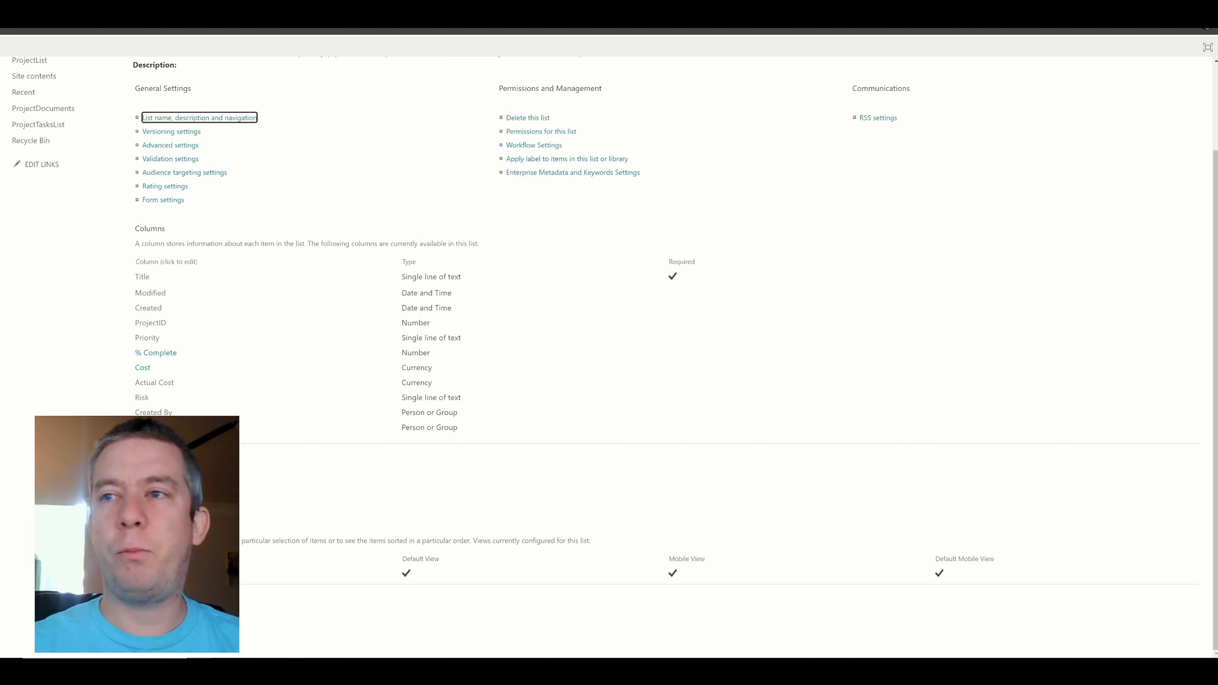
pyautogui.click(319, 665)
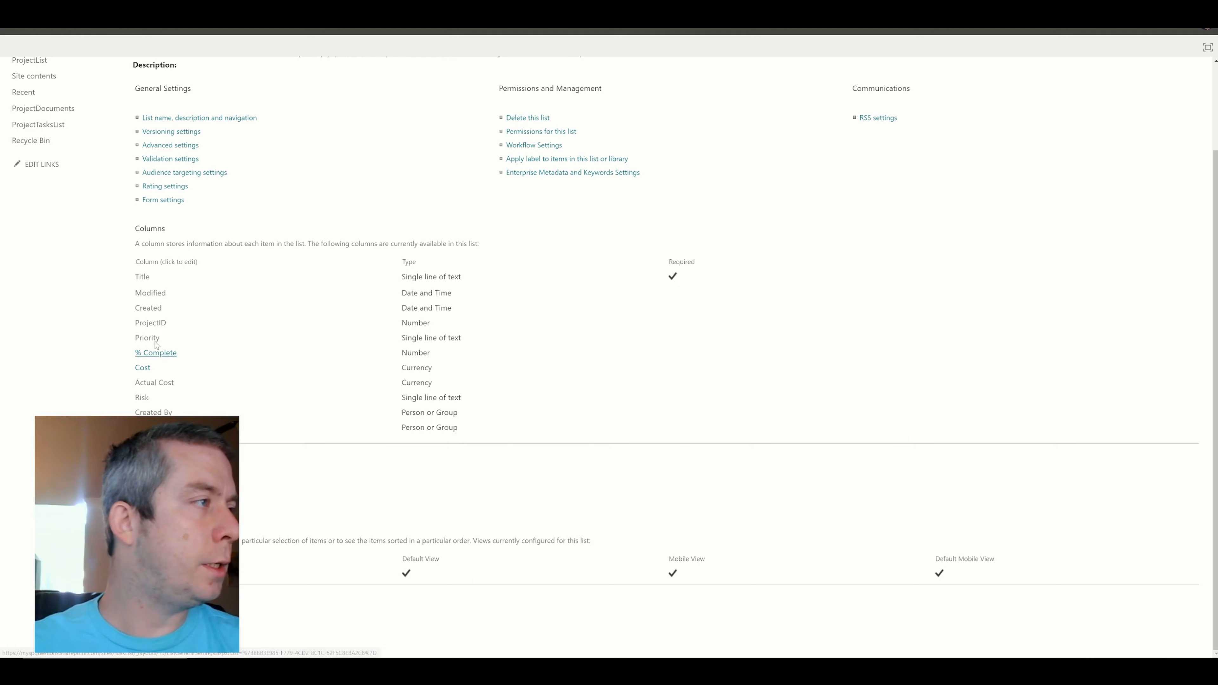
pyautogui.click(164, 456)
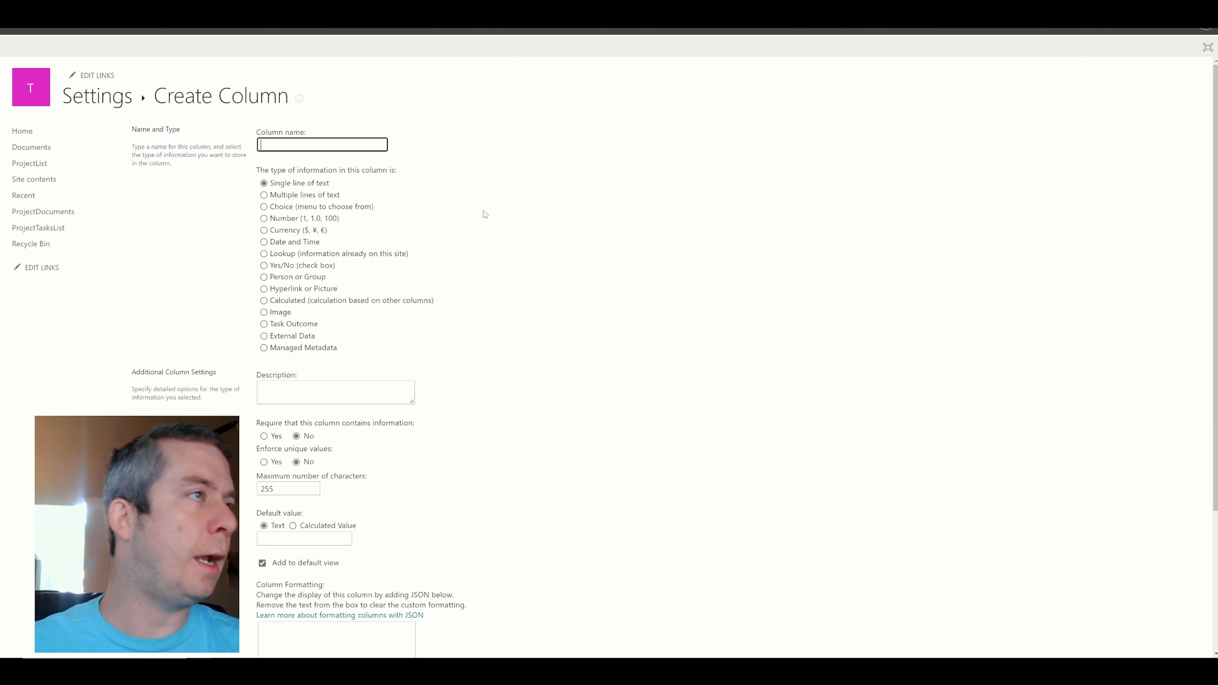
pyautogui.write('TaskStatus')
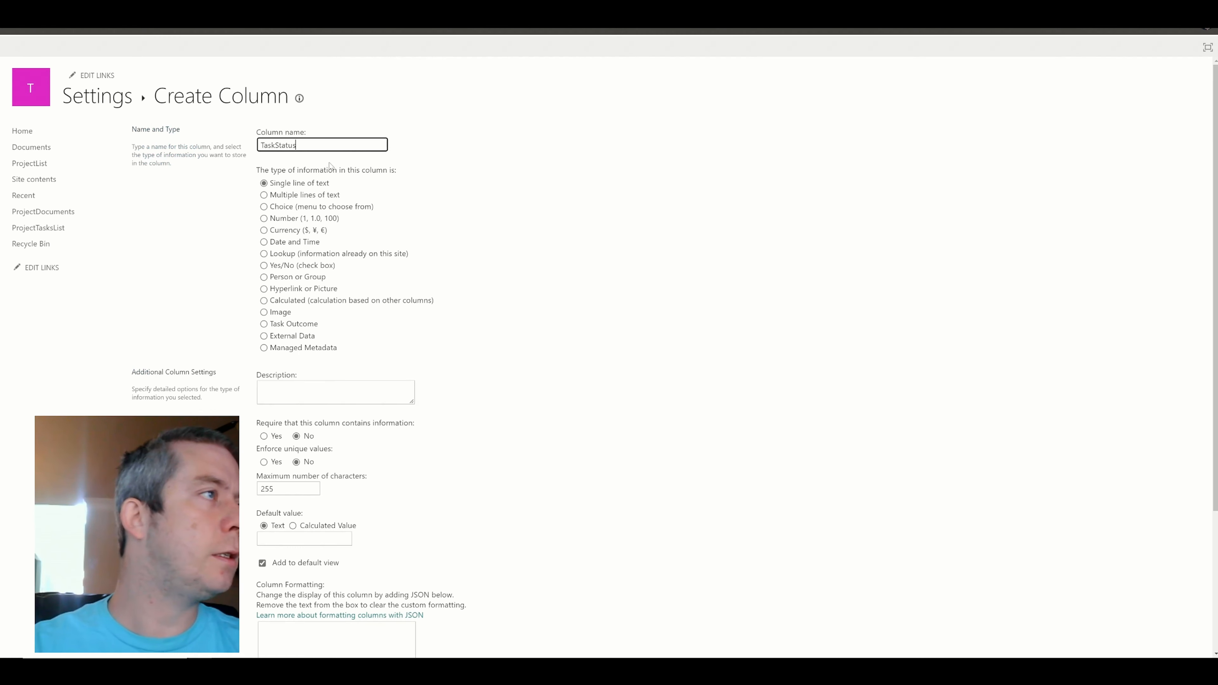
pyautogui.scroll(-4, 335, 173)
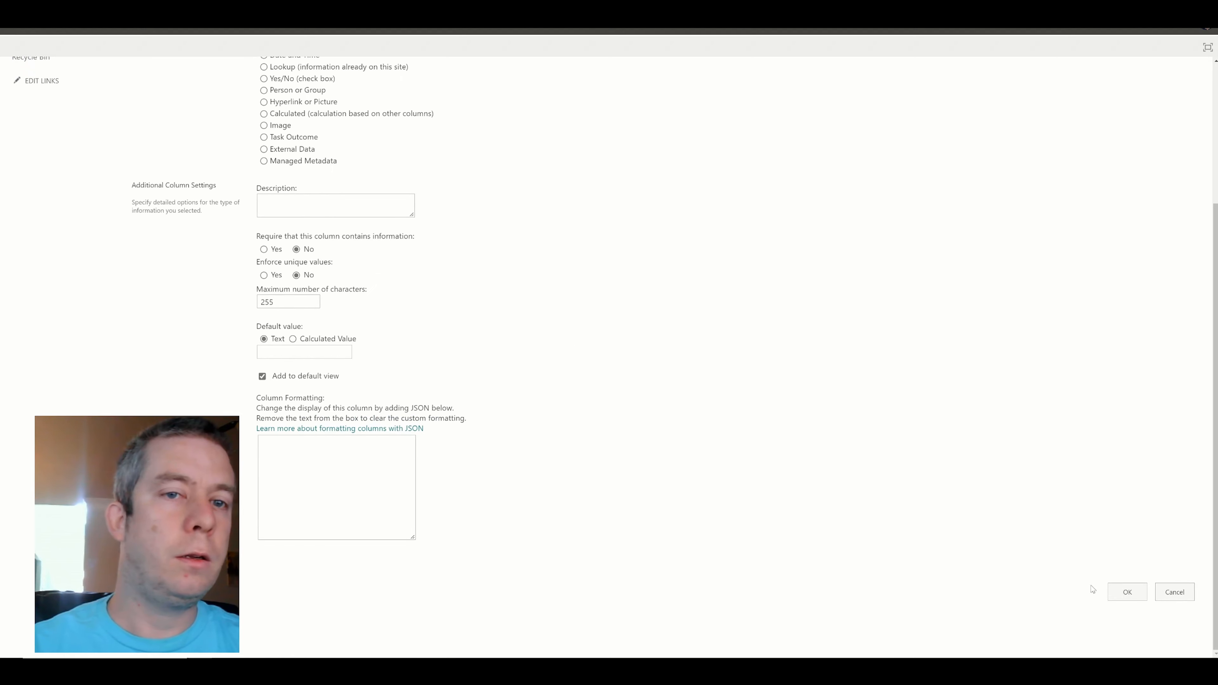
pyautogui.click(1119, 591)
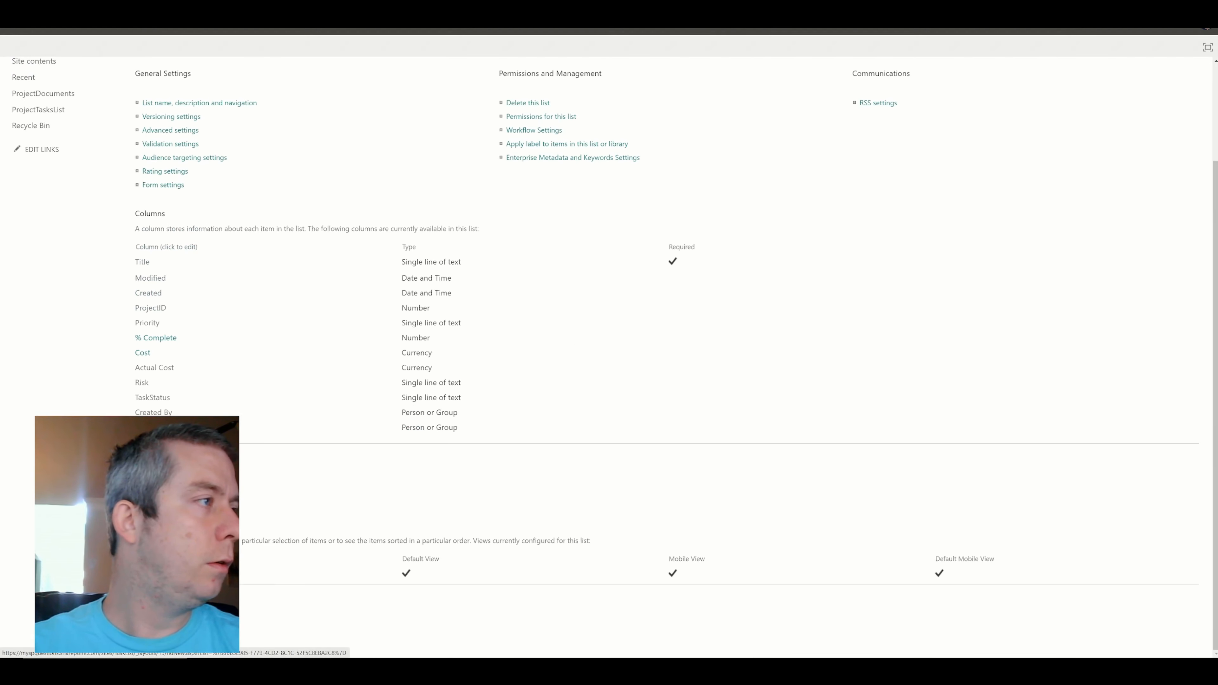
# - Add a Date and Time column named StartDate to ProjectTasksList
pyautogui.click(164, 455)
pyautogui.write('Star')
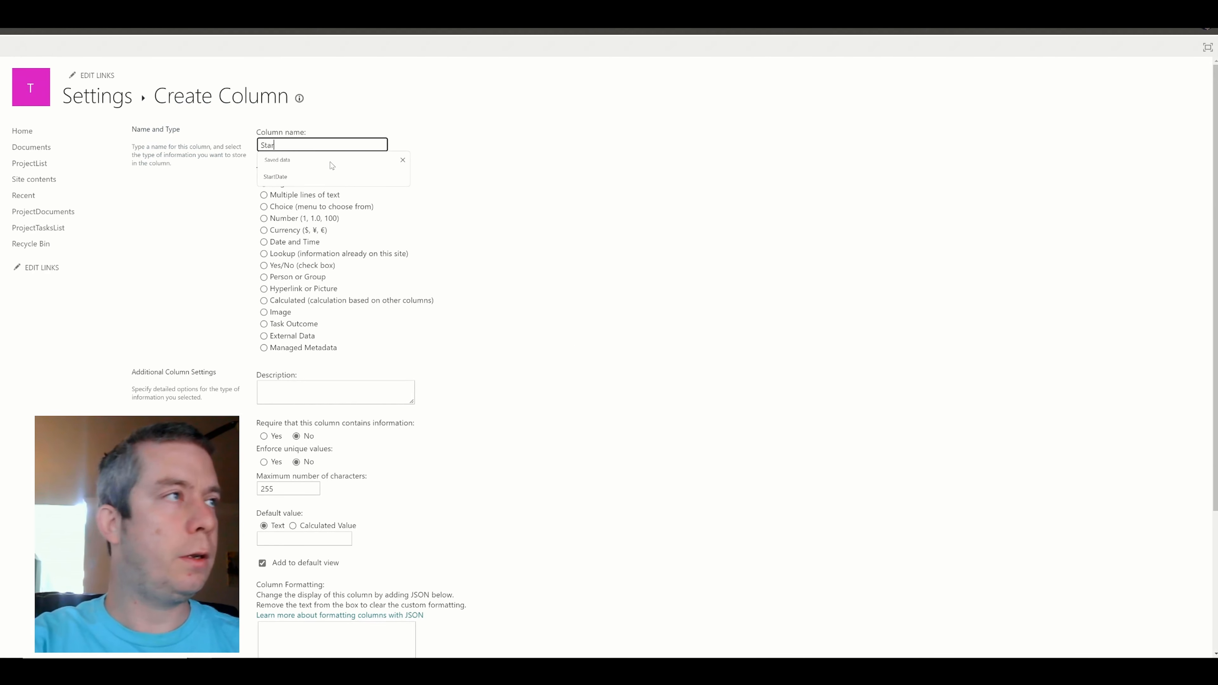
pyautogui.write('t')
pyautogui.click(278, 176)
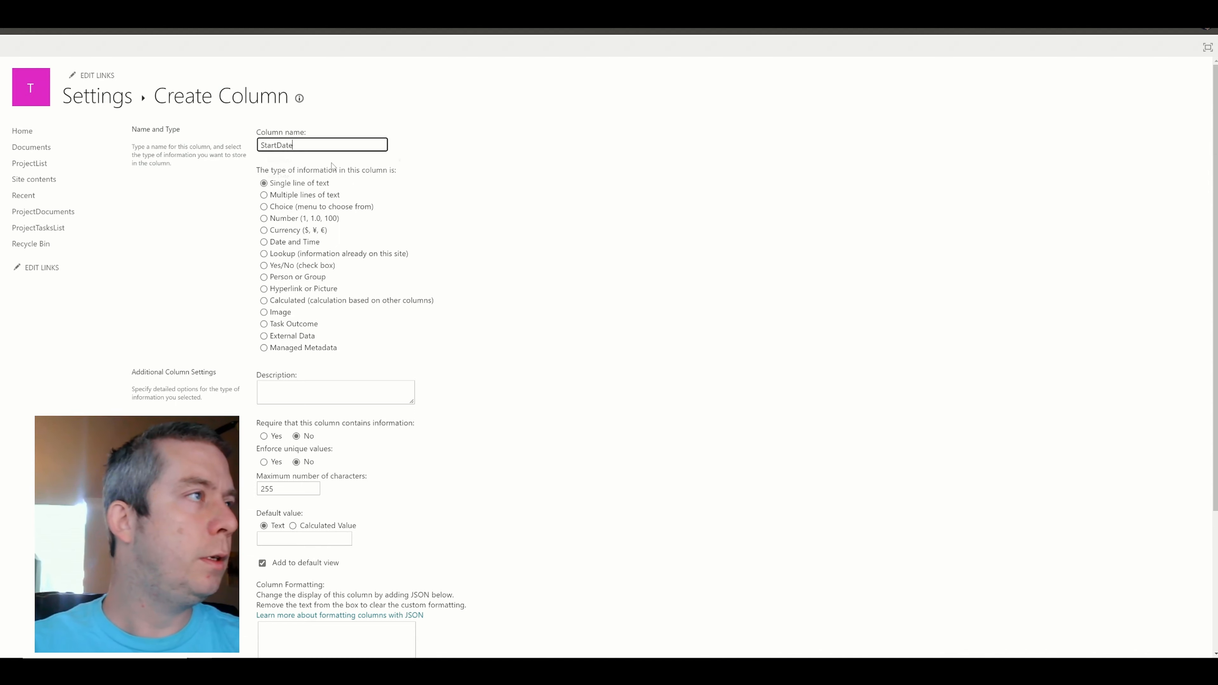
pyautogui.click(283, 242)
pyautogui.scroll(-5, 713, 438)
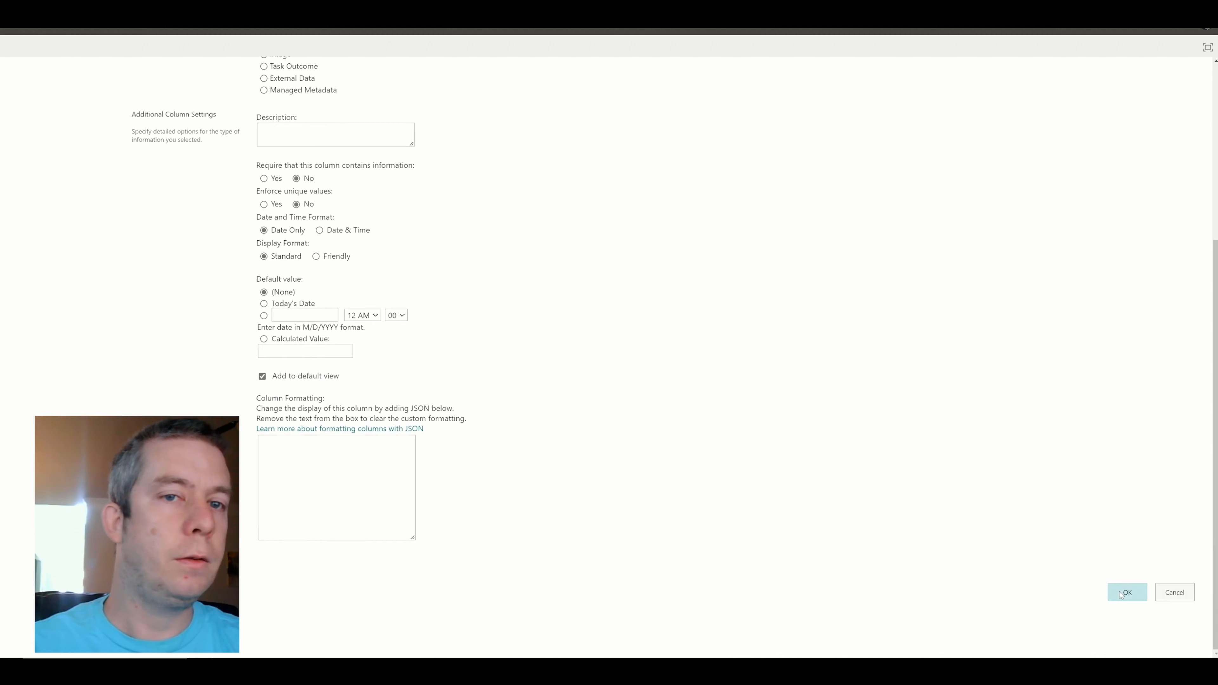
pyautogui.click(1125, 590)
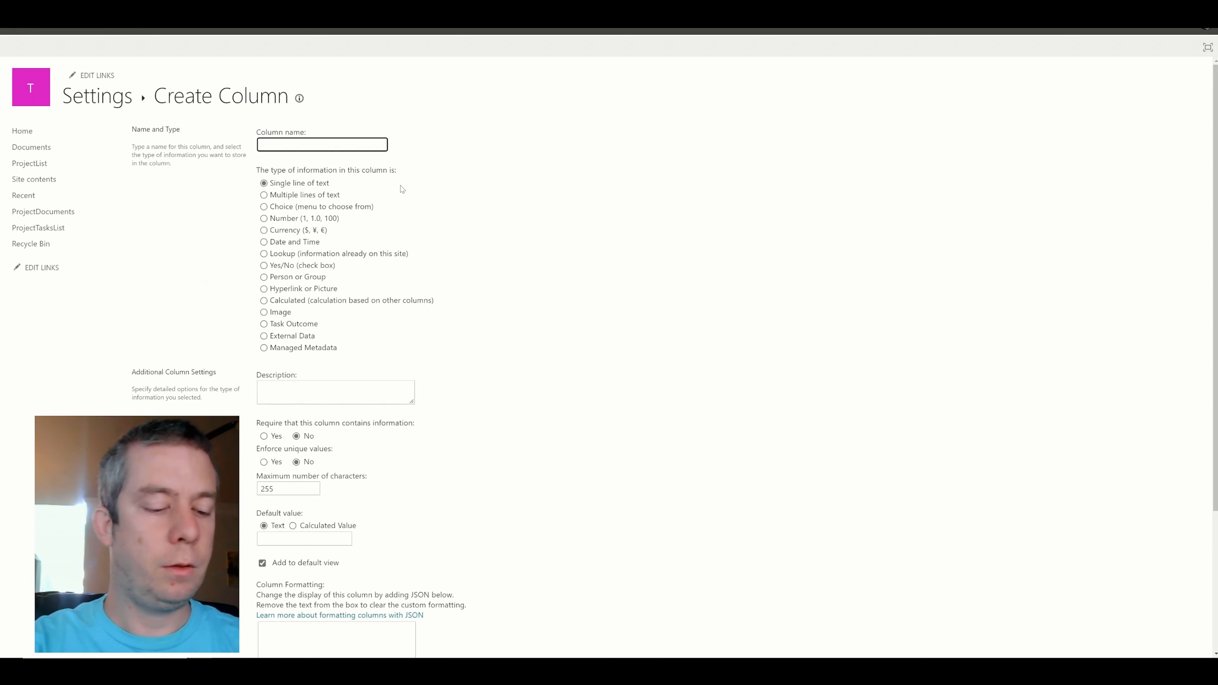
# - Add a Date and Time column named EndDate to ProjectTasksList, and open the list to view its columns
pyautogui.write('EndDate')
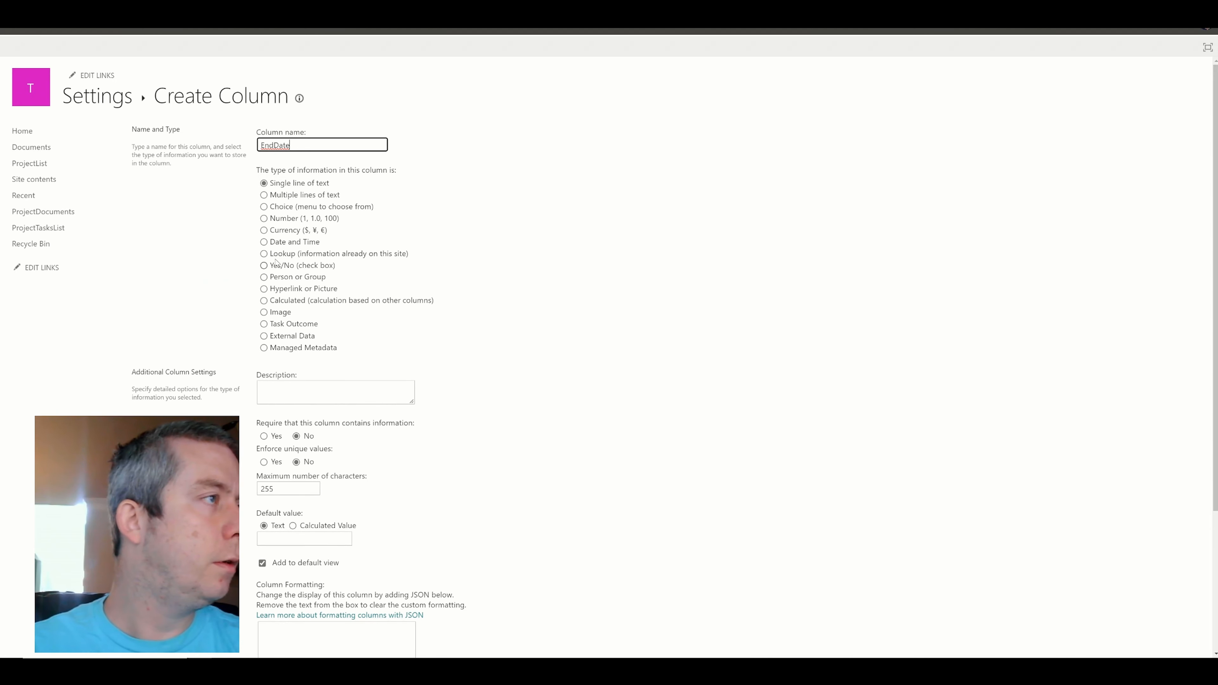
pyautogui.click(294, 242)
pyautogui.scroll(-5, 672, 422)
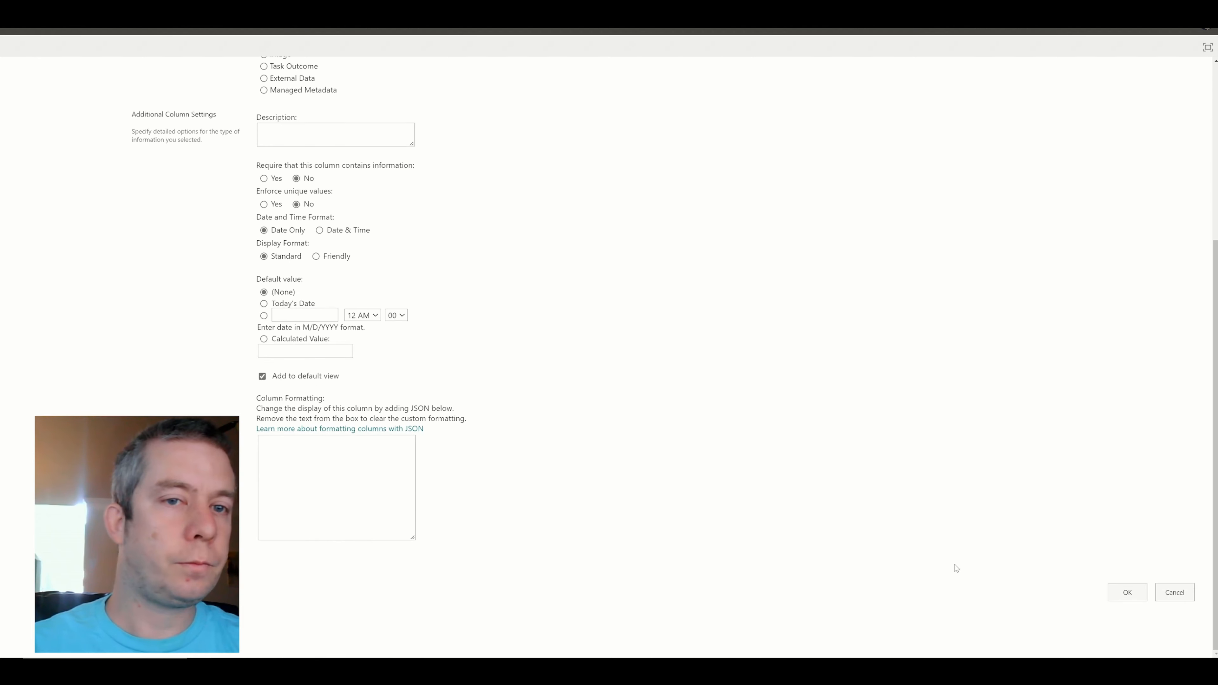
pyautogui.click(1127, 592)
pyautogui.click(123, 98)
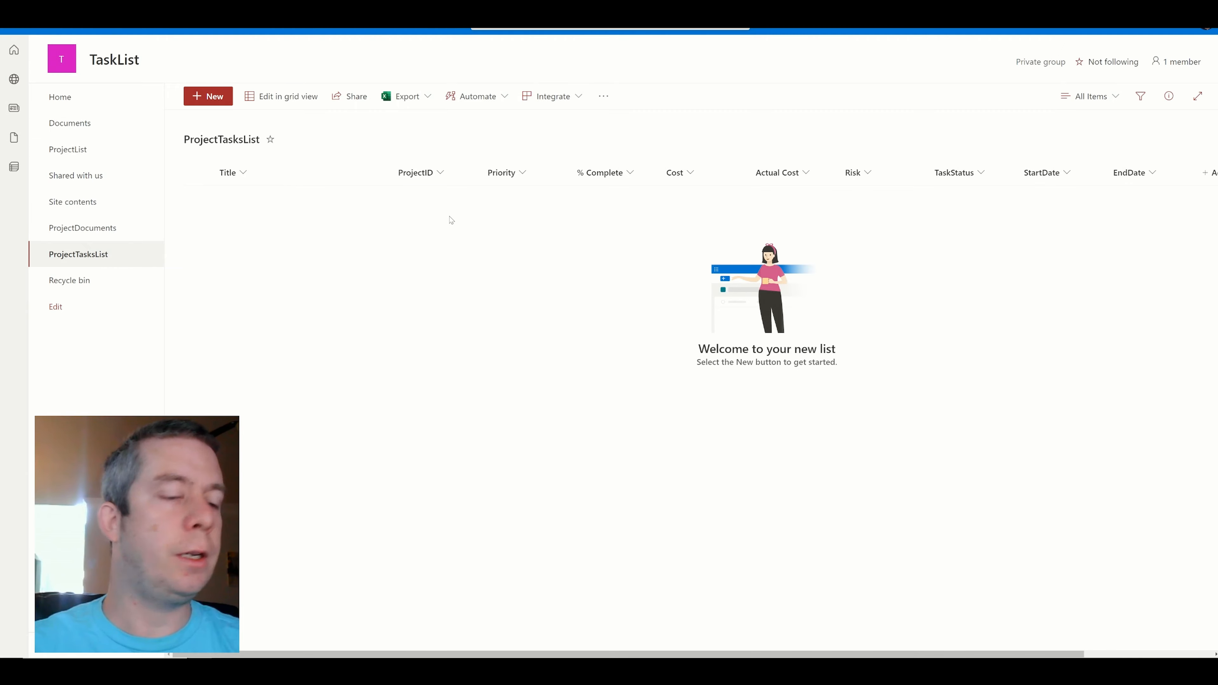
pyautogui.hotkey('ctrl', '-')
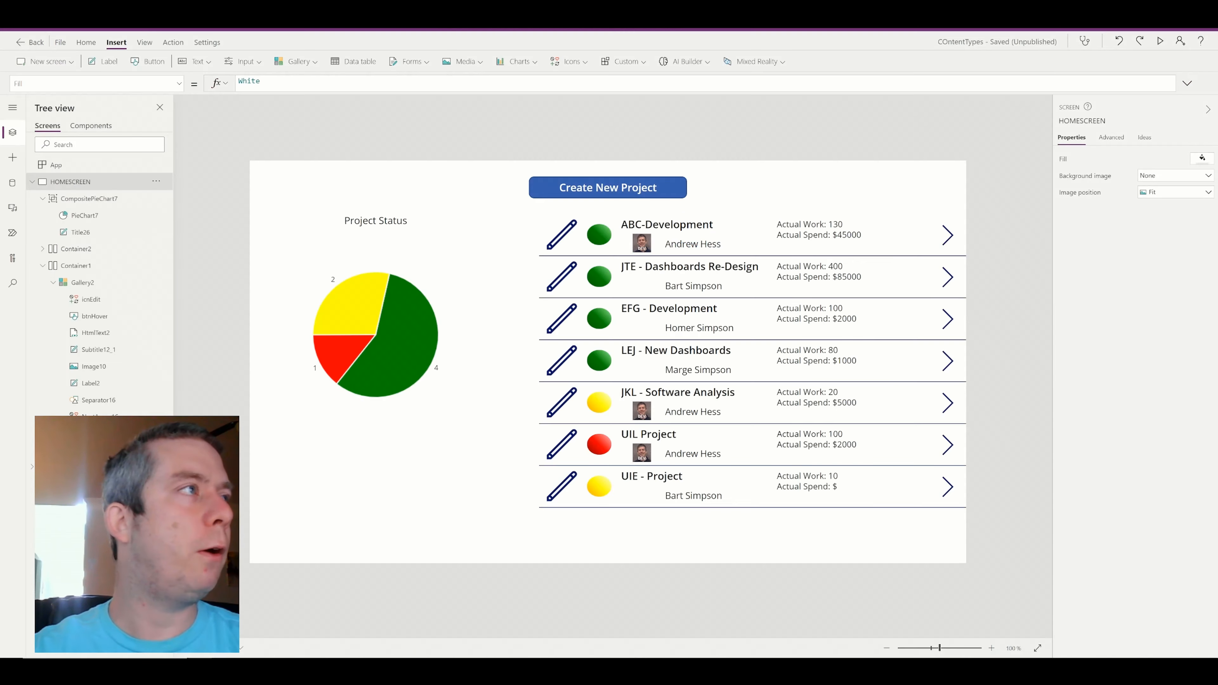
# - In Power Apps Studio, add a blank screen to the app and rename it as TASKLIST
pyautogui.click(32, 182)
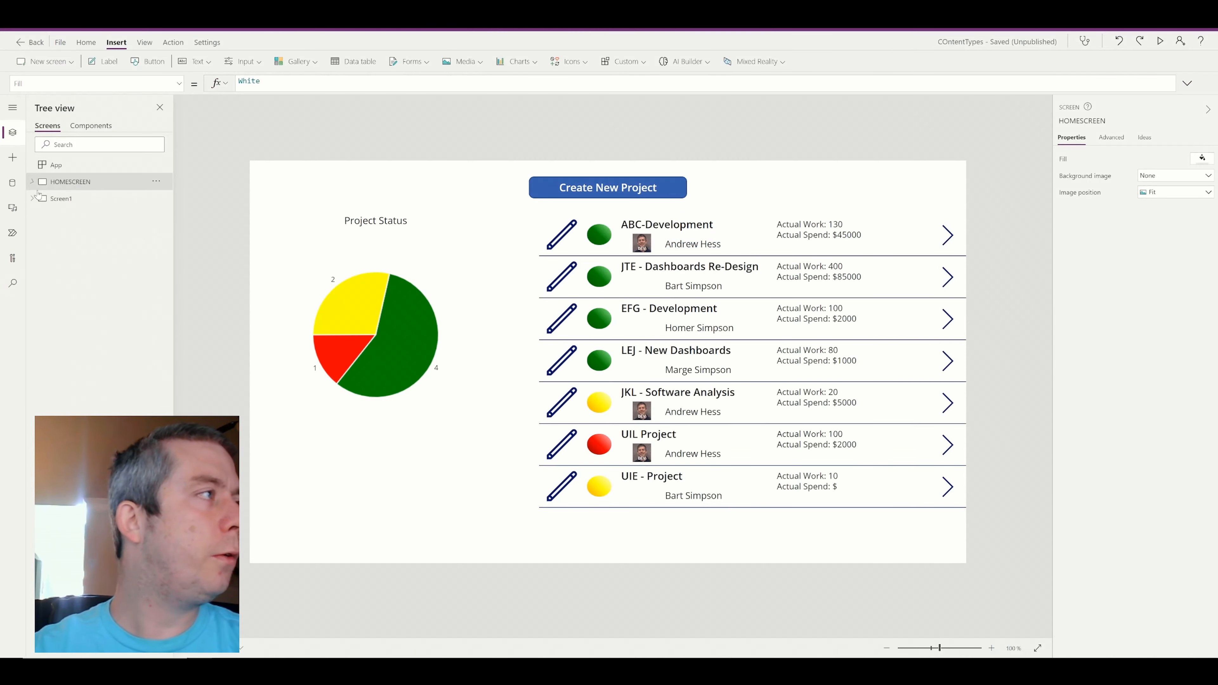
pyautogui.click(47, 62)
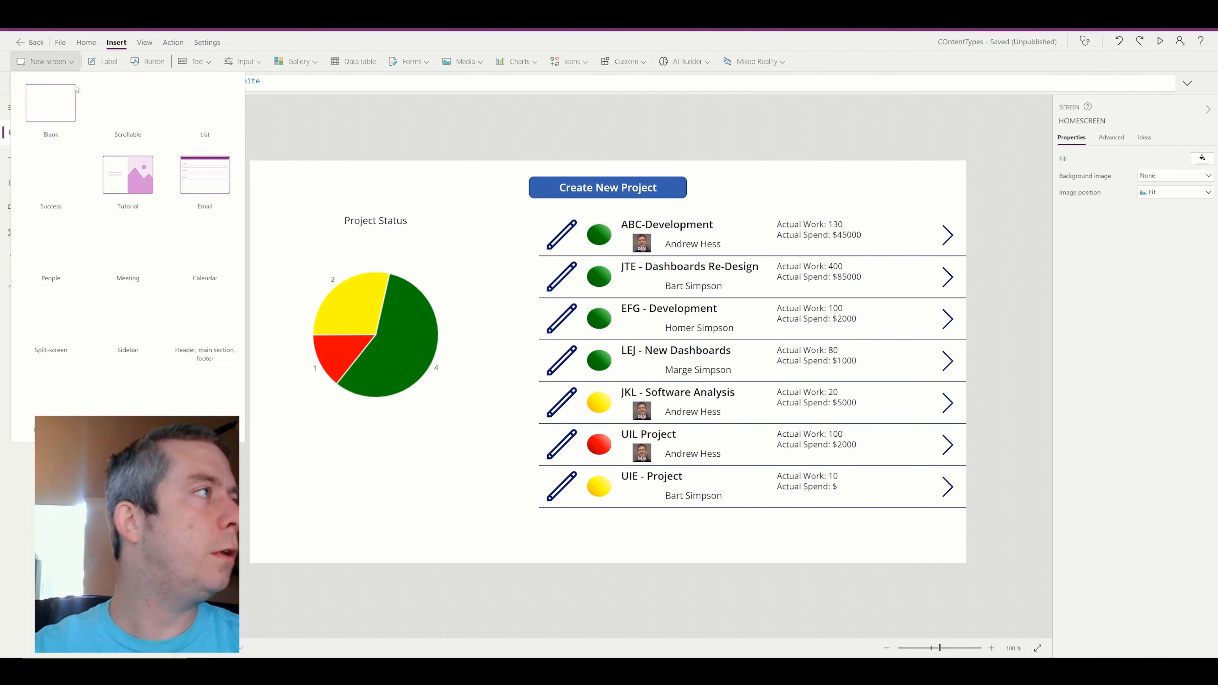
pyautogui.click(51, 126)
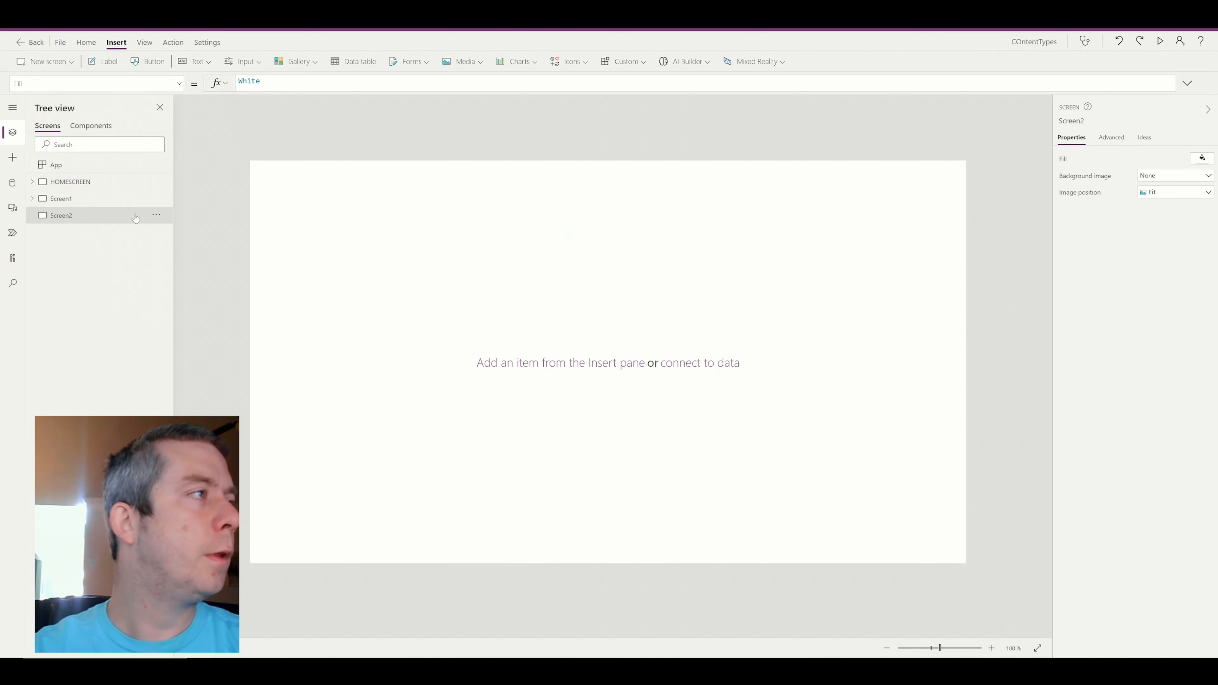
pyautogui.click(156, 218)
pyautogui.click(156, 289)
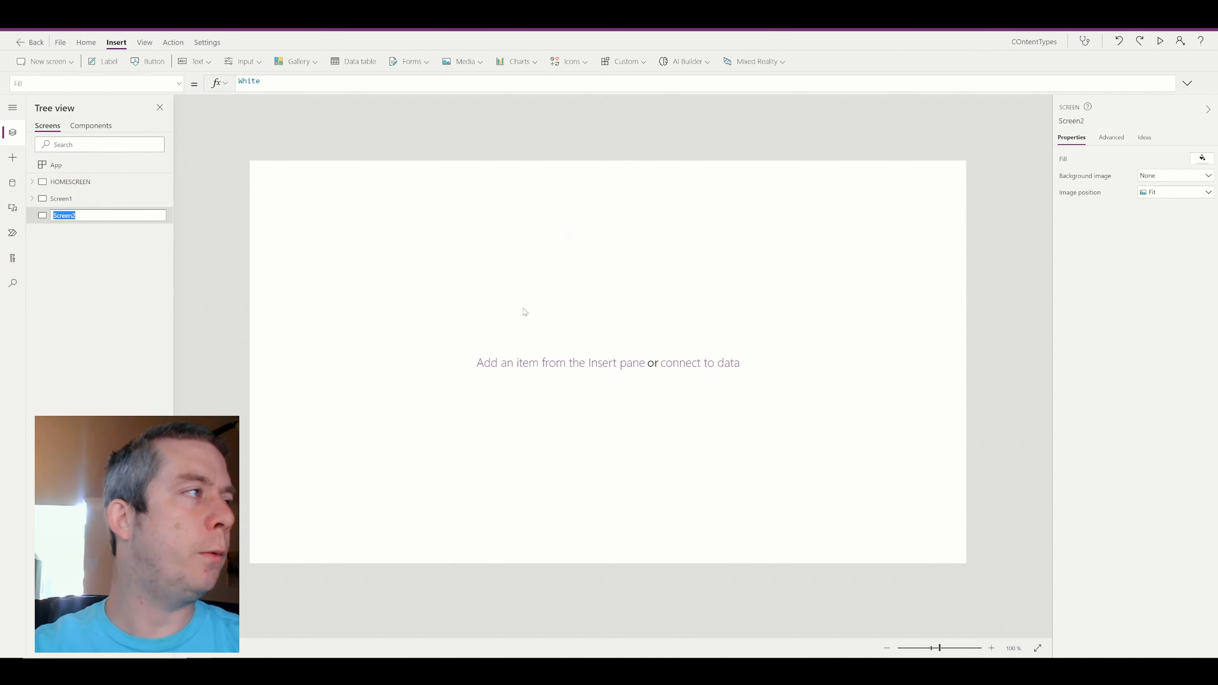
pyautogui.write('TA')
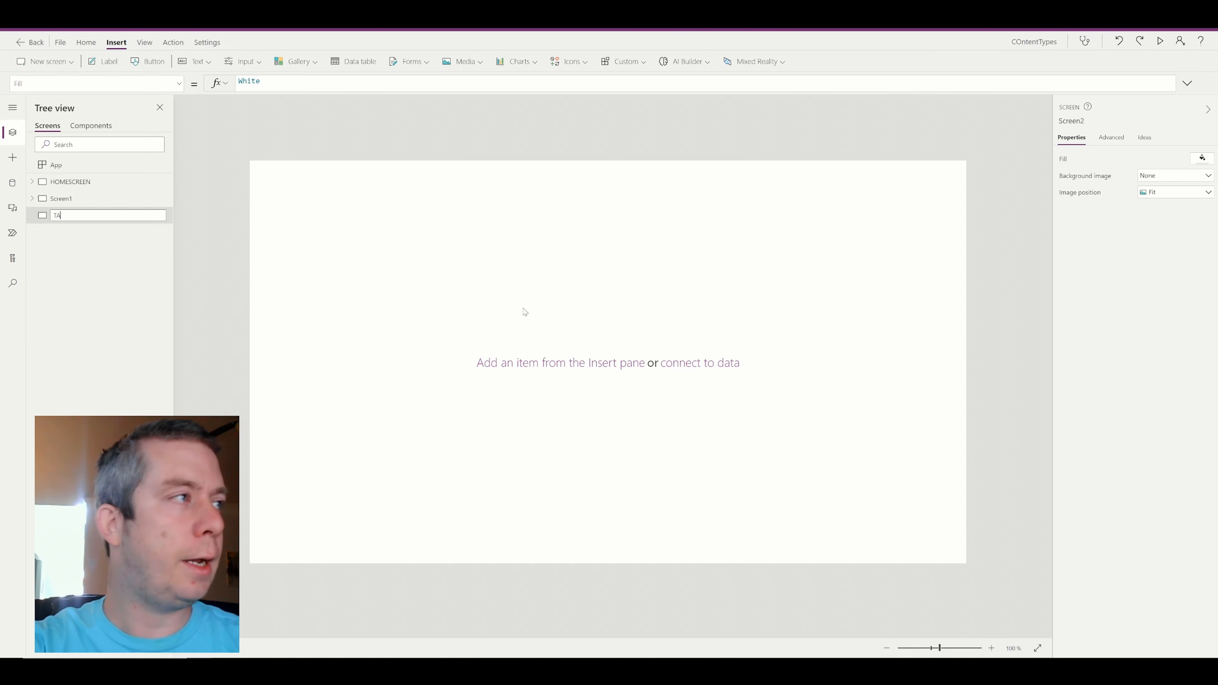
pyautogui.write('SKLIST')
pyautogui.press('Return')
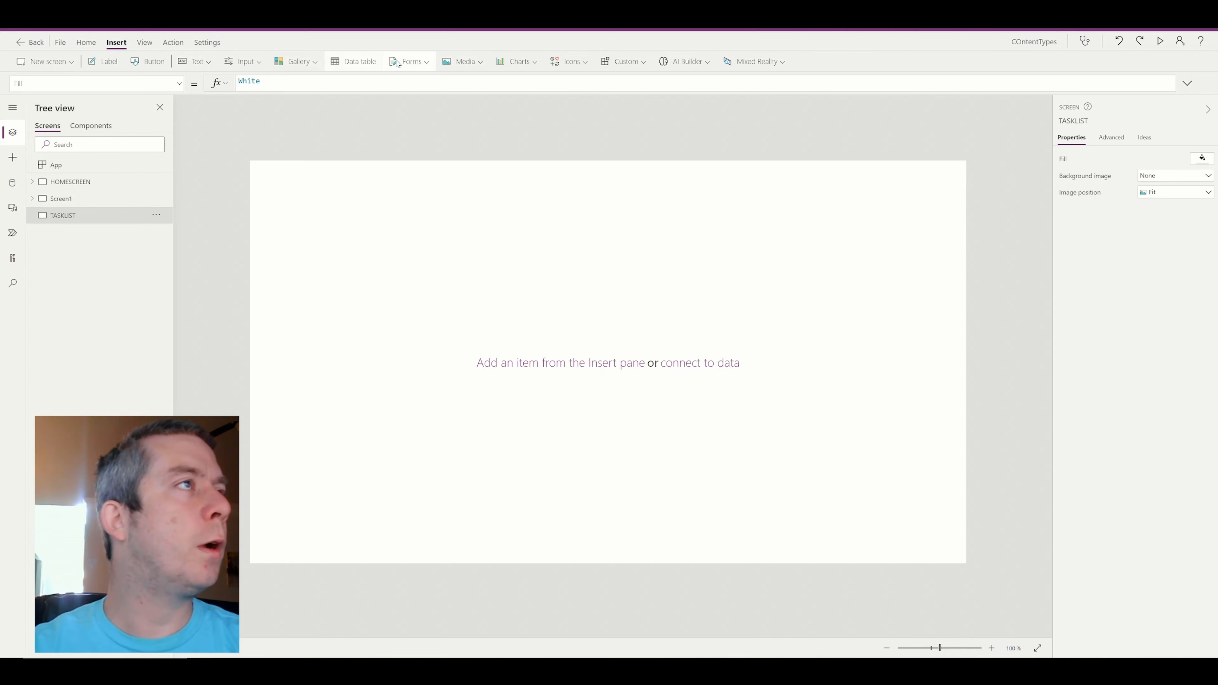
# - Insert a vertical gallery on the TASKLIST screen
pyautogui.click(307, 61)
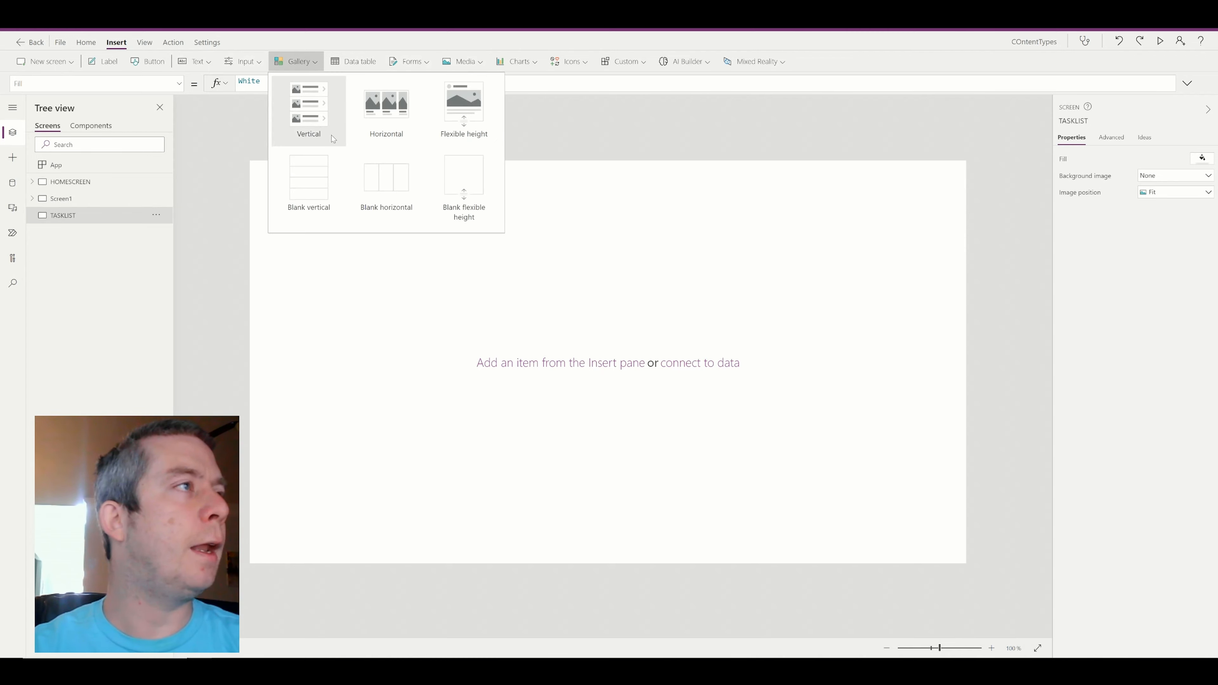
pyautogui.click(312, 112)
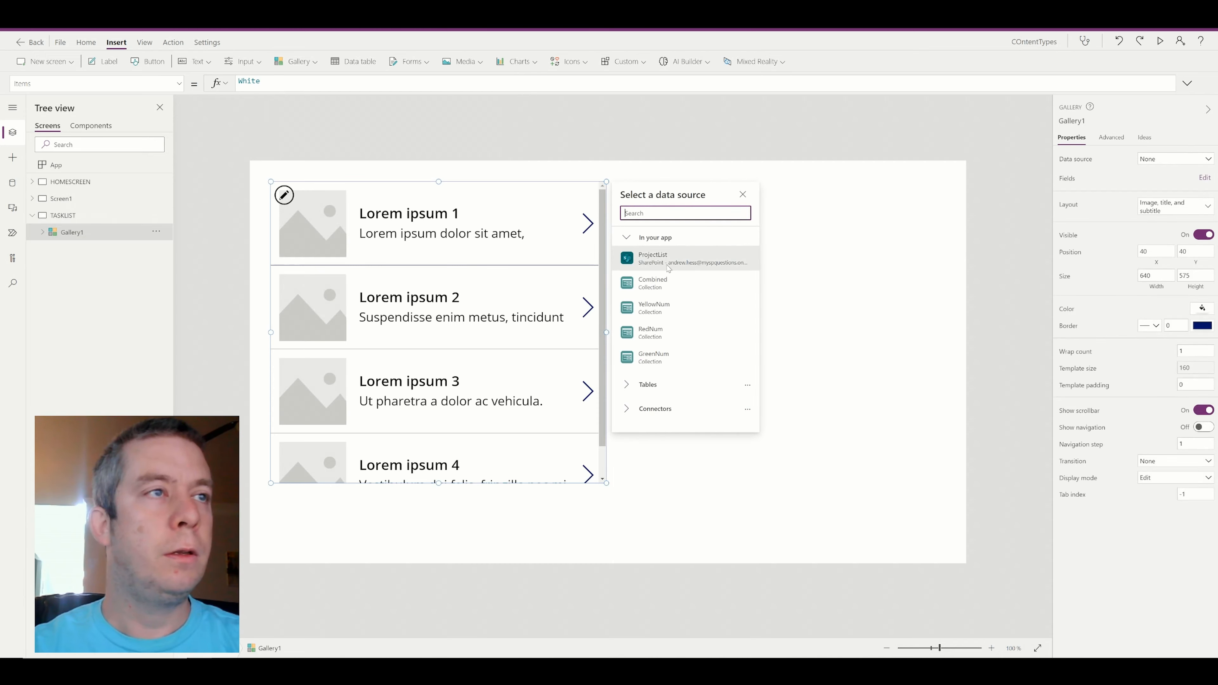
pyautogui.moveTo(686, 264)
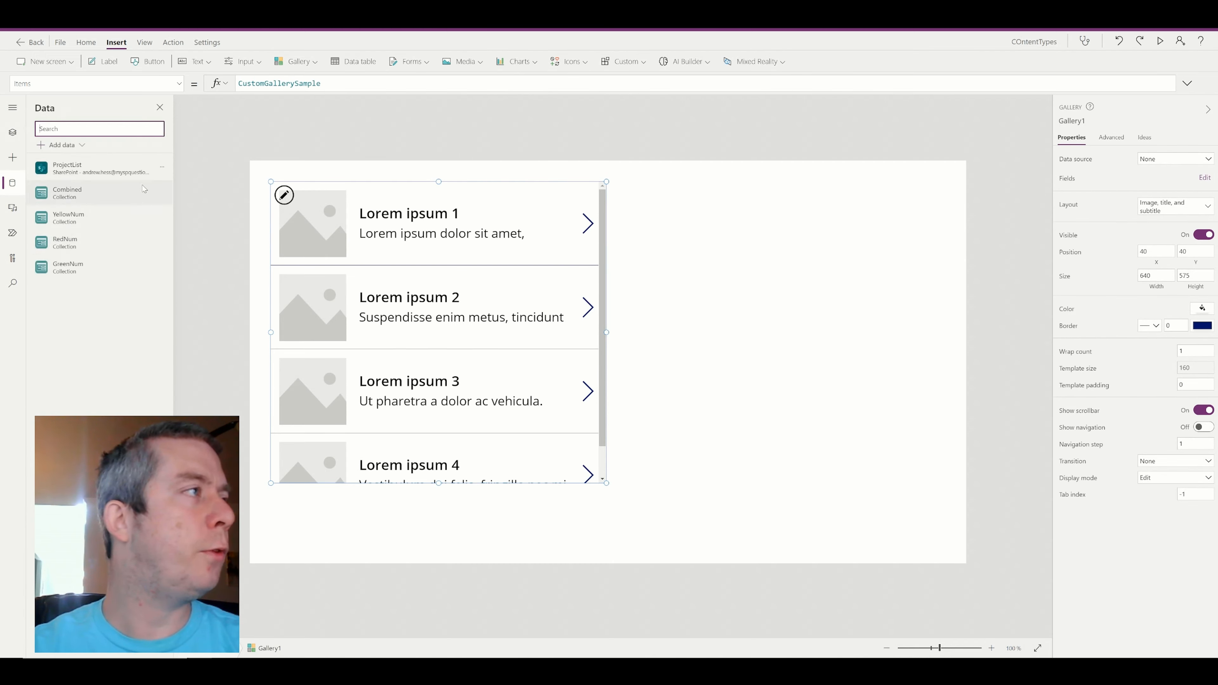
# - Add the SharePoint list ProjectTasksList to the app as a data source through the existing SharePoint connection
pyautogui.moveTo(86, 164)
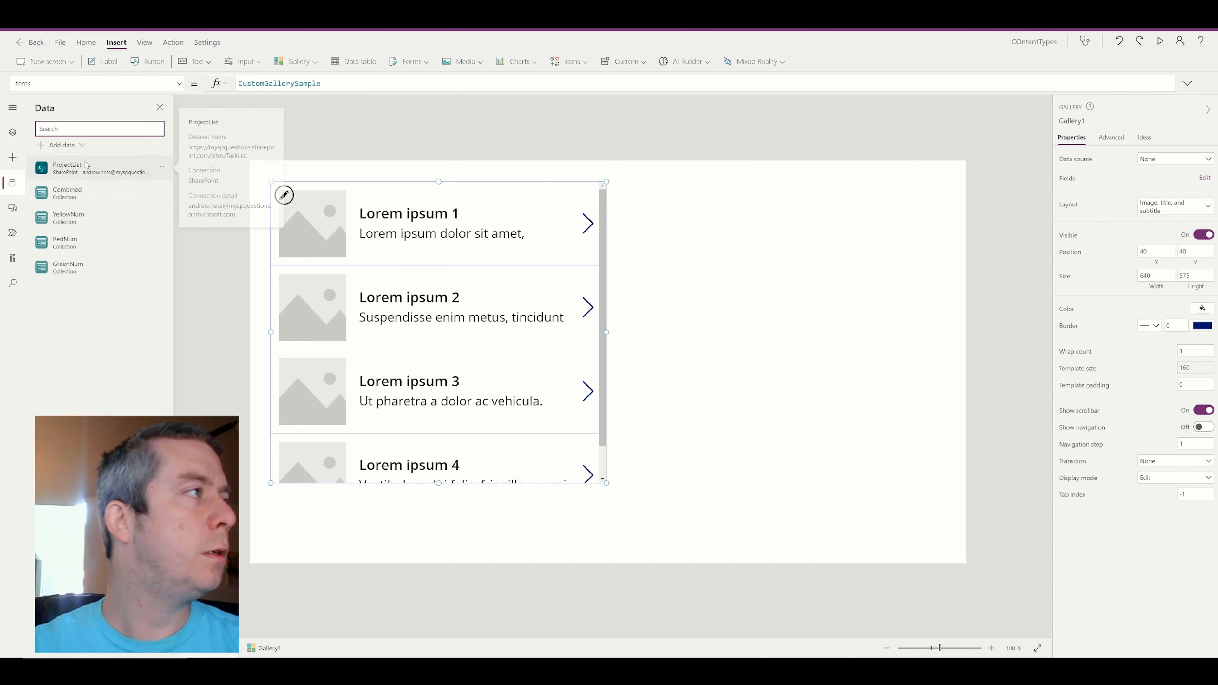
pyautogui.click(59, 145)
pyautogui.write('sha')
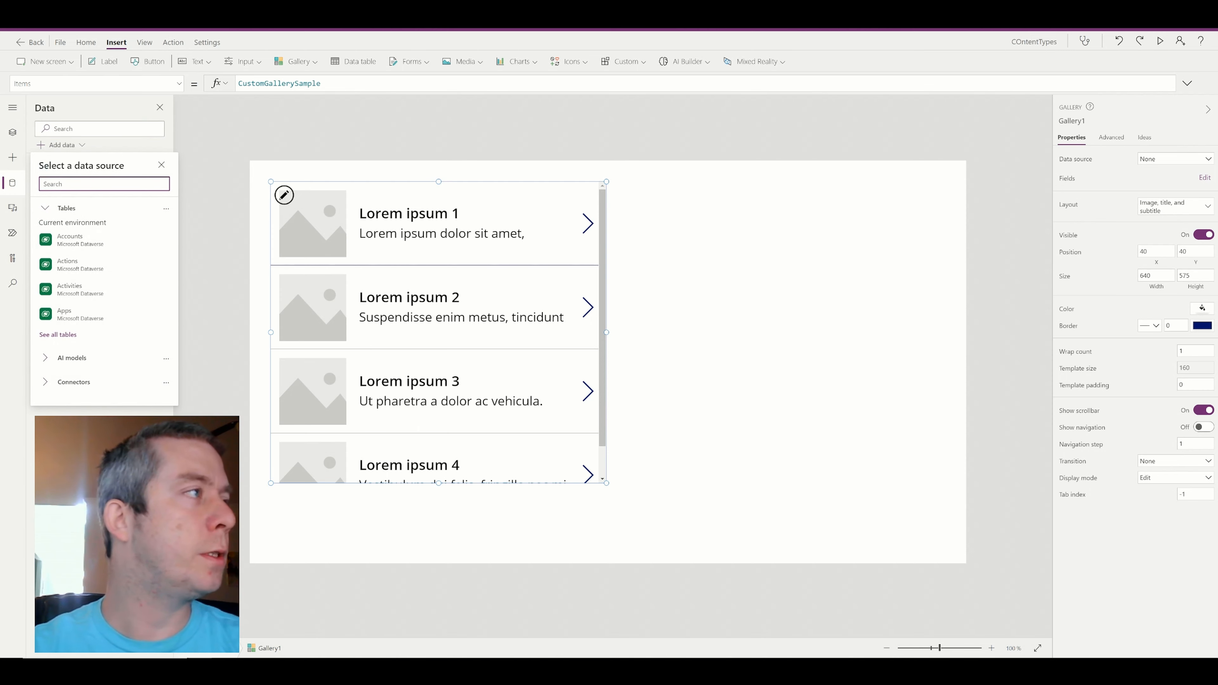
pyautogui.write('repoint')
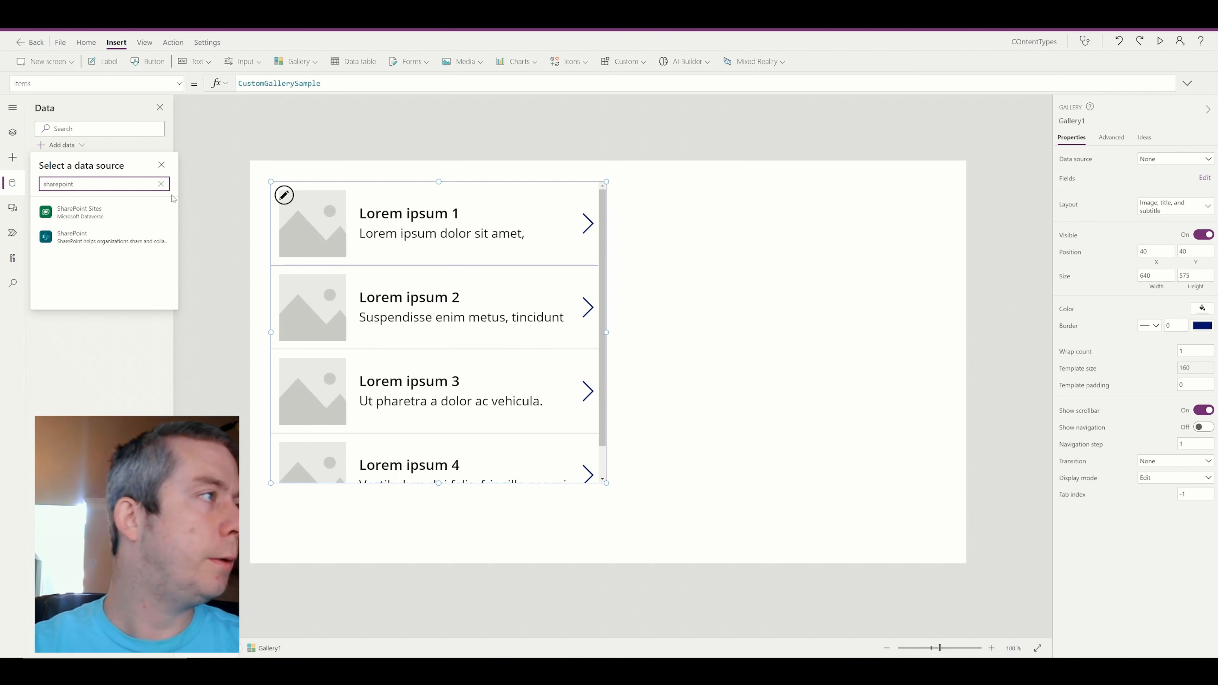
pyautogui.click(143, 240)
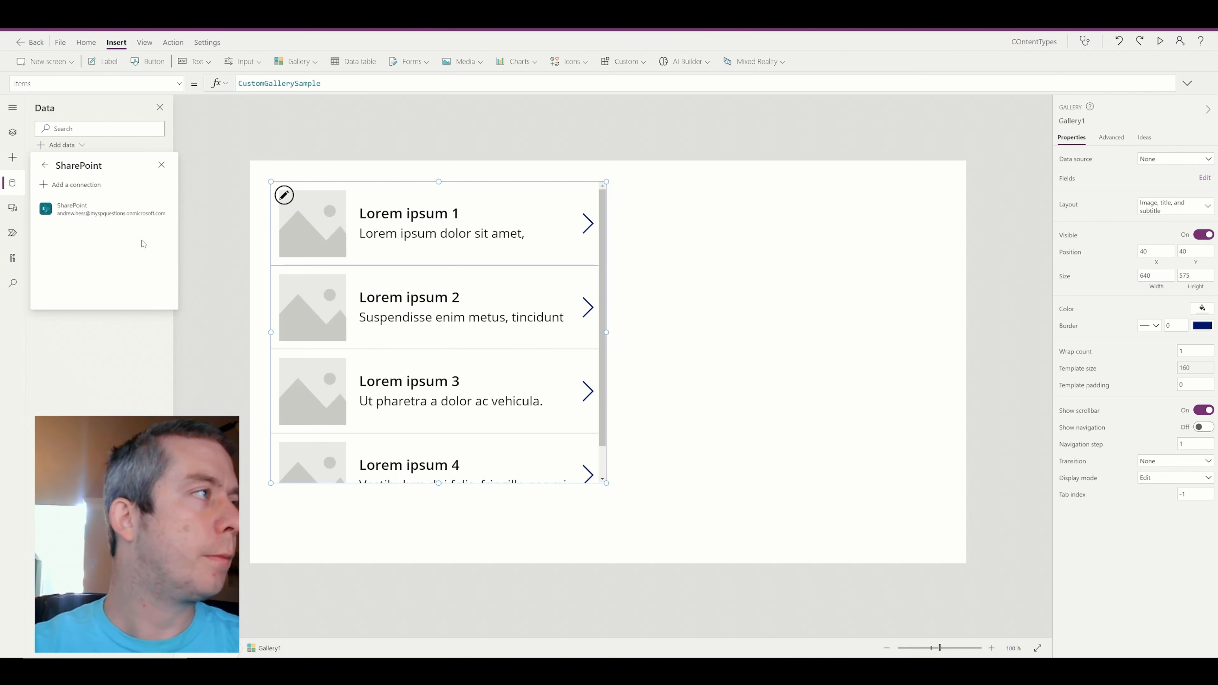
pyautogui.click(81, 212)
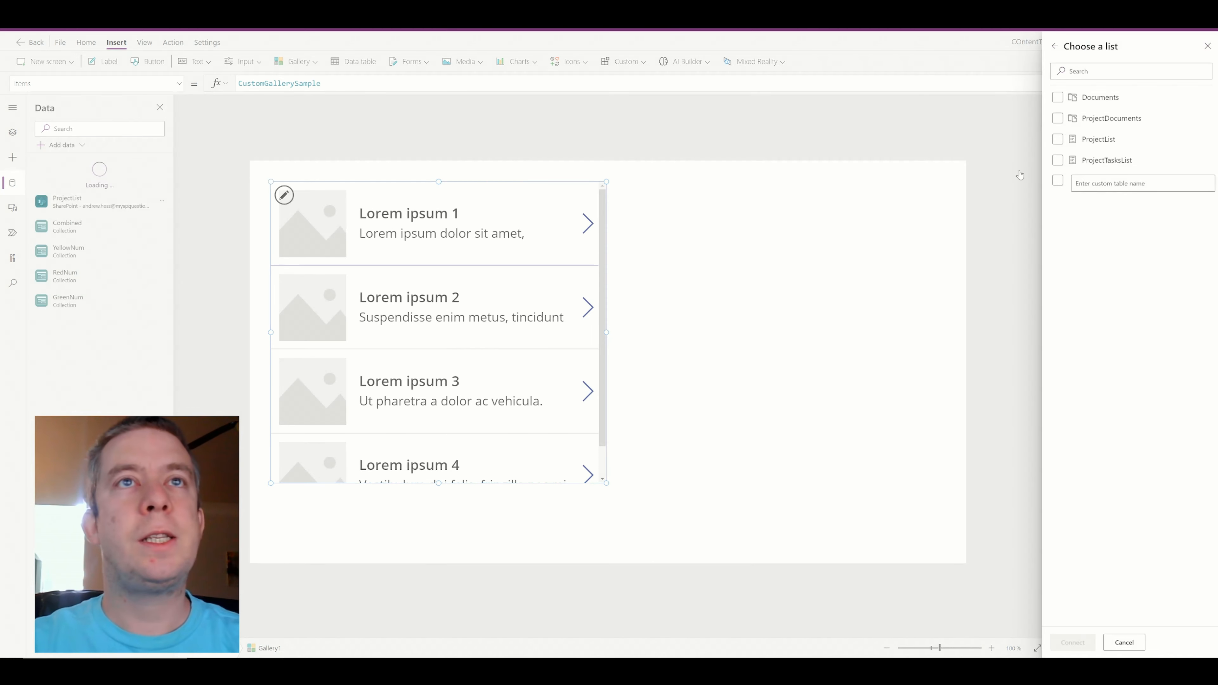
pyautogui.click(1057, 160)
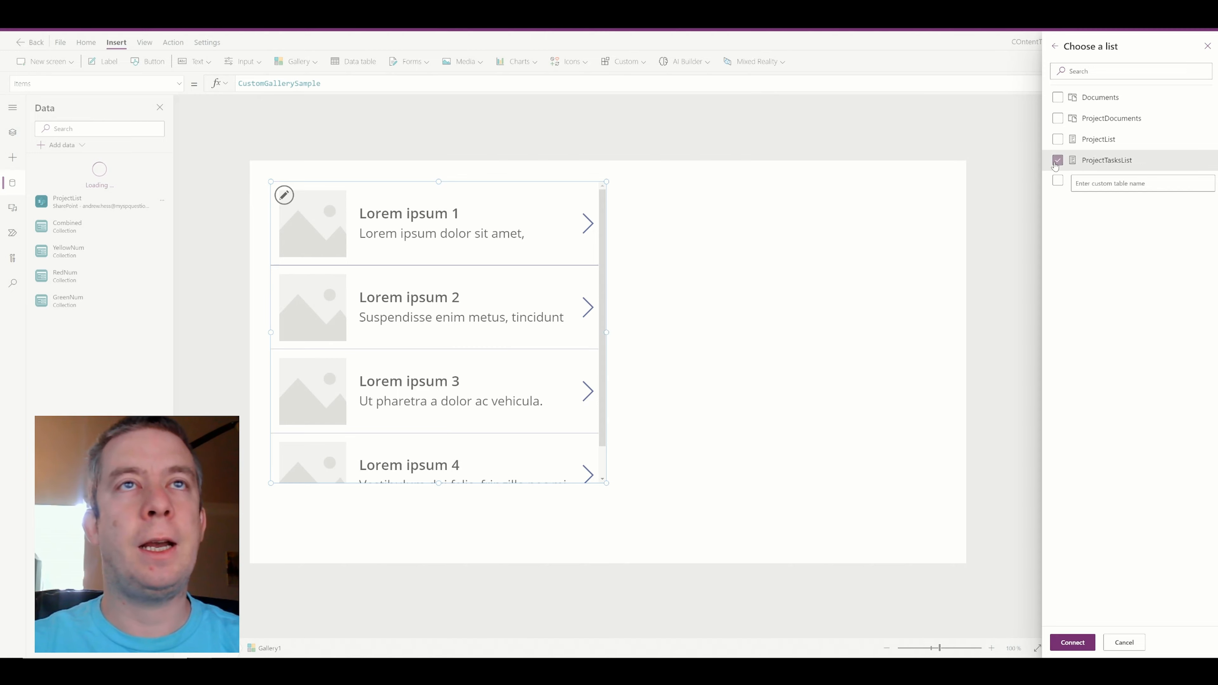
pyautogui.click(1069, 642)
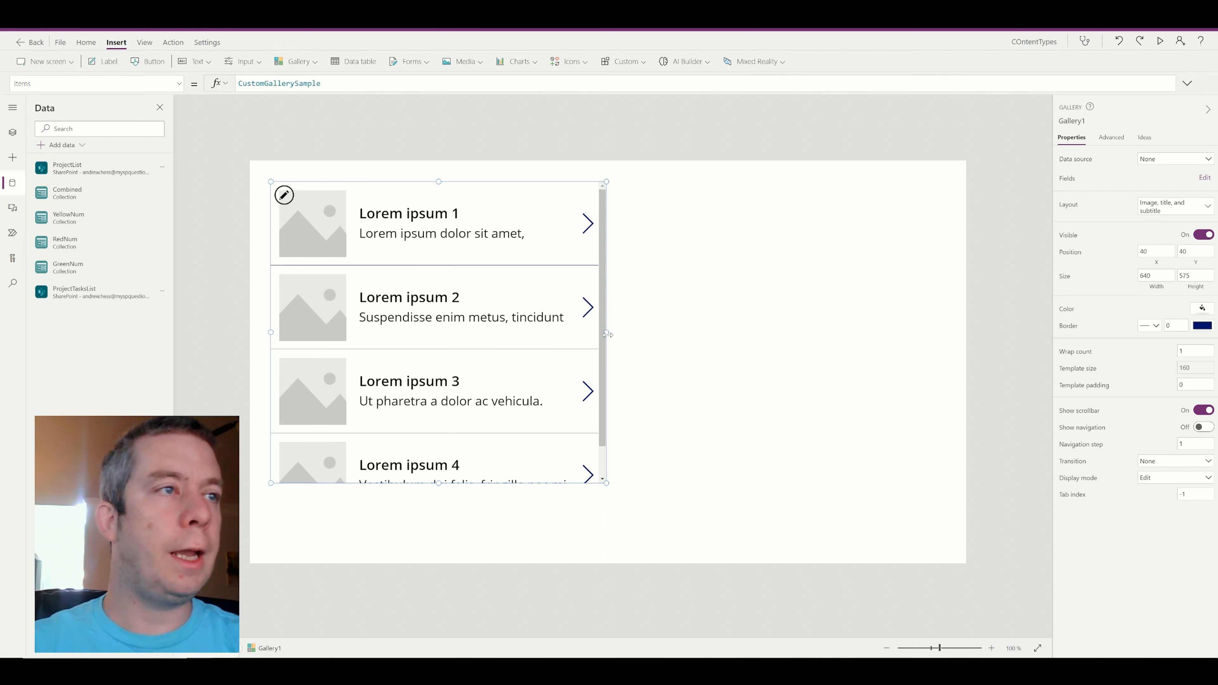
# - Widen the gallery to 1232 and connect it to the ProjectTasksList data source
pyautogui.moveTo(606, 334); pyautogui.dragTo(917, 335)
pyautogui.click(1161, 160)
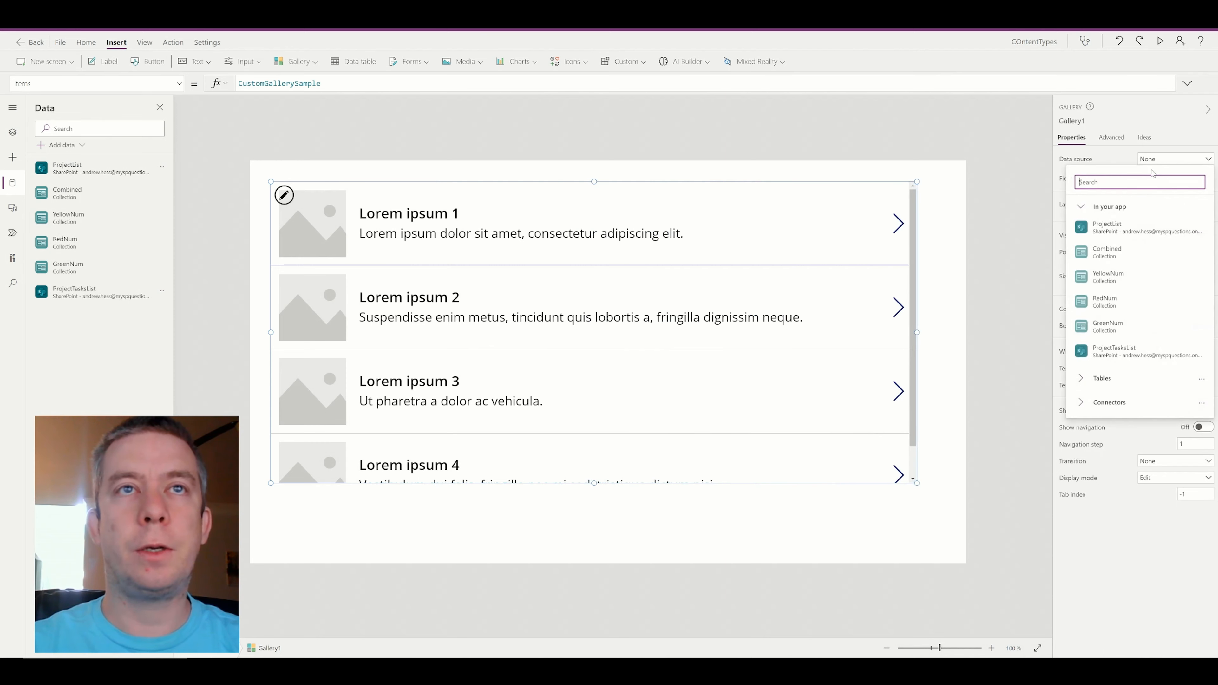
pyautogui.click(1106, 356)
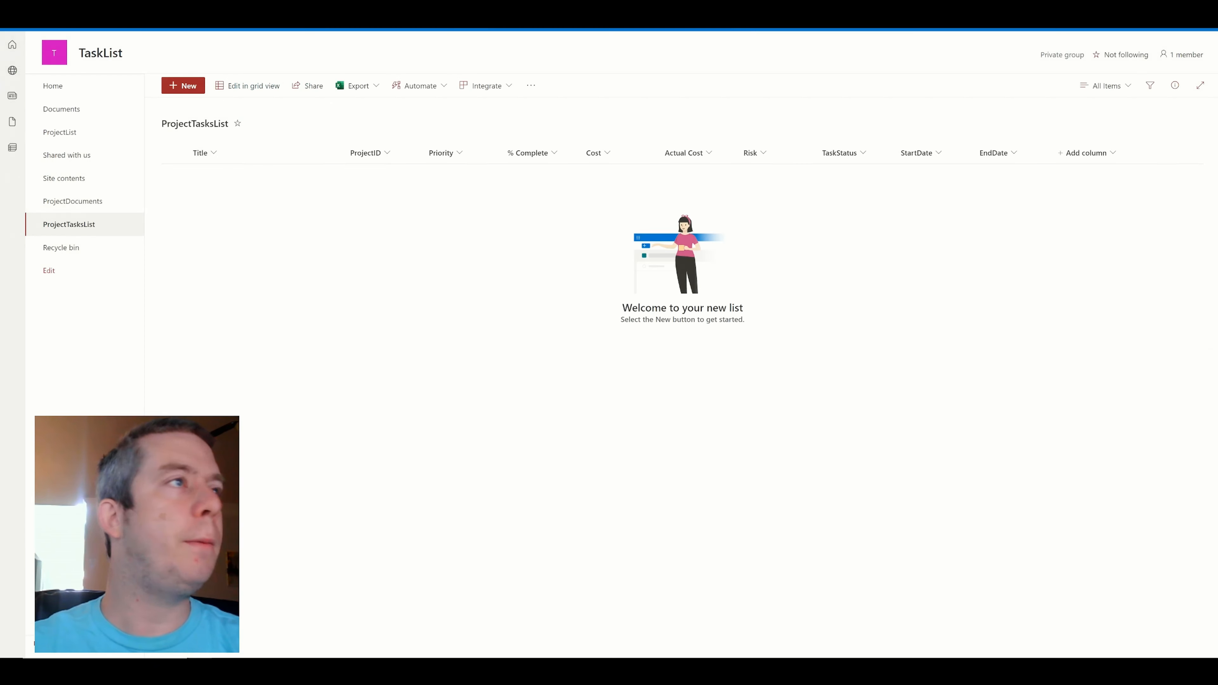
# - Start a new ProjectTasksList item with Title Test Task, ProjectID 3, % Complete 50 and Cost 1000
pyautogui.click(167, 92)
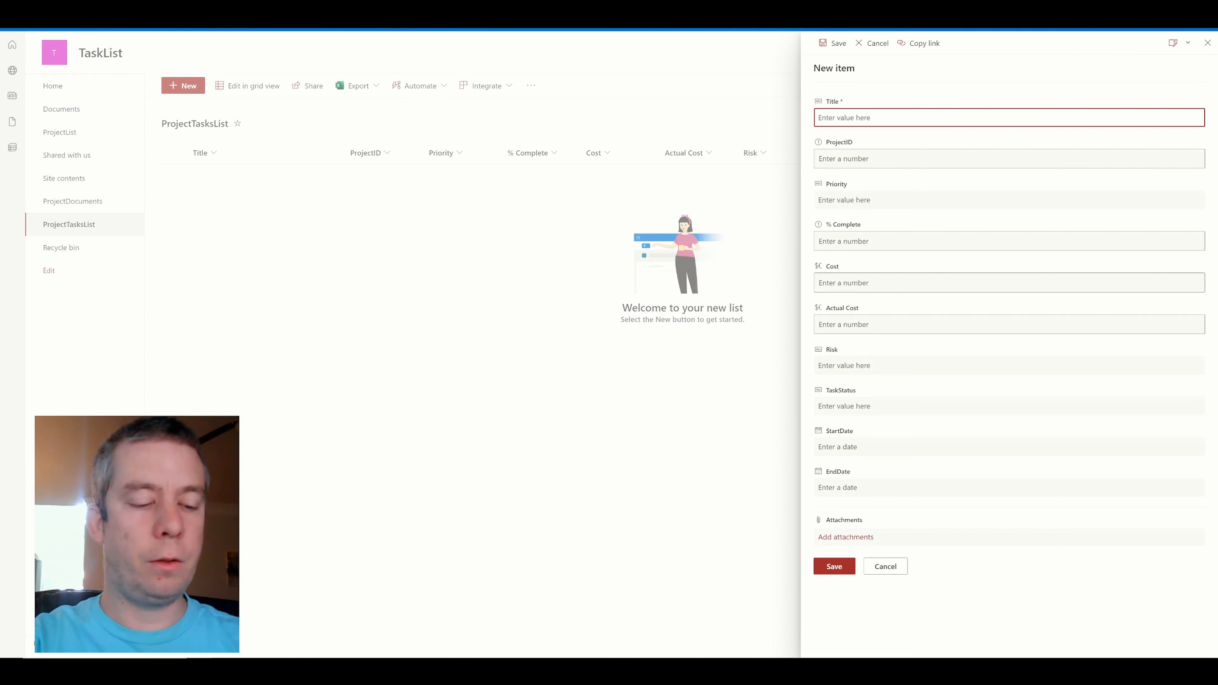
pyautogui.write('Test Task')
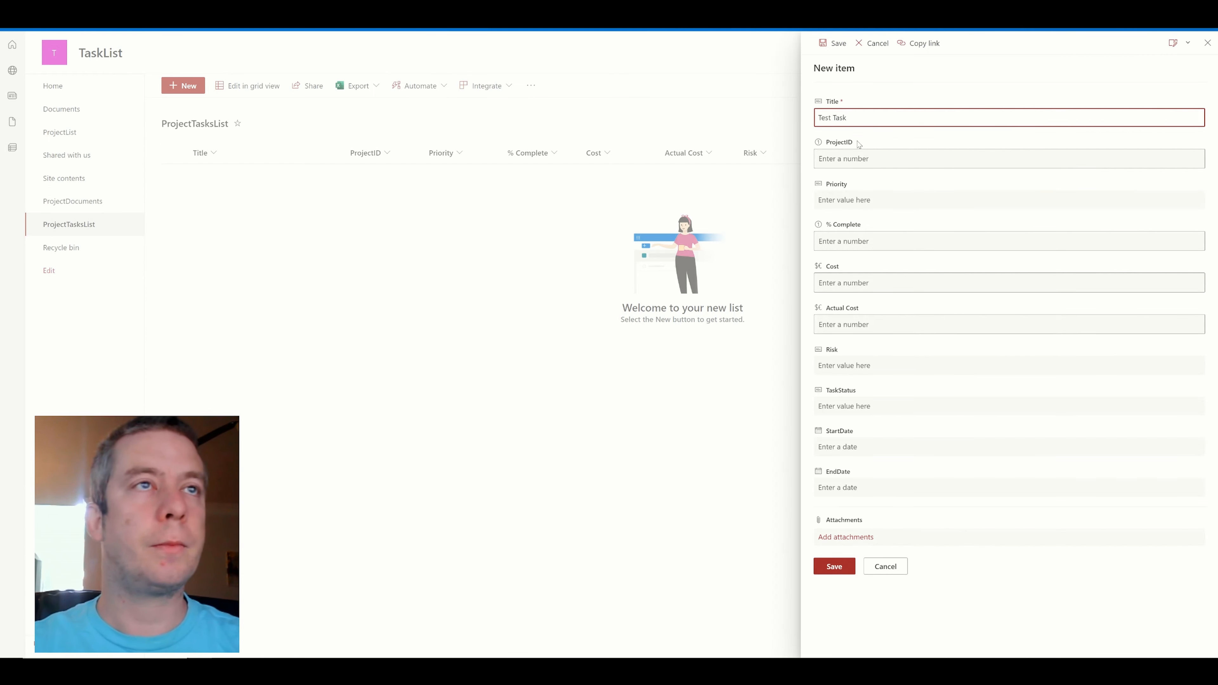
pyautogui.click(860, 156)
pyautogui.write('3')
pyautogui.press('Tab')
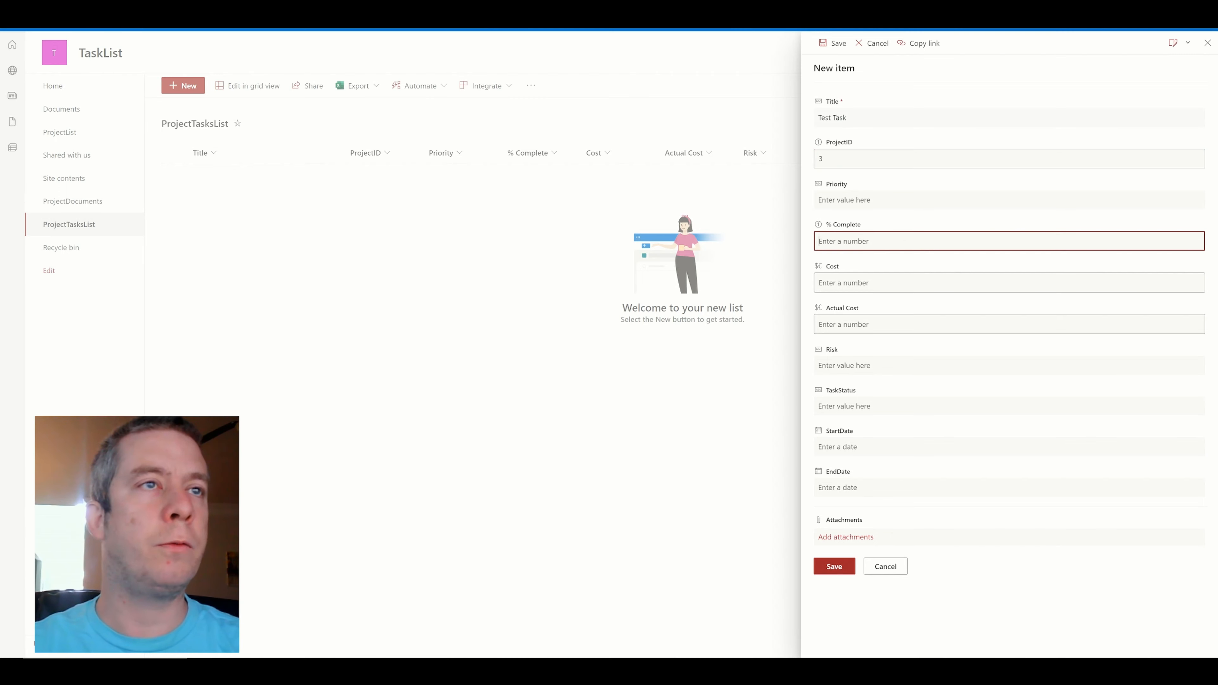
pyautogui.write('50')
pyautogui.press('Tab')
pyautogui.write('10')
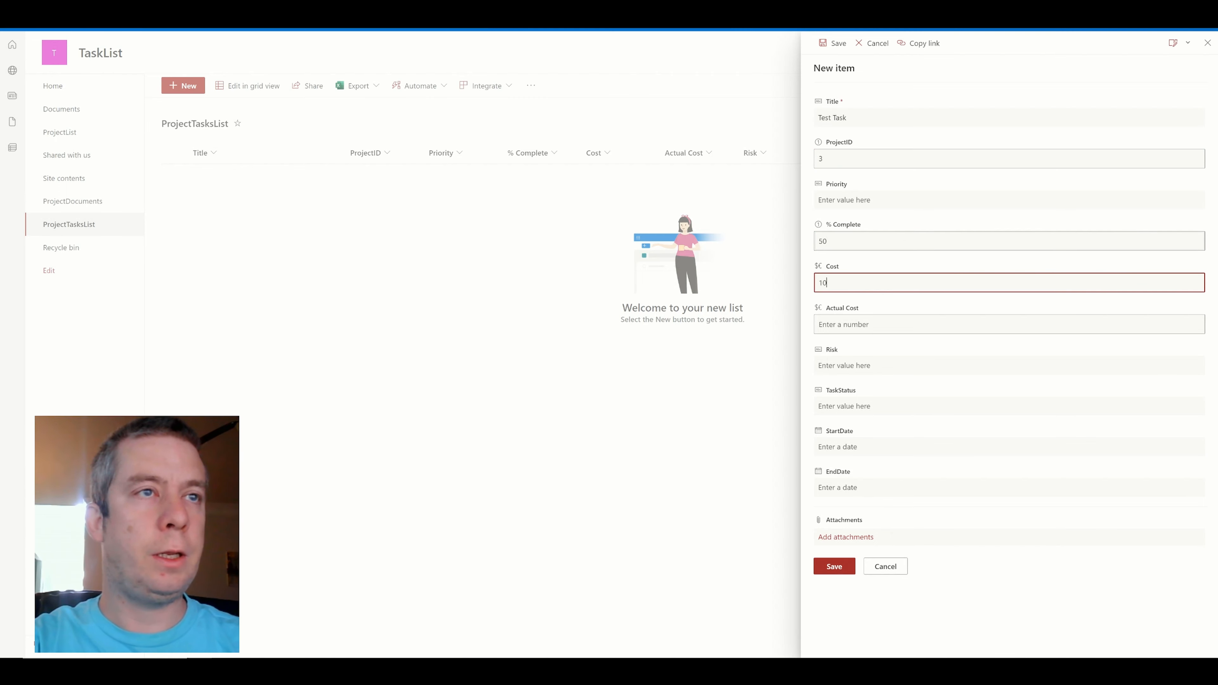
pyautogui.press('Tab')
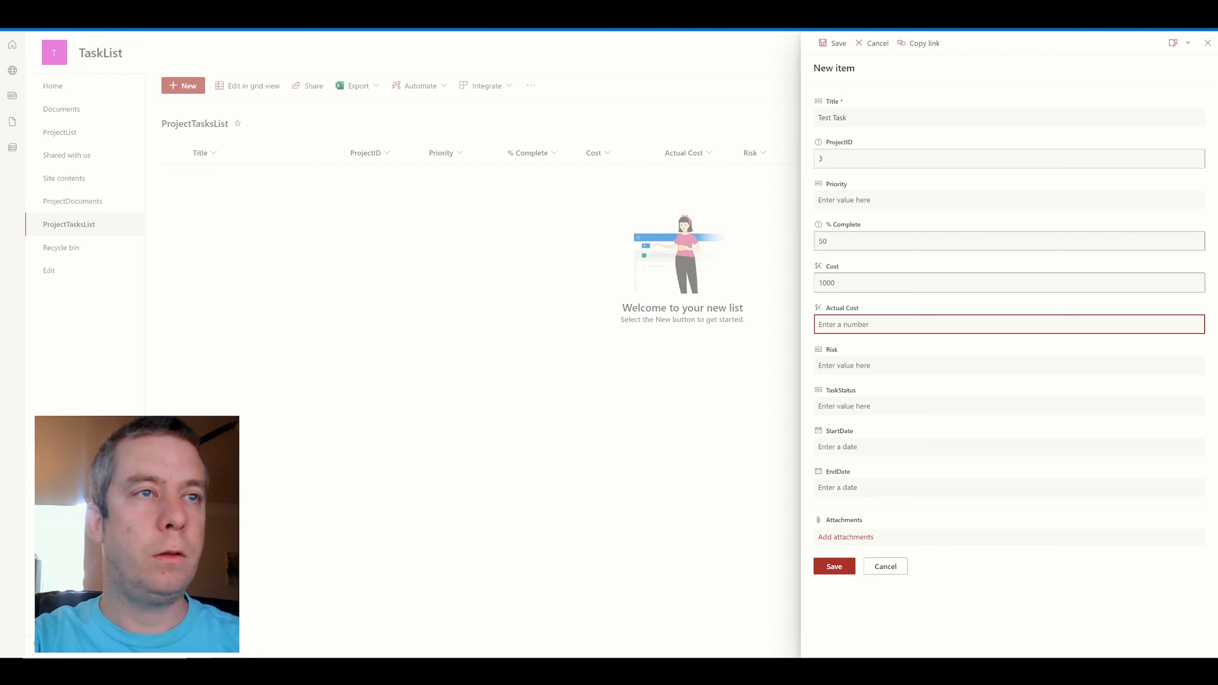
# - Fill in the new item's Actual Cost as 1100, Risk as High and TaskStatus as Complete
pyautogui.write('1100')
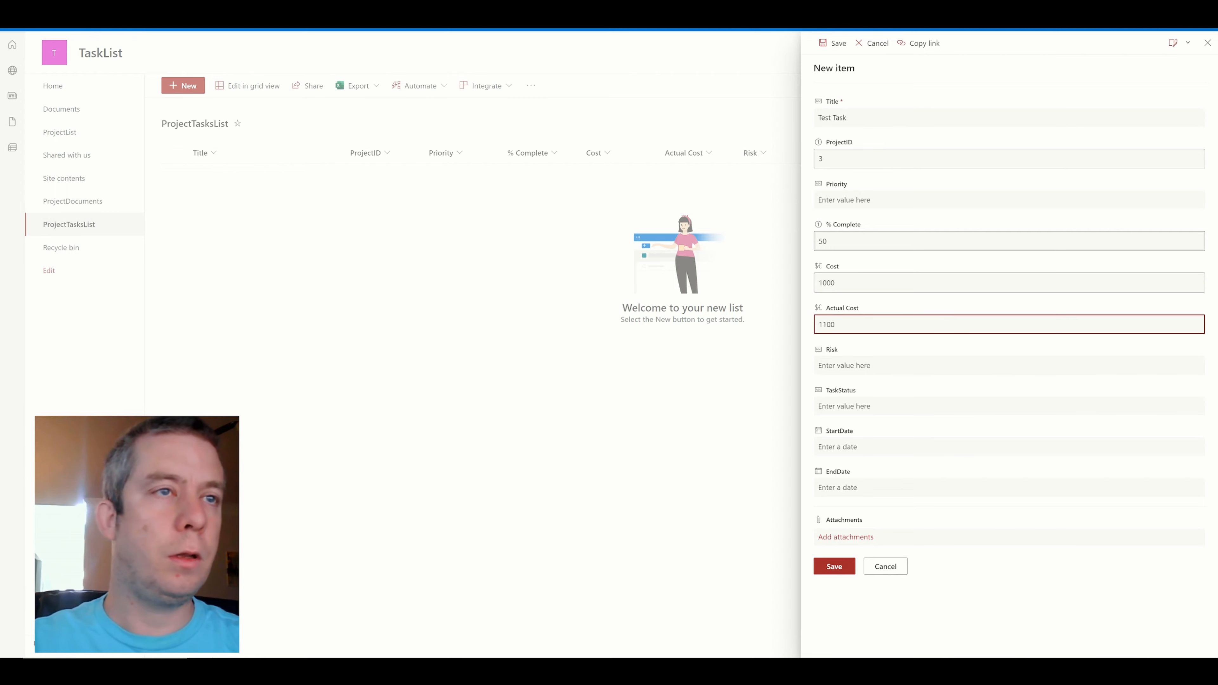
pyautogui.press('Tab')
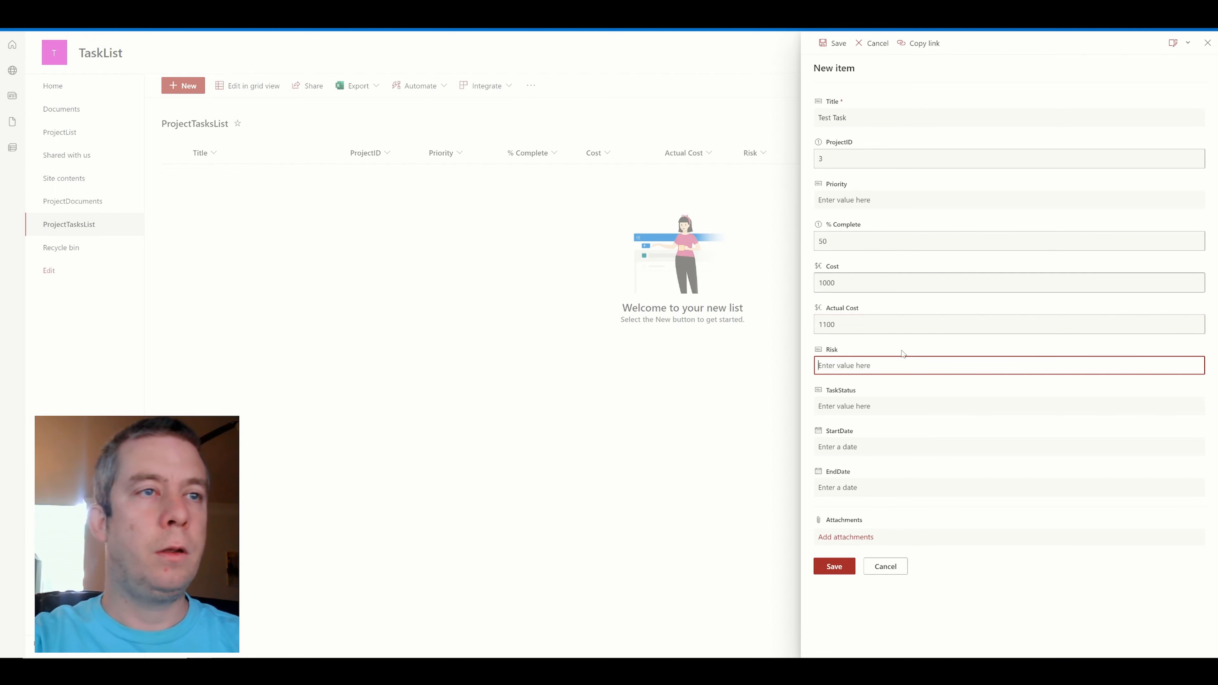
pyautogui.write('High')
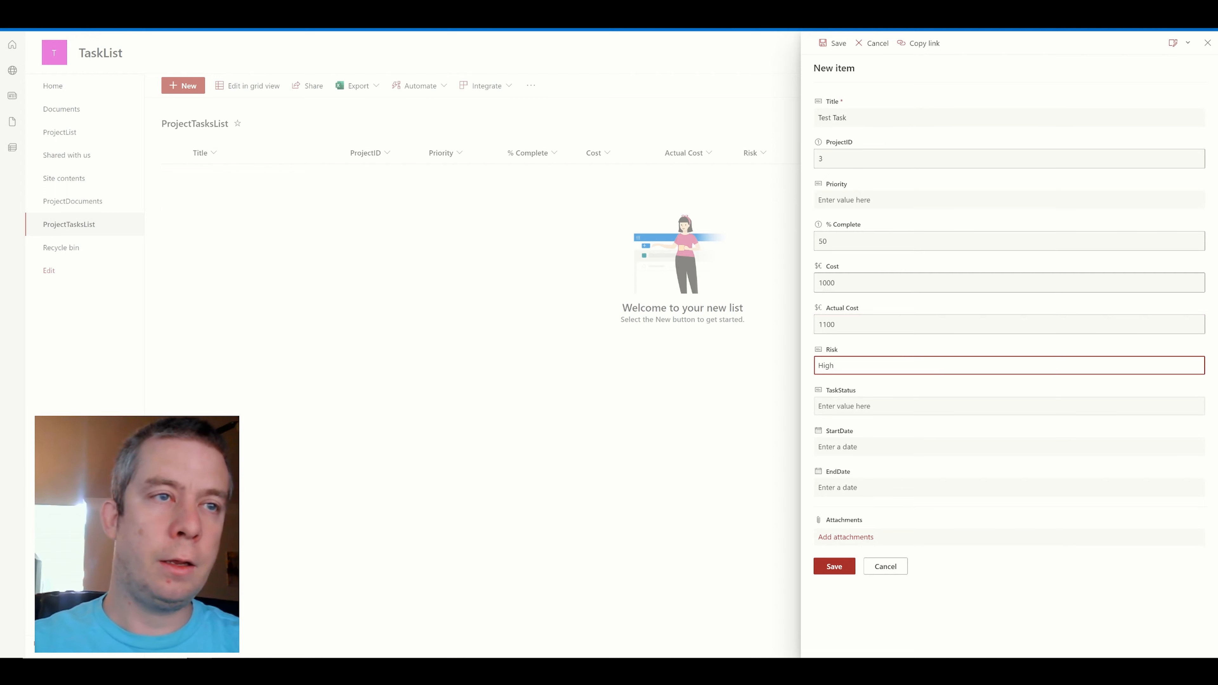
pyautogui.press('Tab')
pyautogui.write('Compl')
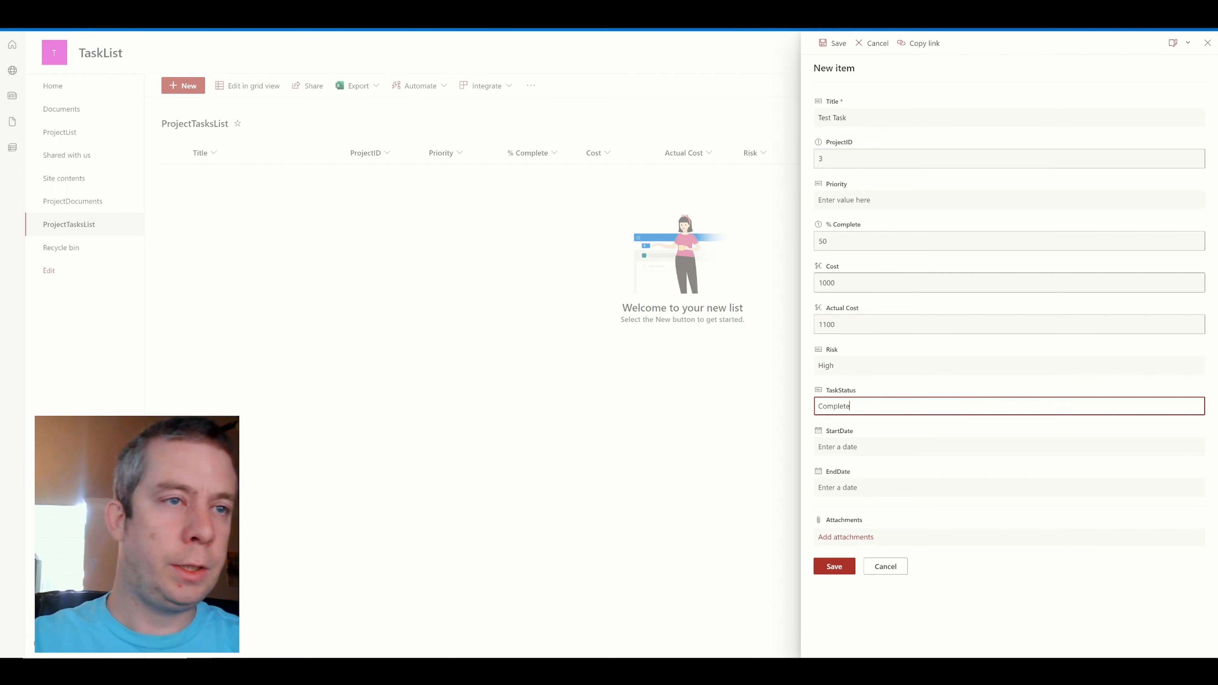
# - Set StartDate to 6/16/2022 and EndDate to 6/19/2022, and save the new item
pyautogui.click(877, 447)
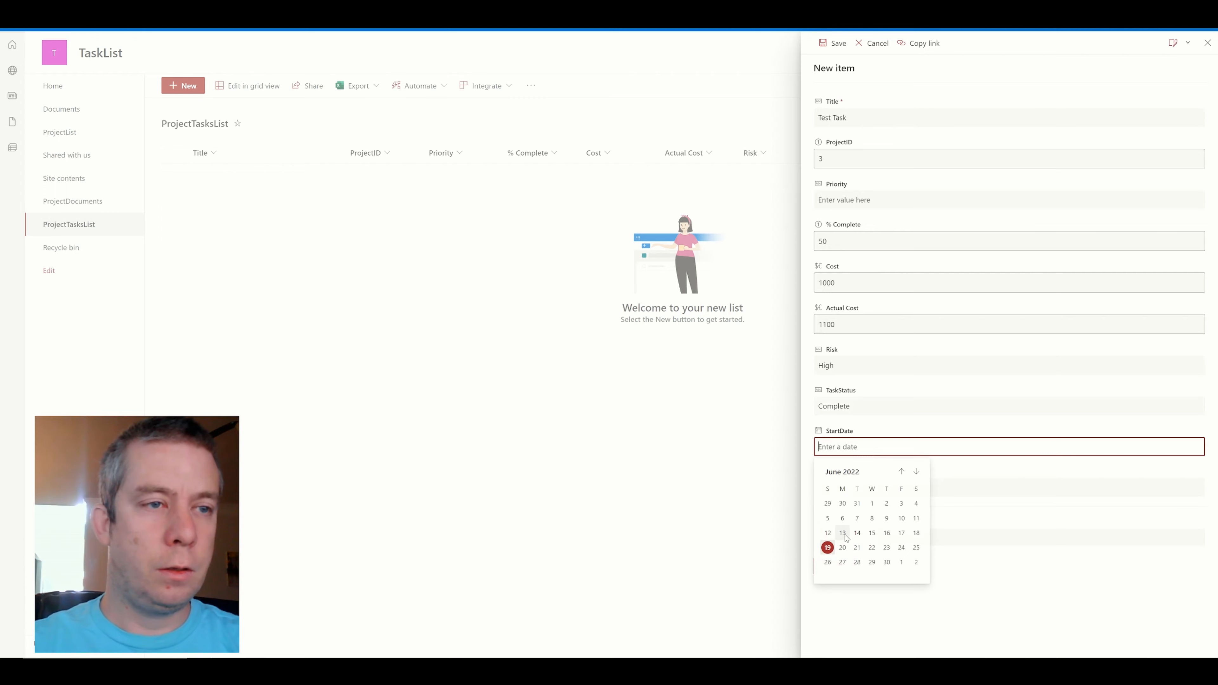
pyautogui.click(886, 534)
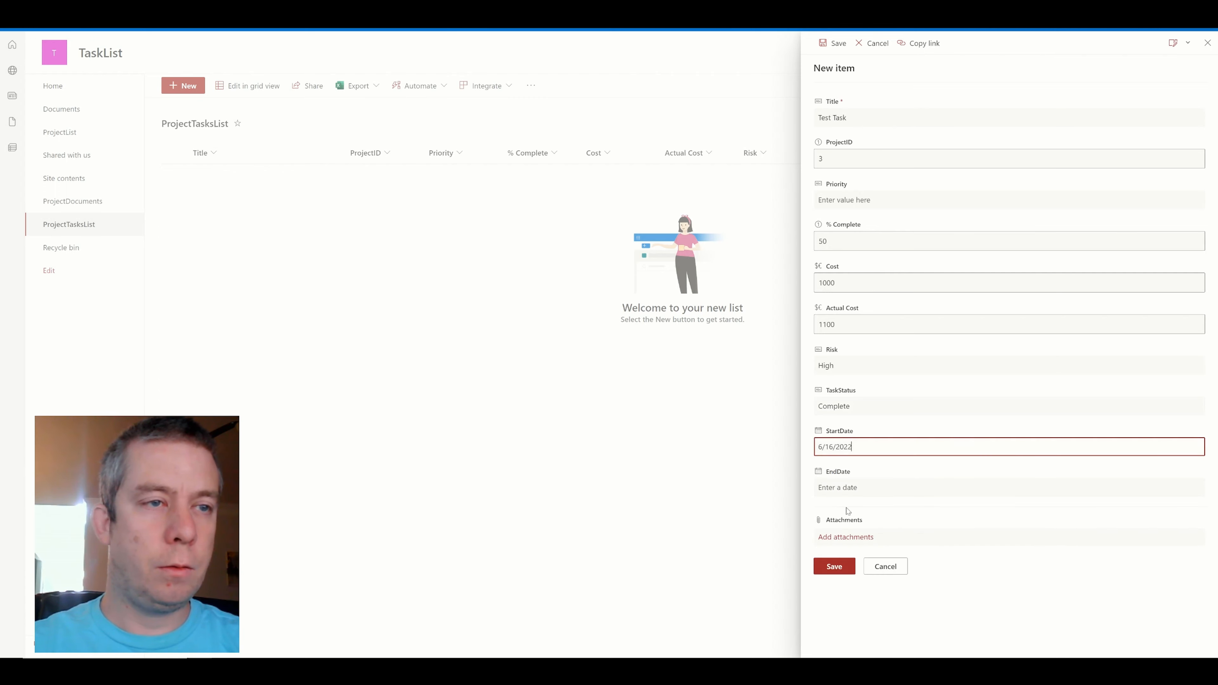
pyautogui.click(849, 488)
pyautogui.click(828, 588)
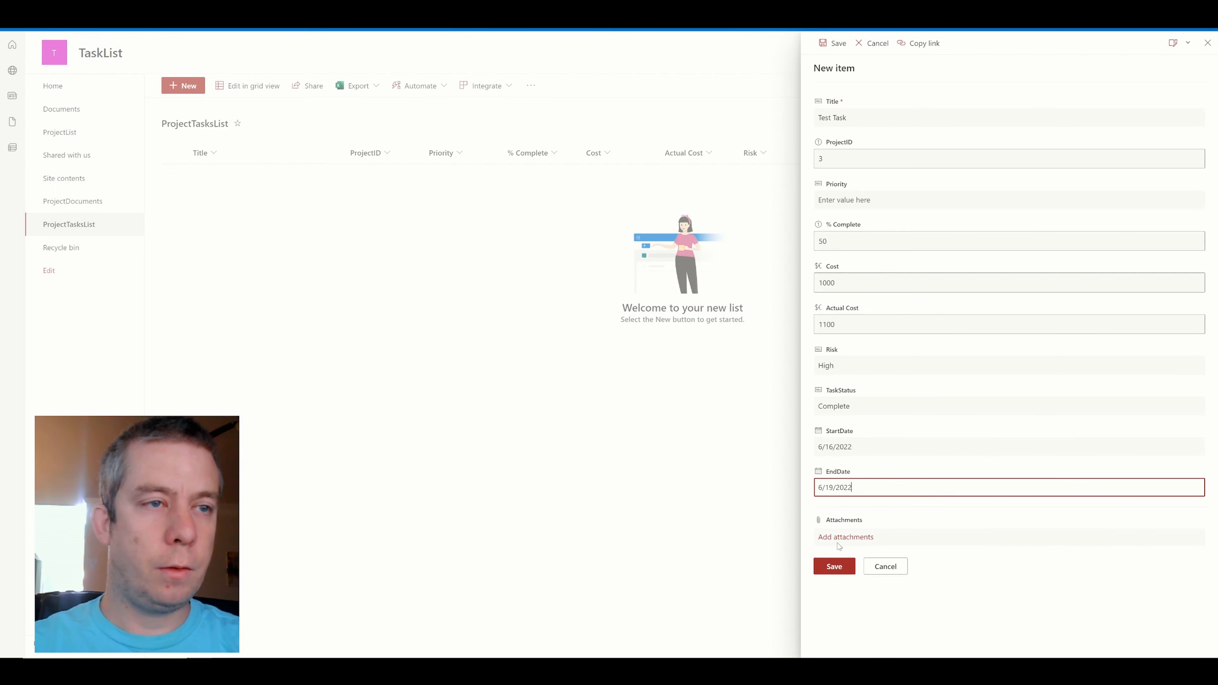
pyautogui.click(828, 568)
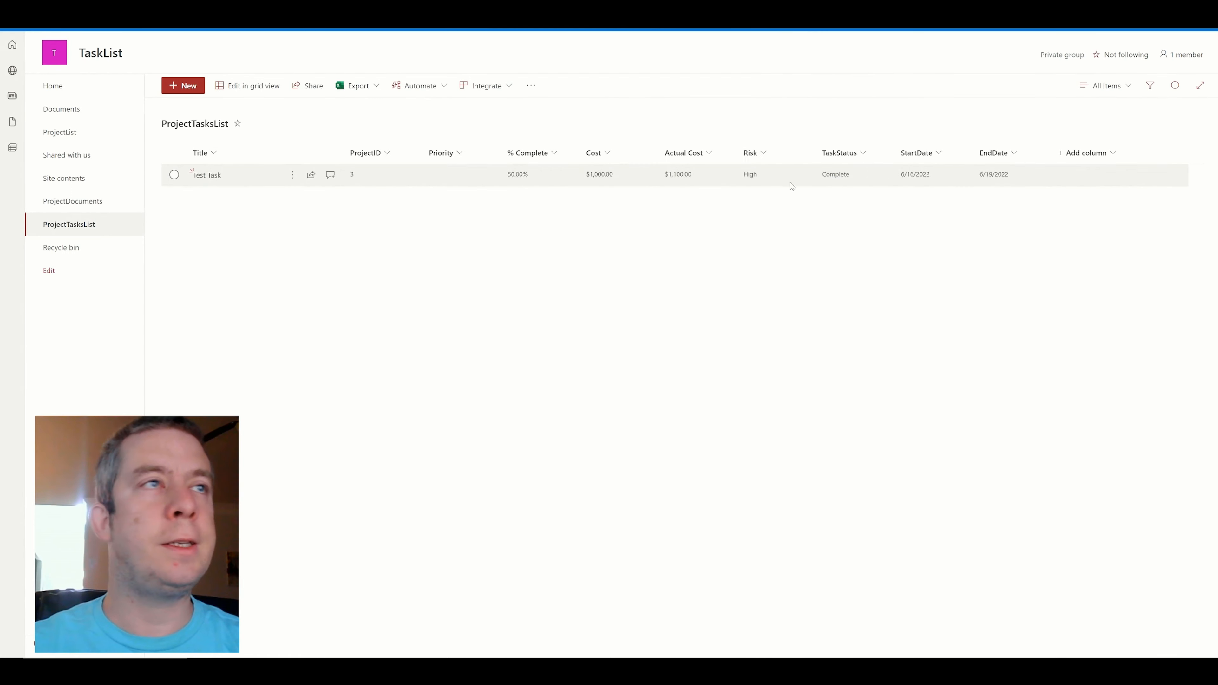
# - Switch back to Power Apps Studio and refresh the ProjectTasksList data source
pyautogui.click(288, 14)
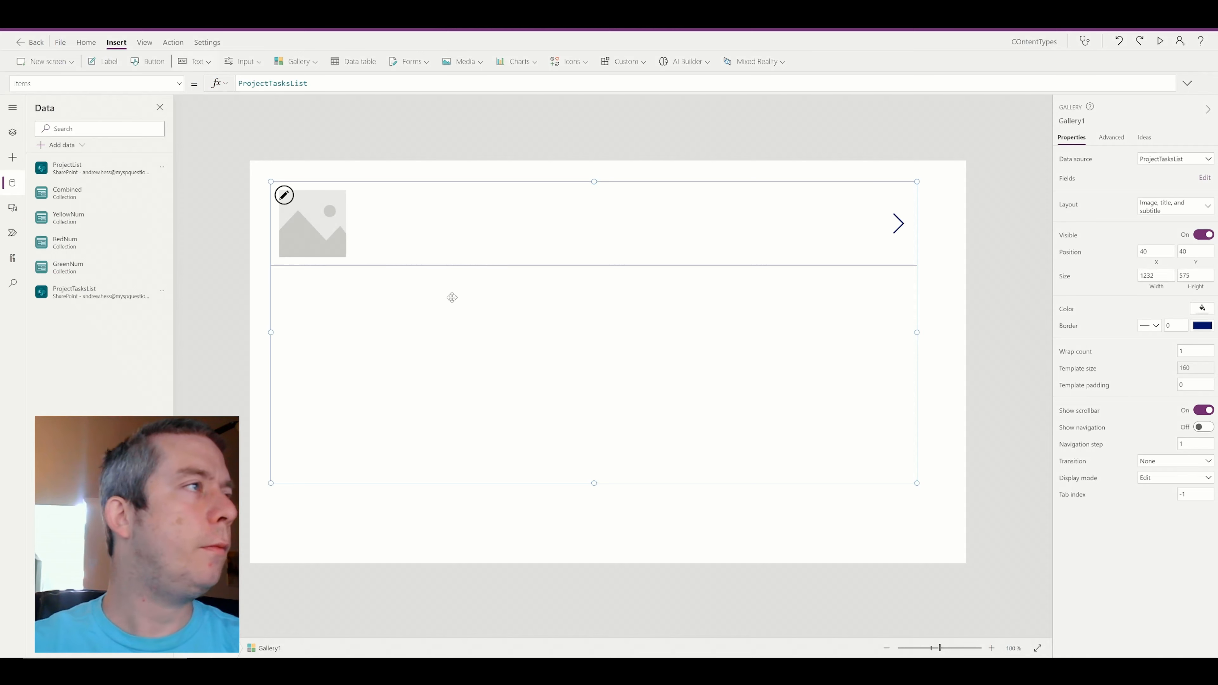
pyautogui.click(162, 293)
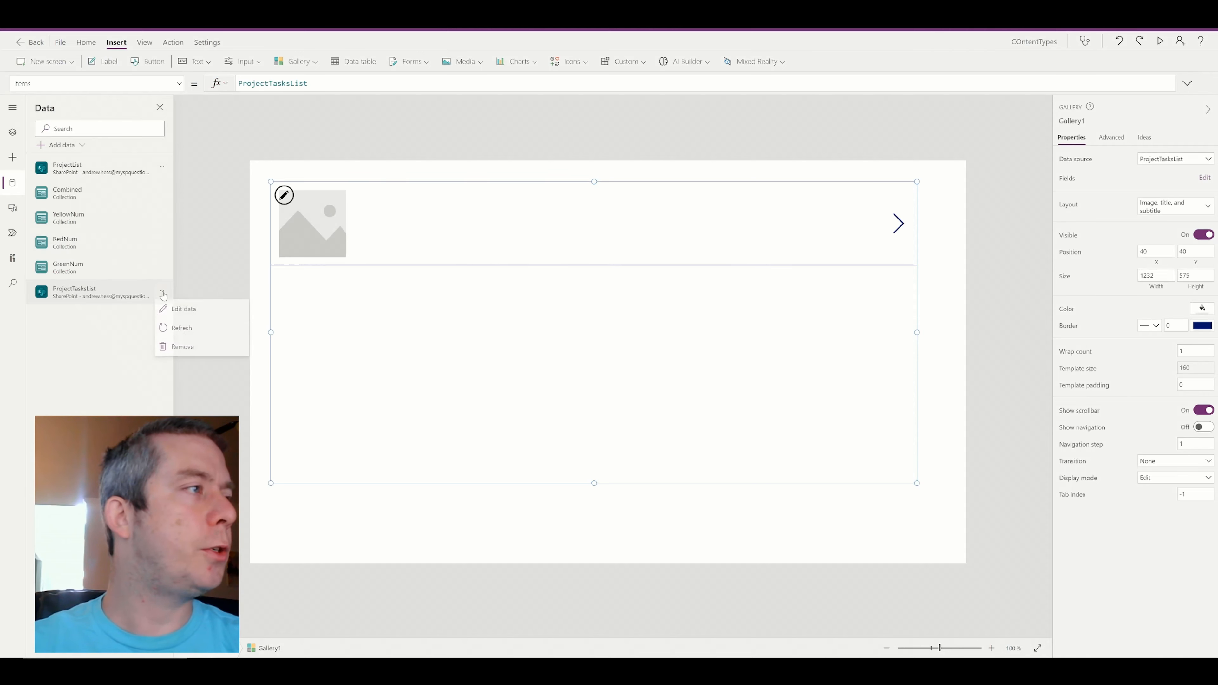
pyautogui.click(180, 329)
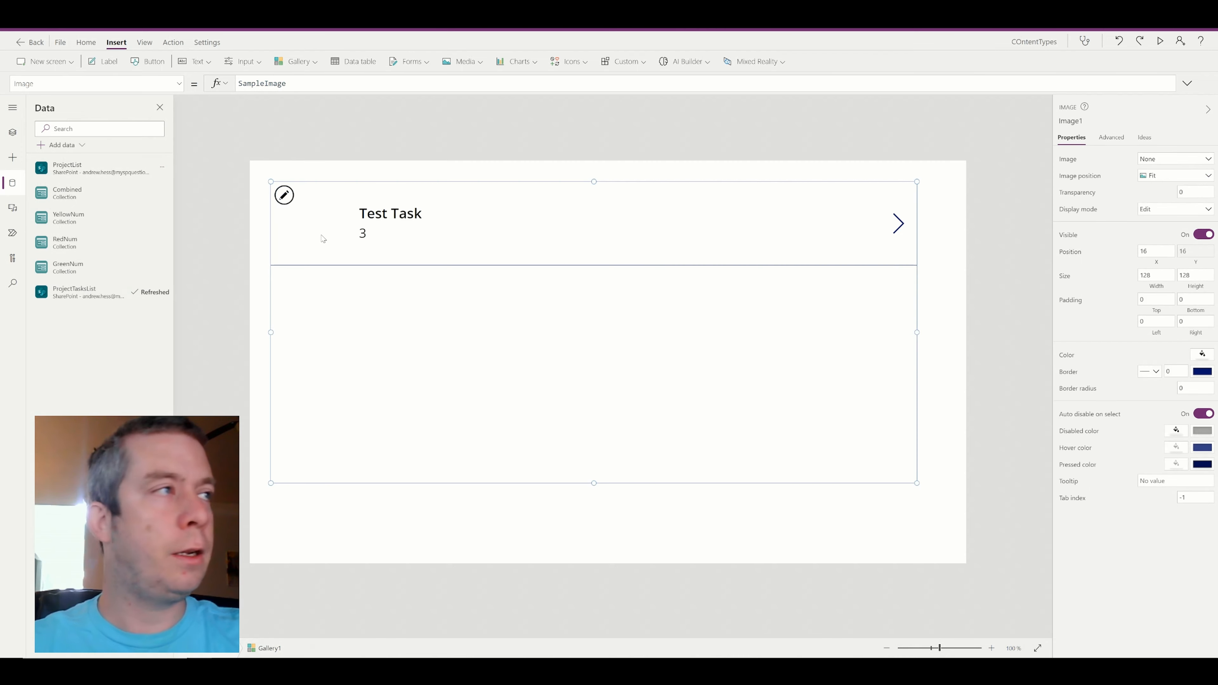
# - Fix the title label's X formula by removing the Image1 references so that it is only 24
pyautogui.click(267, 203)
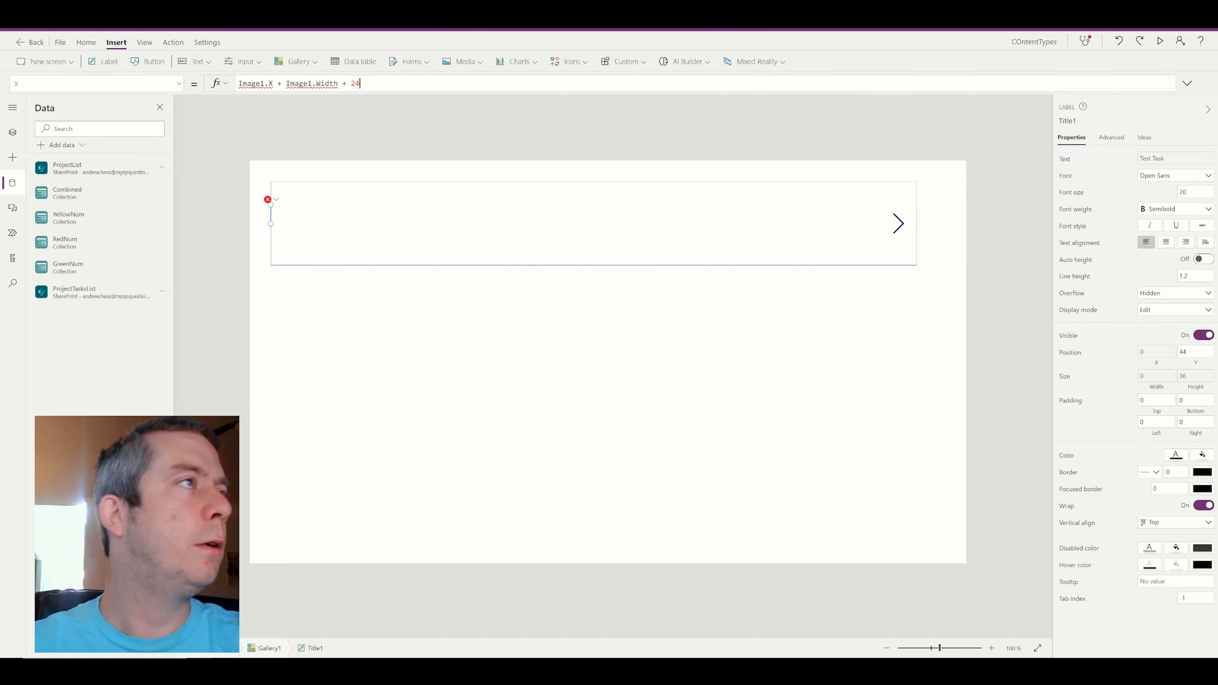
pyautogui.hotkey('ctrl', 'z')
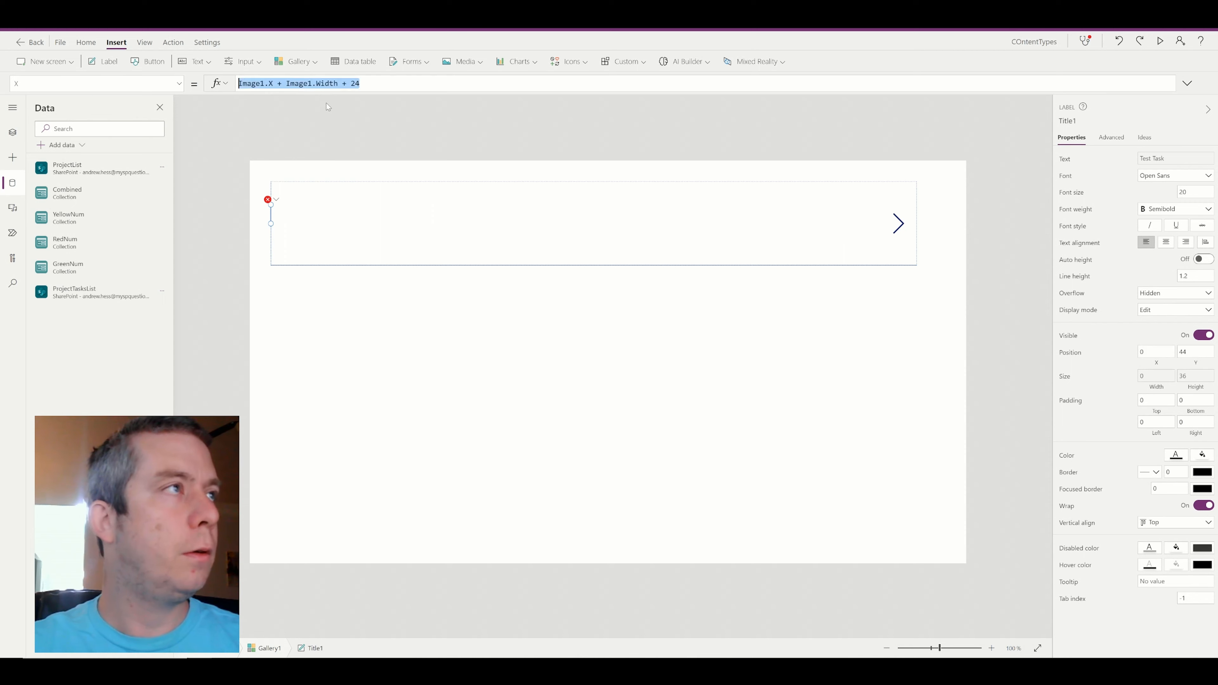
pyautogui.click(356, 83)
pyautogui.moveTo(352, 83); pyautogui.dragTo(182, 74)
pyautogui.press('BackSpace')
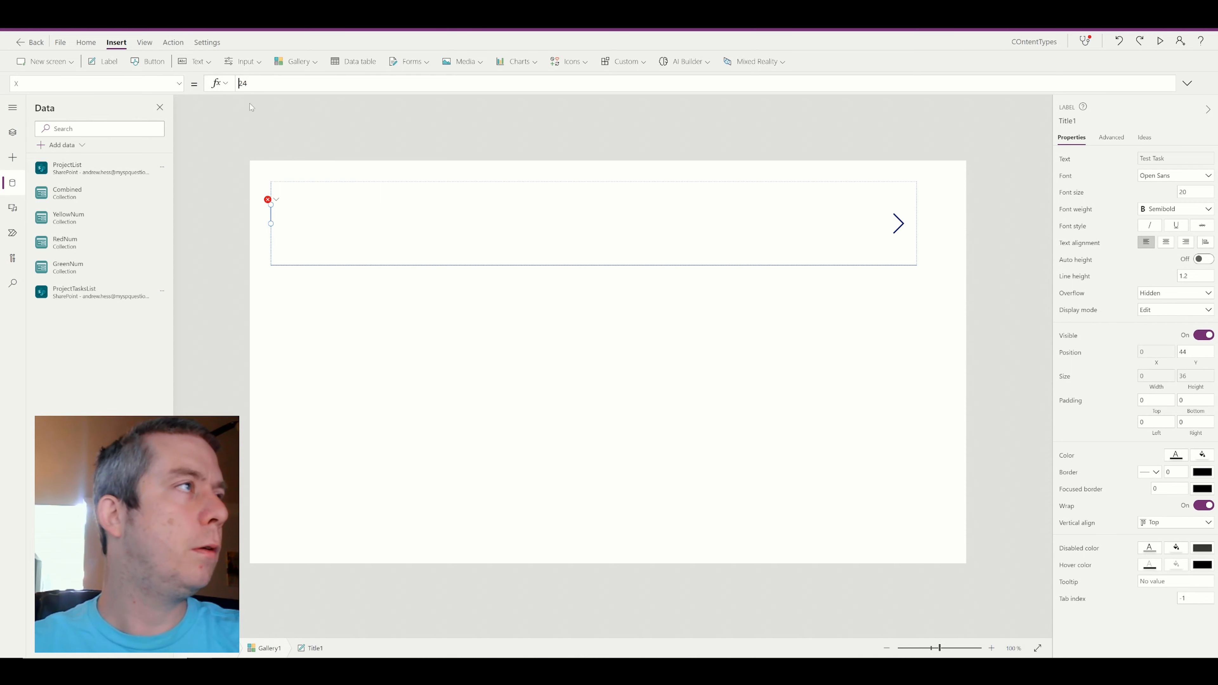
# - Fix the title label's Width formula by removing the Image1 reference, making it Parent.TemplateWidth - 104
pyautogui.click(288, 200)
pyautogui.click(311, 212)
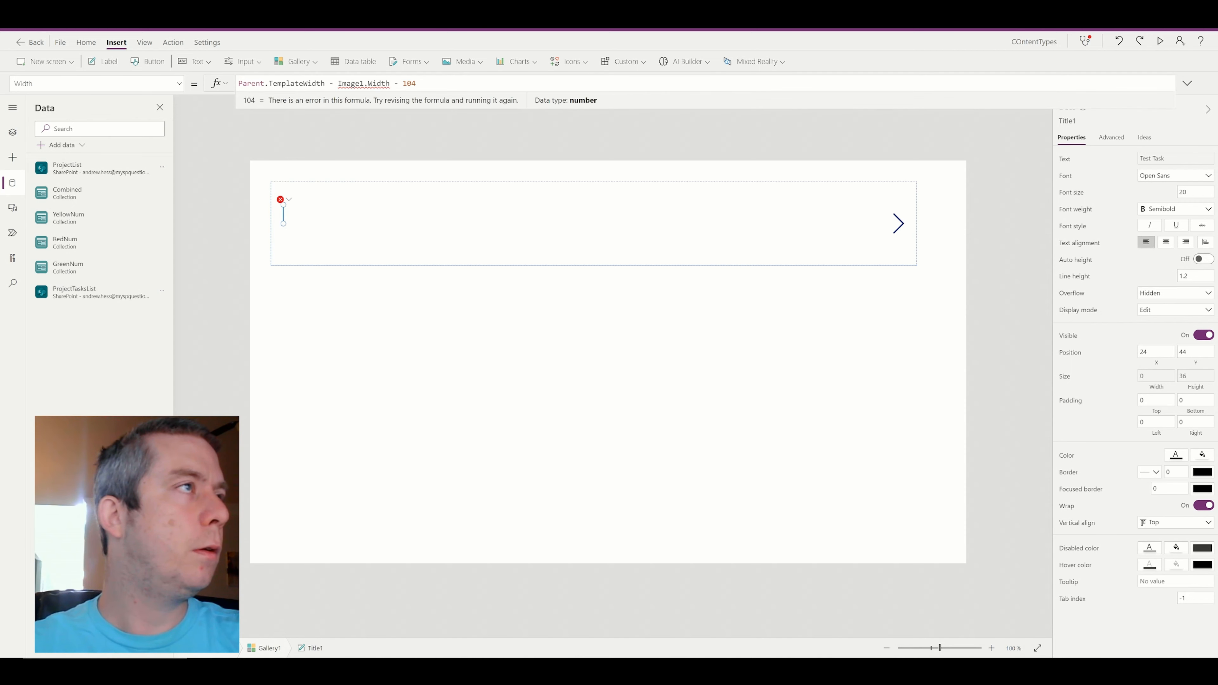
pyautogui.hotkey('ctrl', 'shift', 'Left')
pyautogui.hotkey('ctrl', 'shift', 'Left')
pyautogui.hotkey('ctrl', 'shift', 'Left')
pyautogui.hotkey('ctrl', 'shift', 'Left')
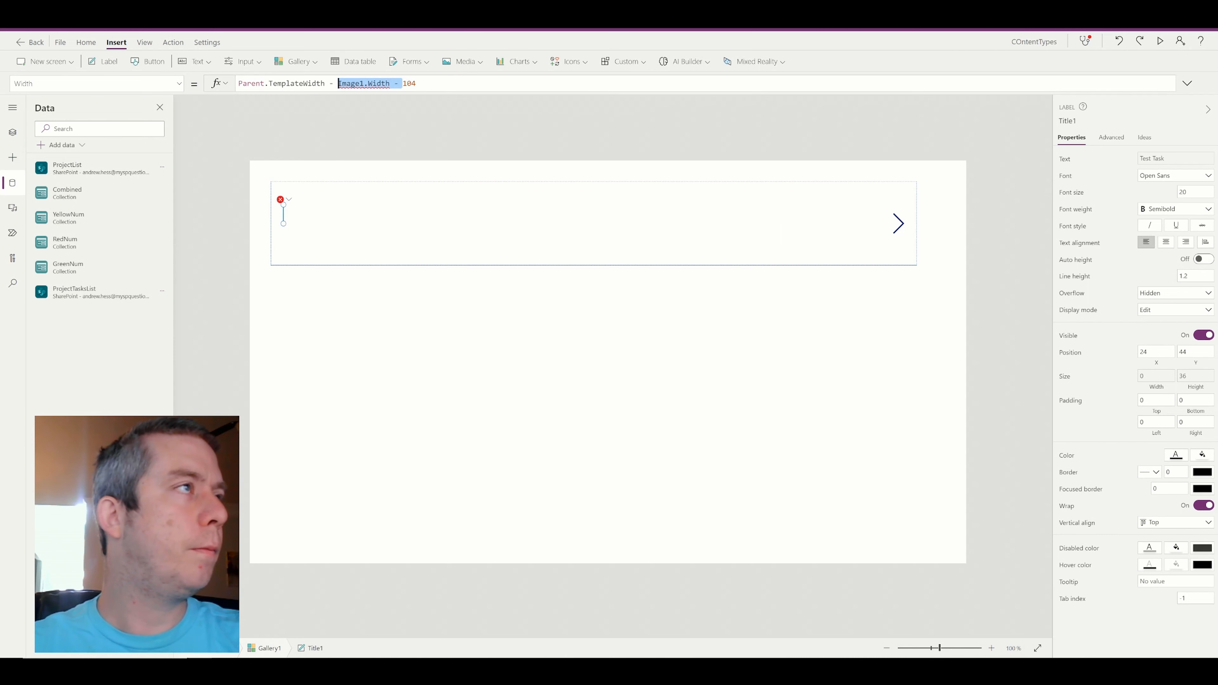
pyautogui.press('BackSpace')
pyautogui.click(537, 265)
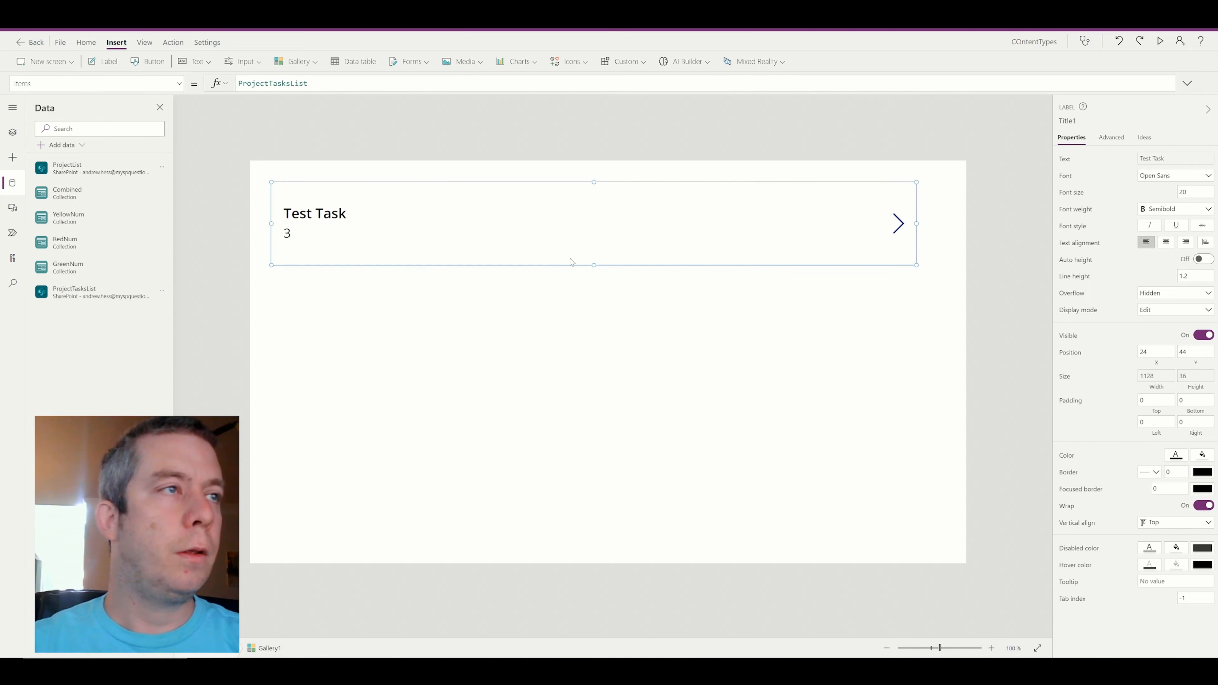
# - Place the ProjectID label beside the title on one line and shrink the gallery's template size to 56
pyautogui.moveTo(593, 265); pyautogui.dragTo(593, 249)
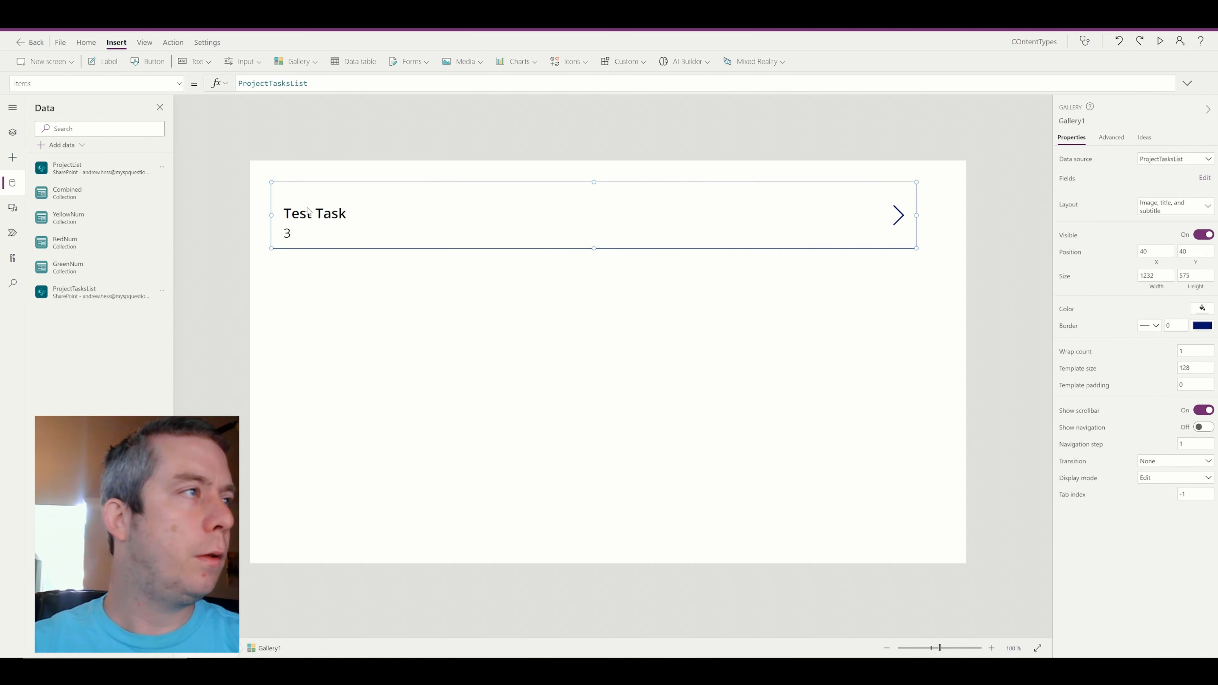
pyautogui.moveTo(312, 213); pyautogui.dragTo(381, 188)
pyautogui.click(596, 250)
pyautogui.moveTo(596, 250); pyautogui.dragTo(595, 211)
# - Delete the next-arrow icon from the gallery template and move the whole gallery down to about X 55, Y 115
pyautogui.click(900, 197)
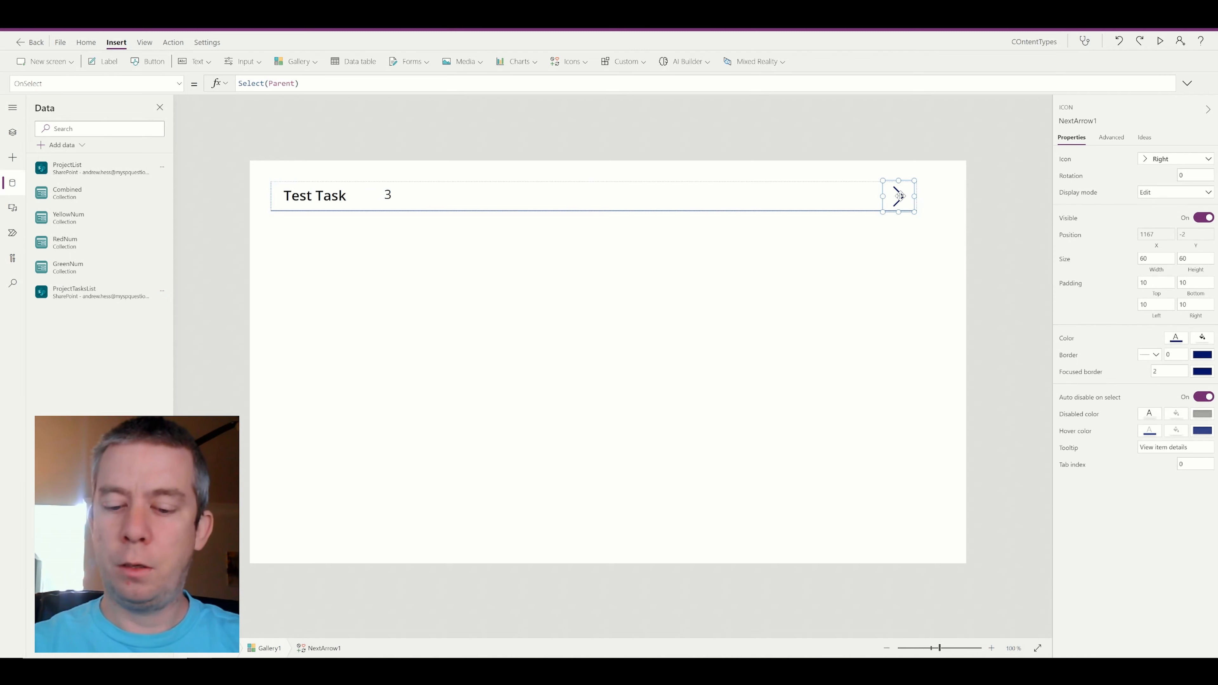
pyautogui.press('Delete')
pyautogui.click(506, 194)
pyautogui.click(425, 241)
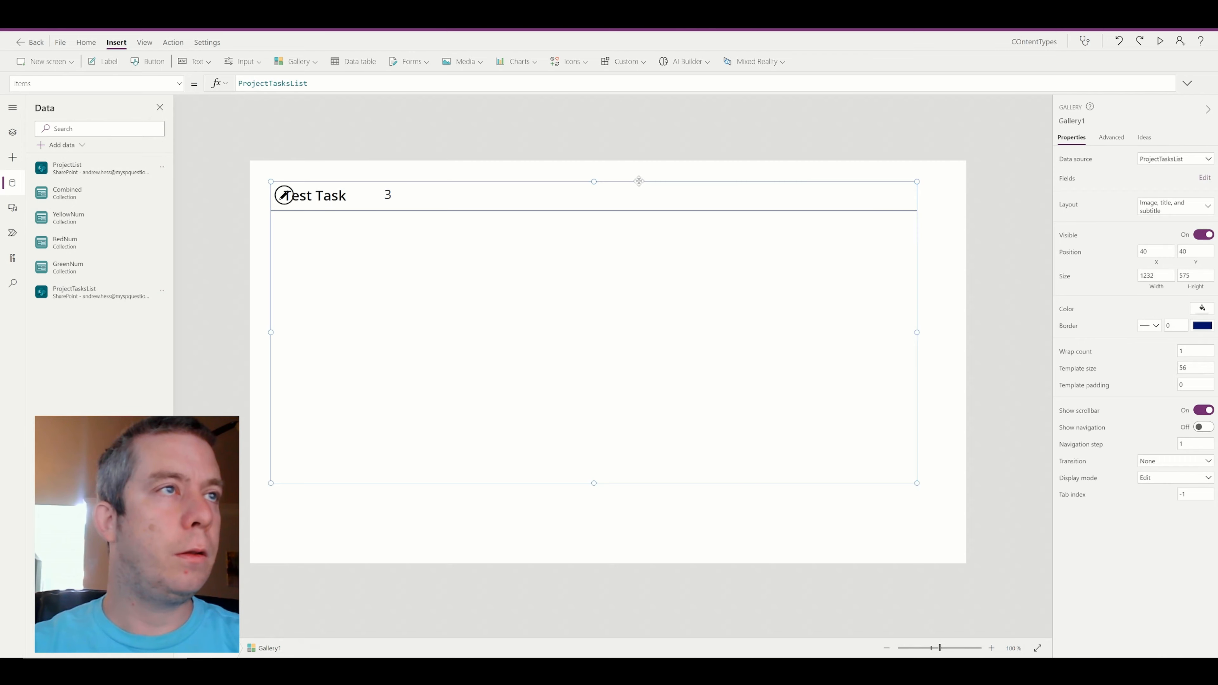
pyautogui.moveTo(638, 181); pyautogui.dragTo(653, 223)
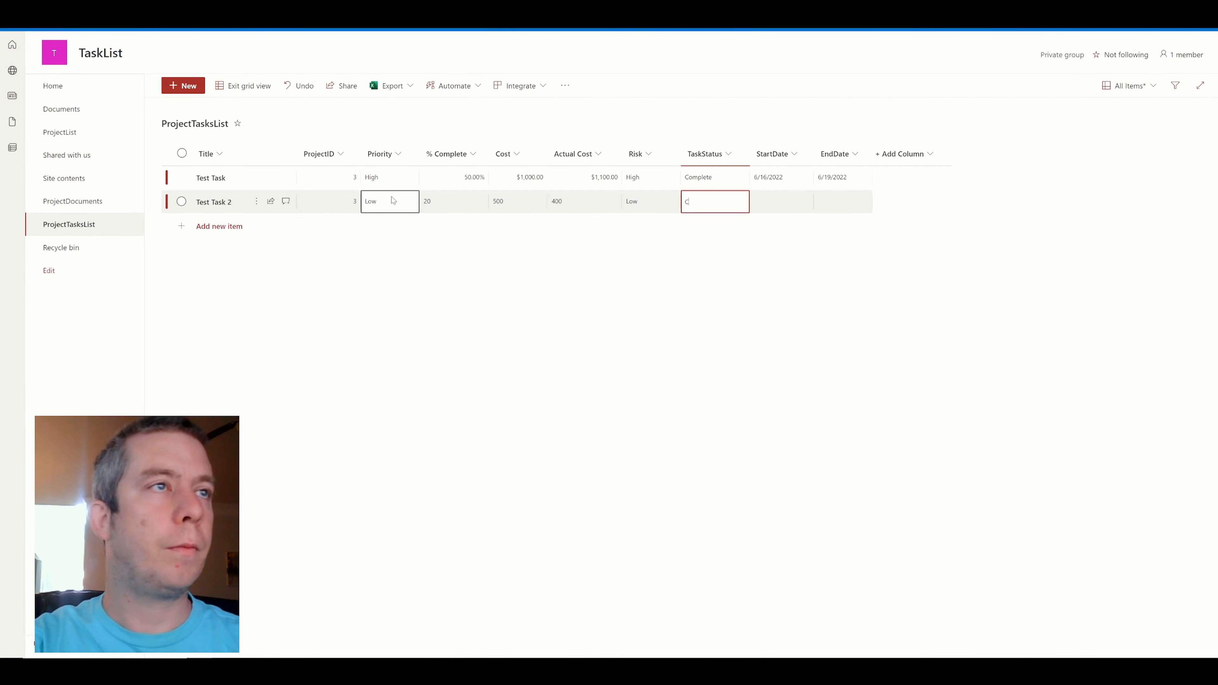
# - Finish the Test Task 2 row with TaskStatus Complete, StartDate 6/20/2022 and EndDate 6/21/2022, and revise StartDate to 6/19/2022
pyautogui.write('te')
pyautogui.press('Tab')
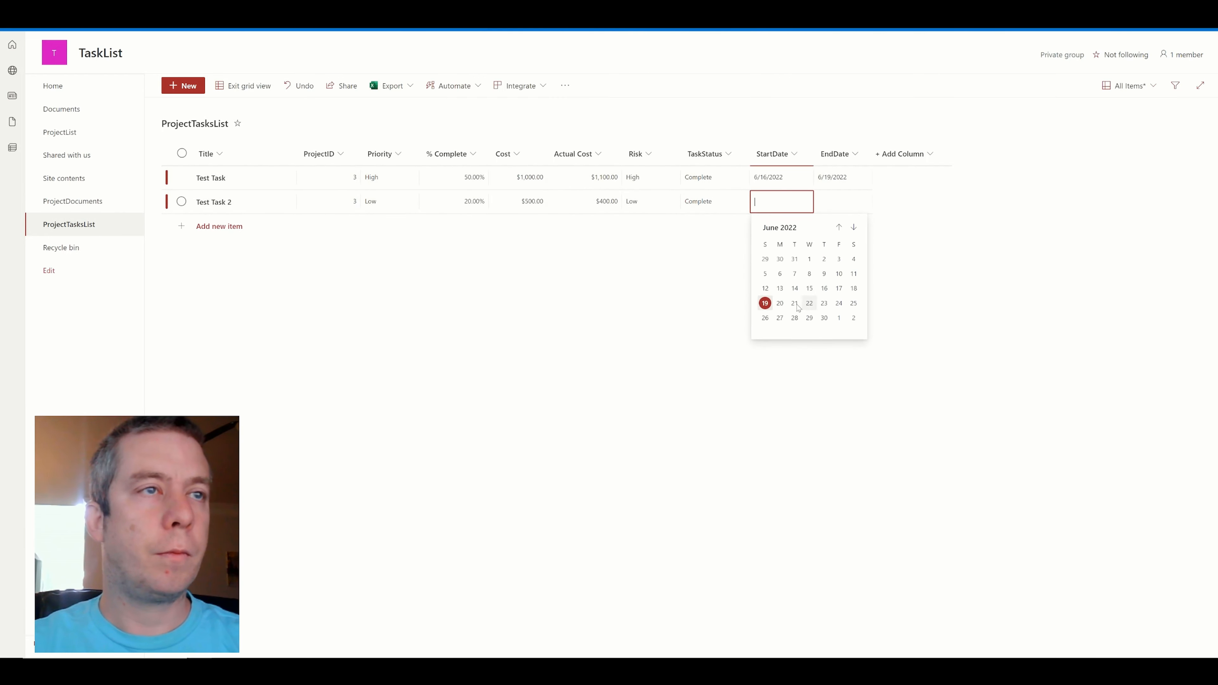
pyautogui.click(781, 309)
pyautogui.press('Tab')
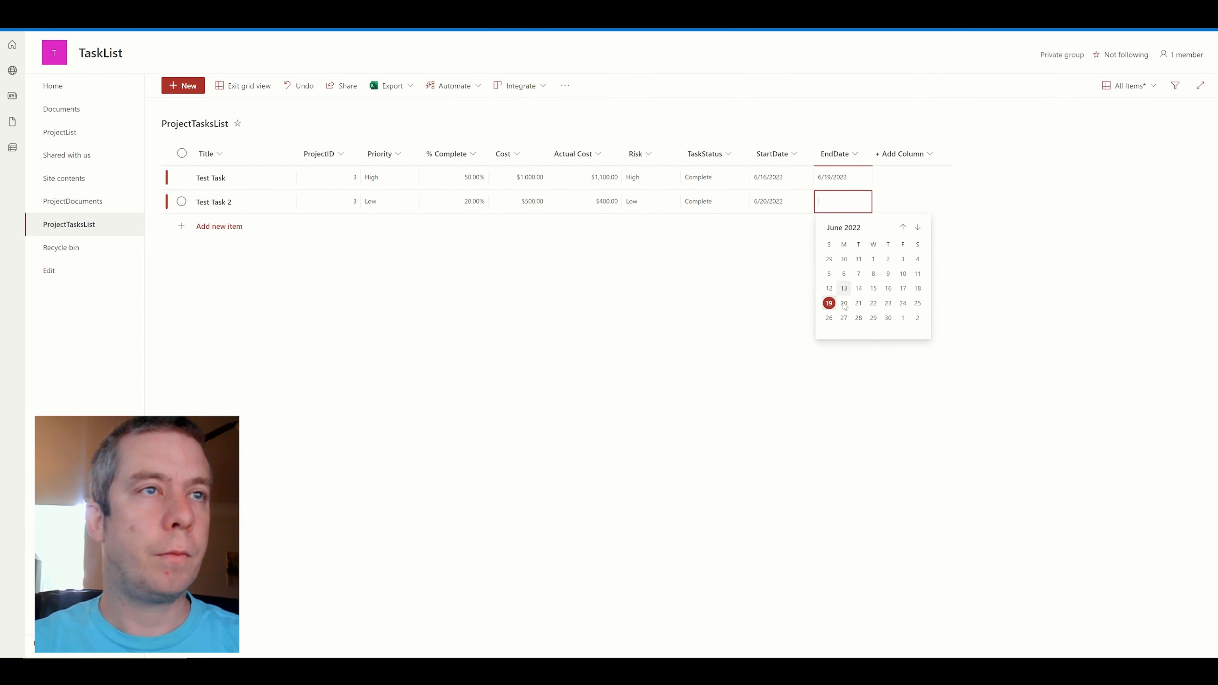
pyautogui.click(858, 303)
pyautogui.click(782, 202)
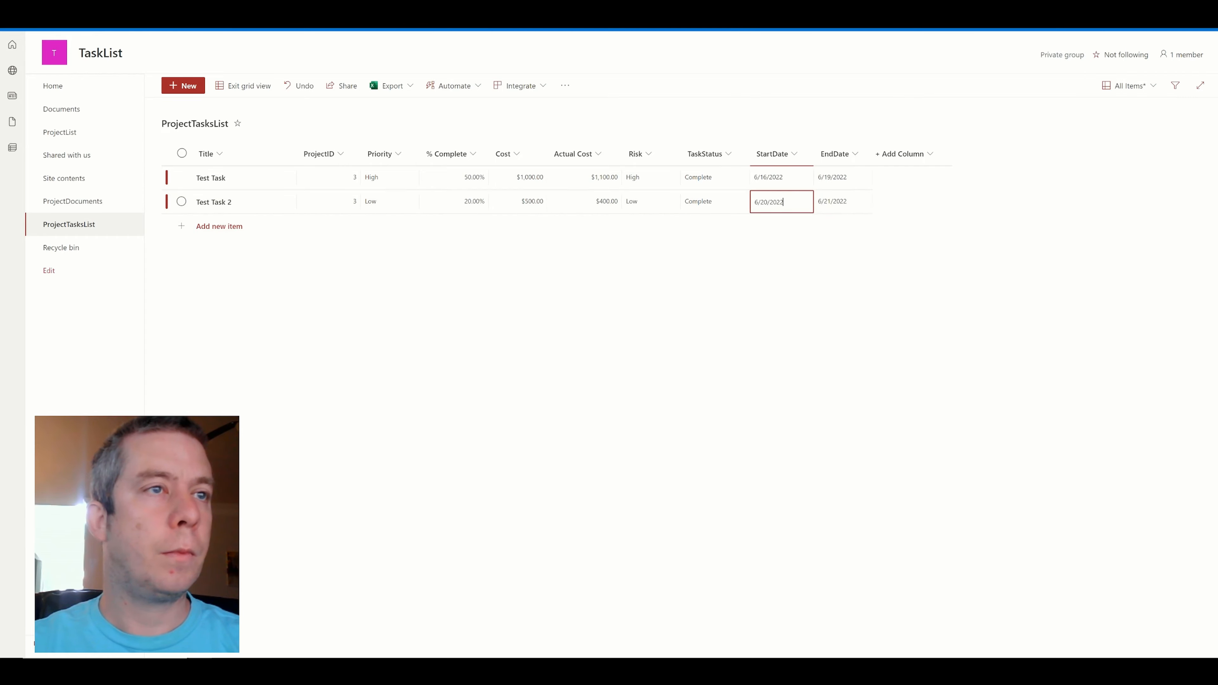
pyautogui.click(765, 302)
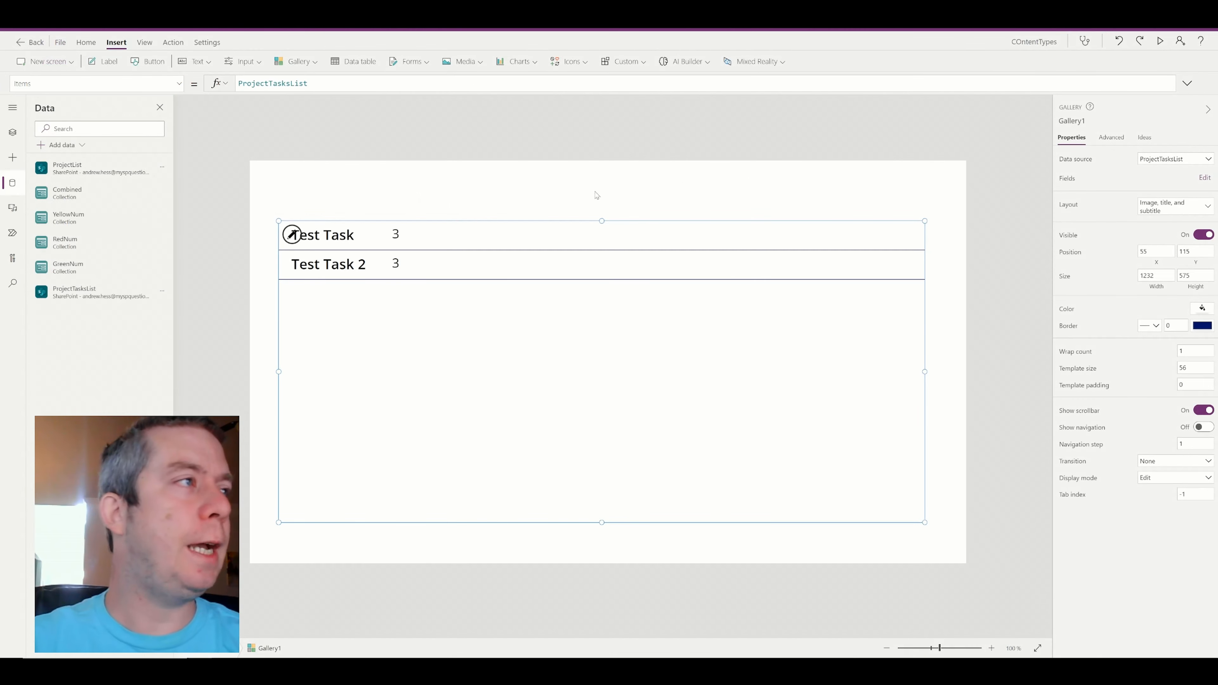
# - Move the title label to the upper-left corner of the gallery template, at X 0, Y 0
pyautogui.click(343, 210)
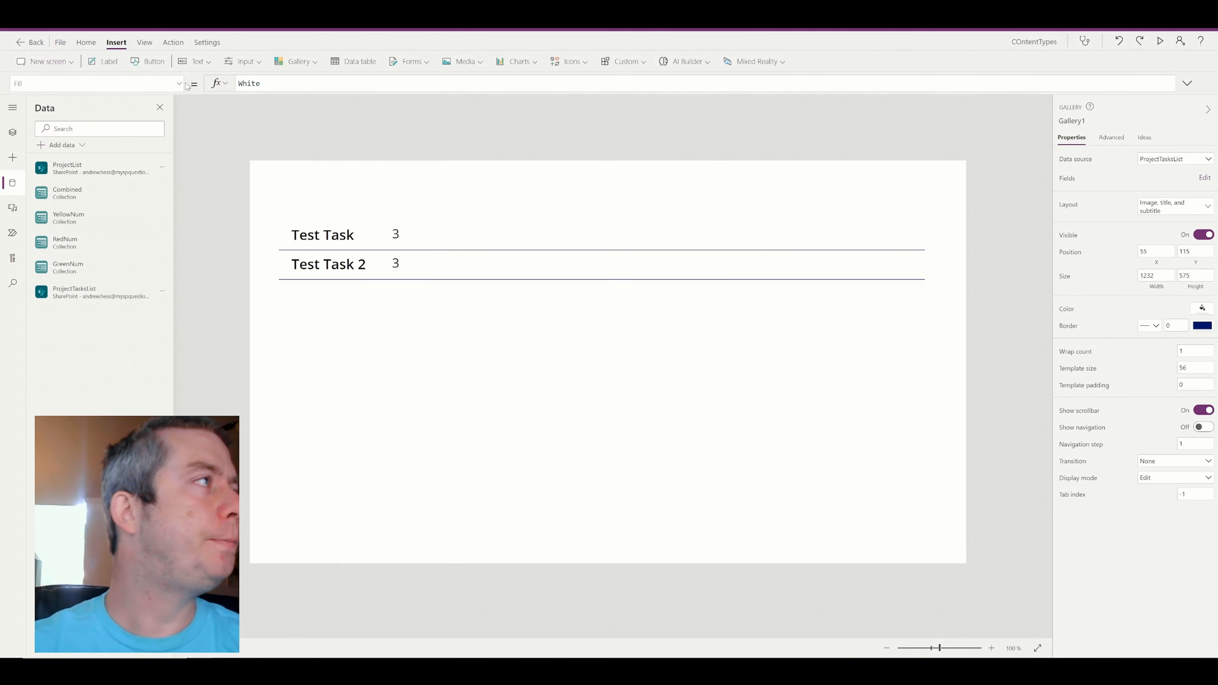
pyautogui.click(349, 242)
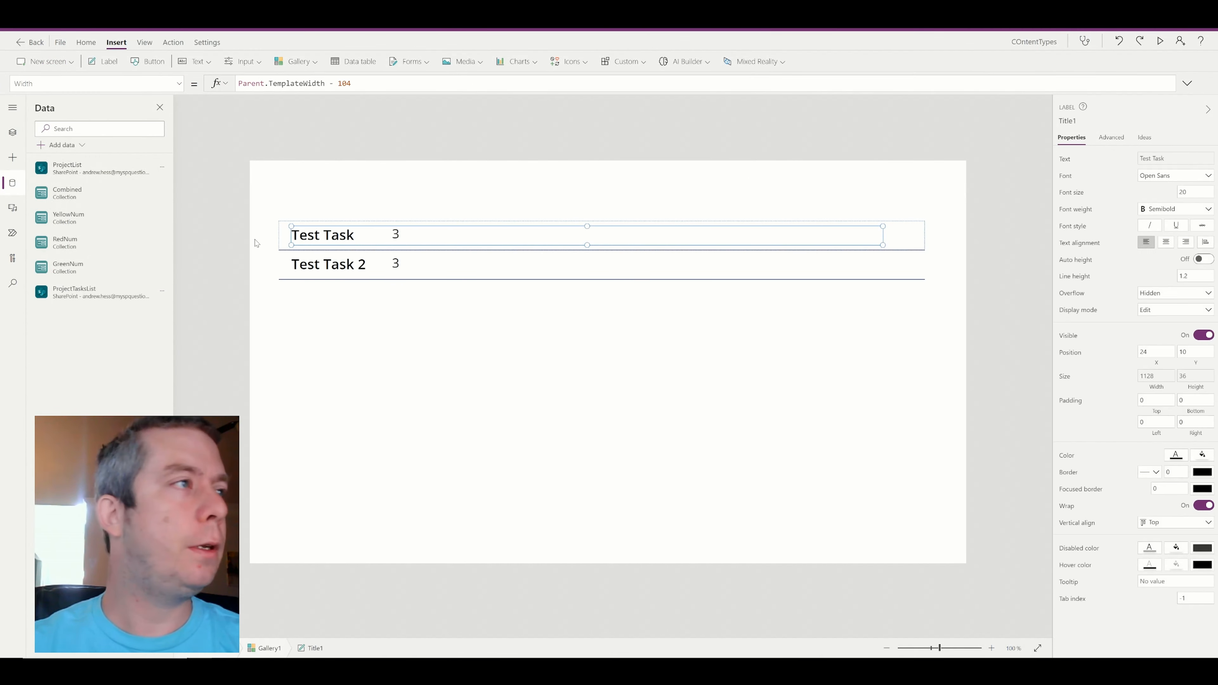
pyautogui.moveTo(317, 228); pyautogui.dragTo(305, 221)
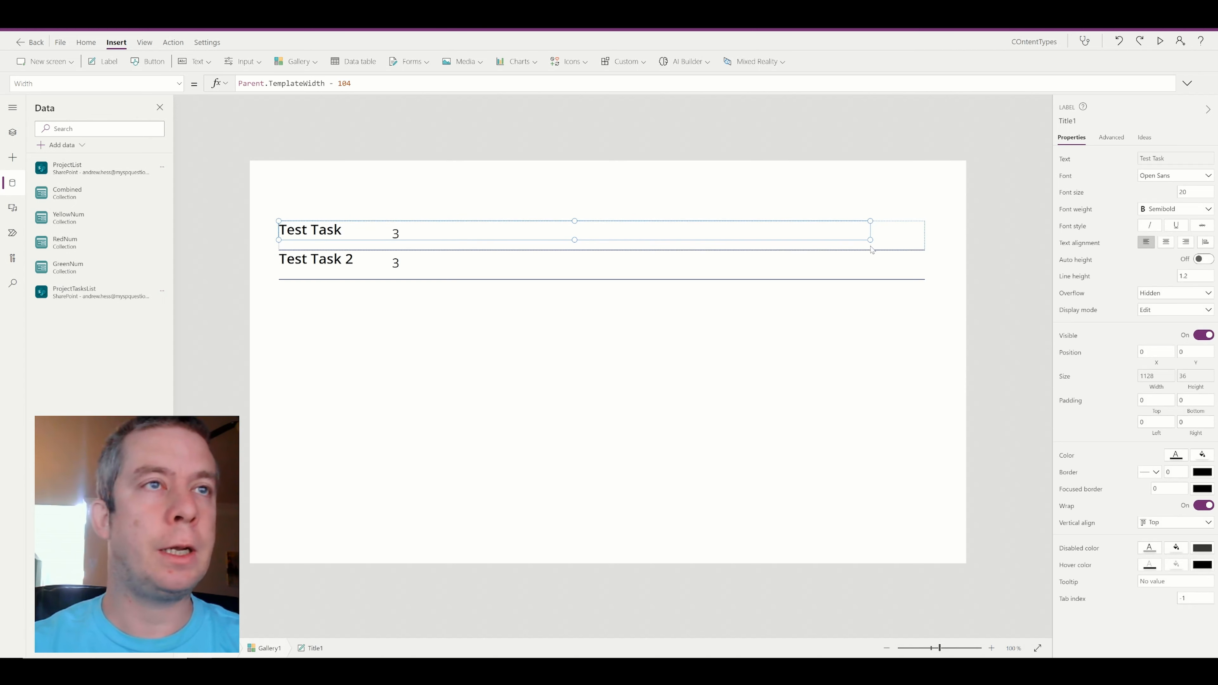
# - Narrow the title label to 200 wide and fit the ProjectID label beside it at X 200, Y 0, about 126 wide
pyautogui.moveTo(871, 238); pyautogui.dragTo(392, 224)
pyautogui.click(395, 235)
pyautogui.moveTo(924, 243); pyautogui.dragTo(450, 250)
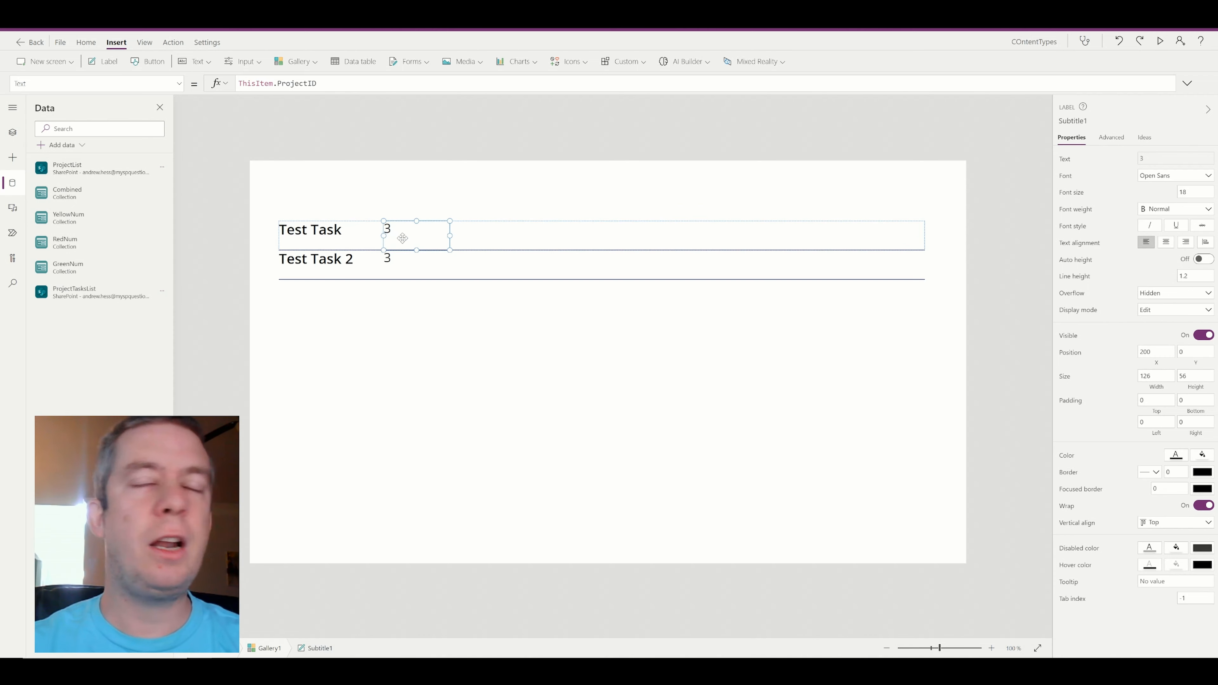
# - Shrink the gallery's template size to 39 and fit the title label's height to the row
pyautogui.click(491, 245)
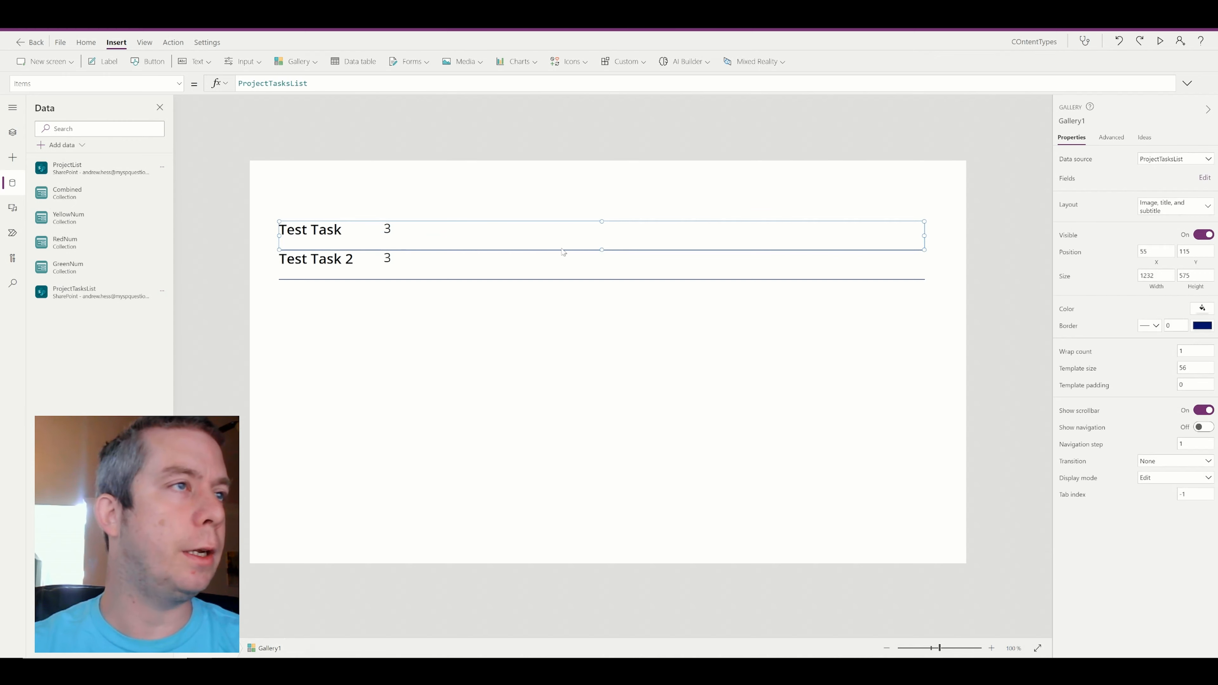
pyautogui.moveTo(603, 249); pyautogui.dragTo(602, 241)
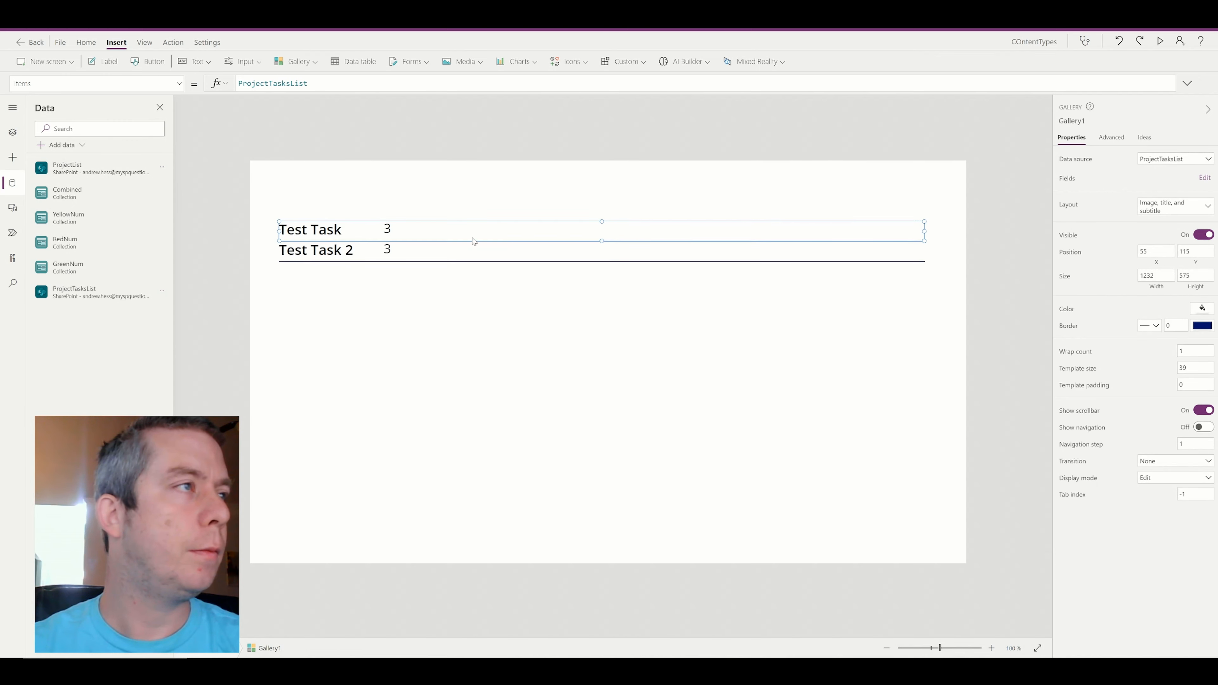
pyautogui.click(404, 233)
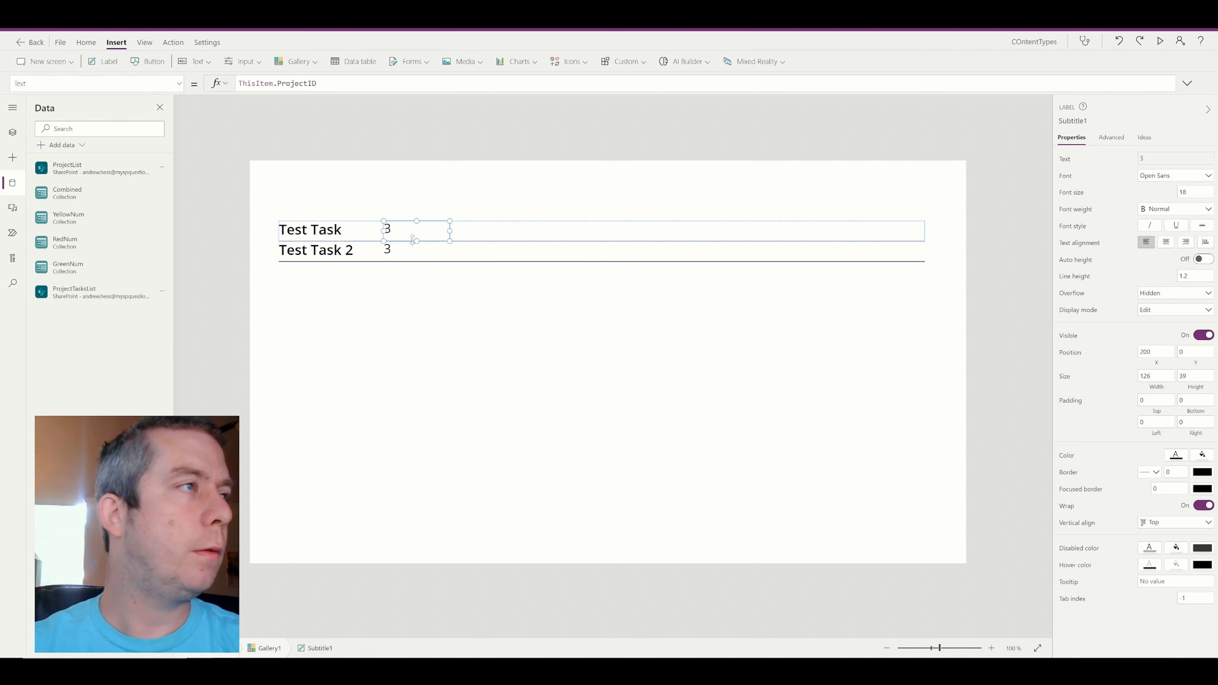
pyautogui.click(329, 254)
pyautogui.moveTo(330, 250); pyautogui.dragTo(332, 240)
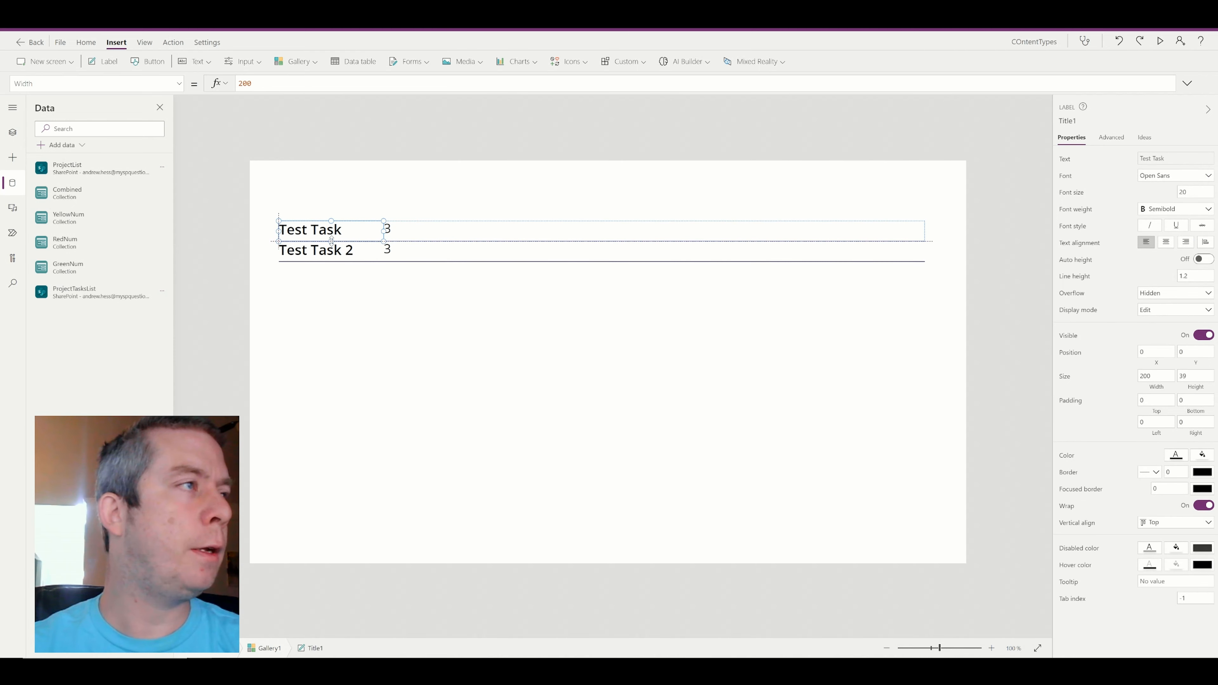
# - Insert a label just above the gallery at X 55, Y 75, with the text "Task Name"
pyautogui.click(400, 197)
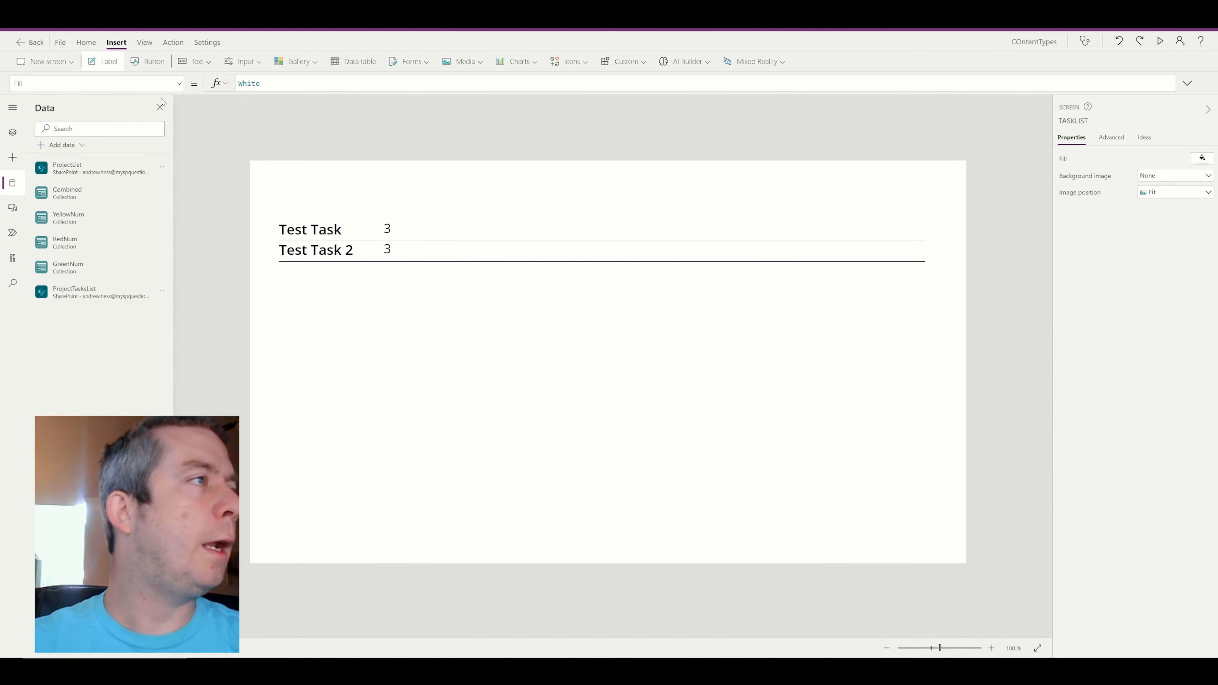
pyautogui.click(104, 61)
pyautogui.moveTo(317, 194); pyautogui.dragTo(323, 210)
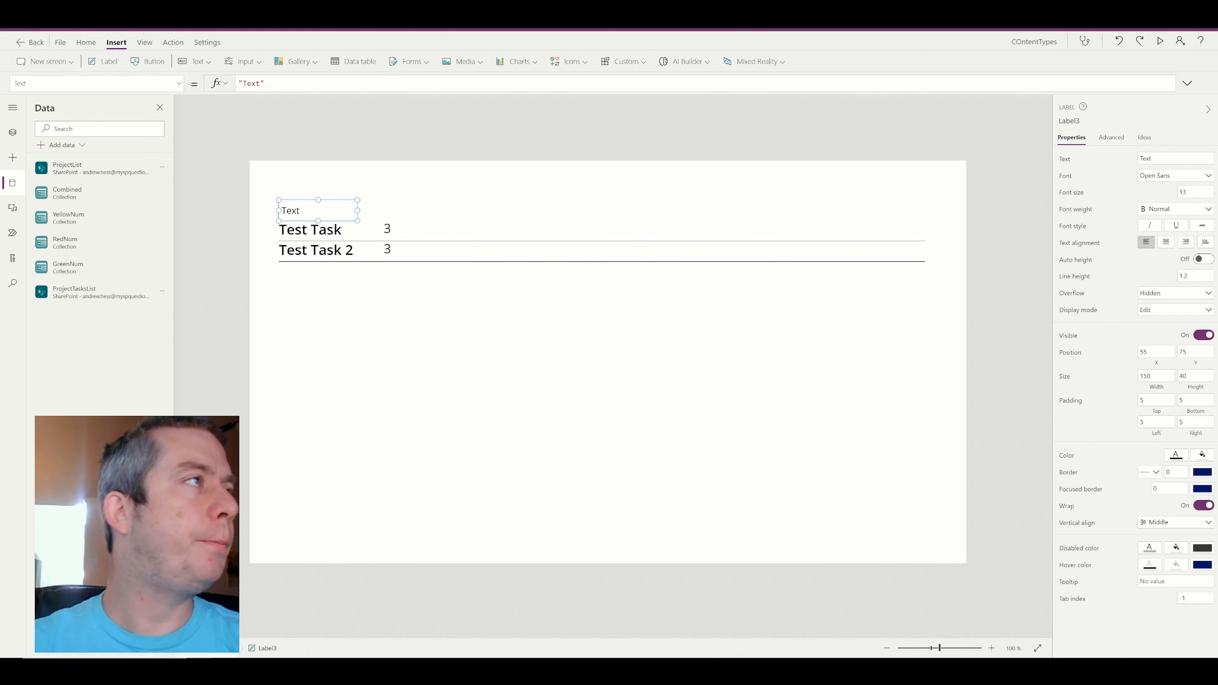
pyautogui.write('TaskNam')
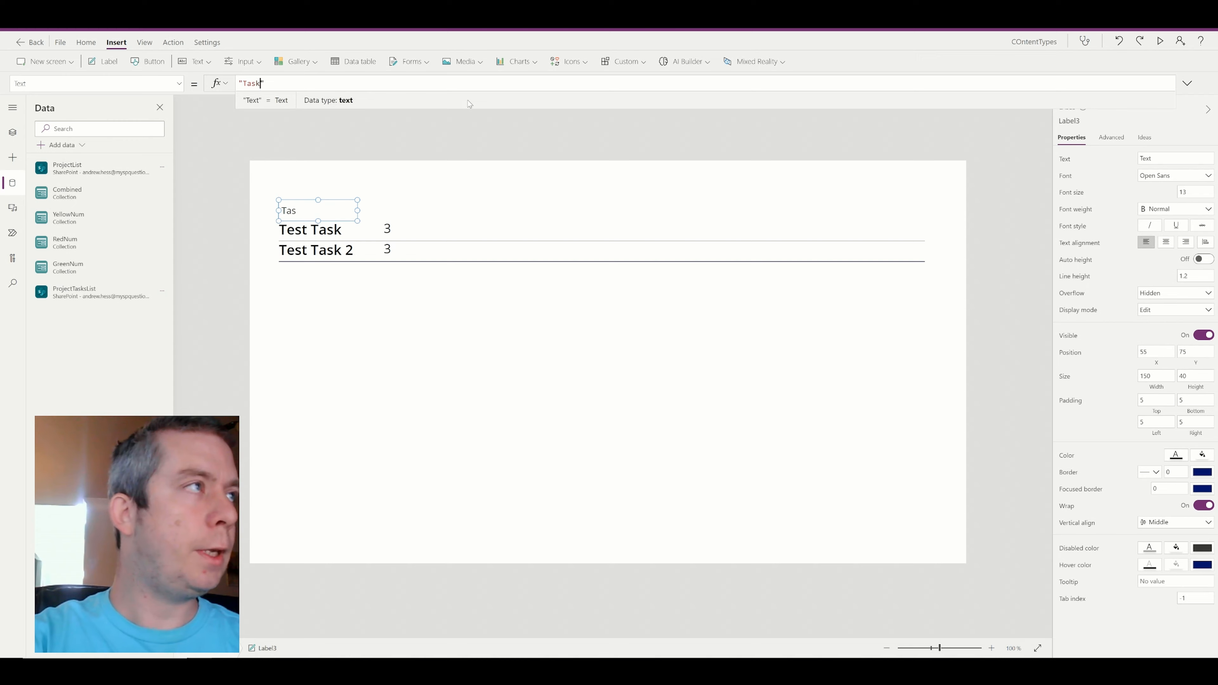
pyautogui.press('BackSpace')
pyautogui.press('BackSpace')
pyautogui.press('BackSpace')
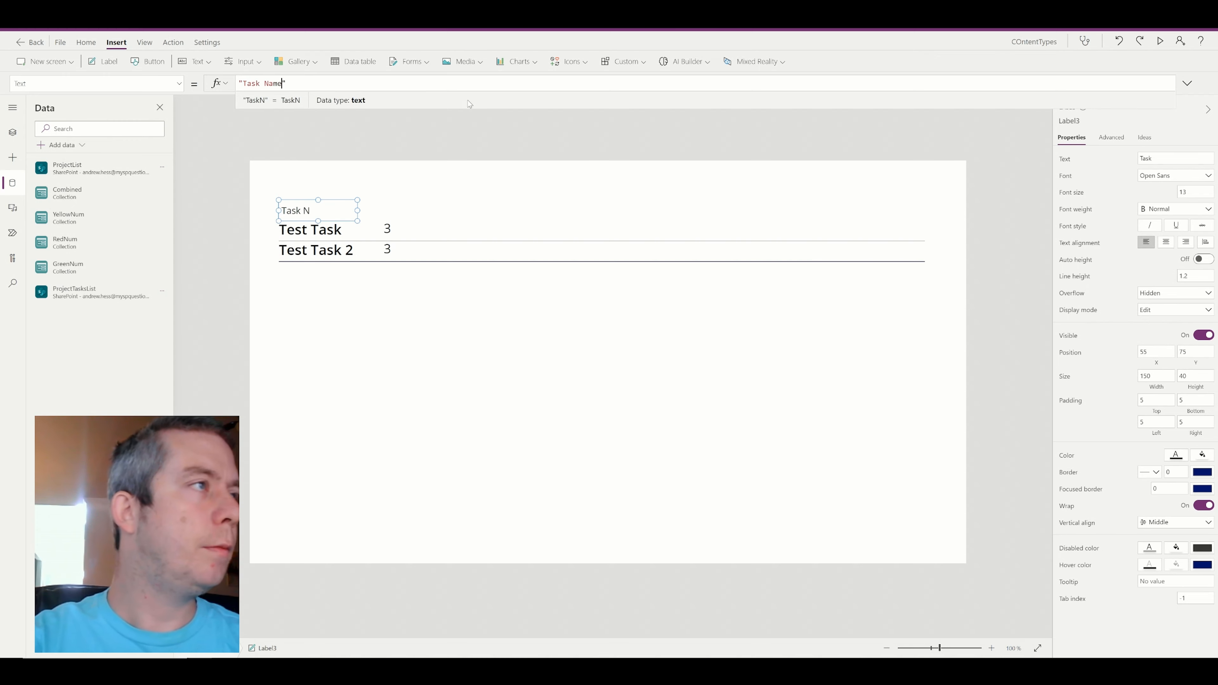
# - Copy the header label along the row for Priority, % Complete and the following column headings, and give the Priority heading a light grey fill
pyautogui.click(304, 216)
pyautogui.hotkey('ctrl', 'c')
pyautogui.hotkey('ctrl', 'v')
pyautogui.moveTo(322, 221); pyautogui.dragTo(385, 210)
pyautogui.doubleClick(384, 211)
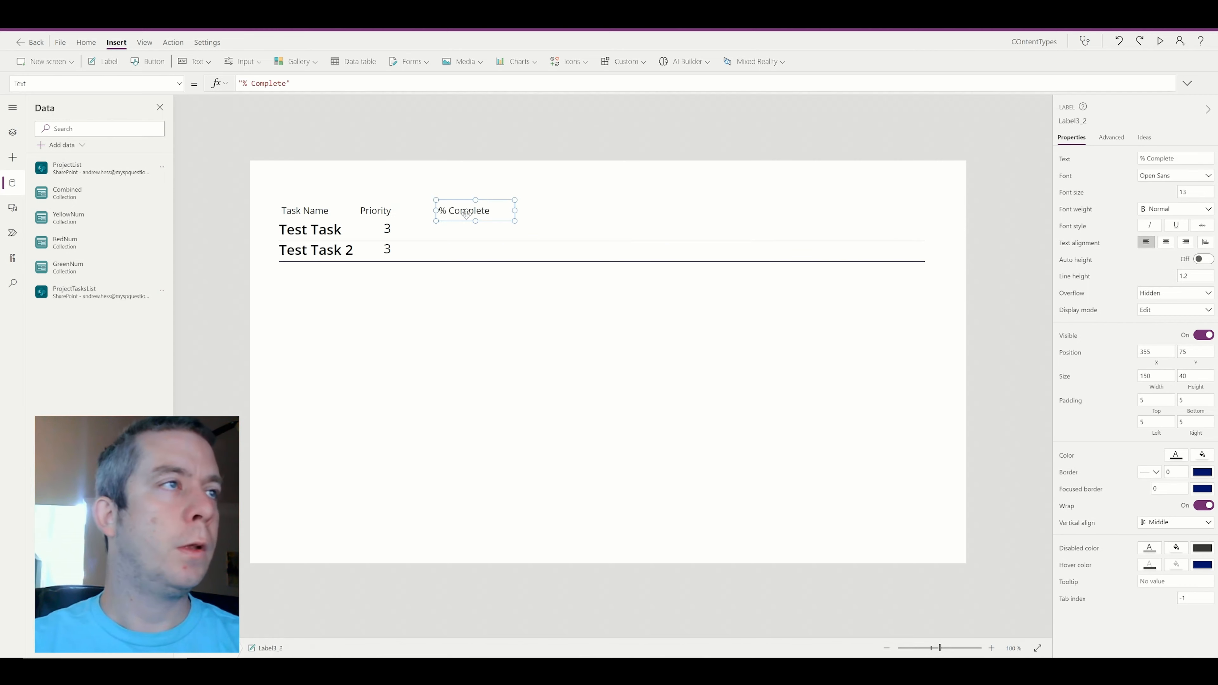
pyautogui.hotkey('ctrl', 'c')
pyautogui.hotkey('ctrl', 'v')
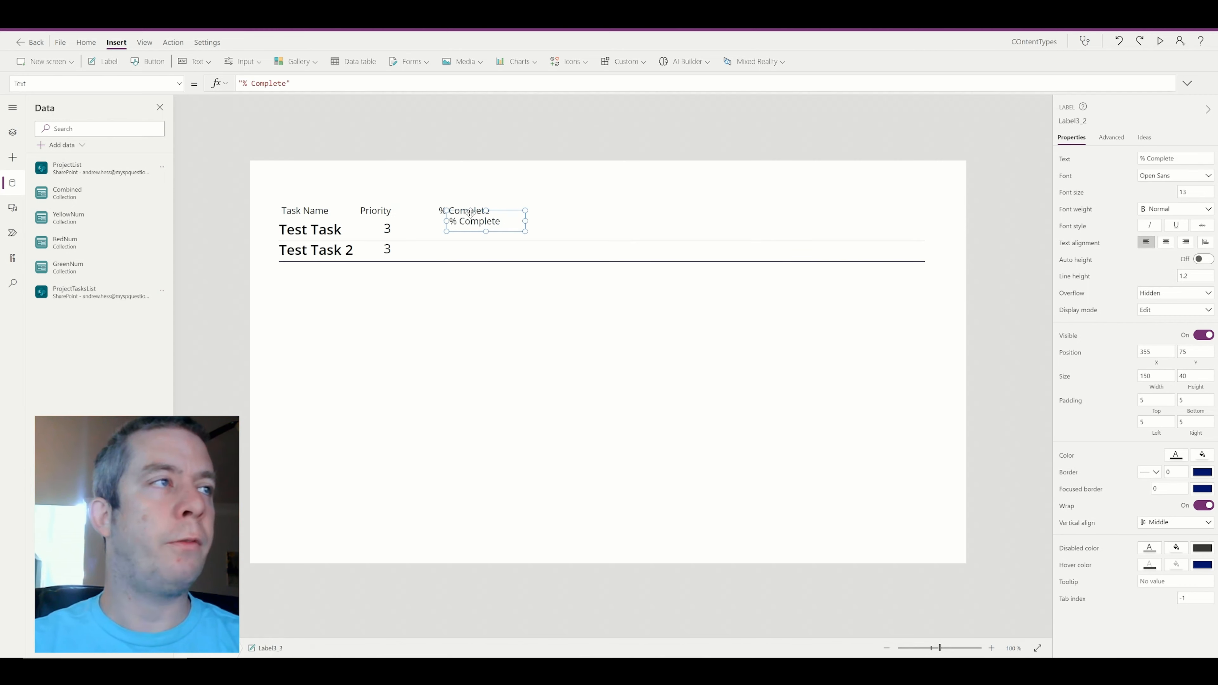
pyautogui.moveTo(484, 221); pyautogui.dragTo(536, 210)
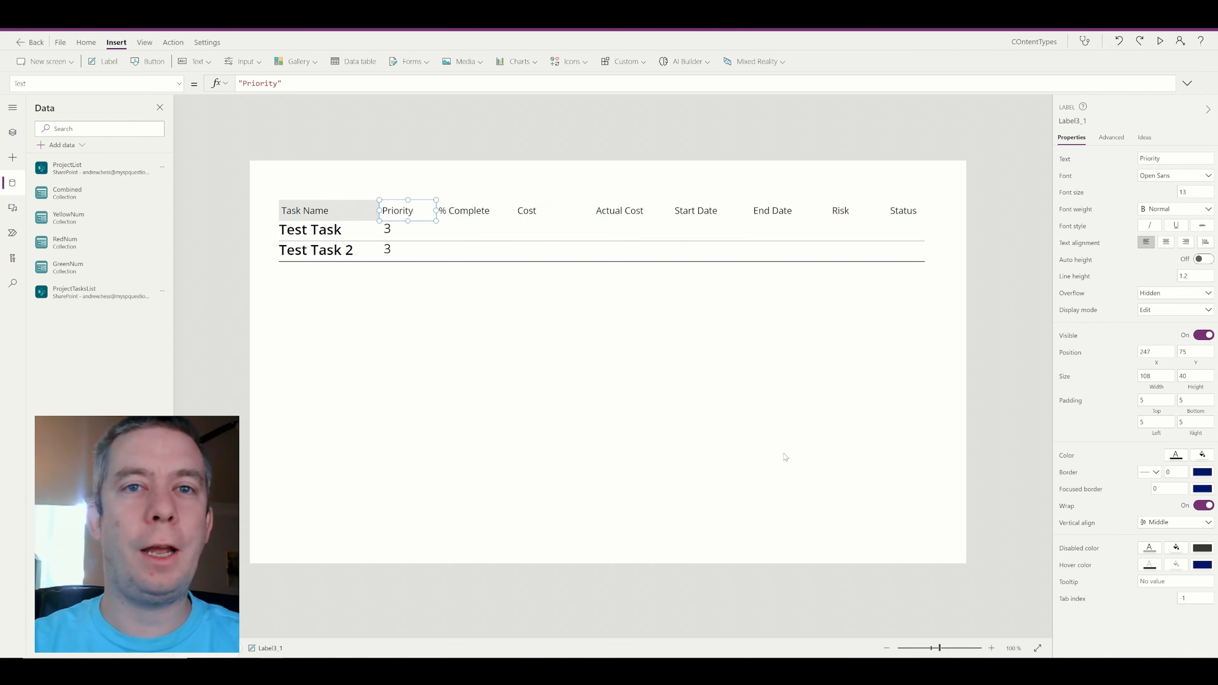
pyautogui.click(1202, 455)
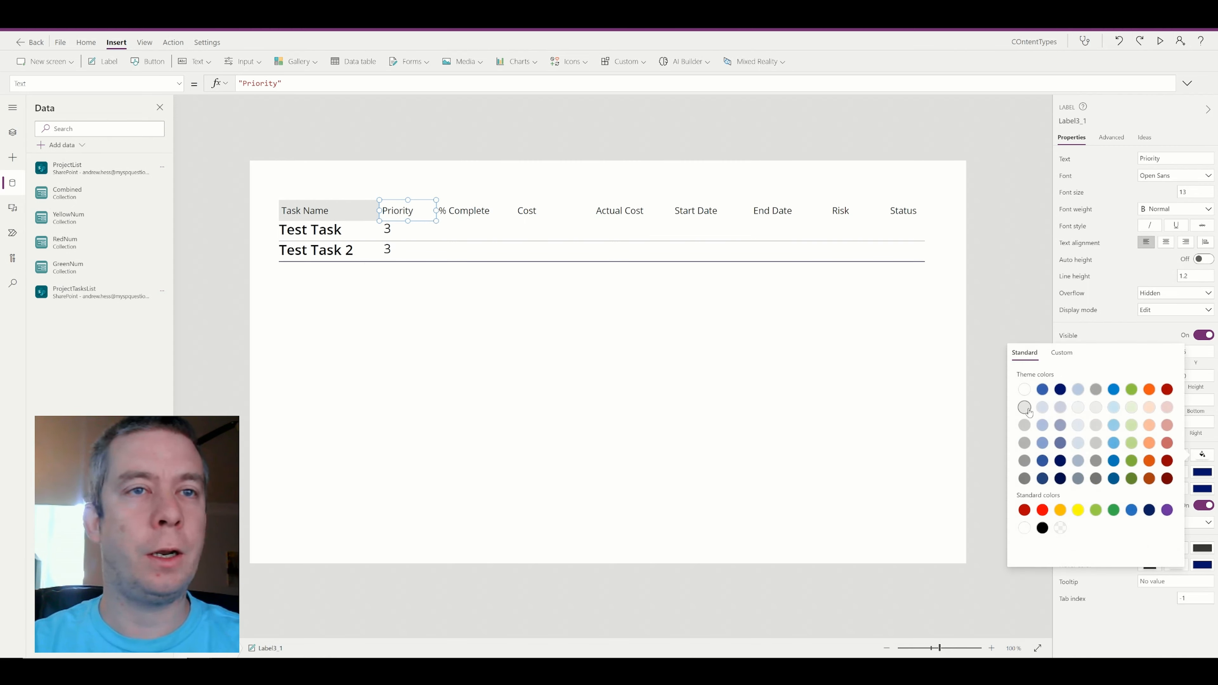
# - Change the text formula of the gallery's ProjectID label to ThisItem.Priority
pyautogui.click(388, 230)
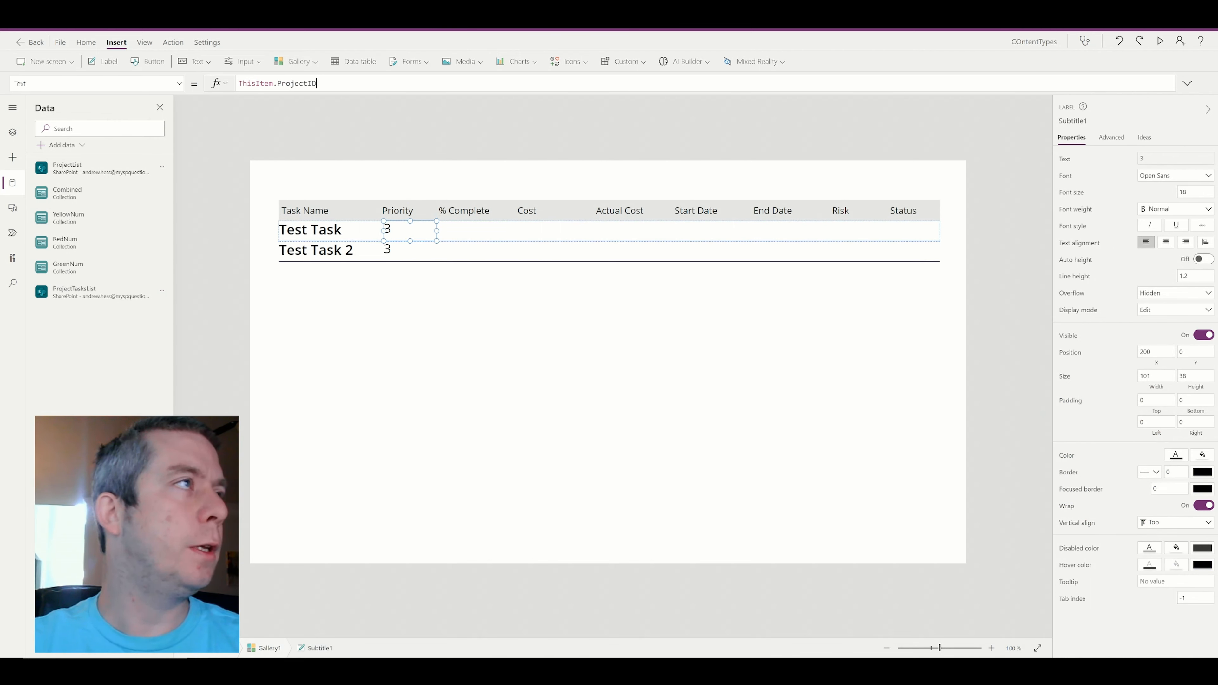
pyautogui.moveTo(317, 83); pyautogui.dragTo(282, 83)
pyautogui.press('BackSpace')
pyautogui.press('BackSpace')
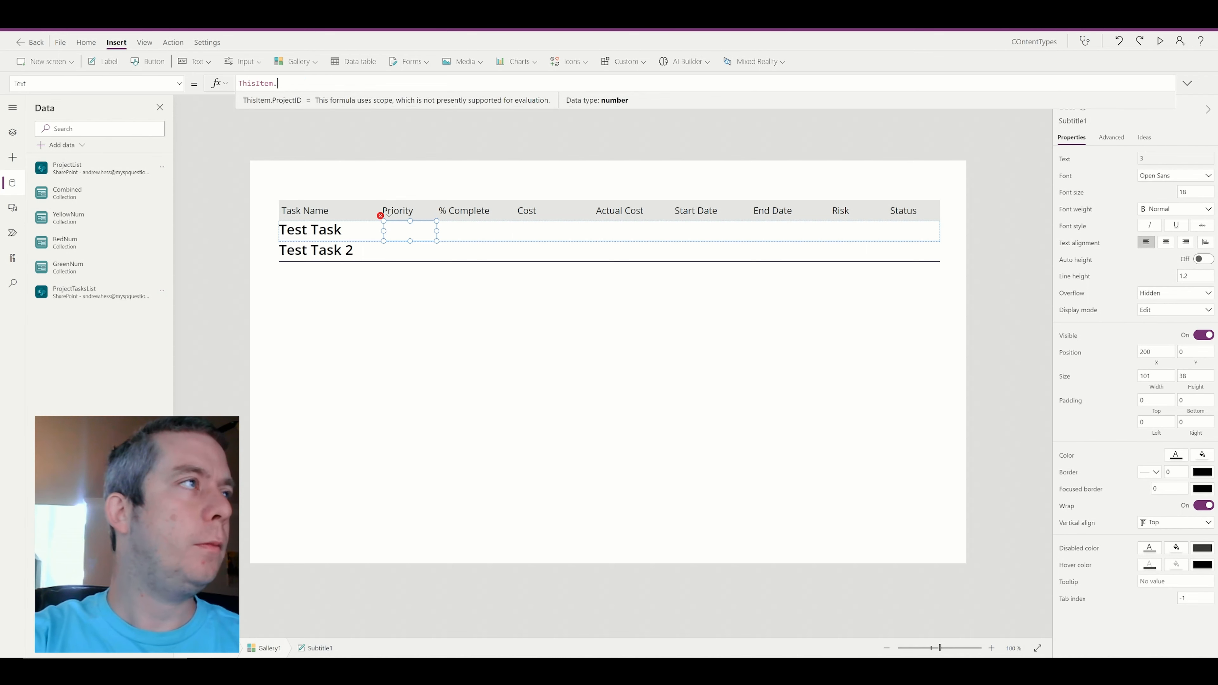
pyautogui.write('Pri')
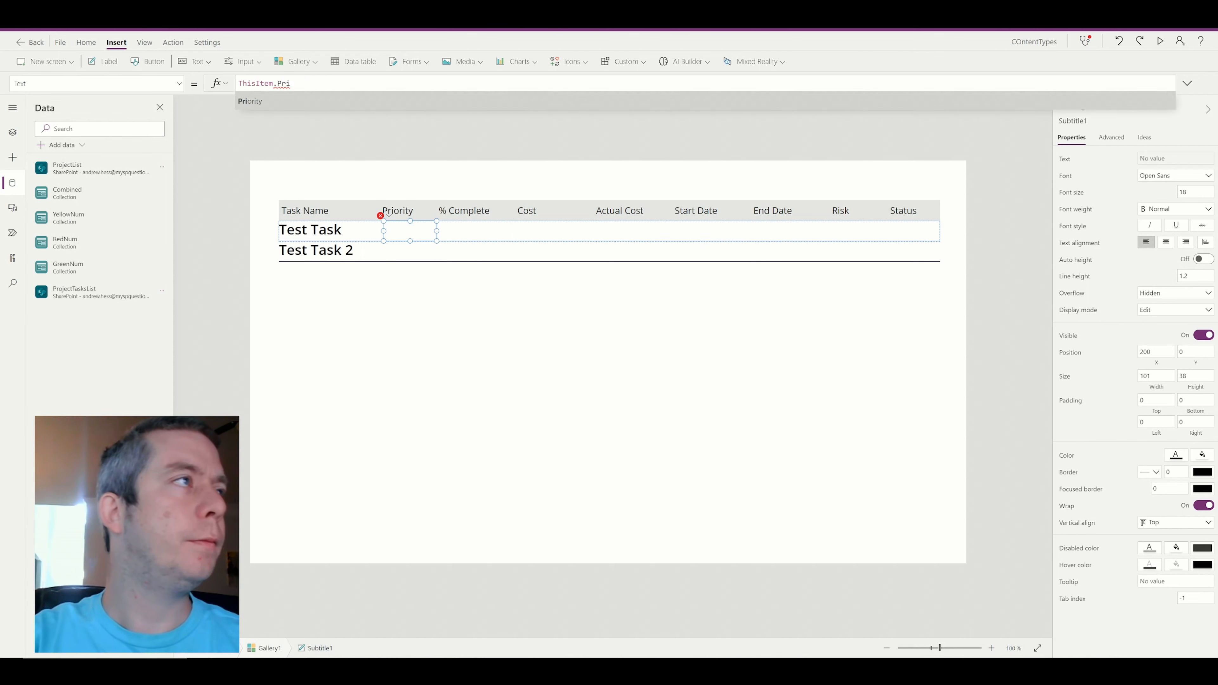
pyautogui.click(276, 101)
# - Duplicate the Priority value label under the % Complete heading for ThisItem.'% Complete' and centre its text
pyautogui.hotkey('ctrl', 'c')
pyautogui.hotkey('ctrl', 'v')
pyautogui.moveTo(337, 234); pyautogui.dragTo(475, 230)
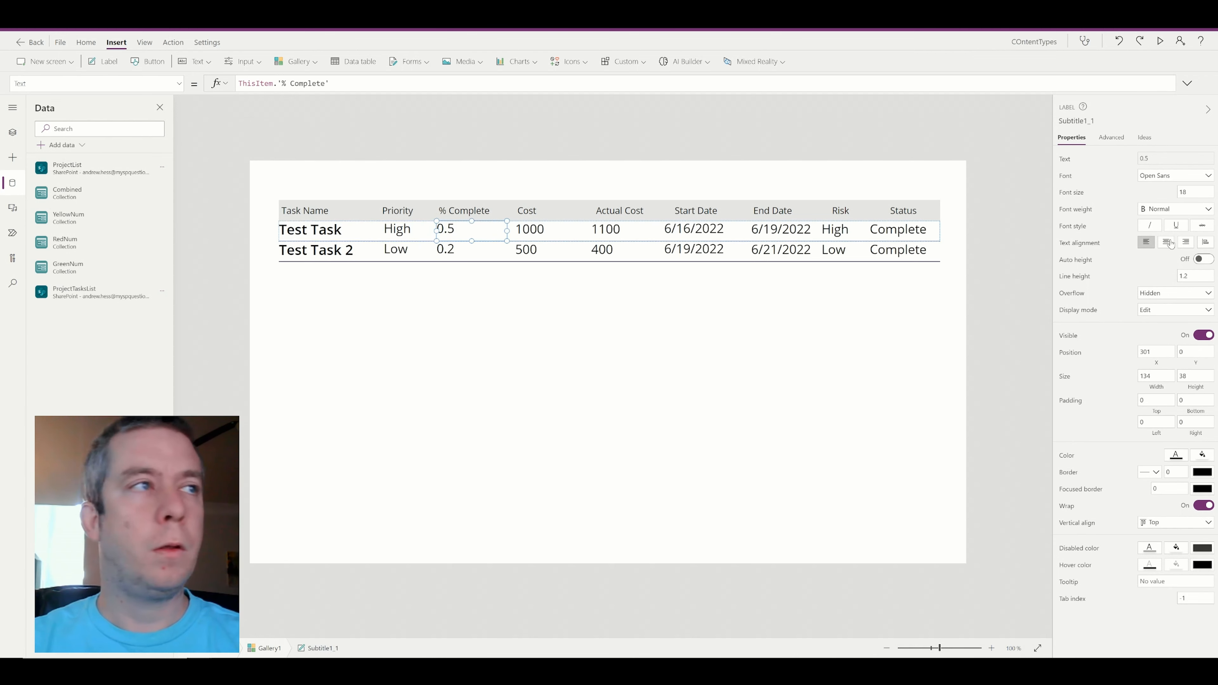
pyautogui.click(1167, 242)
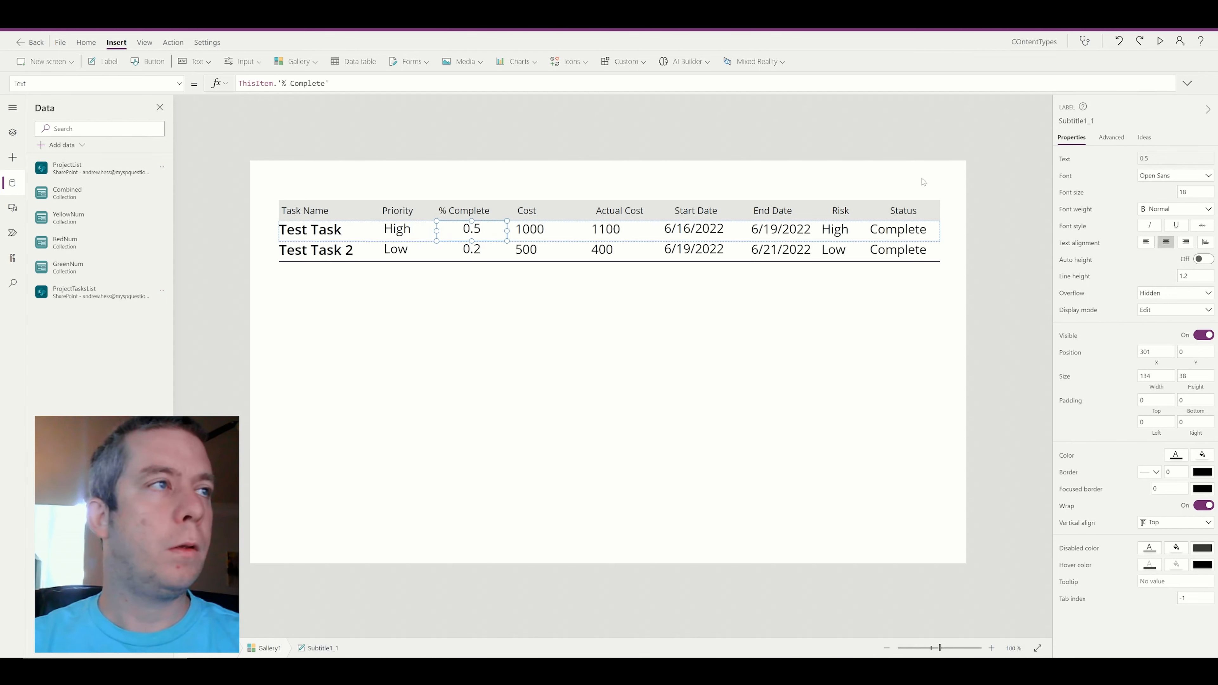
pyautogui.click(1016, 287)
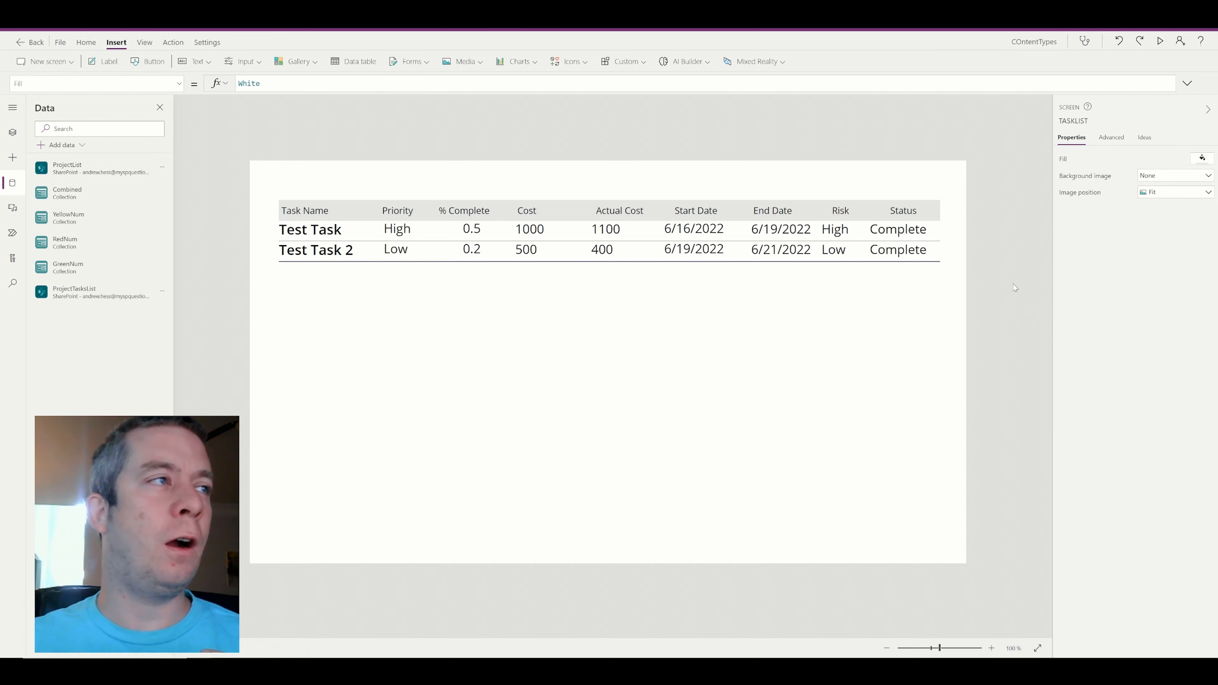
pyautogui.click(421, 389)
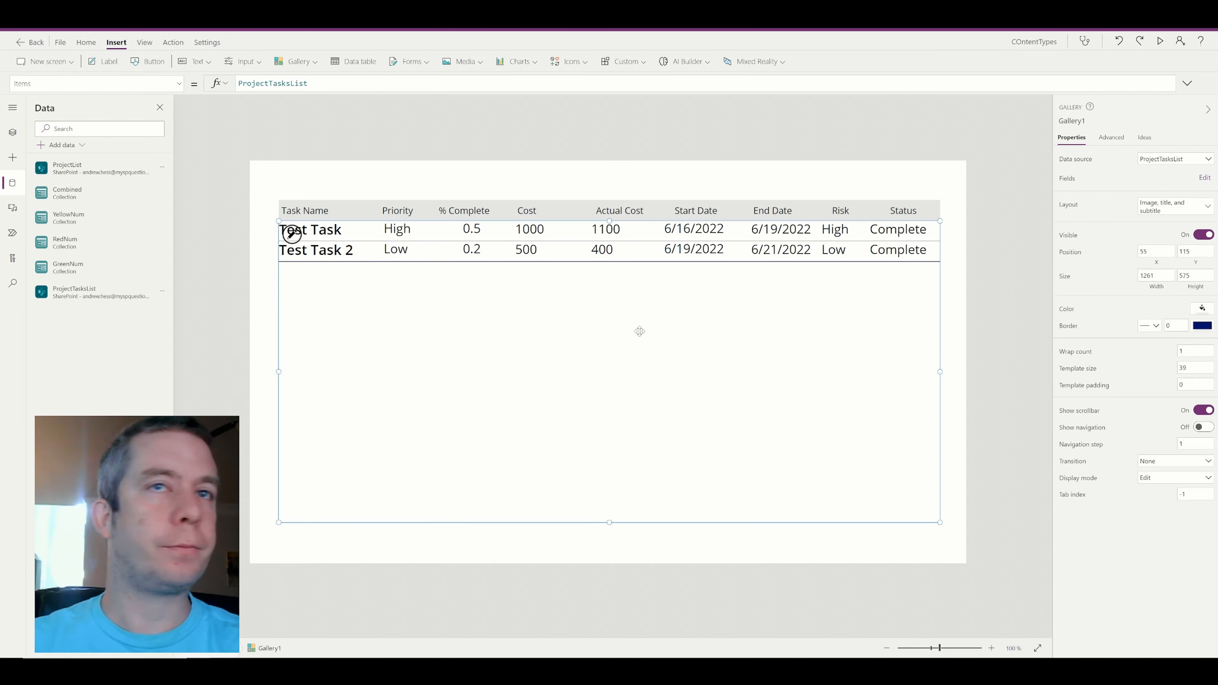
pyautogui.click(1109, 139)
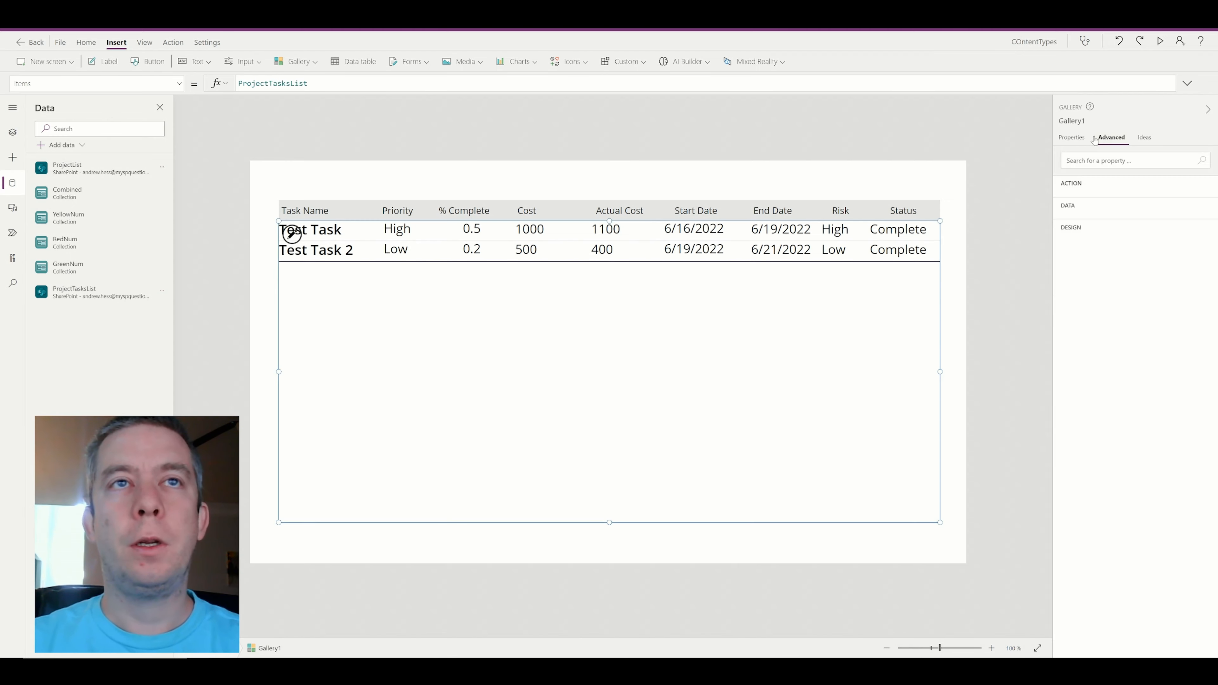
pyautogui.click(1074, 139)
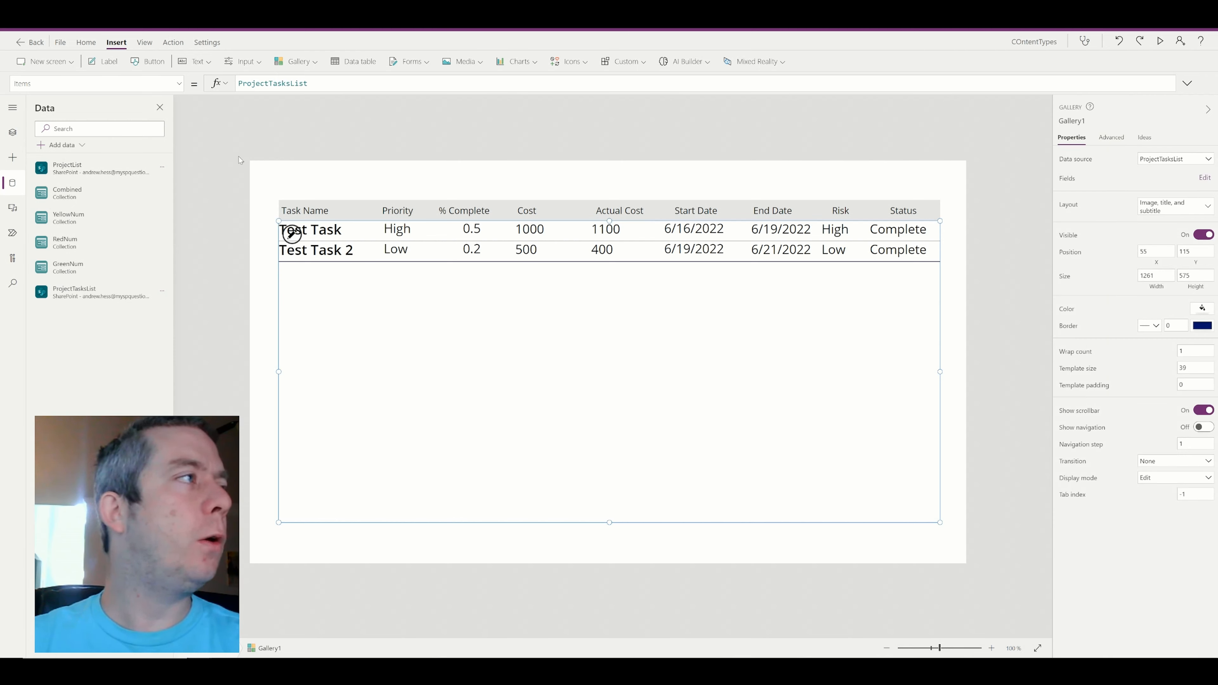
# - Open the HOMESCREEN screen, start the app preview and return to editing
pyautogui.moveTo(81, 171)
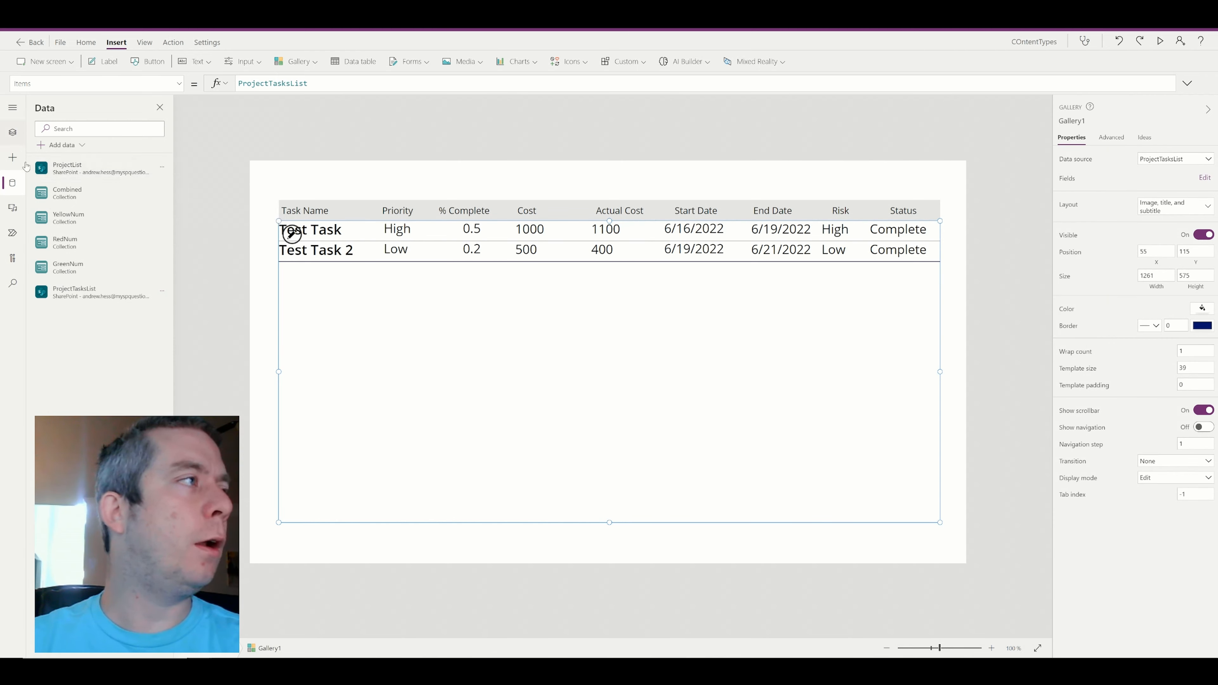
pyautogui.click(12, 132)
pyautogui.click(75, 185)
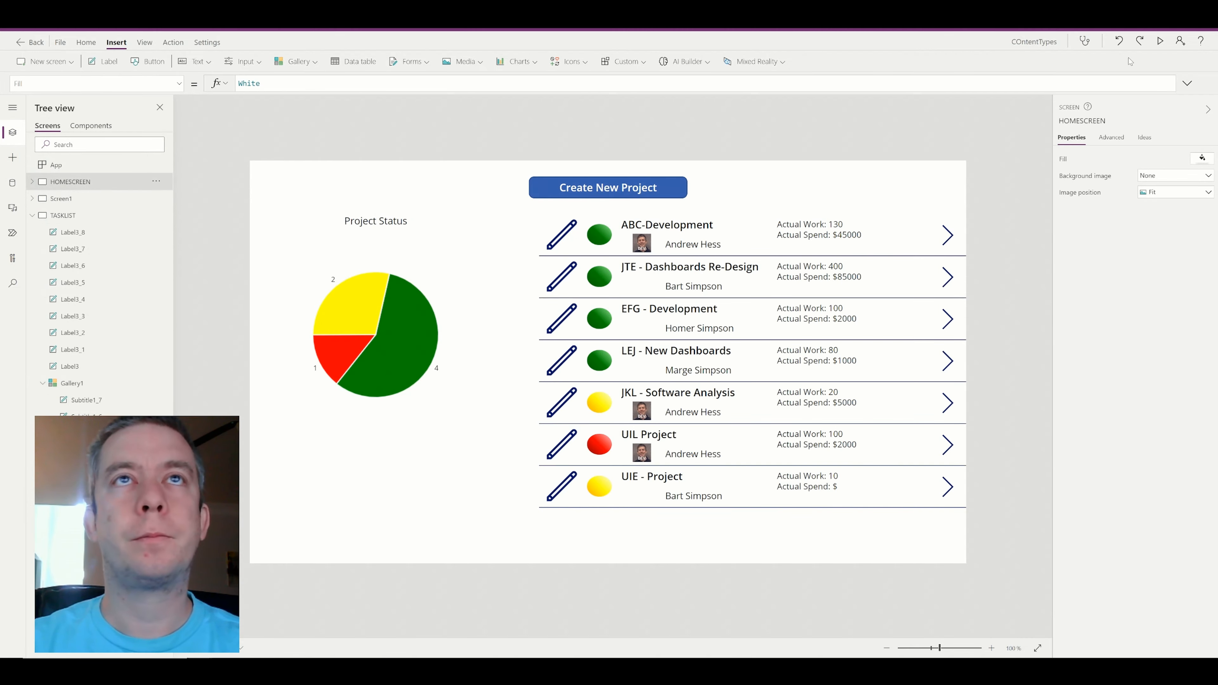
pyautogui.click(1160, 41)
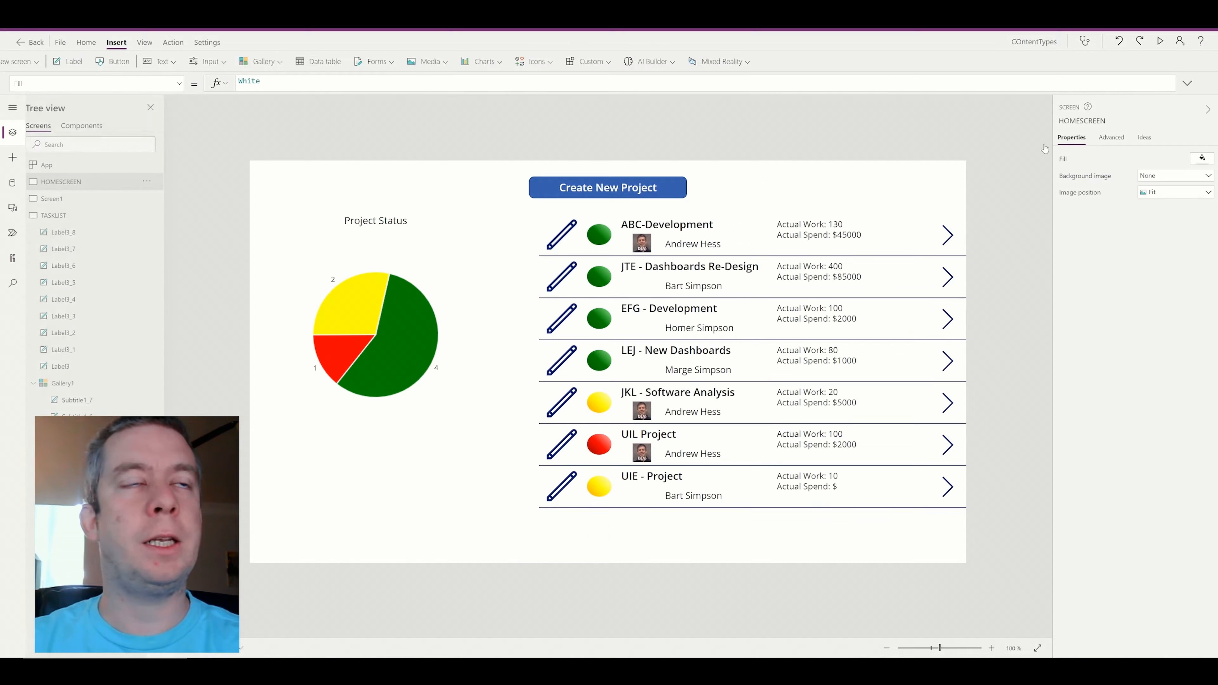
pyautogui.click(1199, 45)
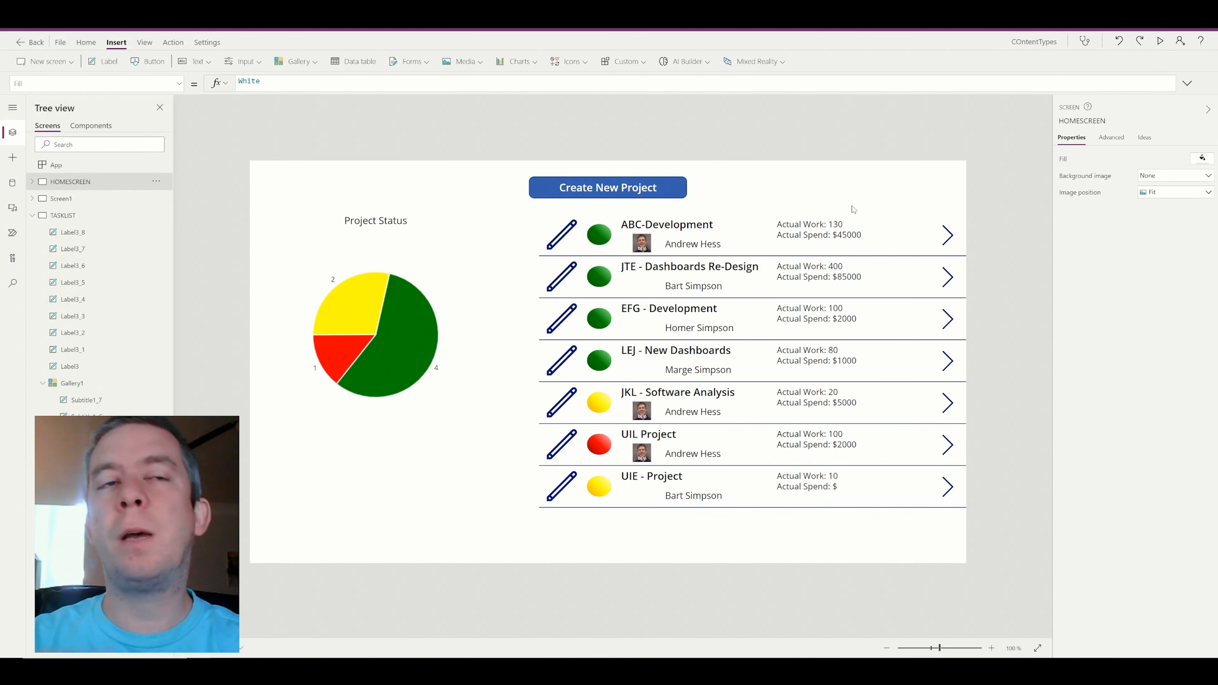
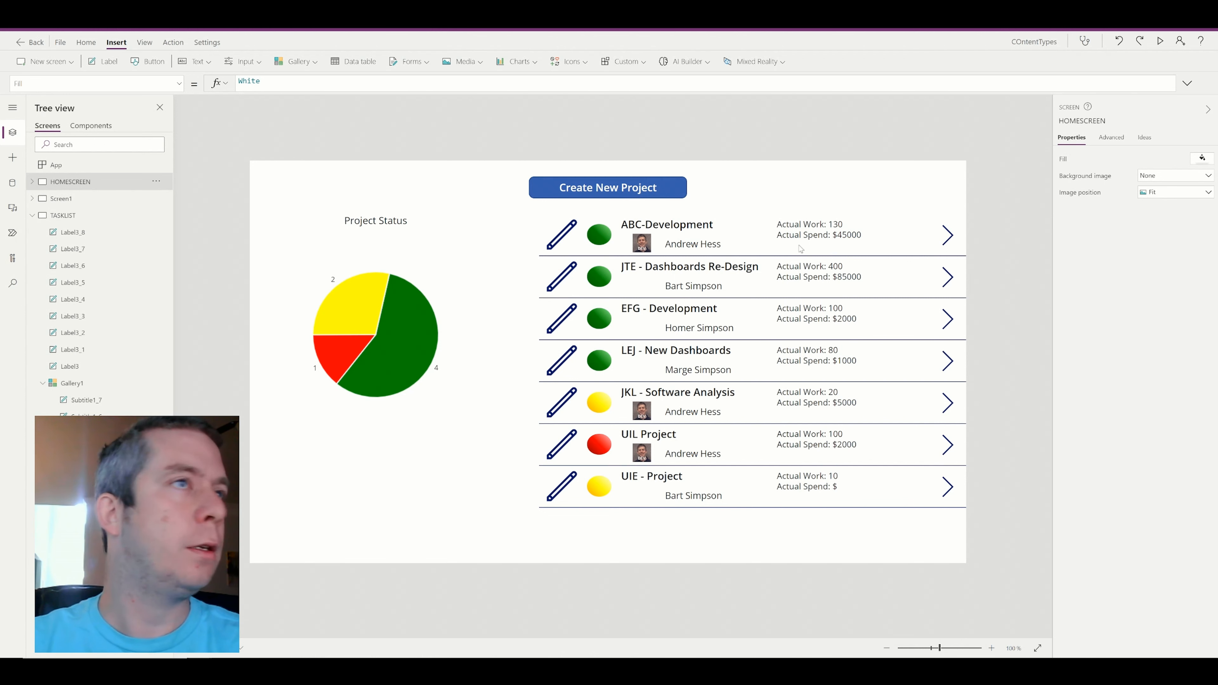
# - Insert a button in the project gallery's row just before the next arrow, at X 636, Y 20, about 99 wide
pyautogui.click(895, 248)
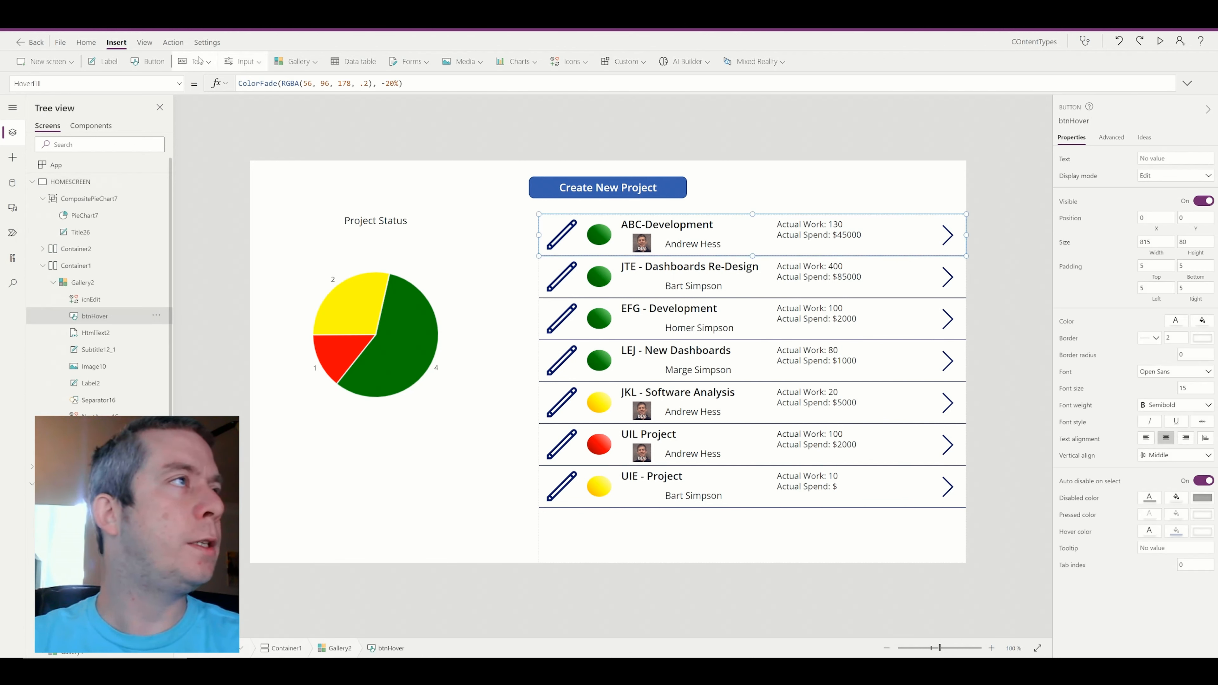
pyautogui.click(147, 62)
pyautogui.moveTo(620, 235); pyautogui.dragTo(924, 234)
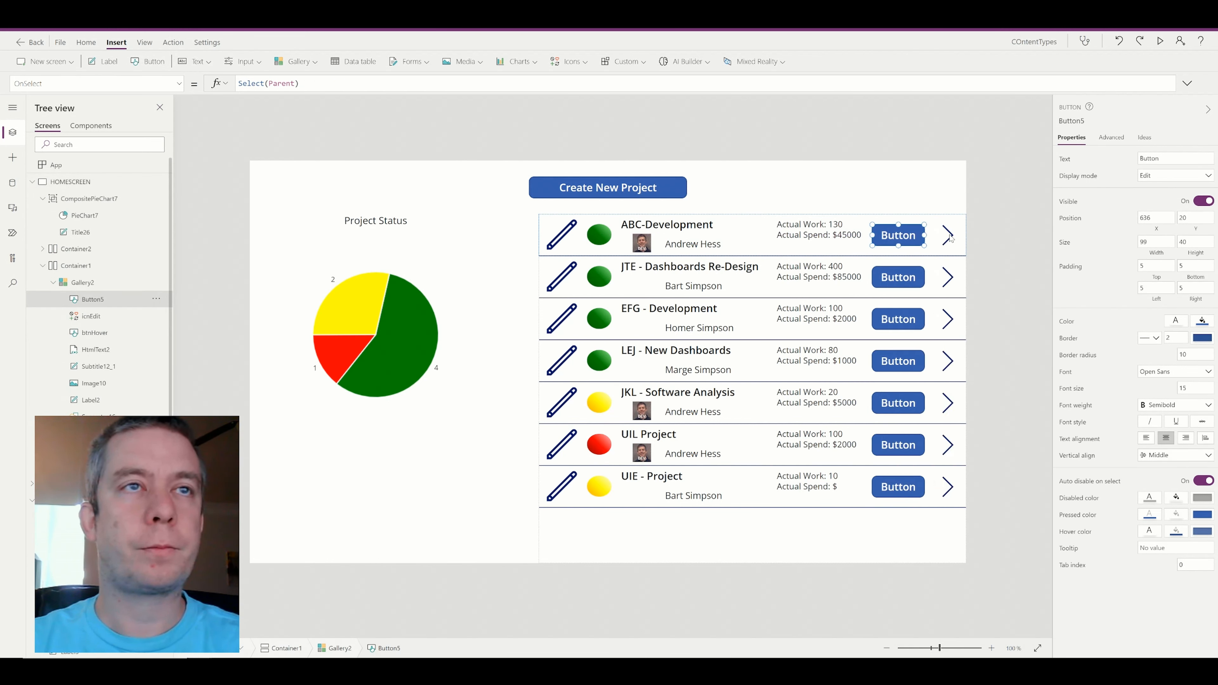
# - Delete the next arrow icon from the project gallery's row
pyautogui.click(846, 217)
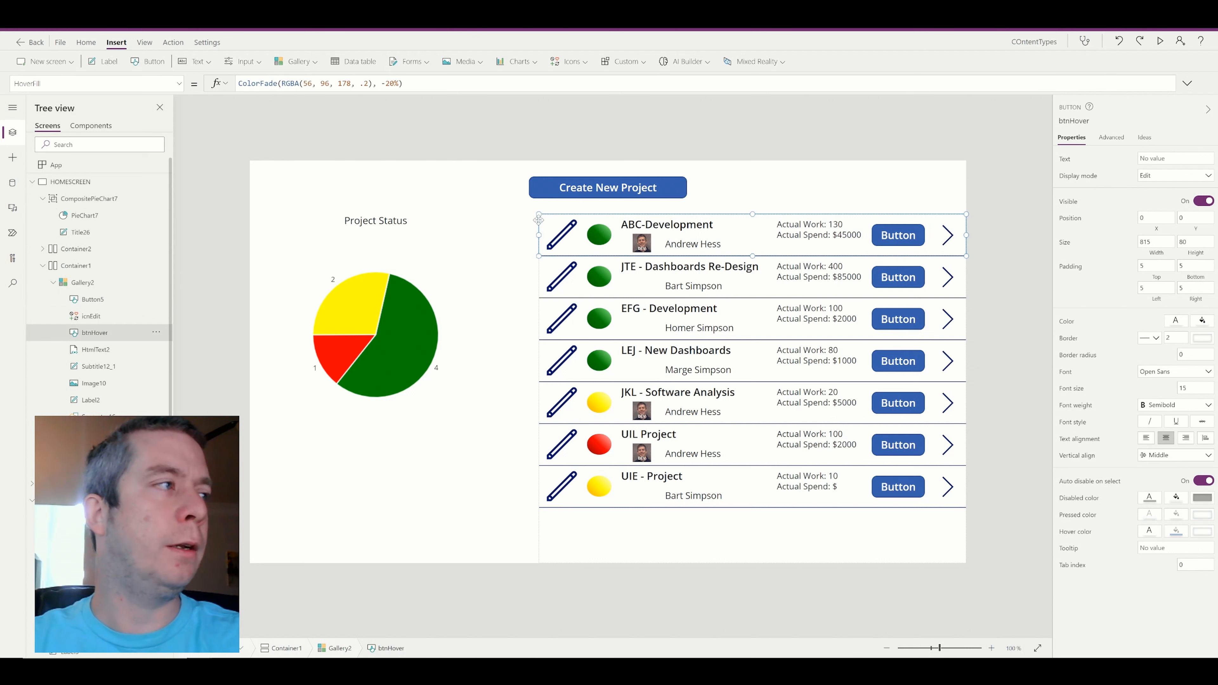
pyautogui.click(930, 203)
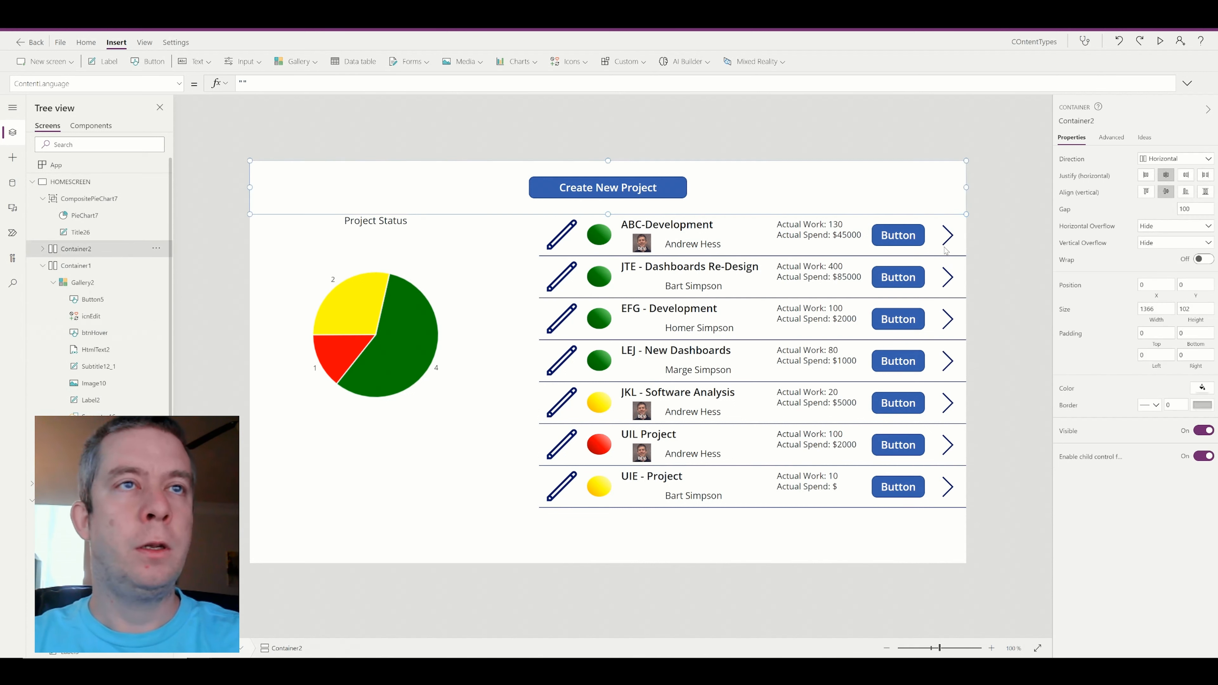
pyautogui.click(944, 243)
pyautogui.click(864, 191)
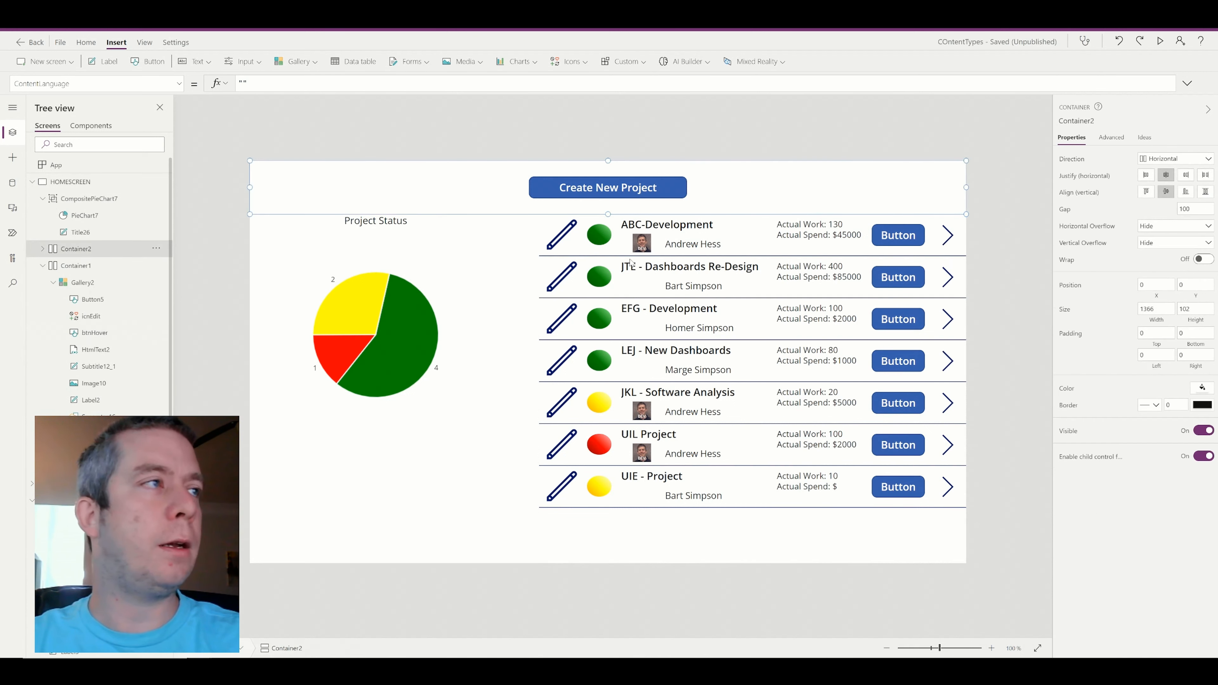
pyautogui.click(593, 533)
pyautogui.click(948, 236)
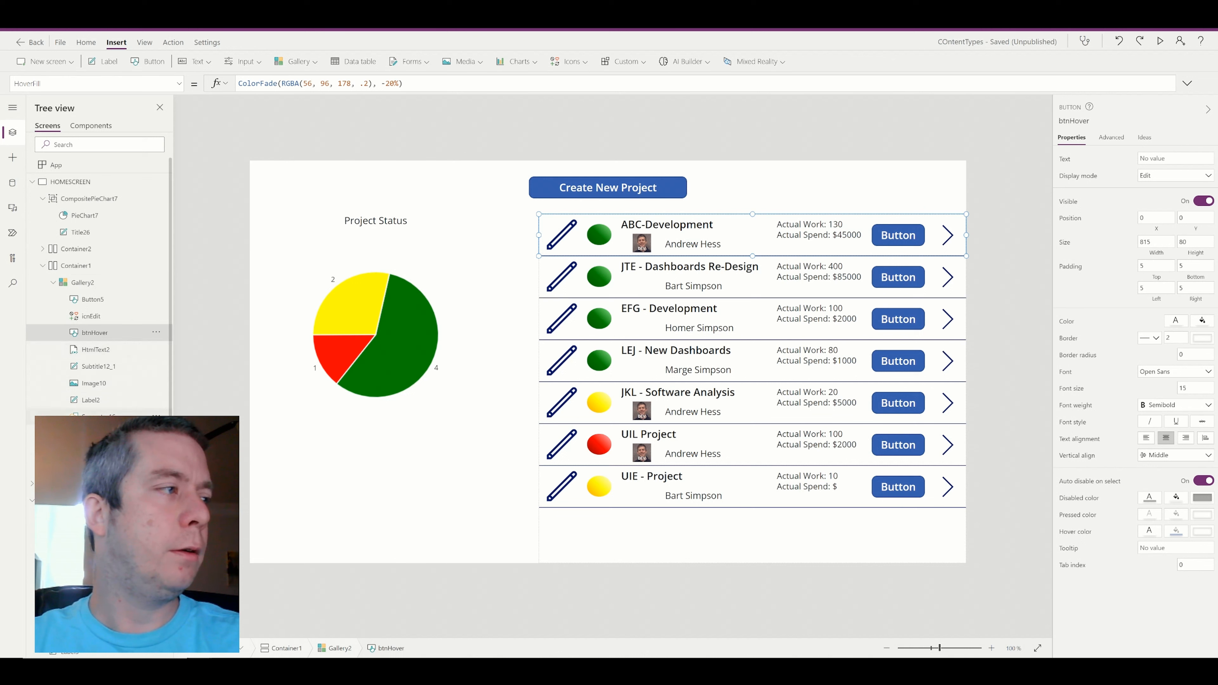
pyautogui.click(93, 466)
pyautogui.click(93, 450)
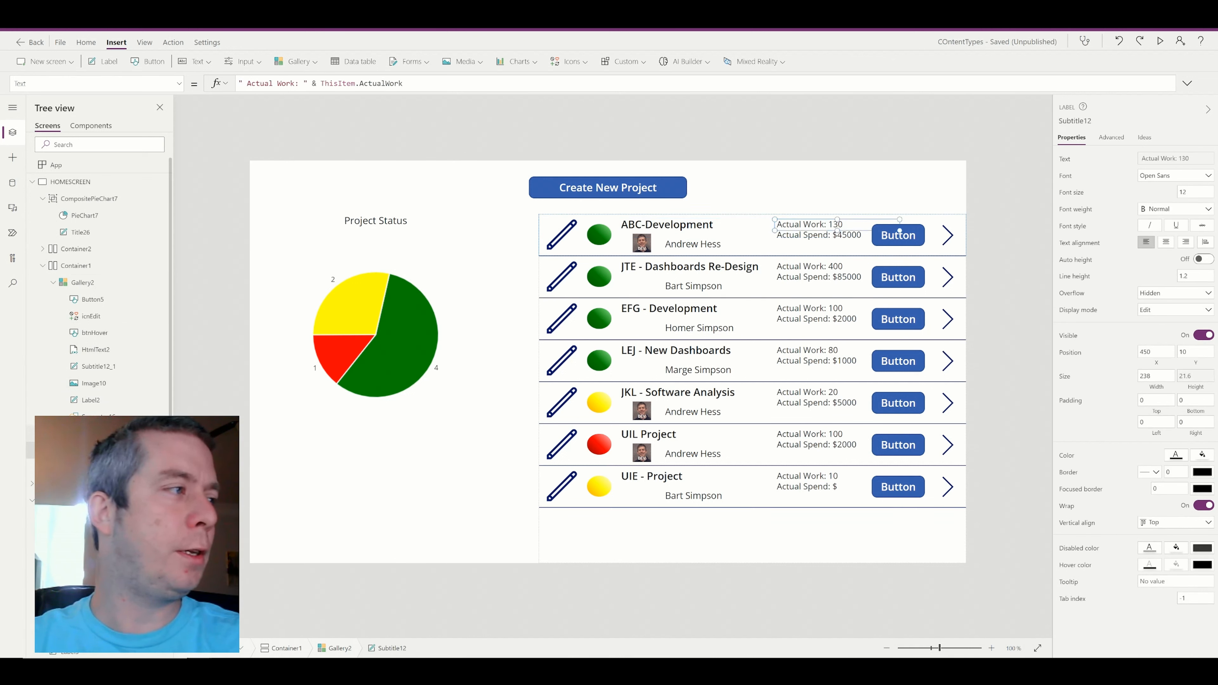
pyautogui.click(93, 433)
pyautogui.click(93, 417)
pyautogui.click(93, 433)
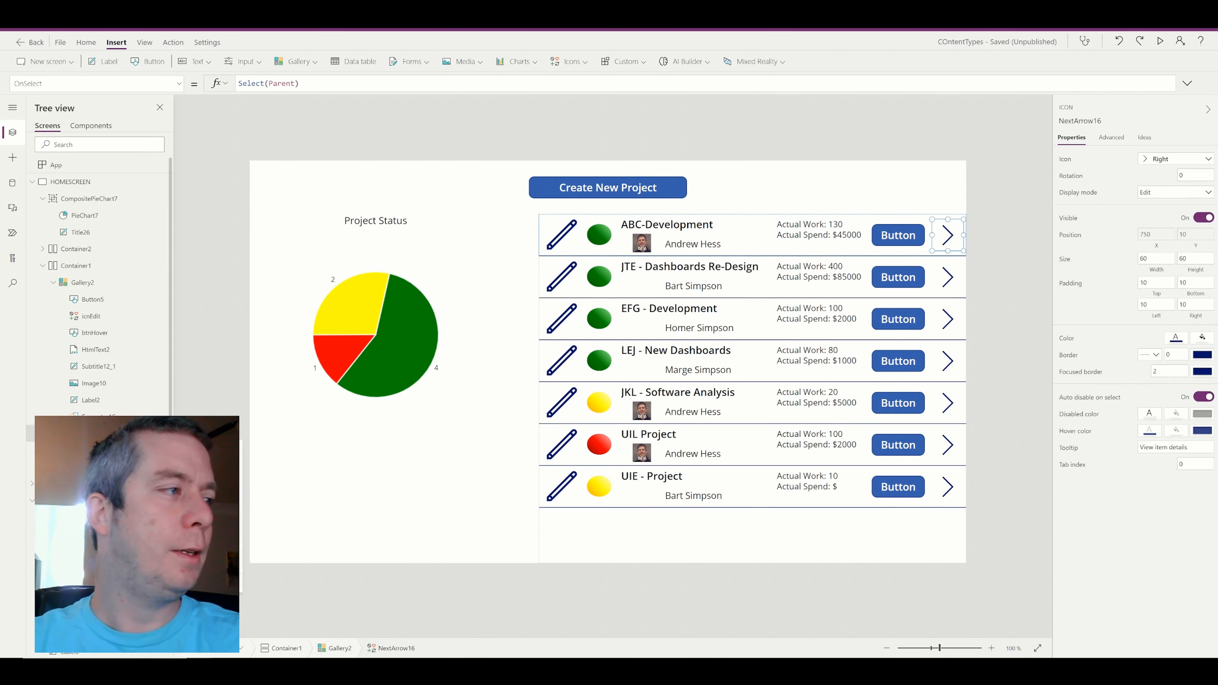
pyautogui.click(184, 503)
# - Move the gallery's row button to X 669 with a width of 117 and set its text to Tasks
pyautogui.click(897, 236)
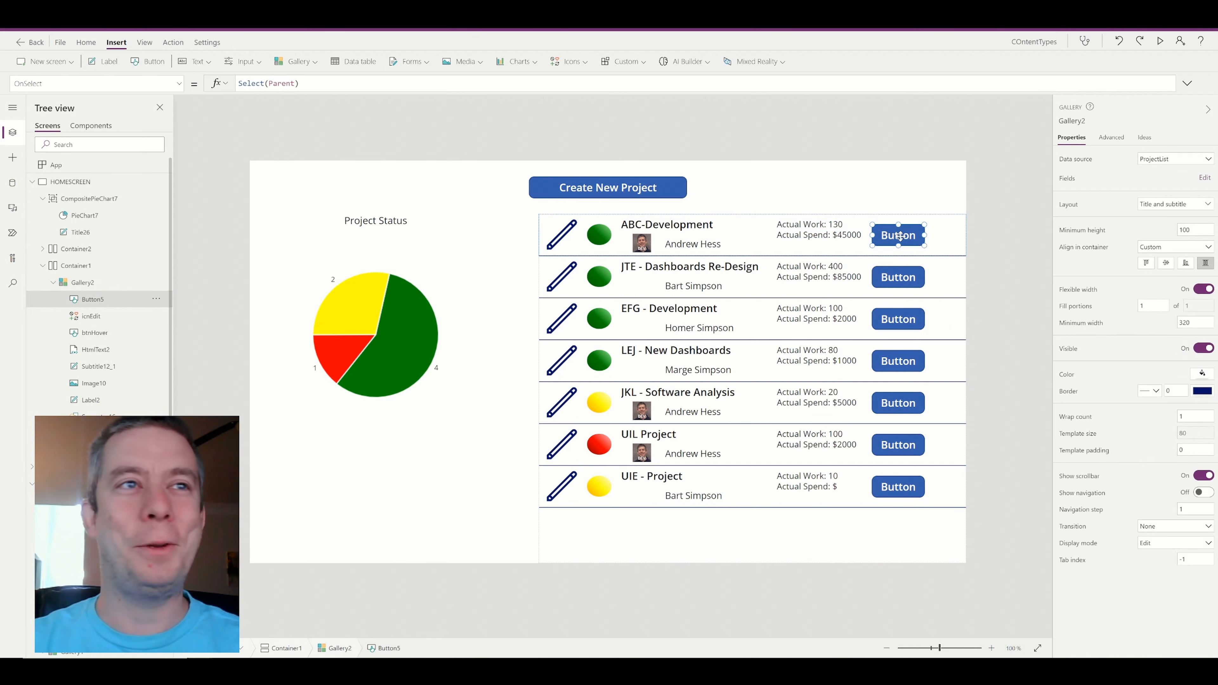
pyautogui.moveTo(898, 236); pyautogui.dragTo(953, 235)
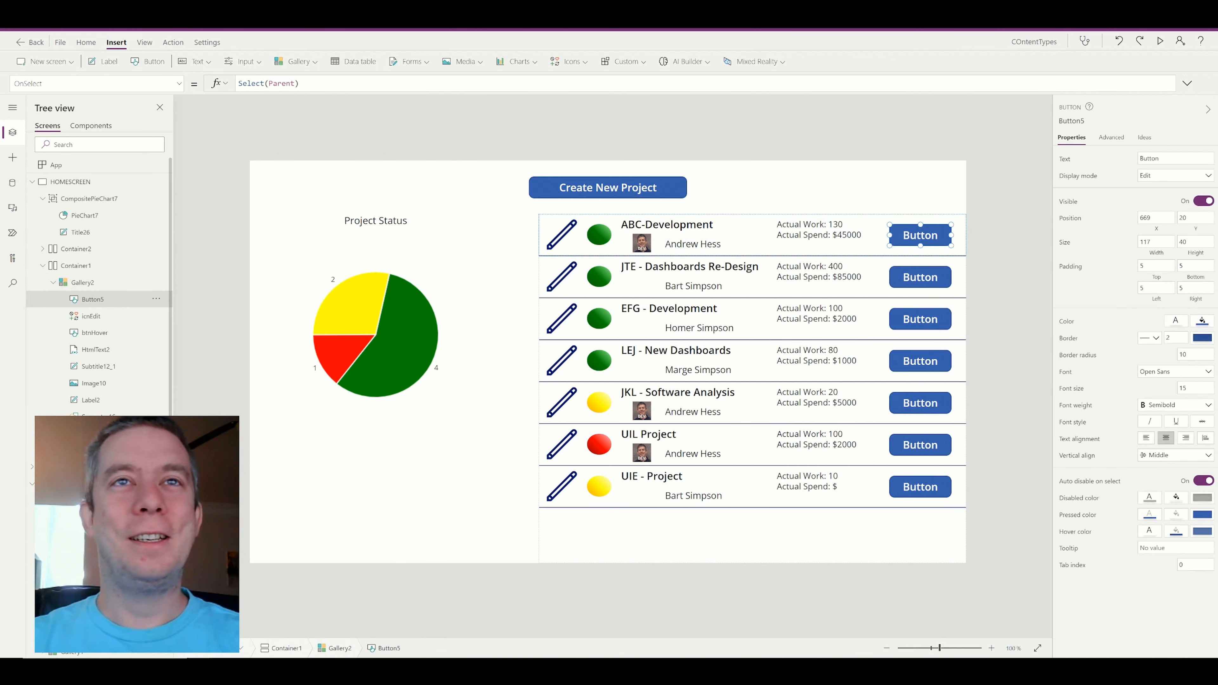
pyautogui.moveTo(1165, 159); pyautogui.dragTo(930, 128)
pyautogui.write('Tasks')
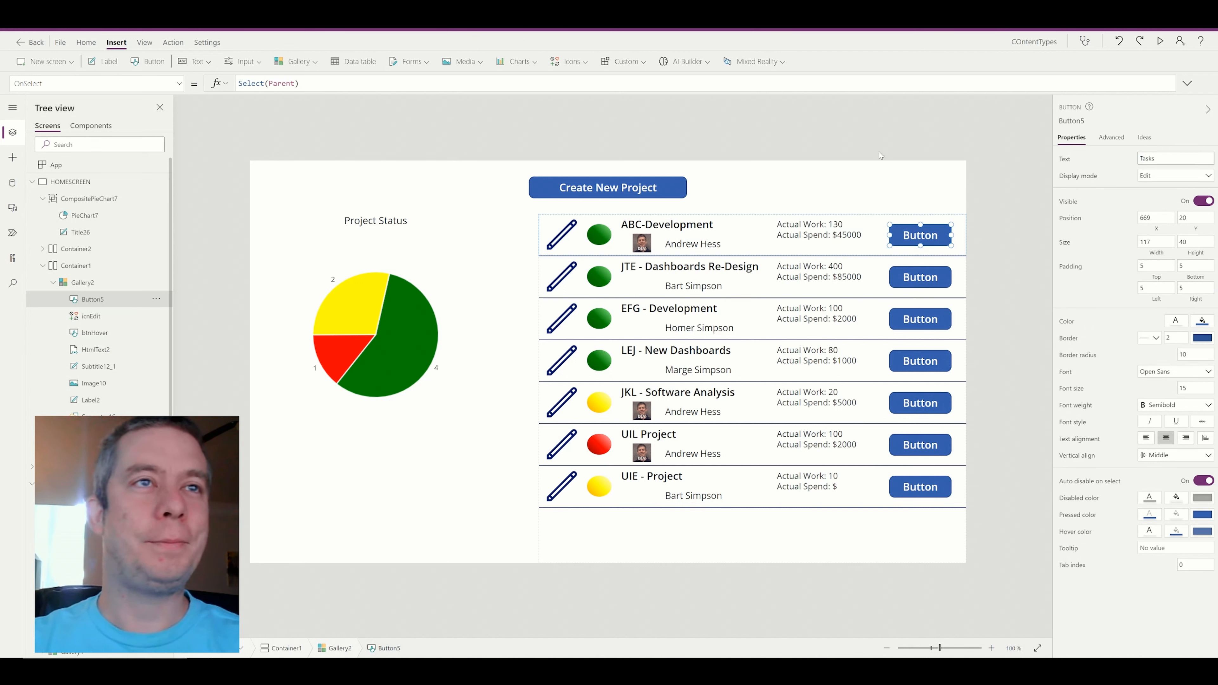
pyautogui.click(929, 128)
# - Set the Tasks button's OnSelect formula to Select(Parent);Navigate(TASKLIST,Fade)
pyautogui.click(927, 236)
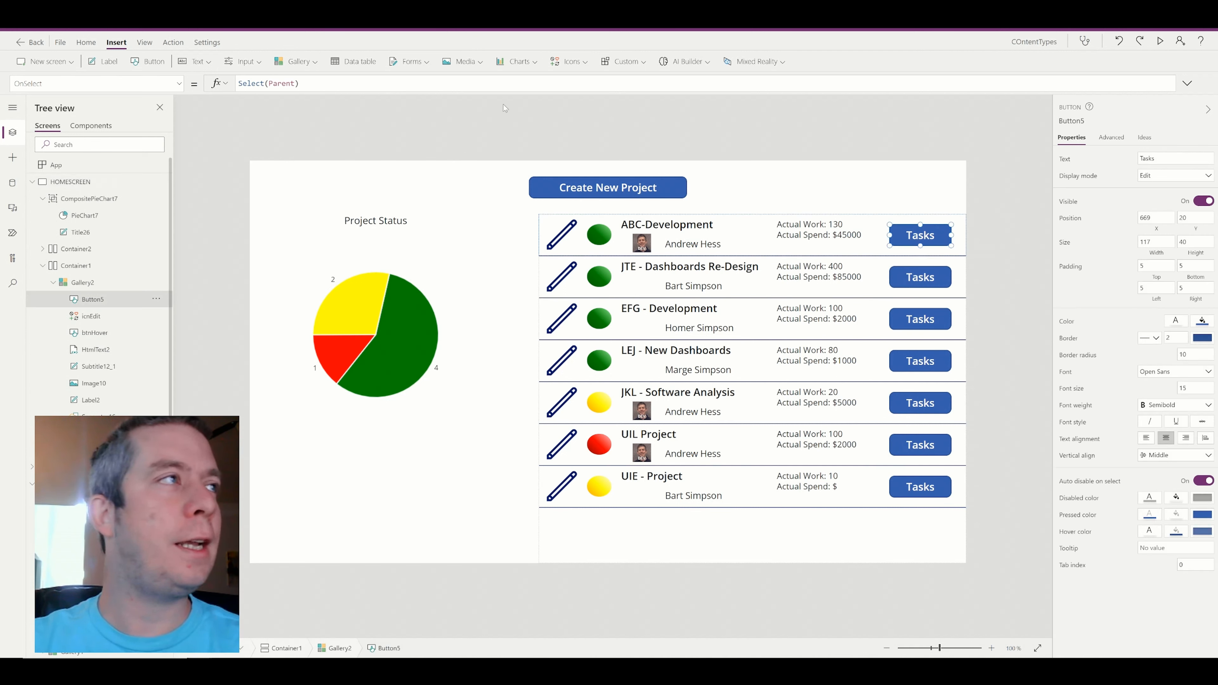
pyautogui.write(';N')
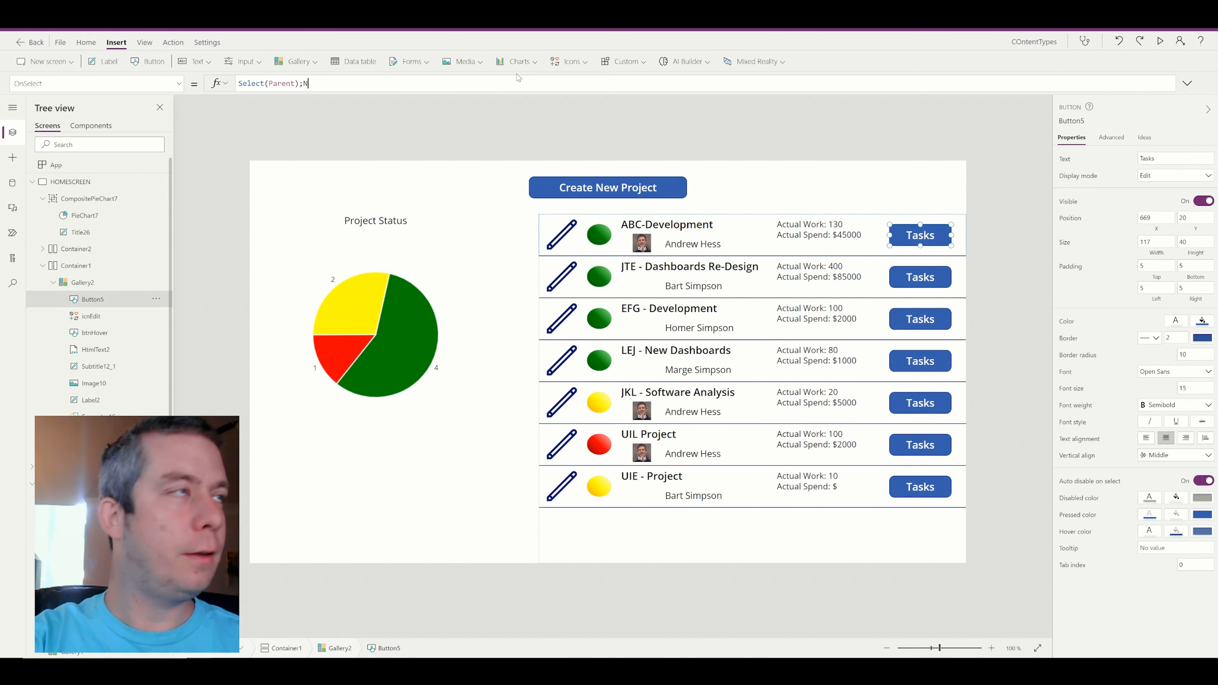
pyautogui.write('avigate(T')
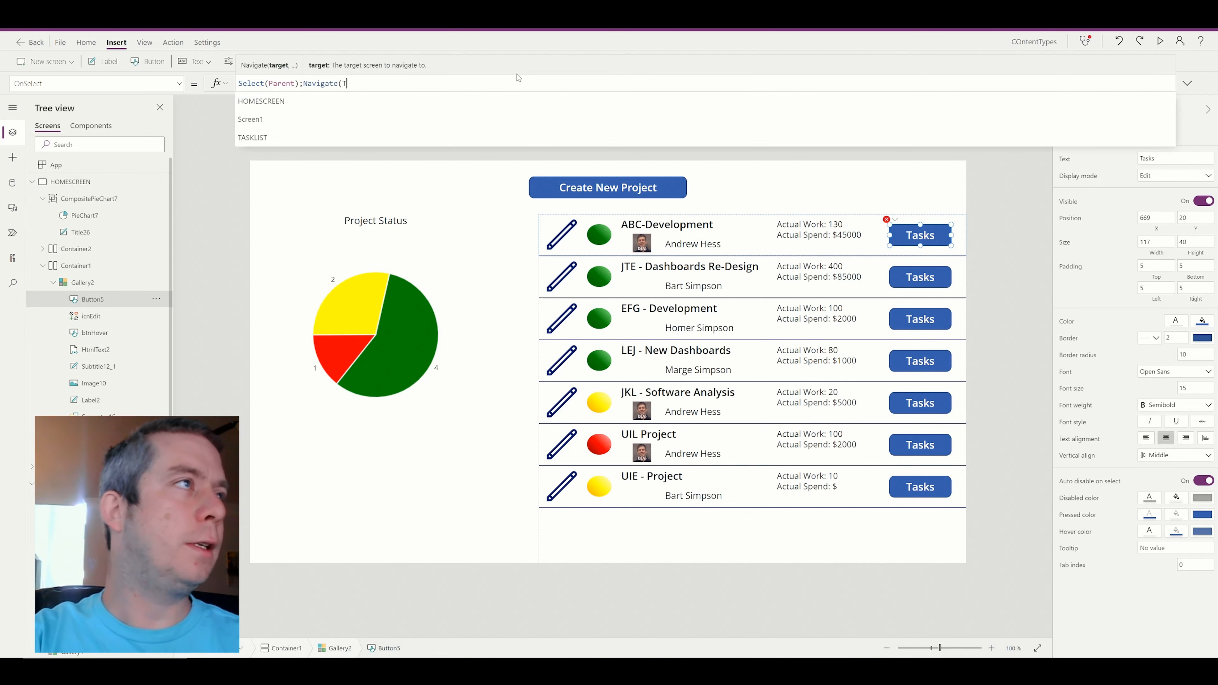
pyautogui.write('ASKLIST')
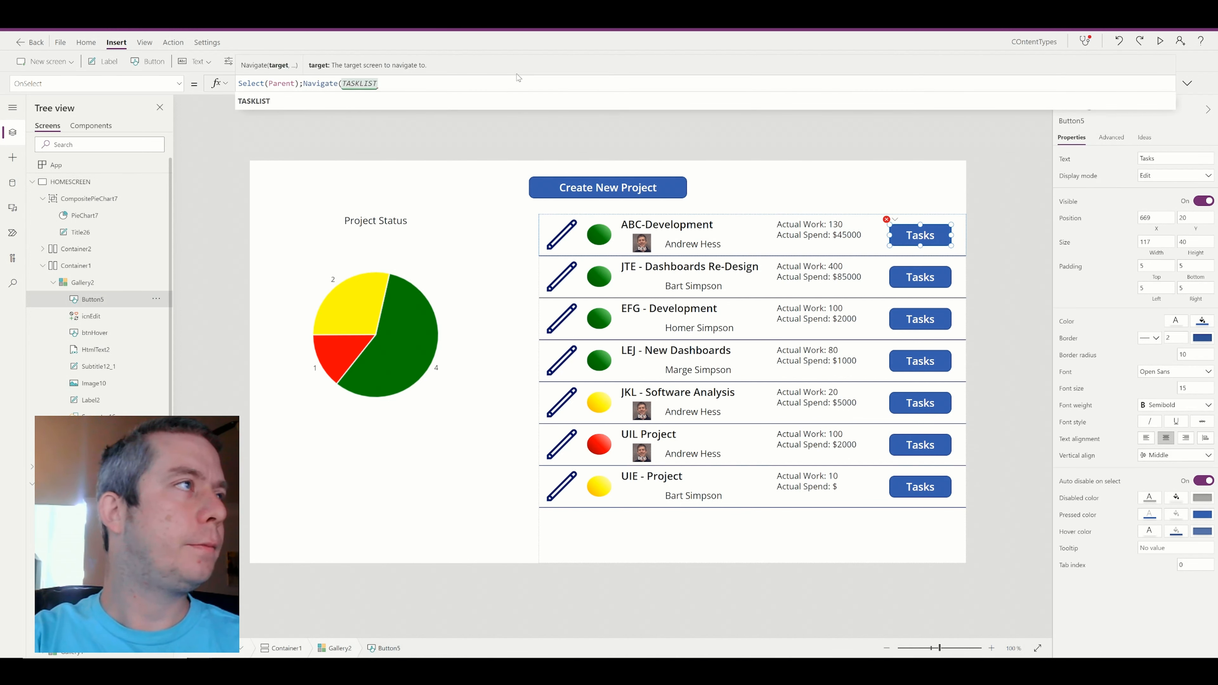
pyautogui.write(',Fade)')
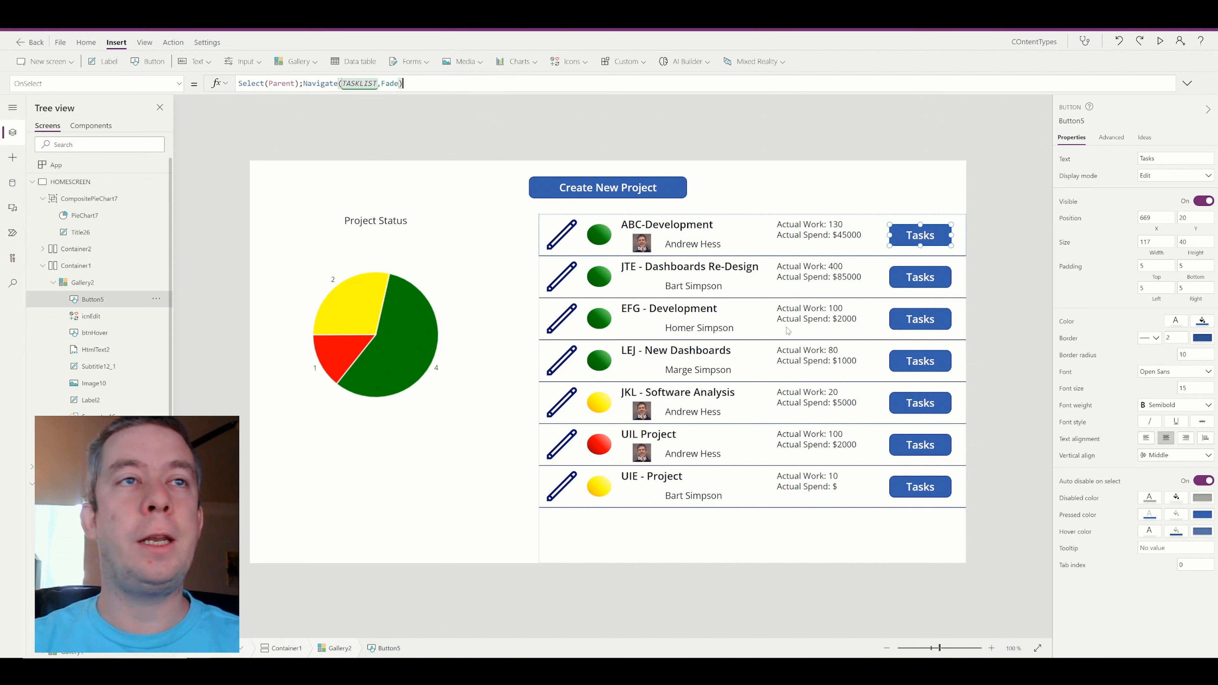
# - Preview the app, open the ABC-Development project's tasks with its Tasks button and return to editing
pyautogui.click(1160, 41)
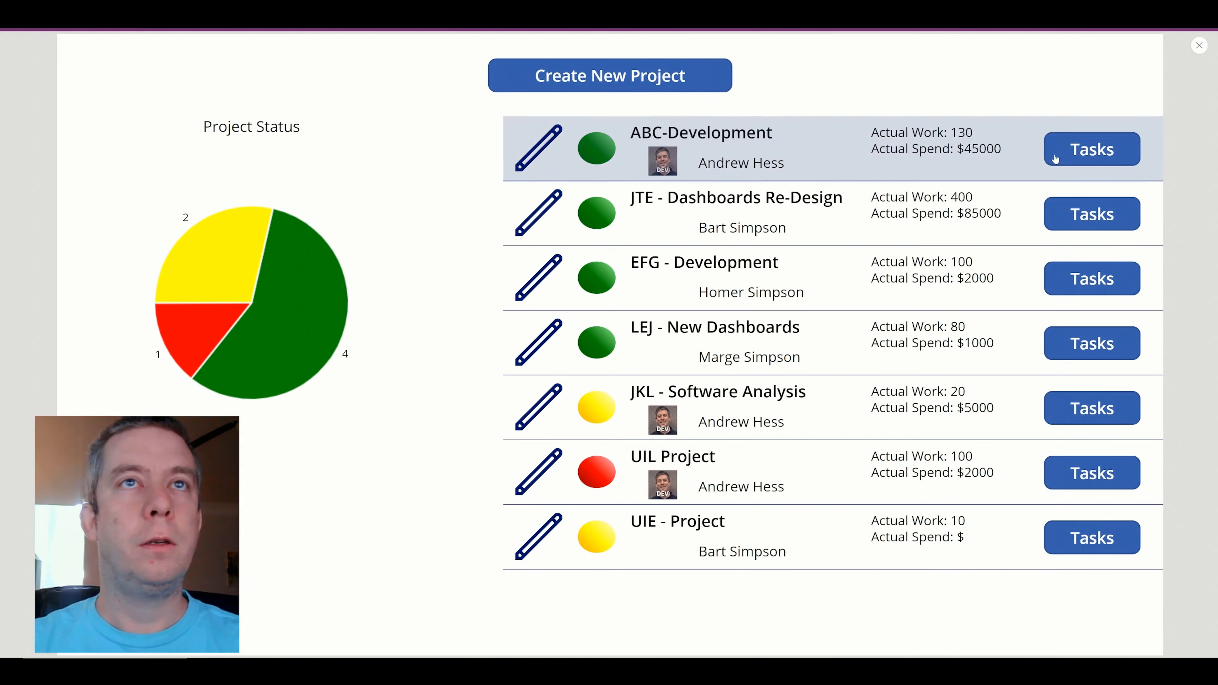
pyautogui.click(1055, 159)
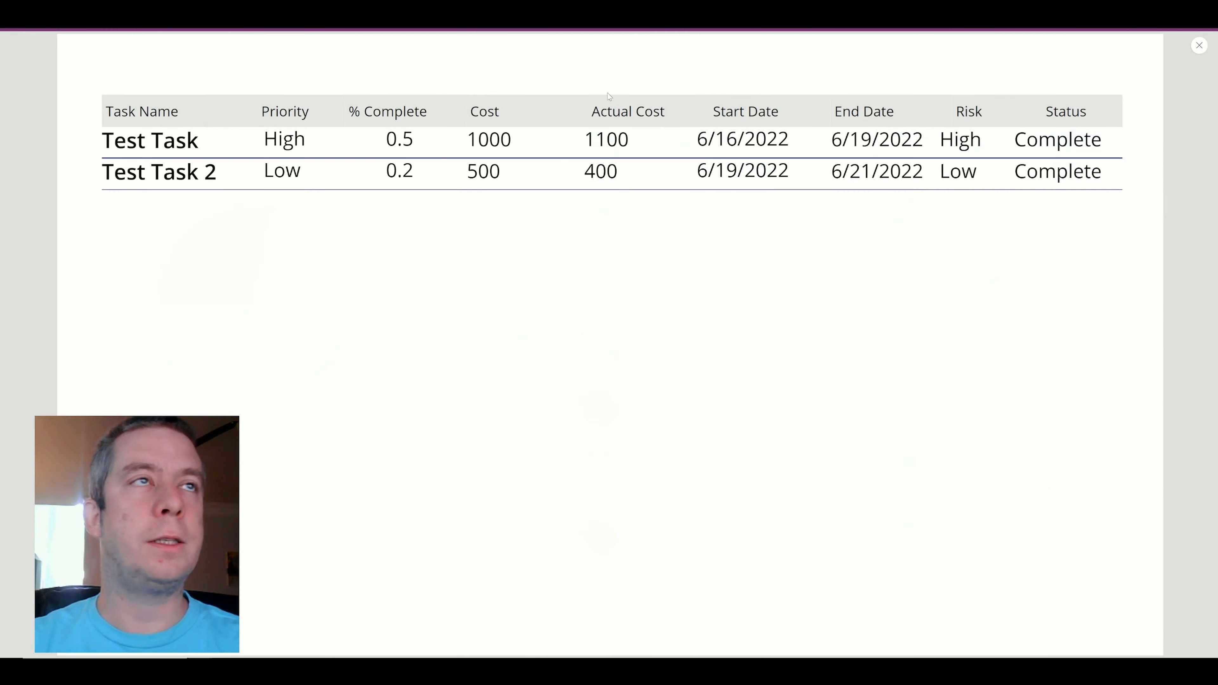
pyautogui.click(1200, 48)
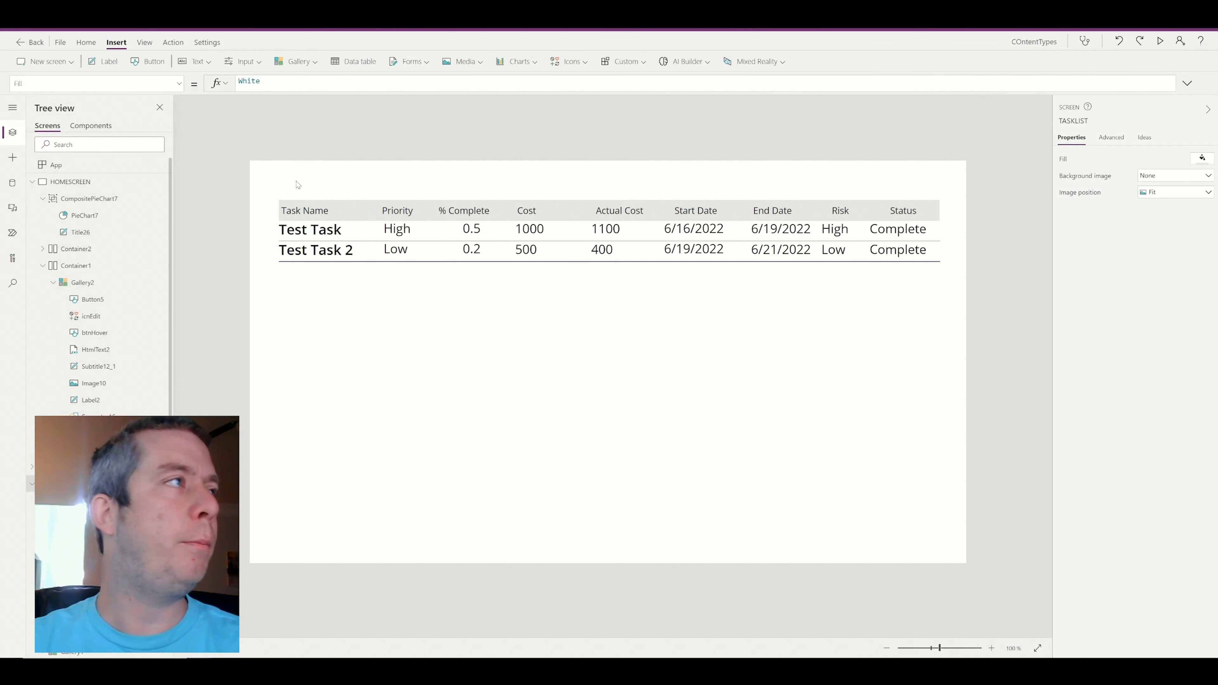
# - Place a Back button above the task table on TASKLIST and test navigation to and from HOMESCREEN in the preview
pyautogui.moveTo(313, 193); pyautogui.dragTo(321, 178)
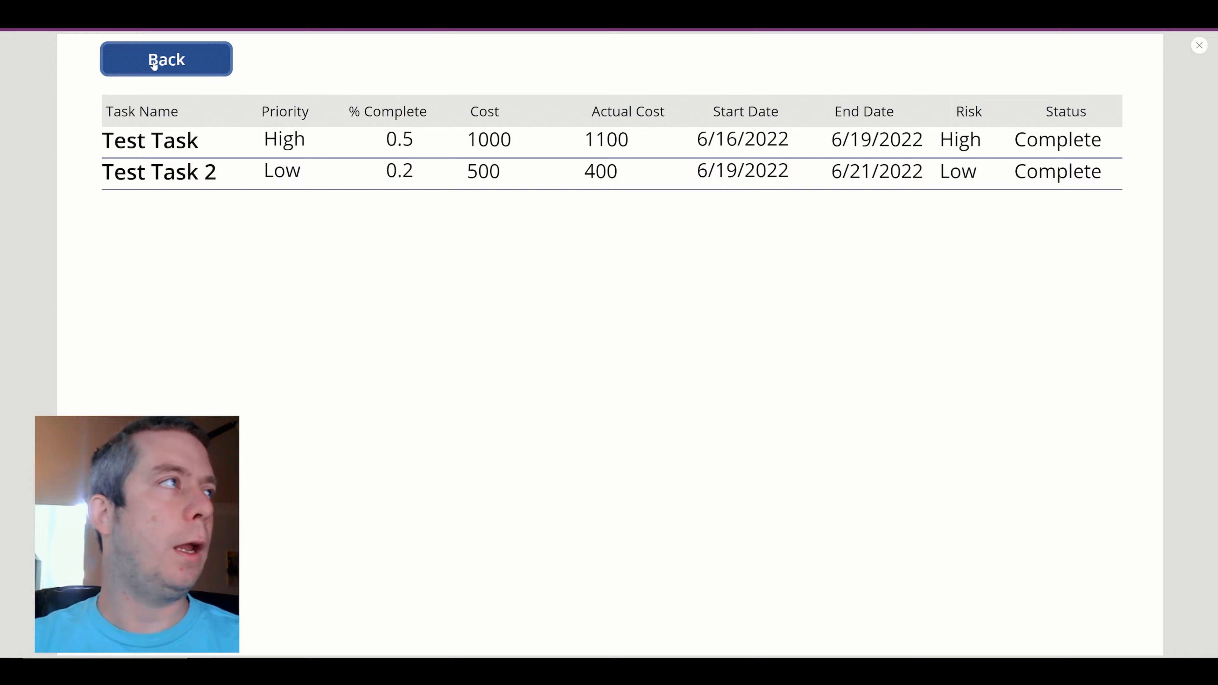
pyautogui.click(163, 58)
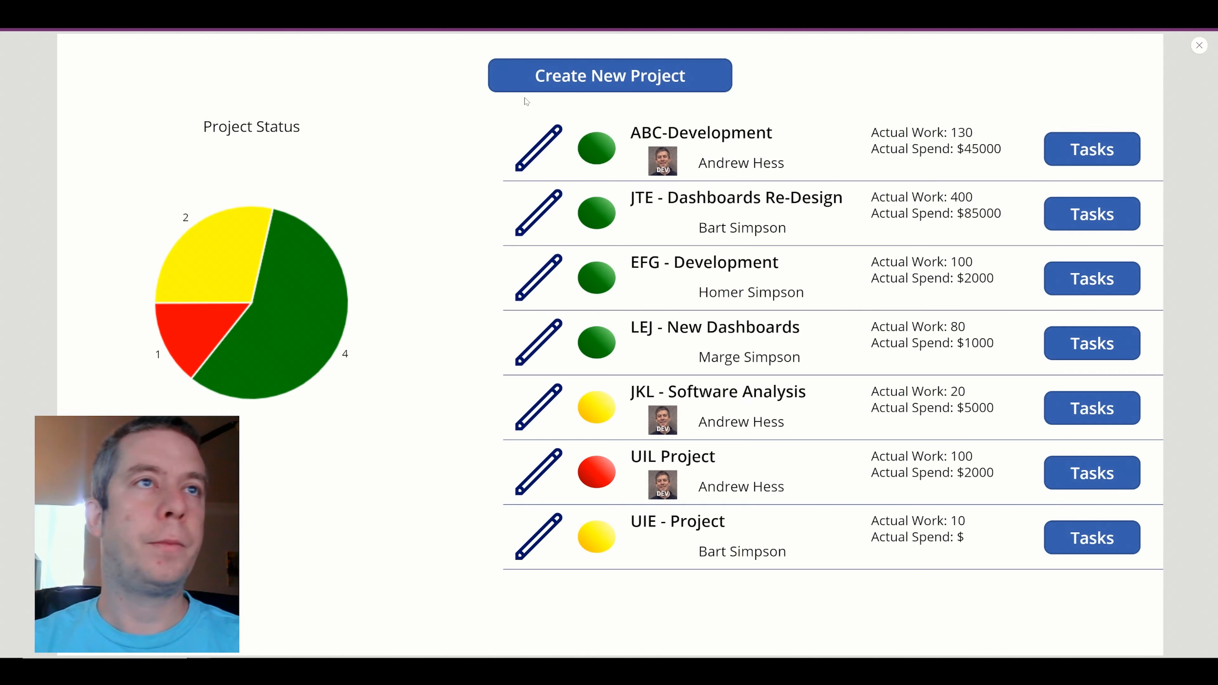
pyautogui.click(1088, 213)
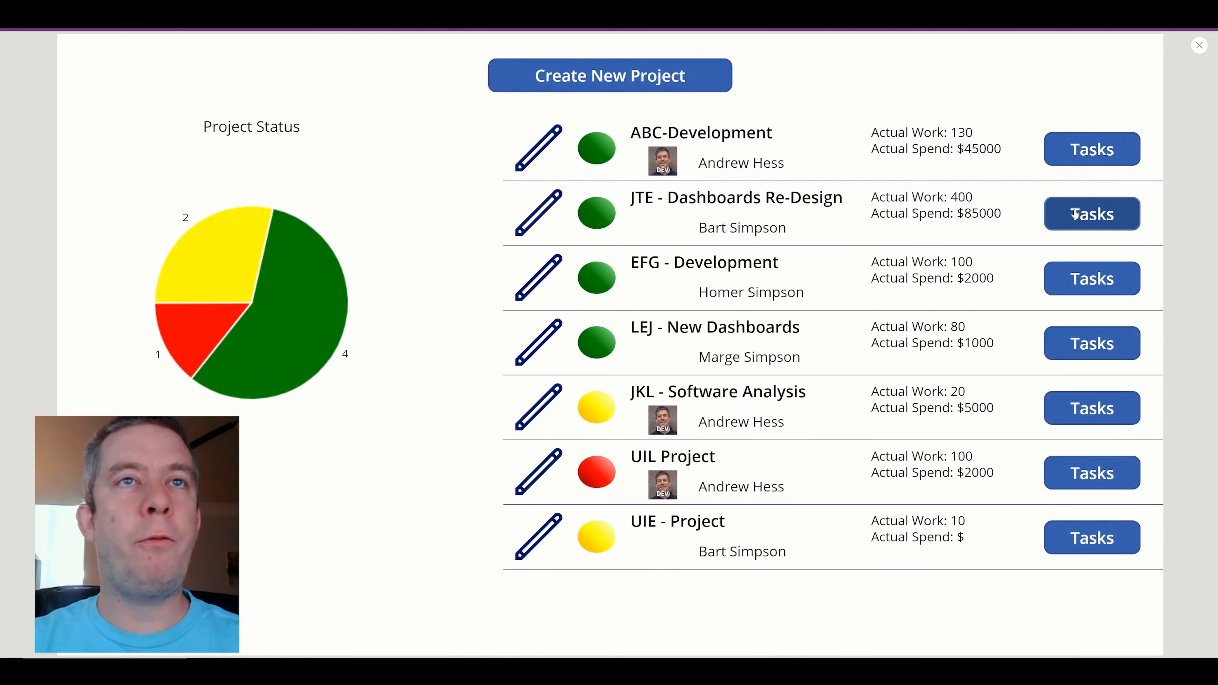
pyautogui.click(170, 70)
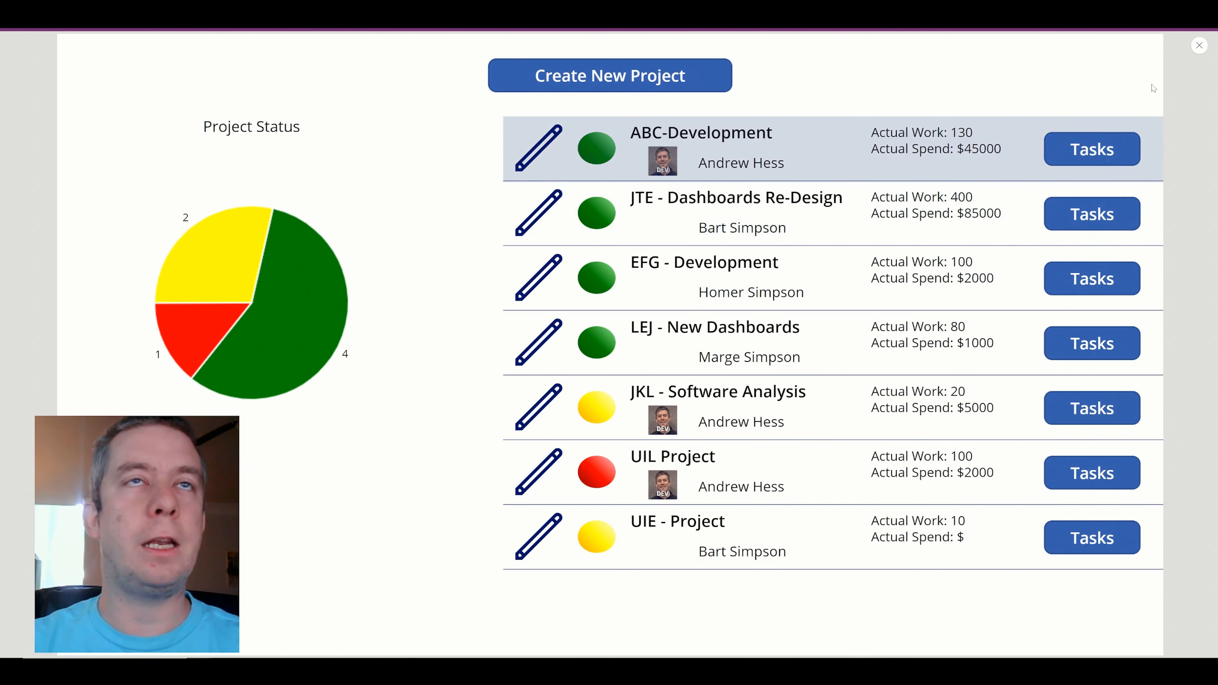
# - Exit the app preview, switch to the SharePoint TaskList site and open the ProjectList list
pyautogui.click(1196, 54)
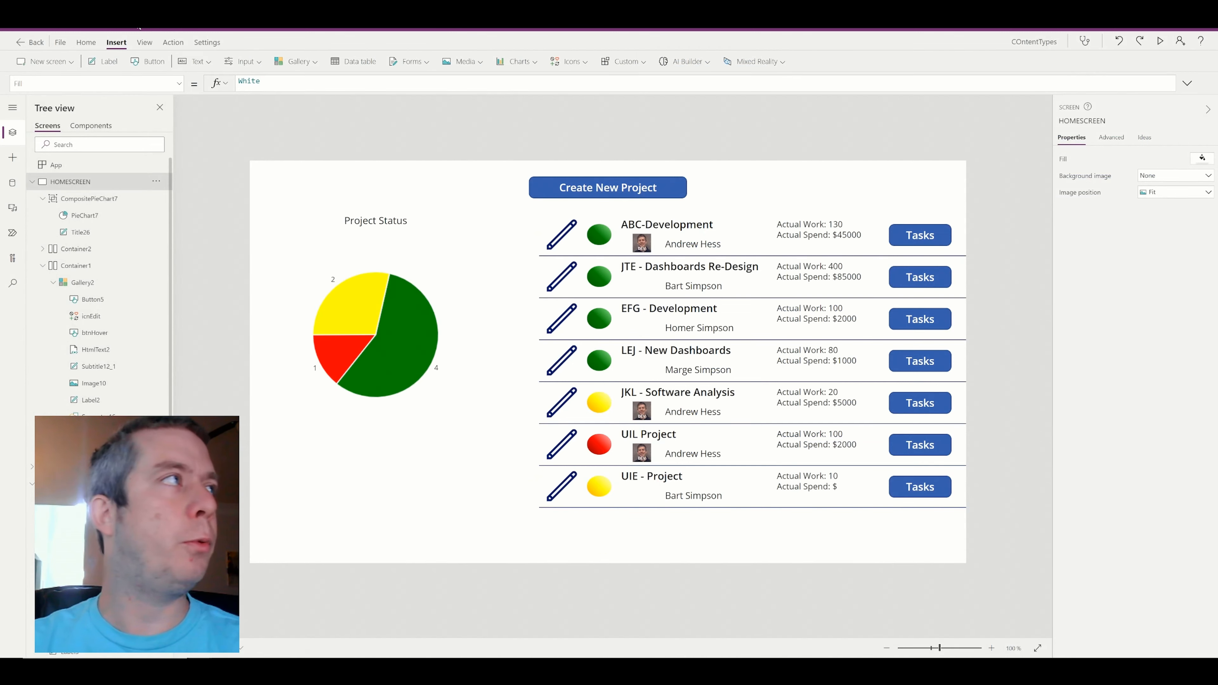
pyautogui.click(287, 10)
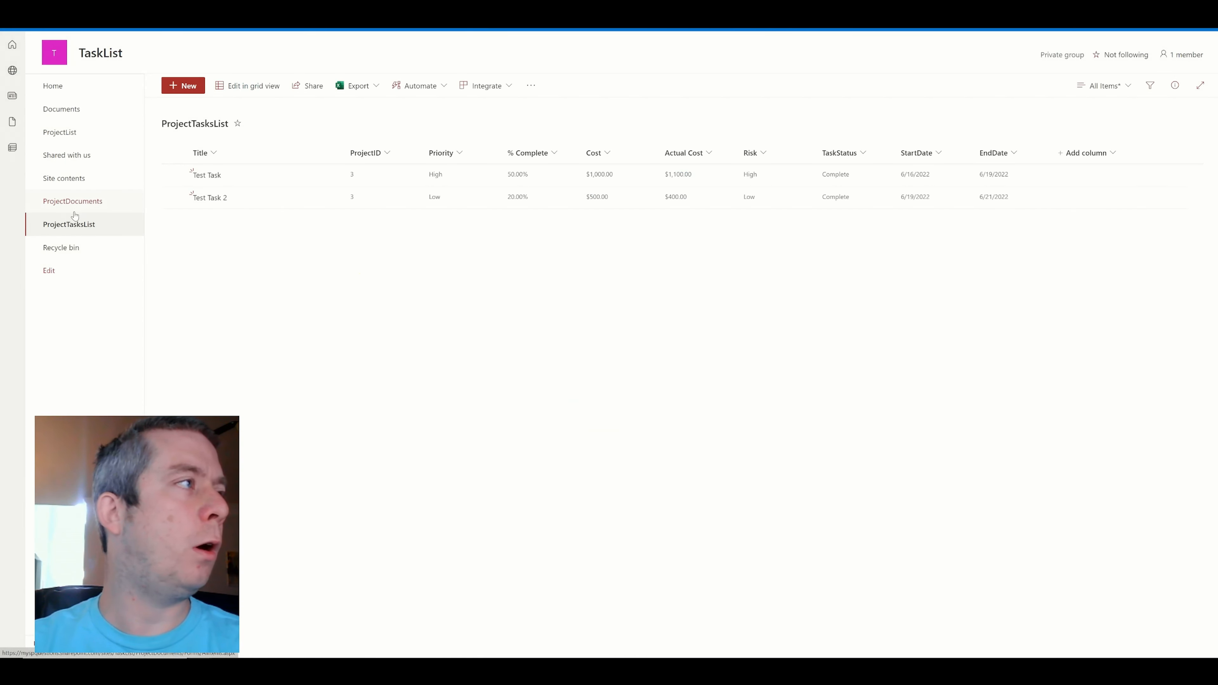
pyautogui.click(59, 132)
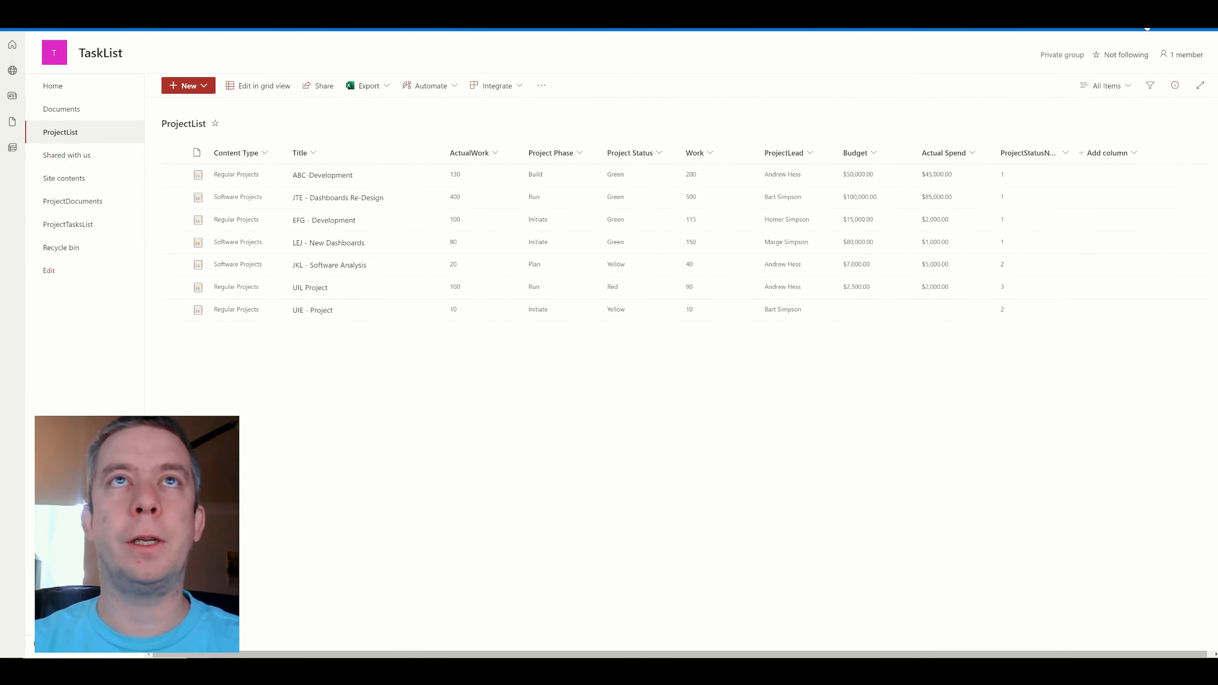
# - Edit the All Items view of ProjectList to display the ID column and save the view
pyautogui.click(1157, 14)
pyautogui.click(1079, 127)
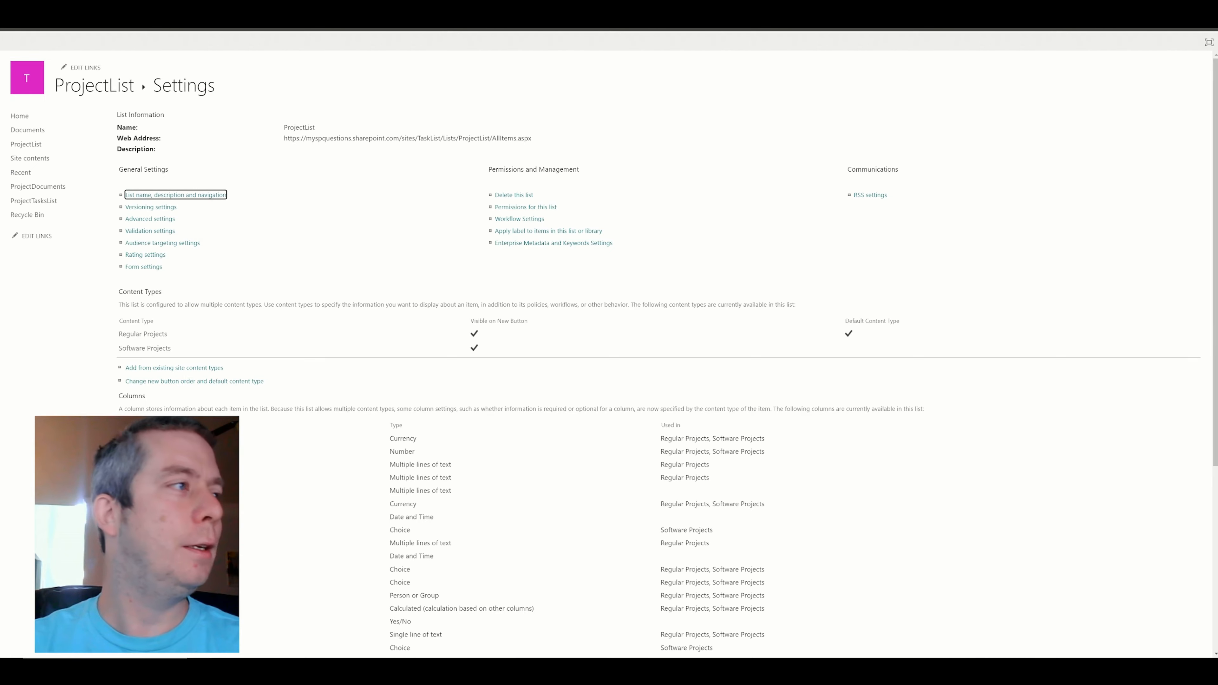
pyautogui.scroll(-5, 468, 246)
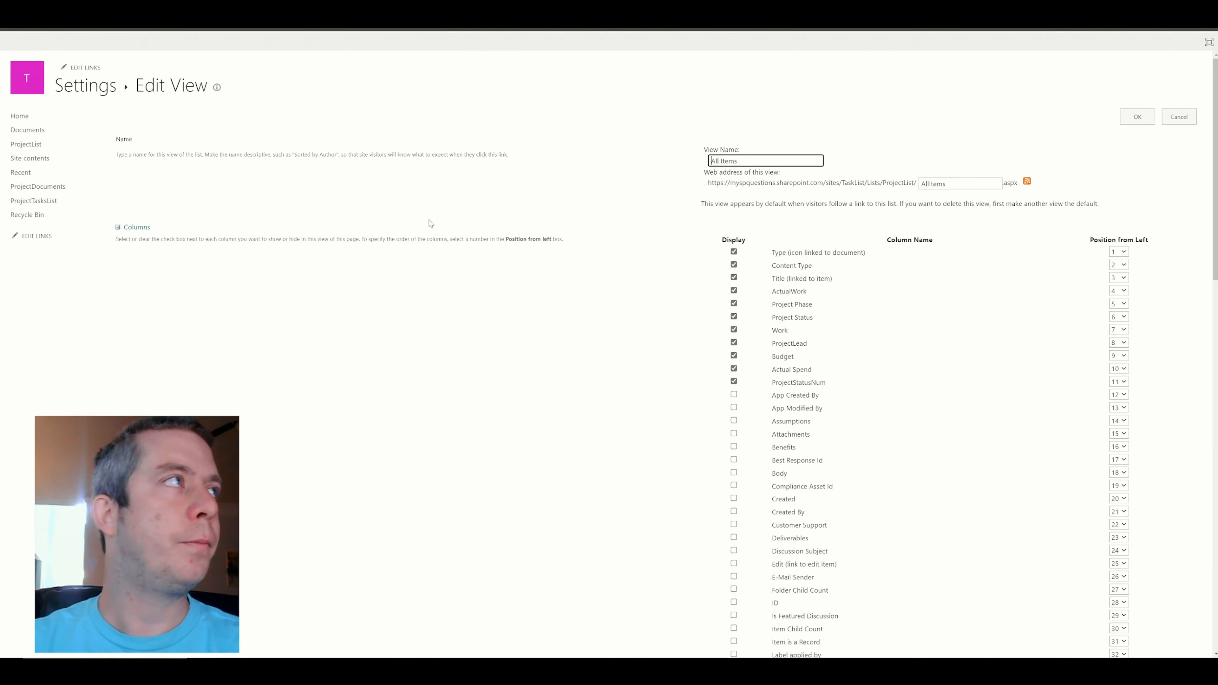
pyautogui.scroll(-10, 745, 318)
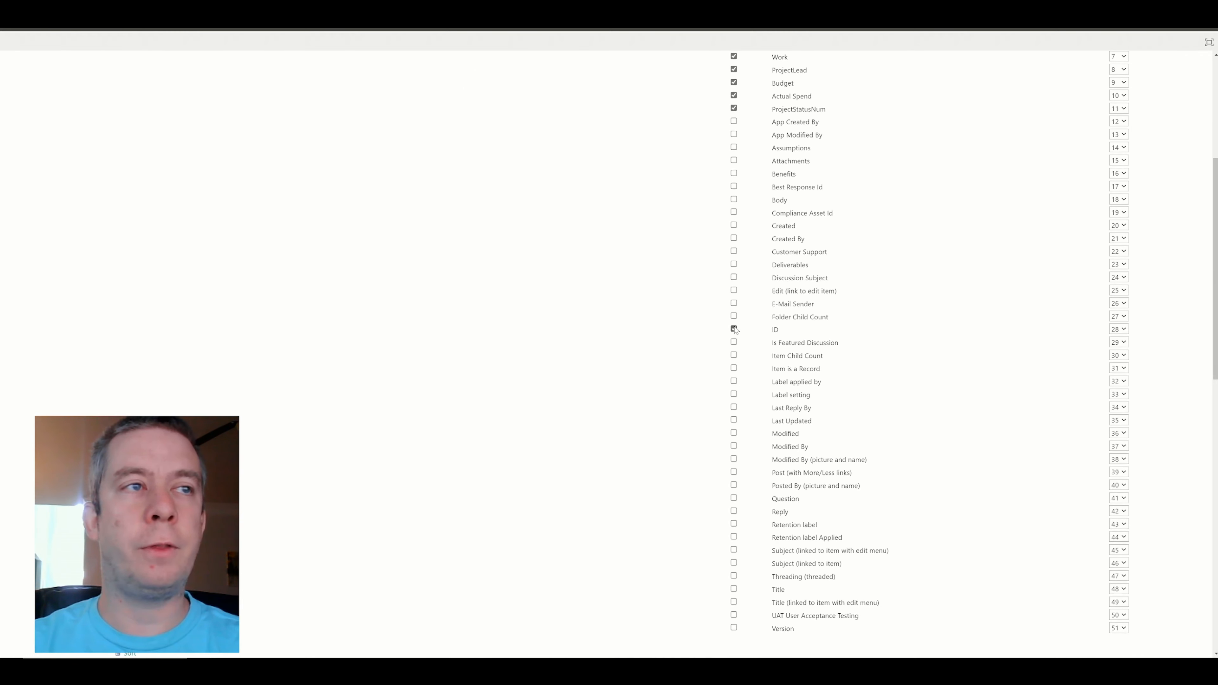
pyautogui.scroll(5, 767, 324)
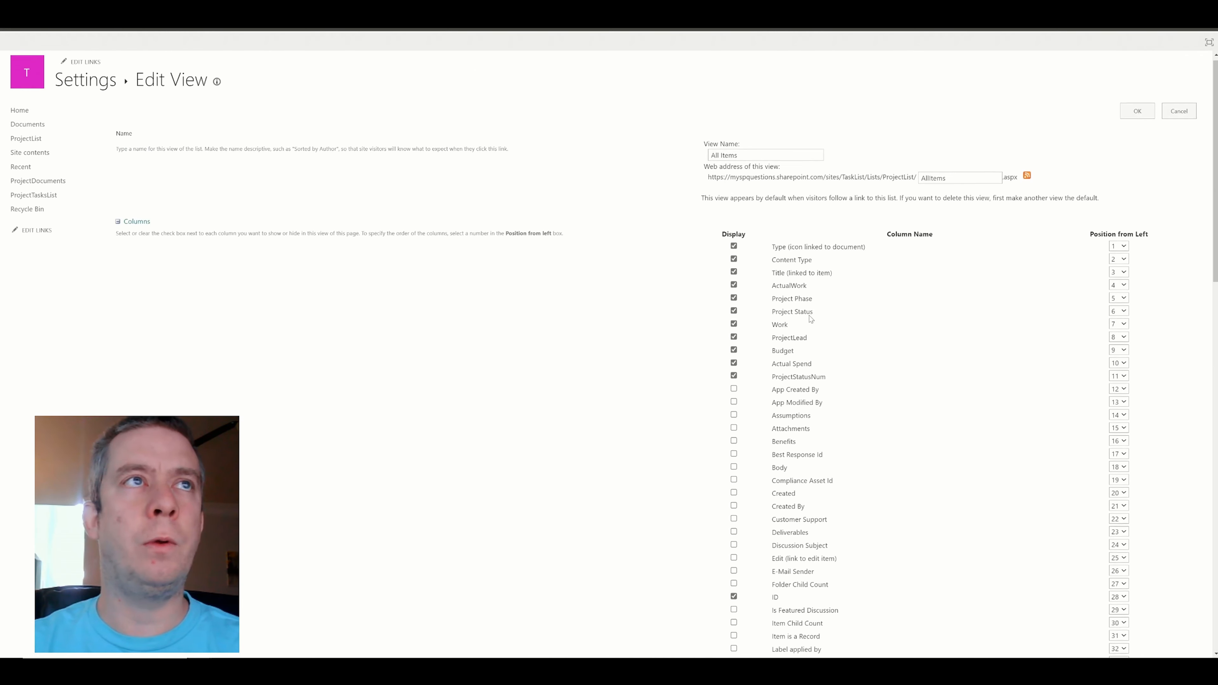
pyautogui.click(1133, 125)
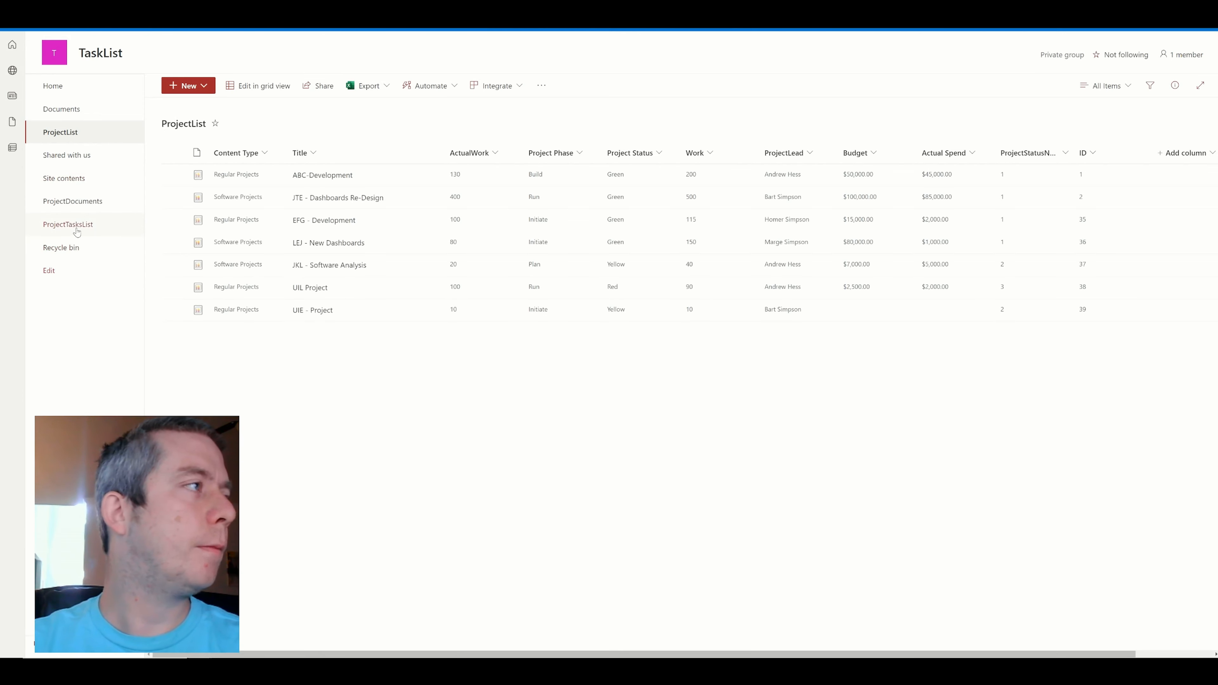
# - In ProjectTasksList, set the ProjectID of both Test Task and Test Task 2 to 2
pyautogui.click(73, 225)
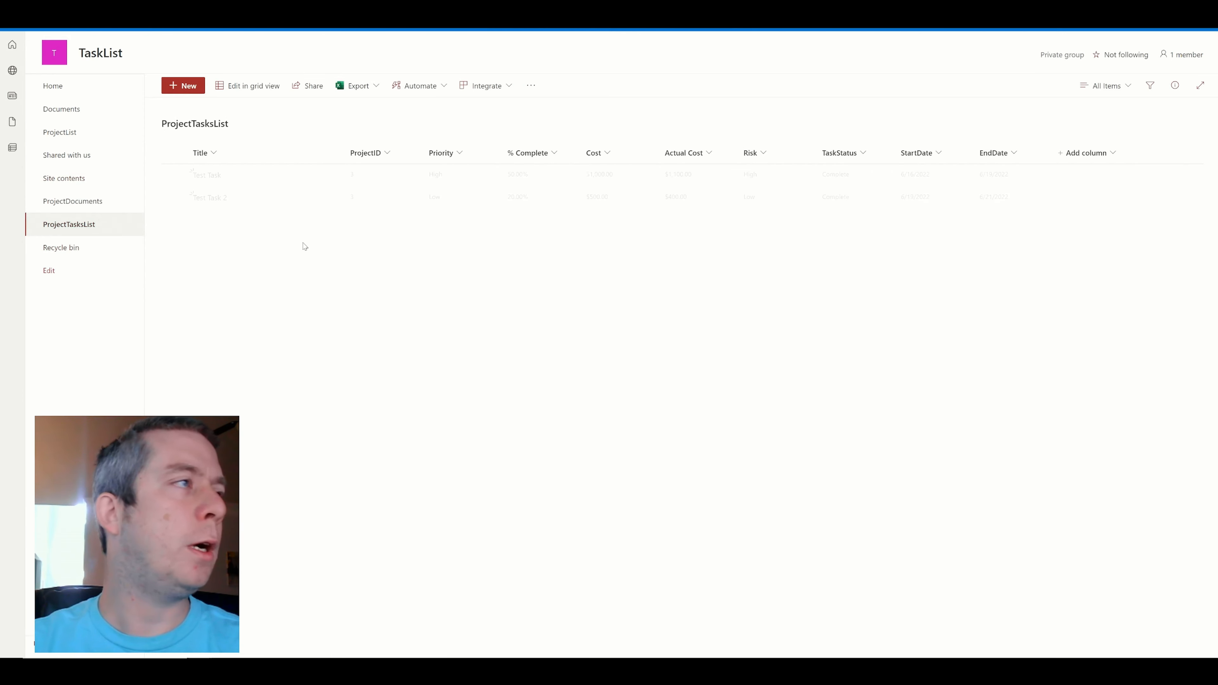
pyautogui.click(262, 86)
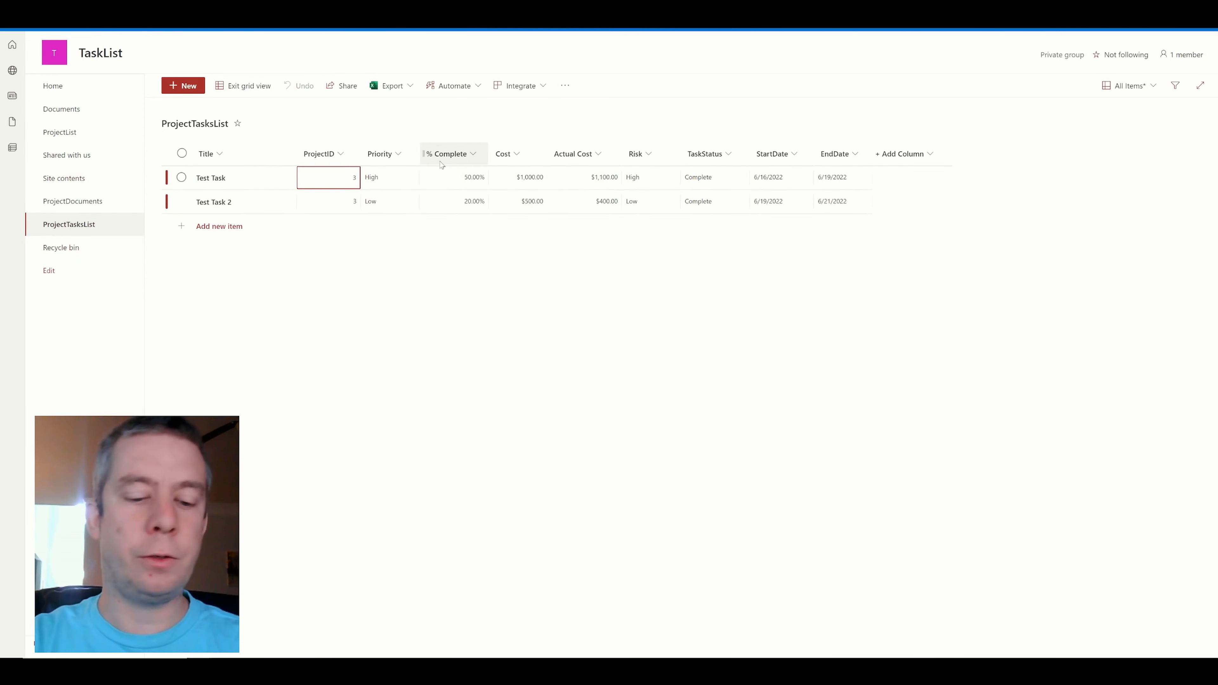
pyautogui.press('BackSpace')
pyautogui.write('2')
pyautogui.click(339, 211)
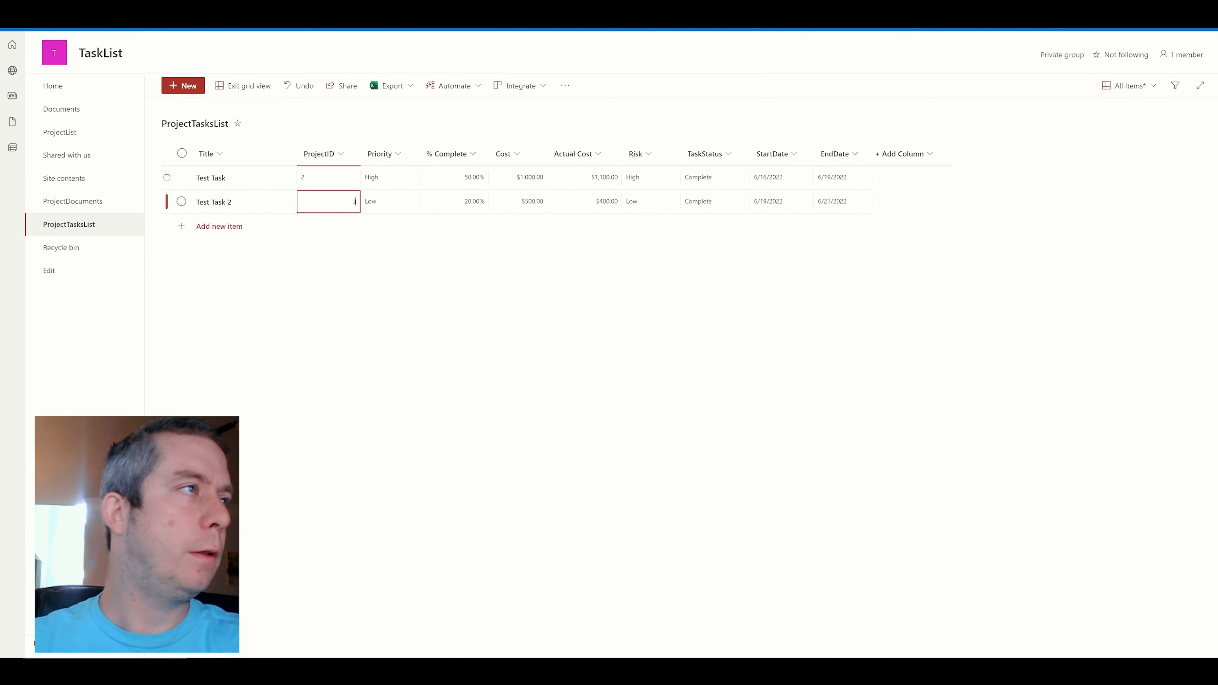
pyautogui.press('BackSpace')
pyautogui.write('2')
pyautogui.click(250, 92)
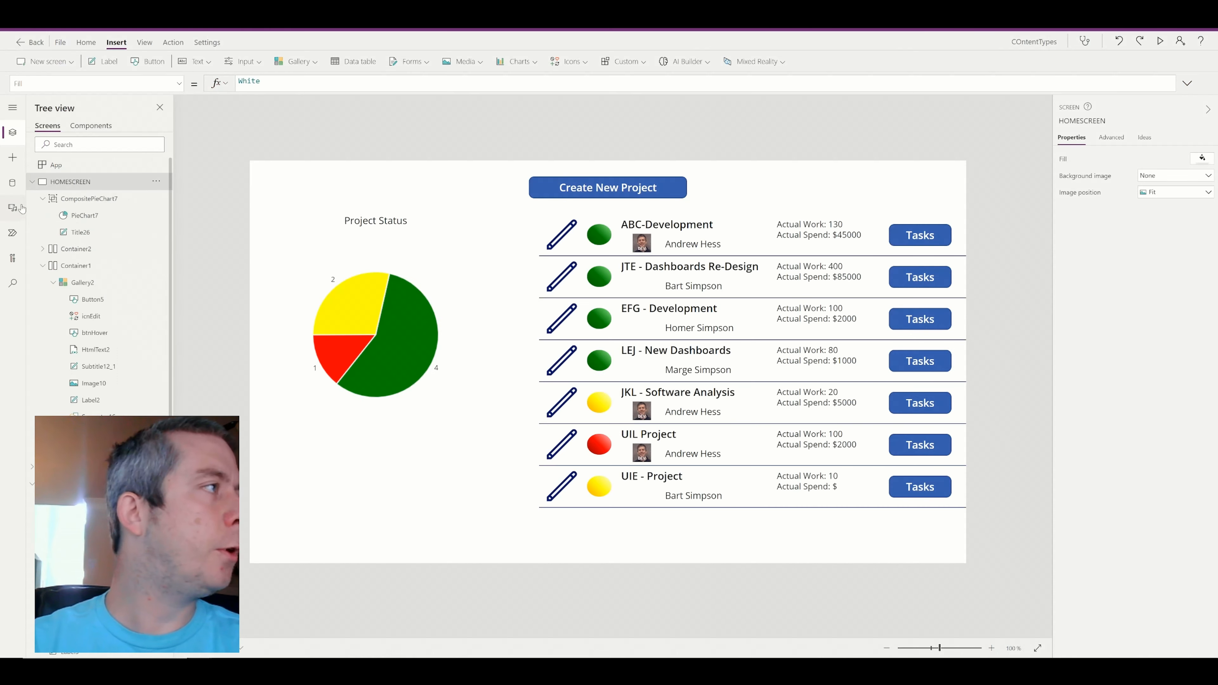
# - Switch to Power Apps and refresh the ProjectTasksList and ProjectList data sources
pyautogui.click(13, 183)
pyautogui.click(162, 290)
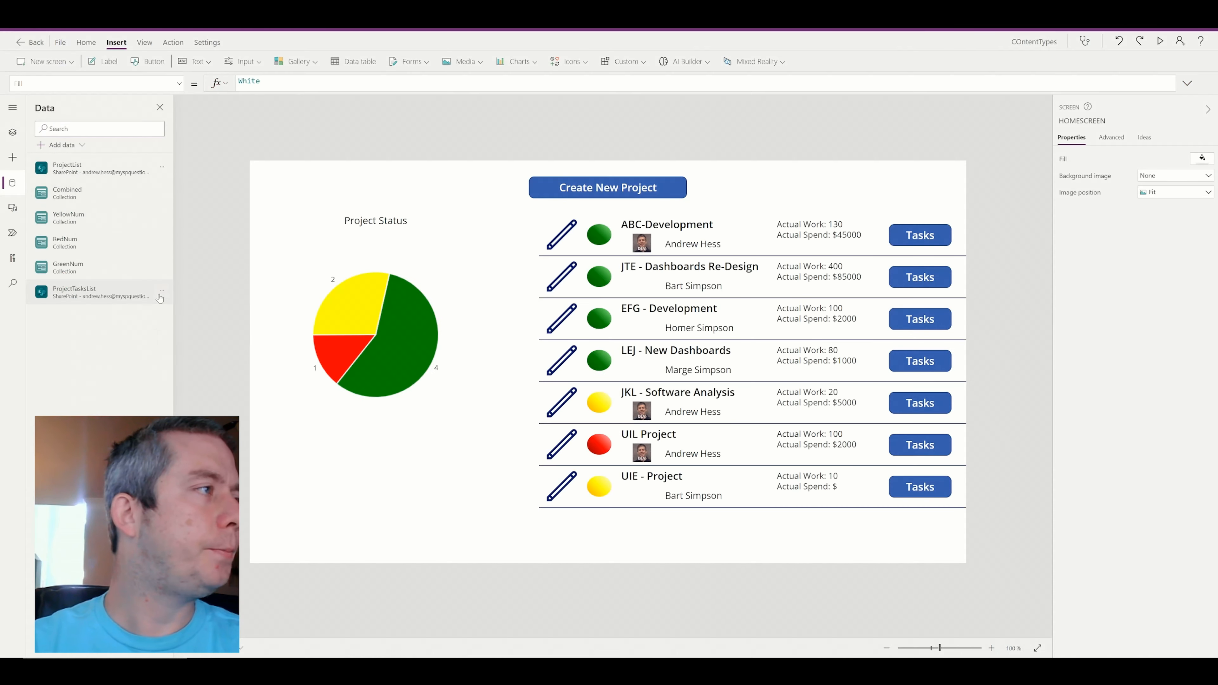
pyautogui.click(182, 313)
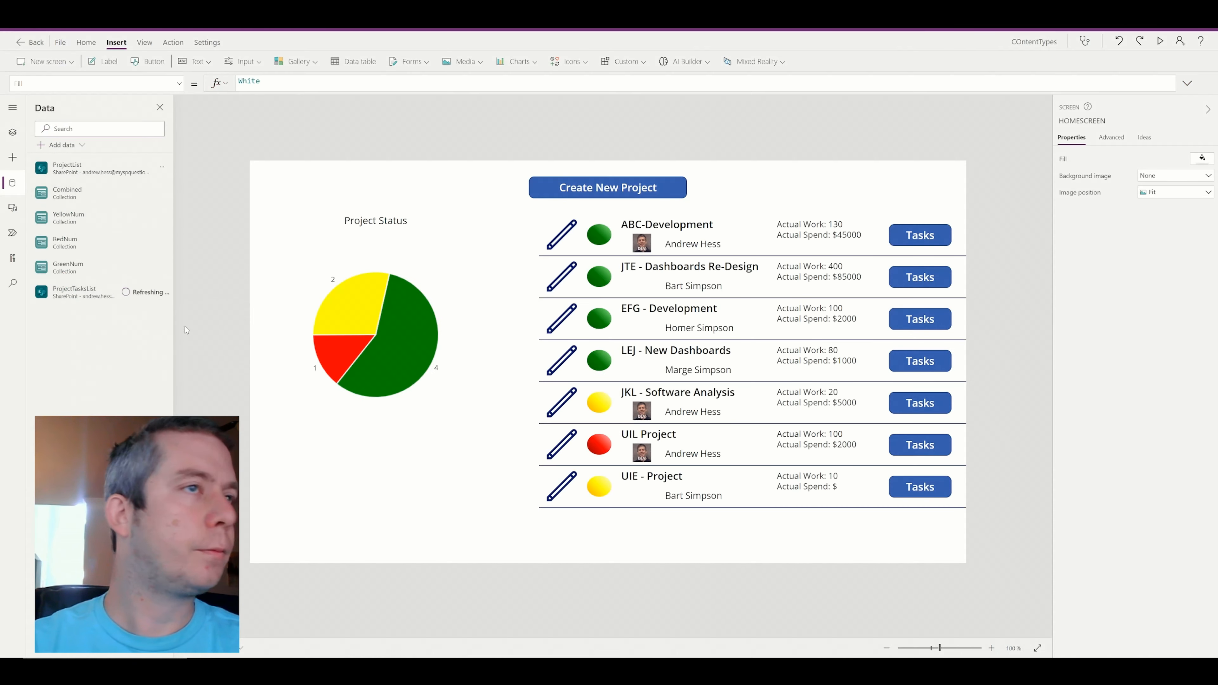
pyautogui.click(162, 165)
pyautogui.click(182, 187)
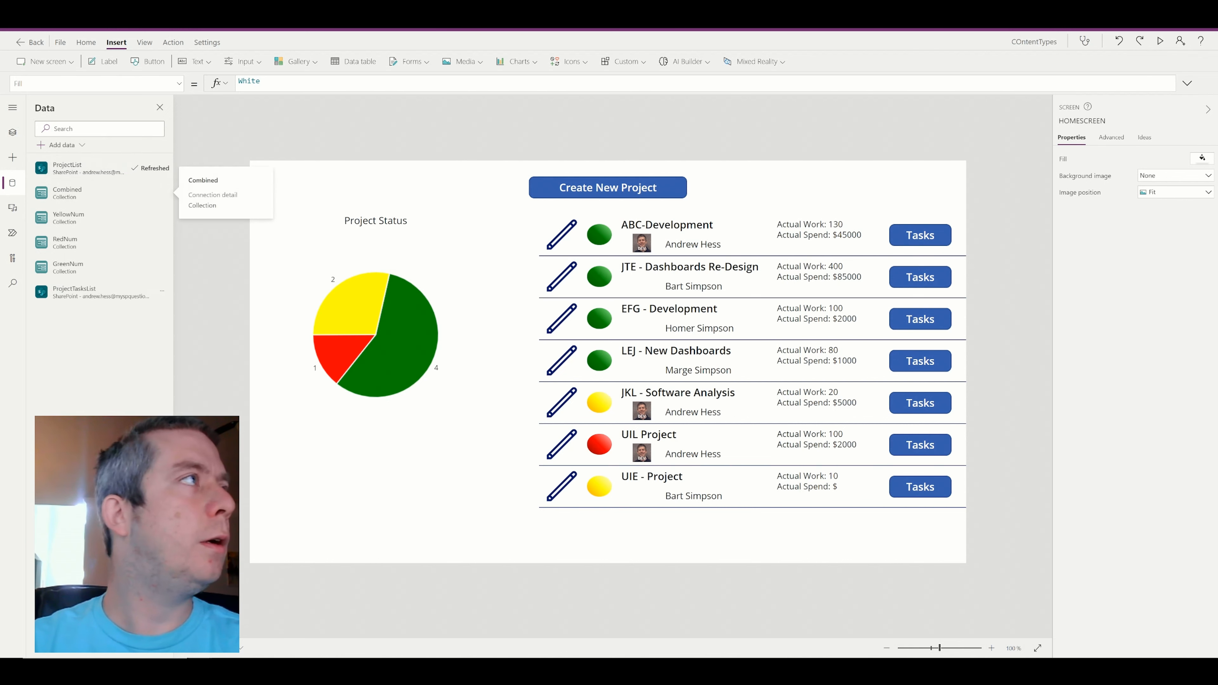
# - Switch to SharePoint to check which project in ProjectList has ID 2, and return to Power Apps
pyautogui.click(192, 9)
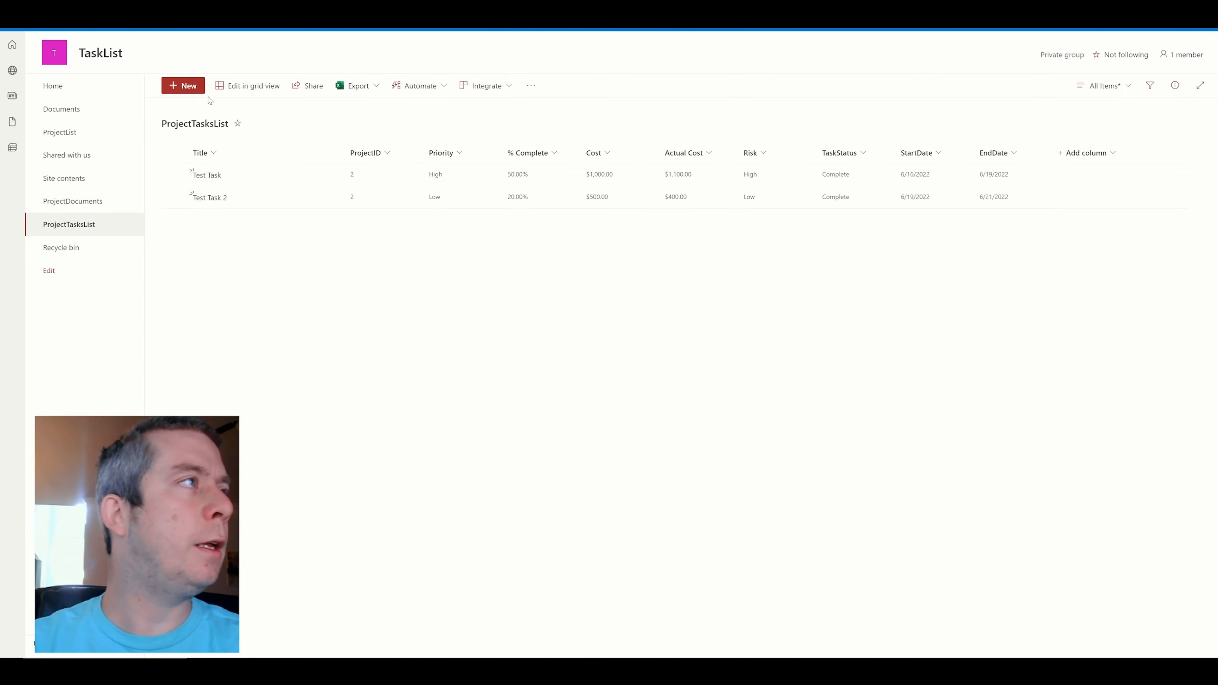
pyautogui.click(60, 134)
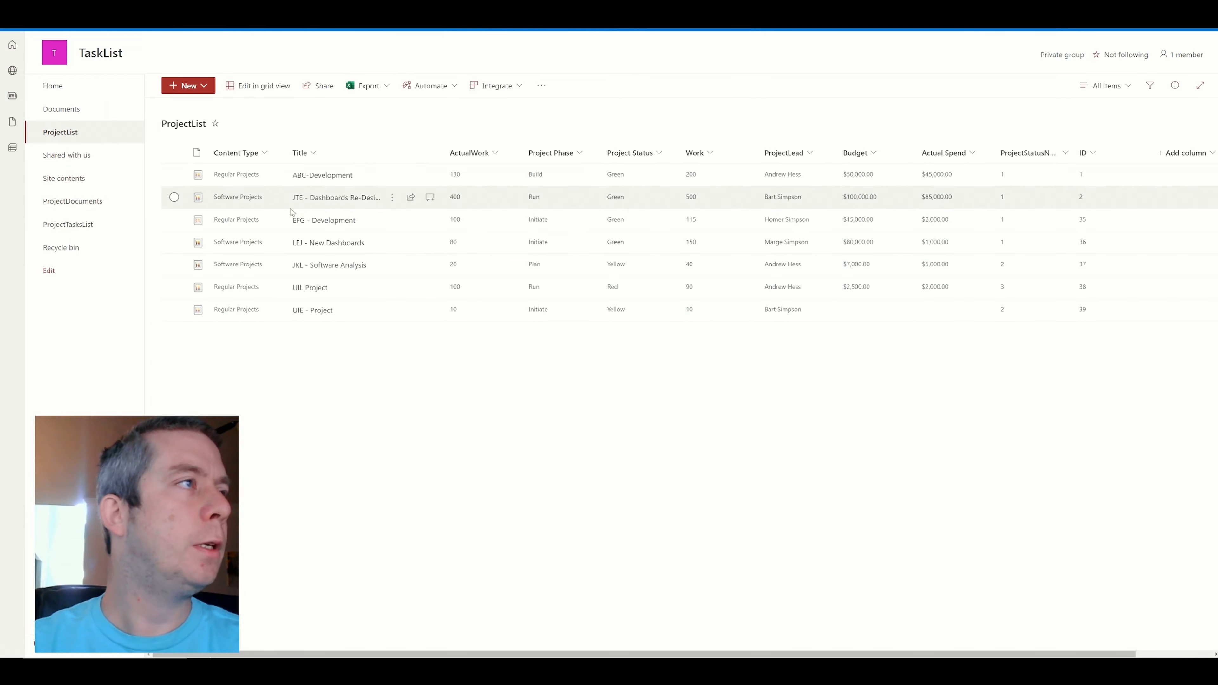
pyautogui.click(335, 9)
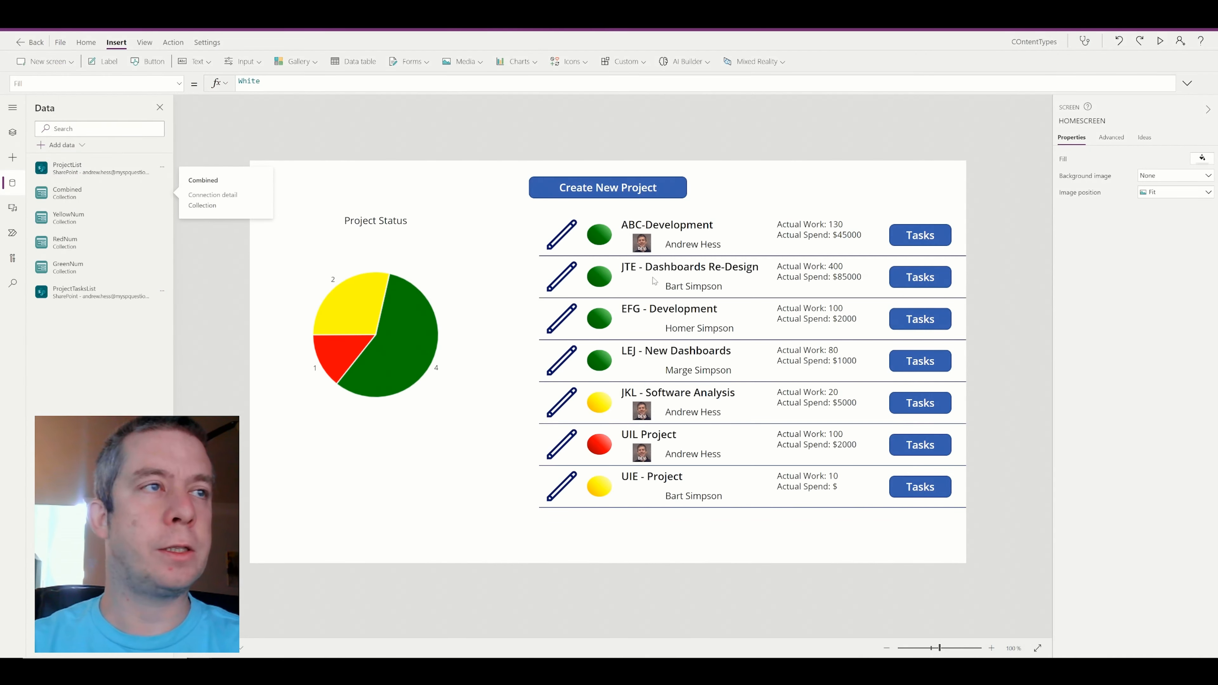
# - Preview the app and view the tasks screen for the JTE - Dashboards Re-Design project
pyautogui.click(1160, 41)
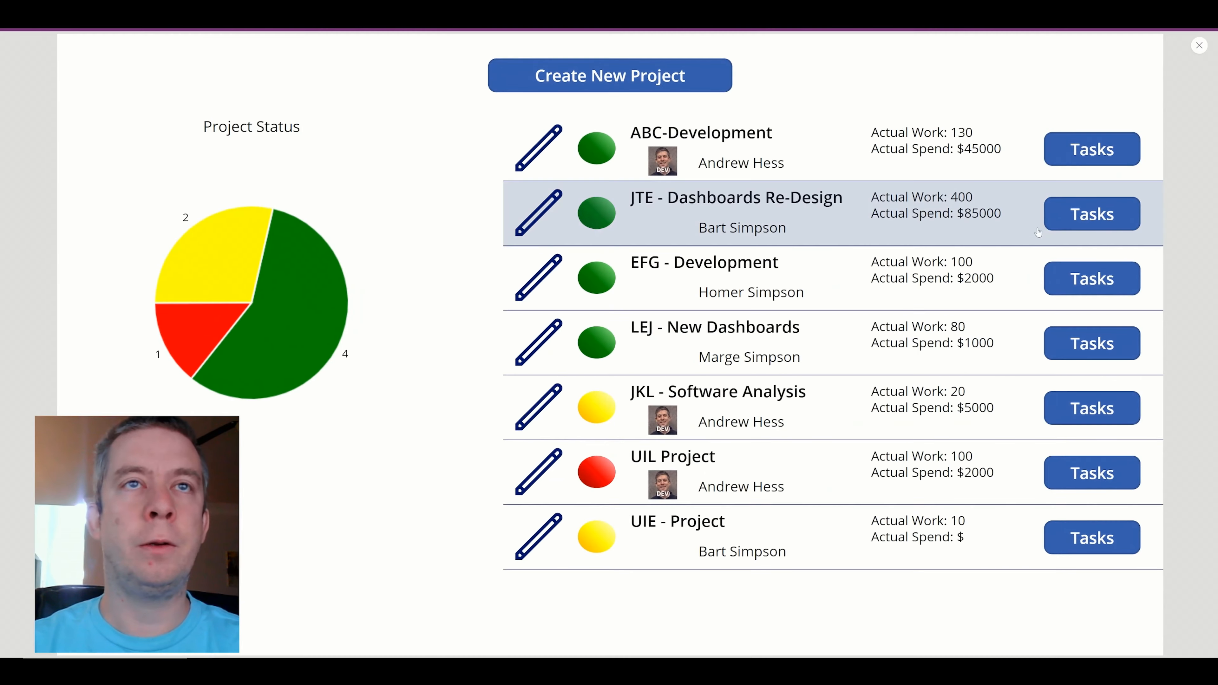
pyautogui.click(1088, 212)
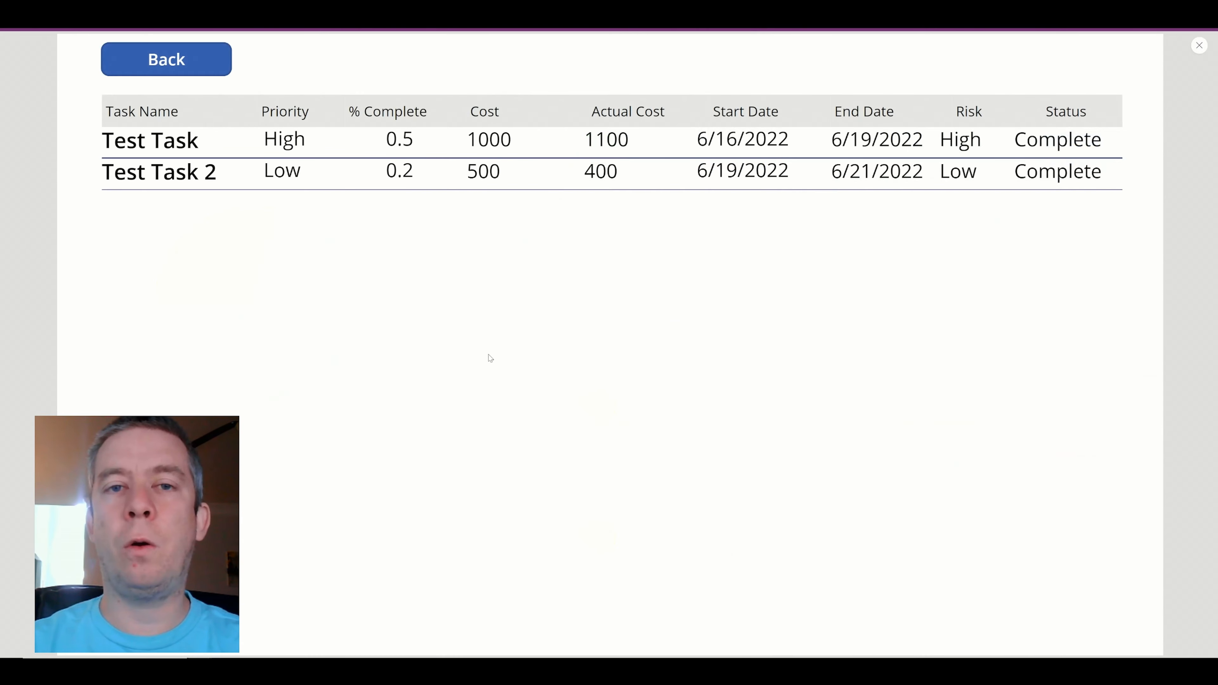
pyautogui.click(1199, 46)
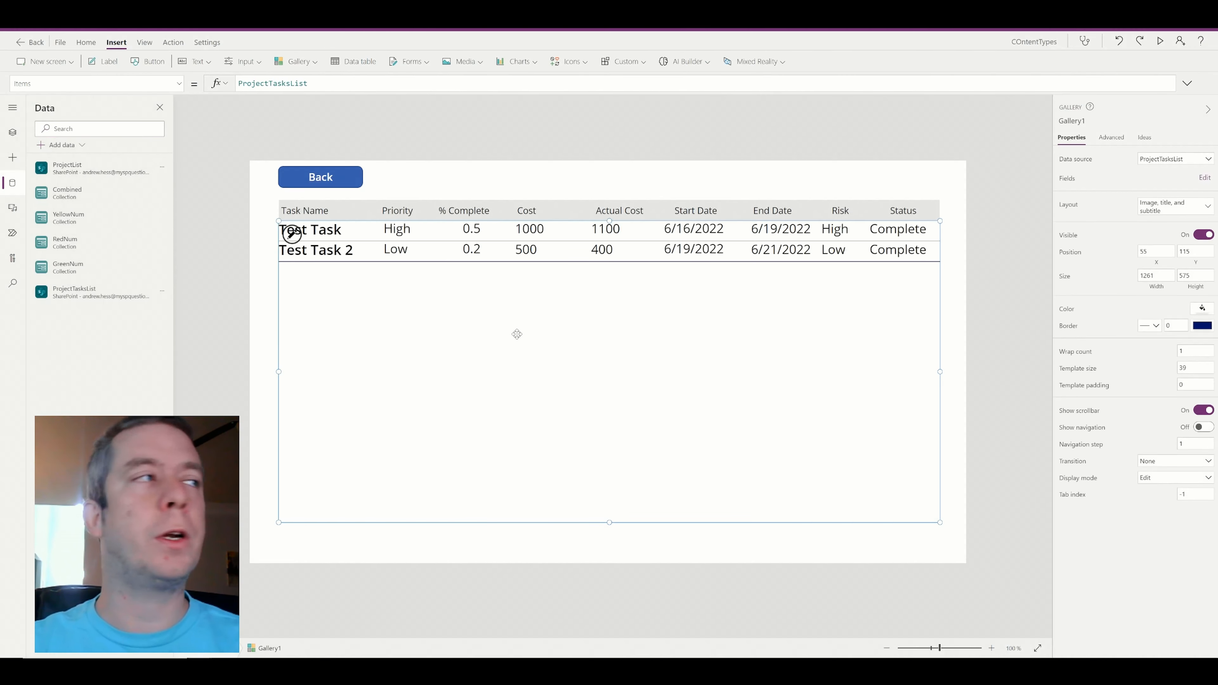
# - Start a Filter function around ProjectTasksList in the Items formula of the tasks gallery
pyautogui.click(12, 134)
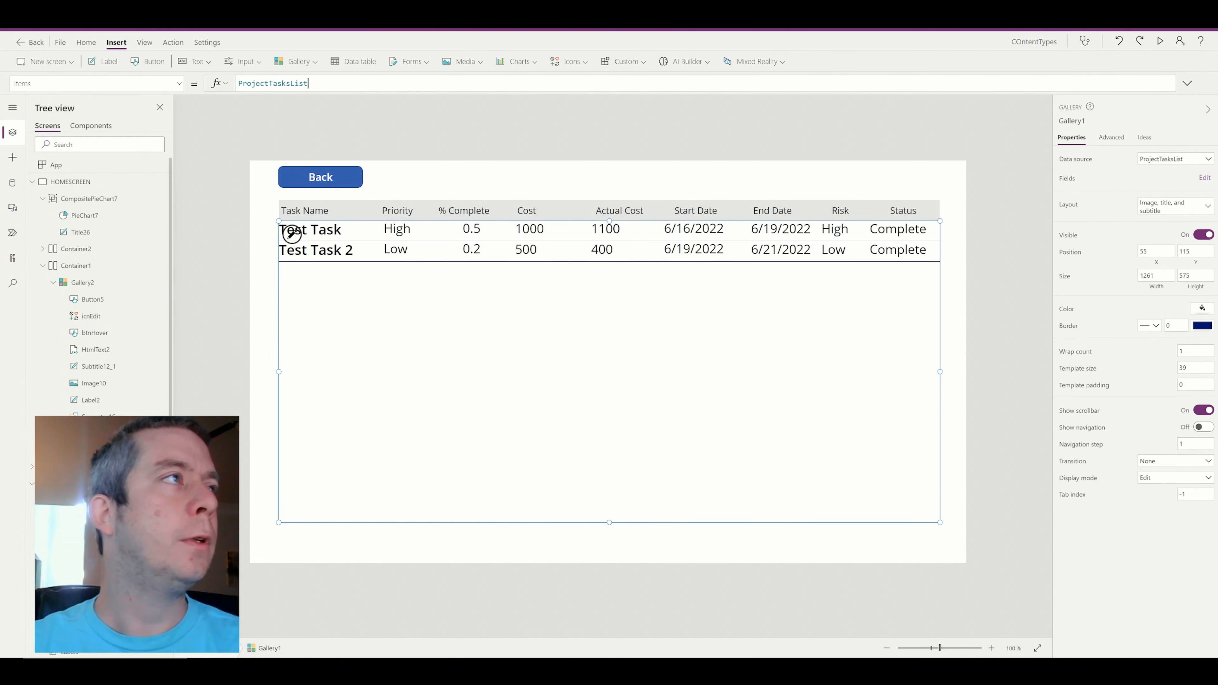
pyautogui.click(316, 84)
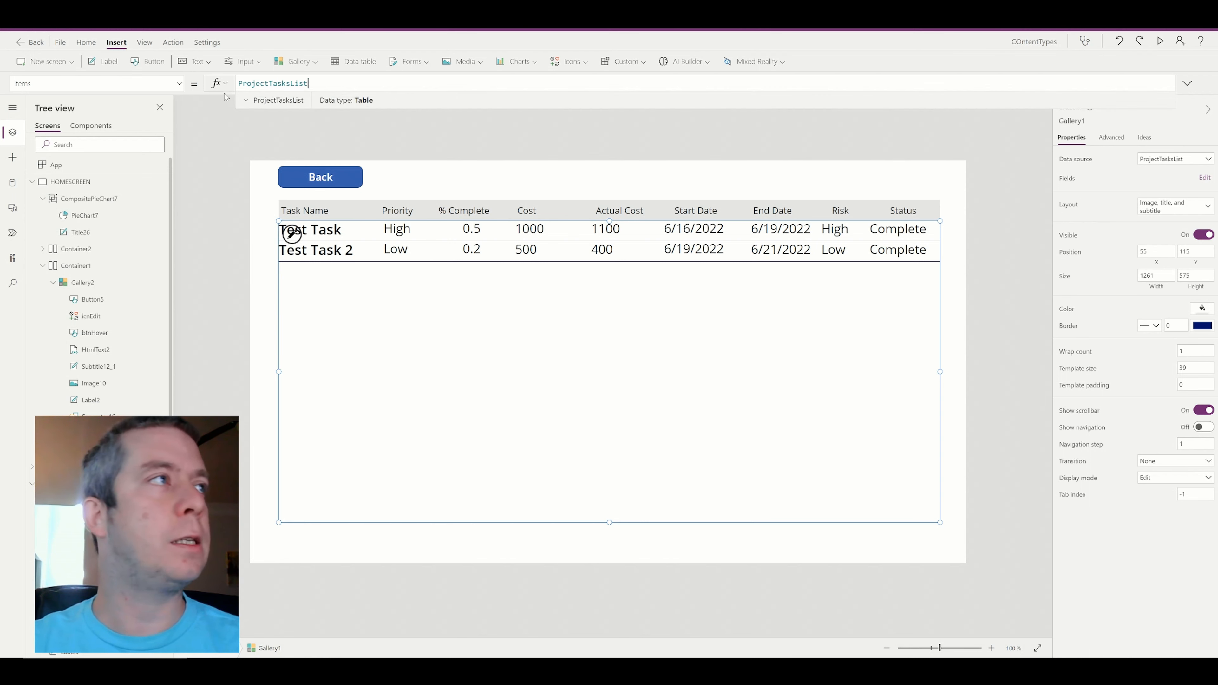
pyautogui.hotkey('ctrl', 'a')
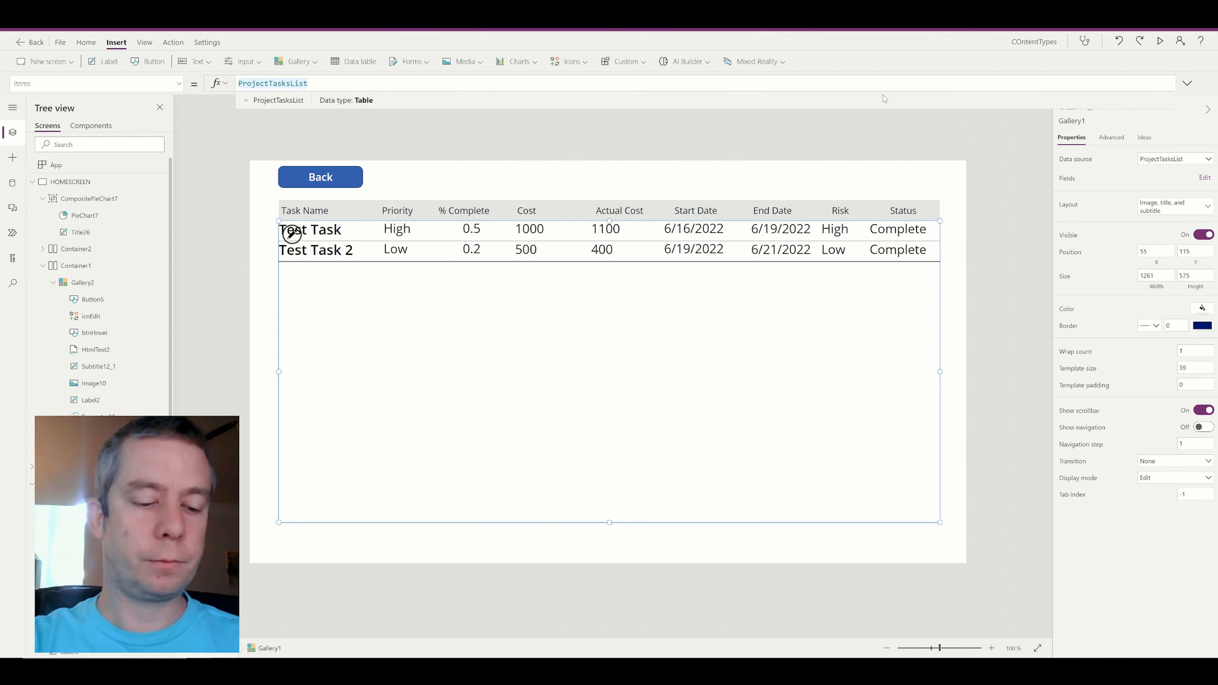
pyautogui.press('Home')
pyautogui.write('Filter(')
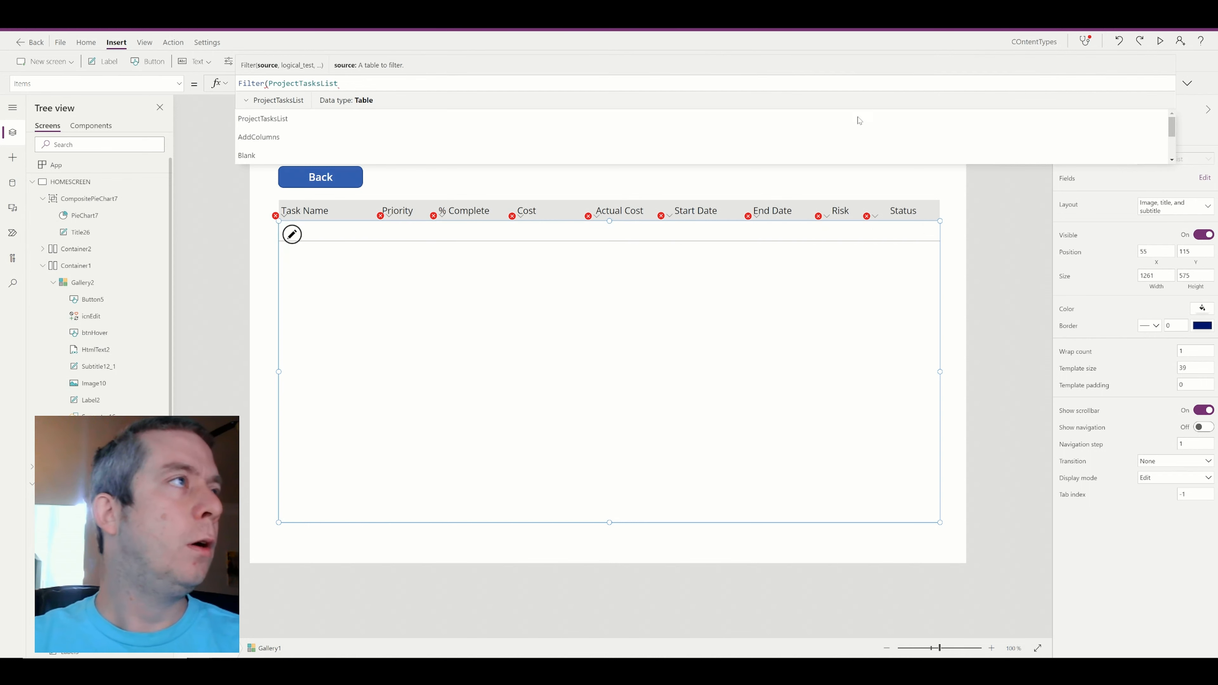
pyautogui.click(578, 83)
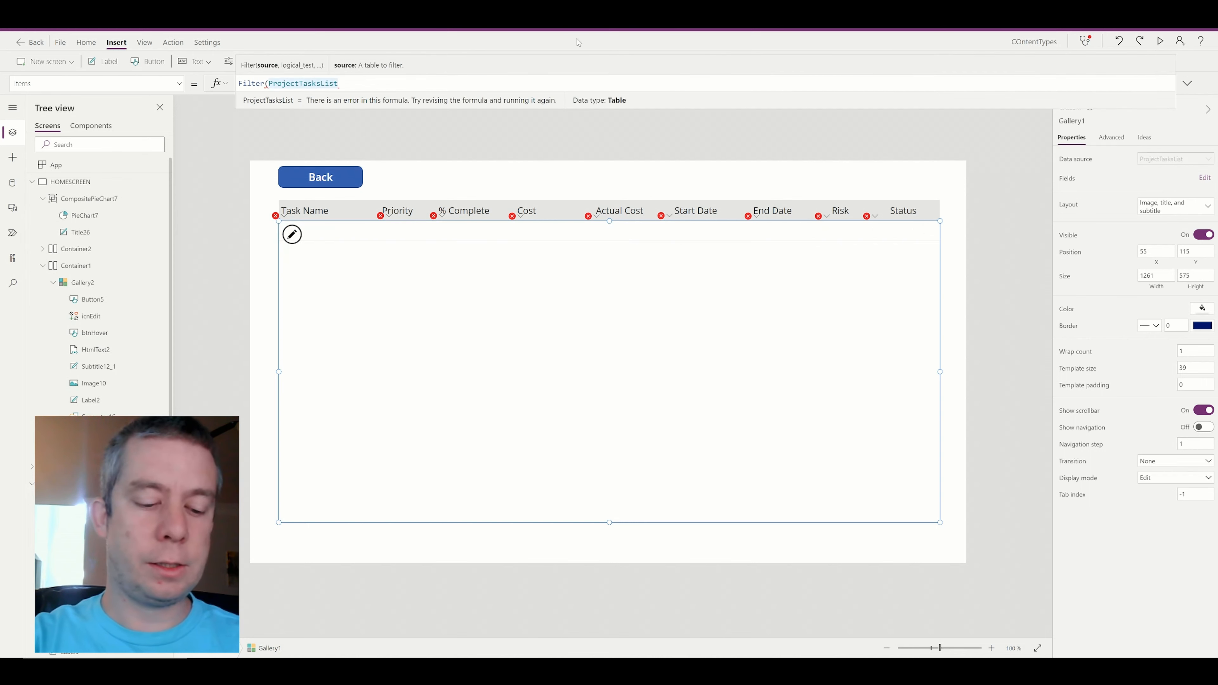
pyautogui.write(',')
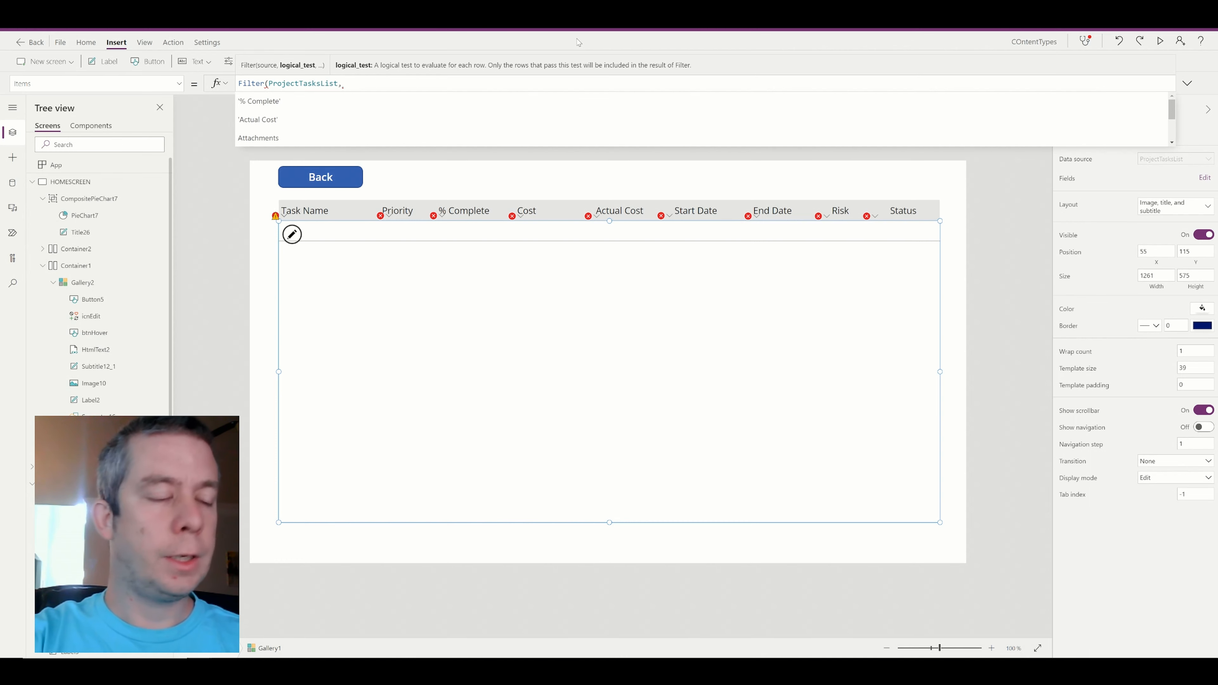
# - Begin the filter's logical test with Title= so the formula reads Filter(ProjectTasksList,Title=
pyautogui.write('TaskName')
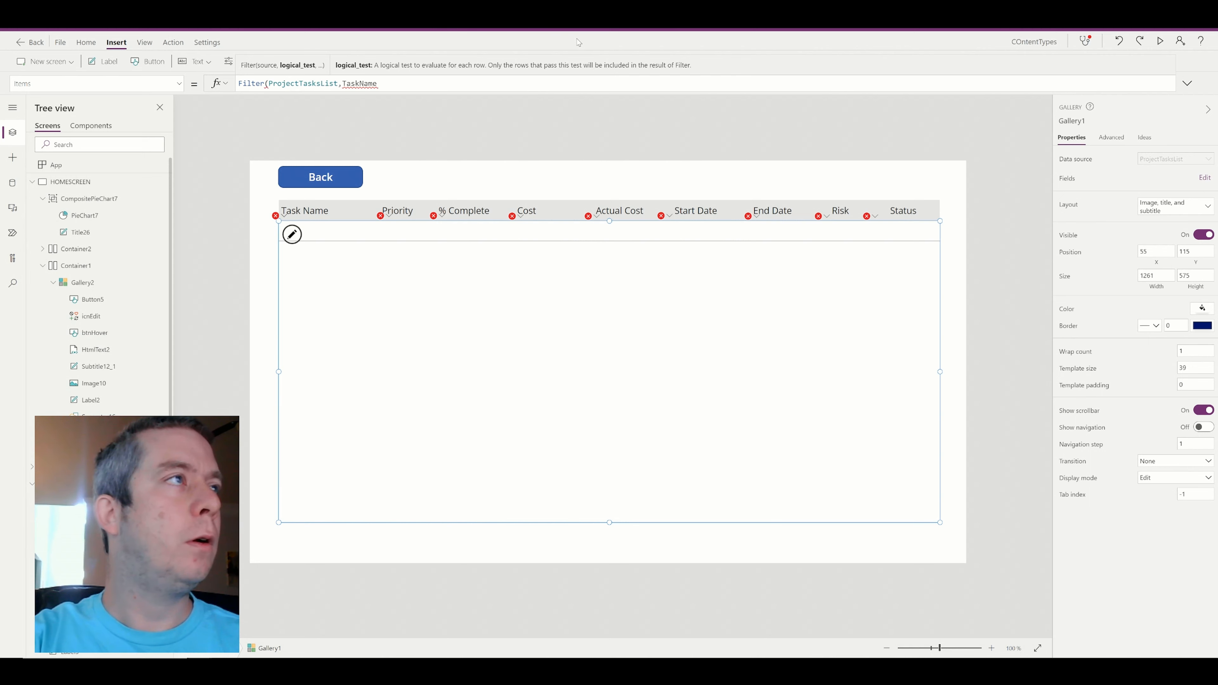
pyautogui.press('BackSpace')
pyautogui.press('BackSpace')
pyautogui.press('BackSpace')
pyautogui.press('BackSpace')
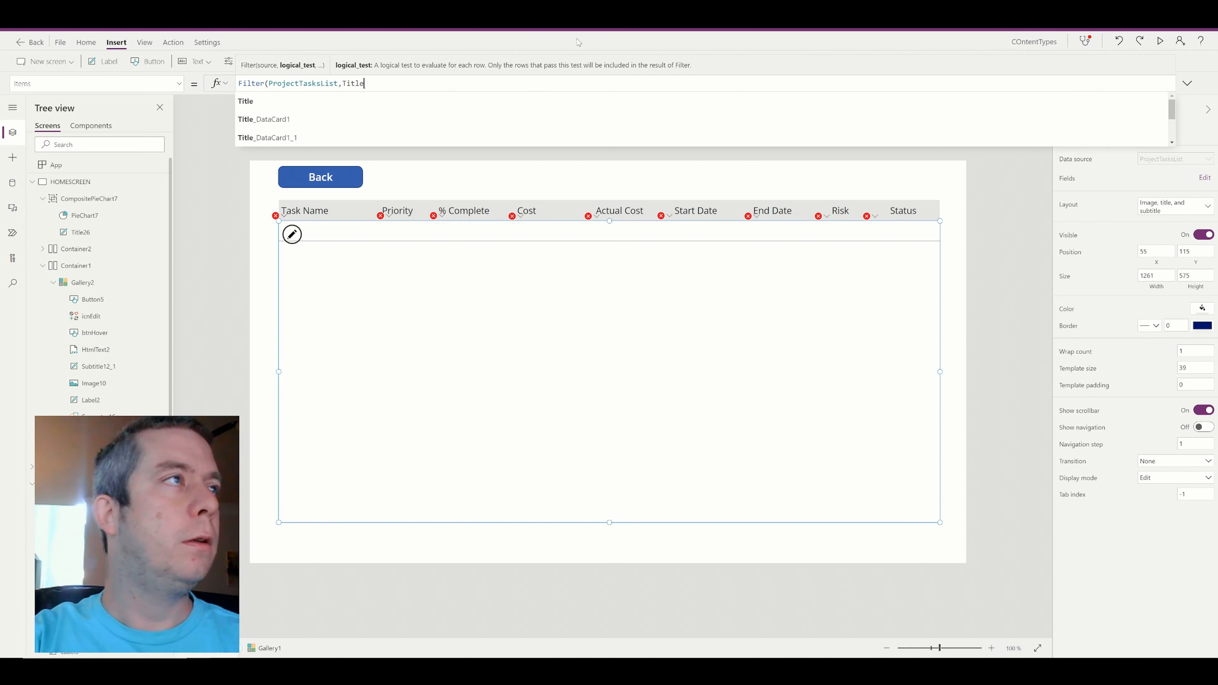
pyautogui.write('=')
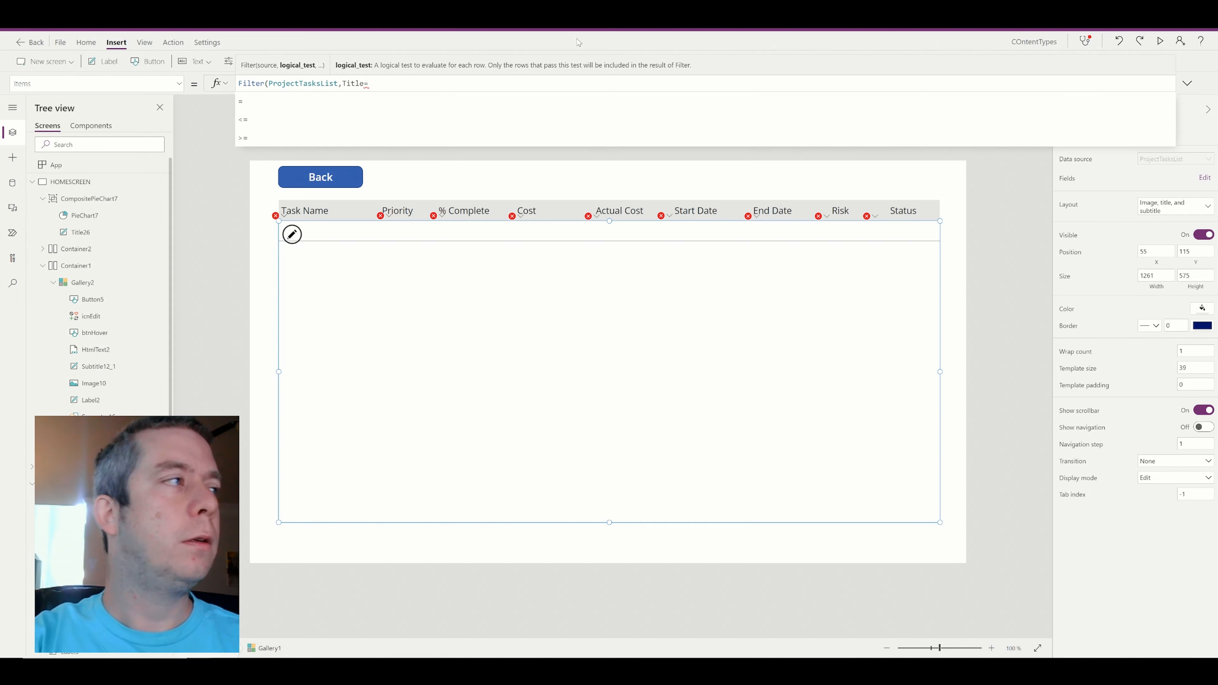
# - Rename the projects gallery on HOMESCREEN to galProjects
pyautogui.moveTo(271, 650)
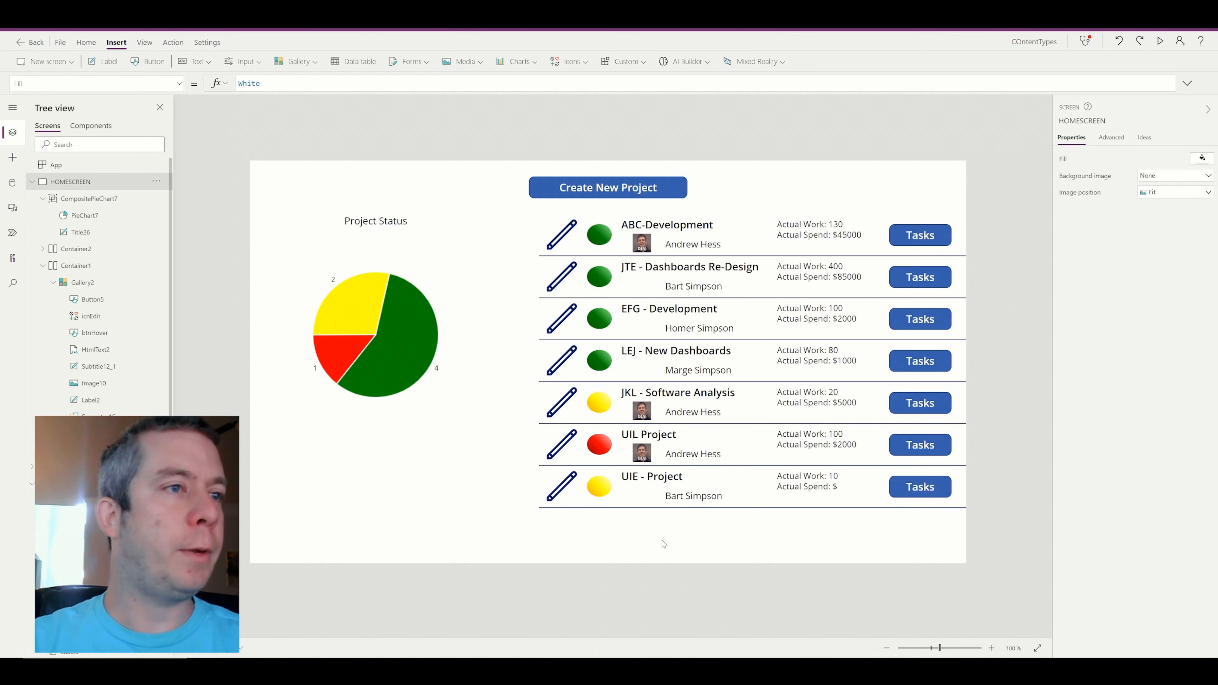
pyautogui.click(663, 543)
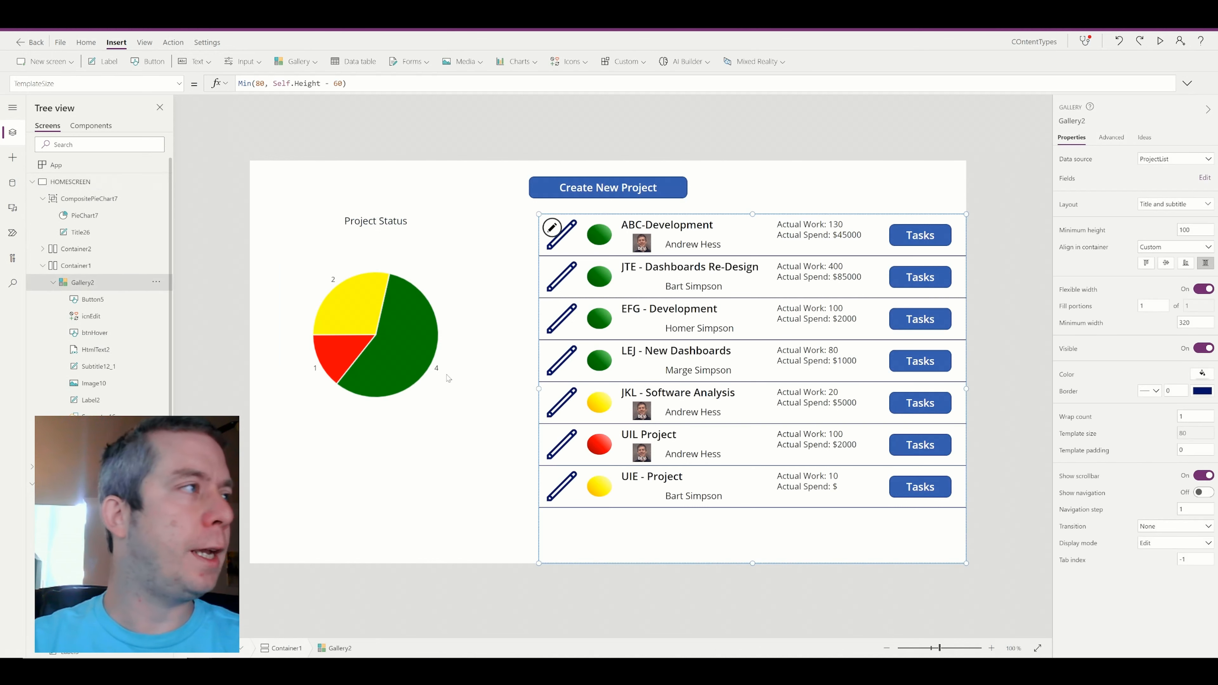
pyautogui.click(156, 281)
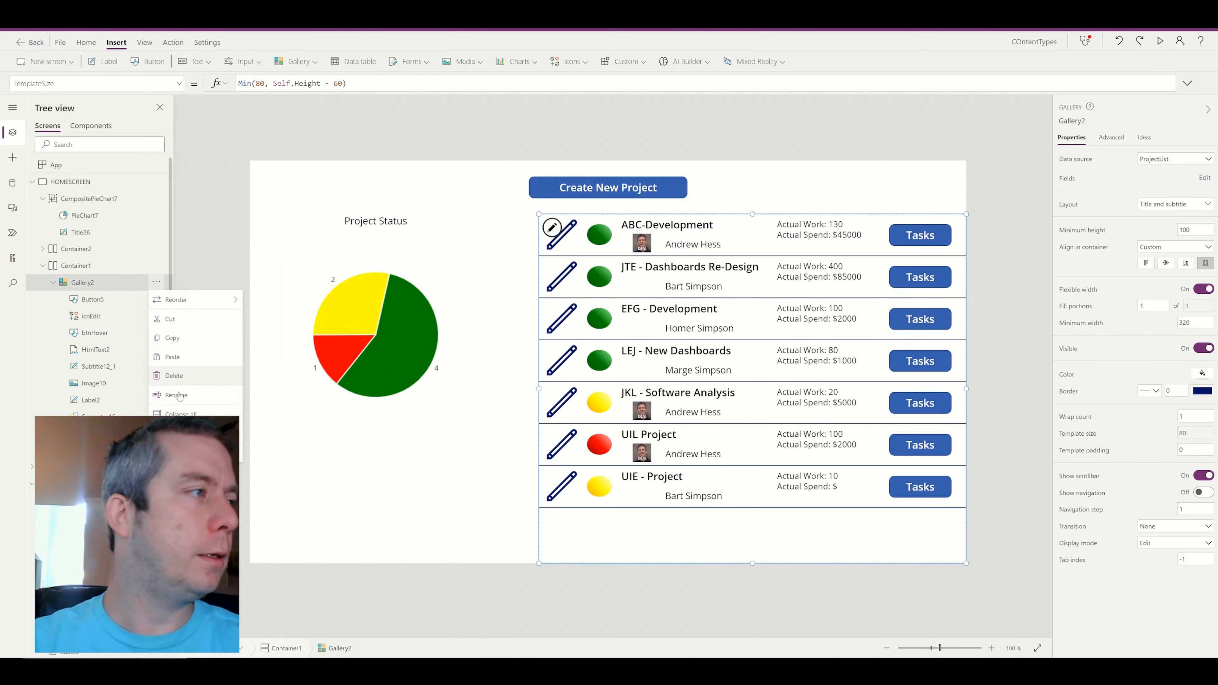
pyautogui.click(173, 343)
pyautogui.write('galProjects')
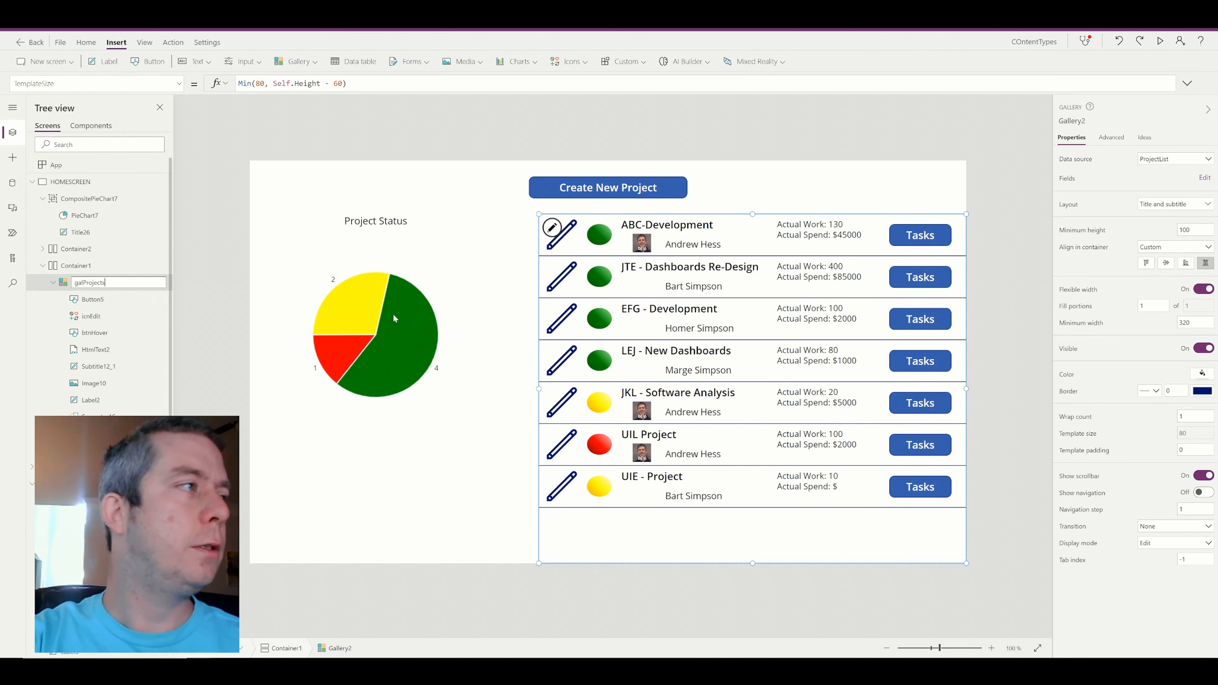
pyautogui.press('Return')
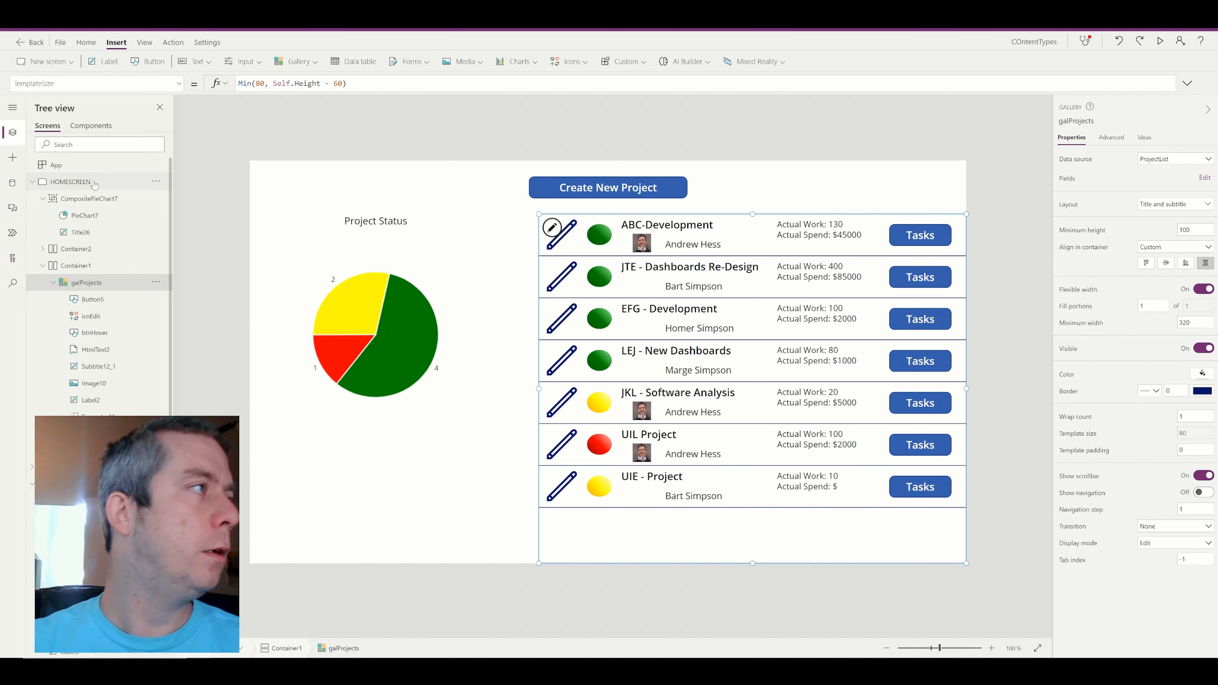
# - Complete the Items formula of the TASKLIST screen's gallery as Filter(ProjectTasksList,Title=galProjects.Selected.ID)
pyautogui.click(32, 182)
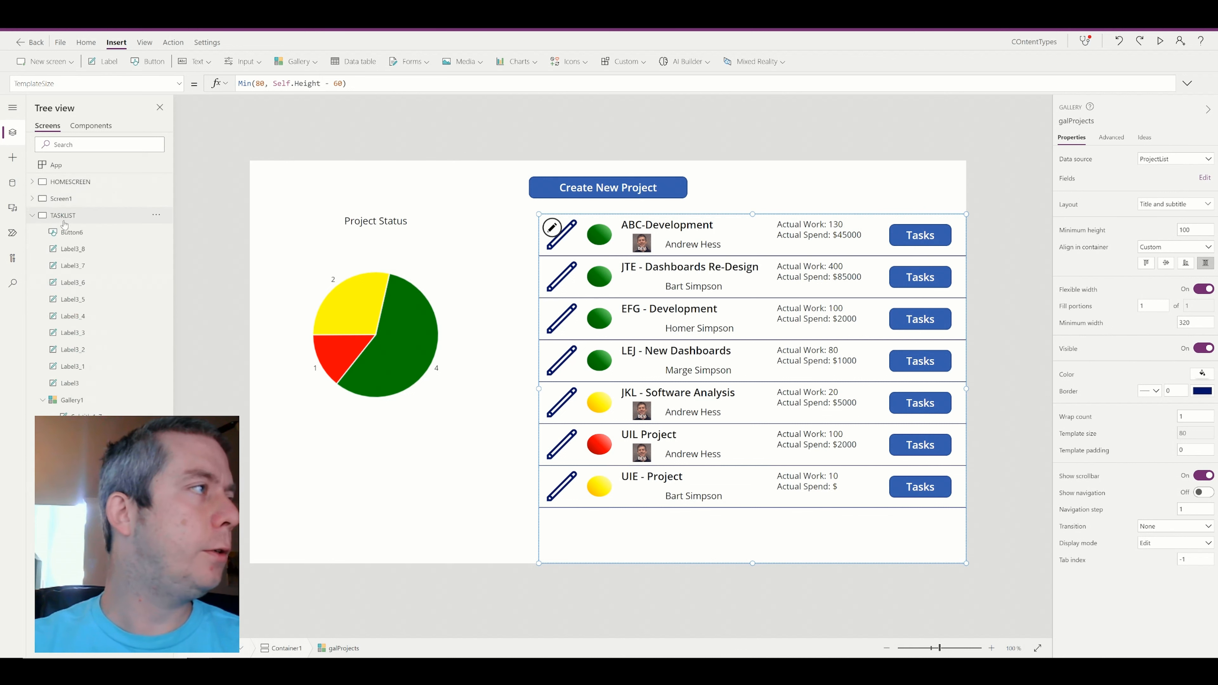
pyautogui.click(63, 215)
pyautogui.click(457, 252)
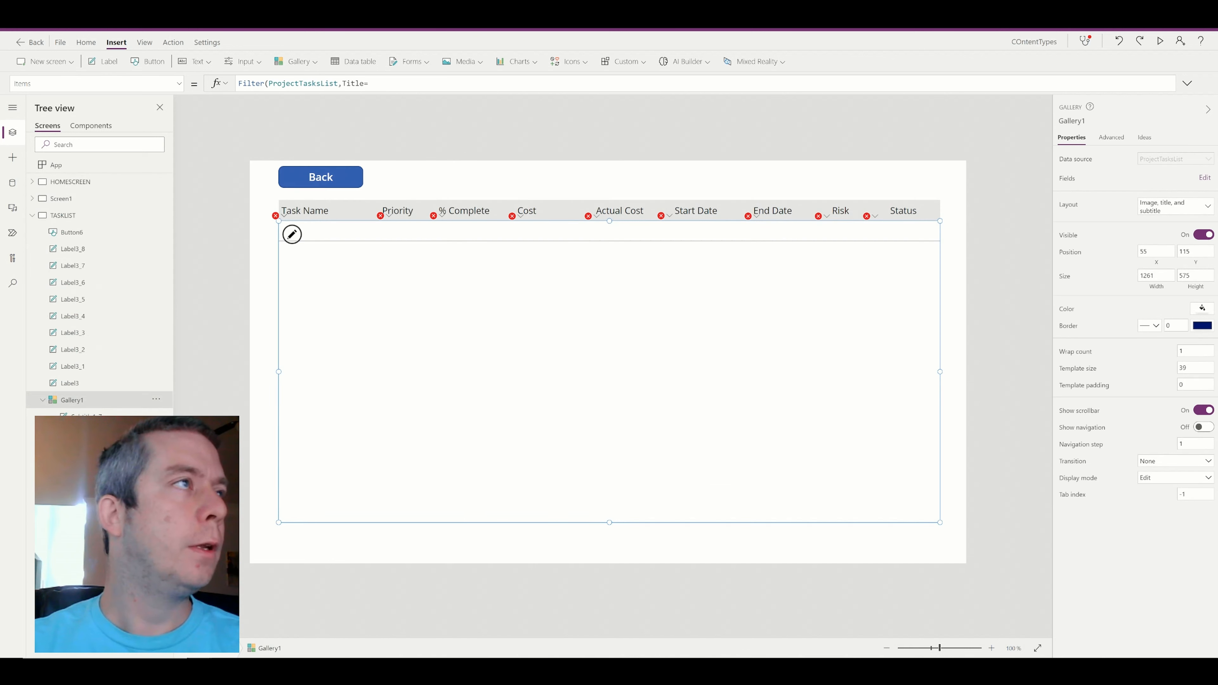
pyautogui.write('galProje')
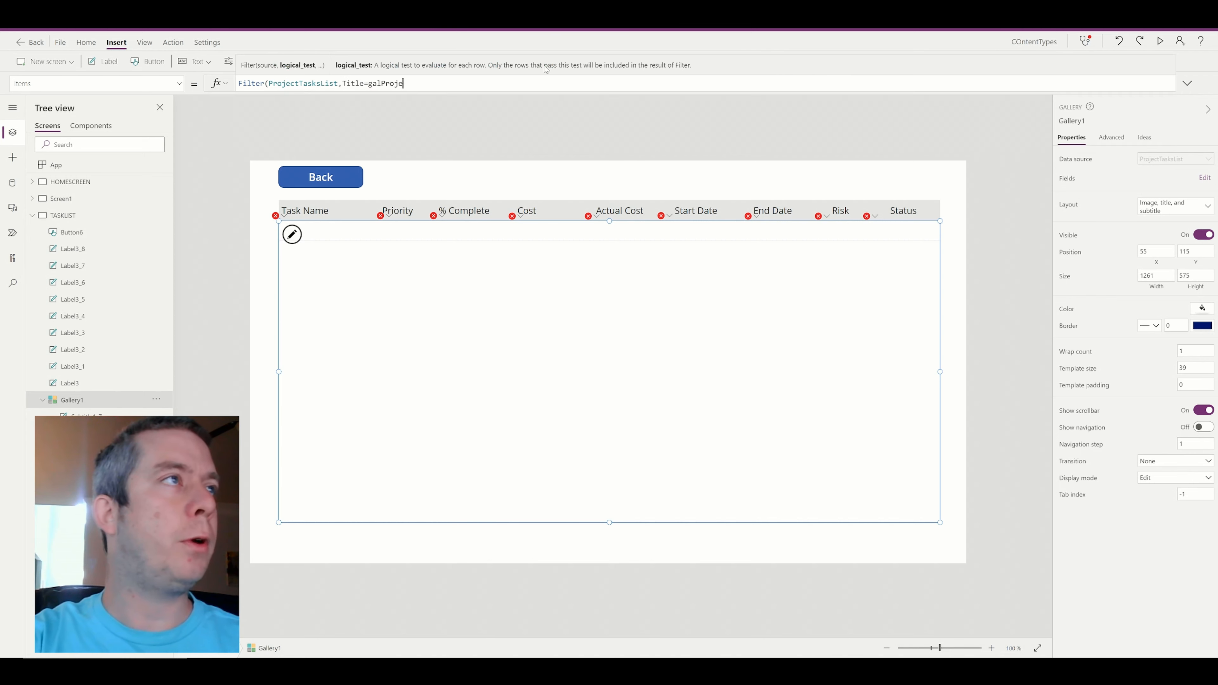
pyautogui.write('cts.Sele')
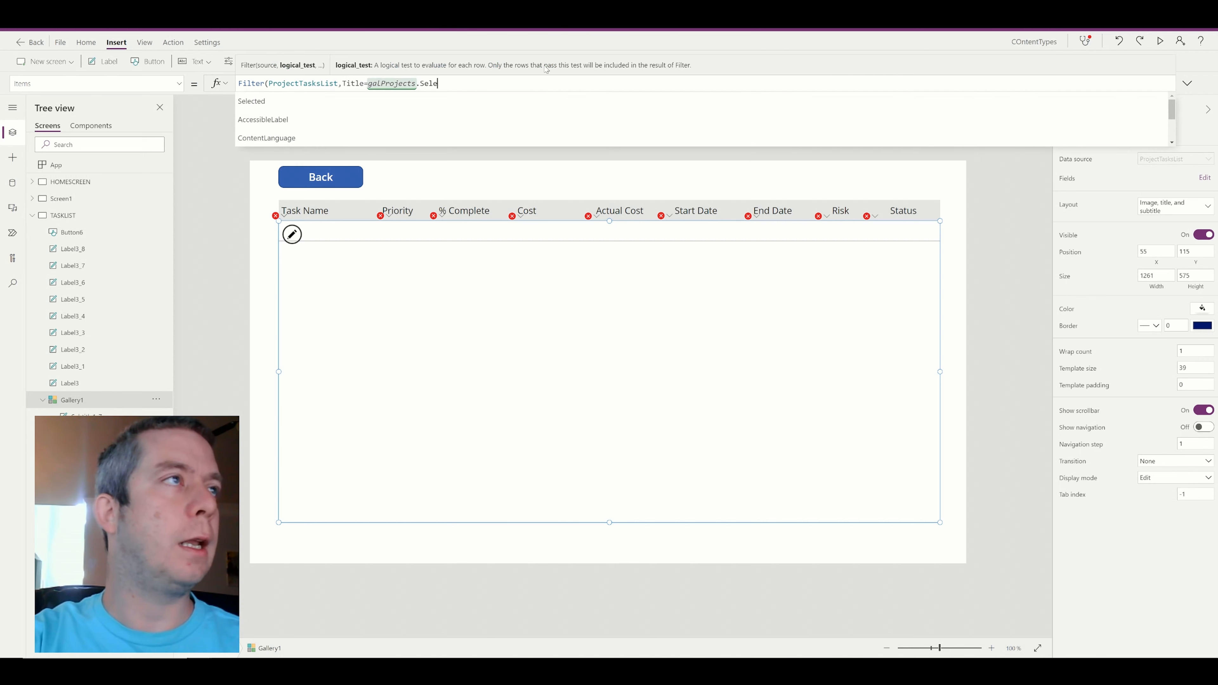
pyautogui.write('cted.')
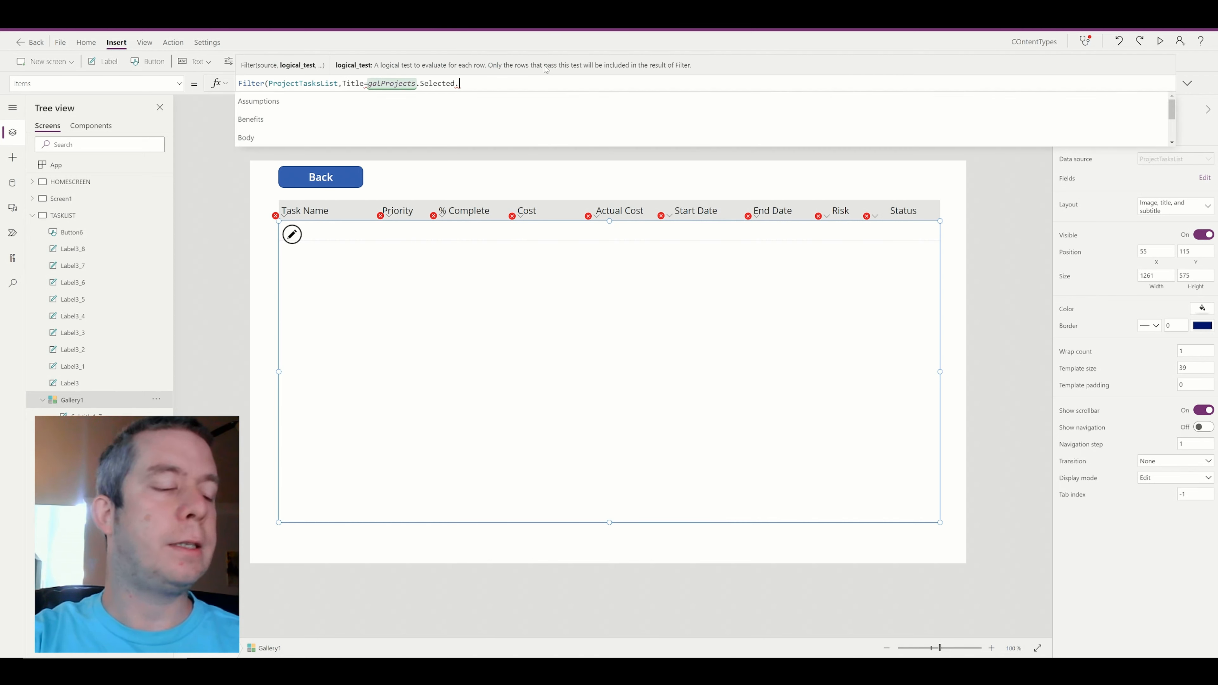
pyautogui.write('ID')
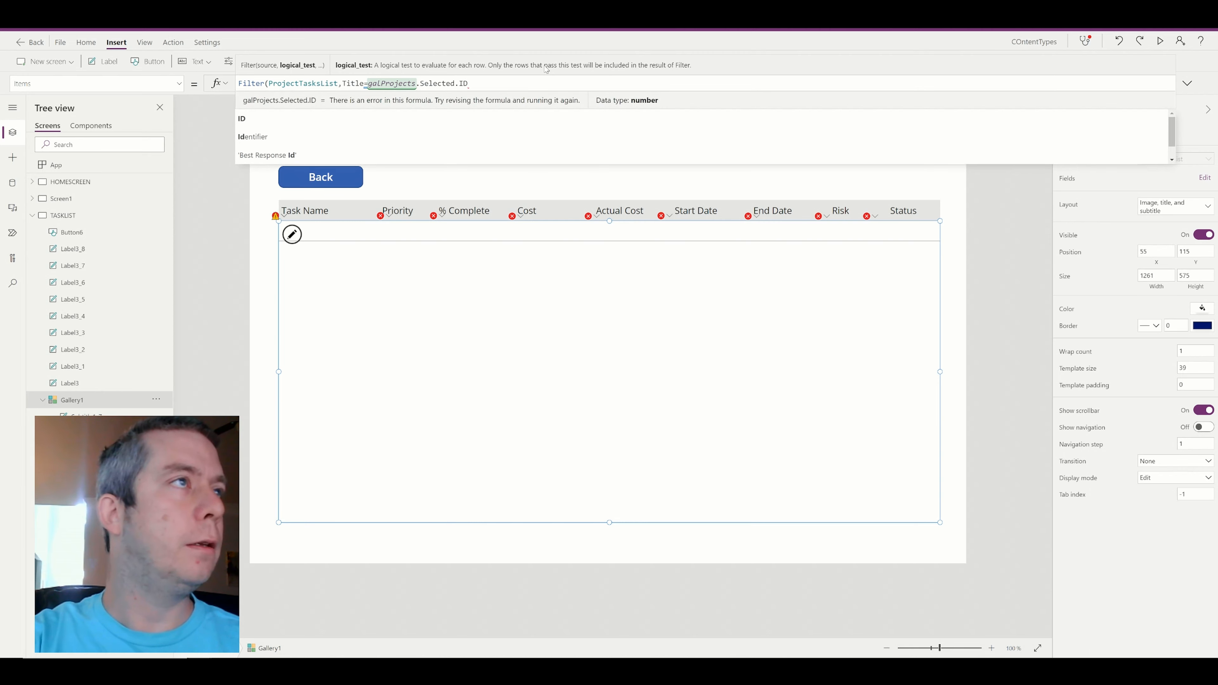
pyautogui.write(')')
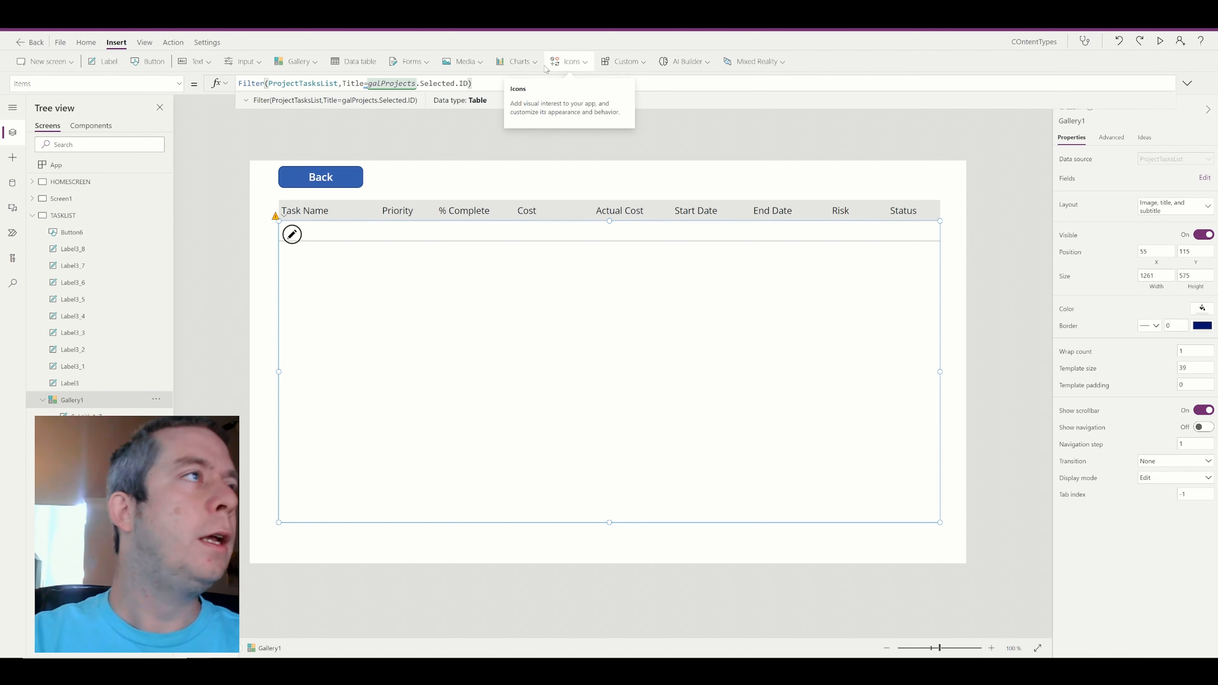
# - Replace Title with ProjectID in the tasks gallery's filter condition so it compares against galProjects.Selected.ID
pyautogui.doubleClick(354, 83)
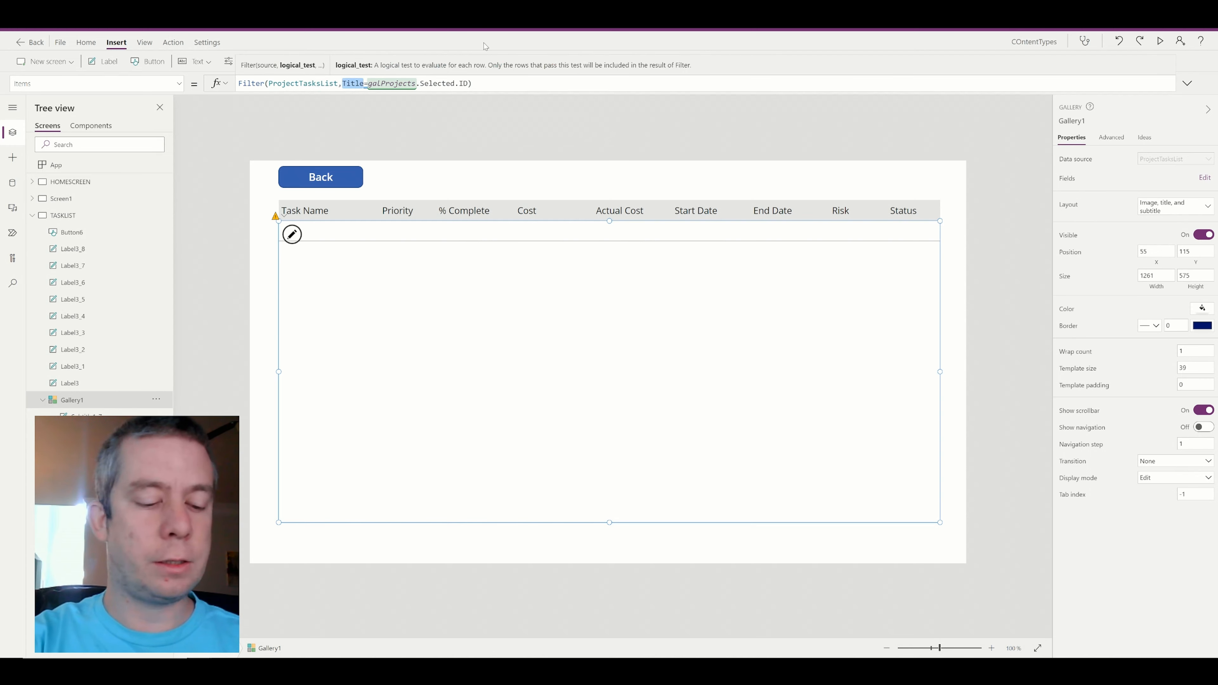
pyautogui.write('ProjectID')
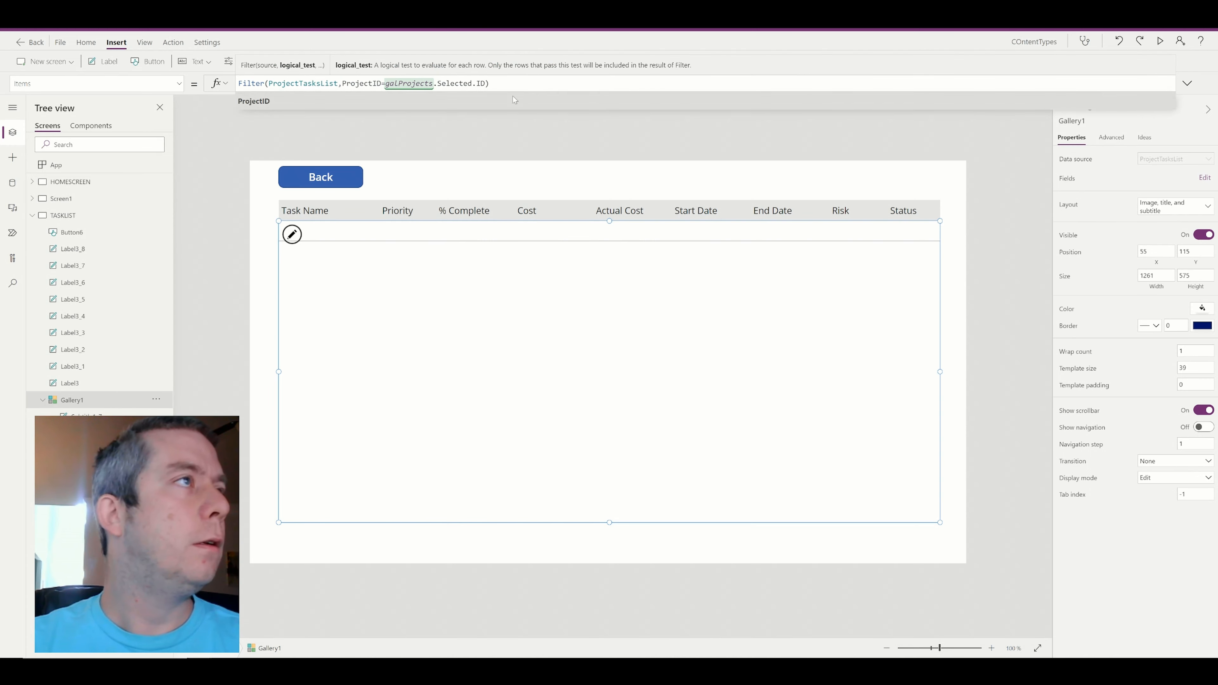
pyautogui.click(301, 99)
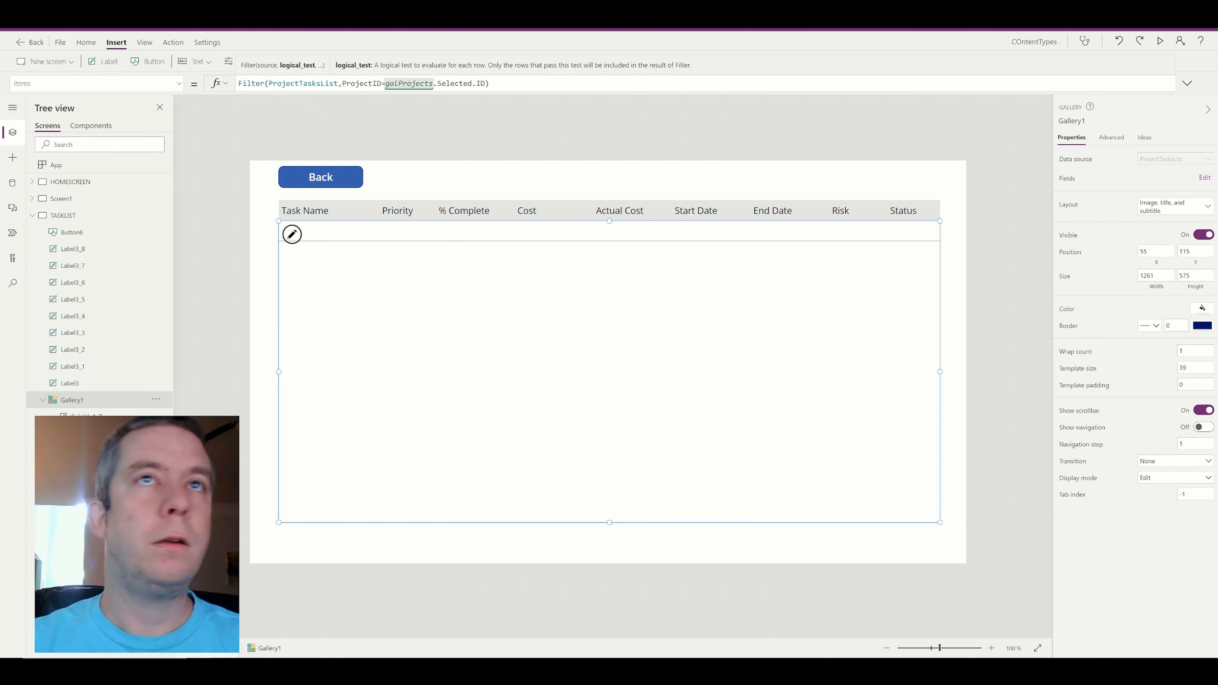
# - Preview the app and compare the tasks of JTE - Dashboards Re-Design with those of other projects such as EFG - Development
pyautogui.click(1166, 45)
pyautogui.click(134, 59)
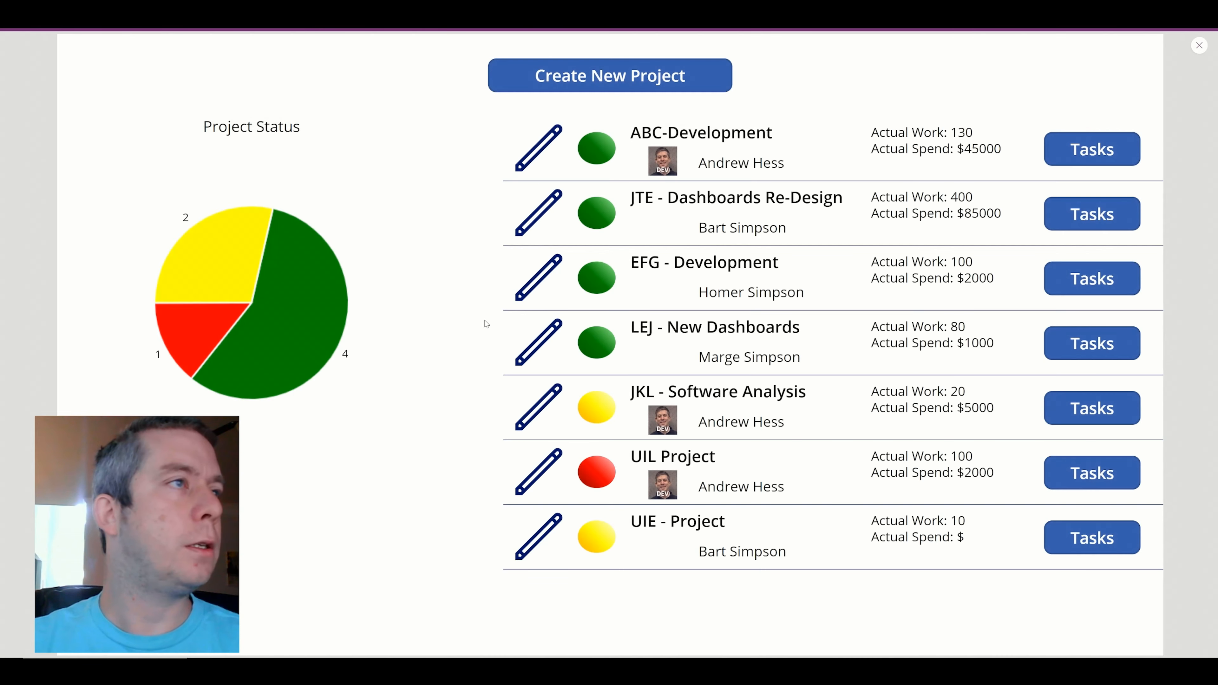
pyautogui.click(1094, 211)
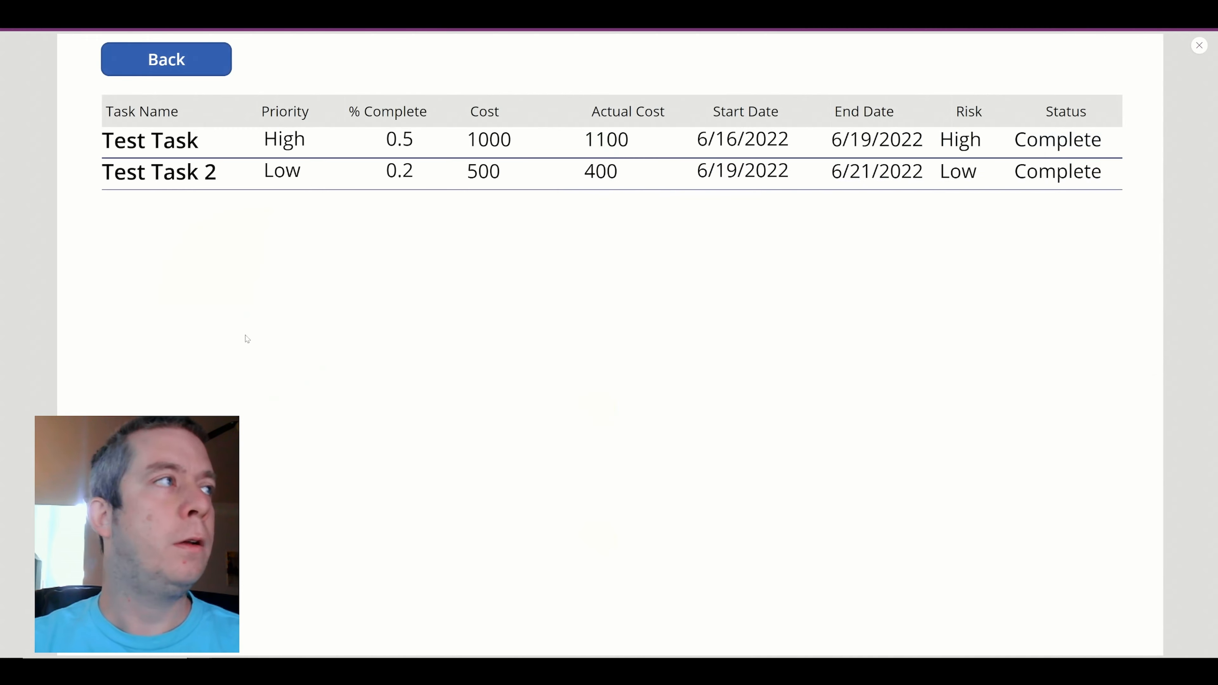
pyautogui.click(150, 58)
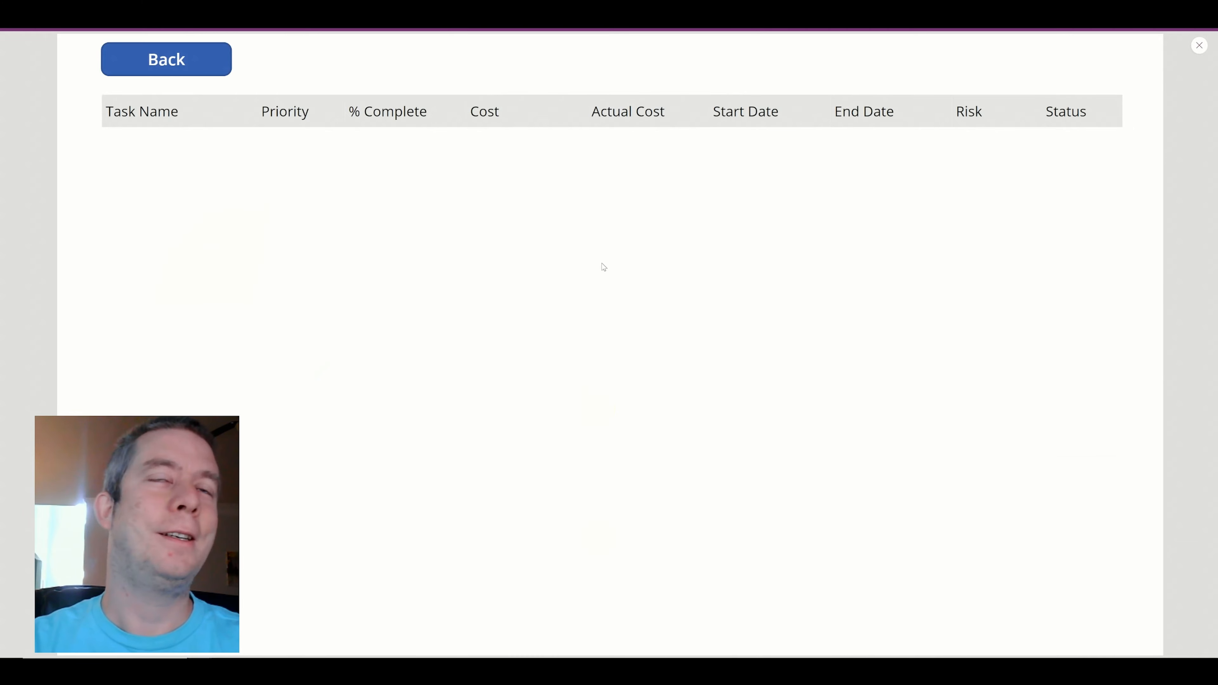
pyautogui.click(144, 59)
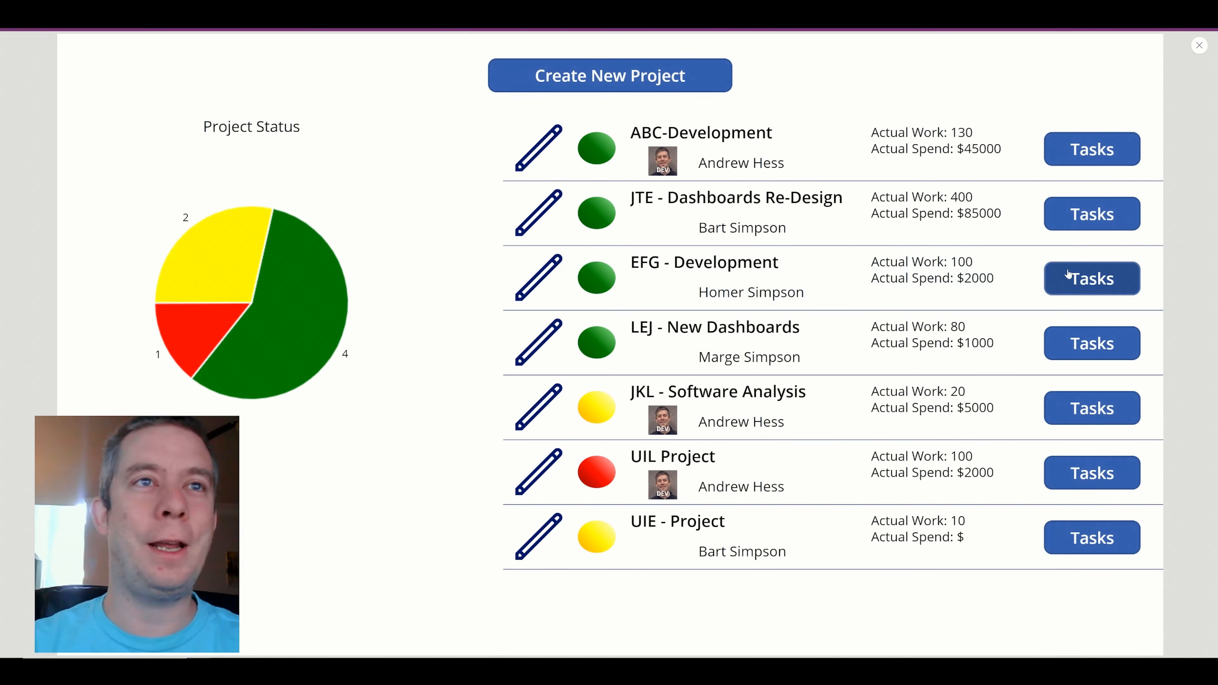
pyautogui.click(1091, 275)
pyautogui.click(190, 67)
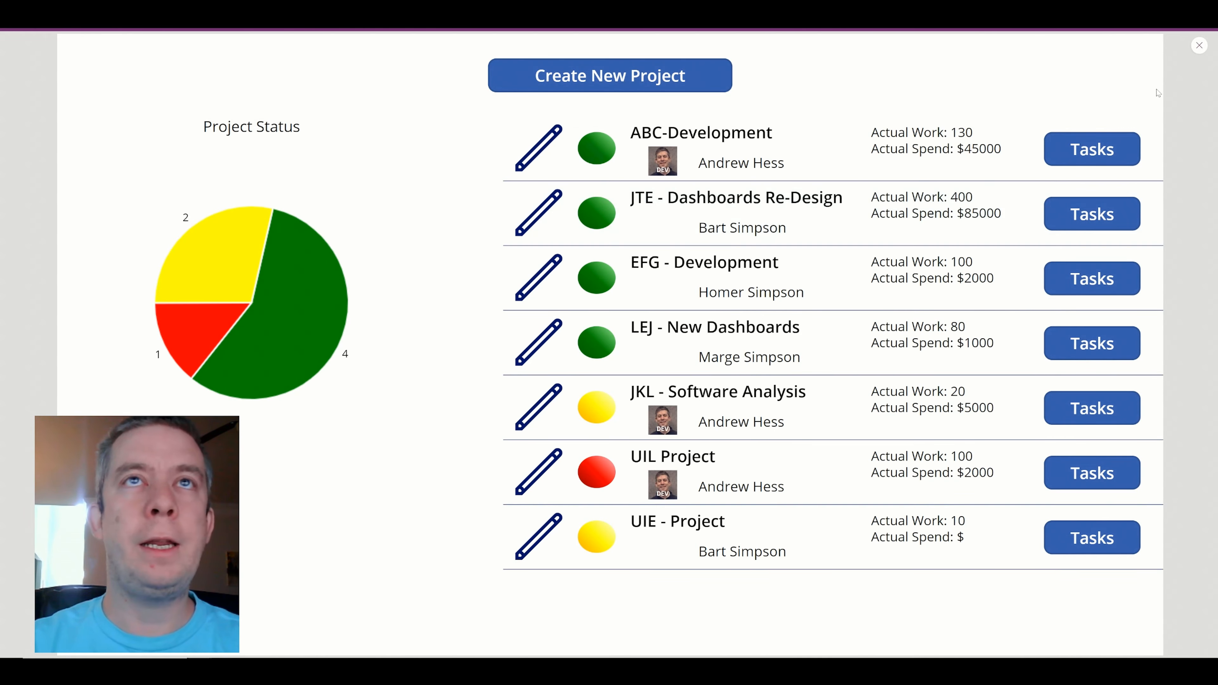
pyautogui.click(1198, 46)
# - Examine the Select(Parent) part of the OnSelect formula on the Tasks button in the projects gallery
pyautogui.click(896, 277)
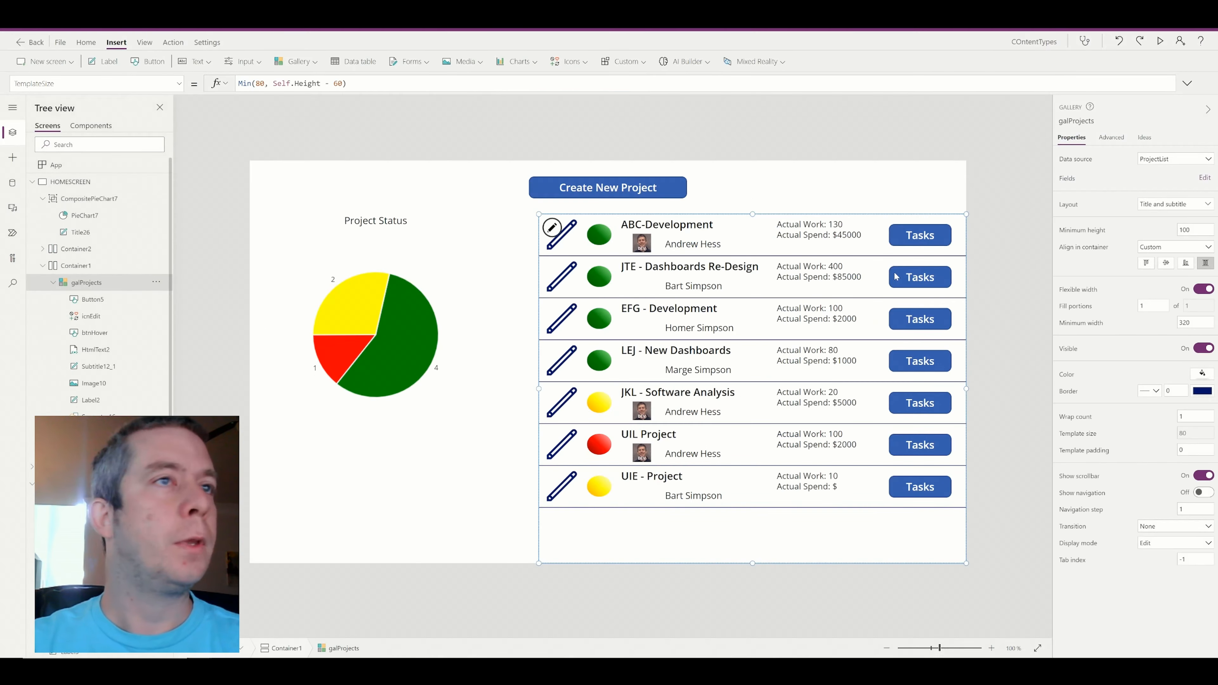
pyautogui.click(917, 239)
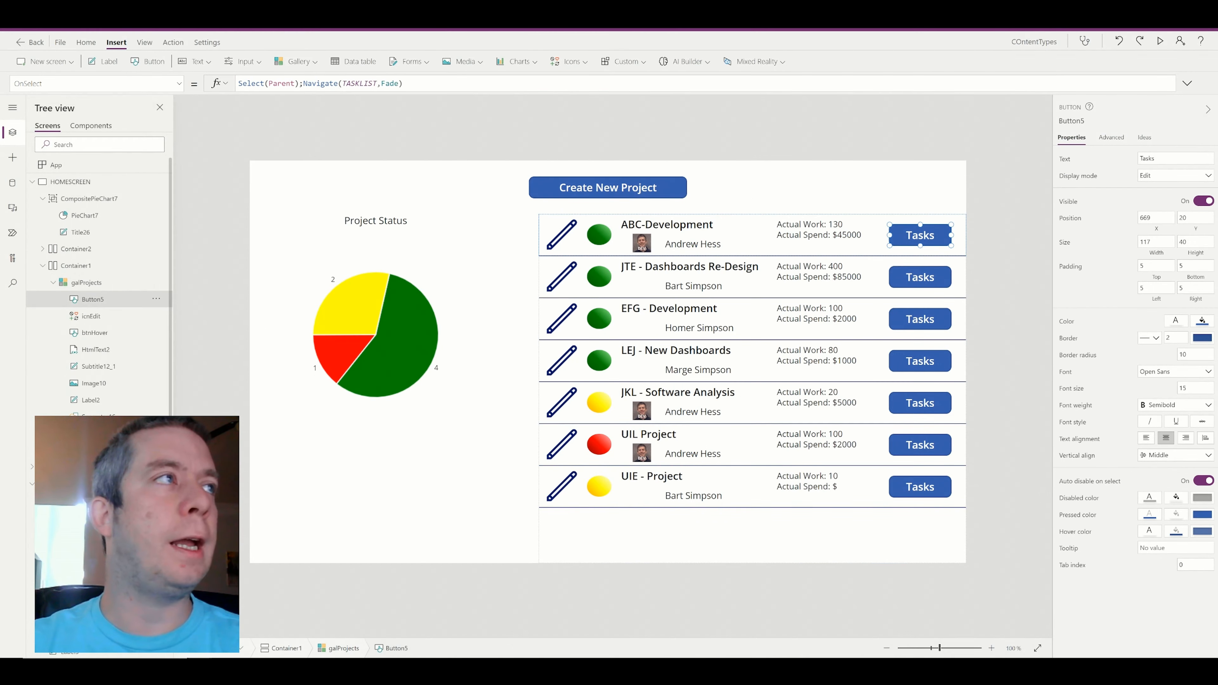
pyautogui.moveTo(299, 84); pyautogui.dragTo(237, 84)
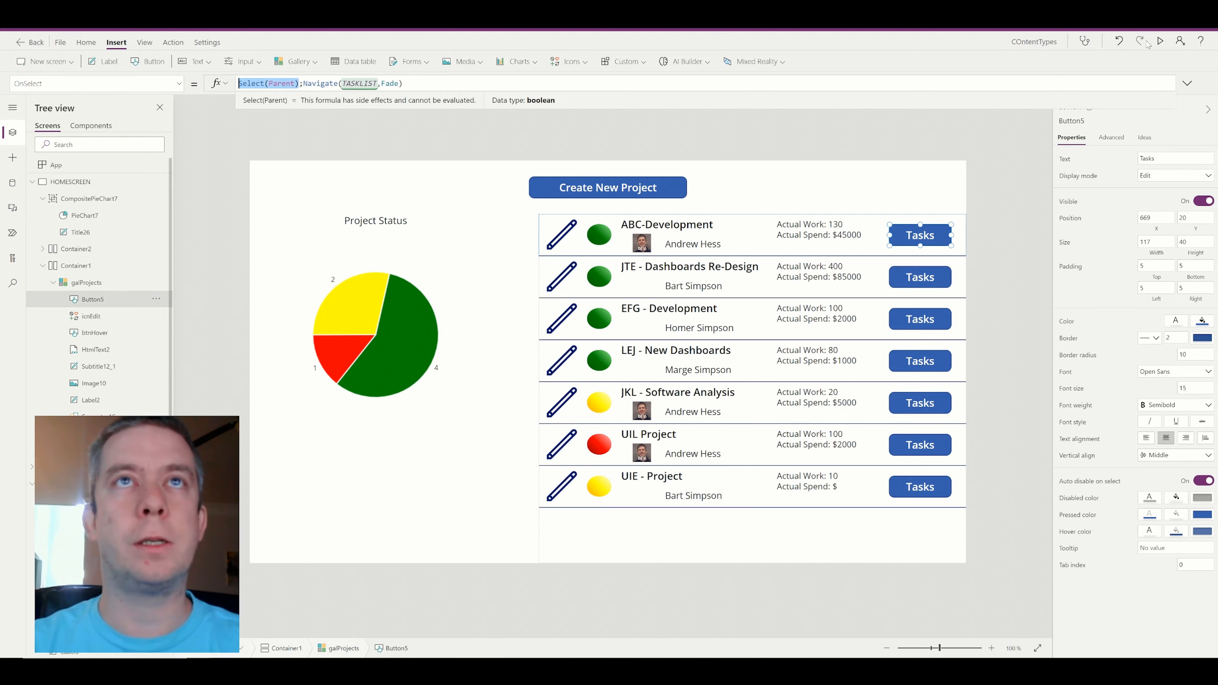
# - Preview the app again, open the tasks of JTE - Dashboards Re-Design, and exit the preview
pyautogui.click(1161, 42)
pyautogui.click(1090, 215)
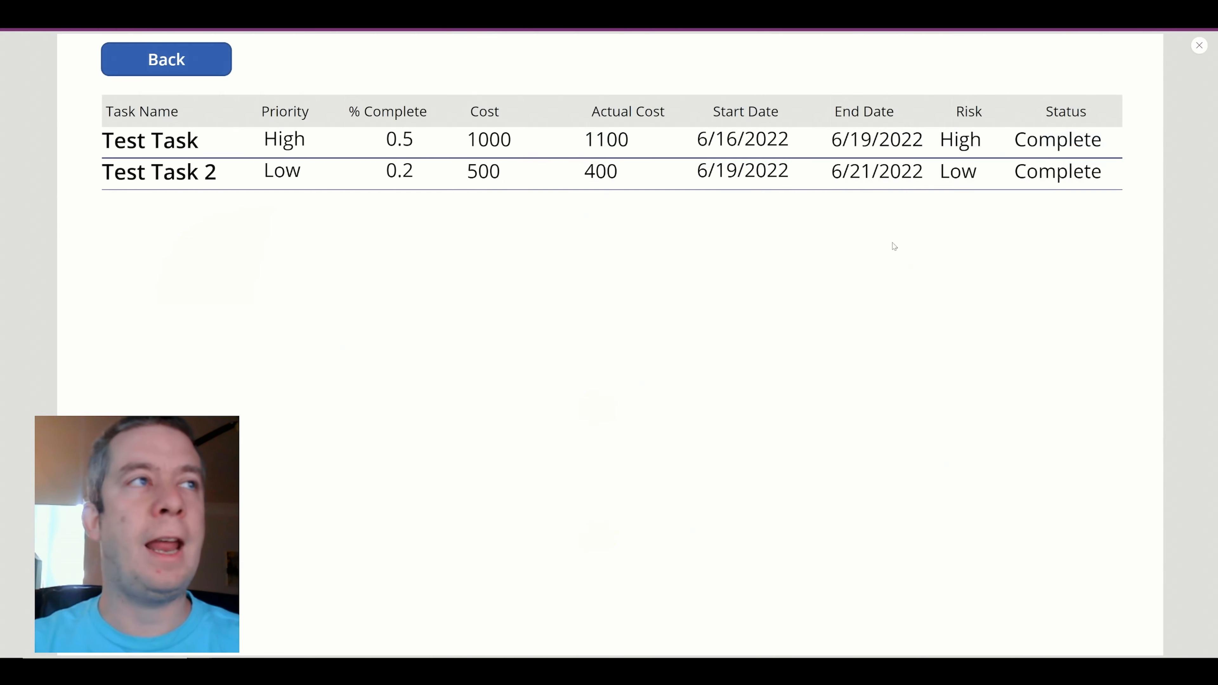
pyautogui.click(1199, 45)
# - Review ProjectID in the tasks gallery's filter, then check that column in the SharePoint ProjectTasksList and return to Power Apps
pyautogui.click(291, 233)
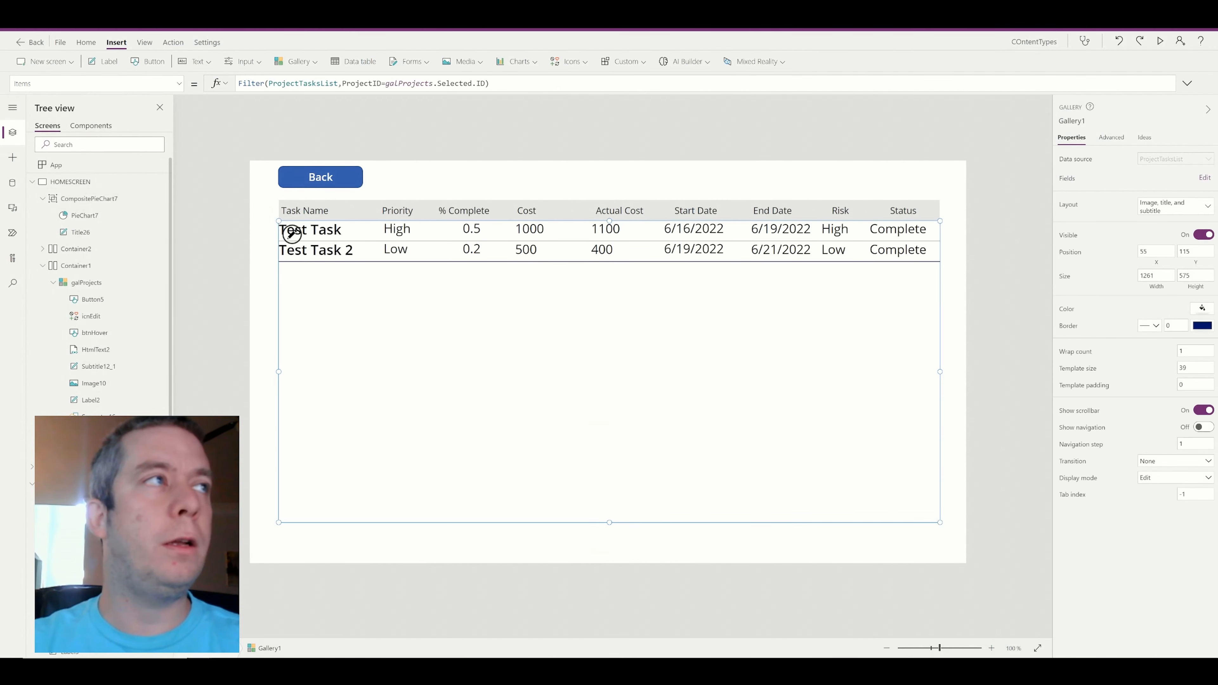
pyautogui.moveTo(342, 84); pyautogui.dragTo(382, 84)
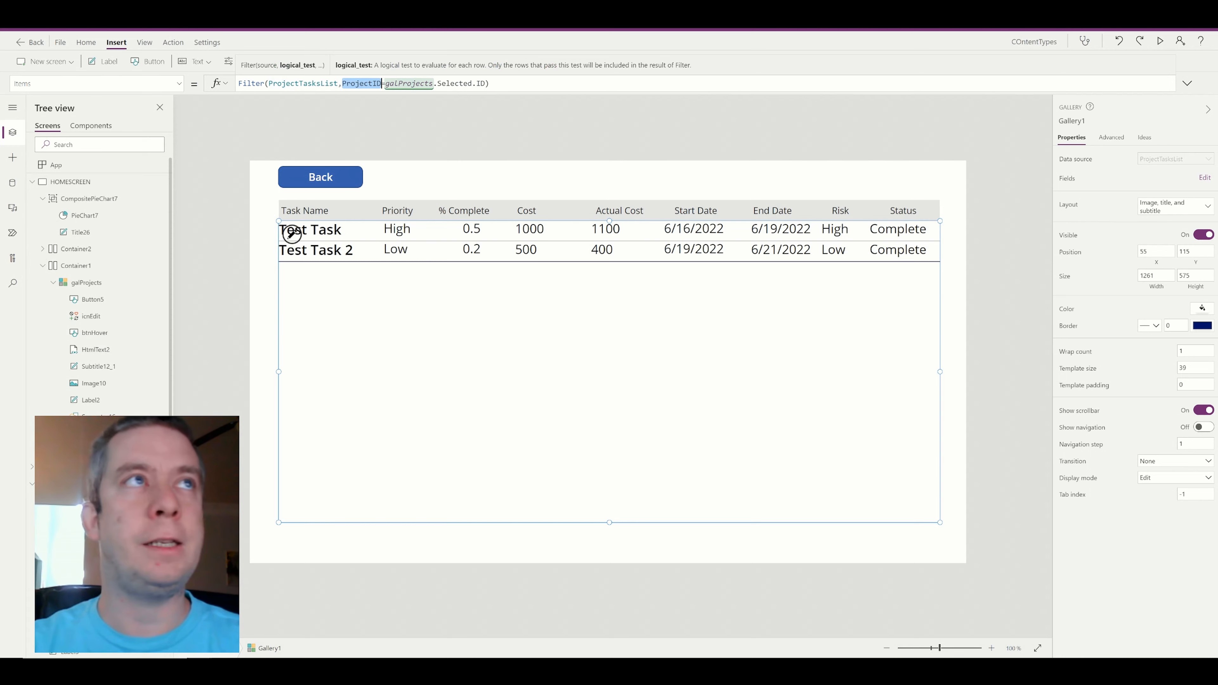
pyautogui.click(268, 10)
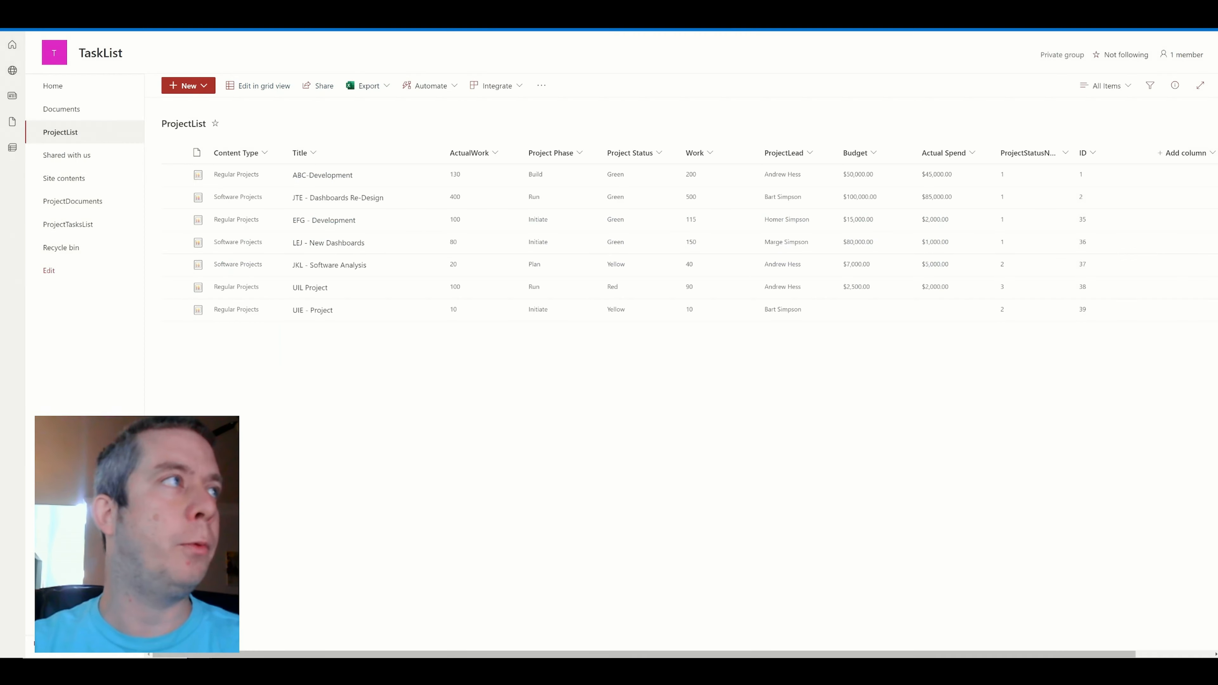
pyautogui.click(90, 229)
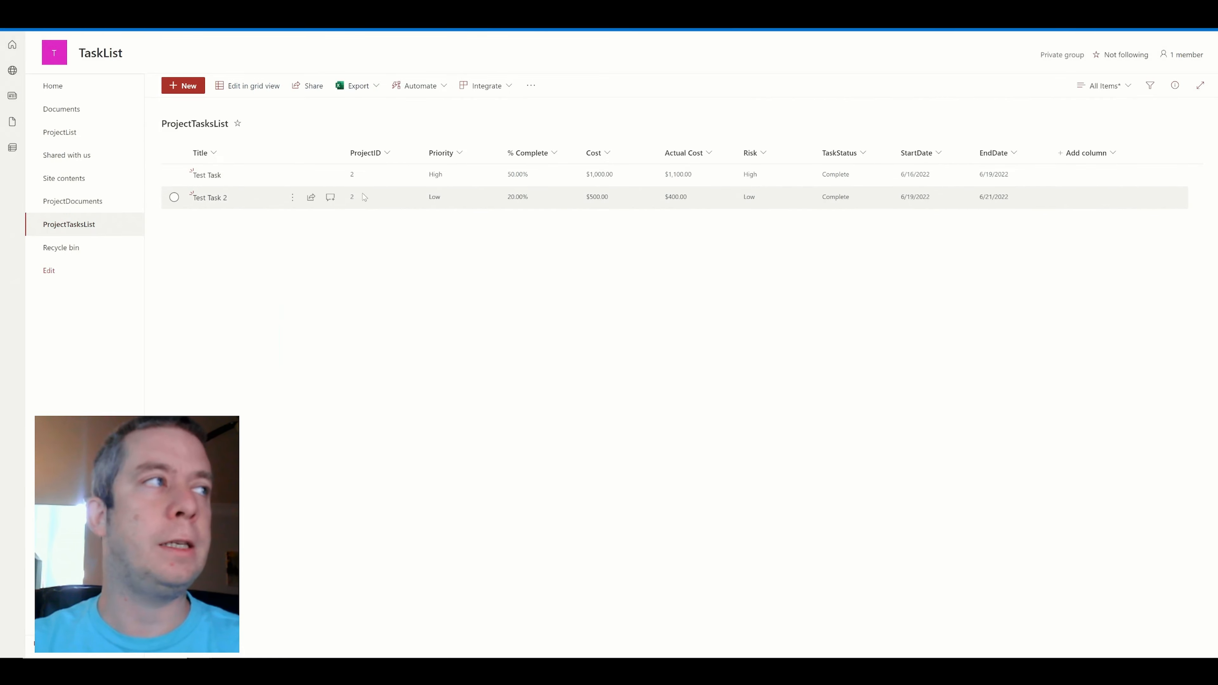
pyautogui.click(383, 11)
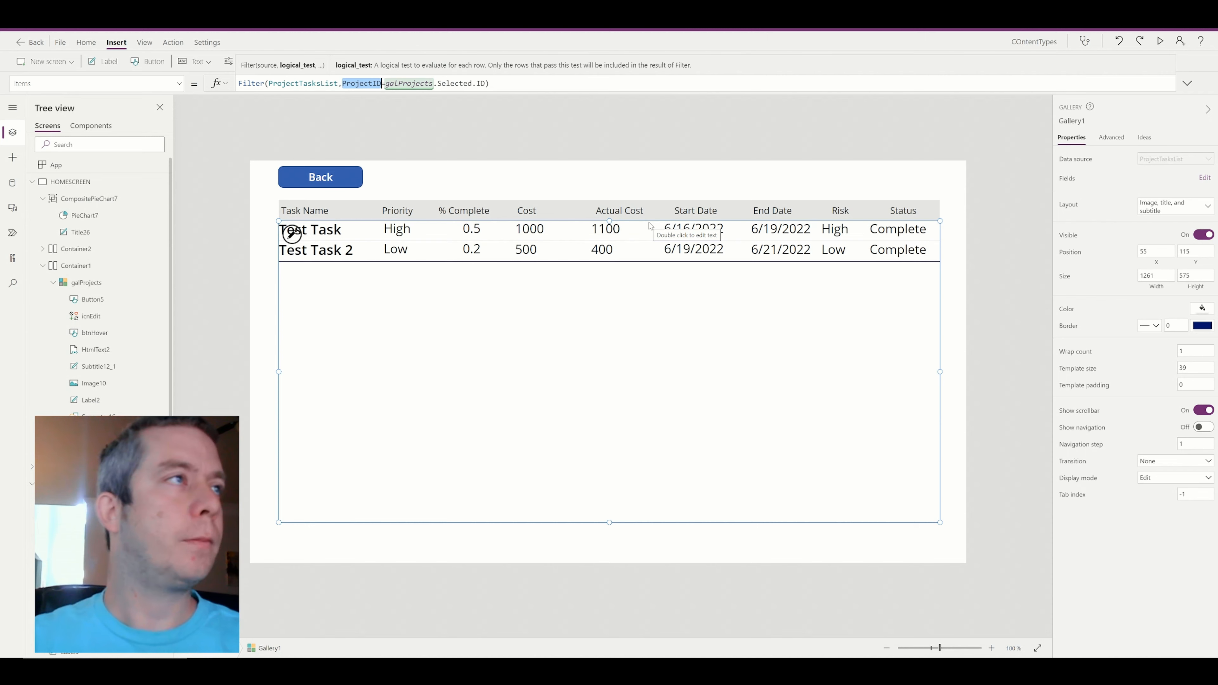
# - Duplicate the Back button on the TASKLIST screen and place the copy above the Status column at about X 1156, Y 11
pyautogui.click(661, 185)
pyautogui.click(347, 182)
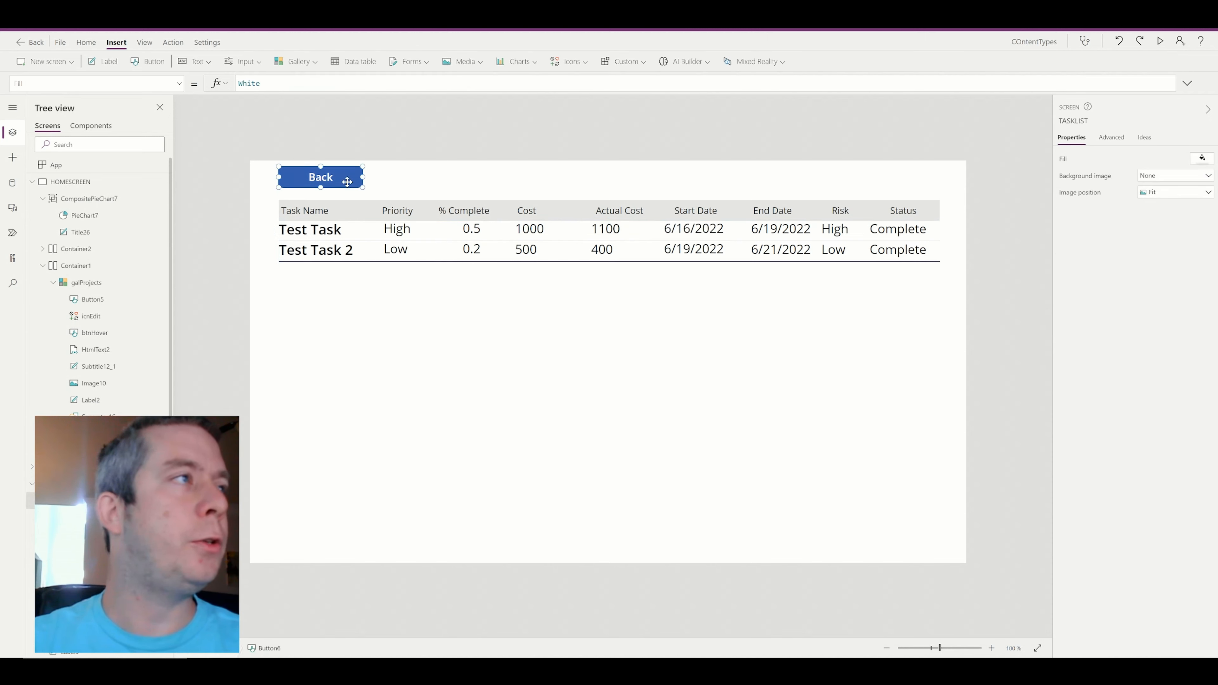
pyautogui.hotkey('ctrl', 'c')
pyautogui.hotkey('ctrl', 'v')
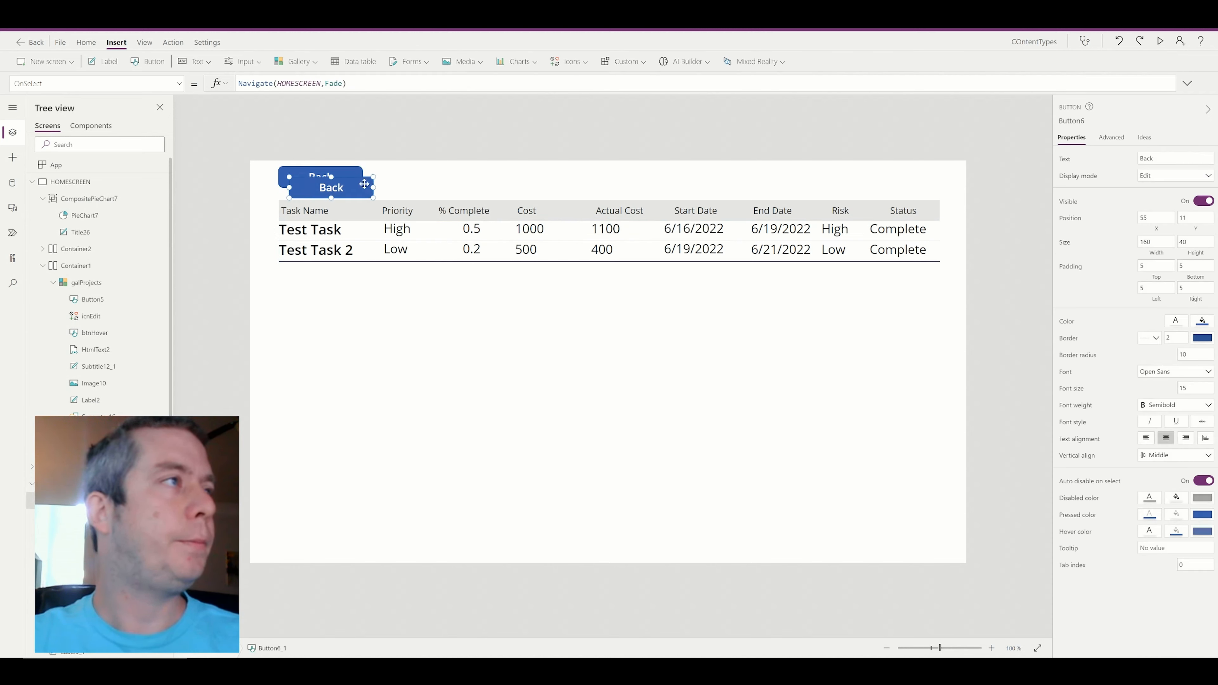
pyautogui.moveTo(338, 188); pyautogui.dragTo(902, 176)
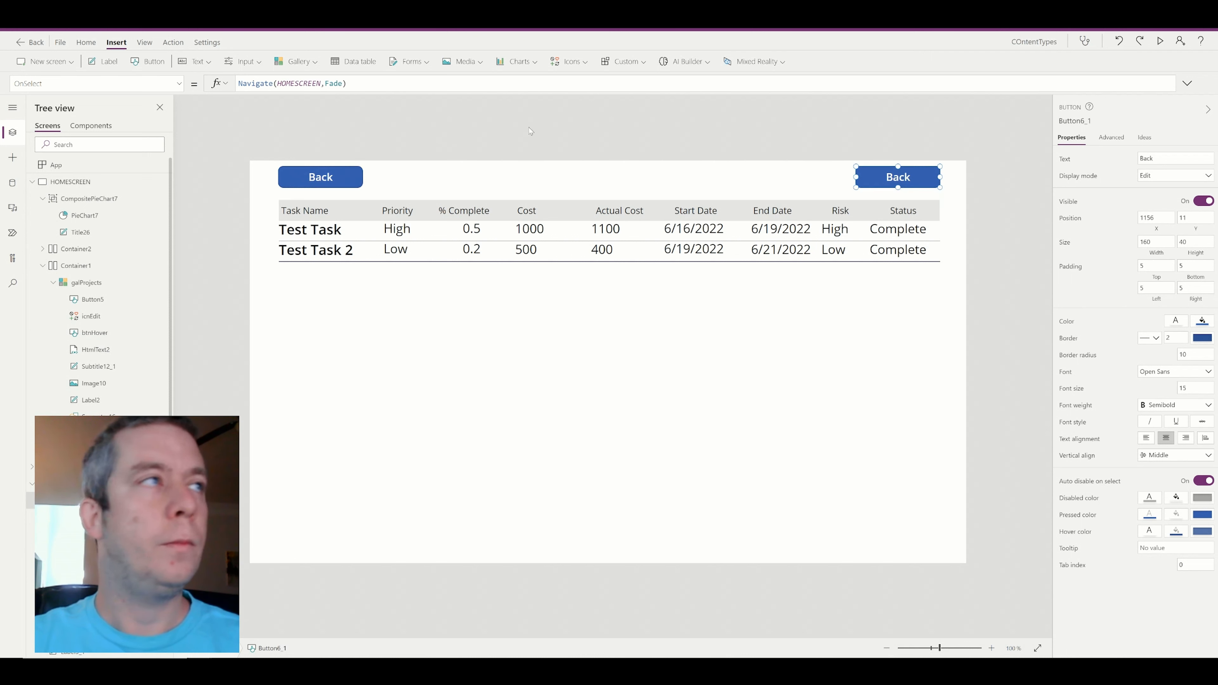
# - Set the copied button's text to Create Task
pyautogui.moveTo(1166, 158); pyautogui.dragTo(950, 141)
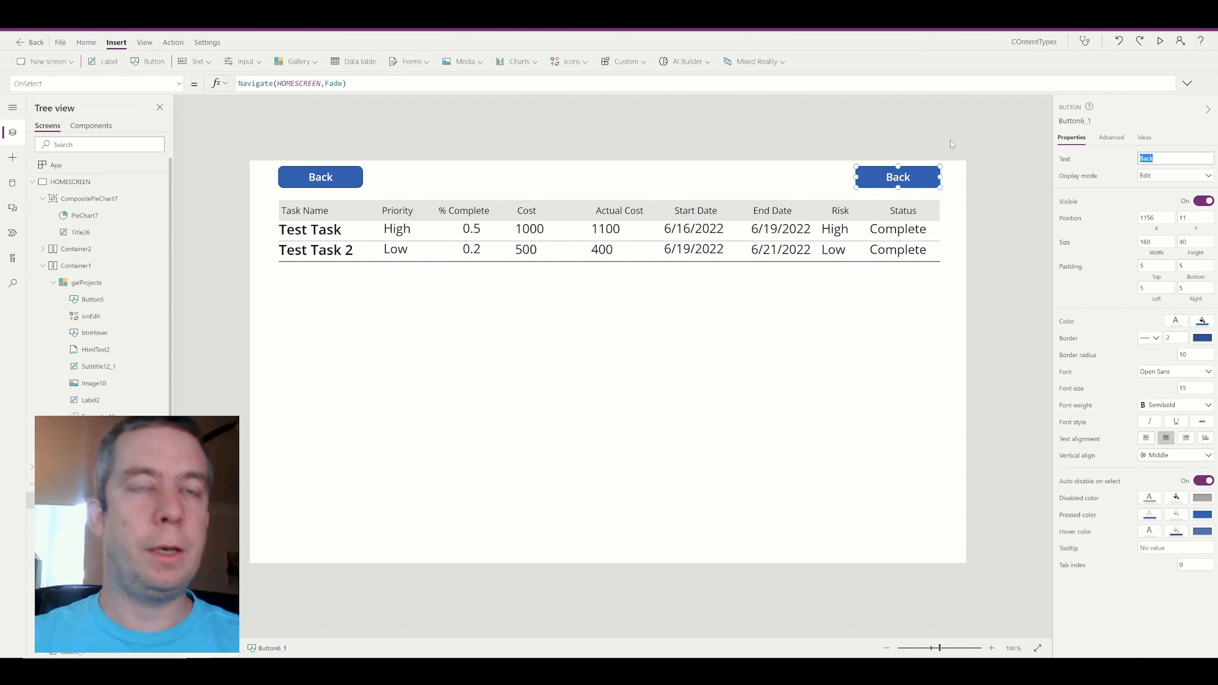
pyautogui.write('Create Task')
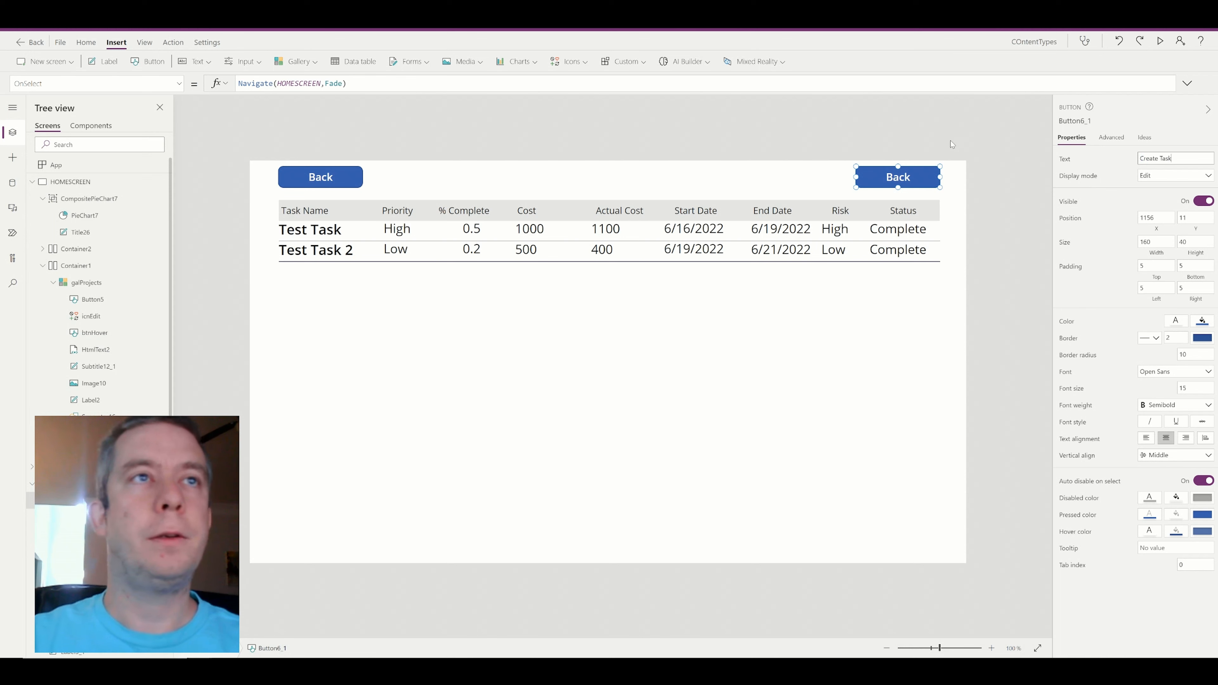
pyautogui.click(840, 141)
pyautogui.click(872, 175)
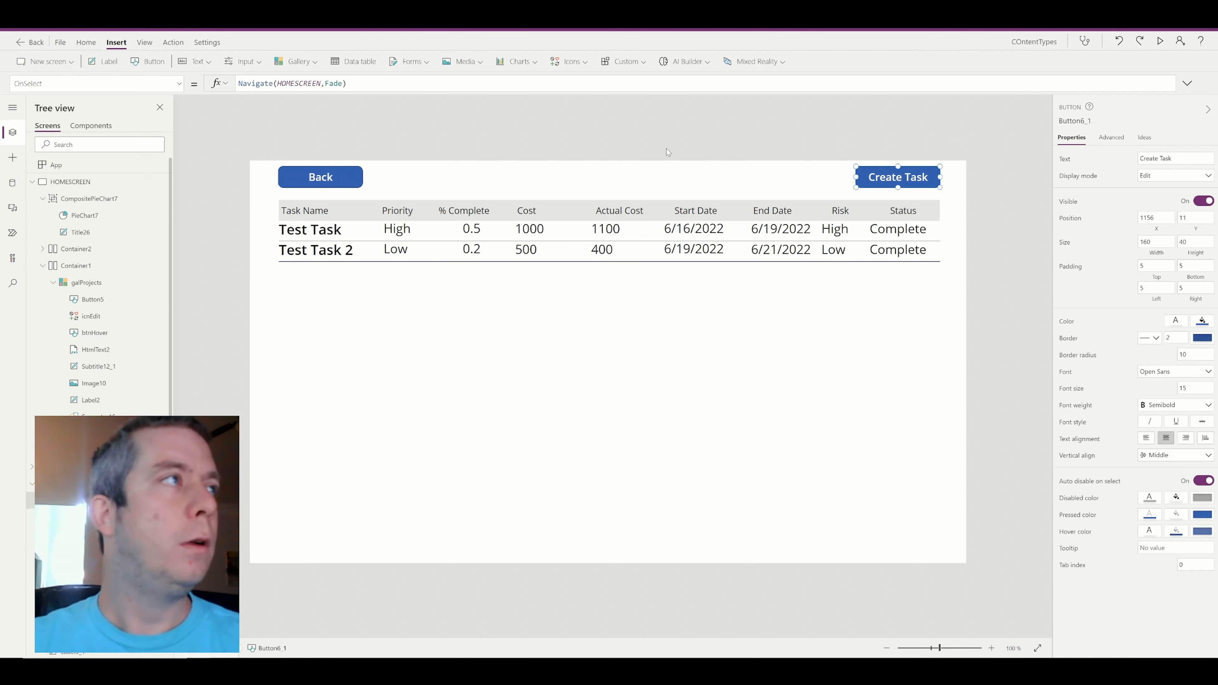
# - Preview the app and test navigation between the home screen and the tasks of JTE - Dashboards Re-Design
pyautogui.click(1166, 44)
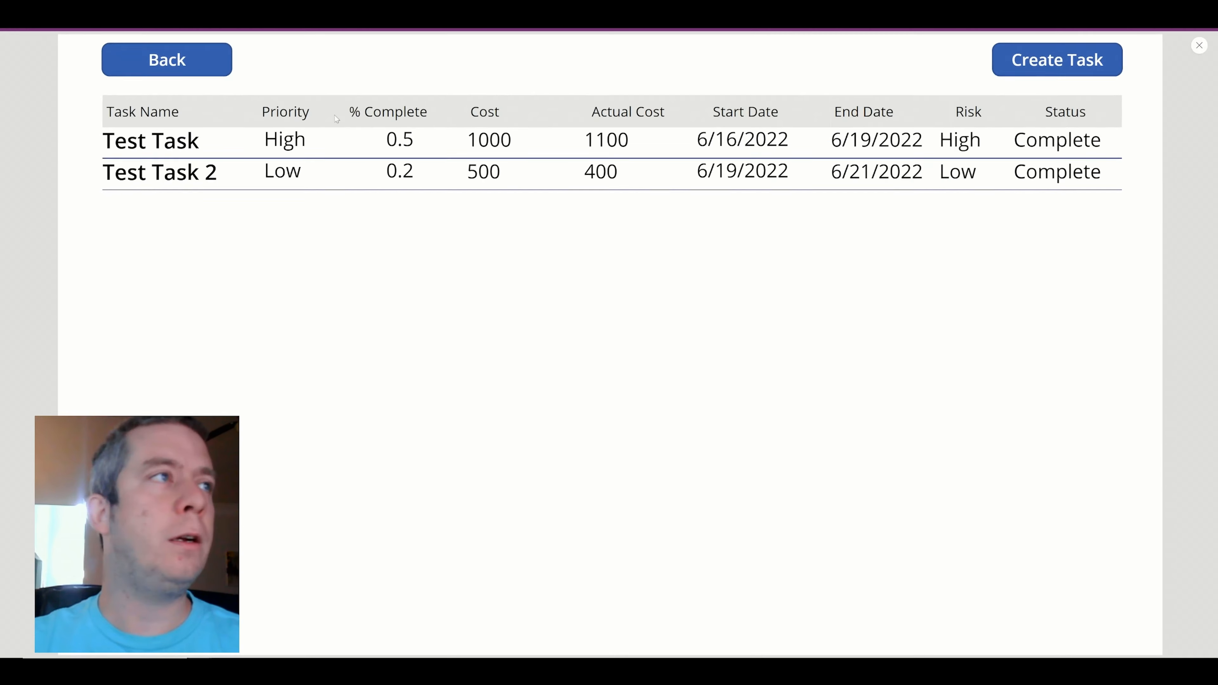
pyautogui.click(163, 58)
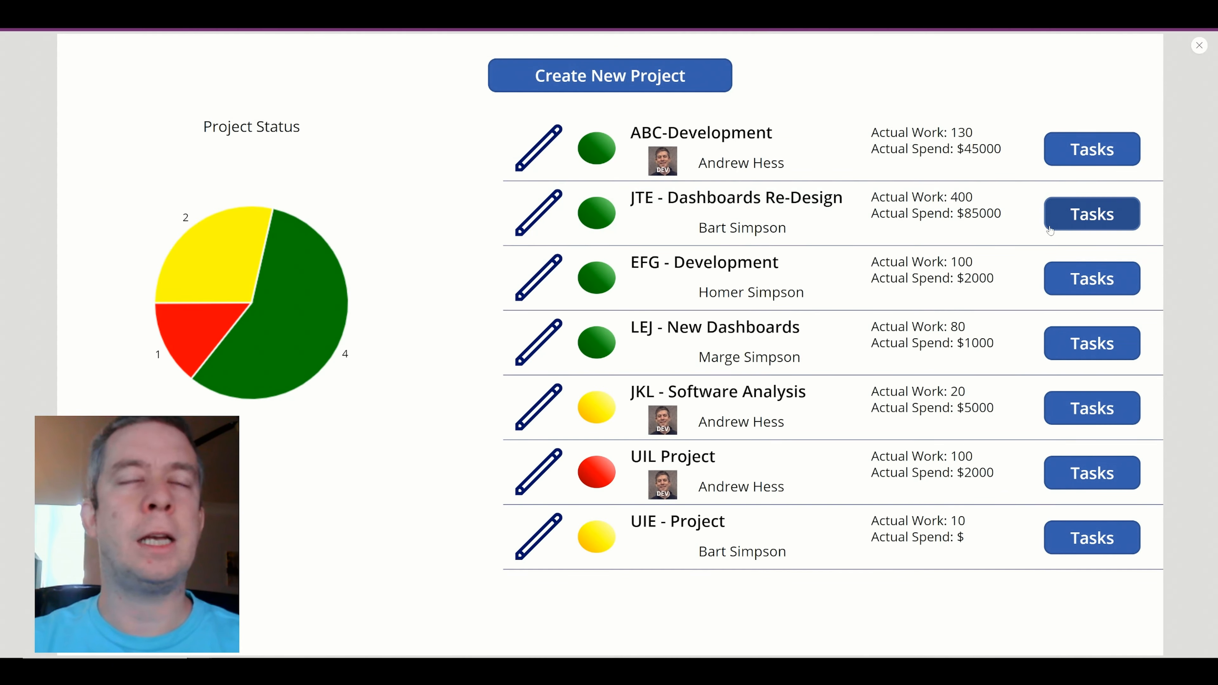
pyautogui.click(1074, 214)
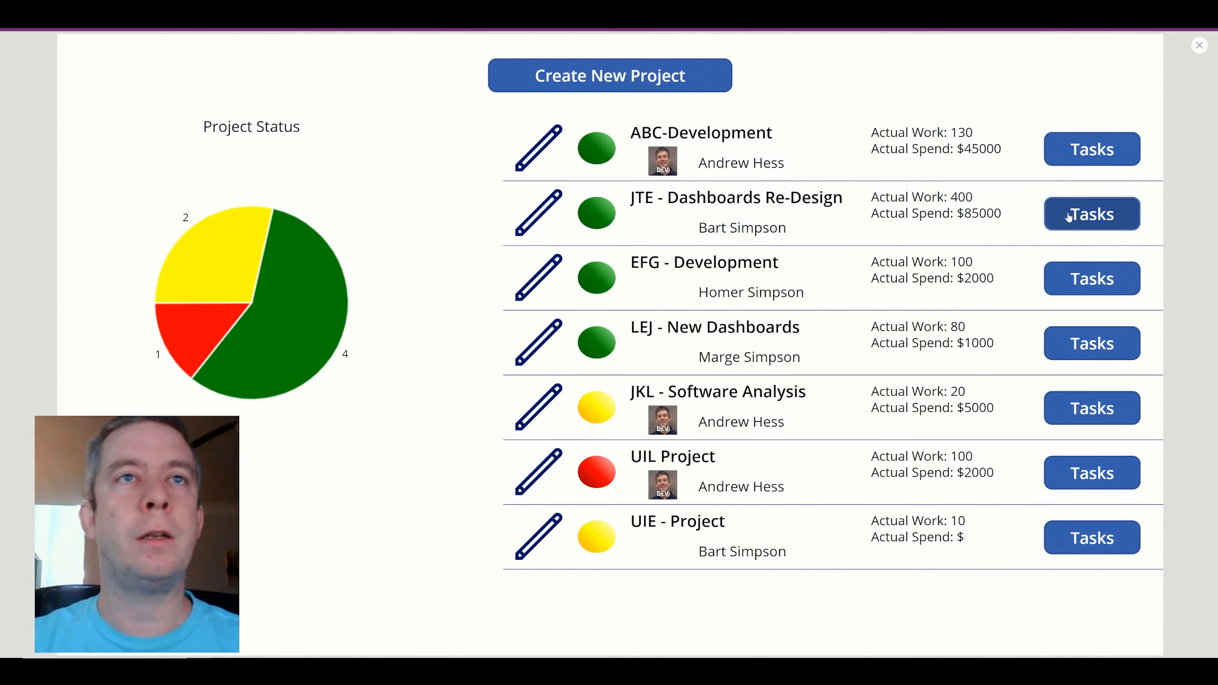
pyautogui.click(1068, 217)
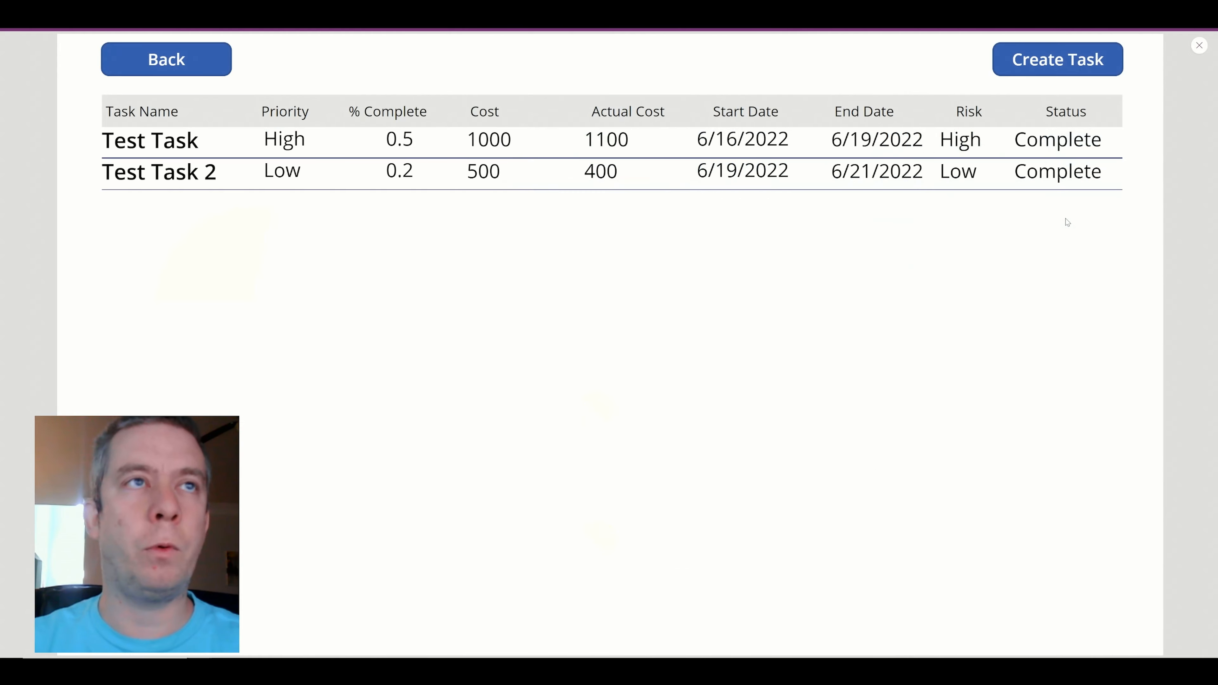
pyautogui.click(199, 58)
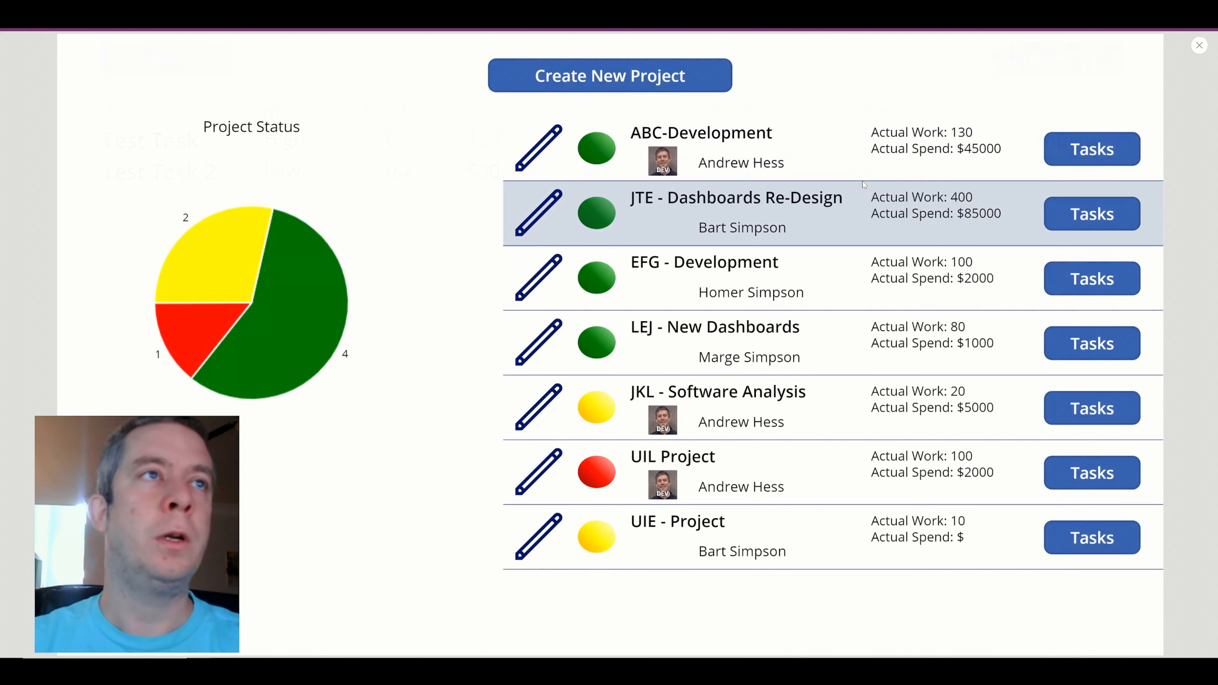
# - Test the tasks screens of ABC-Development and JTE - Dashboards Re-Design and the Create Task button in the preview, and return to editing
pyautogui.click(1051, 149)
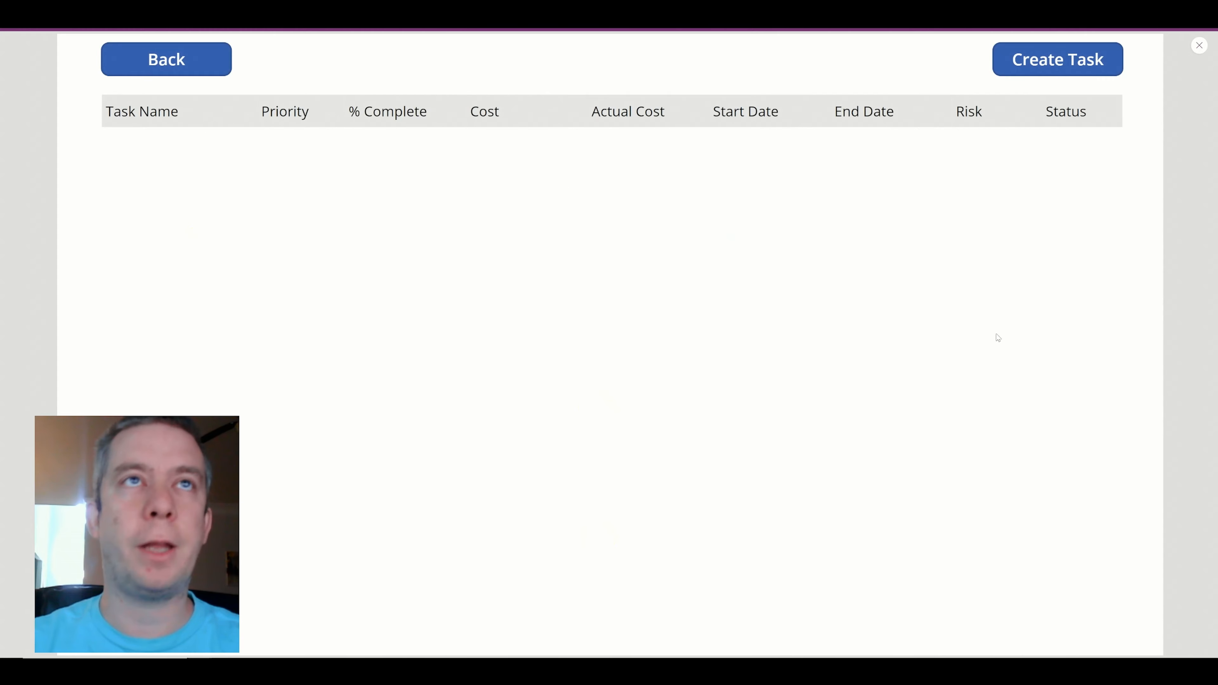
pyautogui.click(207, 60)
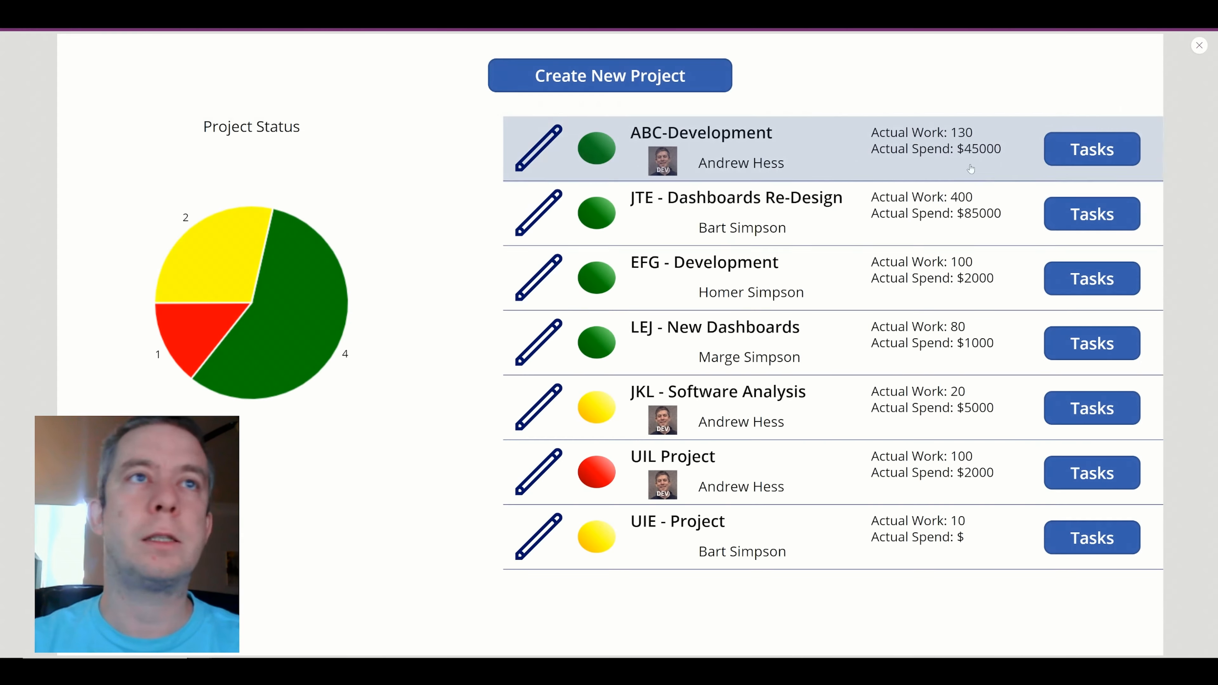
pyautogui.click(1074, 218)
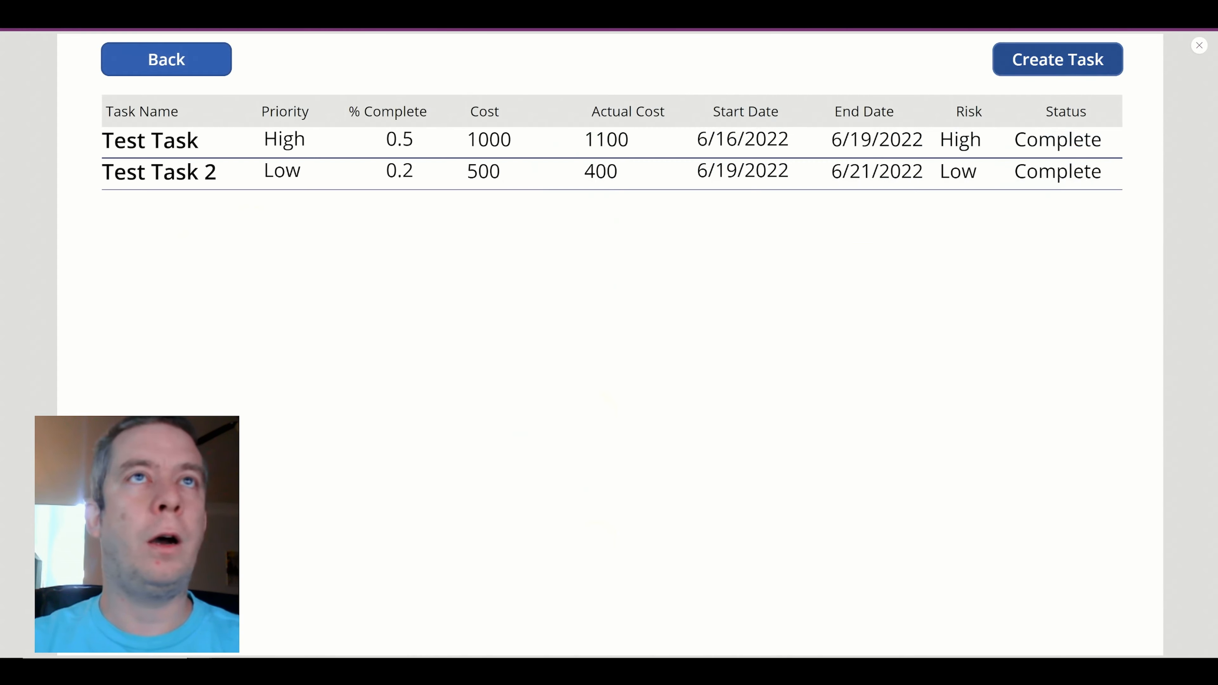
pyautogui.click(1021, 64)
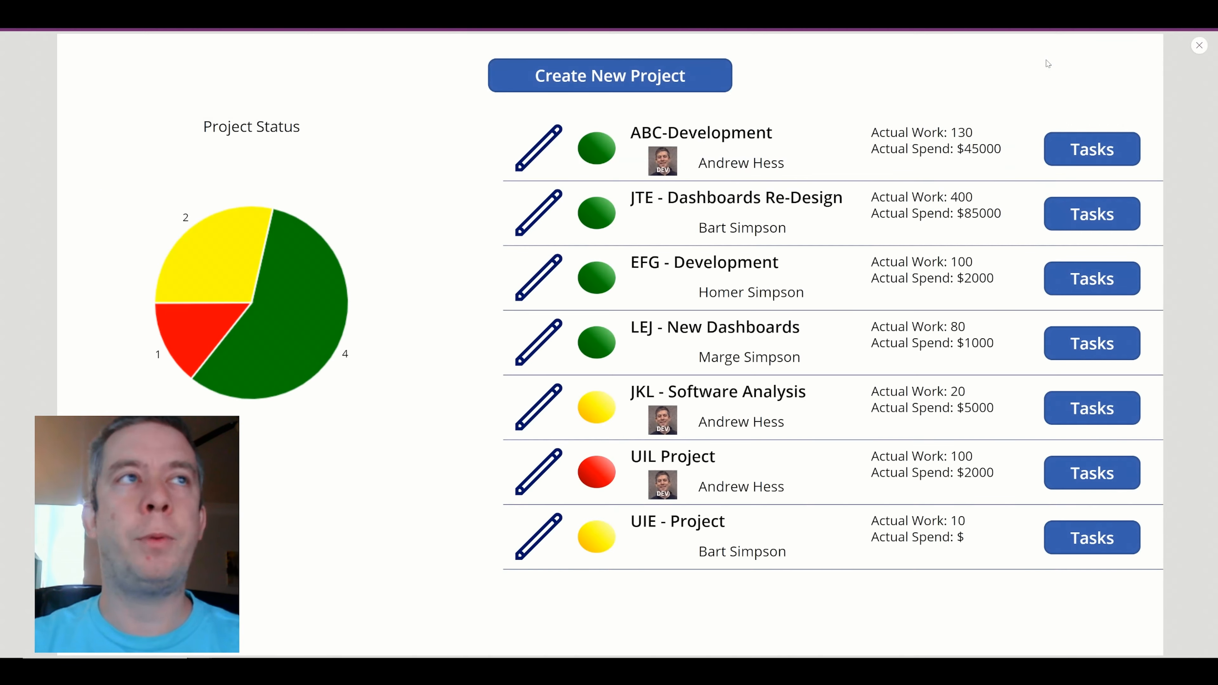
pyautogui.click(1080, 218)
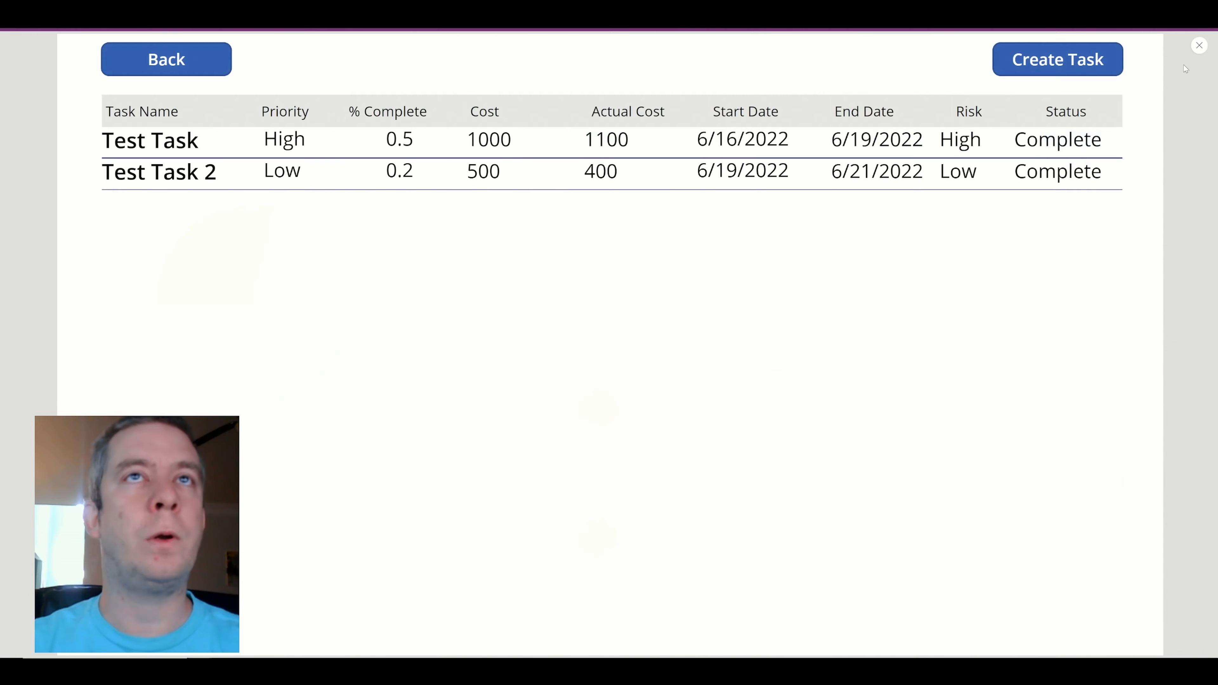
pyautogui.click(1200, 46)
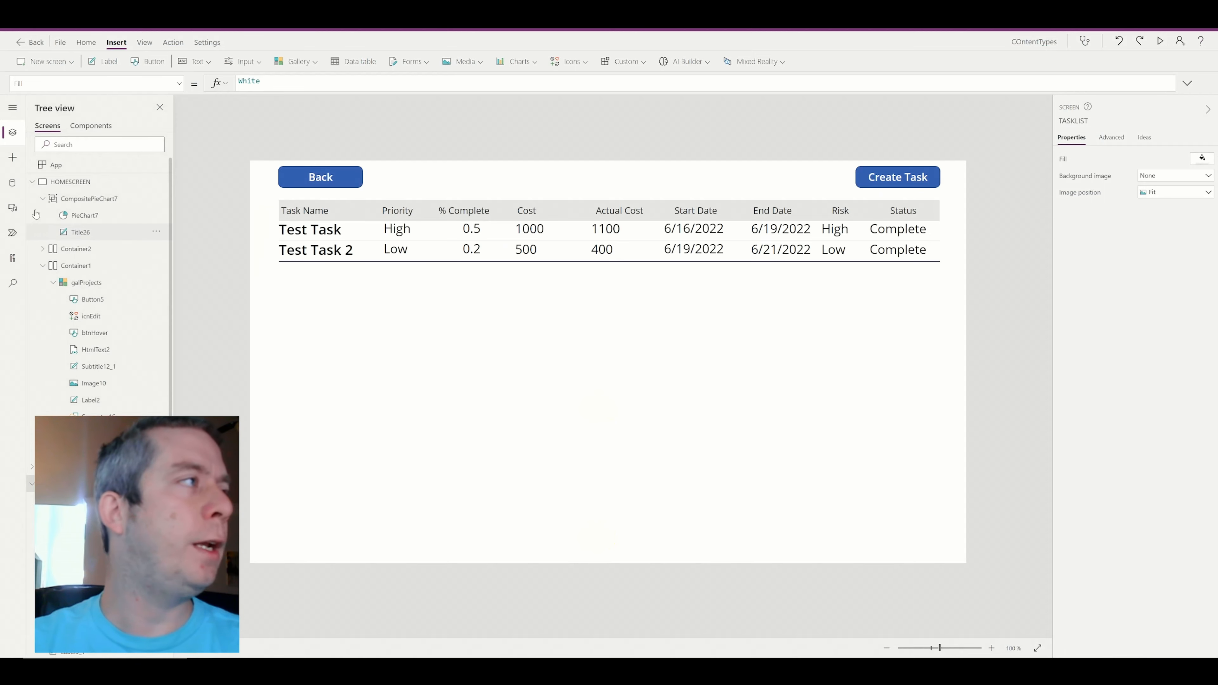
# - Add a blank screen to the app and rename it TASKFORM
pyautogui.click(32, 182)
pyautogui.click(32, 216)
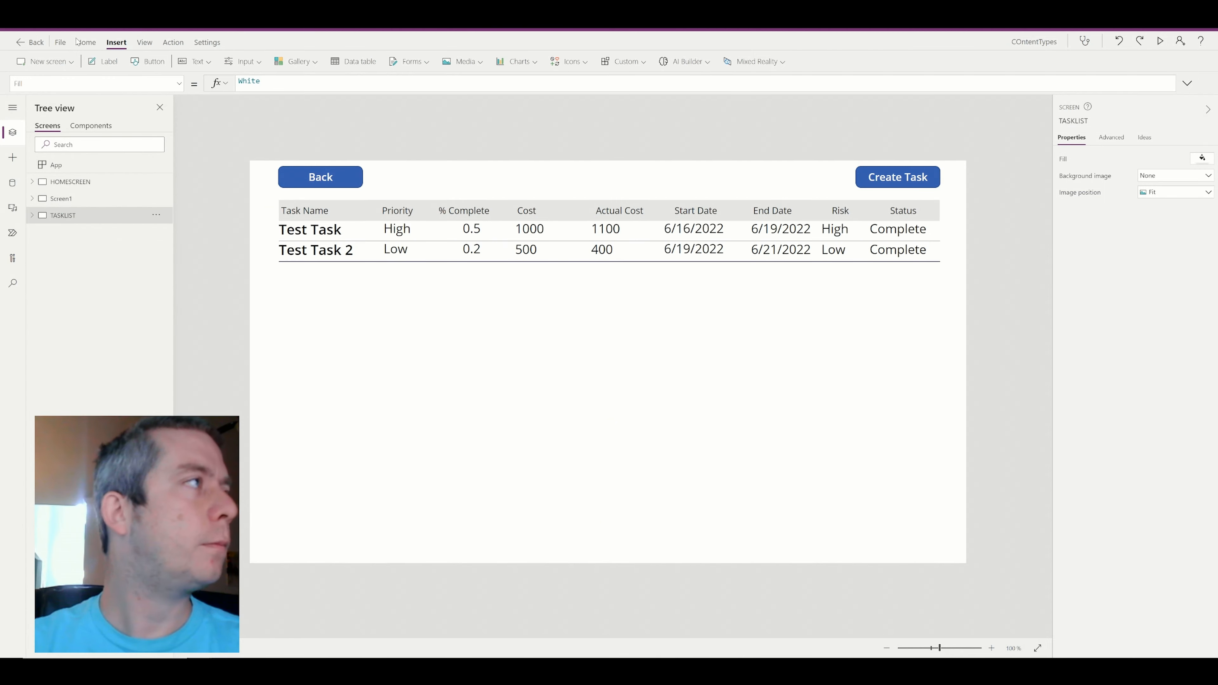
pyautogui.click(68, 64)
pyautogui.click(51, 103)
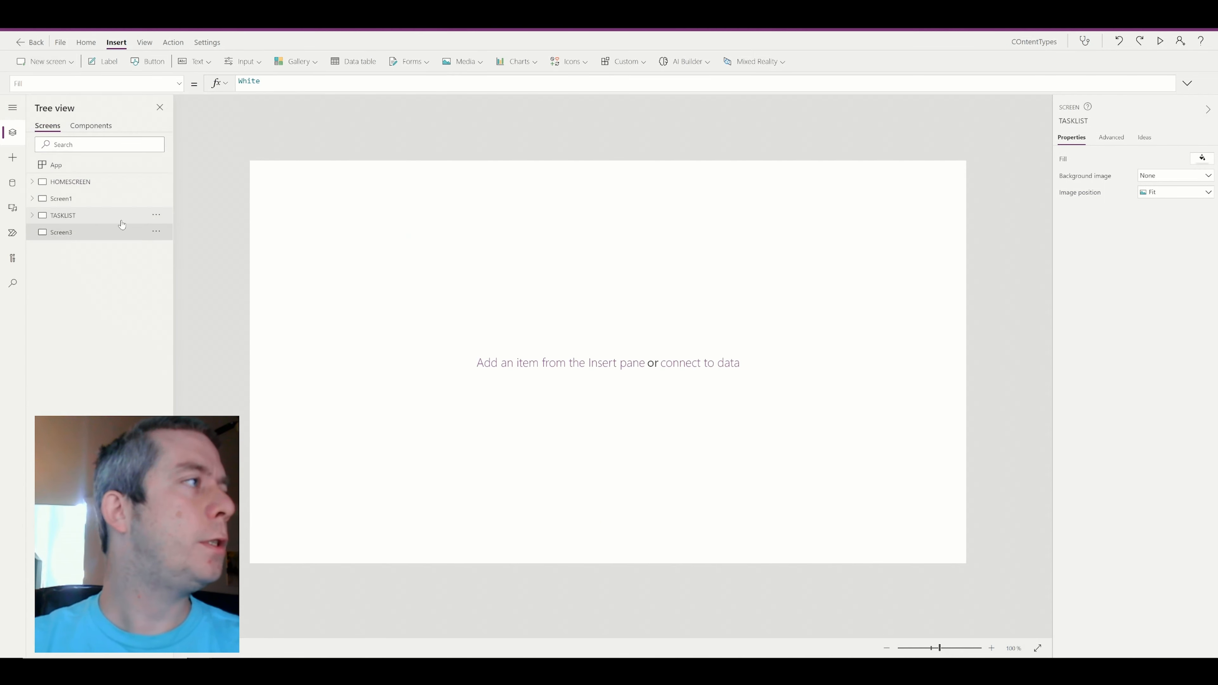
pyautogui.click(156, 231)
pyautogui.click(176, 326)
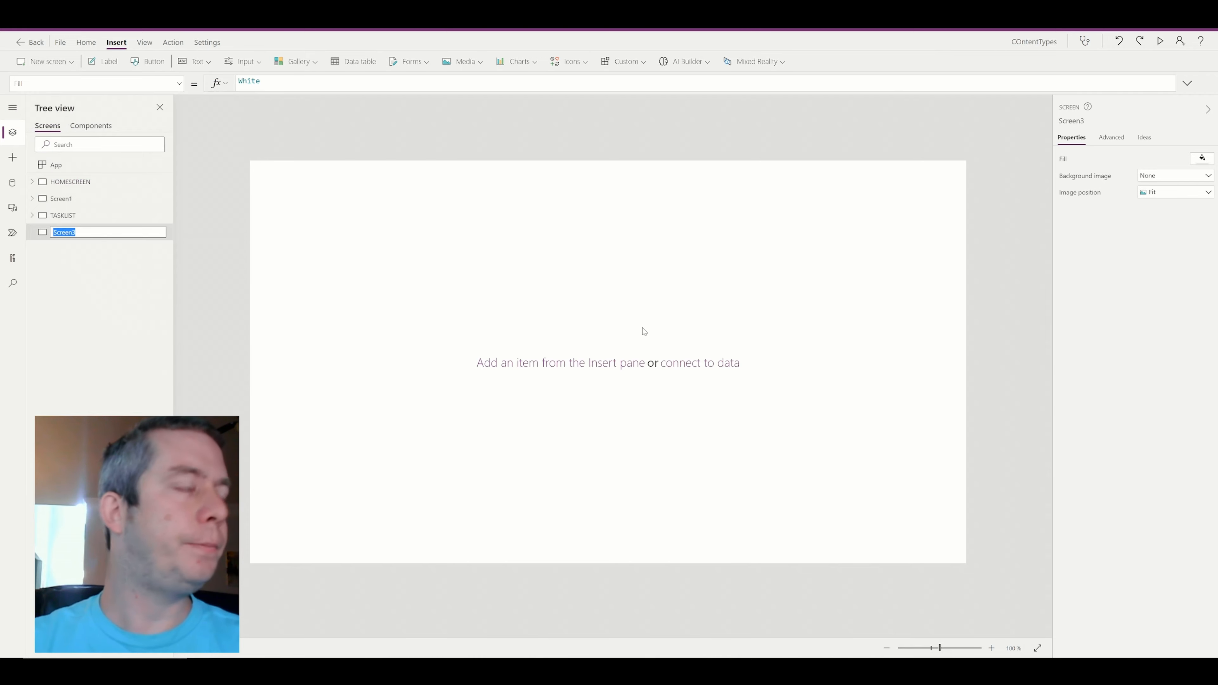
pyautogui.write('CR')
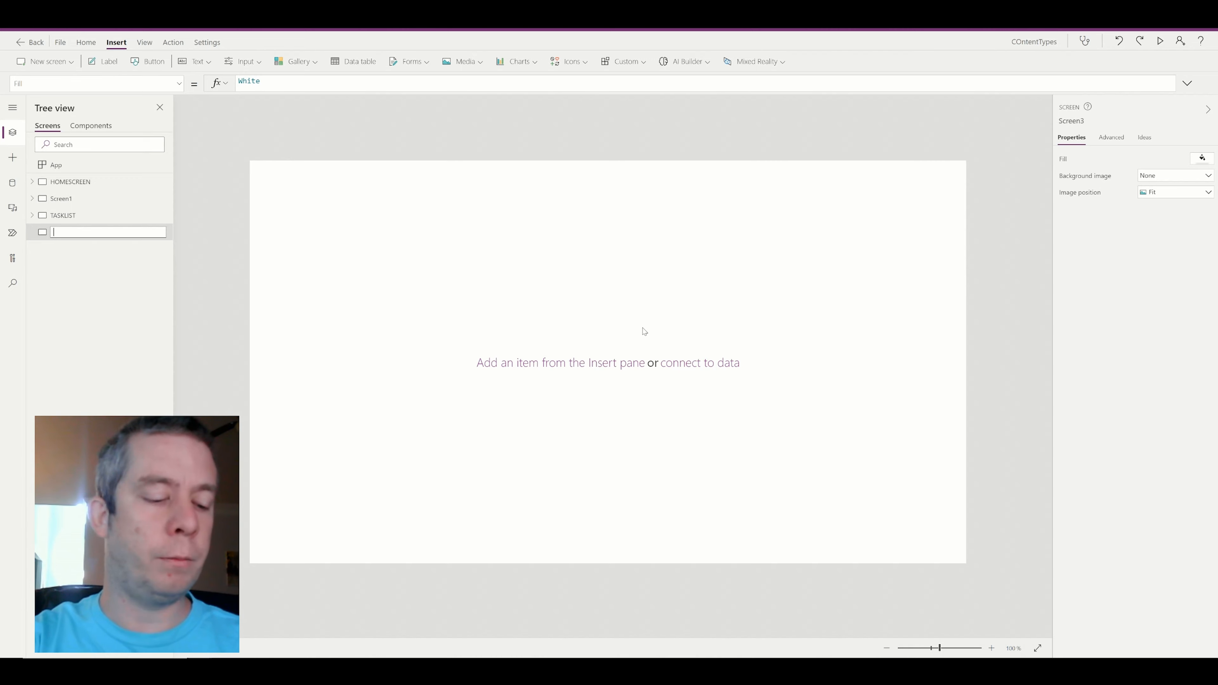
pyautogui.write('TASKFORM')
pyautogui.press('Return')
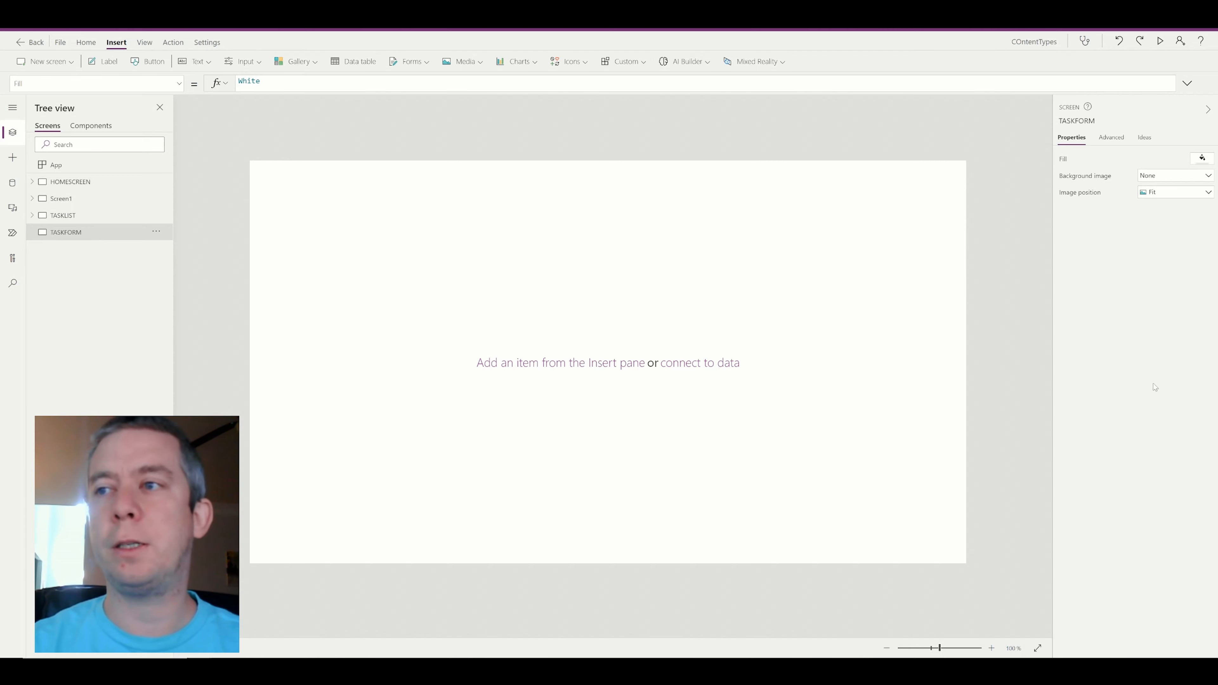
# - Insert an edit form on TASKFORM, enlarge it to about 1280 by 693, and connect it to ProjectTasksList
pyautogui.click(418, 66)
pyautogui.click(408, 83)
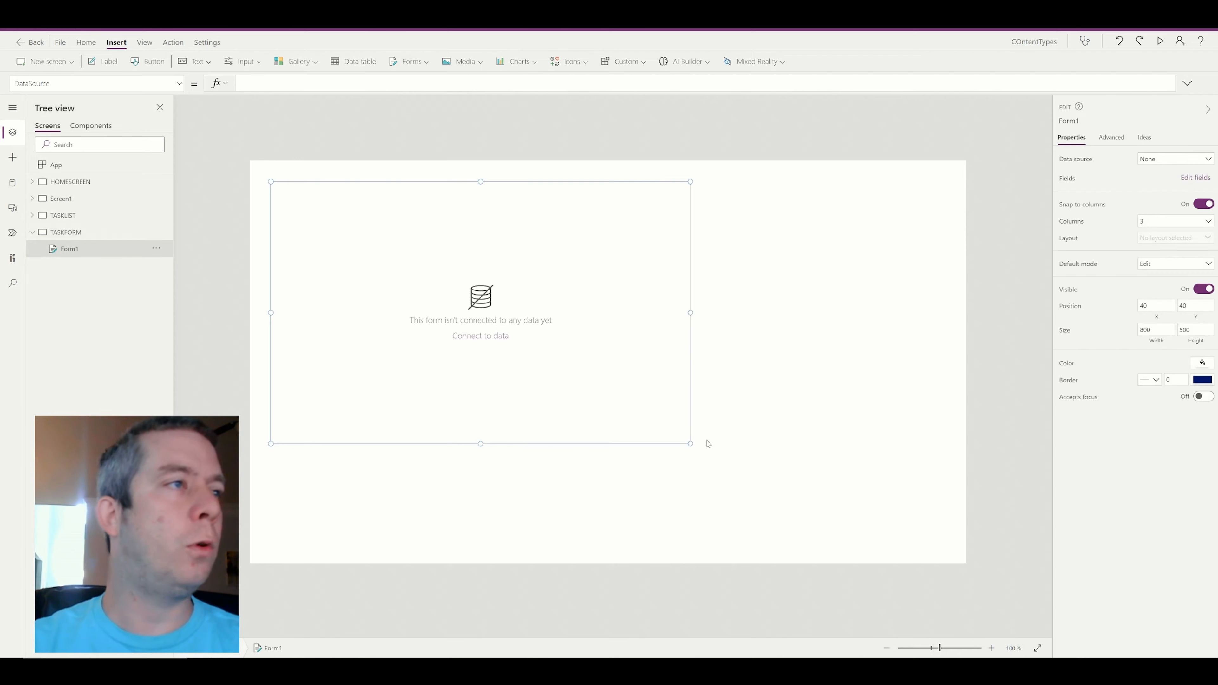
pyautogui.moveTo(687, 444); pyautogui.dragTo(942, 544)
pyautogui.click(606, 388)
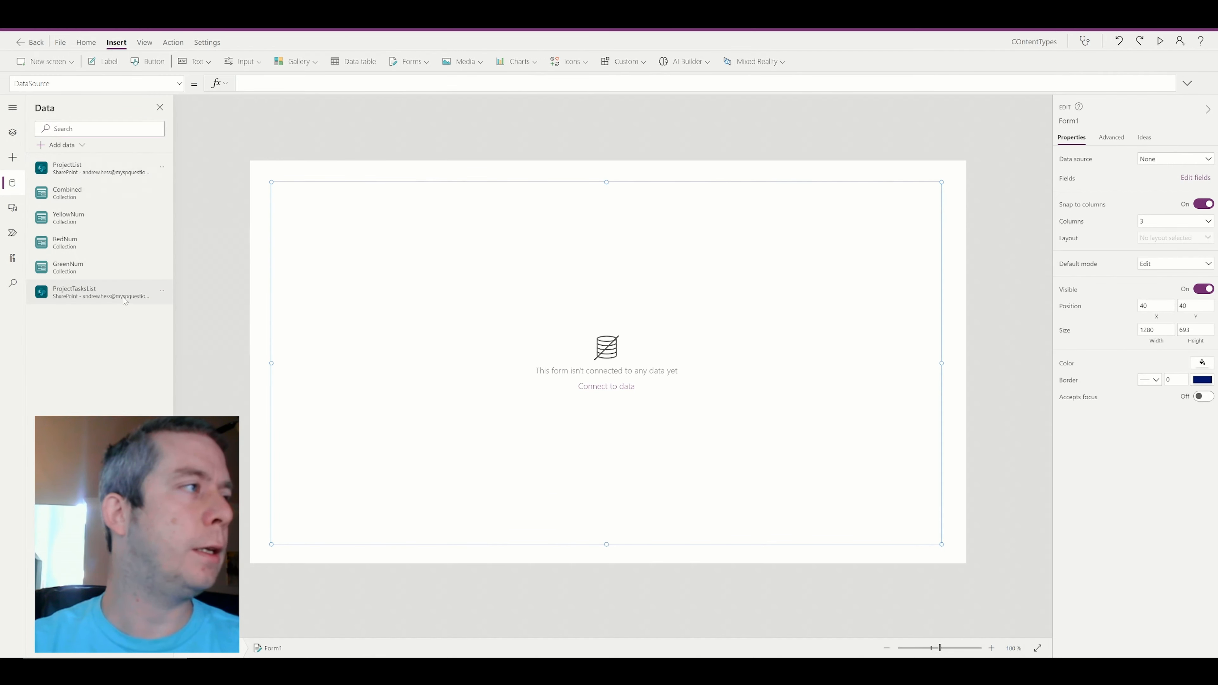
pyautogui.click(1169, 160)
pyautogui.click(1102, 355)
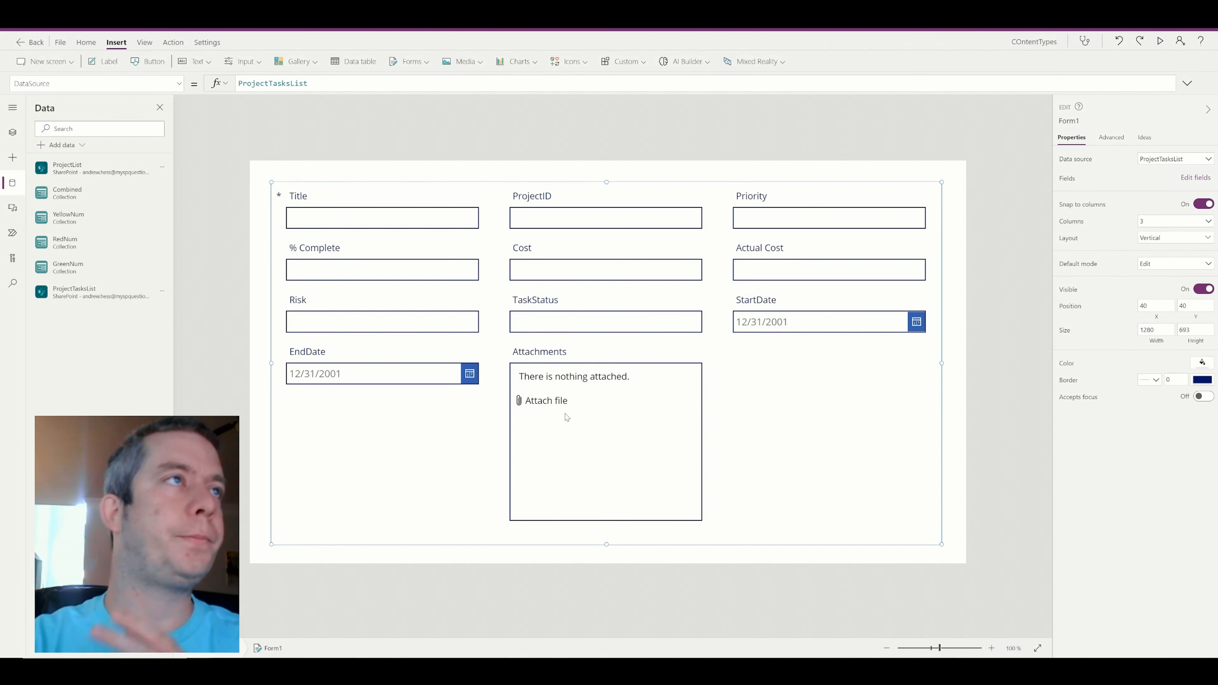
# - Remove the Attachments field from the form and place a widened Title card across the two columns beside ProjectID
pyautogui.click(635, 360)
pyautogui.press('Delete')
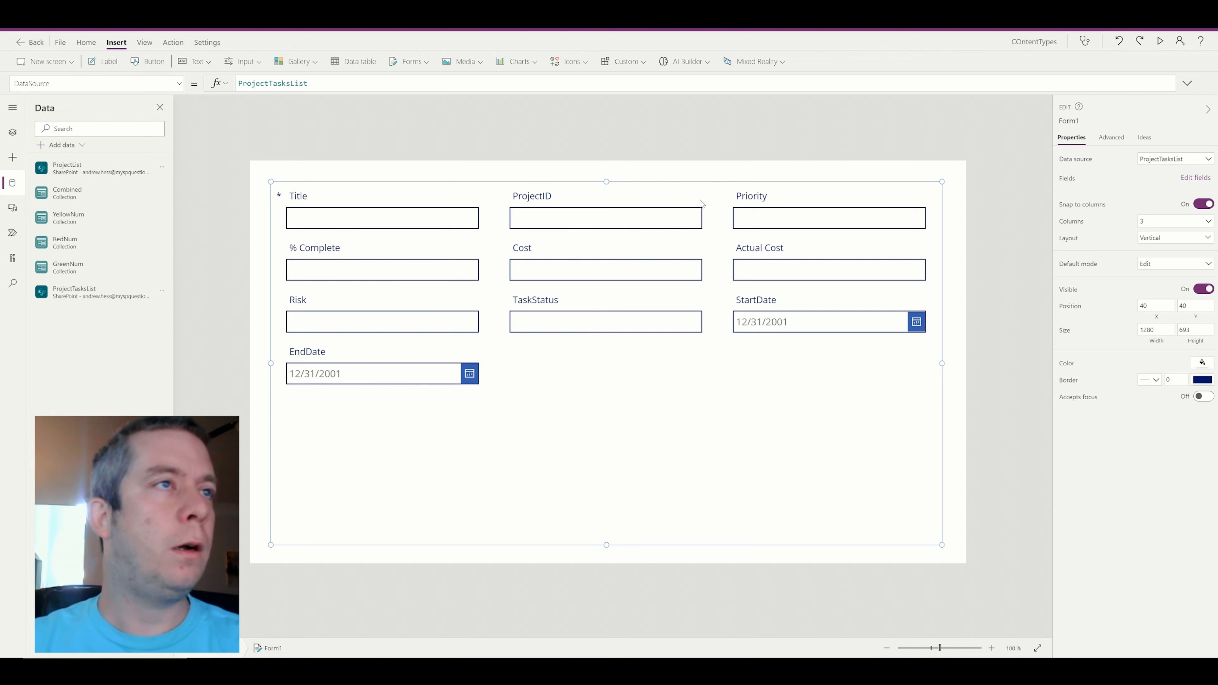
pyautogui.click(402, 203)
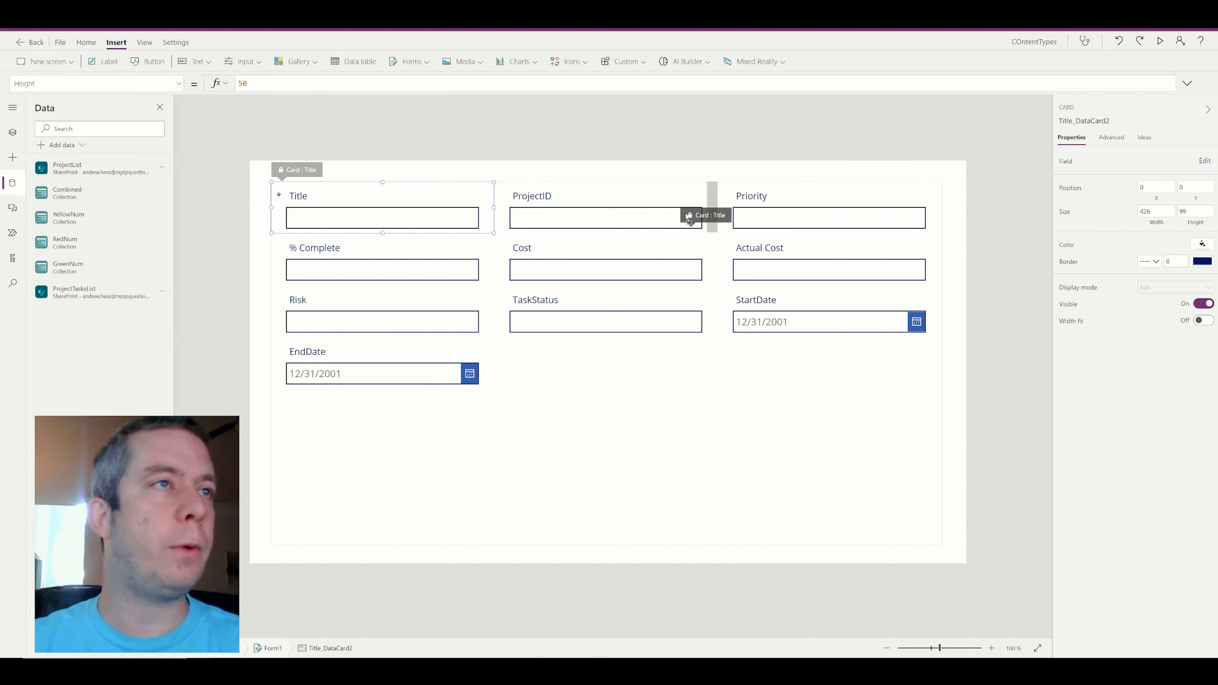
pyautogui.moveTo(674, 217); pyautogui.dragTo(940, 207)
# - Unlock the ProjectID card and set its text input's Default property to galProjects.Selected.ID
pyautogui.click(373, 207)
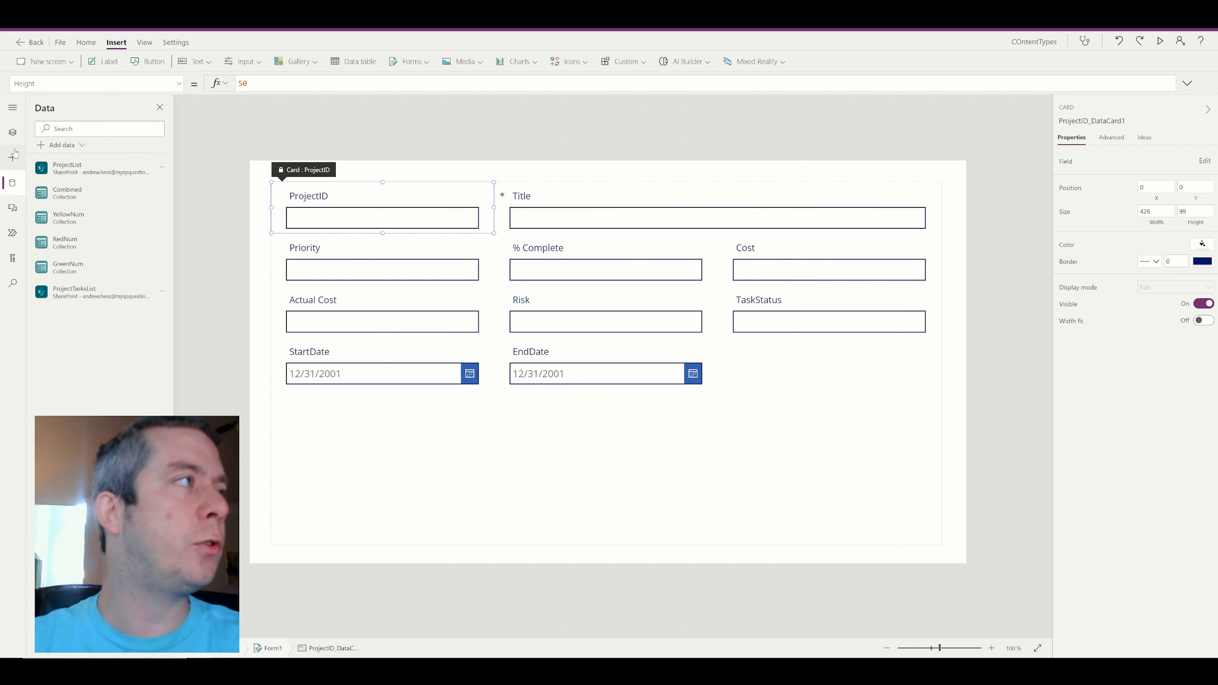
pyautogui.click(12, 135)
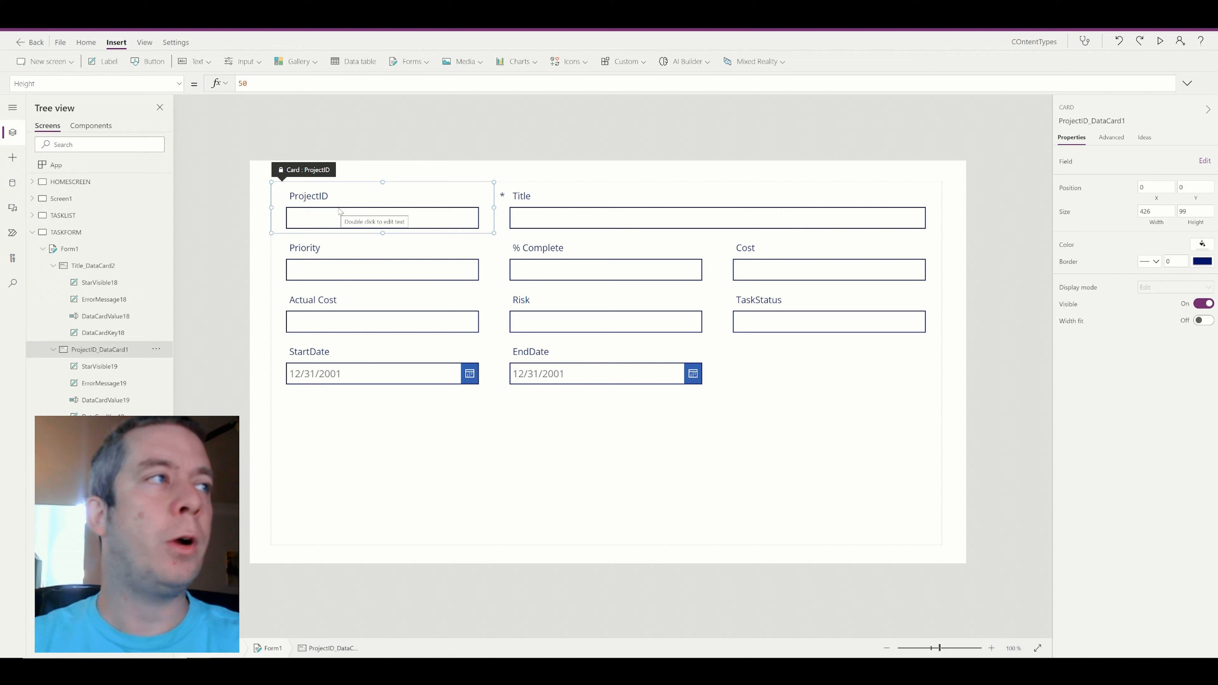
pyautogui.click(342, 220)
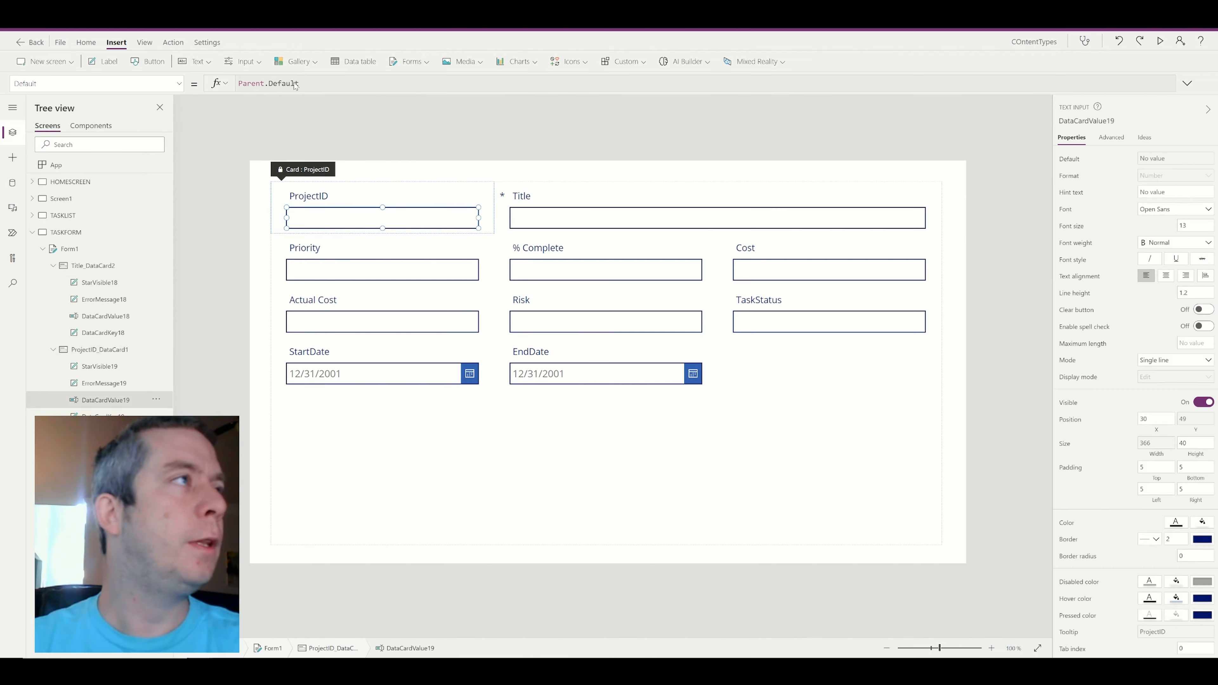
pyautogui.click(1111, 137)
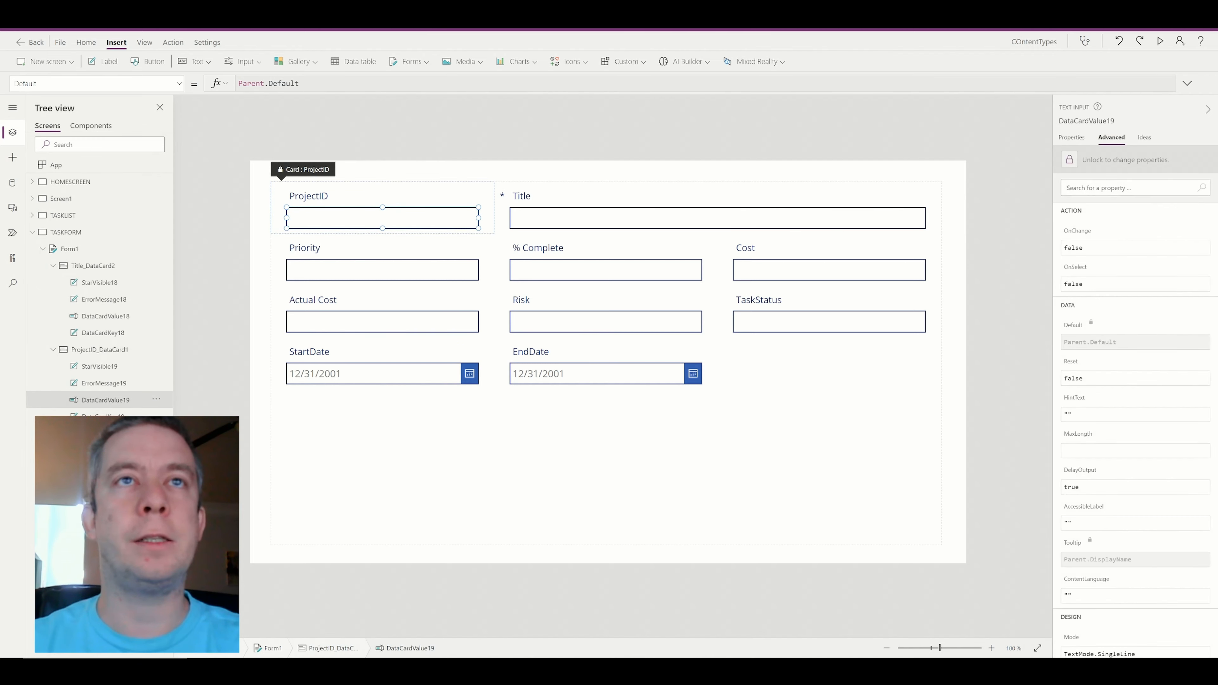
pyautogui.click(1089, 165)
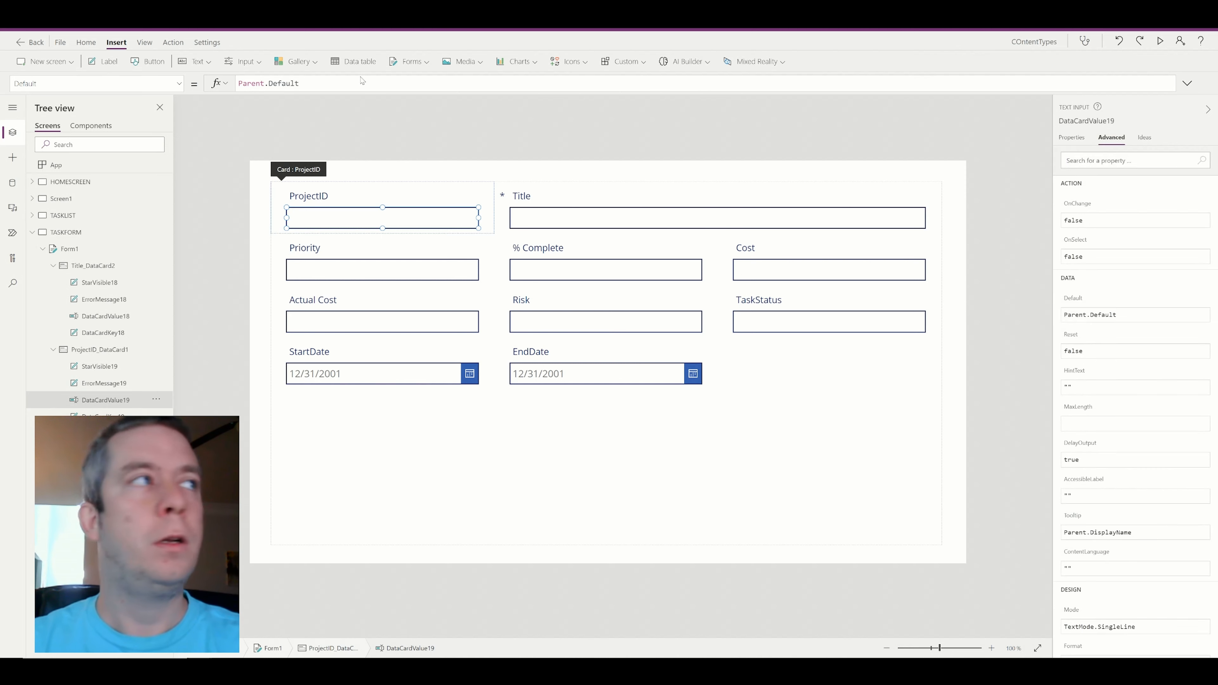
pyautogui.tripleClick(564, 83)
pyautogui.write('ga')
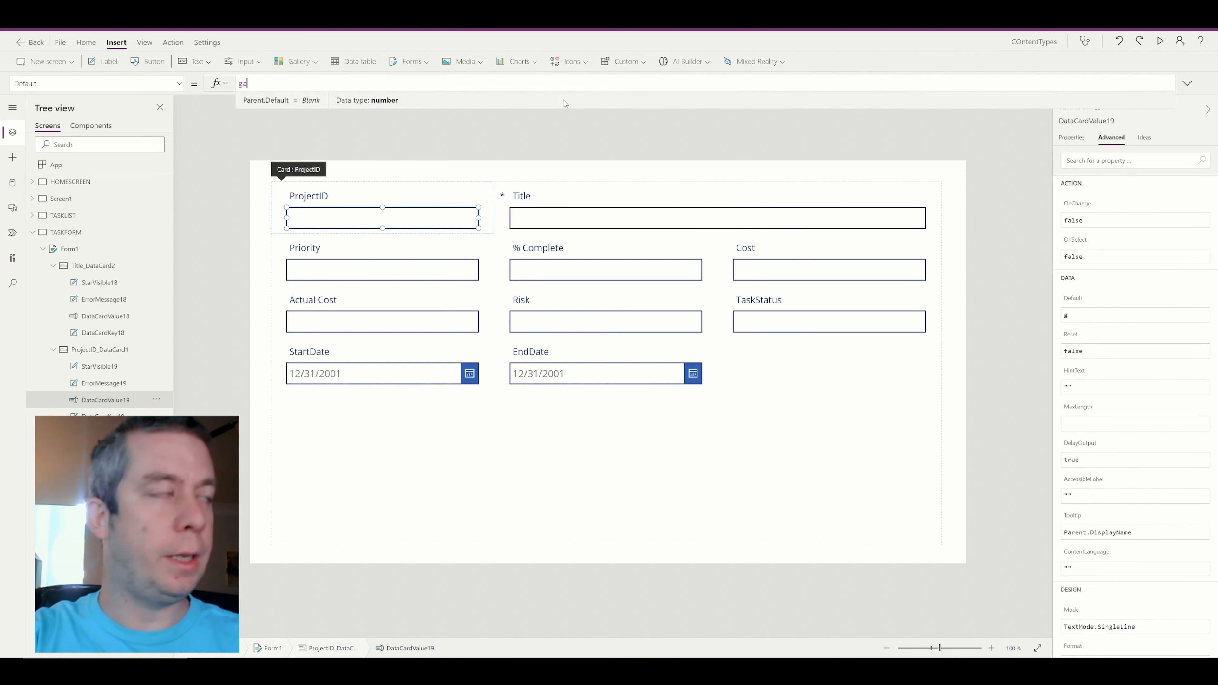
pyautogui.write('lProject')
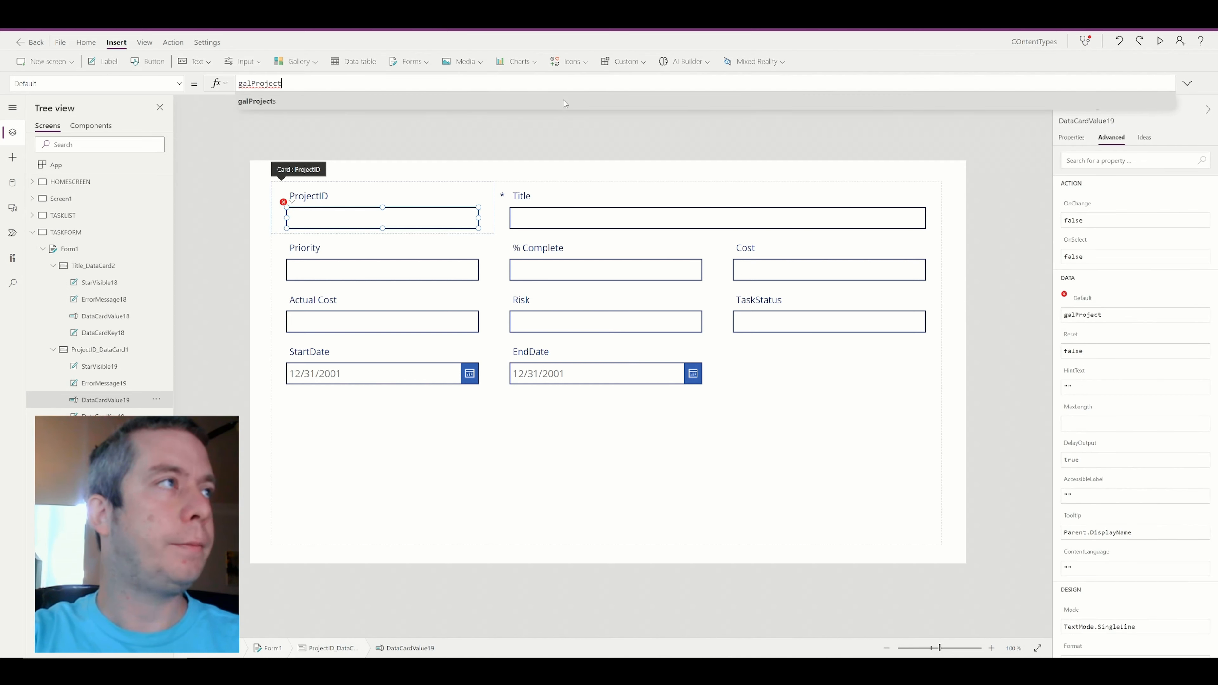
pyautogui.write('s.Selected')
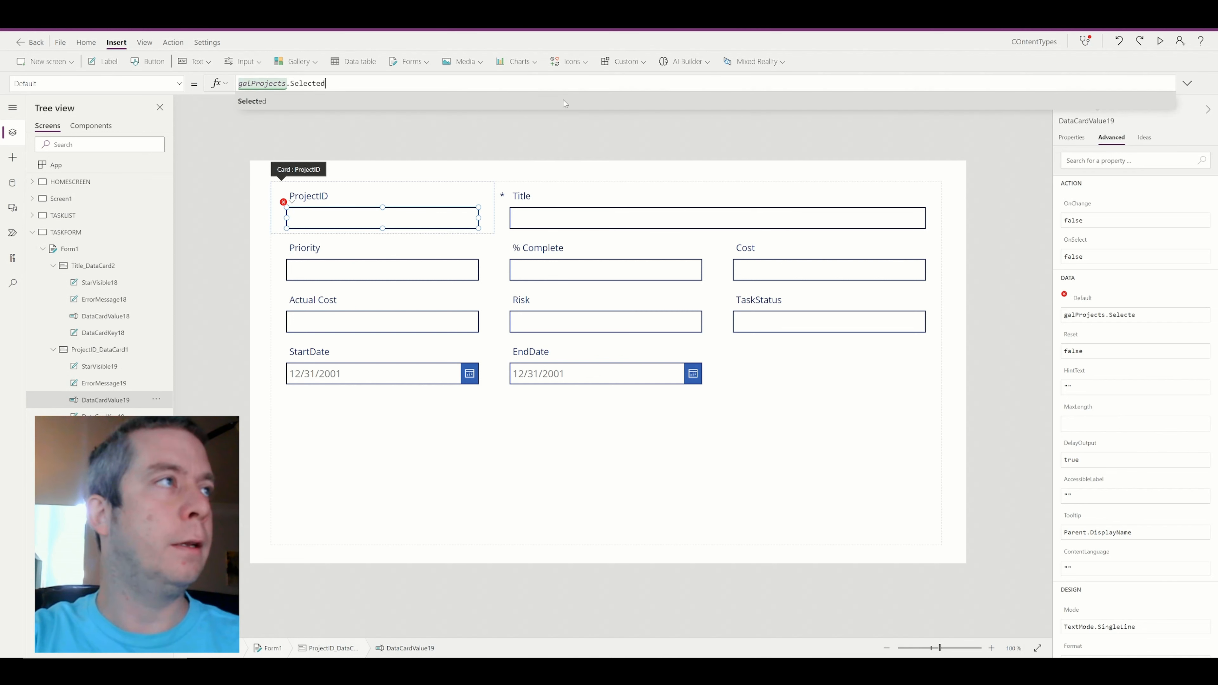
pyautogui.write('.ID')
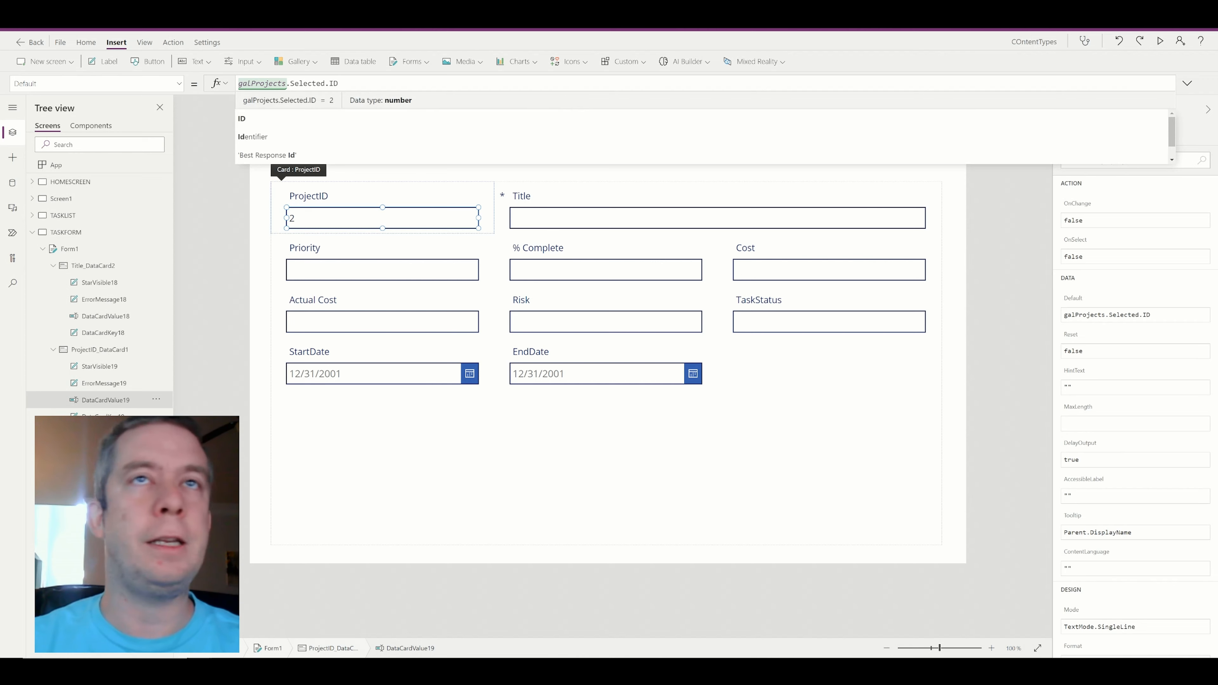
pyautogui.click(1187, 84)
pyautogui.click(1187, 83)
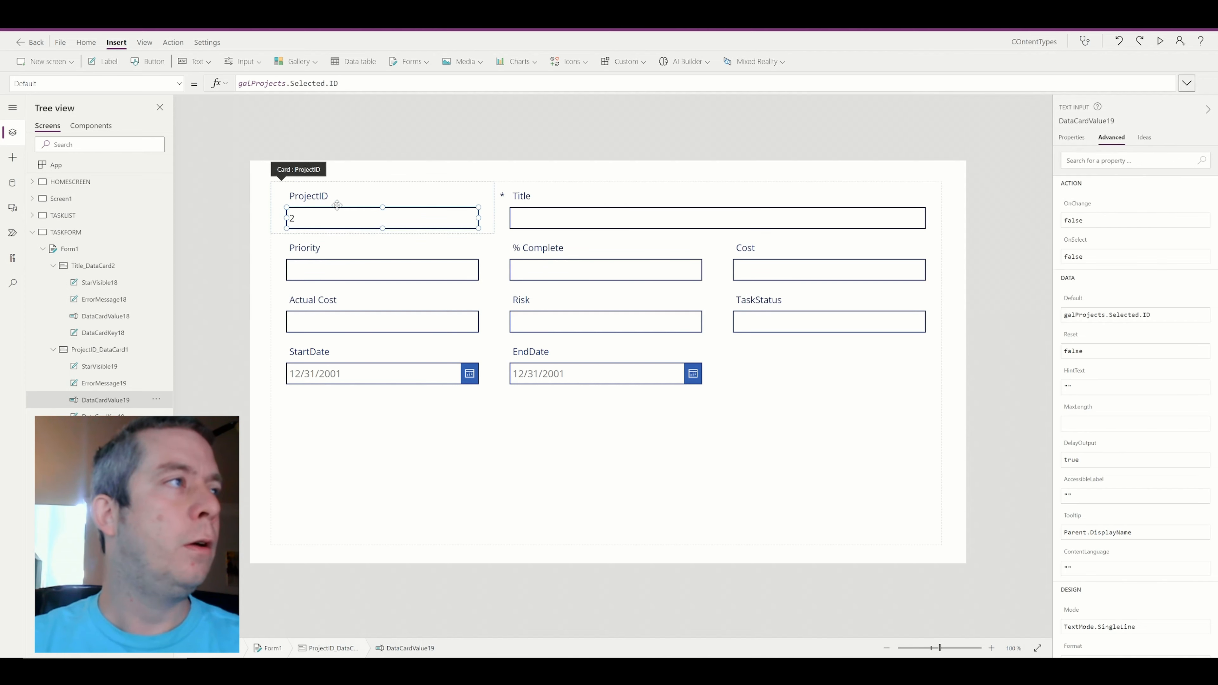
# - Set the ProjectID card's DisplayMode property to View
pyautogui.click(254, 204)
pyautogui.click(279, 209)
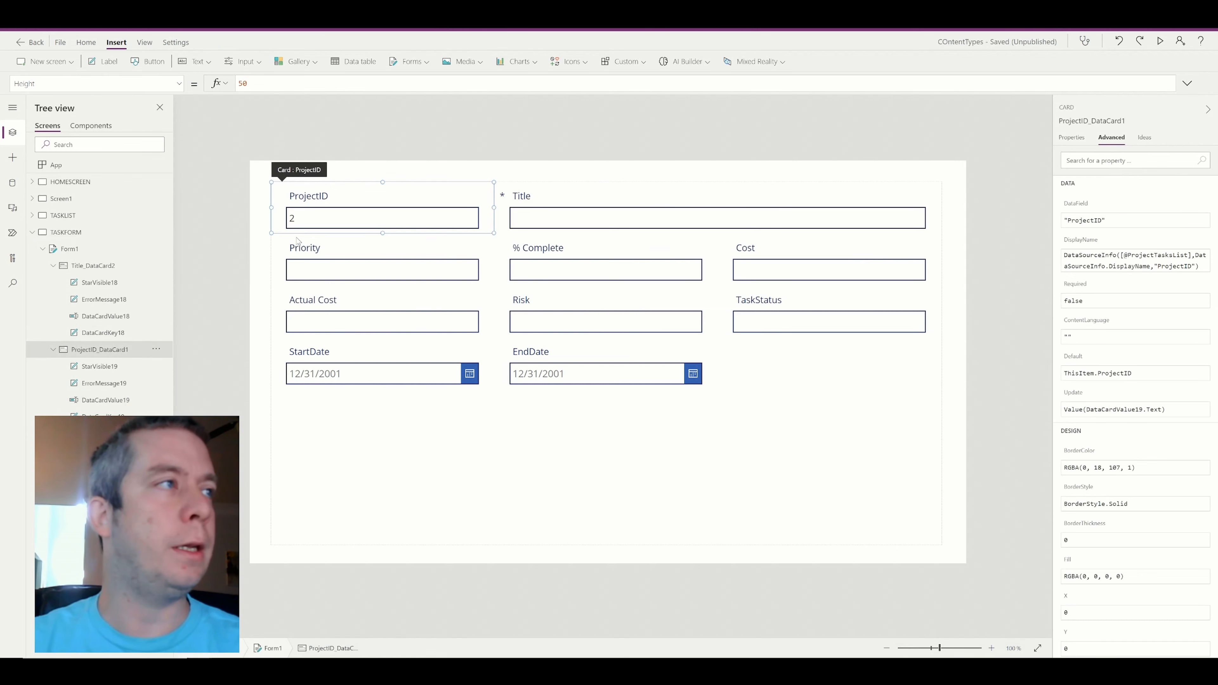
pyautogui.click(179, 83)
pyautogui.scroll(-3, 87, 192)
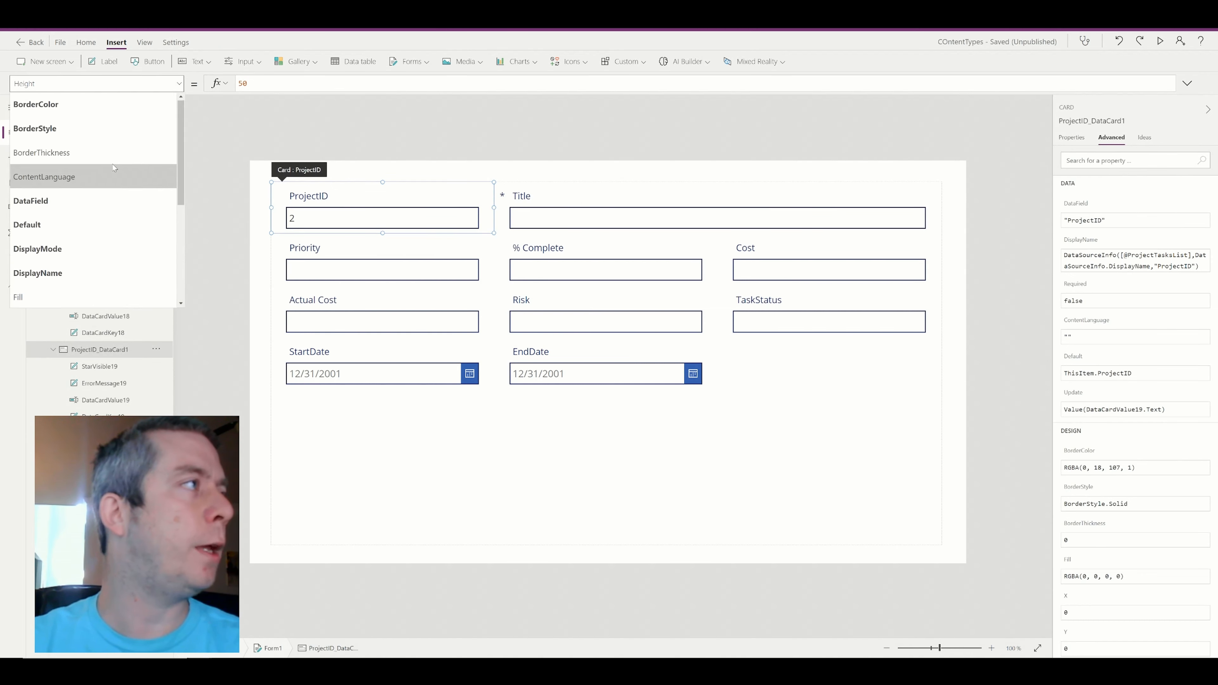
pyautogui.click(74, 255)
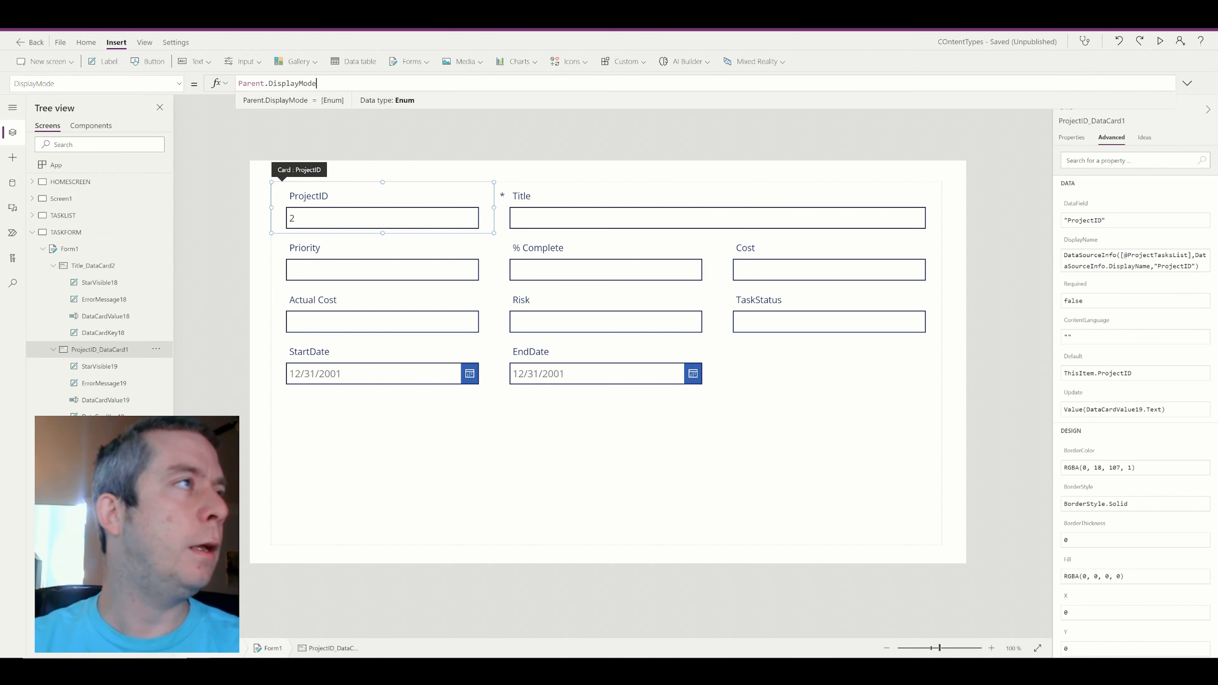
pyautogui.hotkey('ctrl', 'a')
pyautogui.write('View')
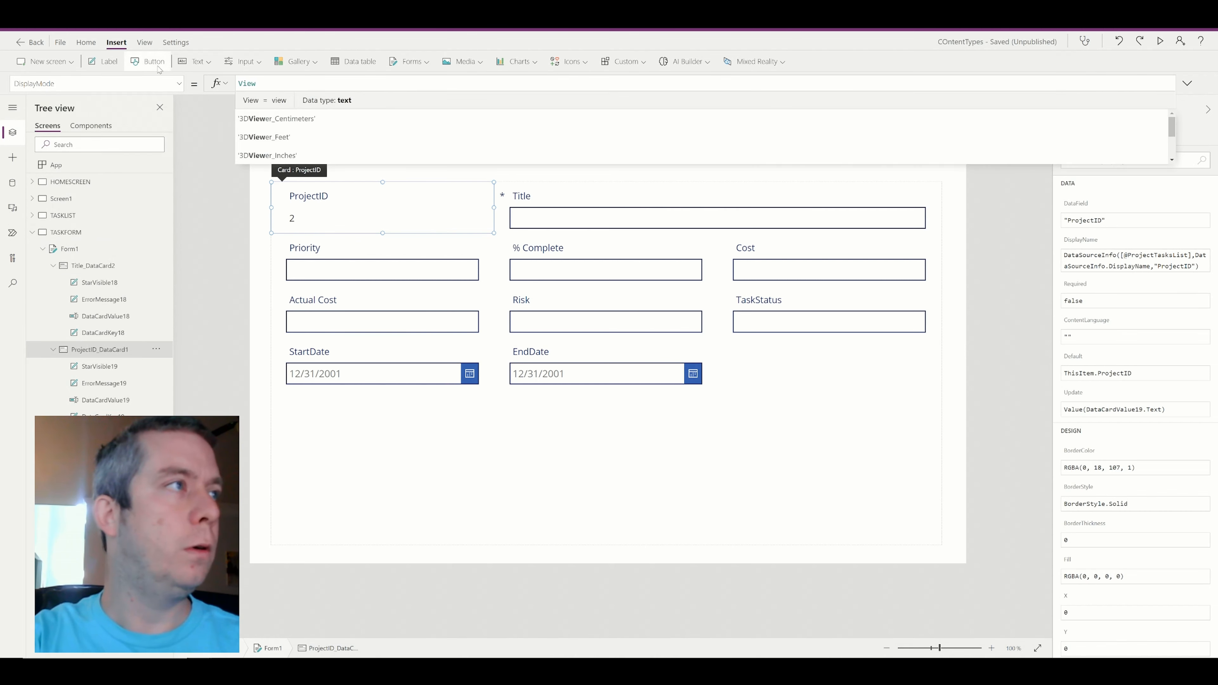
# - Preview the TASKFORM screen and test the Back and Create Task buttons, then open the tasks of JTE - Dashboards Re-Design
pyautogui.click(1168, 43)
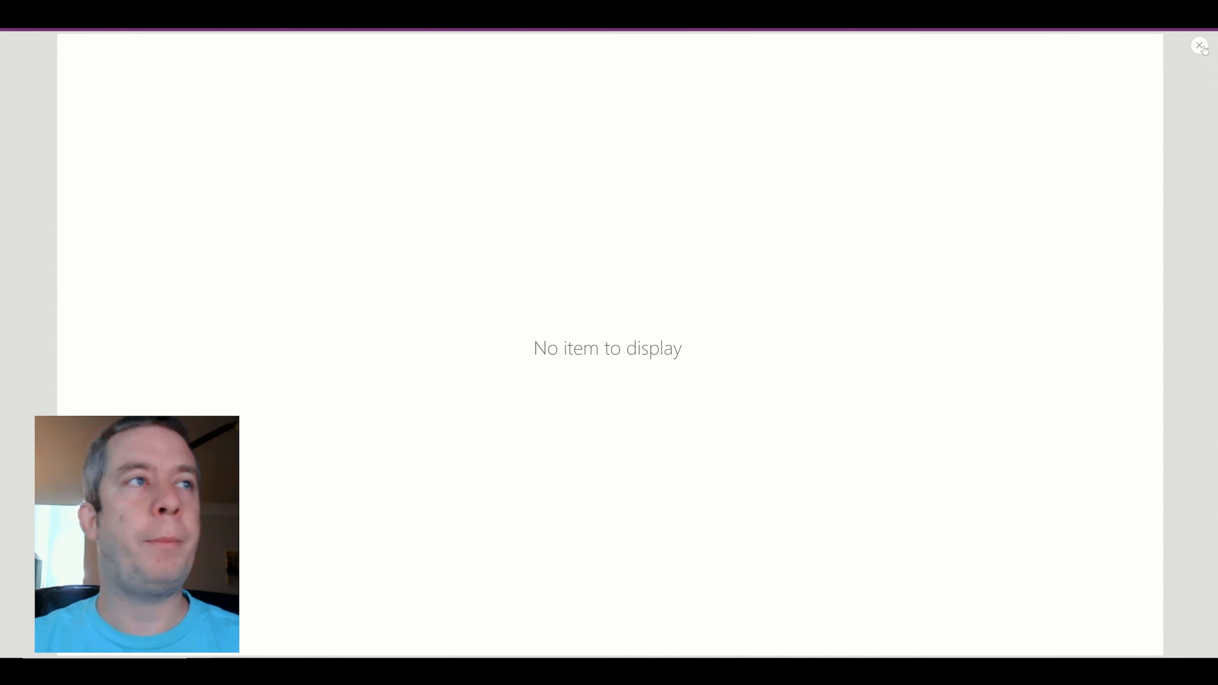
pyautogui.click(1199, 46)
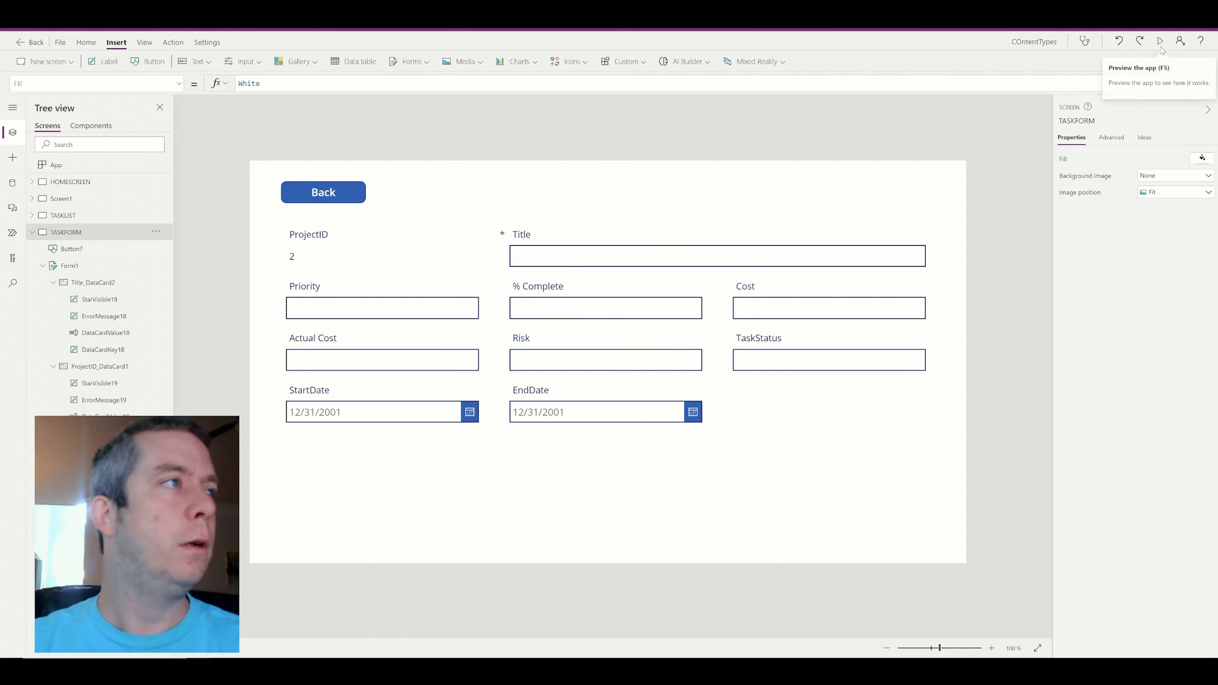
pyautogui.click(1160, 42)
pyautogui.click(168, 81)
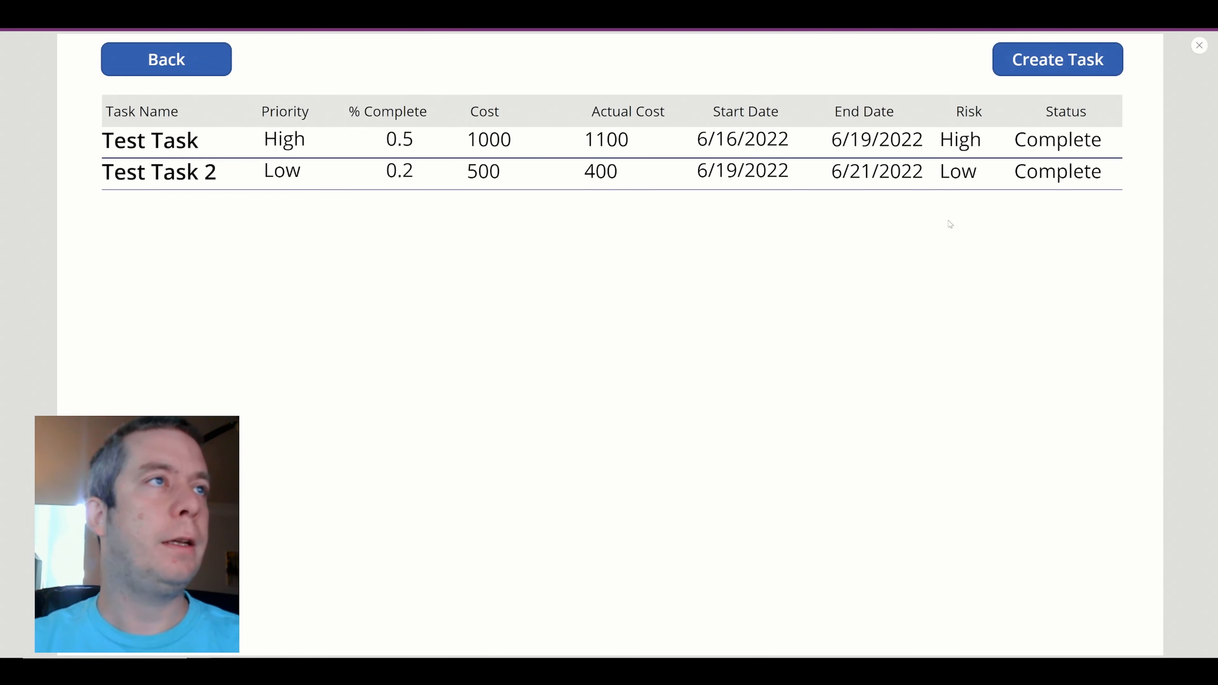
pyautogui.click(1036, 60)
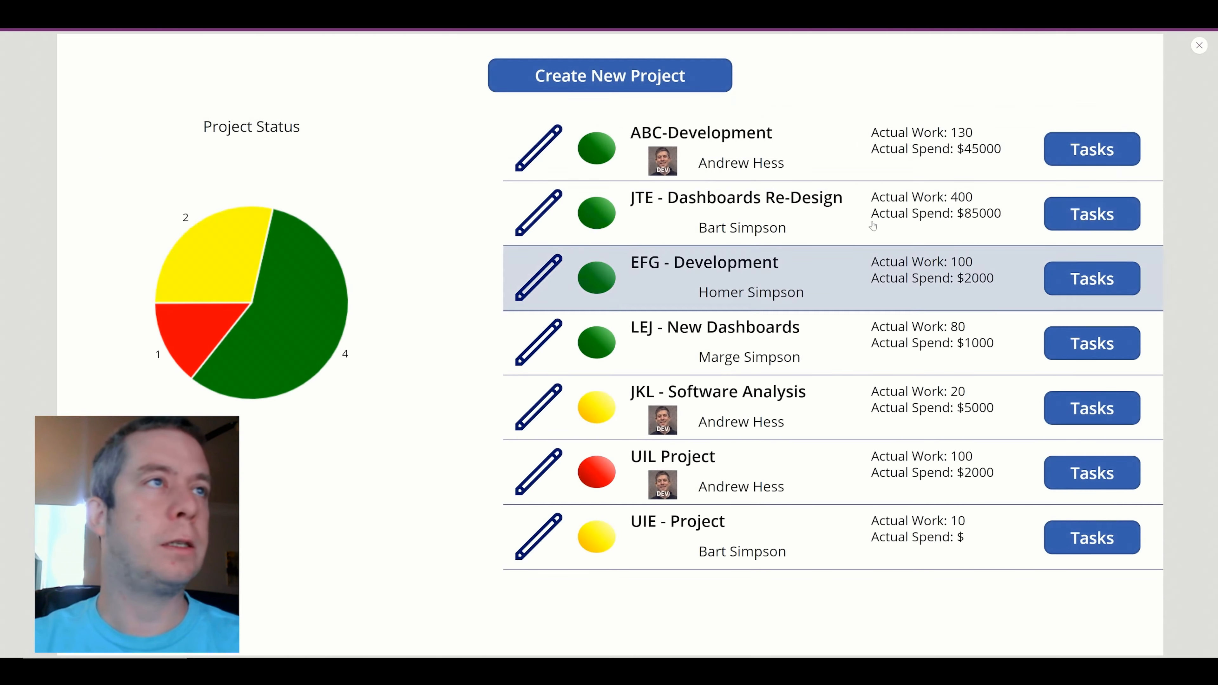
pyautogui.click(1088, 213)
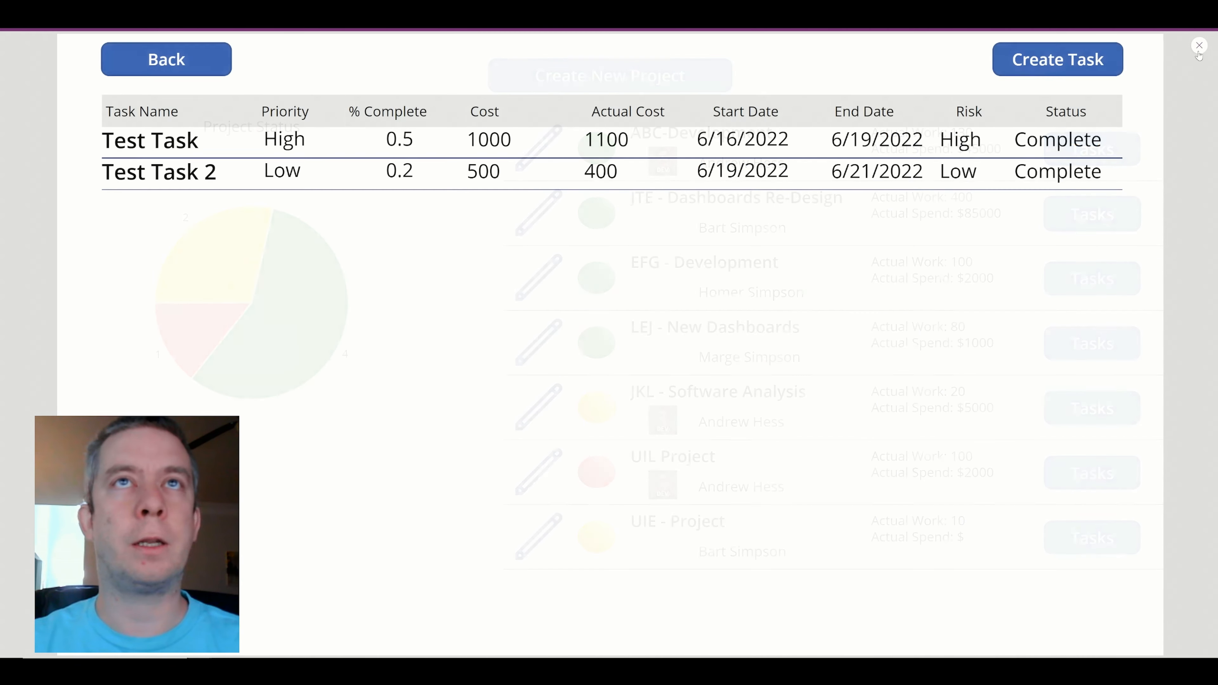
# - Exit the preview and set the Create Task button's OnSelect formula to Navigate(TASKFORM,Fade)
pyautogui.click(1199, 46)
pyautogui.click(909, 185)
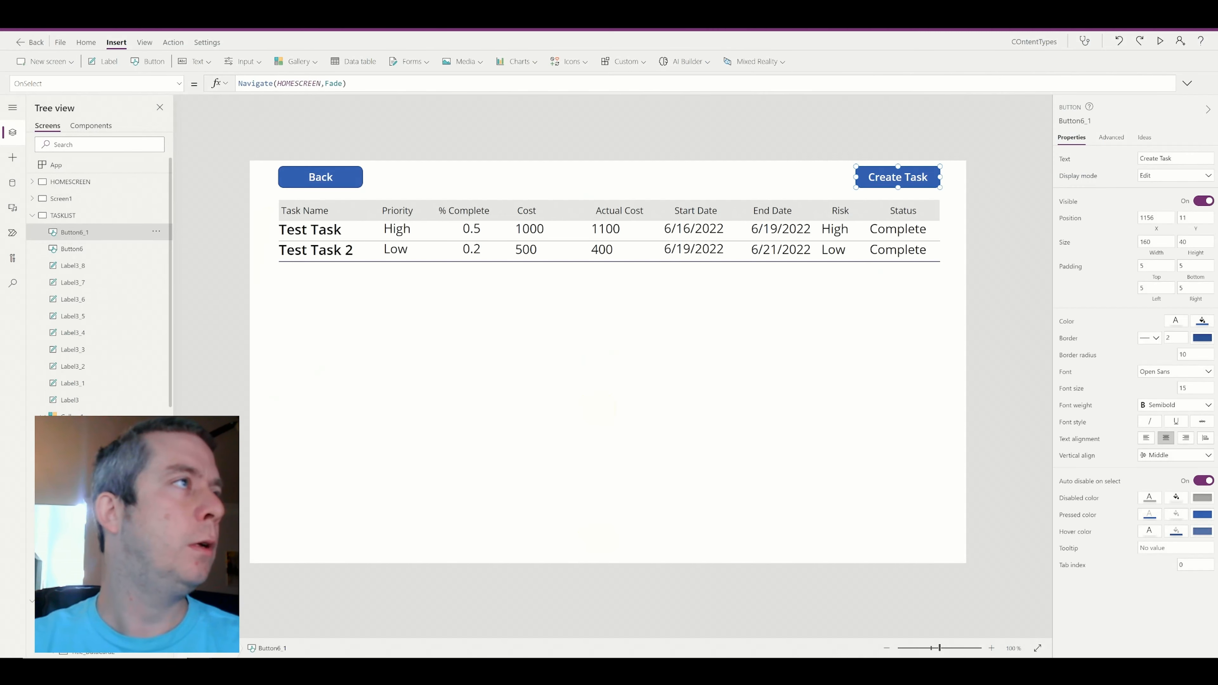
pyautogui.doubleClick(298, 83)
pyautogui.write('T')
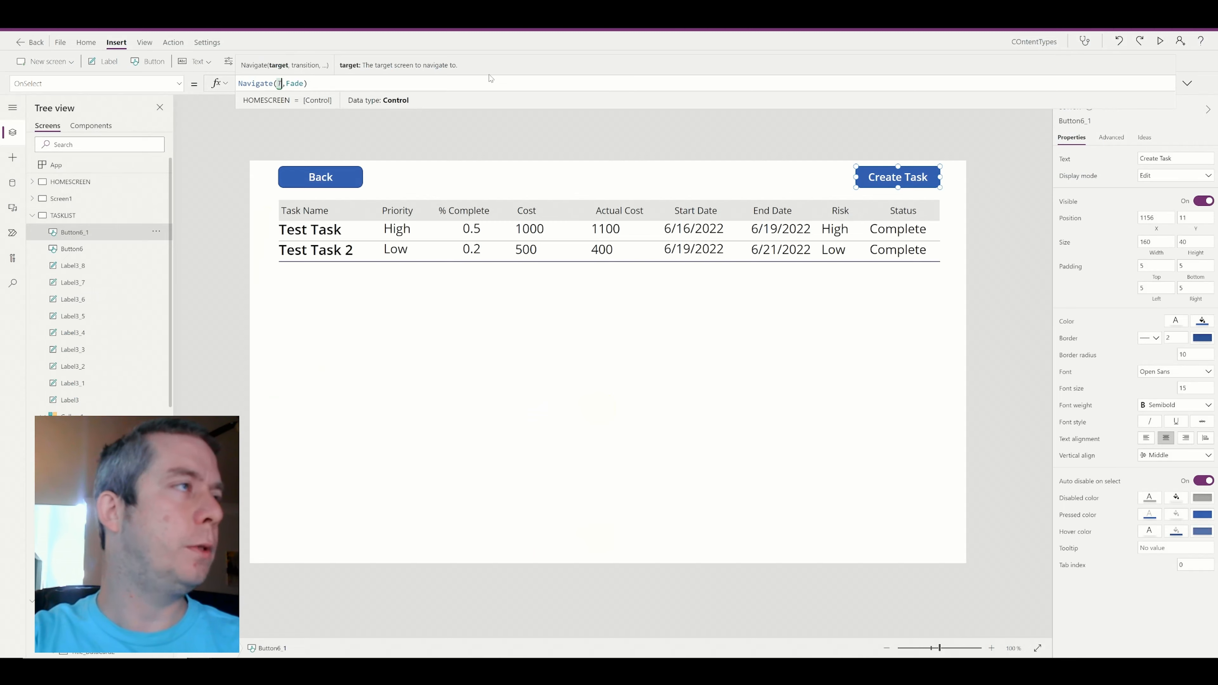
pyautogui.write('ASKFORM')
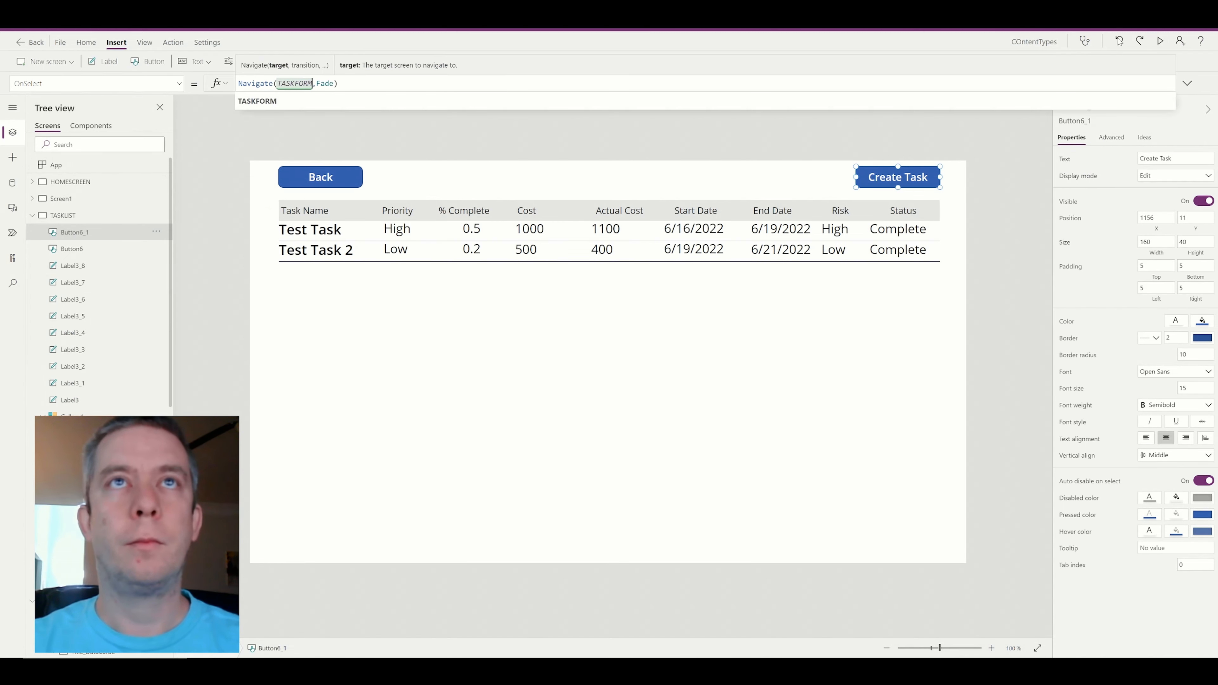
# - Preview the Create Task button's navigation, then examine the task form's advanced data properties, including DefaultMode and Item
pyautogui.click(1160, 41)
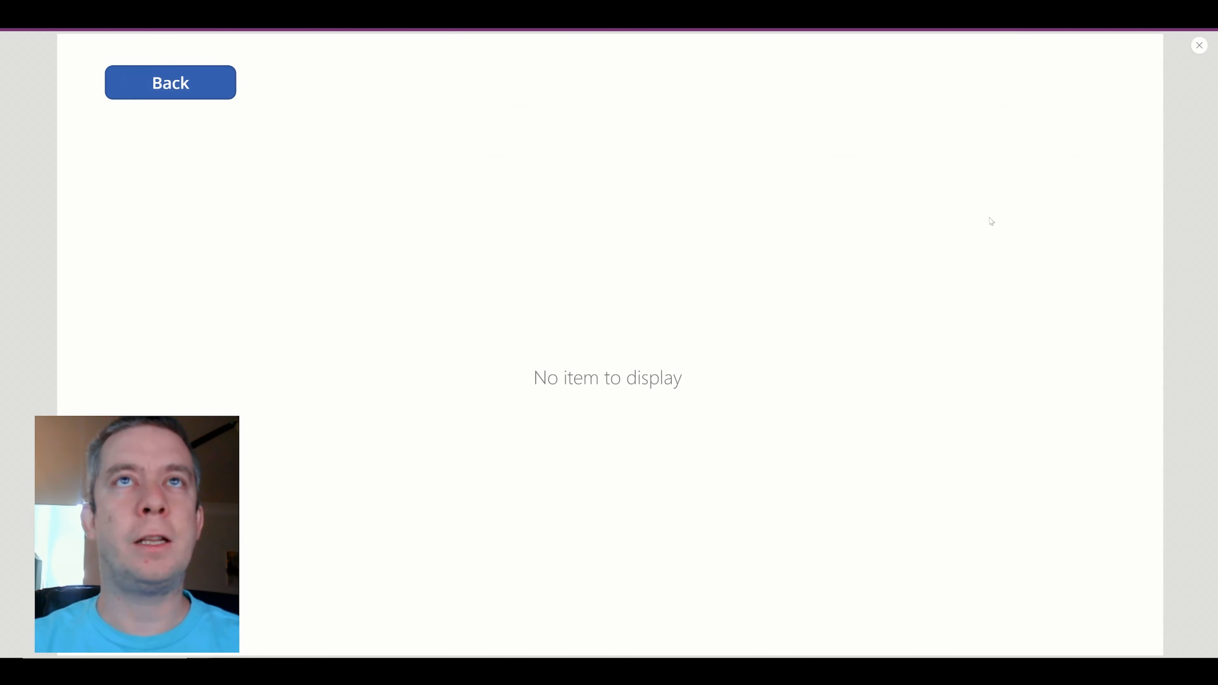
pyautogui.click(1199, 45)
pyautogui.click(772, 430)
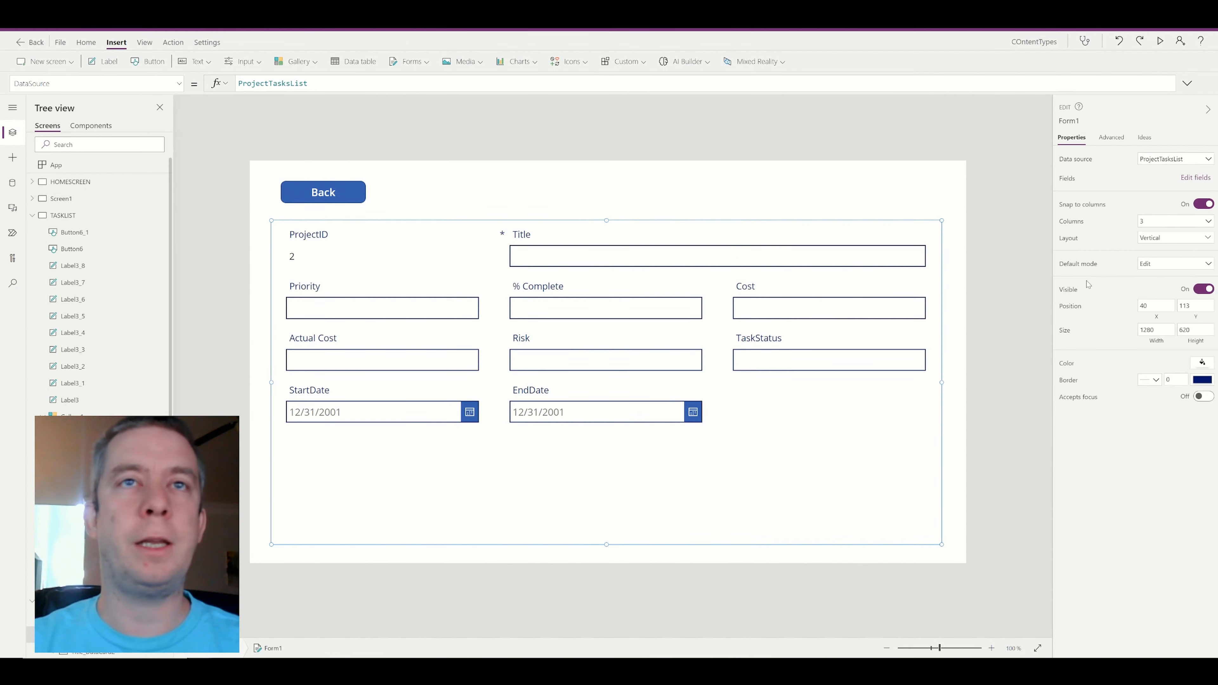
pyautogui.click(1111, 138)
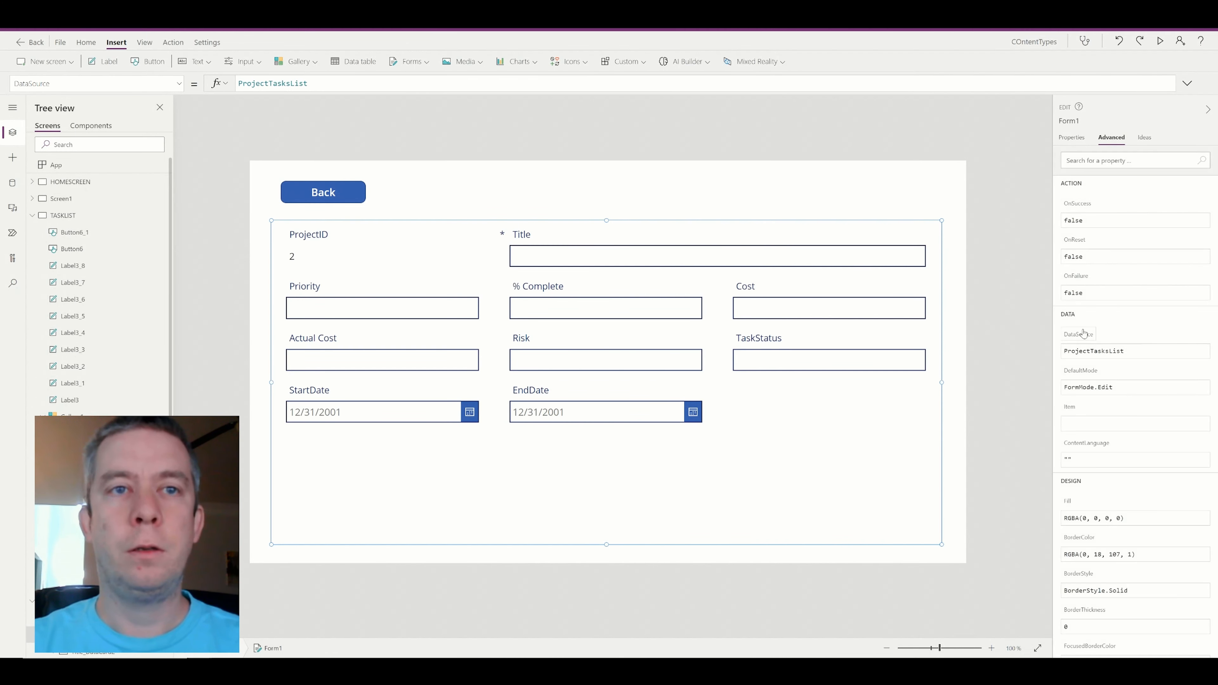
pyautogui.scroll(-3, 1085, 341)
pyautogui.scroll(-4, 1085, 345)
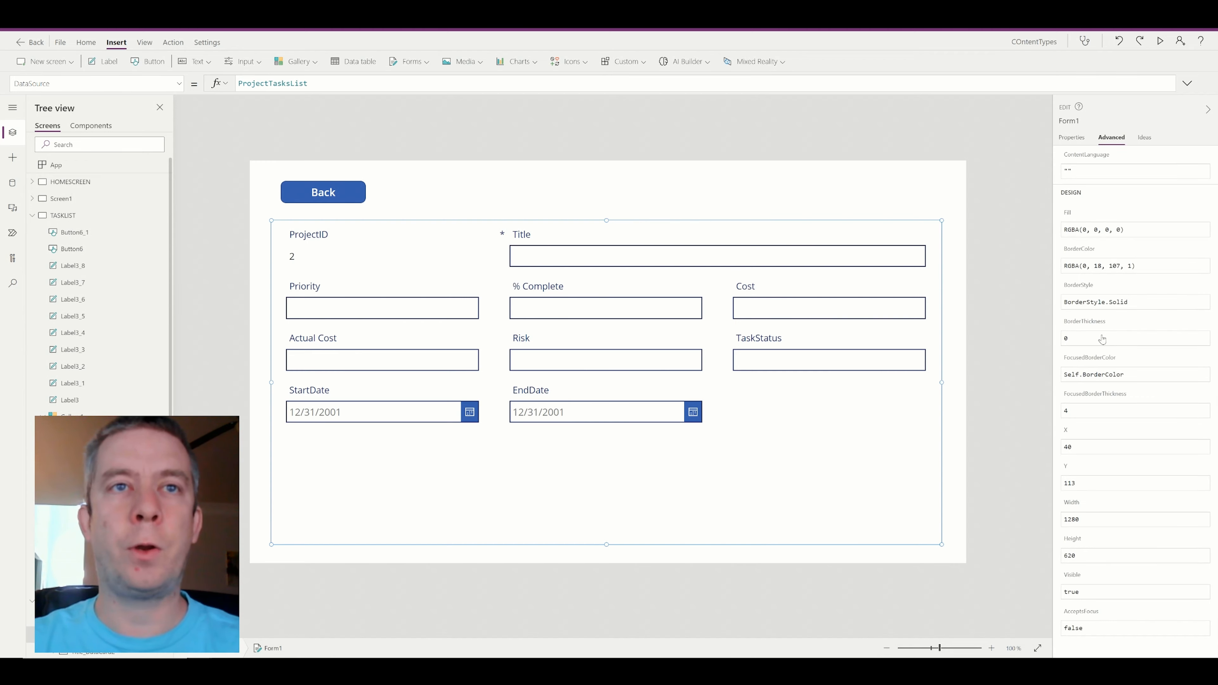
pyautogui.scroll(5, 1085, 384)
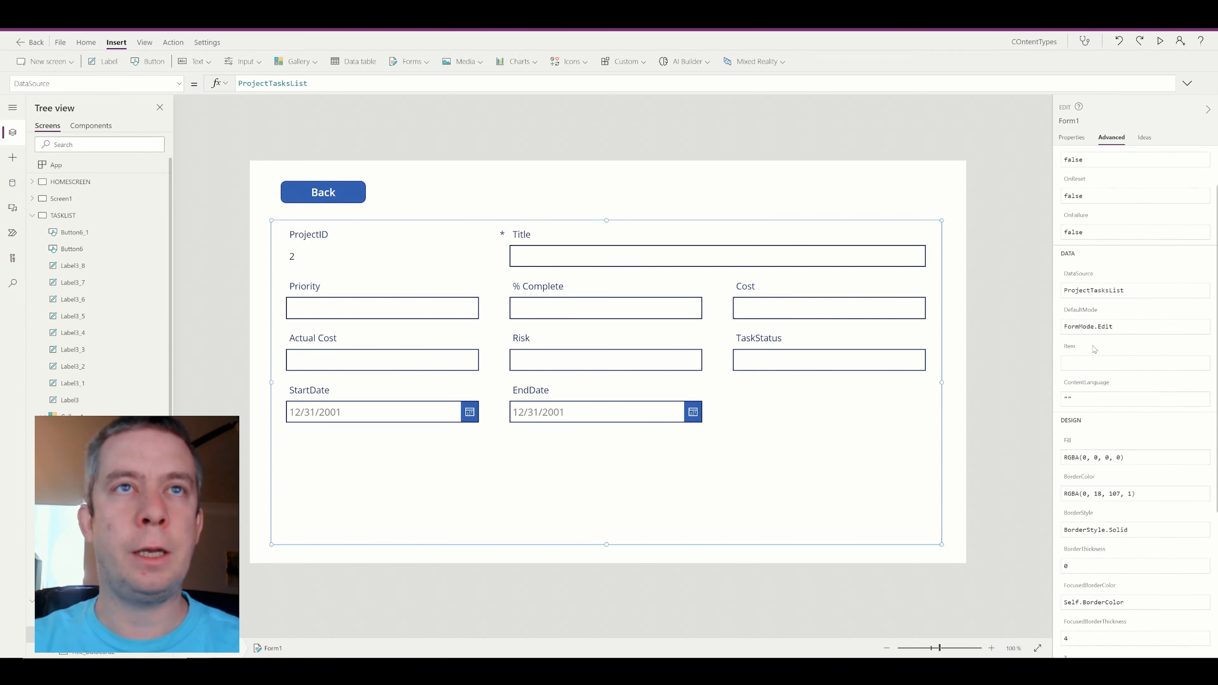
pyautogui.click(1078, 416)
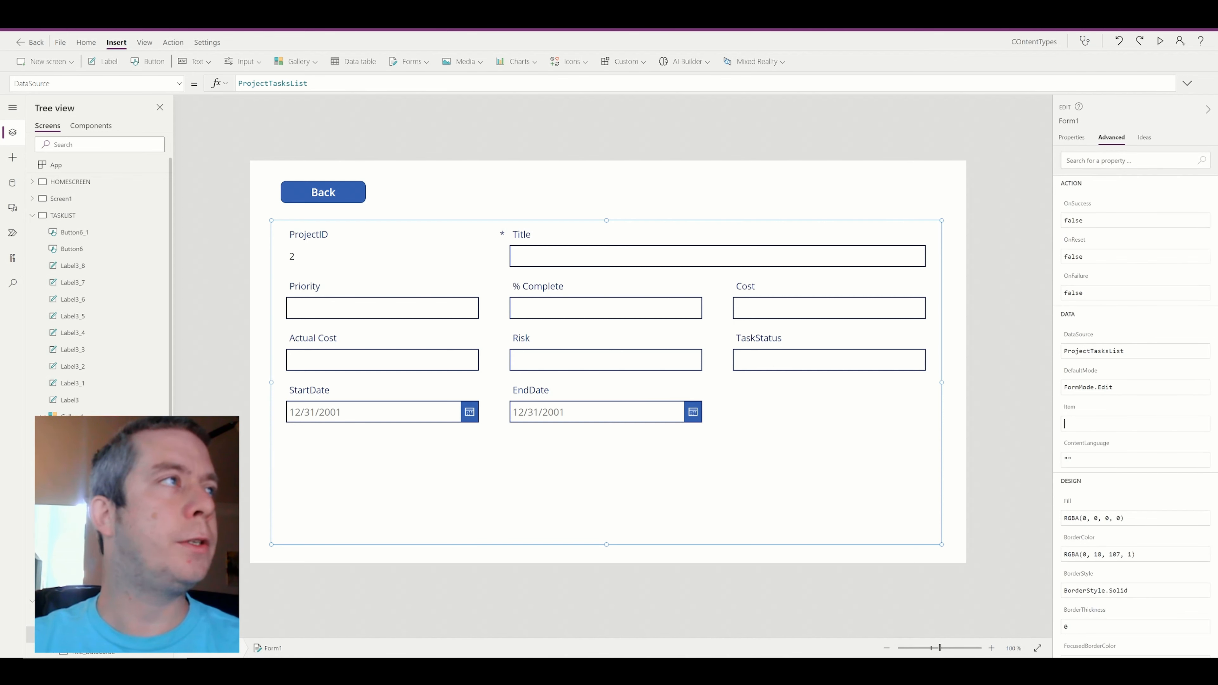
# - Rename the task gallery on the TASKLIST screen to galTasks
pyautogui.click(65, 215)
pyautogui.click(494, 412)
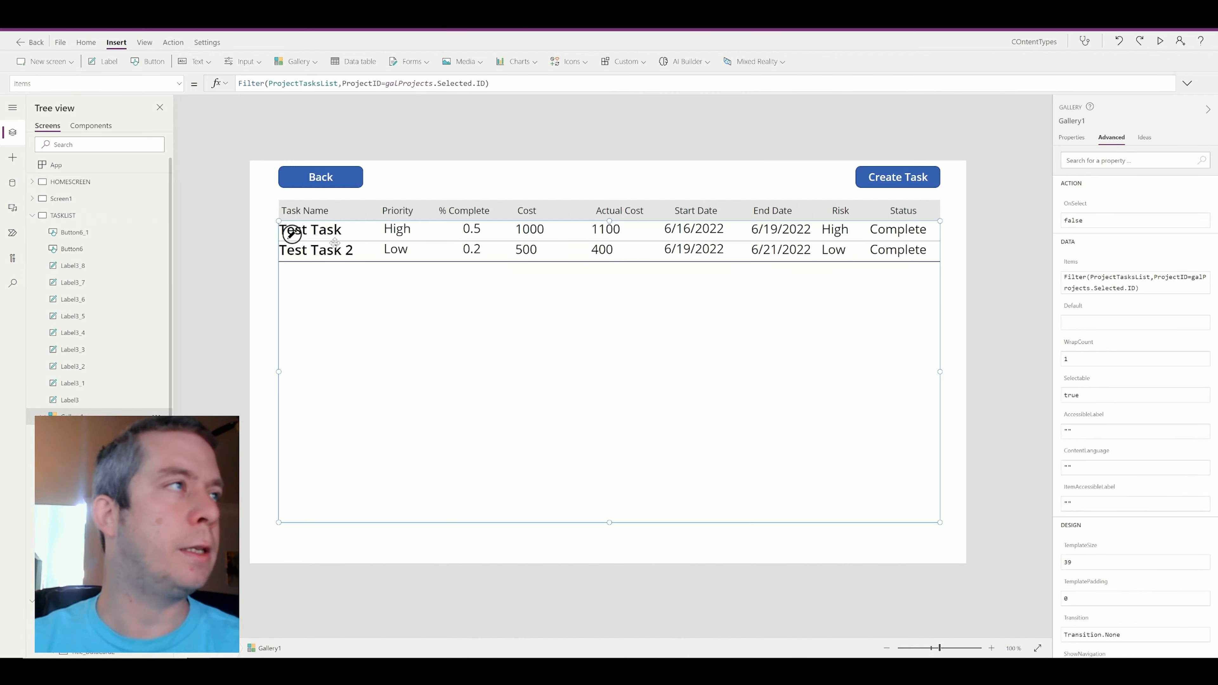
pyautogui.click(180, 84)
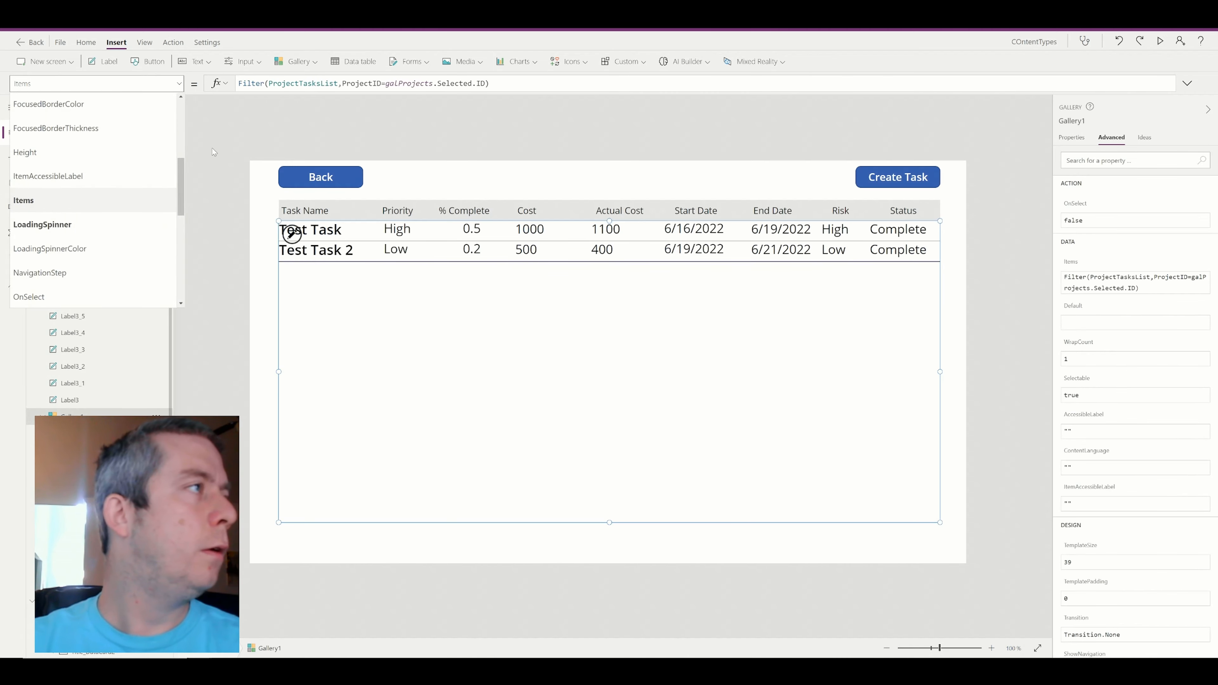
pyautogui.click(201, 112)
pyautogui.click(288, 231)
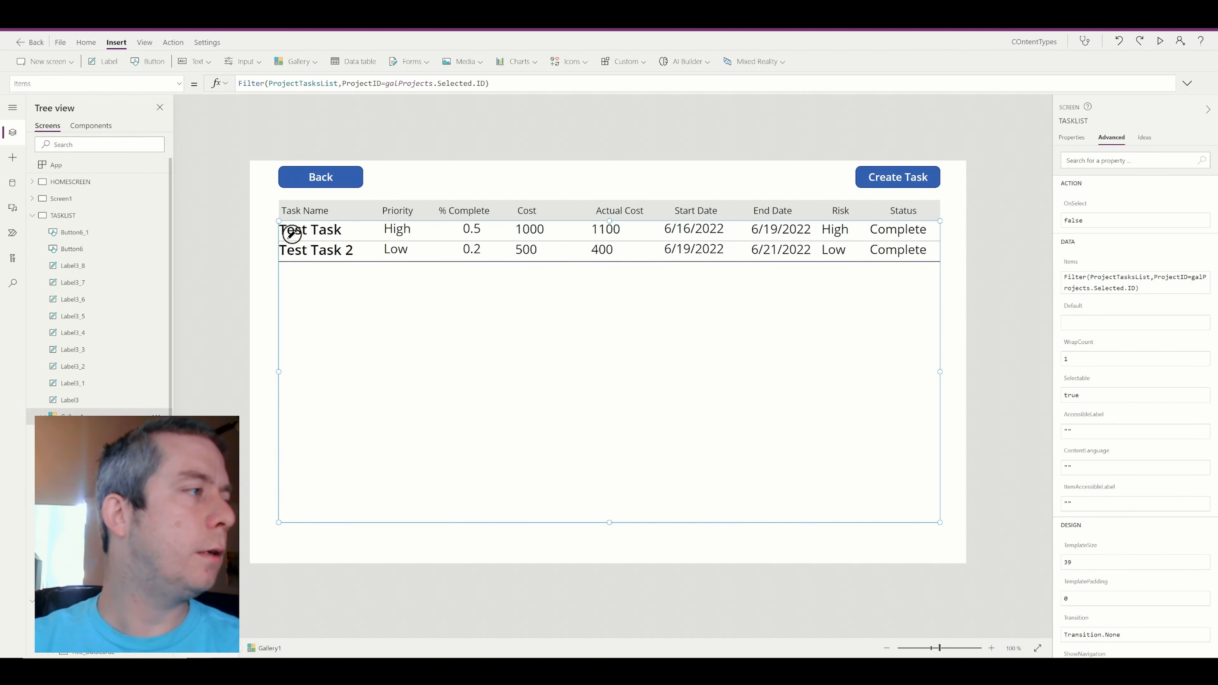
pyautogui.click(192, 510)
pyautogui.write('ga')
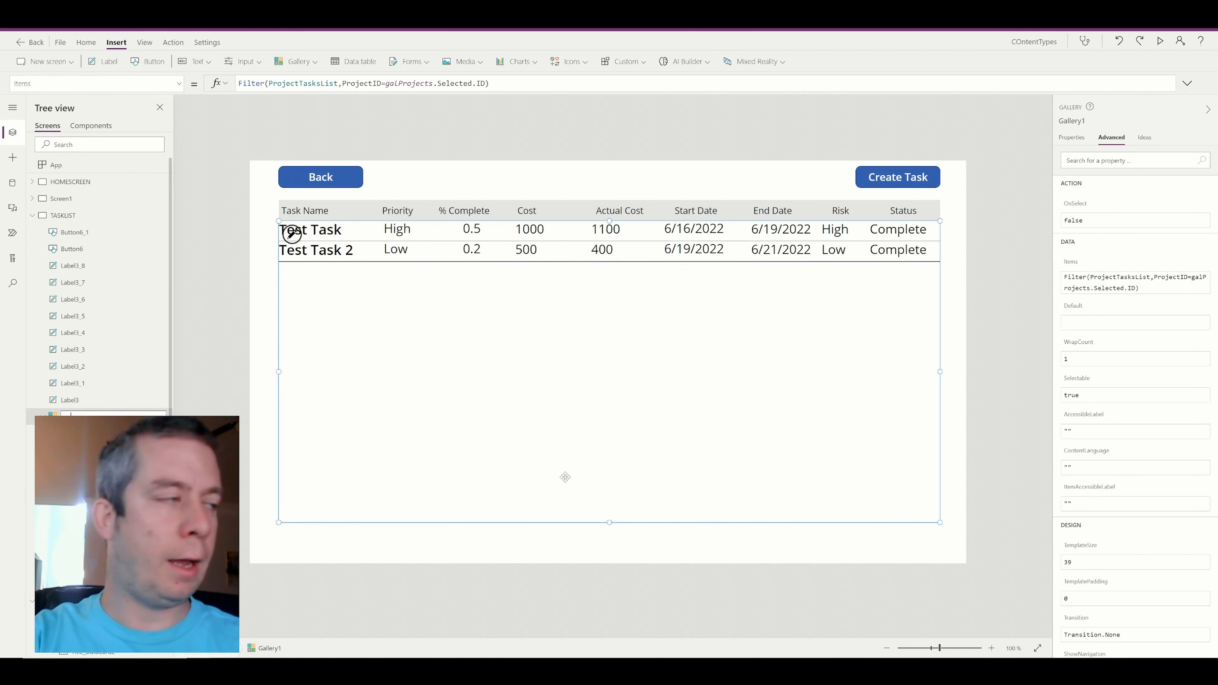
pyautogui.click(565, 477)
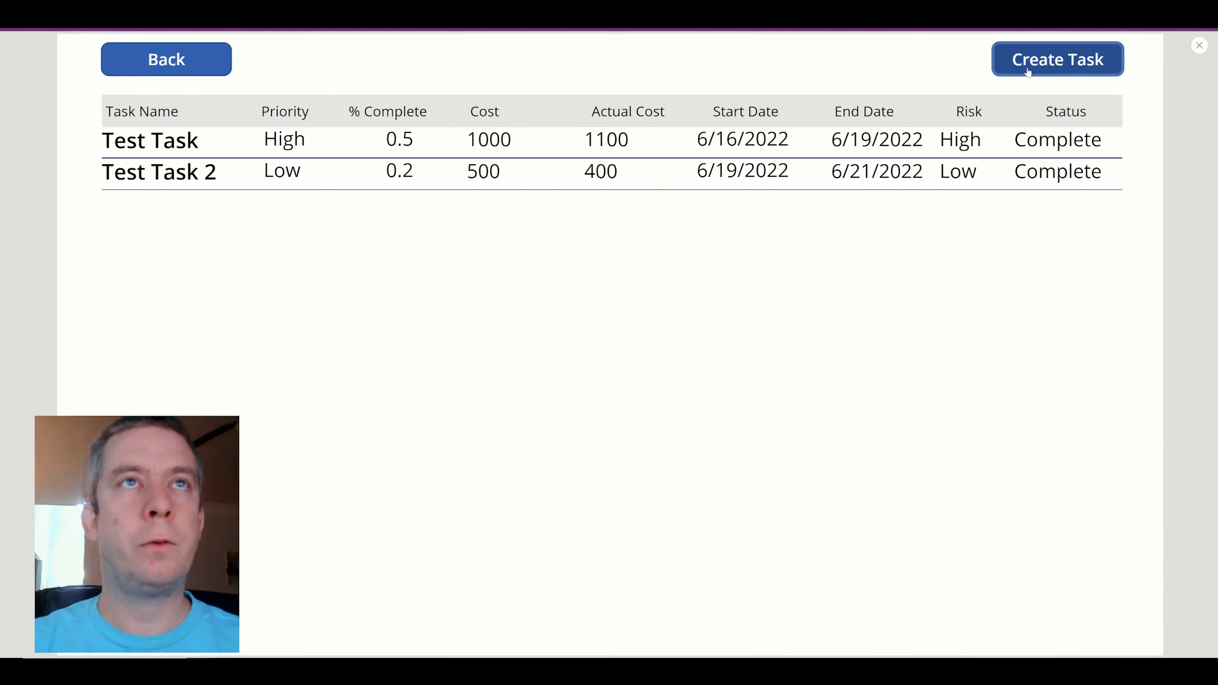
# - Open the task form screen from the preview and set the form's Item property to galTasks.Selected
pyautogui.click(1028, 72)
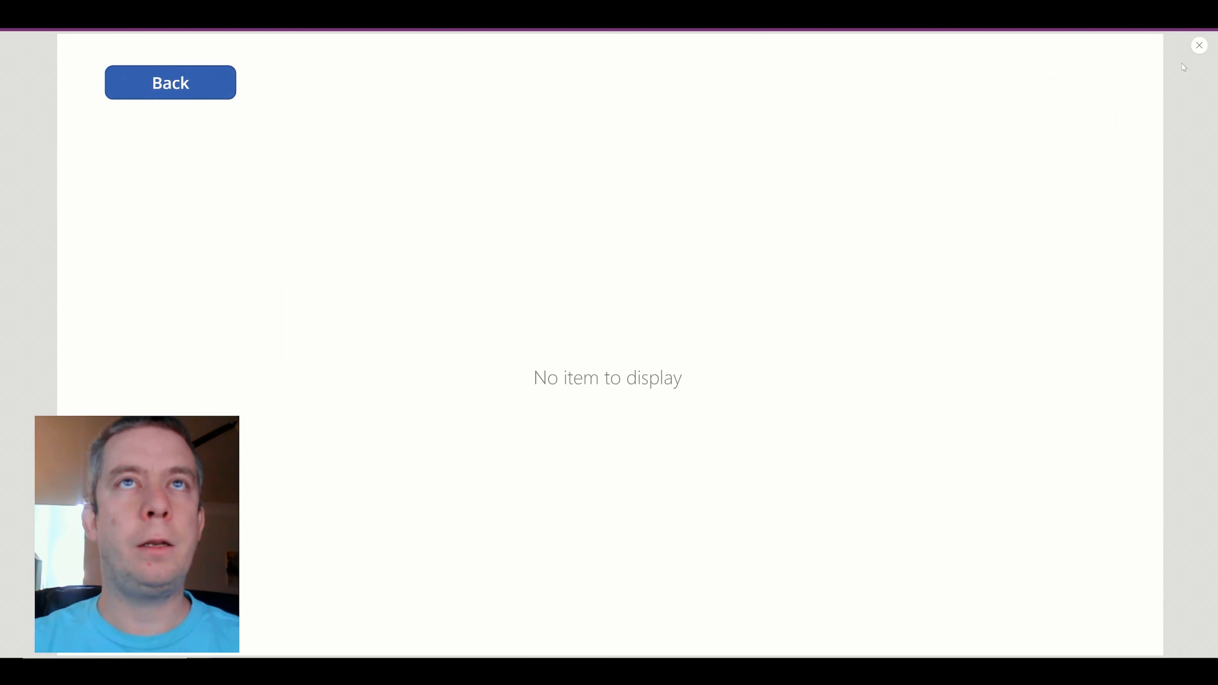
pyautogui.click(1199, 46)
pyautogui.click(772, 423)
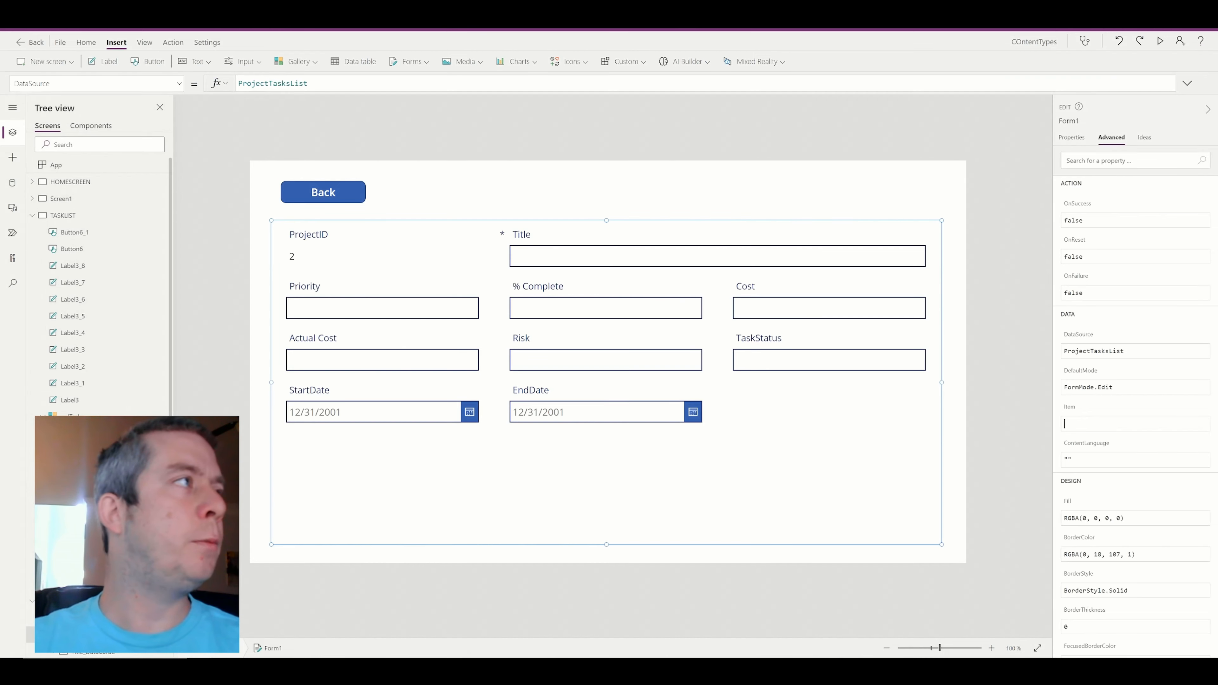
pyautogui.click(181, 83)
pyautogui.scroll(-3, 91, 192)
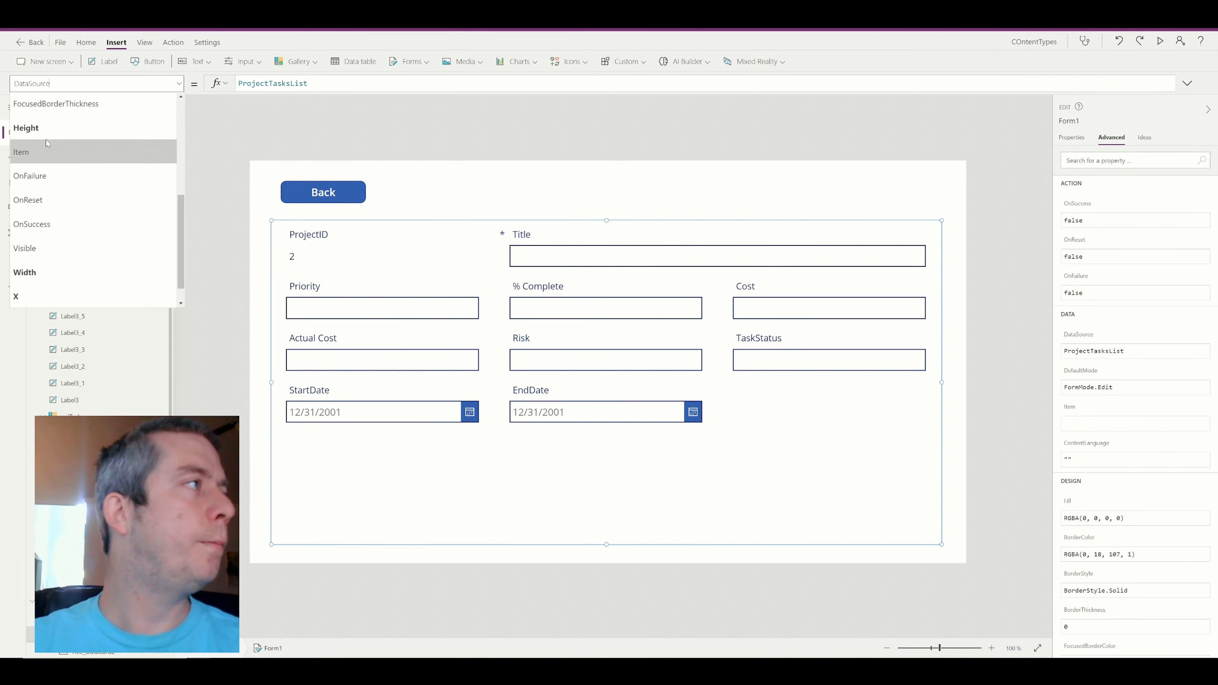
pyautogui.click(48, 150)
pyautogui.write('galTask')
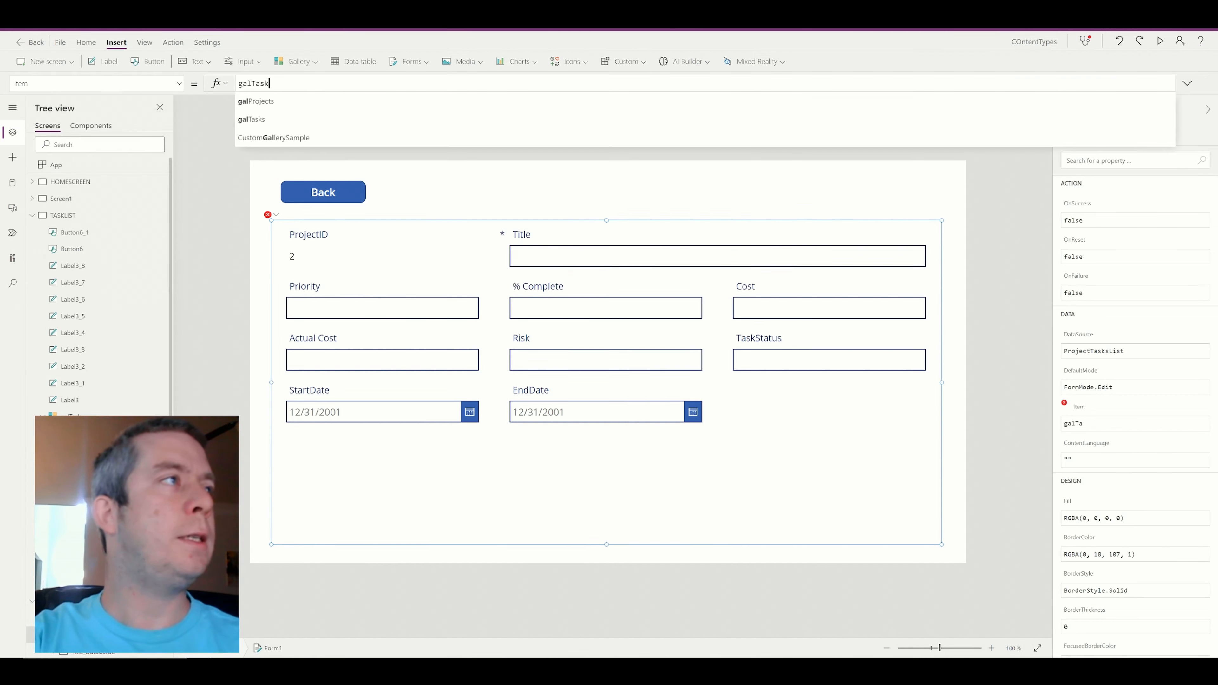
pyautogui.write('s.Sele')
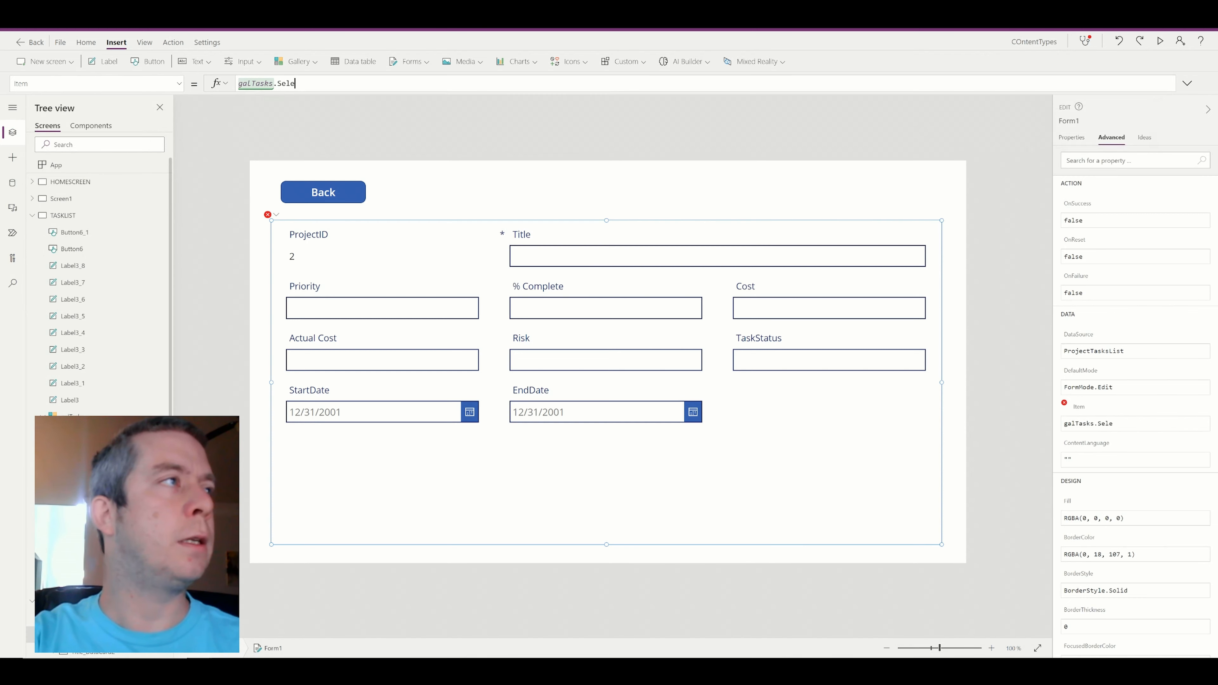
pyautogui.write('cted')
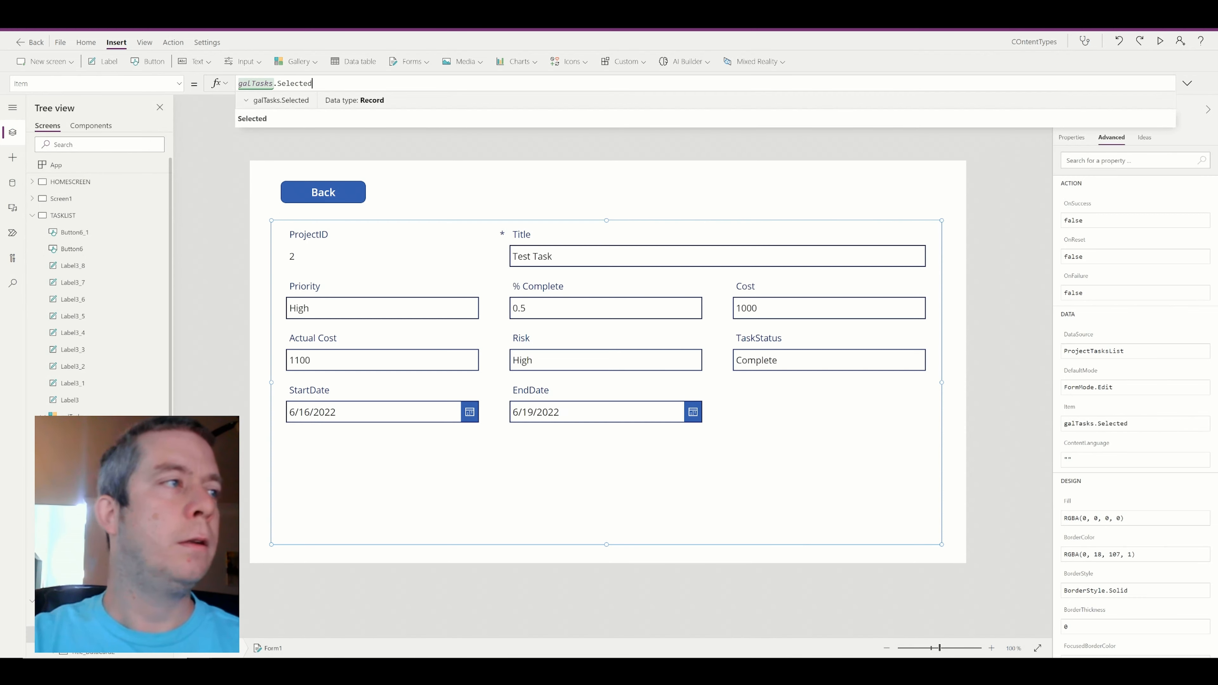
# - Preview the task form and test moving between it and the task list with Back and Create Task
pyautogui.click(1160, 41)
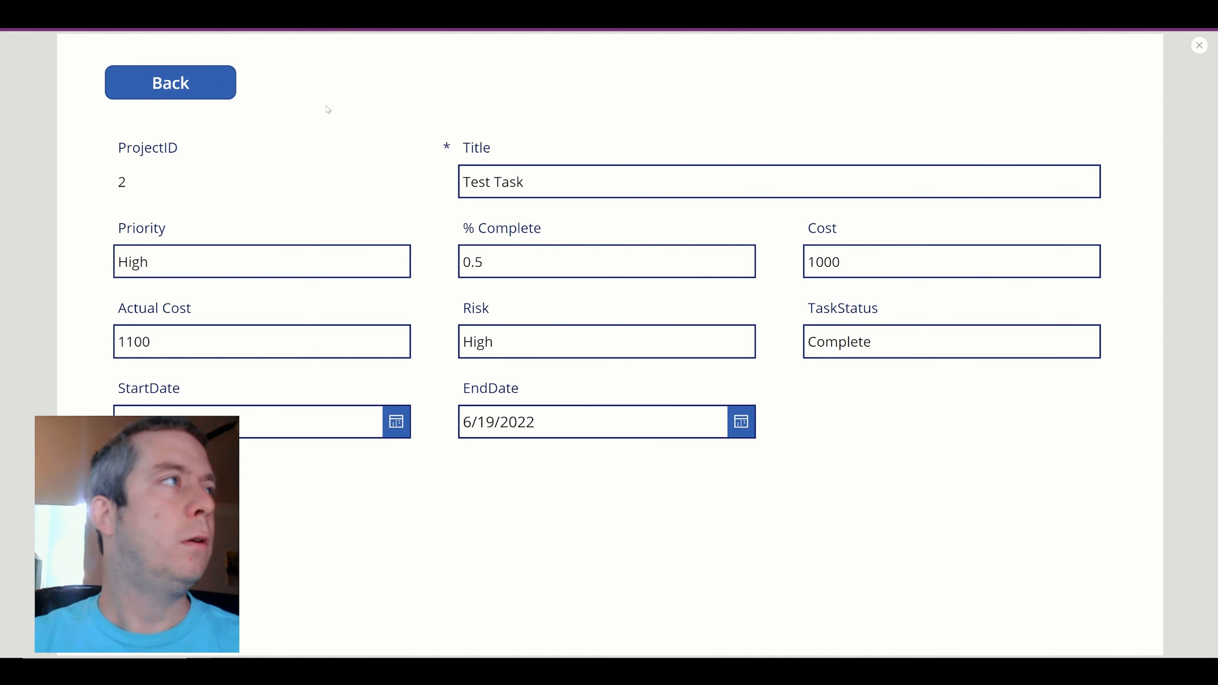
pyautogui.click(204, 84)
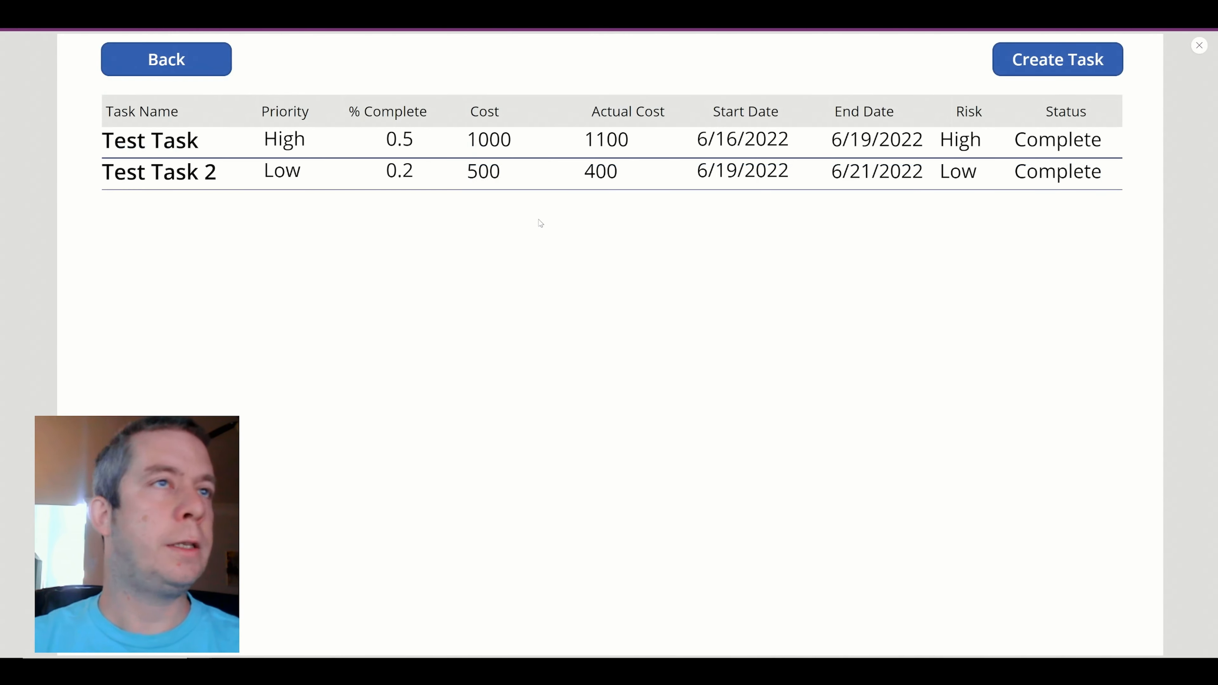
pyautogui.click(1025, 64)
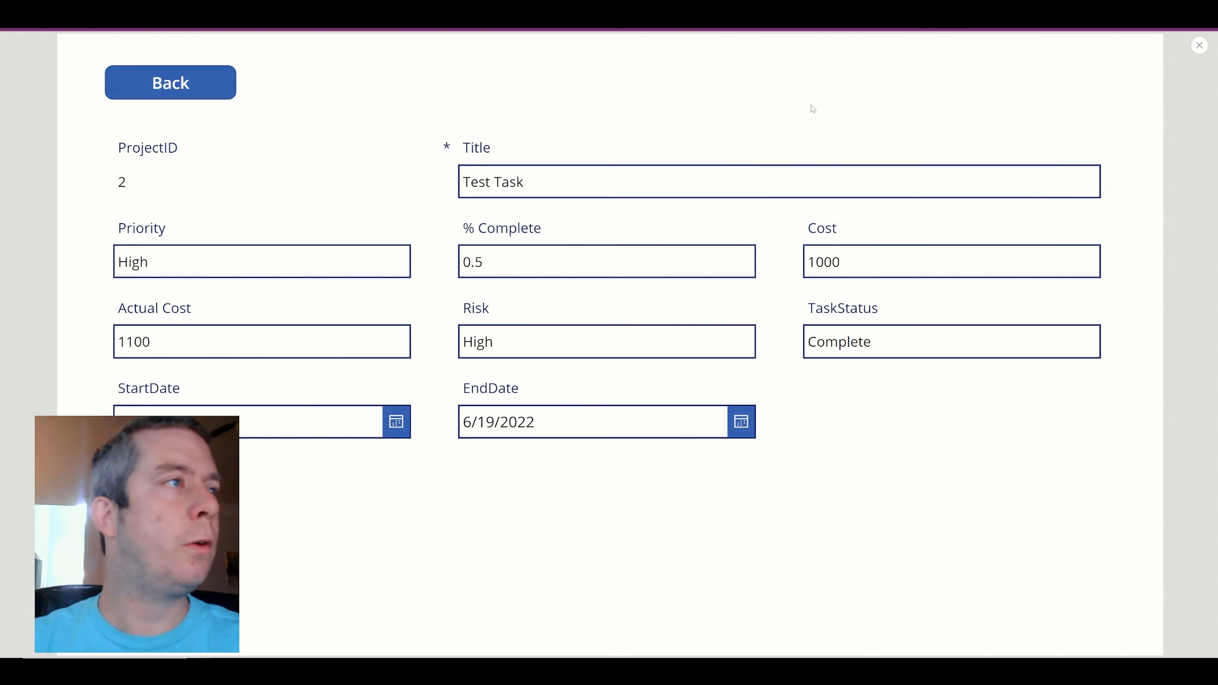
pyautogui.click(229, 82)
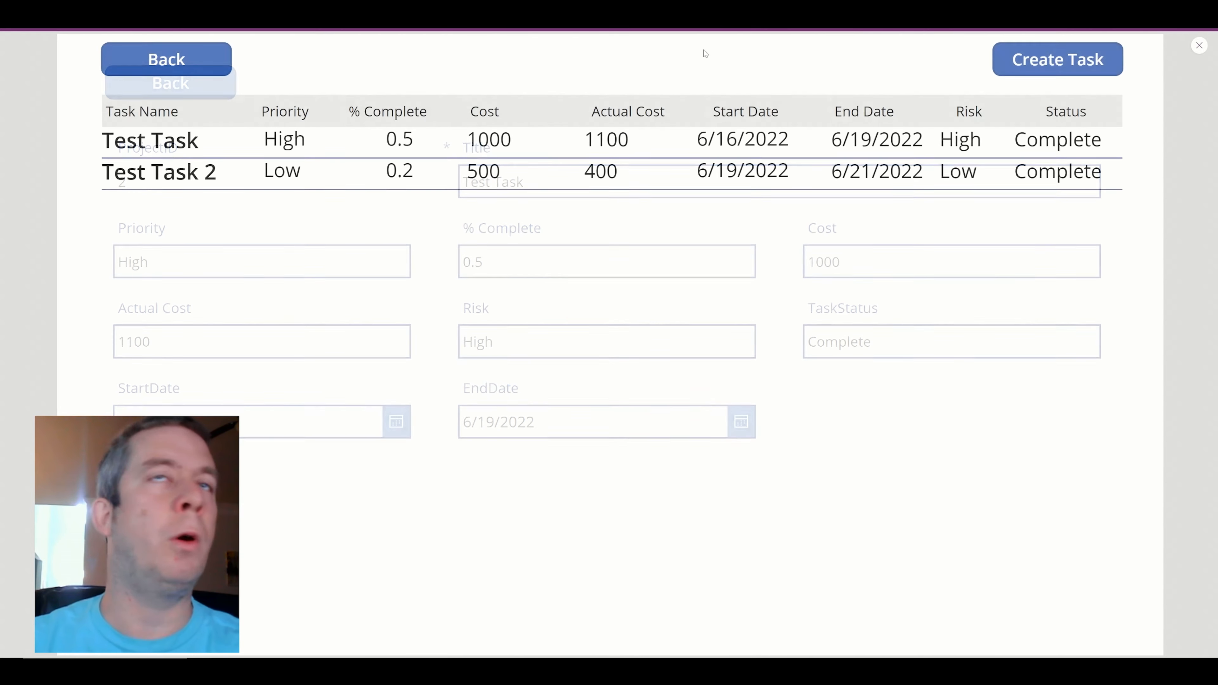
pyautogui.click(1199, 46)
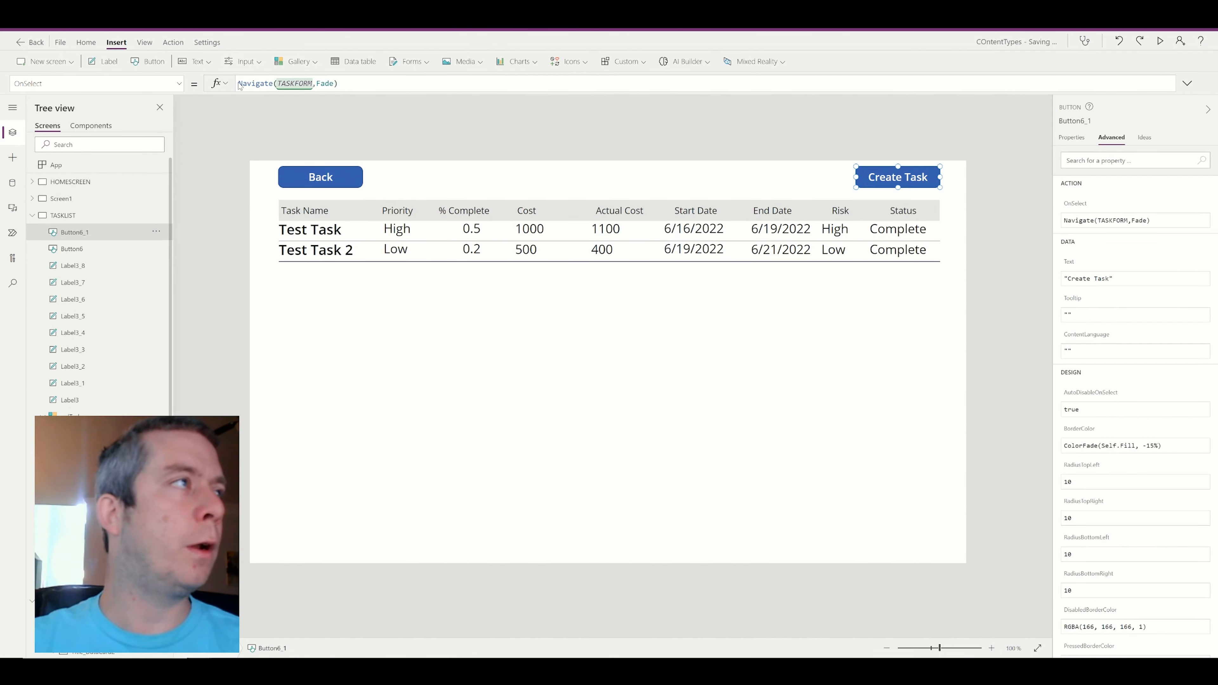
# - Add NewForm(Form1); before the Navigate call in the Create Task button's OnSelect formula
pyautogui.write('NewForm(')
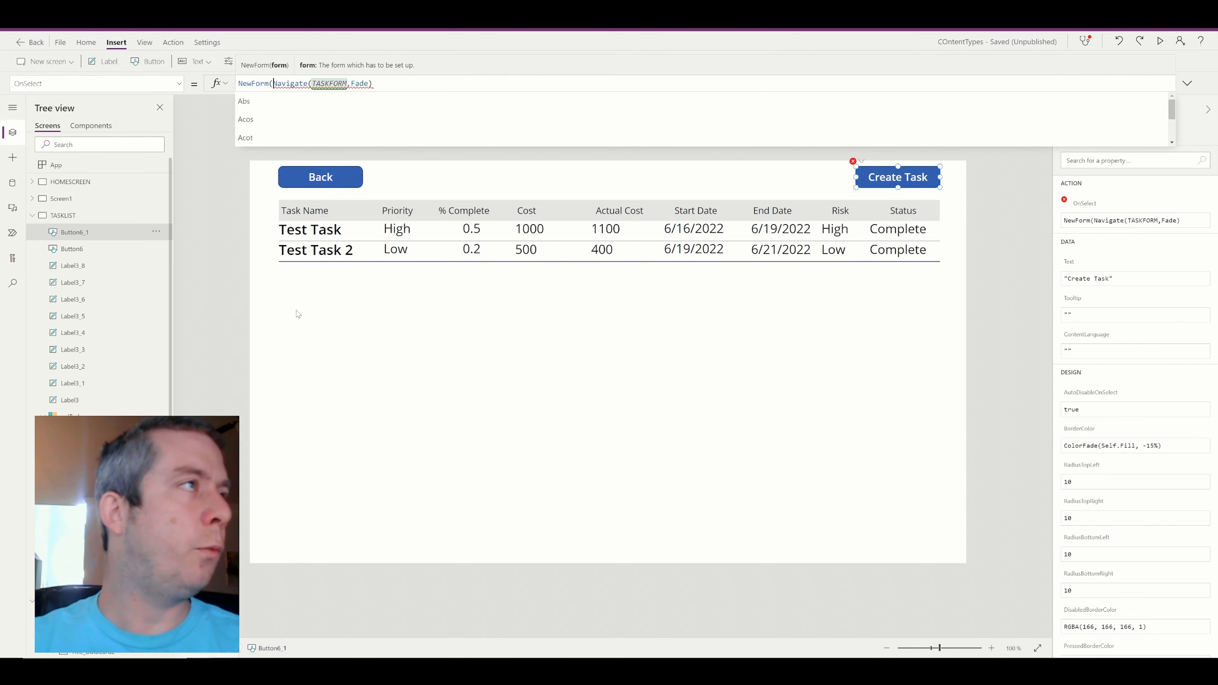
pyautogui.scroll(-3, 96, 289)
pyautogui.write('Form1')
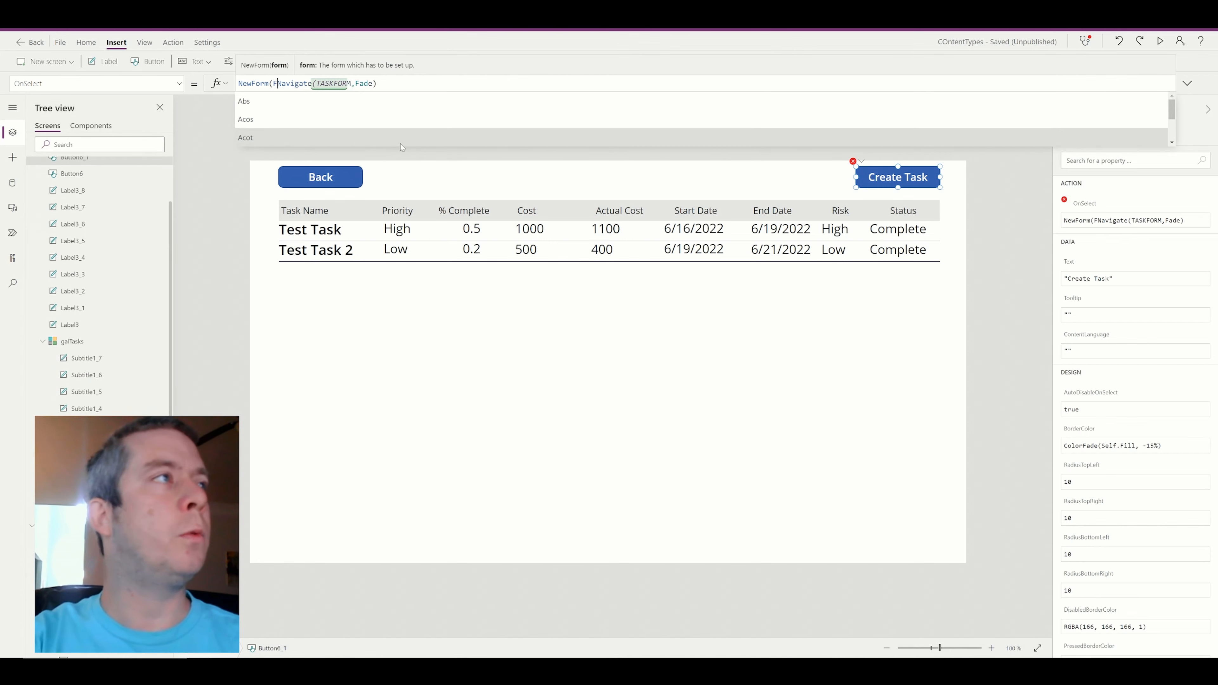
pyautogui.write(');')
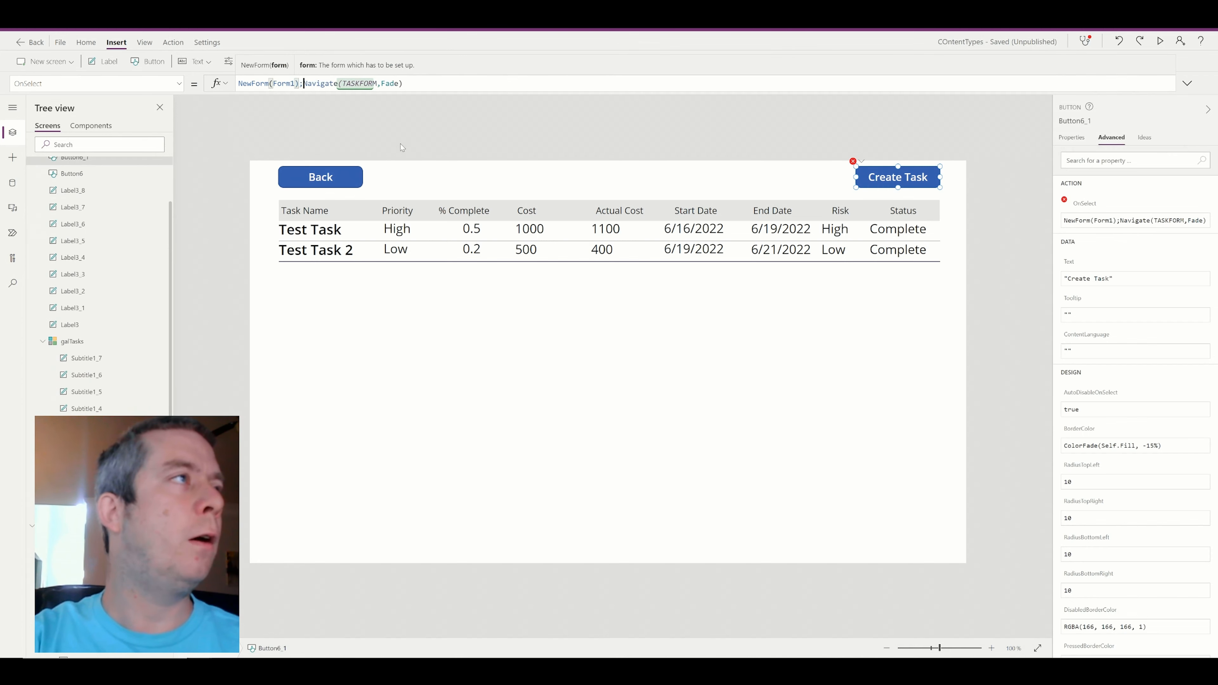
# - Preview the Create Task button with the new-form formula, then go back through the task list to the project list
pyautogui.click(1160, 41)
pyautogui.click(1047, 62)
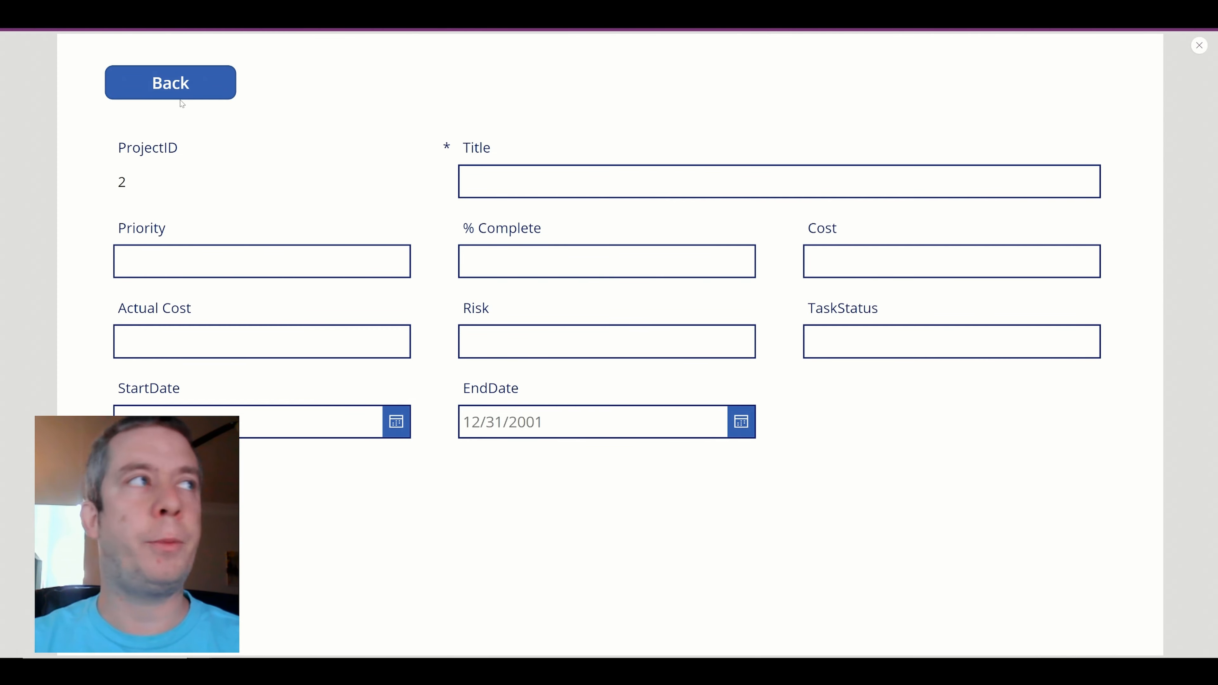
pyautogui.click(183, 89)
pyautogui.click(177, 59)
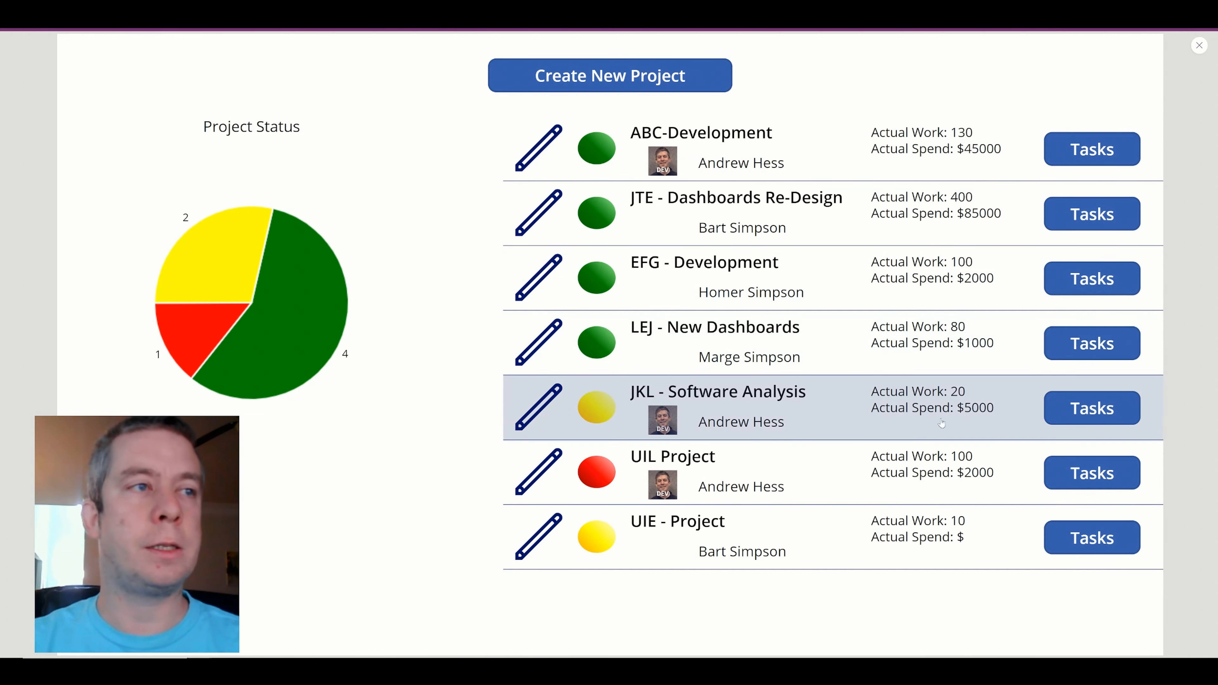
# - Start a new task for the JKL - Software Analysis project and title it "This is my New Task"
pyautogui.click(1091, 410)
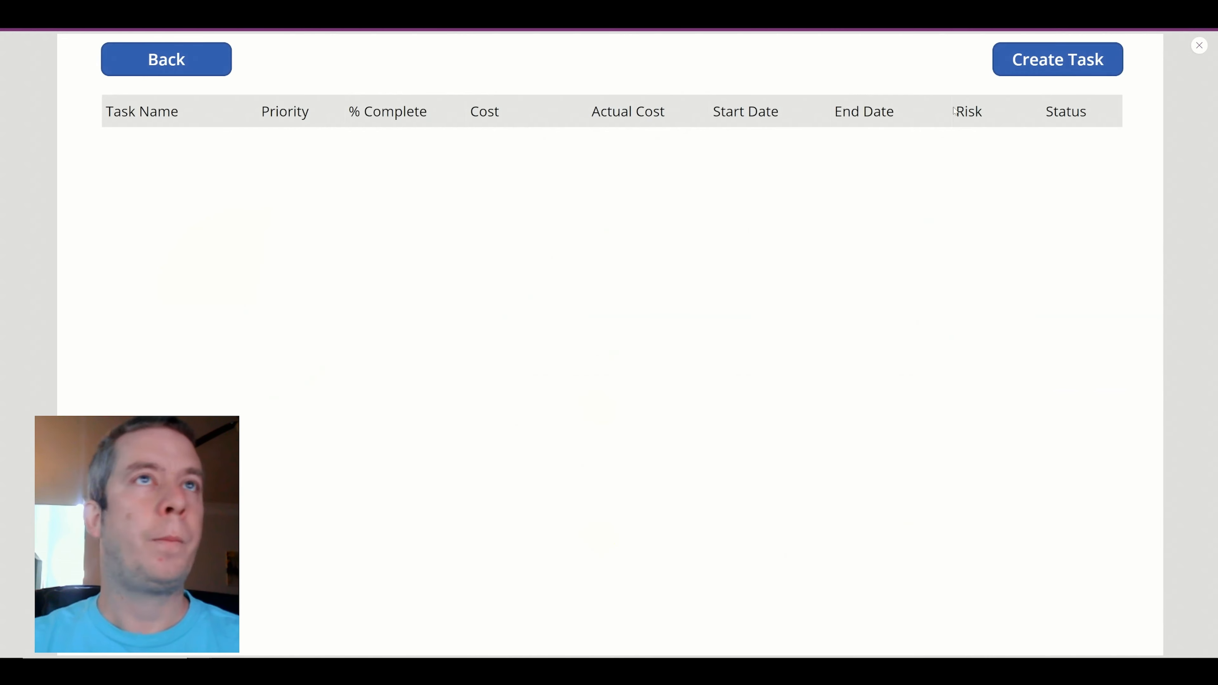
pyautogui.click(1058, 59)
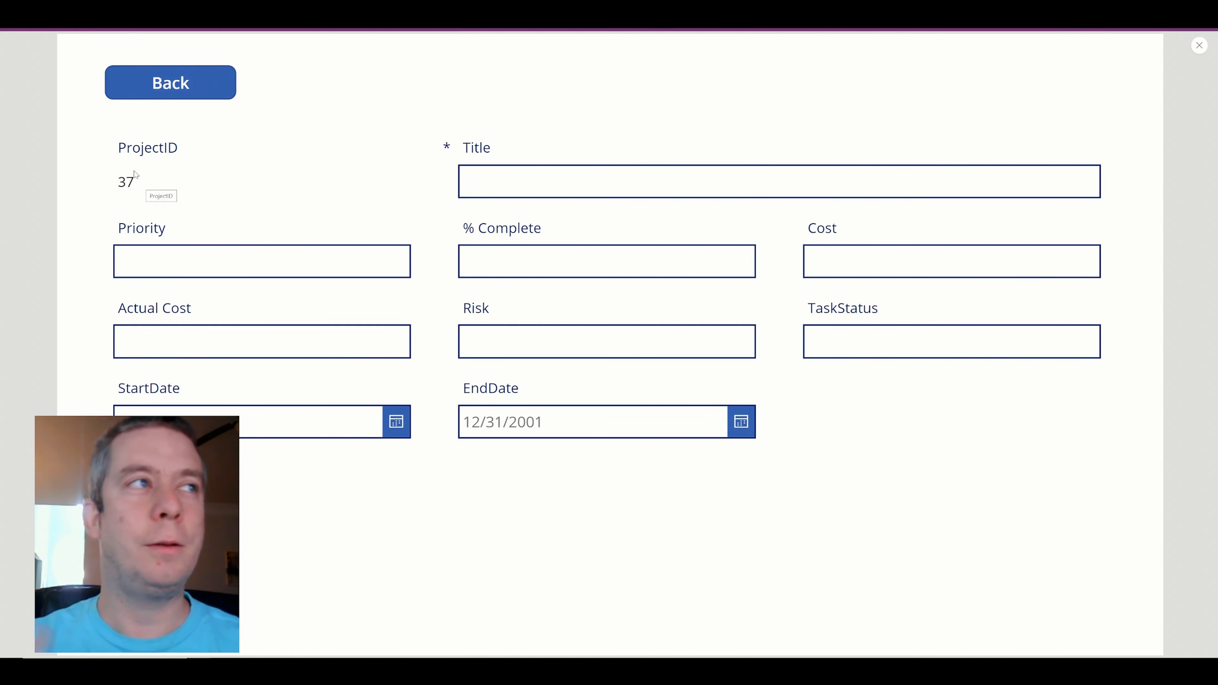
pyautogui.click(551, 181)
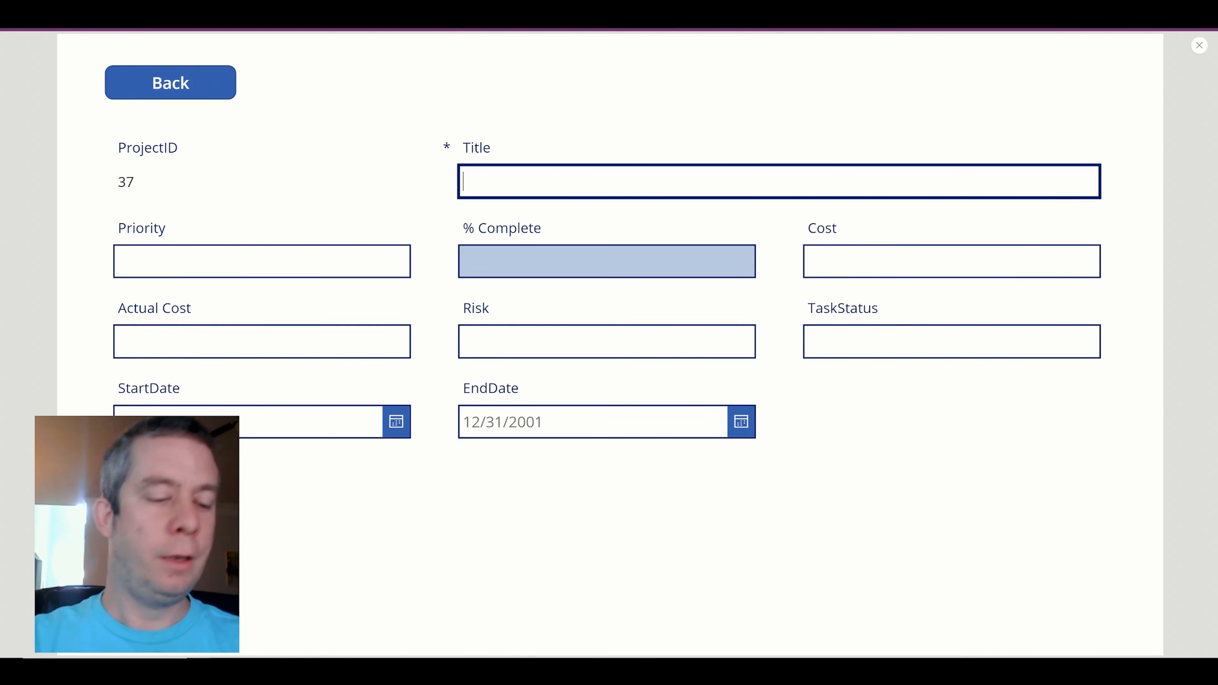
pyautogui.write('Ta')
pyautogui.press('BackSpace')
pyautogui.press('BackSpace')
pyautogui.write('T')
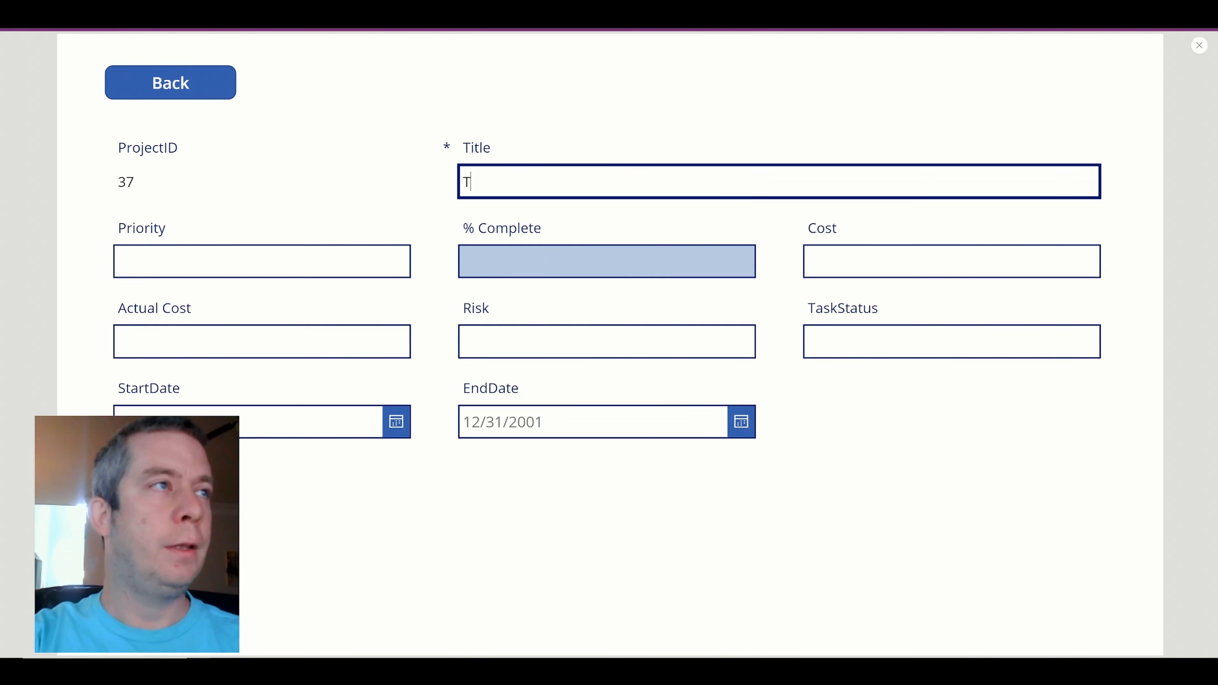
pyautogui.write('his is my New Task')
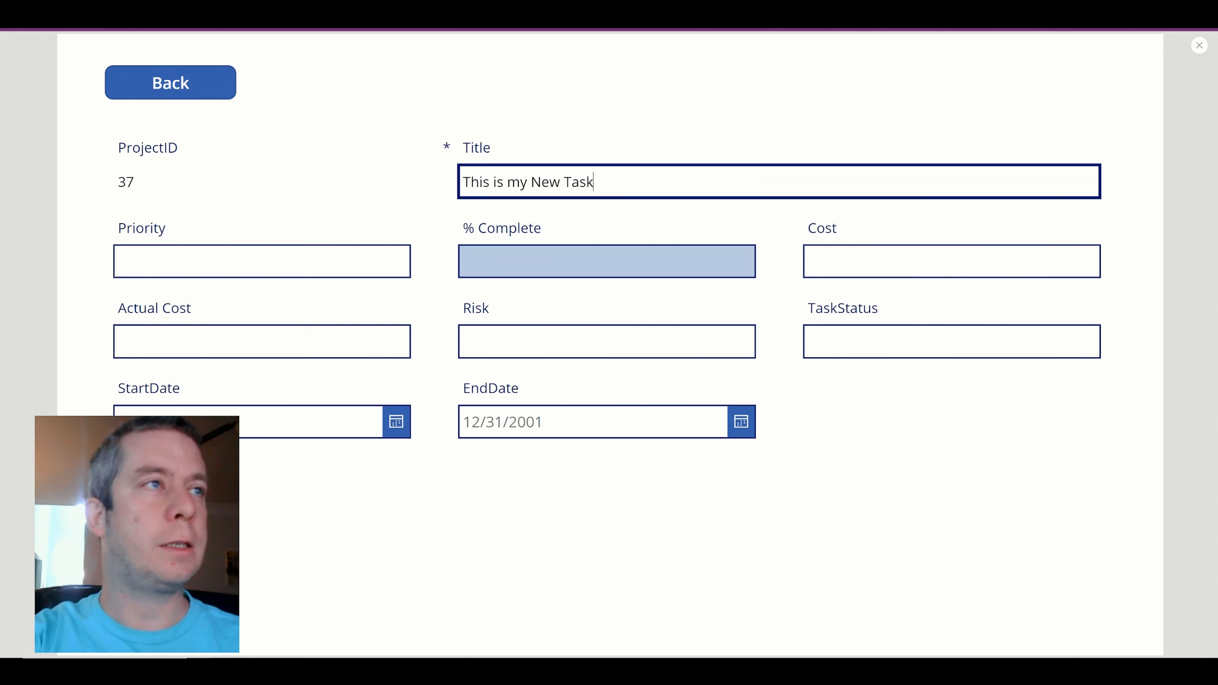
# - Close the preview and place a copy of the Back button in the task form's upper-right corner, at about X 1135, Y 40
pyautogui.click(586, 273)
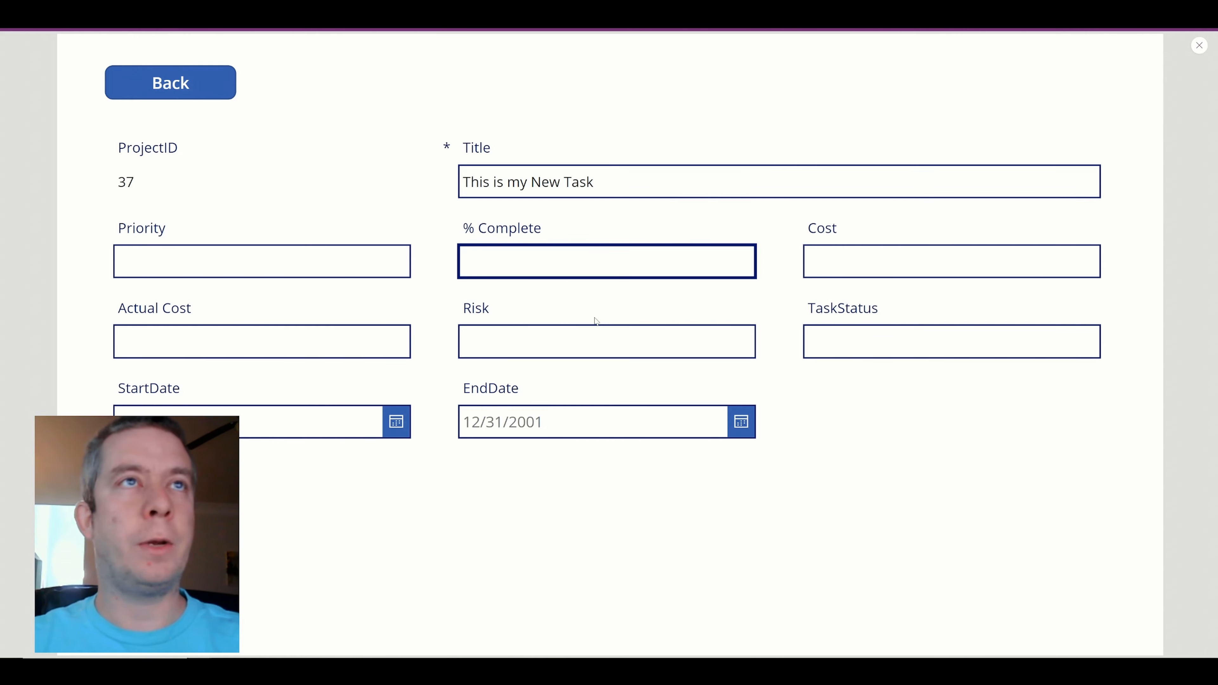
pyautogui.click(1200, 45)
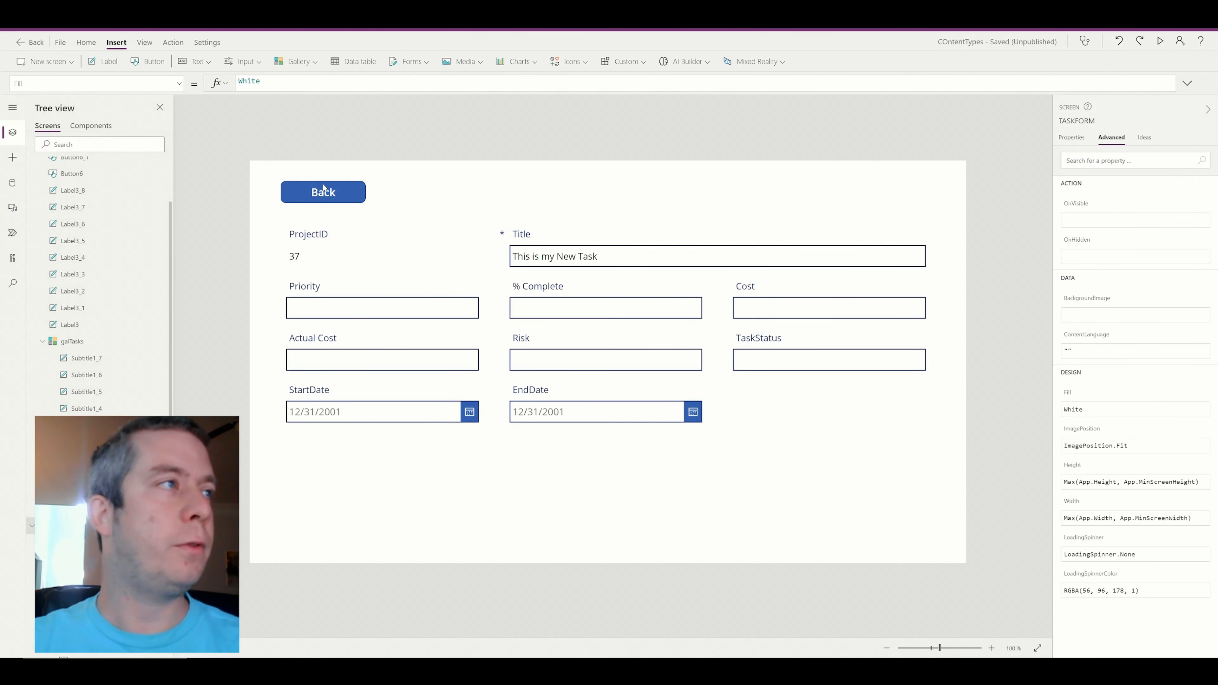
pyautogui.click(323, 187)
pyautogui.hotkey('ctrl', 'v')
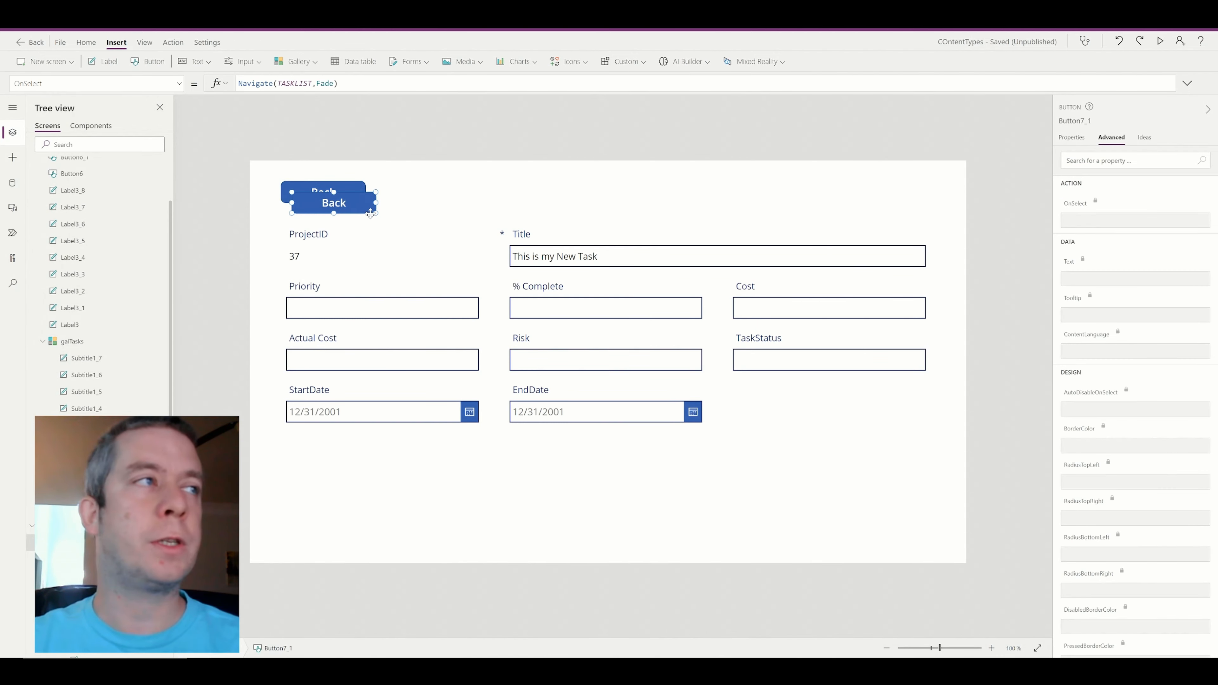
pyautogui.moveTo(362, 208); pyautogui.dragTo(915, 199)
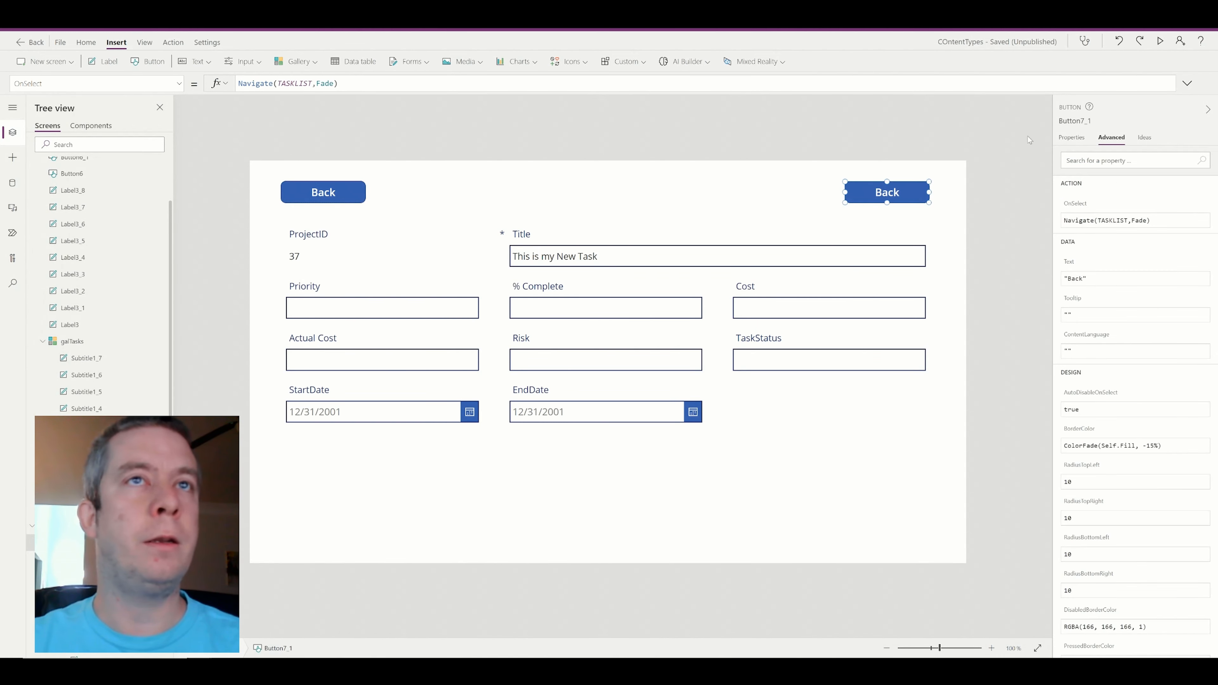
# - Set the copied button's text to "Save"
pyautogui.click(1071, 138)
pyautogui.doubleClick(1147, 159)
pyautogui.write('Save')
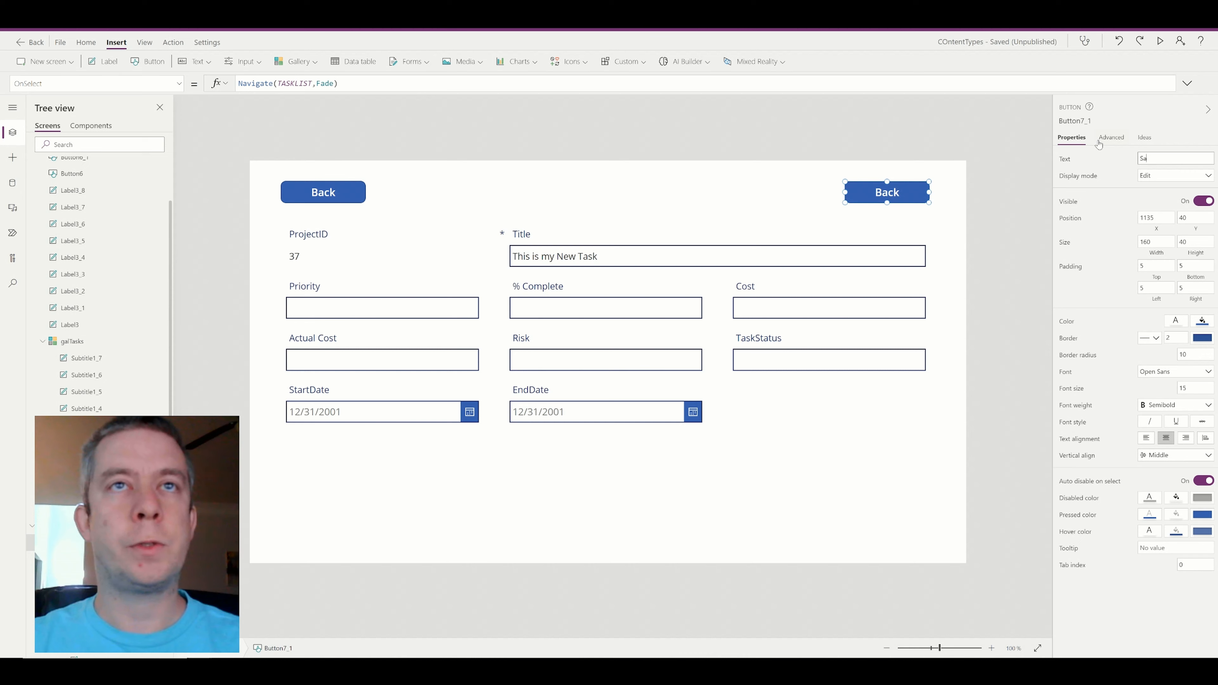
pyautogui.click(822, 160)
pyautogui.click(863, 186)
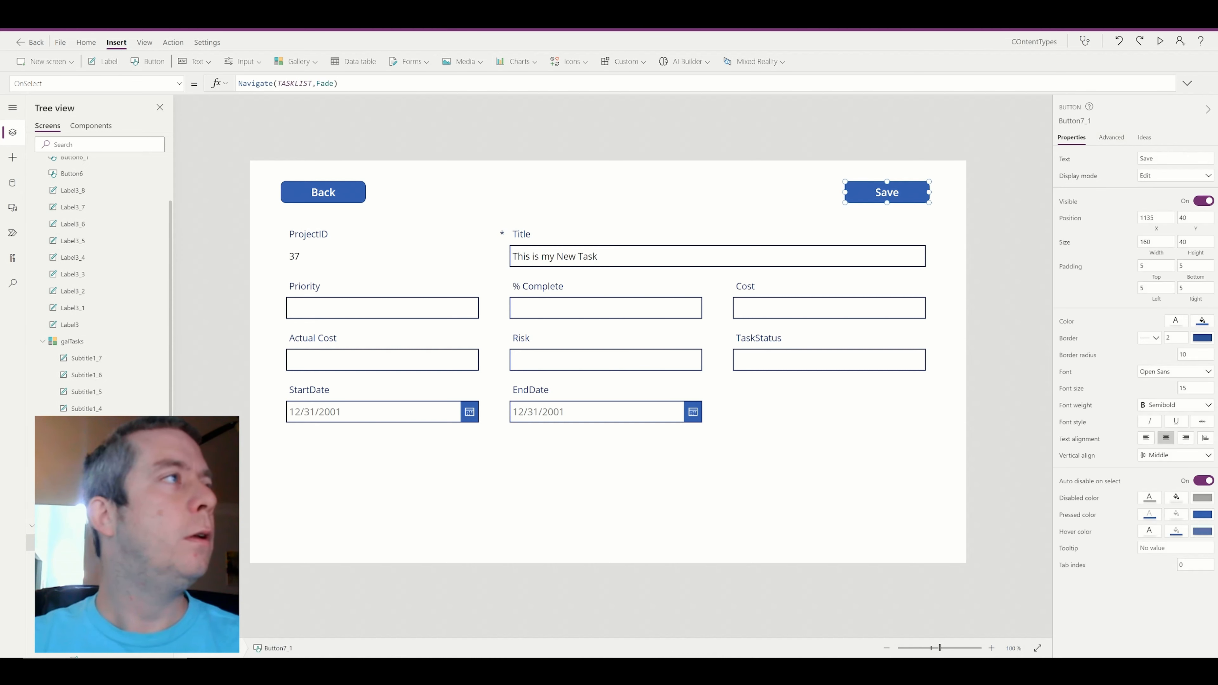
# - Replace the Save button's OnSelect formula with SubmitForm(Form1)
pyautogui.click(339, 83)
pyautogui.hotkey('ctrl', 'a')
pyautogui.write('S')
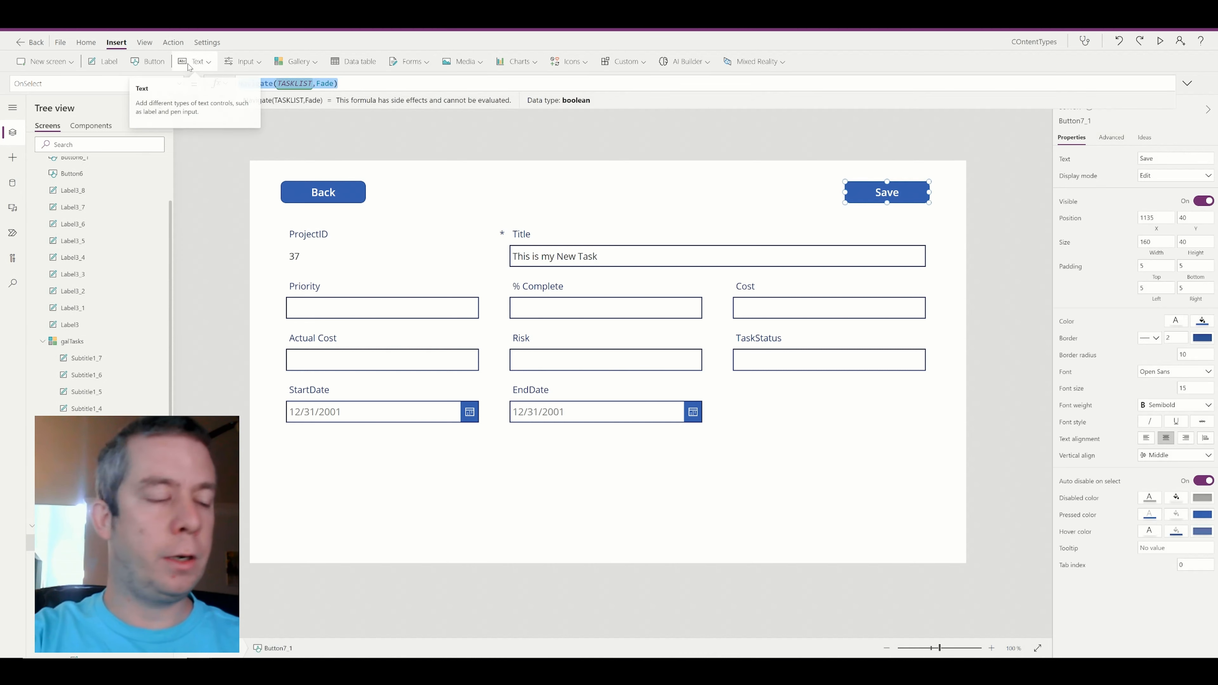
pyautogui.write('ubmit')
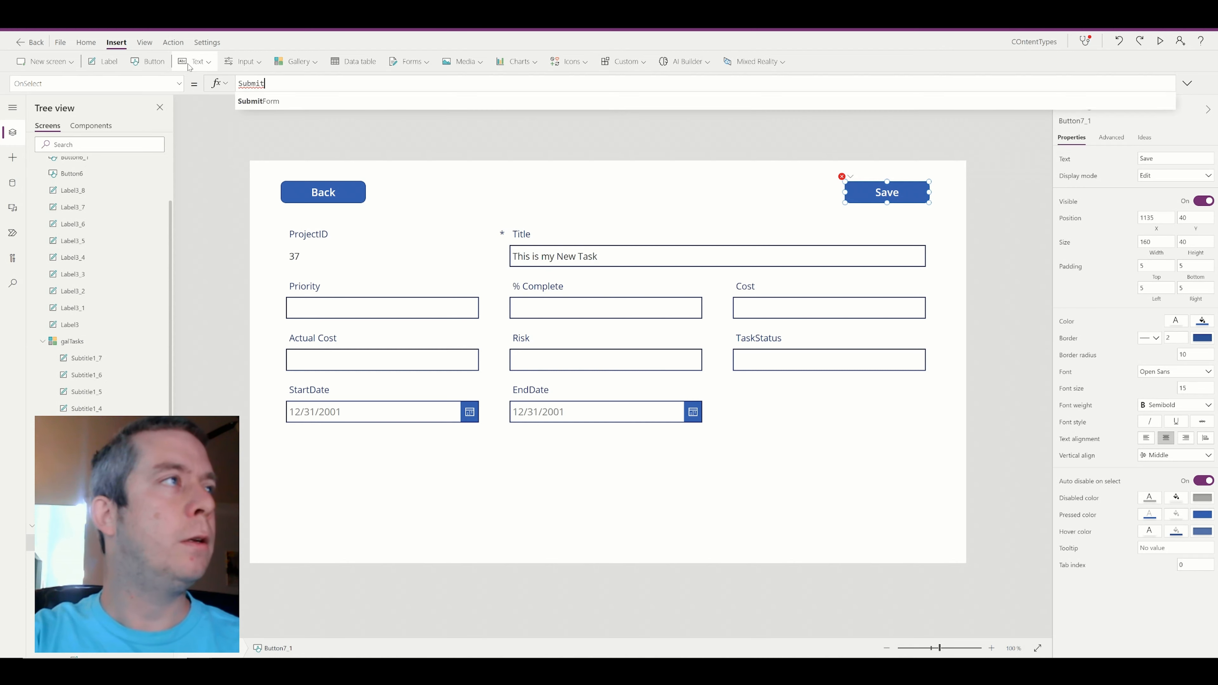
pyautogui.write('Form(Form1)')
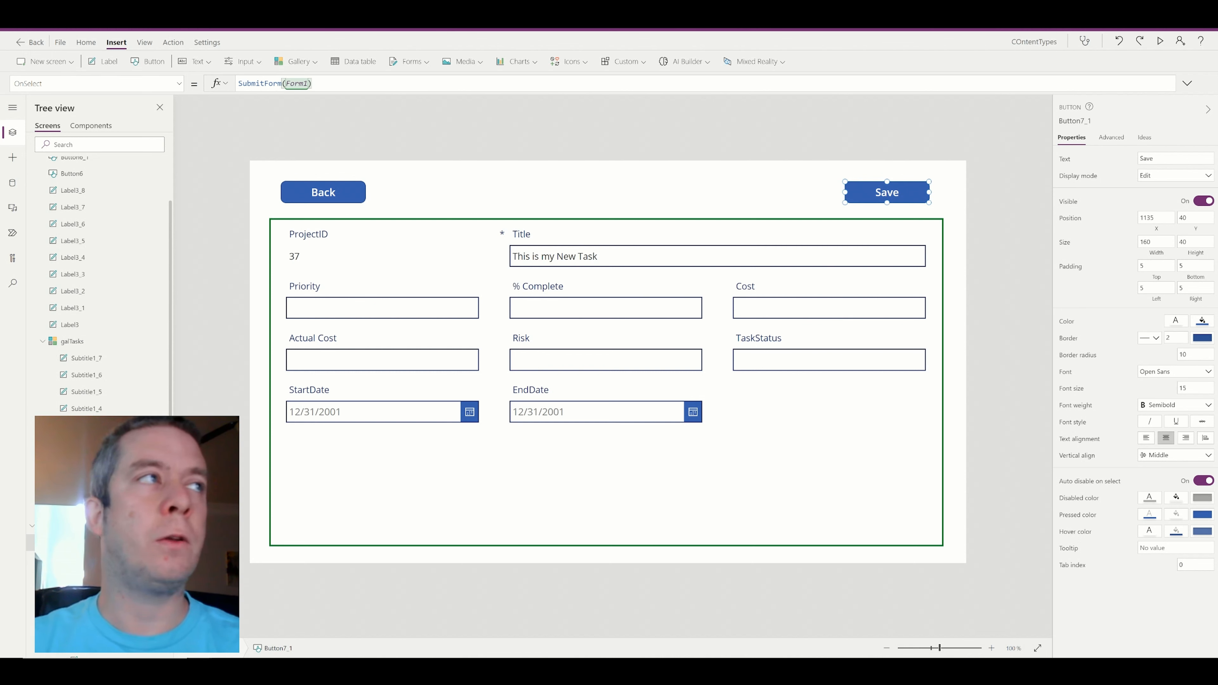
# - Set the OnSuccess formula of Form1 to Navigate(TASKLIST,Fade)
pyautogui.click(885, 489)
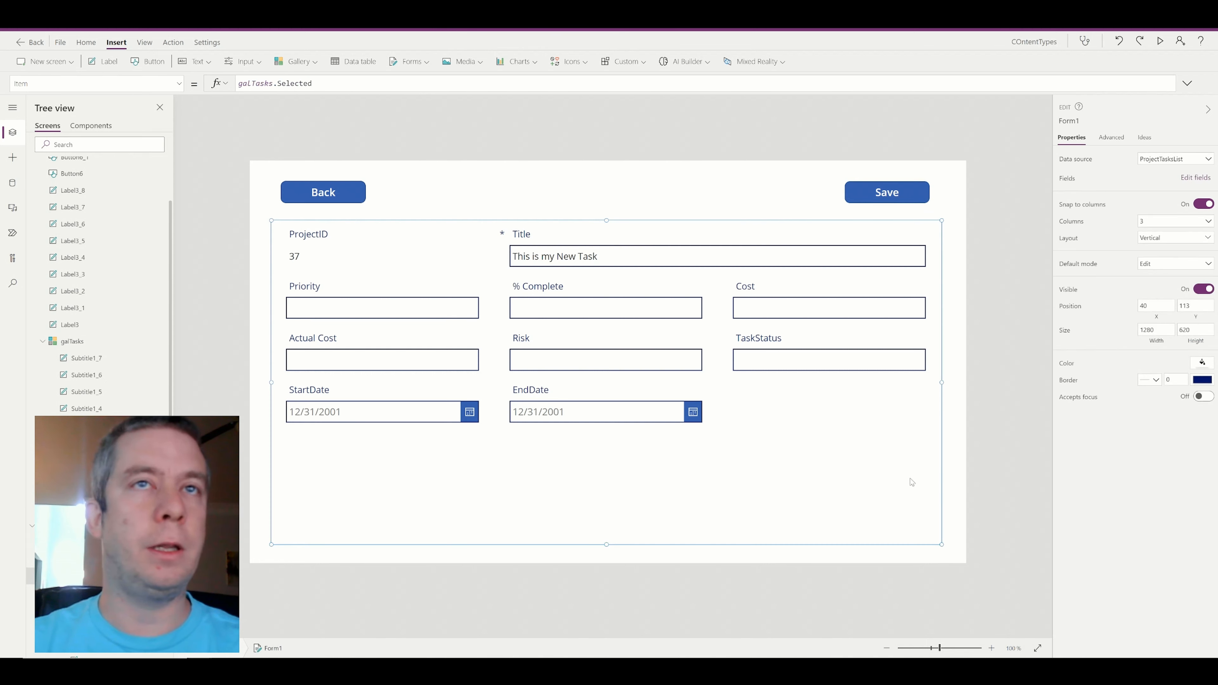
pyautogui.click(1107, 138)
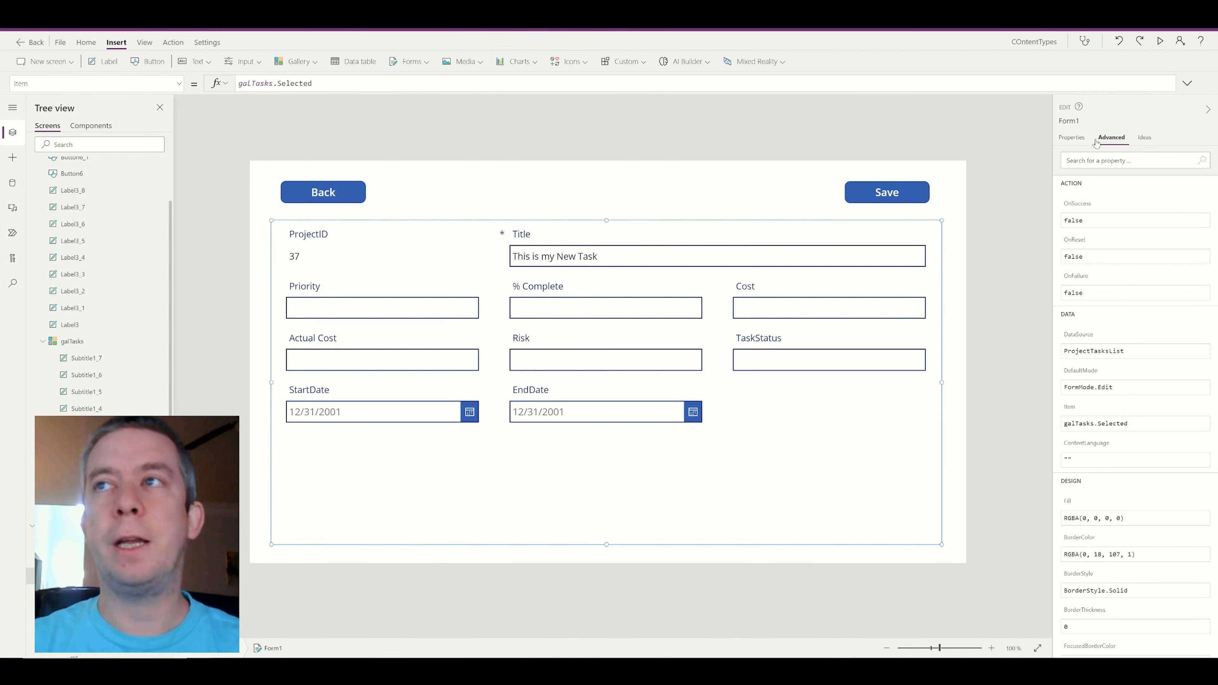
pyautogui.doubleClick(1077, 222)
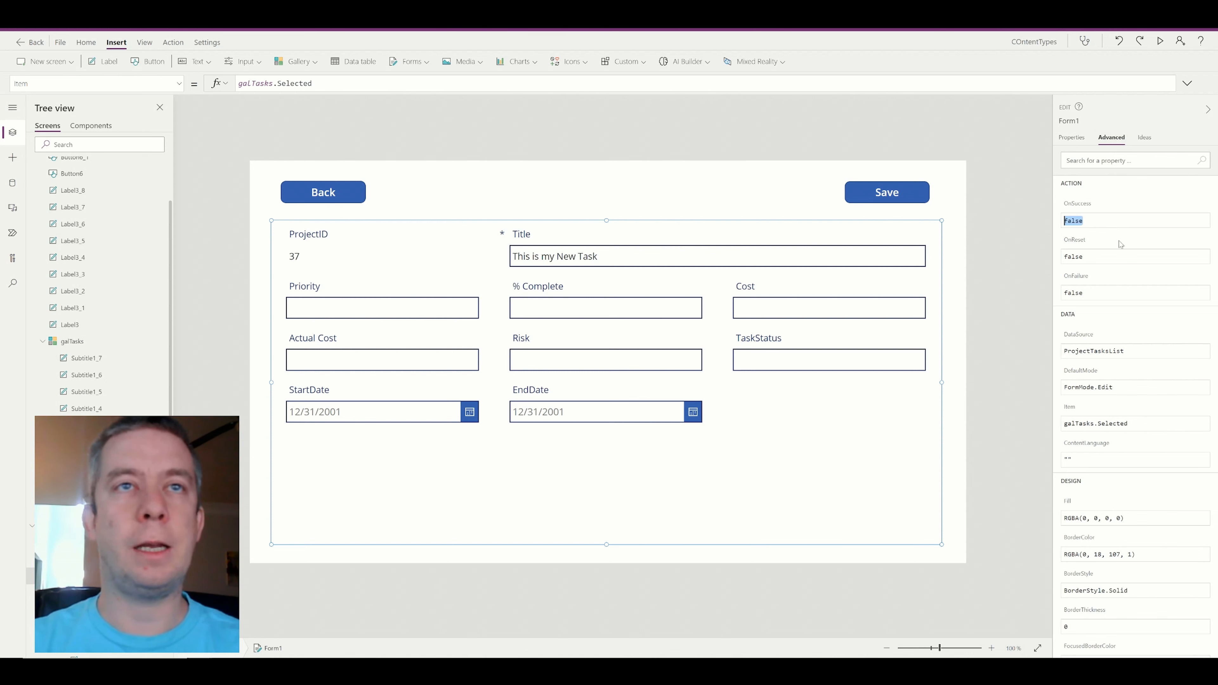
pyautogui.write('Navigate')
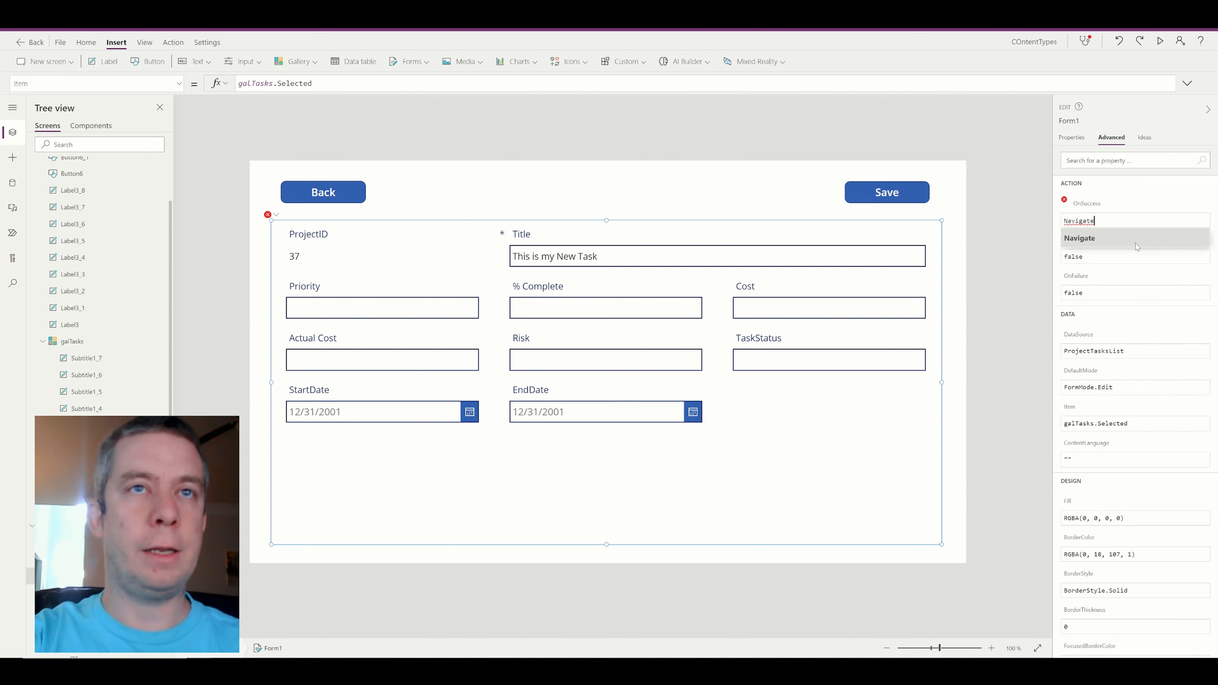
pyautogui.click(1136, 245)
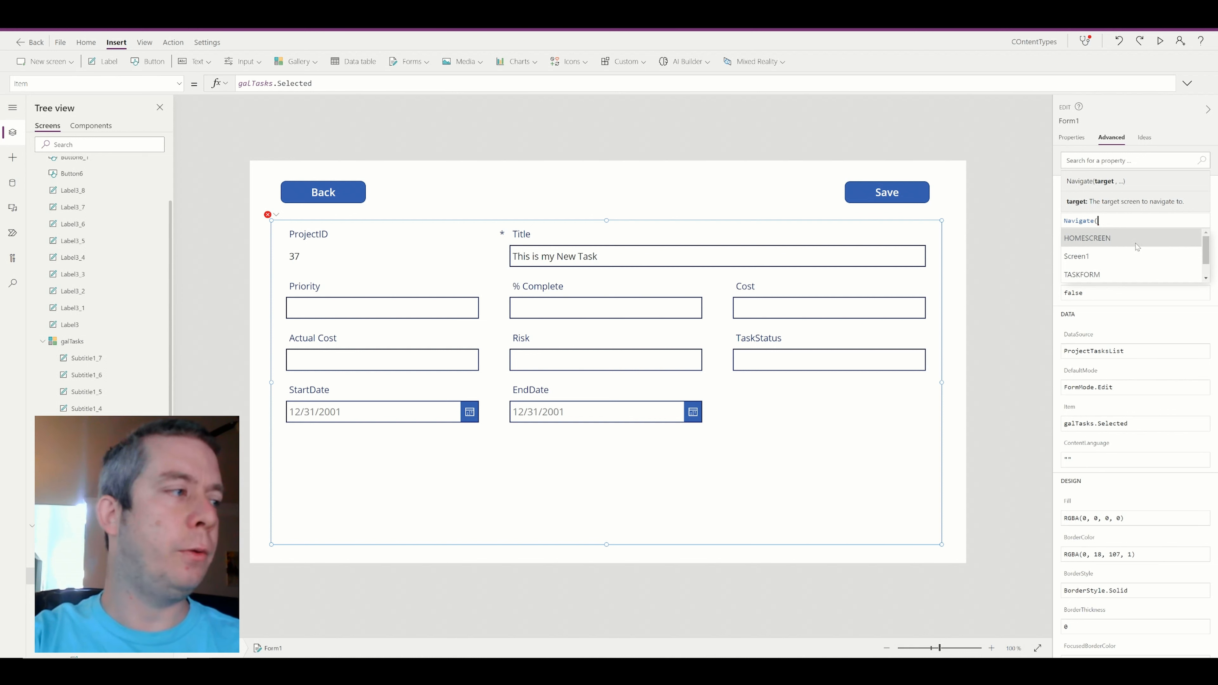
pyautogui.write('Task')
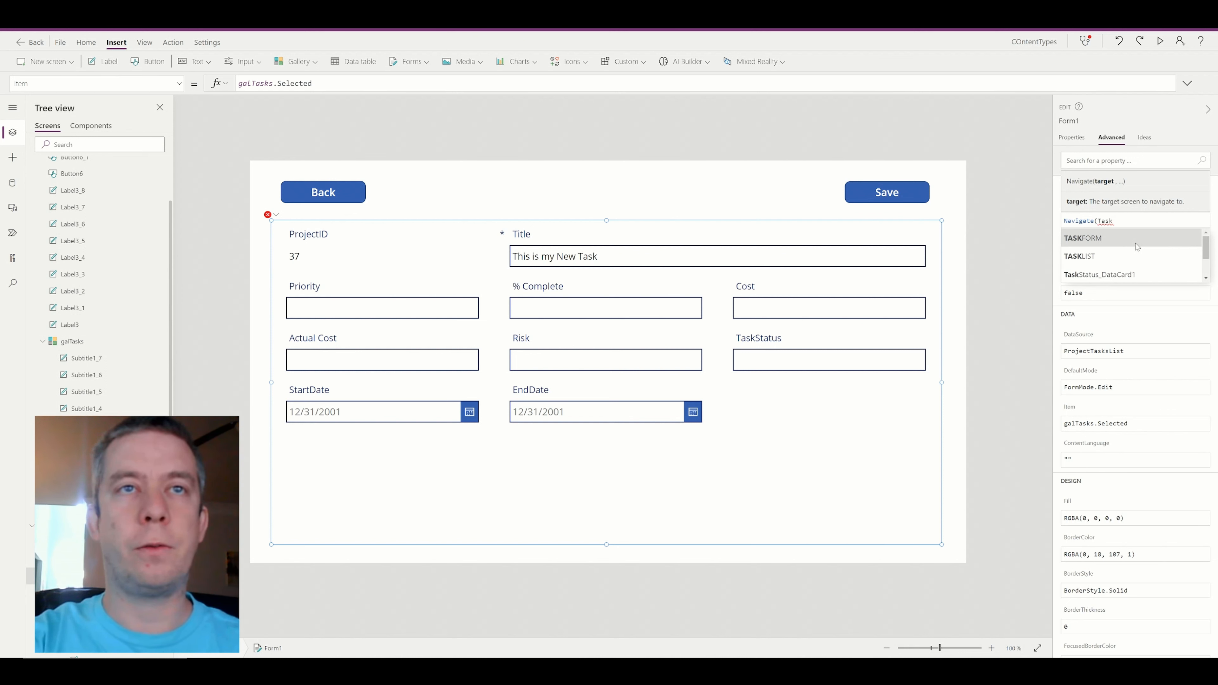
pyautogui.click(1104, 259)
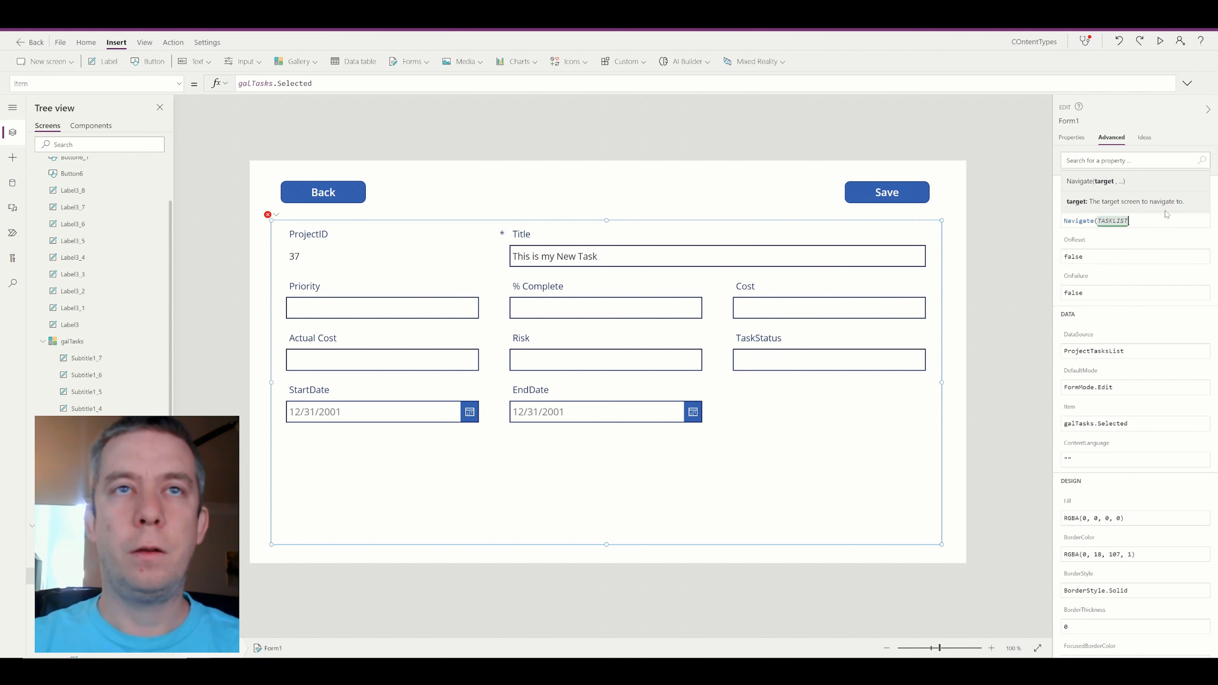
pyautogui.write(',Fade)')
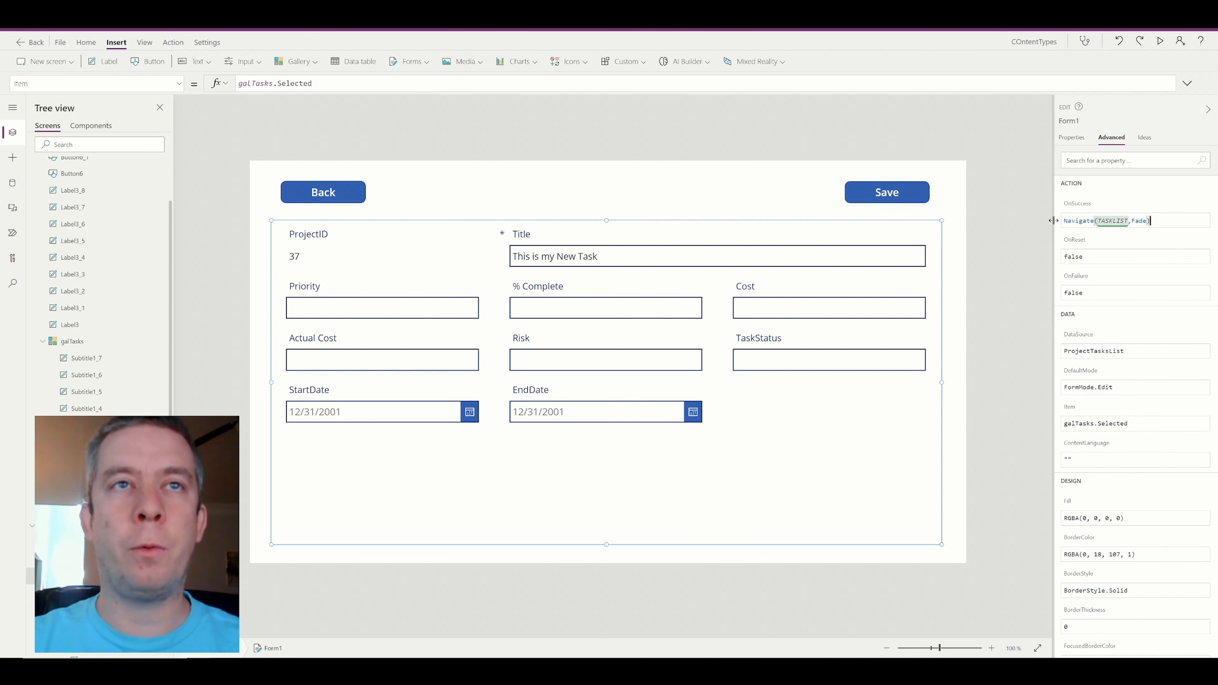
# - Add Notify("Successfully Saved",Success); before the Navigate call in Form1's OnSuccess formula
pyautogui.click(1064, 221)
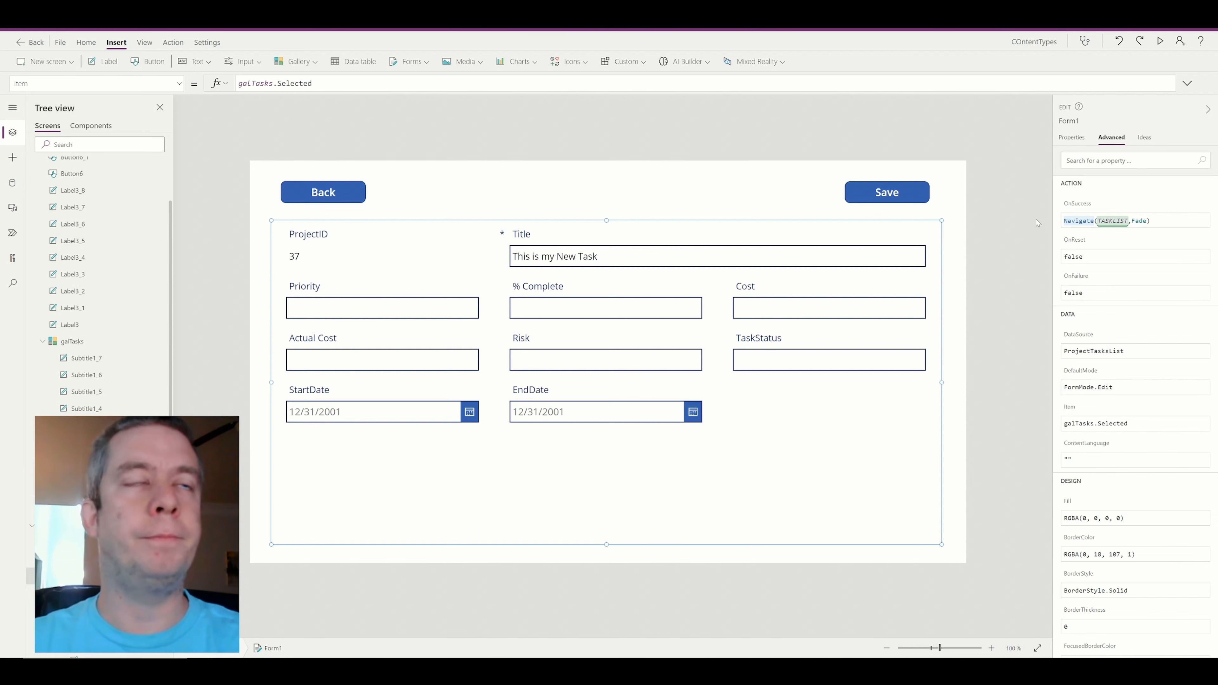
pyautogui.click(1140, 221)
pyautogui.click(179, 84)
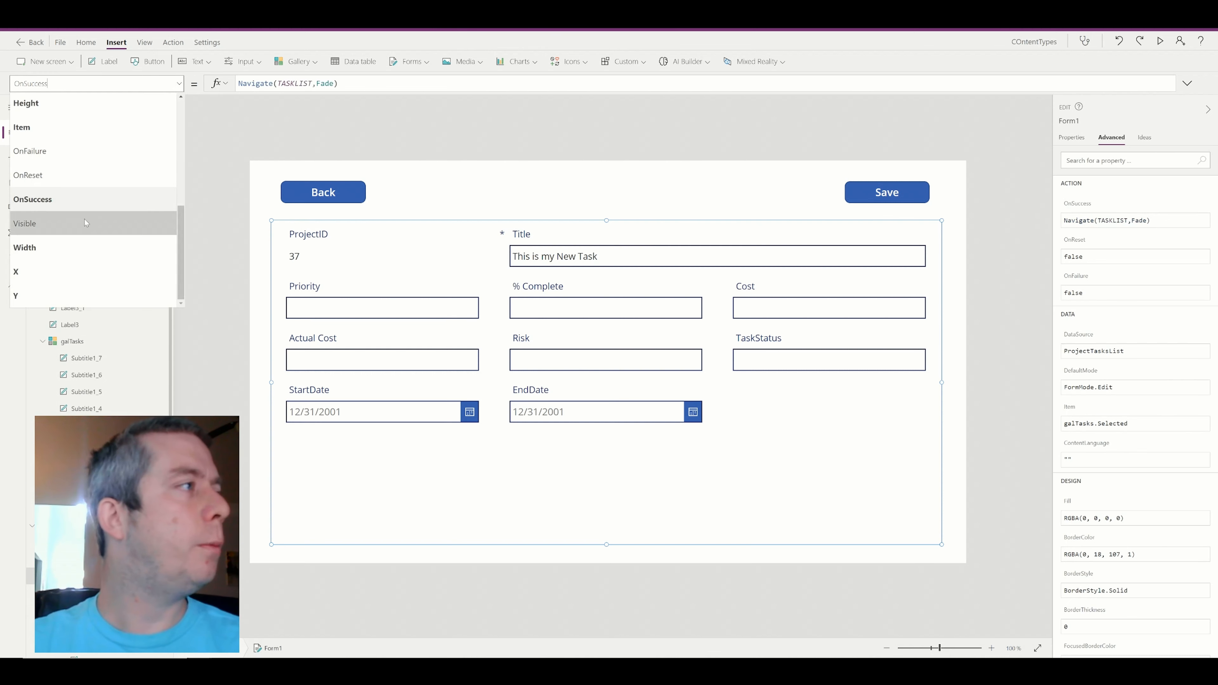
pyautogui.click(72, 200)
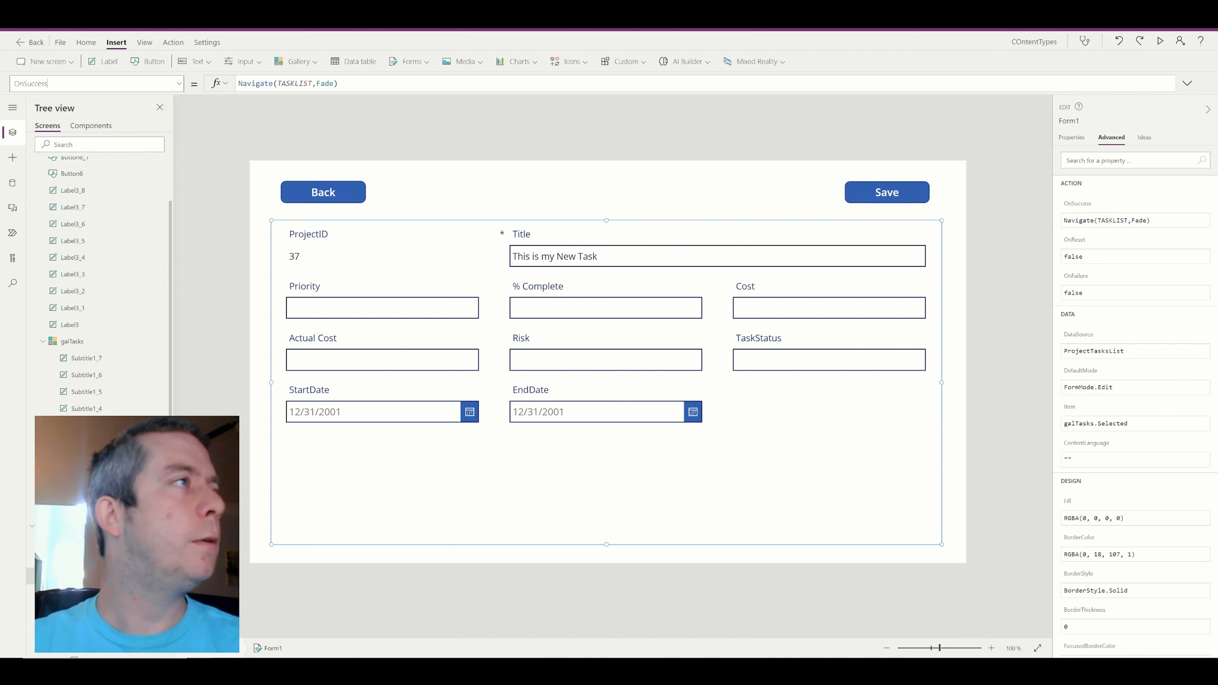
pyautogui.click(338, 84)
pyautogui.click(243, 84)
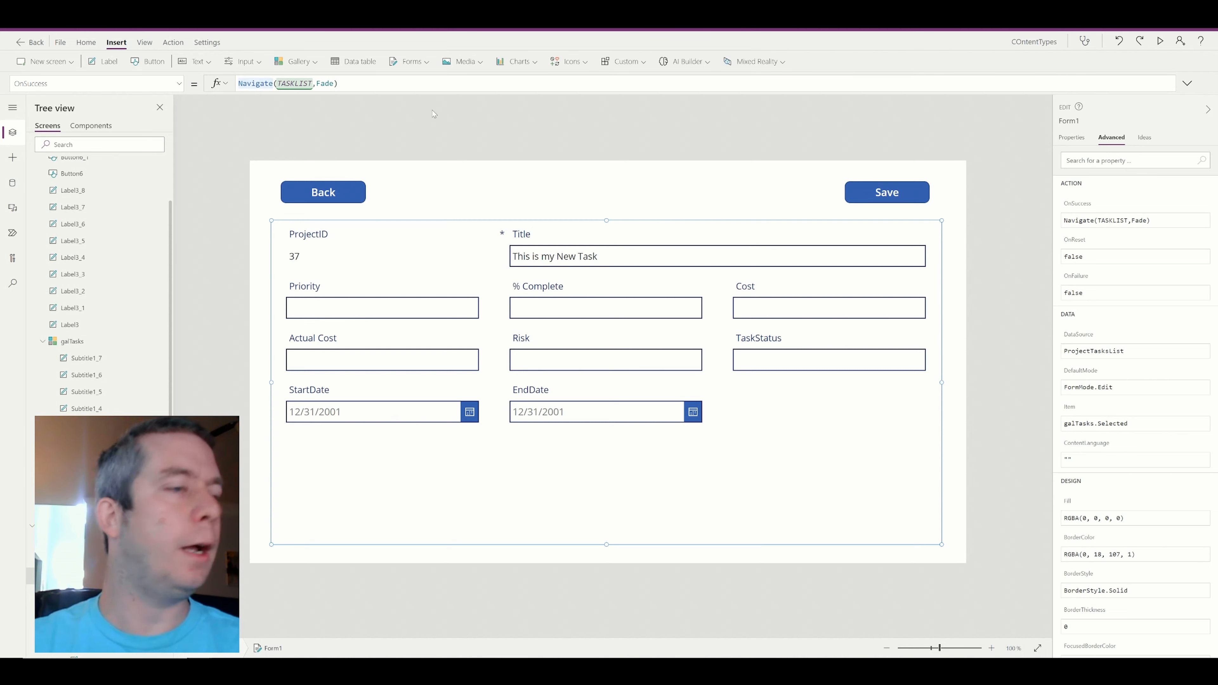
pyautogui.write('Noti')
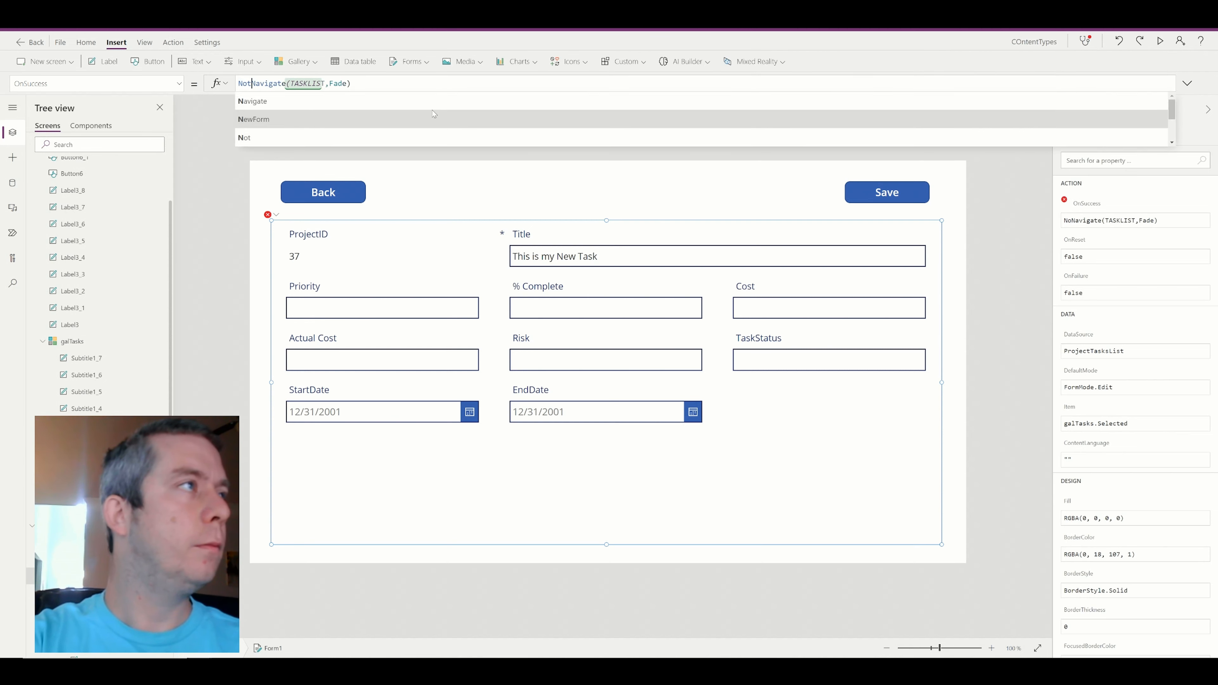
pyautogui.click(433, 115)
pyautogui.write('(')
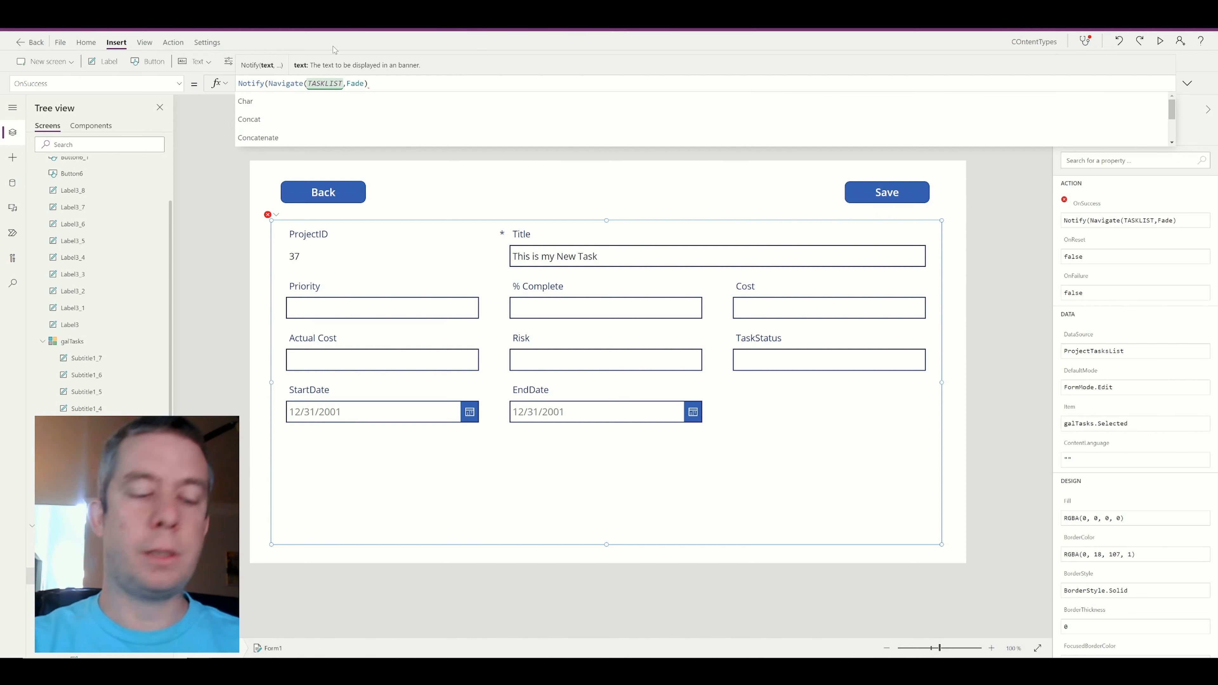
pyautogui.write('"Success')
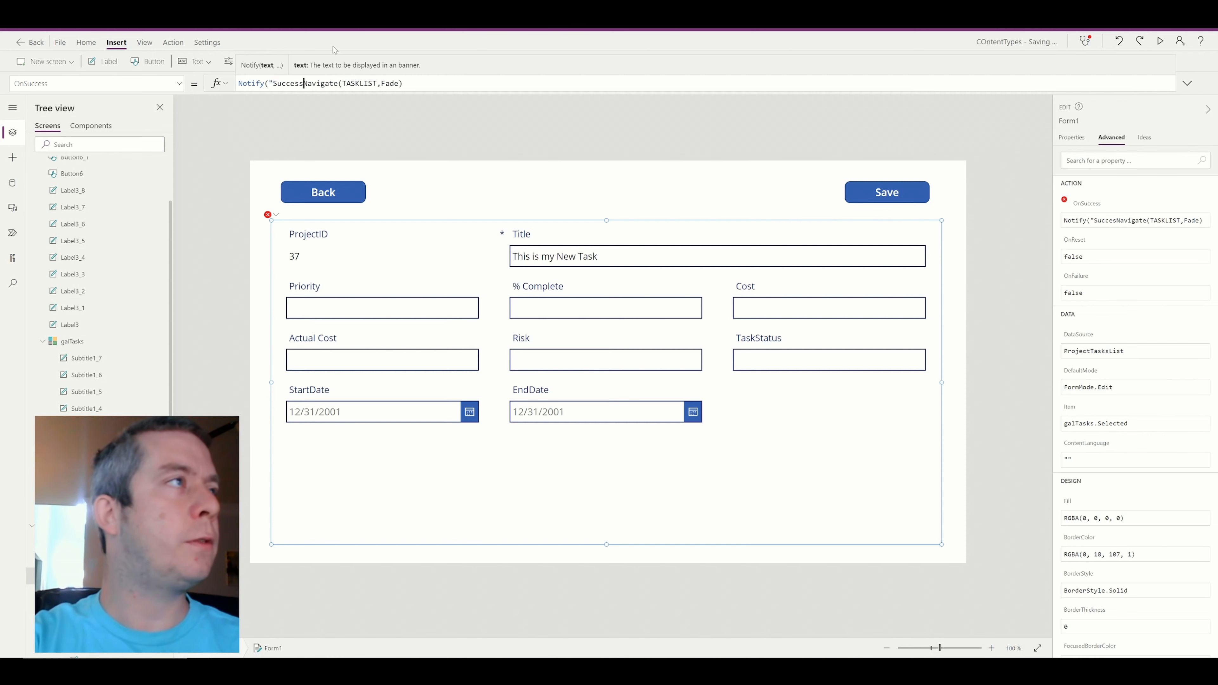
pyautogui.write('fully ')
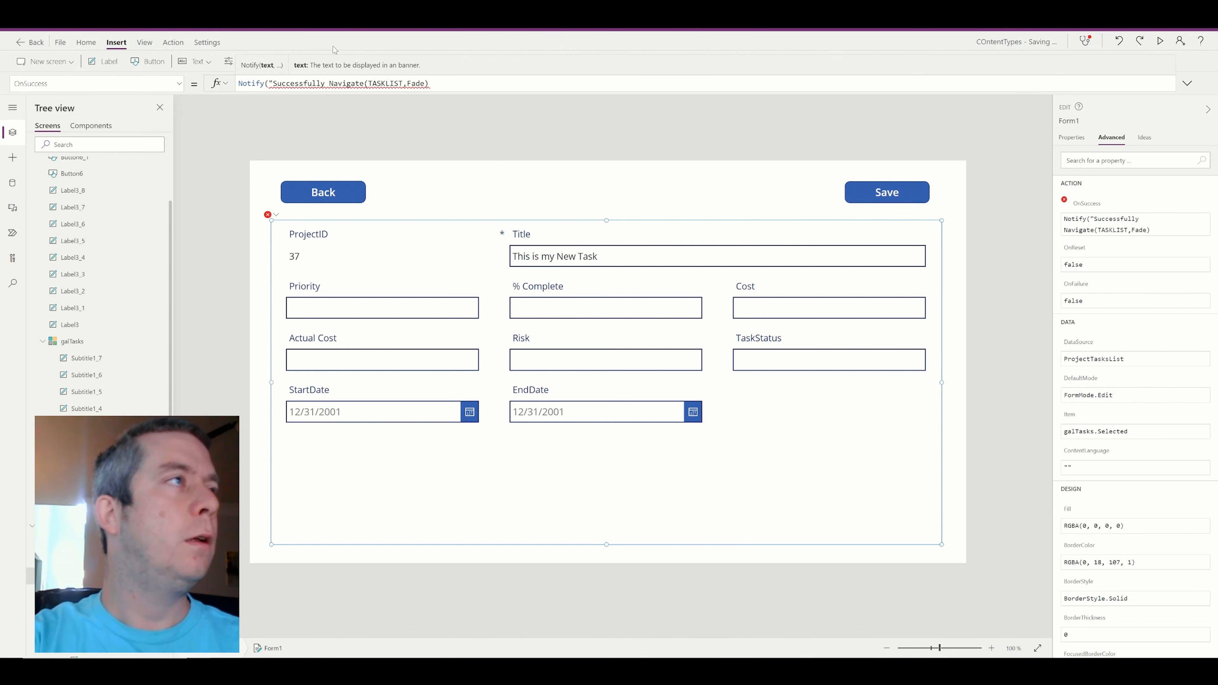
pyautogui.write('Saved",')
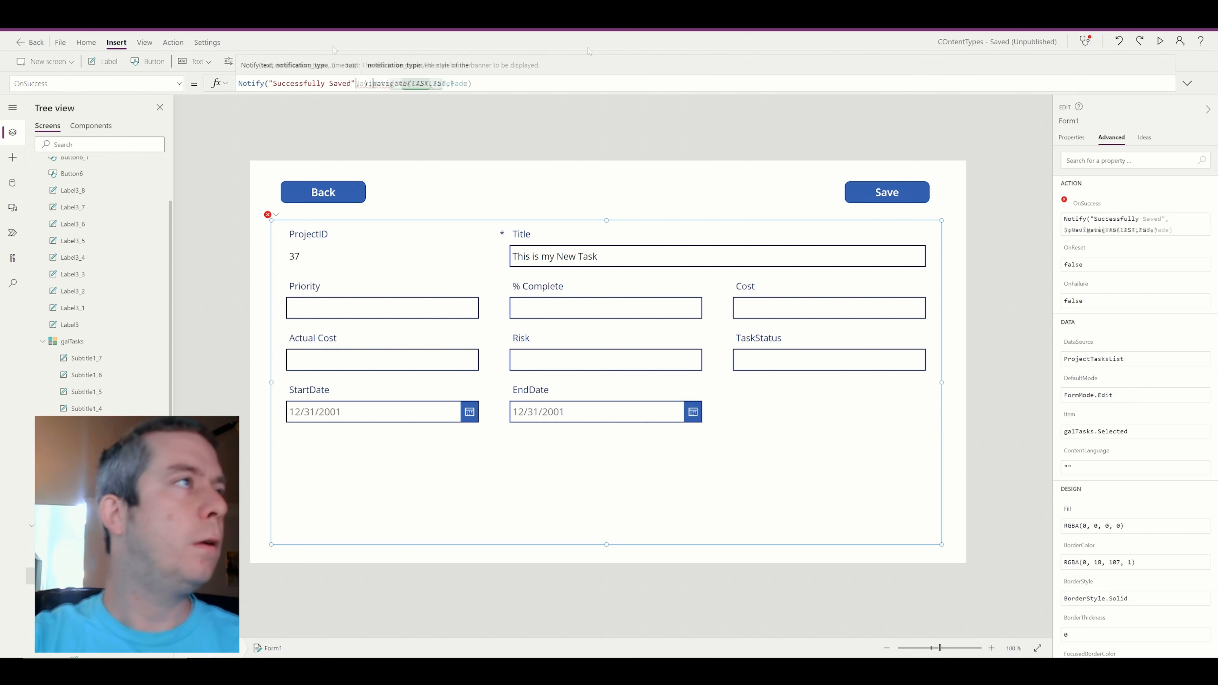
pyautogui.write('Succes')
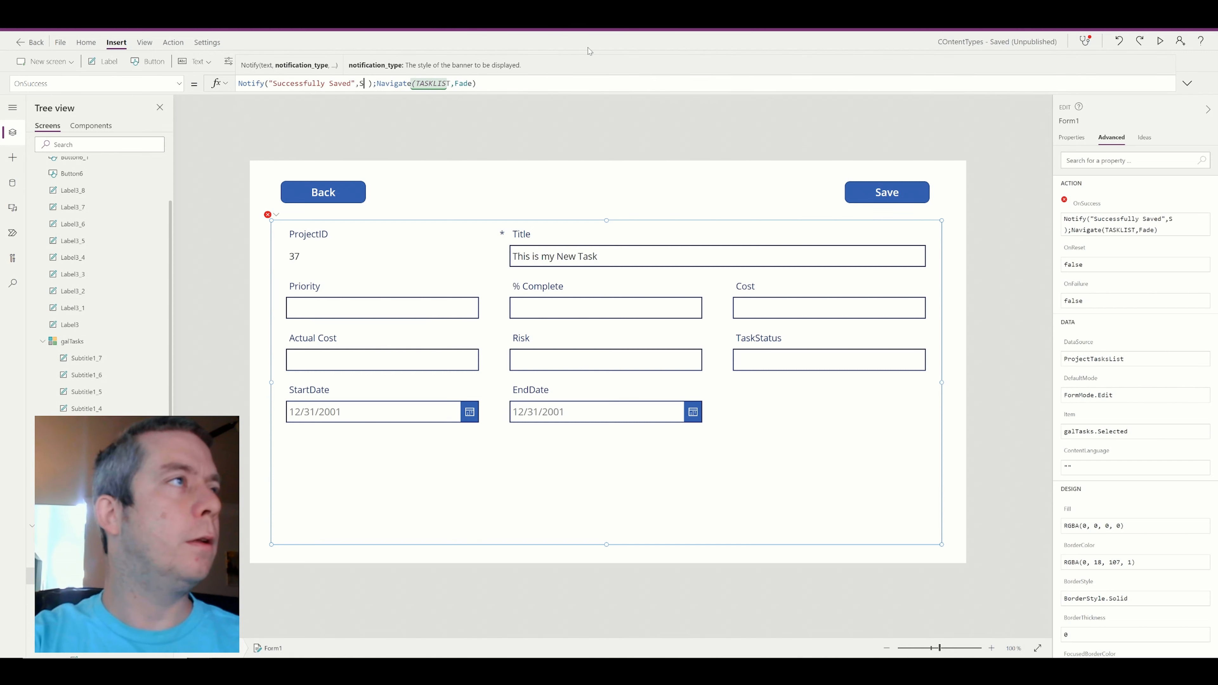
pyautogui.write('s')
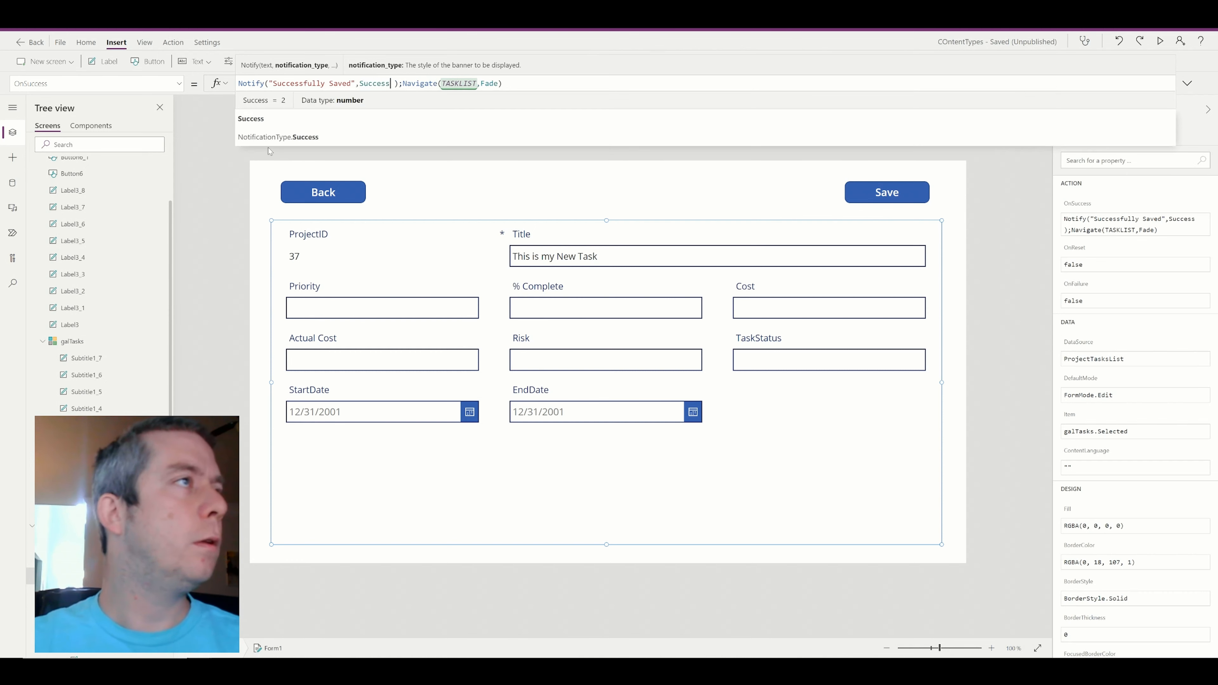
pyautogui.press('BackSpace')
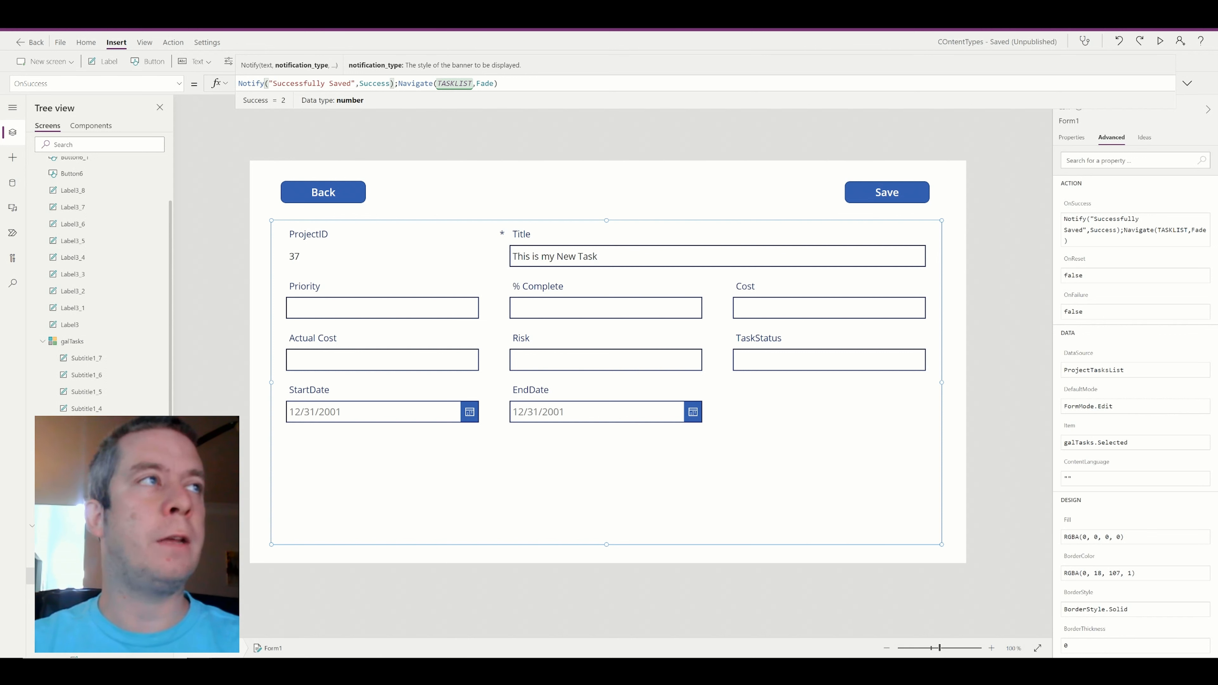
# - Preview the task form and save the new task, then dismiss the notification banner and close the preview
pyautogui.click(1160, 40)
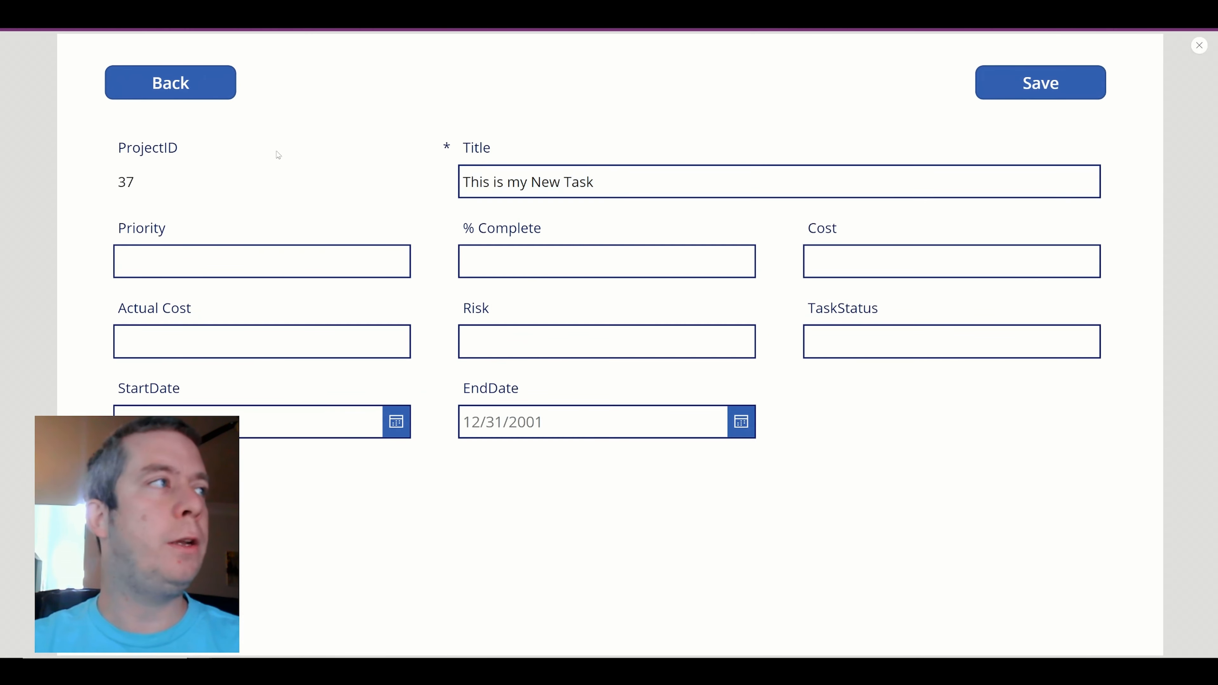
pyautogui.click(990, 90)
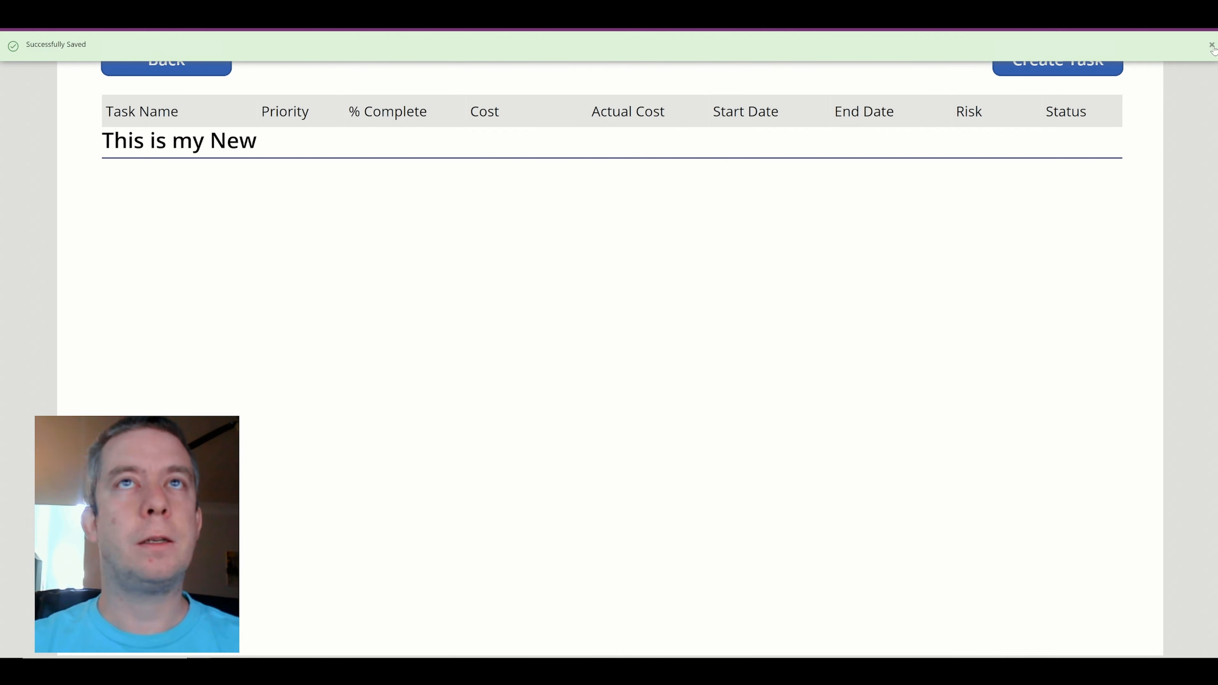
pyautogui.click(1200, 47)
pyautogui.click(1200, 48)
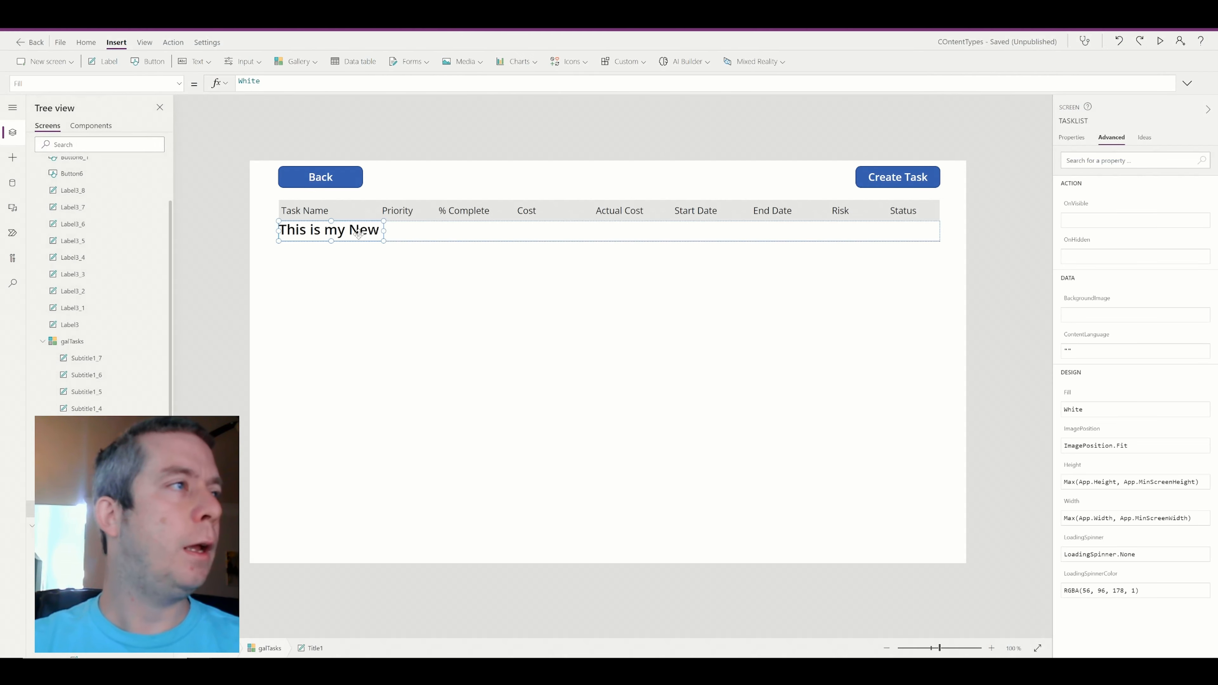
pyautogui.click(1074, 141)
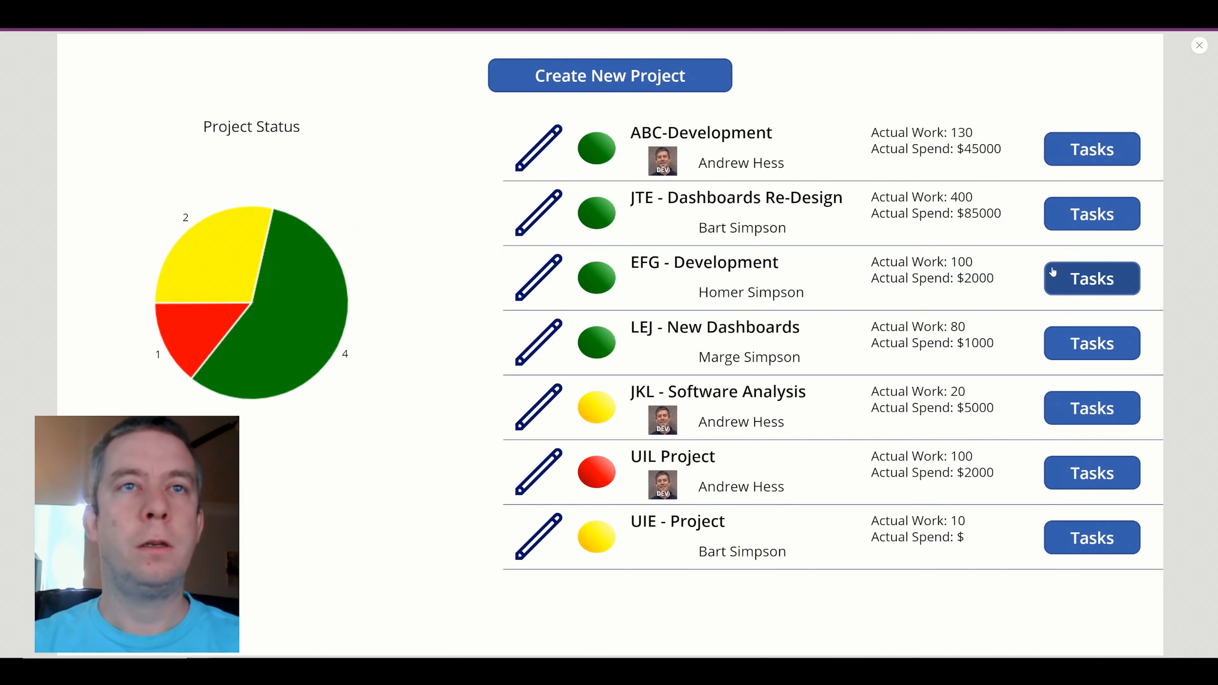
# - Open the tasks of the EFG - Development project and start a new task titled "EFG First Task"
pyautogui.click(1052, 273)
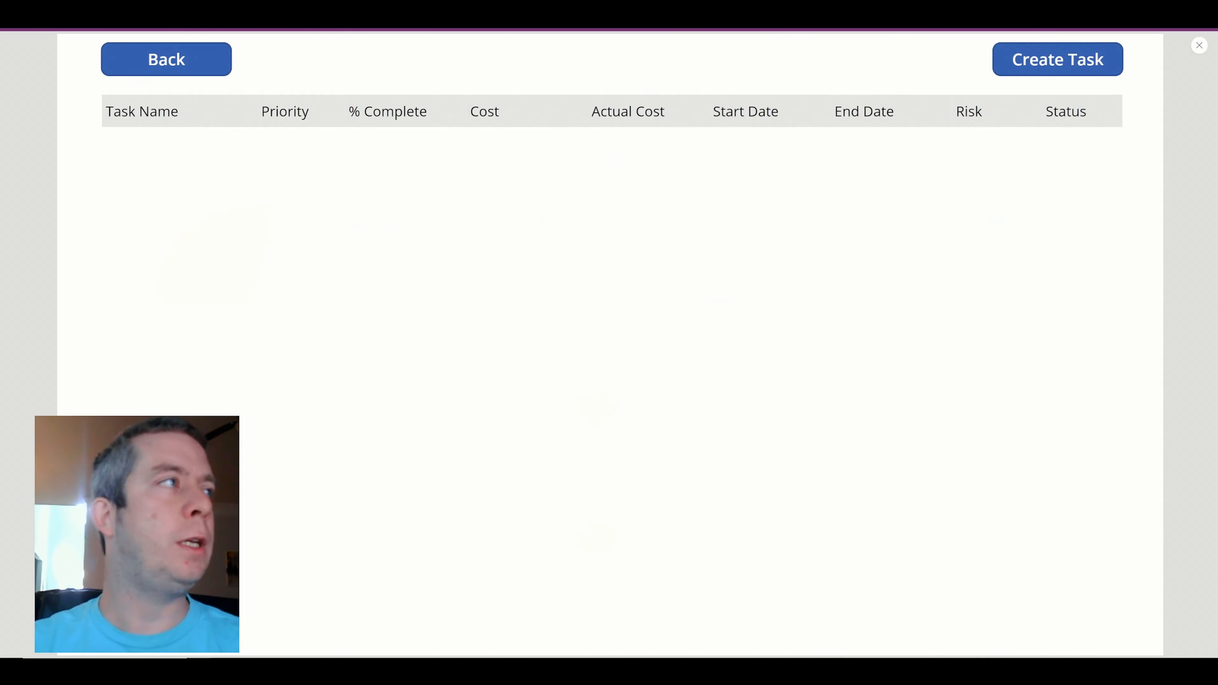
pyautogui.click(1032, 66)
pyautogui.click(475, 183)
pyautogui.write('EF')
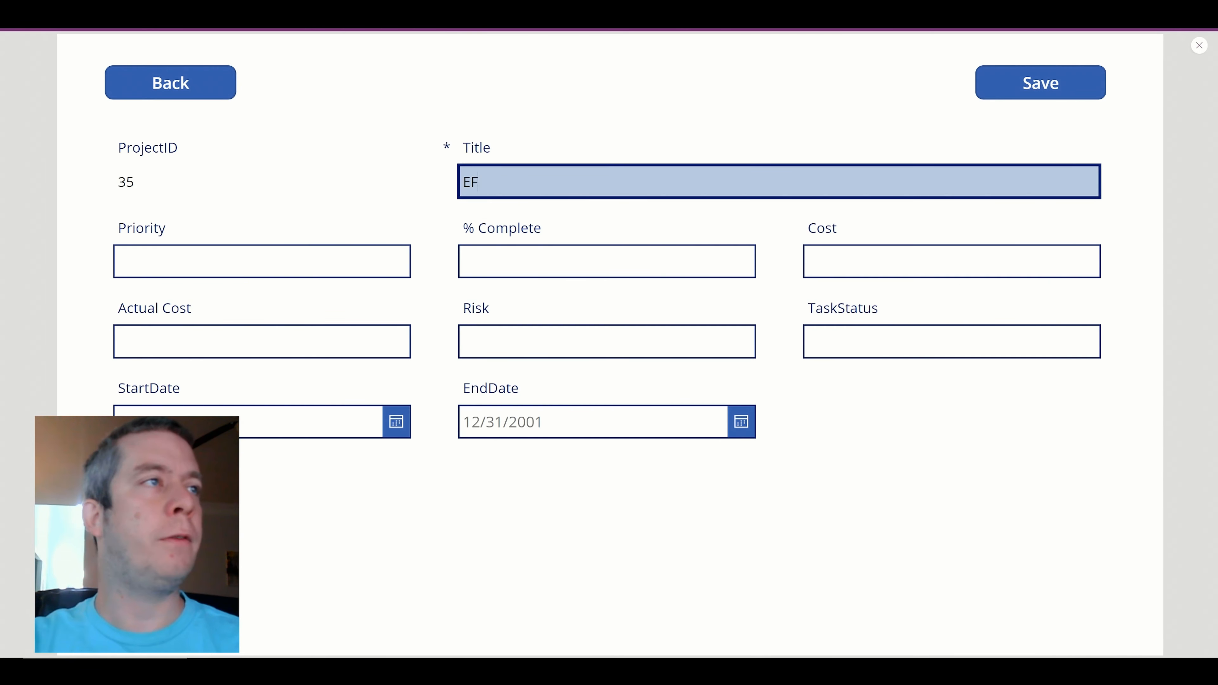
pyautogui.write('G First Task')
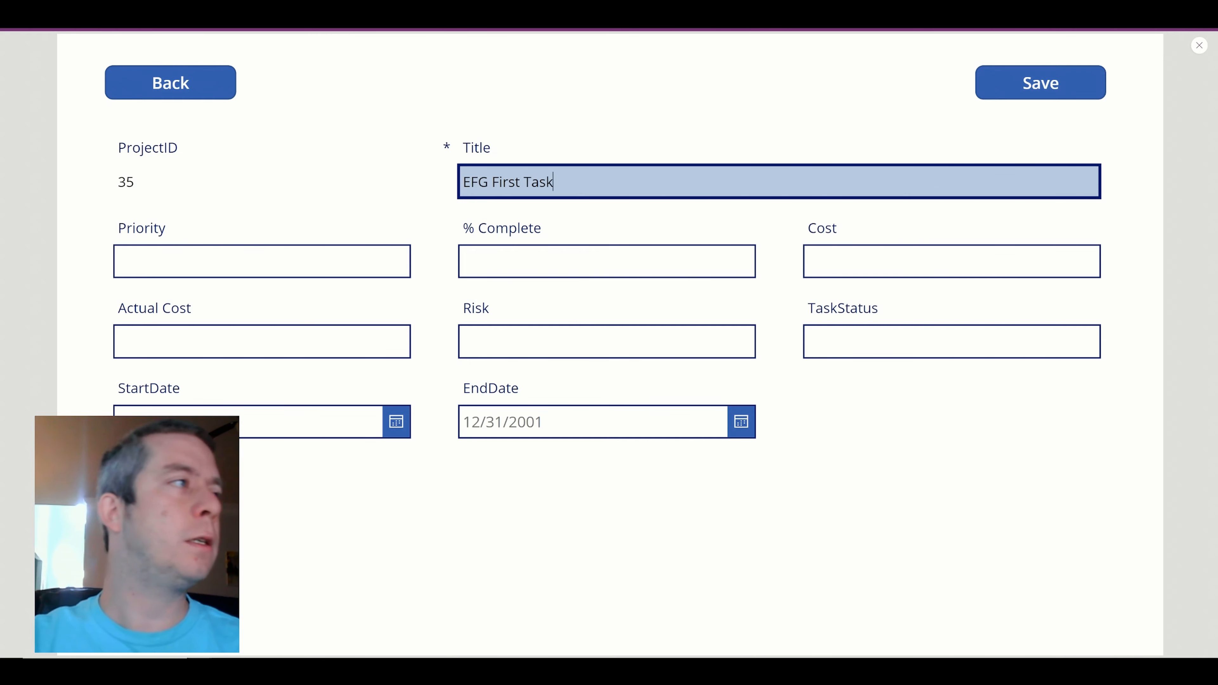
# - Set the new task's Priority to High, % Complete to 0 and Cost to 20000
pyautogui.press('Tab')
pyautogui.write('High')
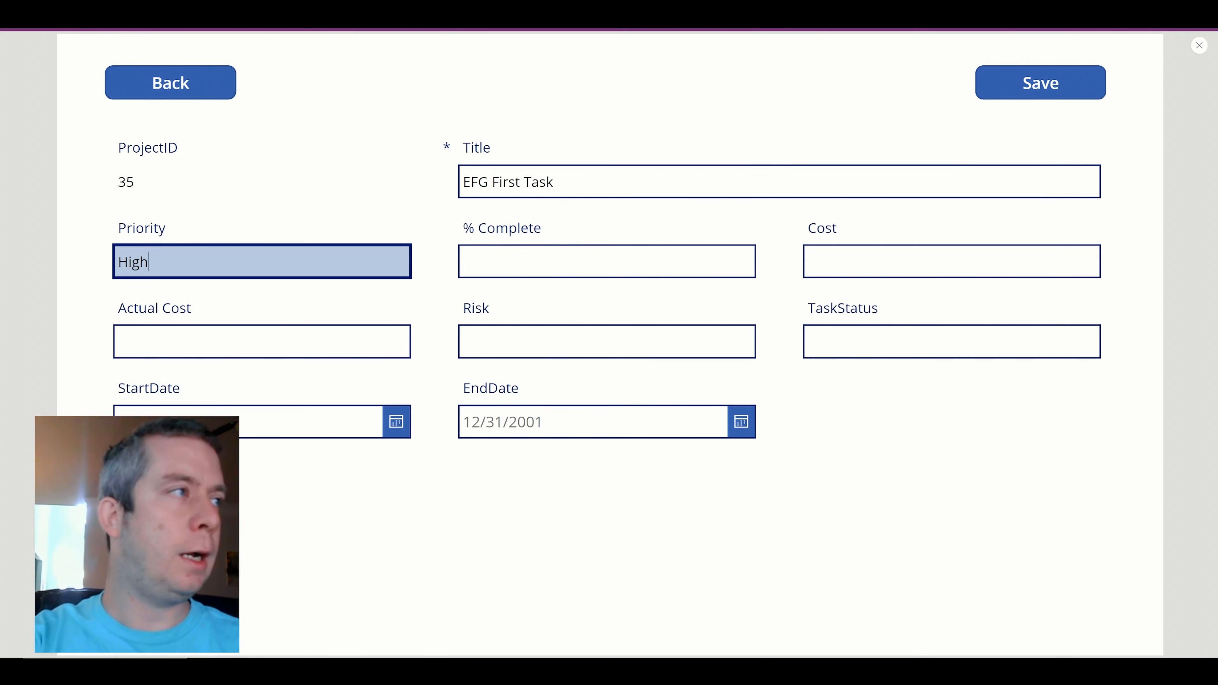
pyautogui.press('Tab')
pyautogui.write('0')
pyautogui.press('Tab')
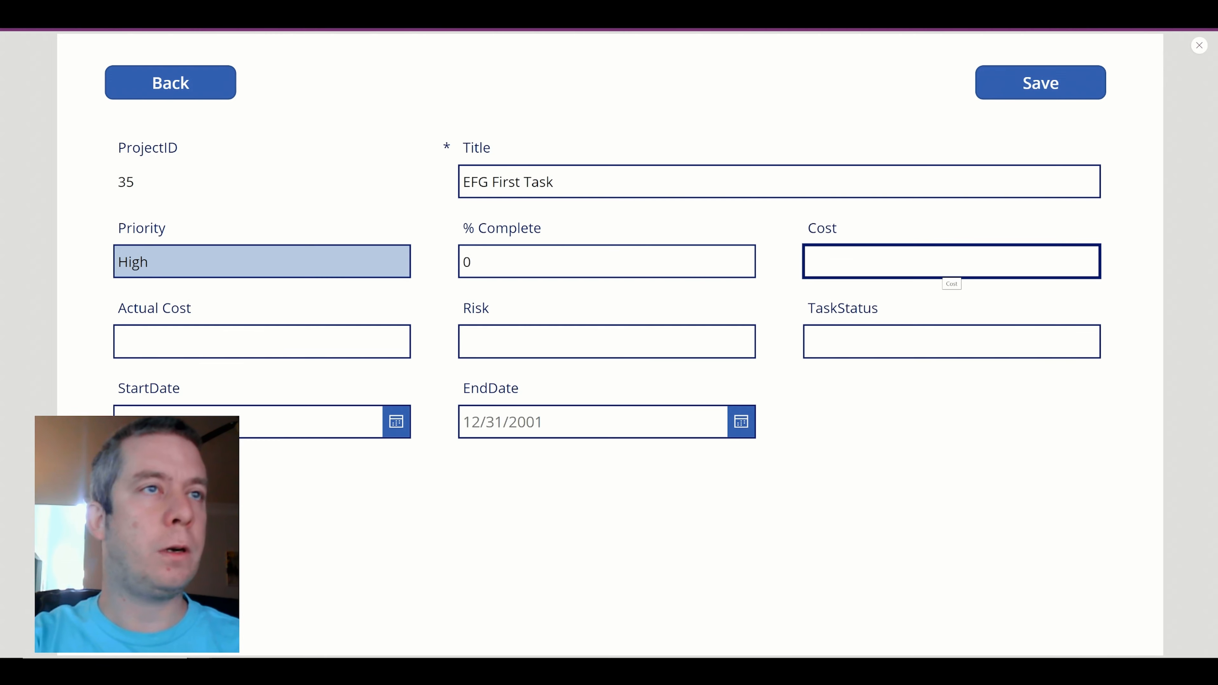
pyautogui.write('20000')
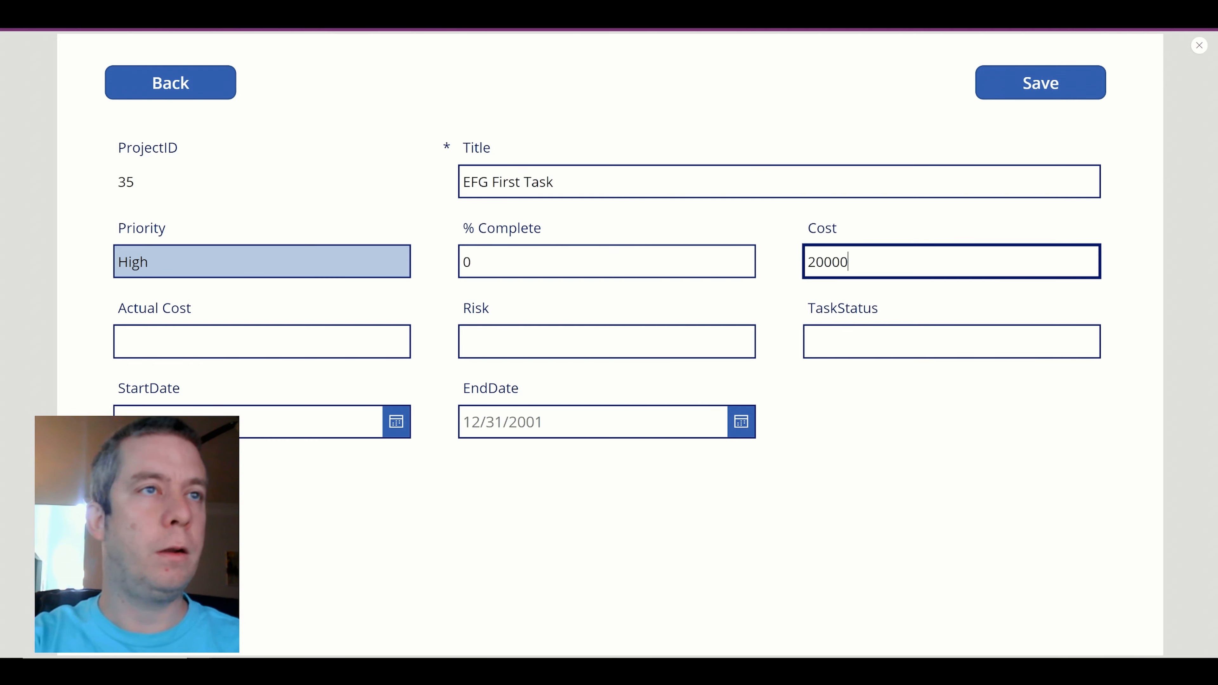
pyautogui.press('Tab')
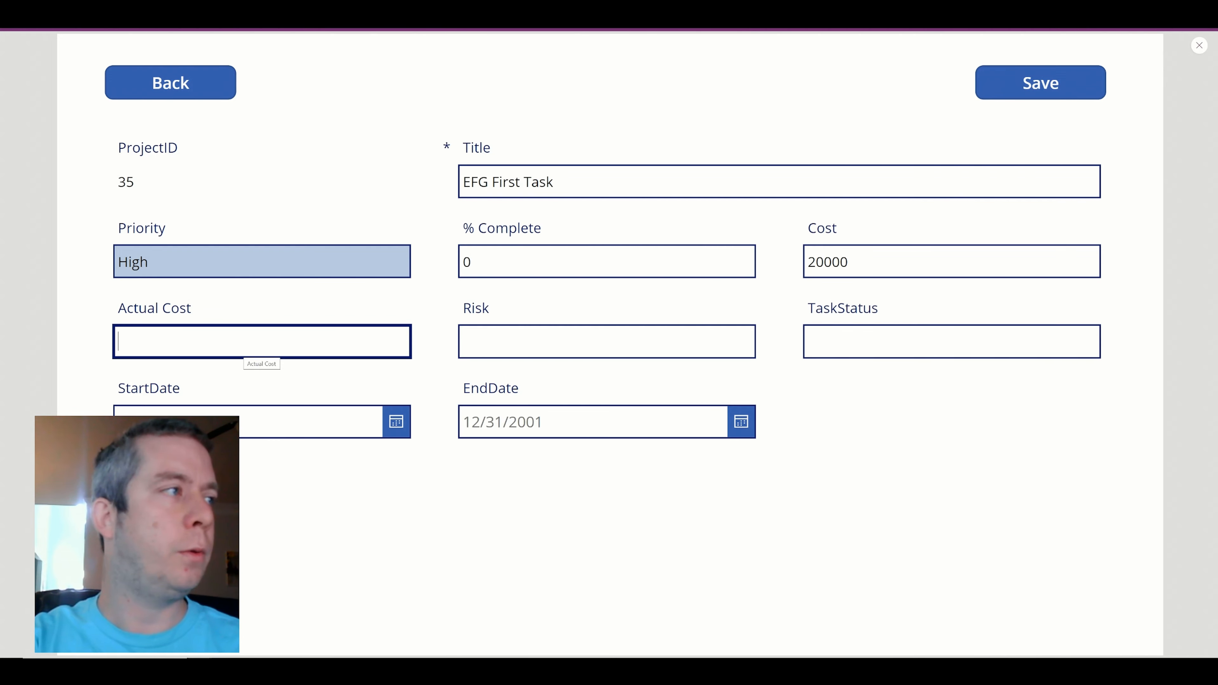
# - Set the new task's Actual Cost to 0, Risk to Low and TaskStatus to Not Complete
pyautogui.write('0')
pyautogui.press('Tab')
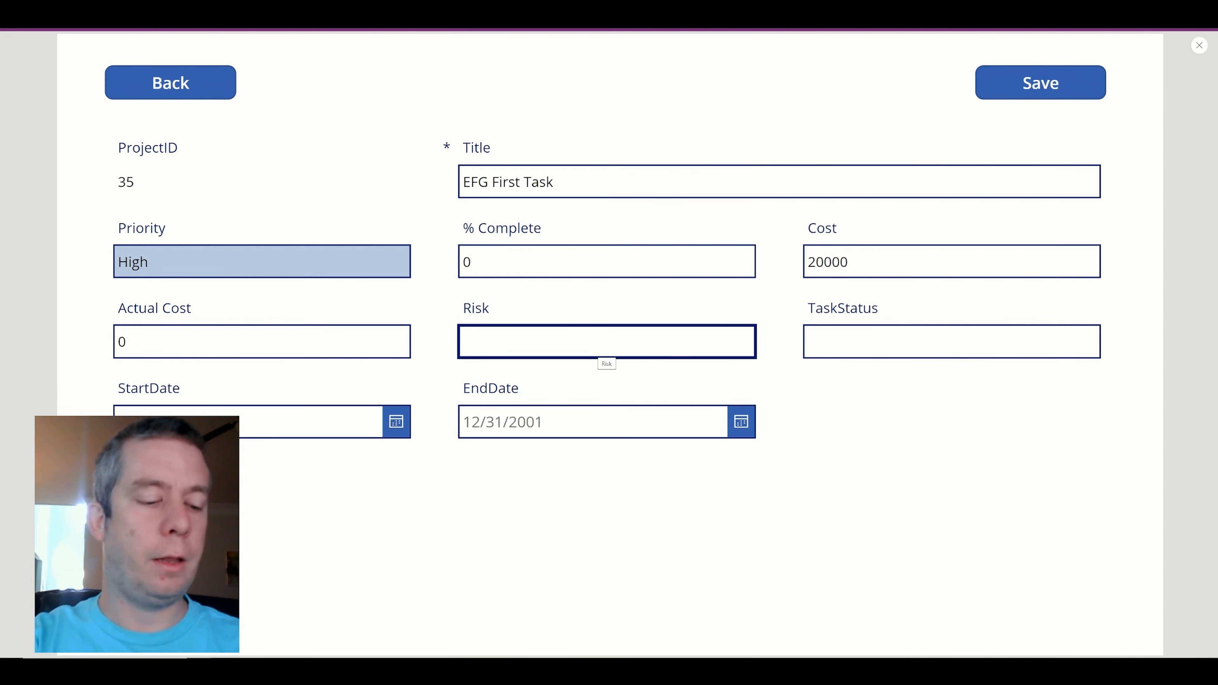
pyautogui.write('Low')
pyautogui.press('Tab')
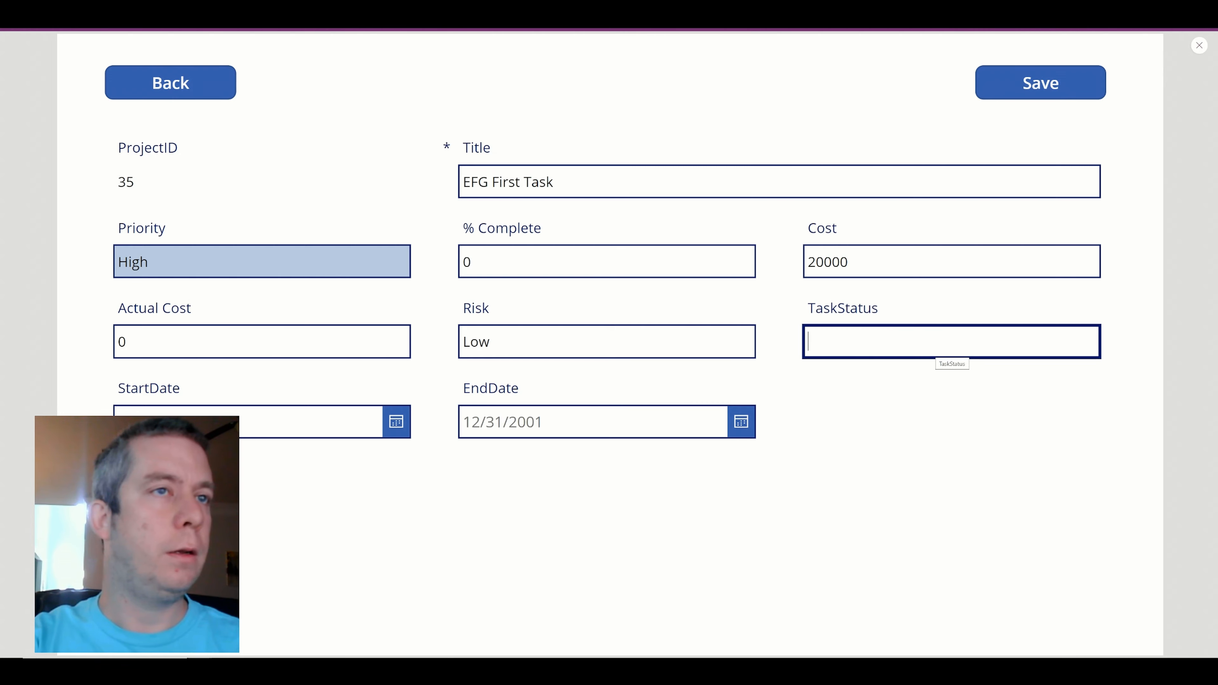
pyautogui.write('Not Complete')
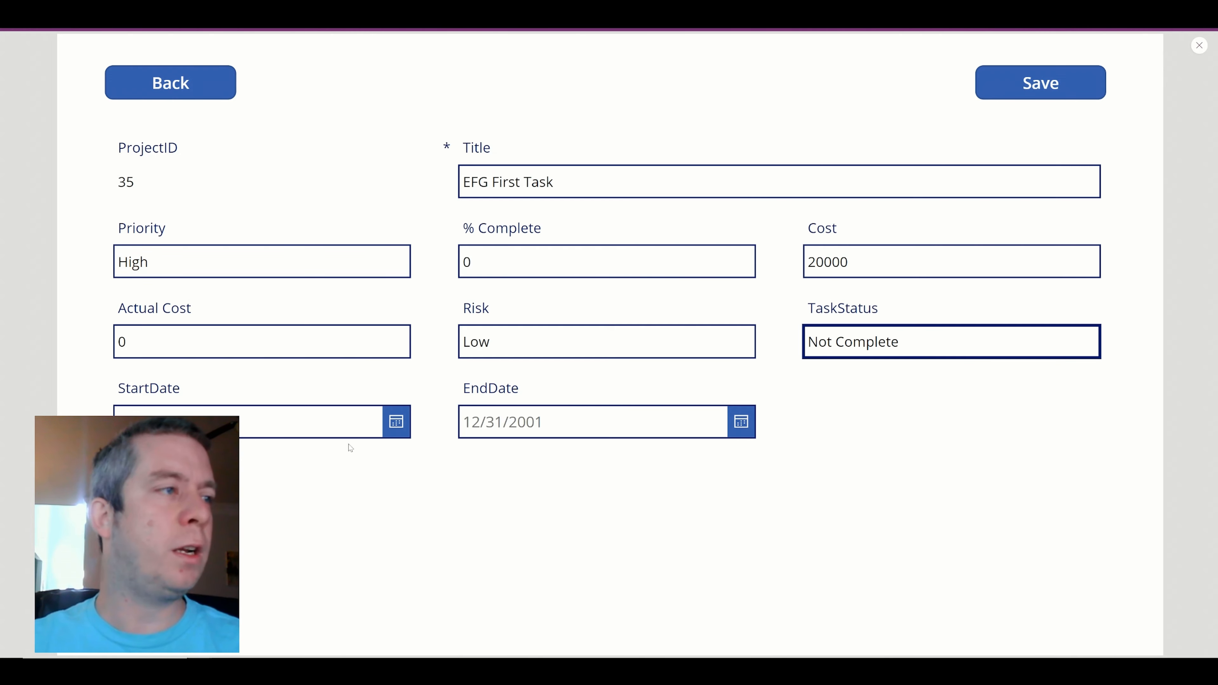
# - Set both the StartDate and the EndDate of the new task to 6/19/2022
pyautogui.click(389, 428)
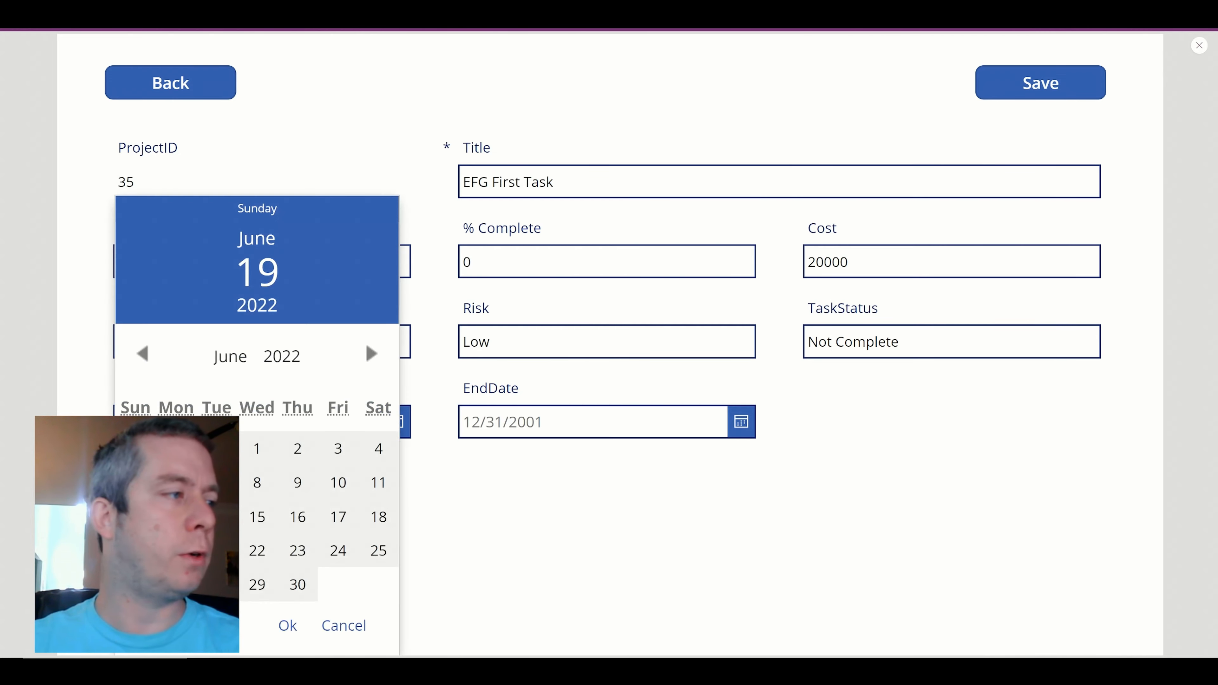
pyautogui.click(287, 625)
pyautogui.click(741, 423)
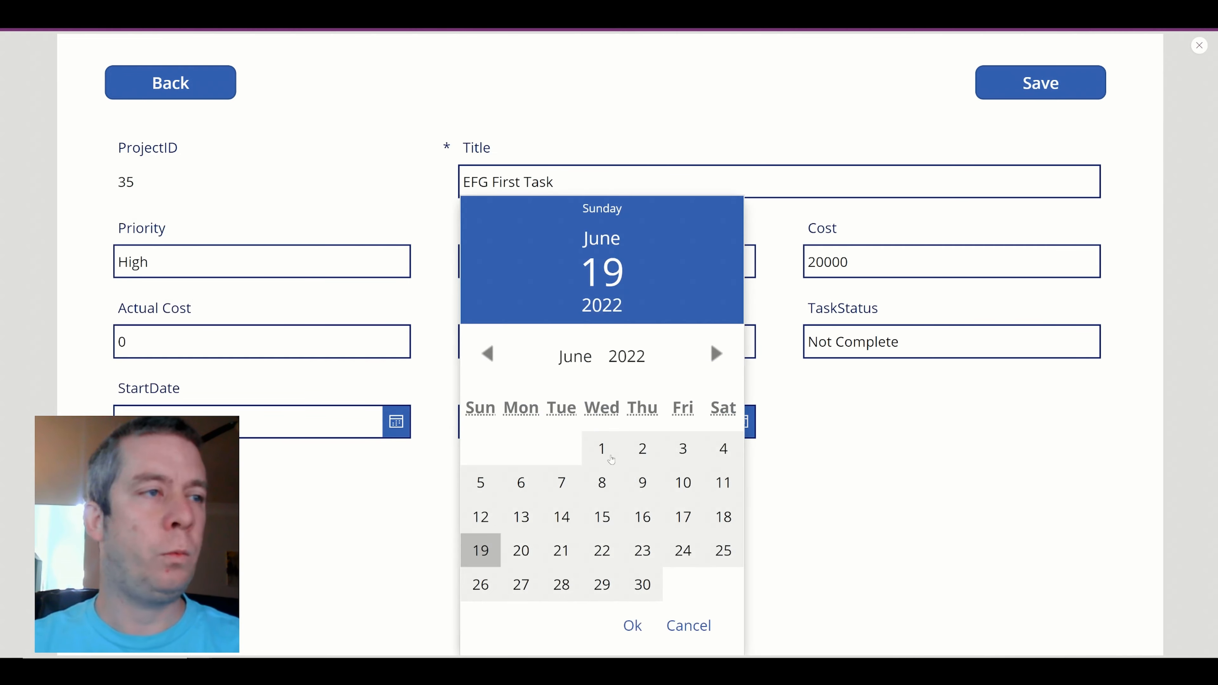
pyautogui.click(479, 548)
pyautogui.click(629, 625)
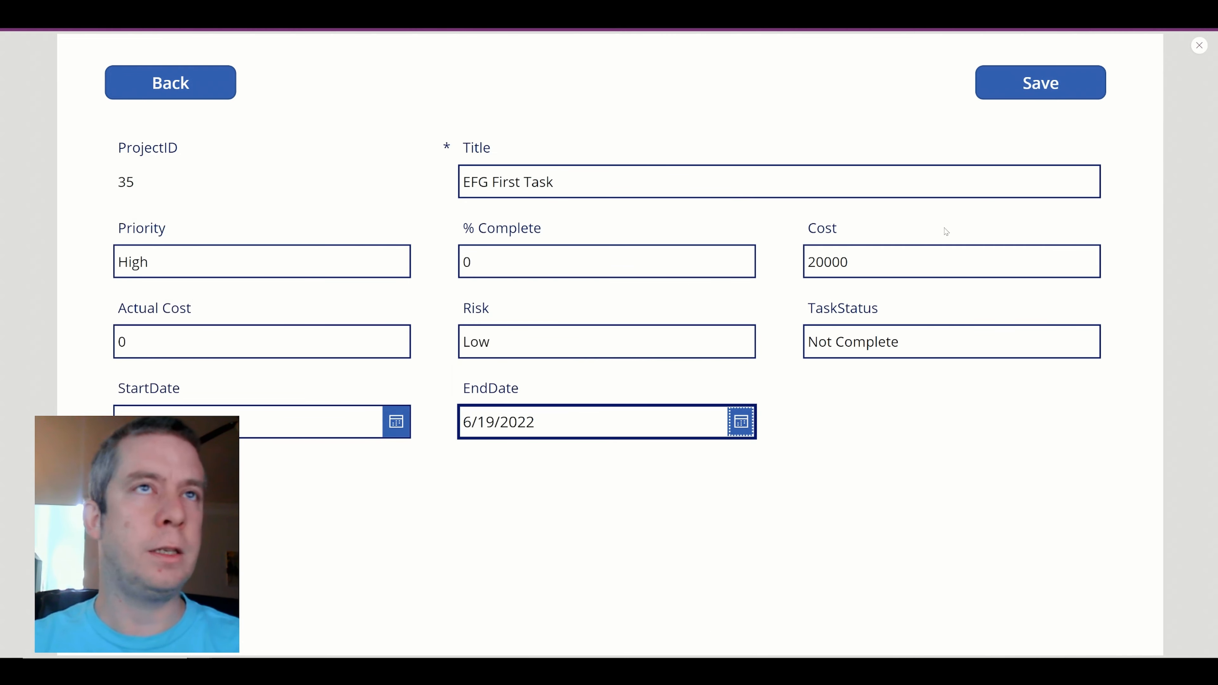
# - Save the new task, dismiss the browser's autofill prompt and the notification banner, and restart the preview of the task list
pyautogui.click(1011, 97)
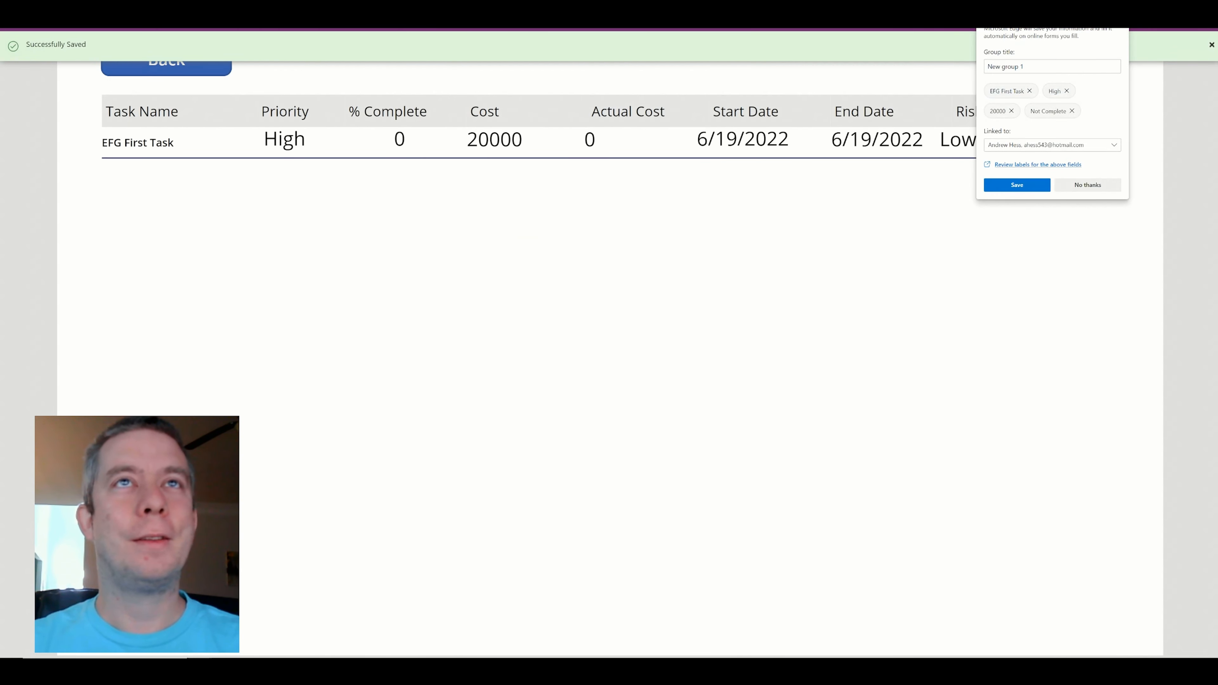
pyautogui.click(1118, 15)
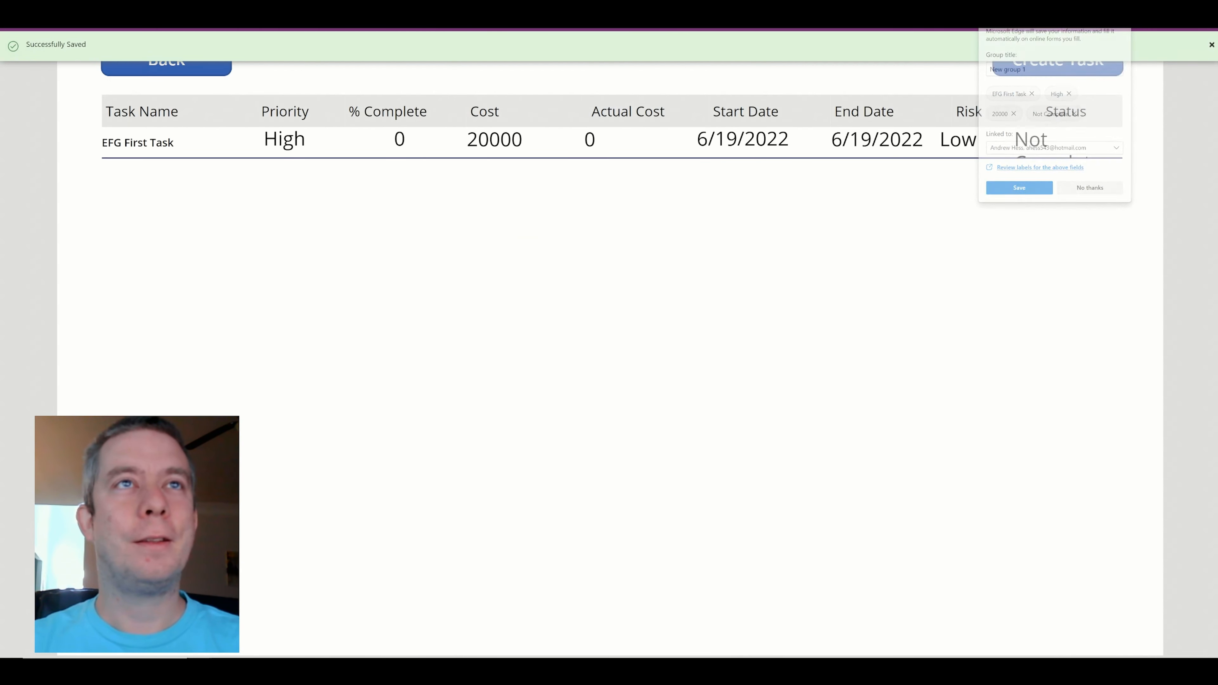
pyautogui.click(1211, 45)
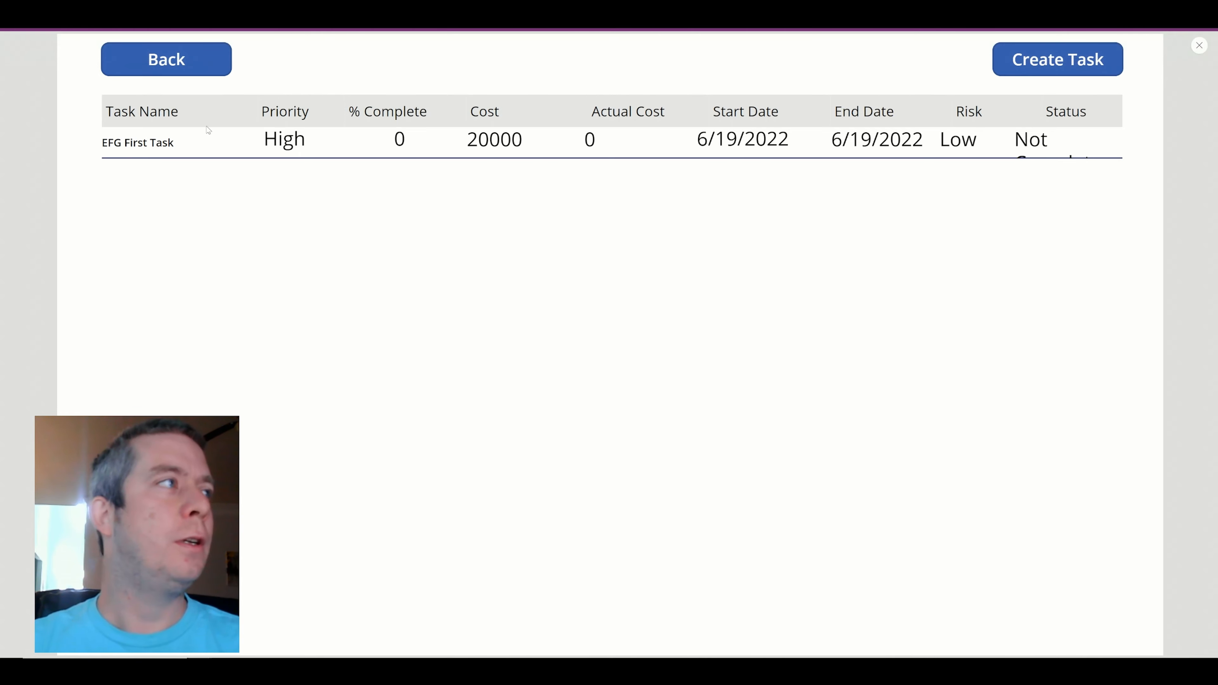
pyautogui.press('Escape')
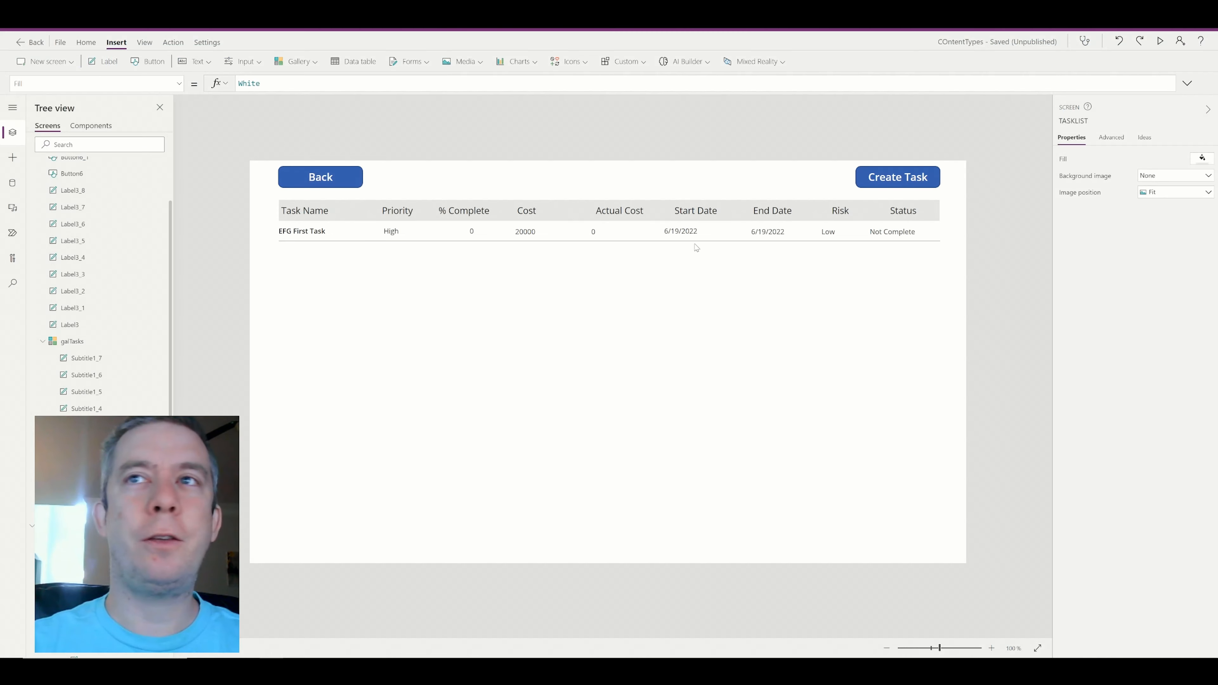
pyautogui.click(1161, 41)
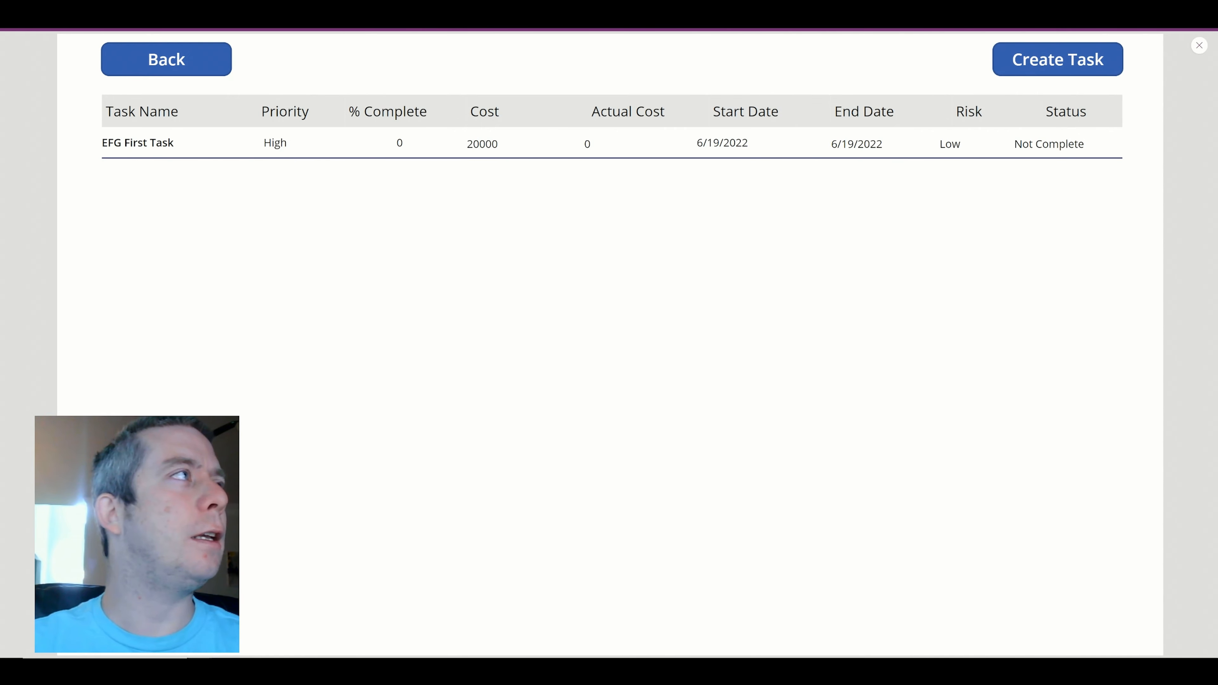
# - Switch to ProjectTasksList in SharePoint and open its list settings
pyautogui.click(307, 8)
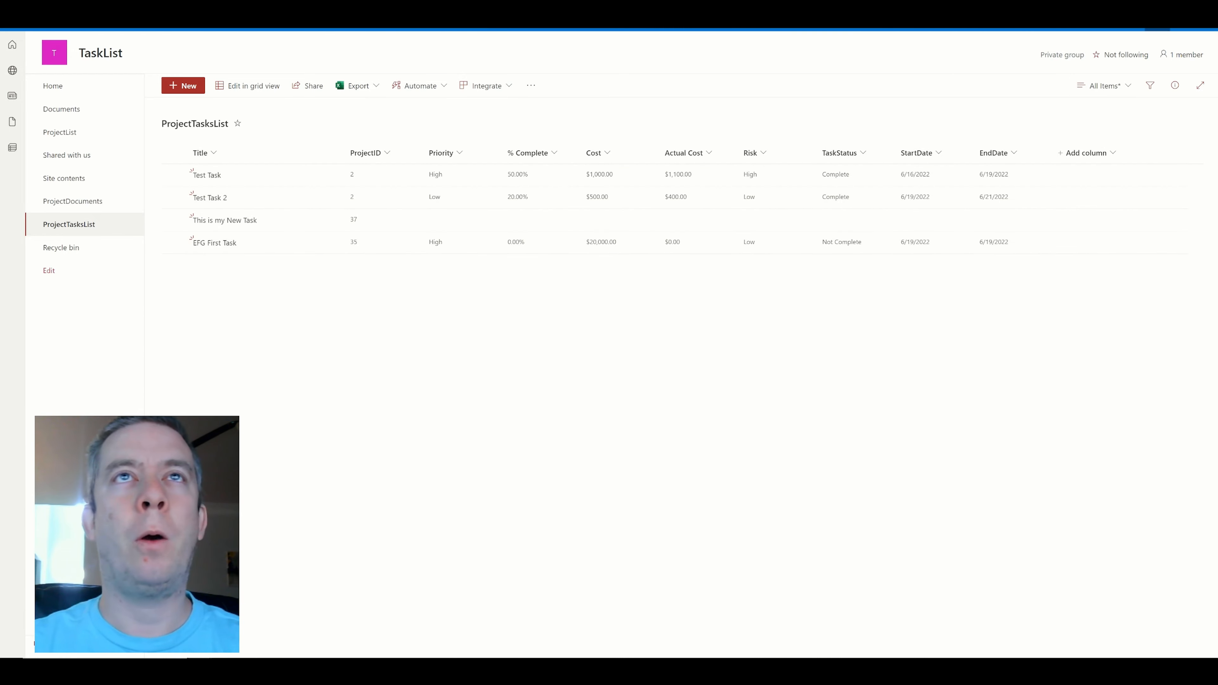
pyautogui.click(1158, 17)
pyautogui.click(1079, 129)
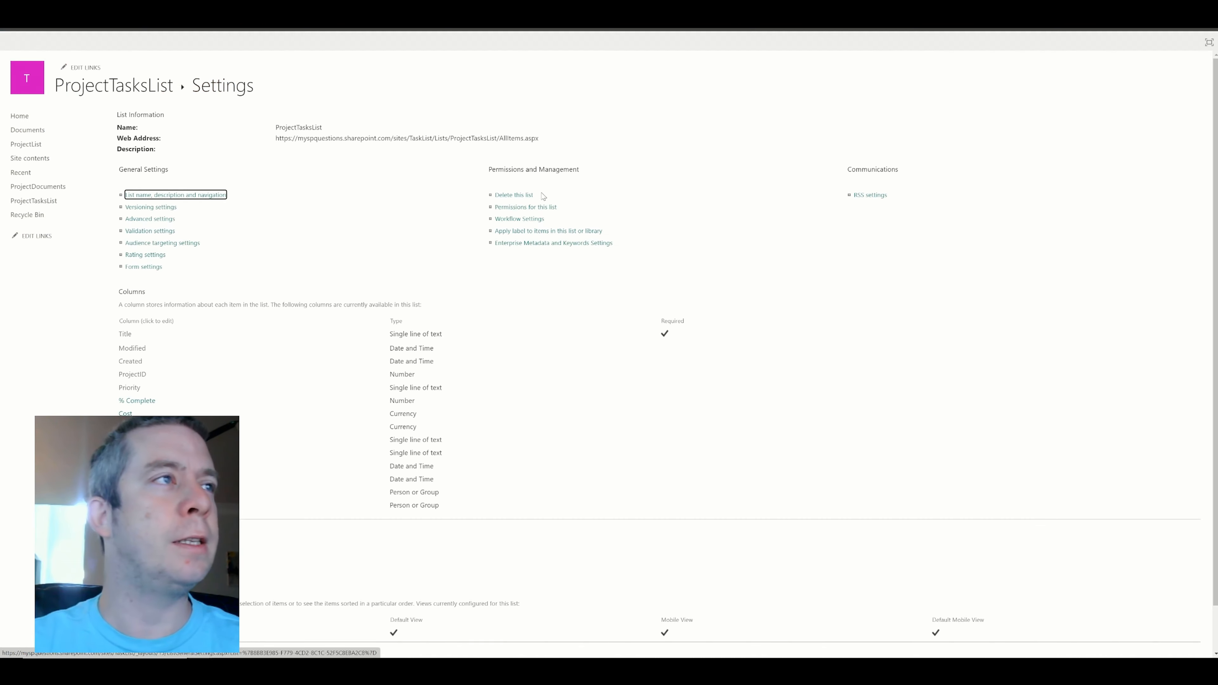
# - Create a single line of text column named TaskType in ProjectTasksList
pyautogui.scroll(-1, 613, 352)
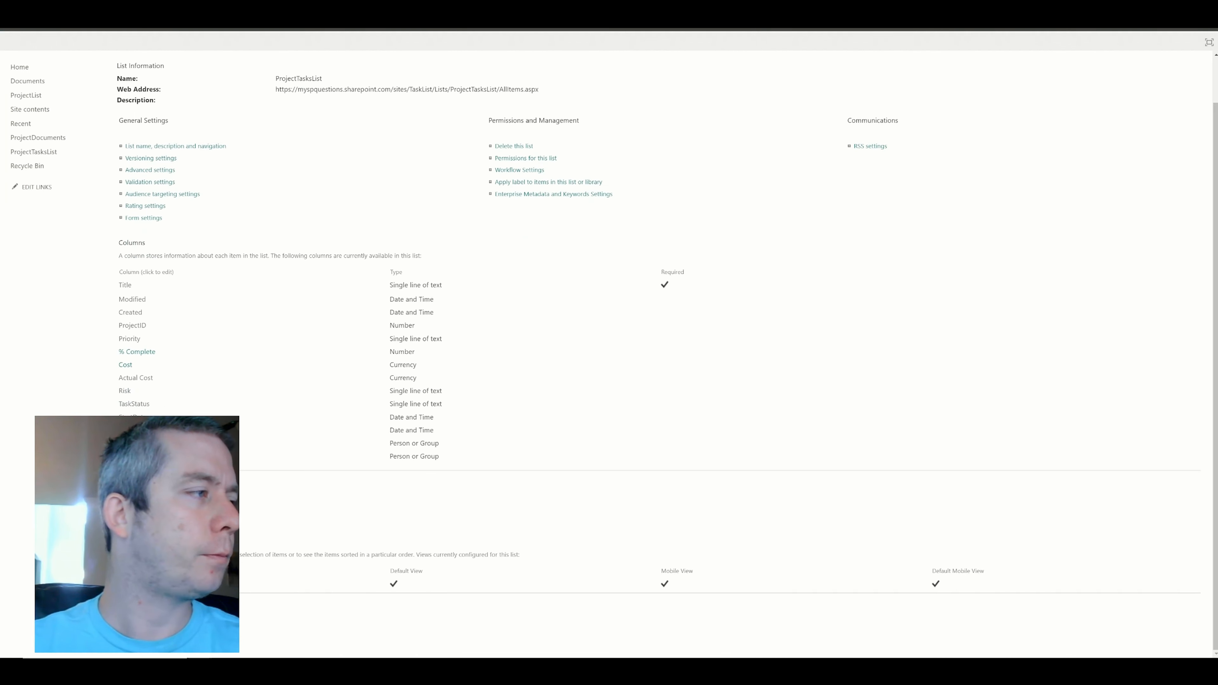
pyautogui.write('Tas')
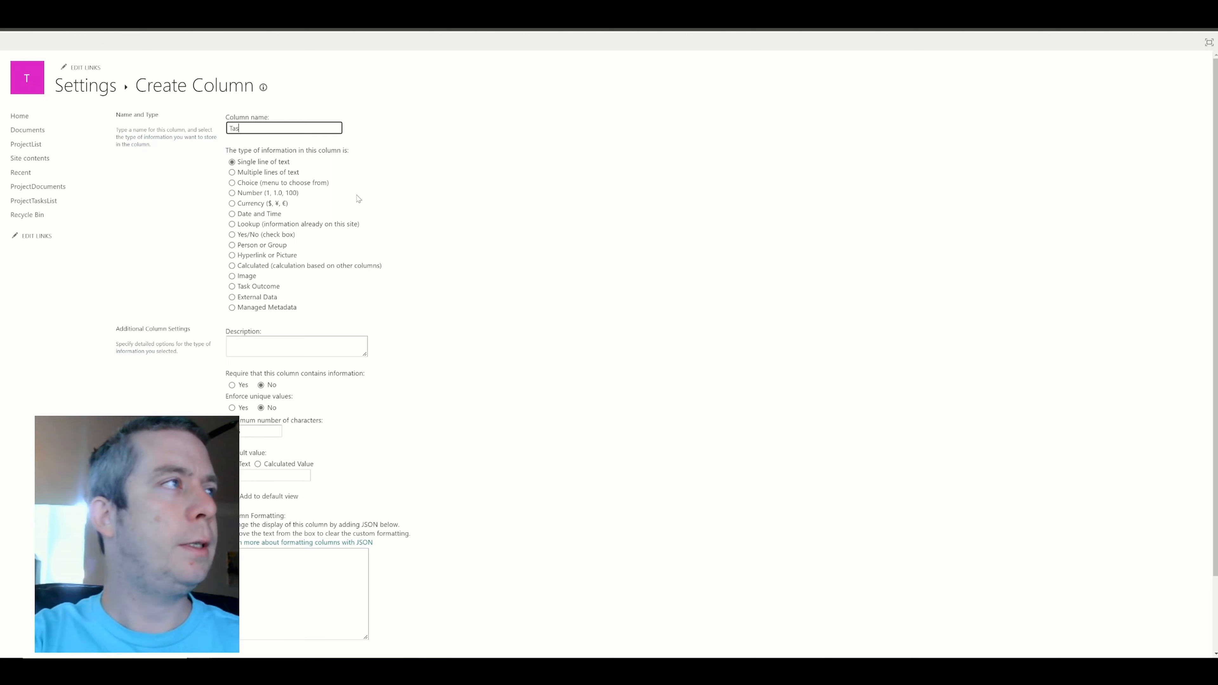
pyautogui.write('kType')
pyautogui.scroll(-2, 794, 554)
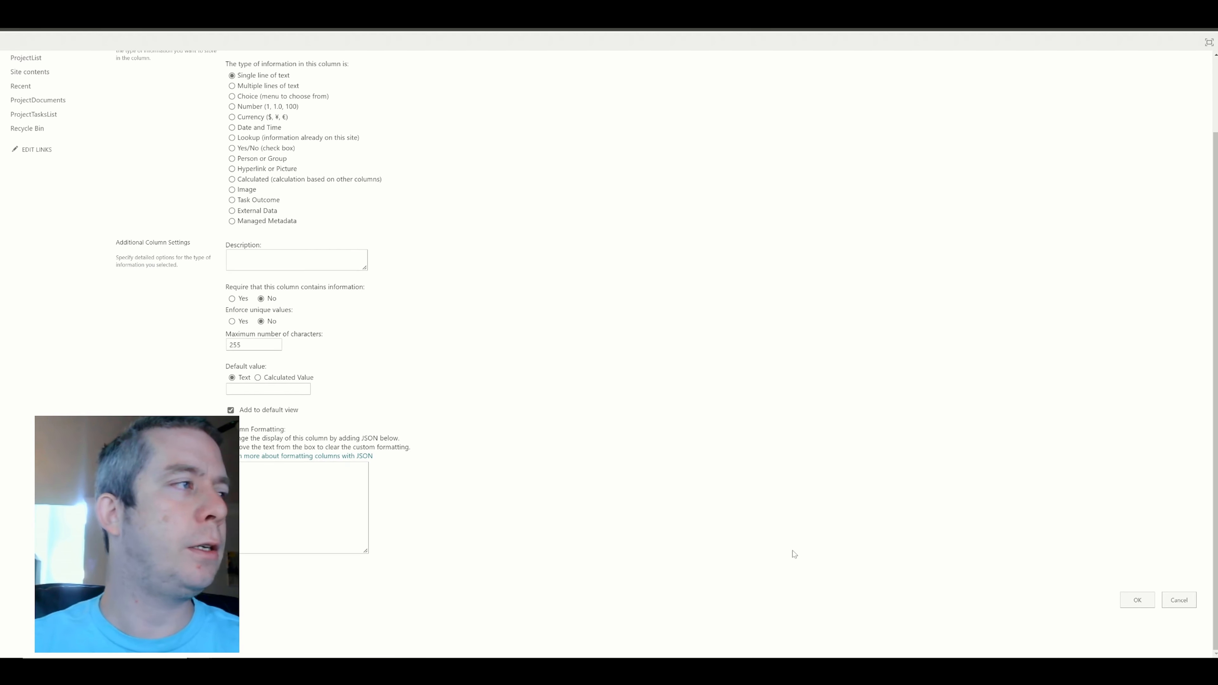
pyautogui.click(1122, 603)
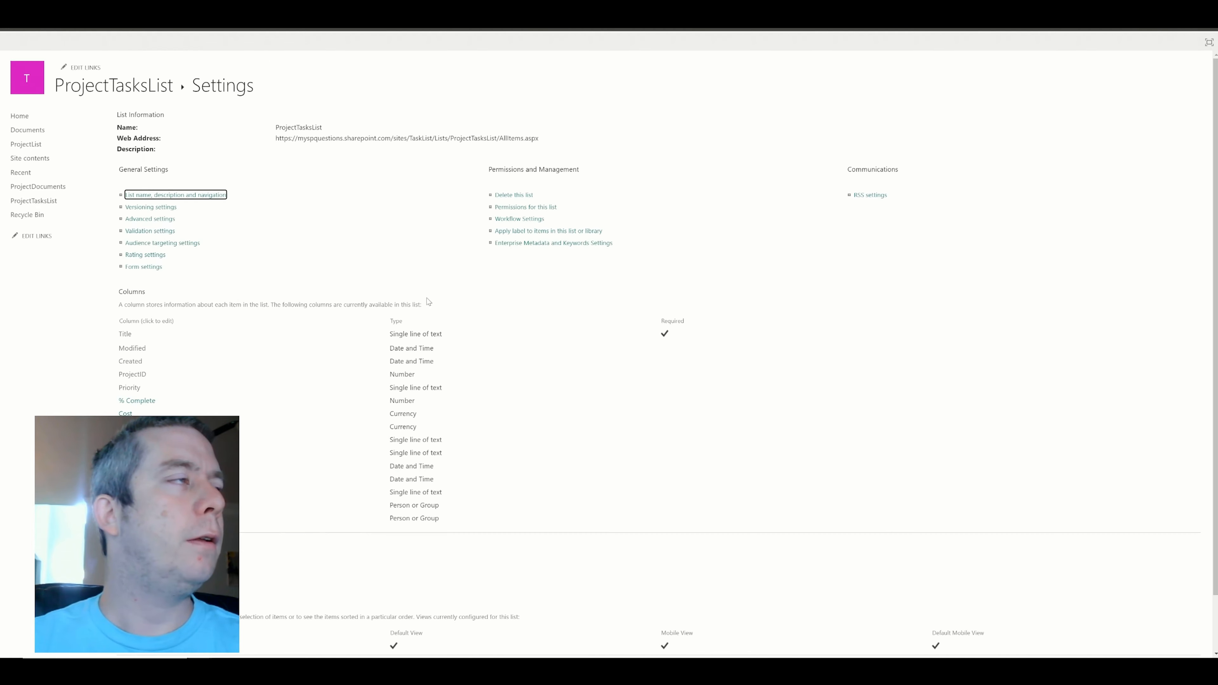
# - Switch back to Power Apps, close the preview and open the field list of Form1 on the TASKFORM screen
pyautogui.click(115, 90)
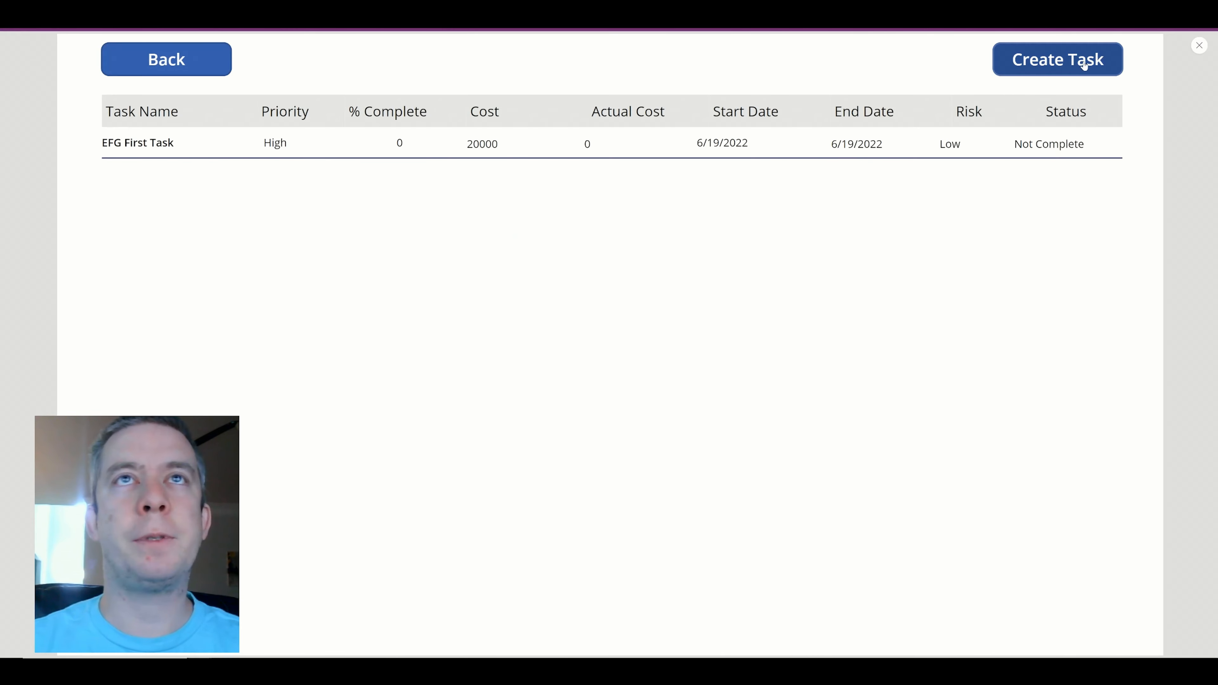
pyautogui.click(1199, 45)
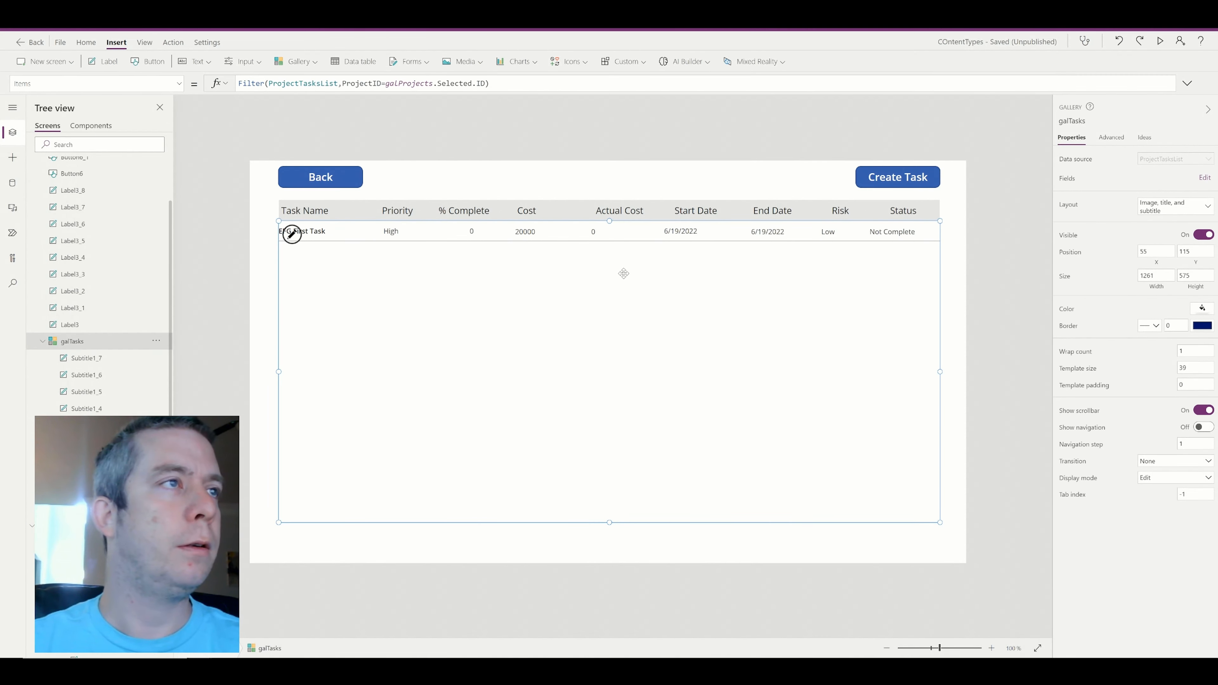
pyautogui.click(953, 214)
pyautogui.click(592, 214)
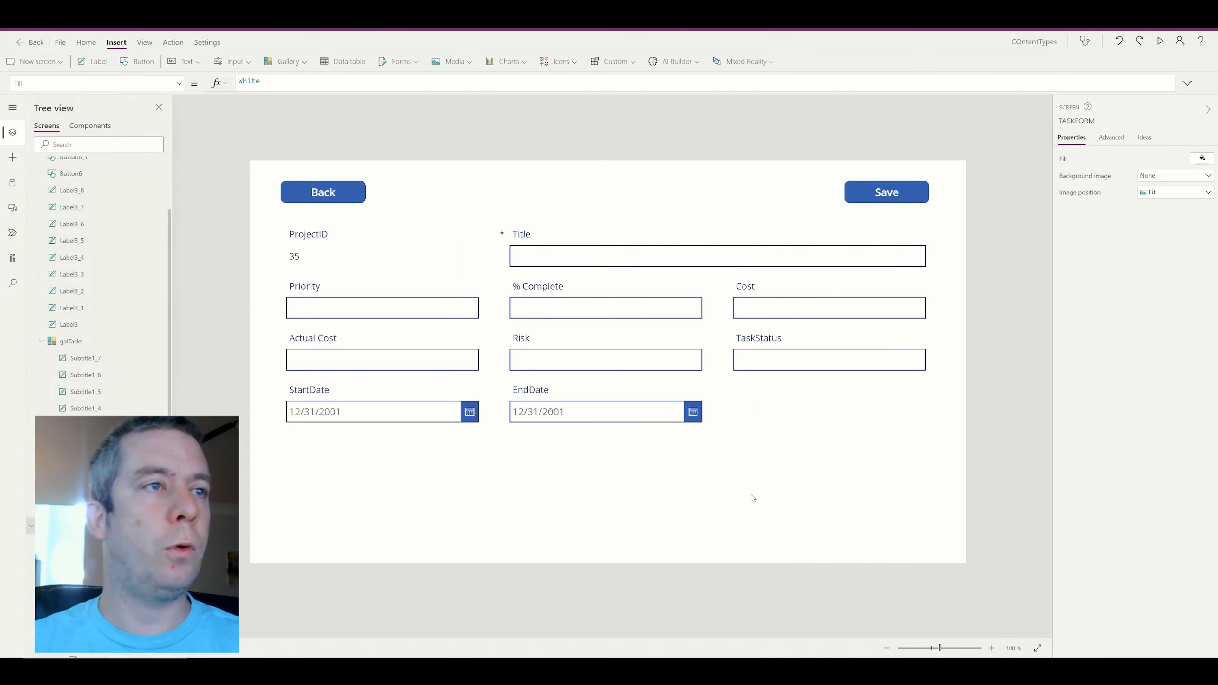
pyautogui.click(753, 498)
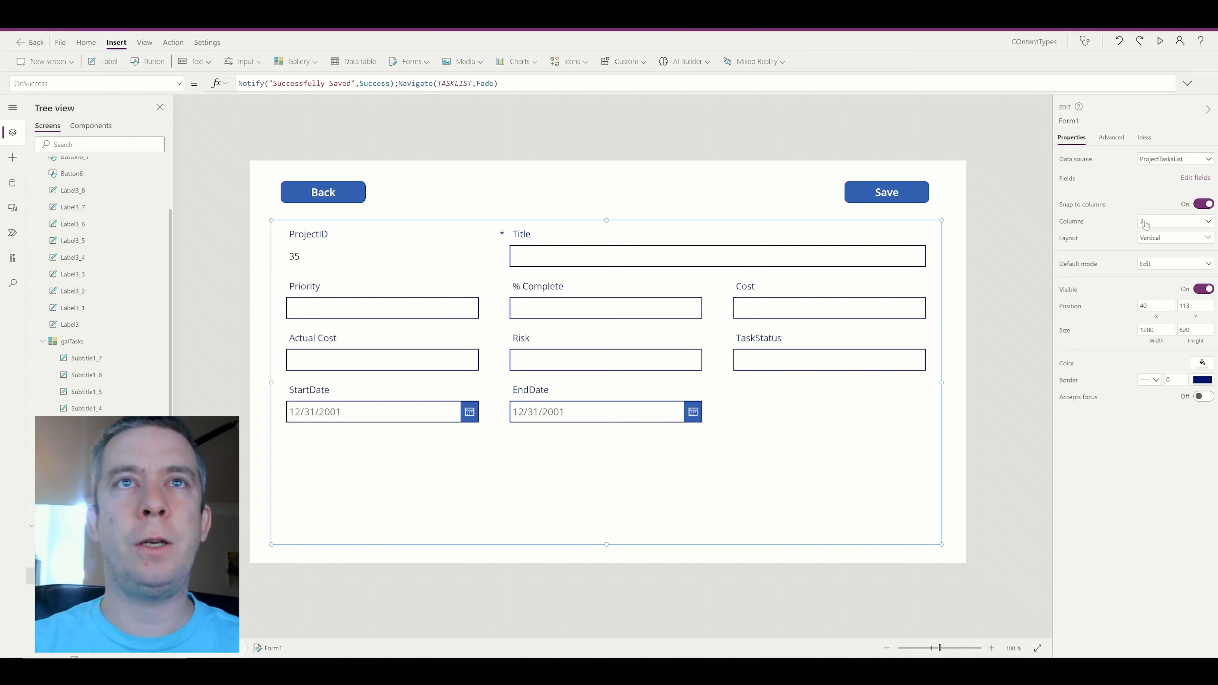
pyautogui.click(1192, 185)
# - Refresh the ProjectTasksList data source so its new TaskType column is available to Form1
pyautogui.click(913, 131)
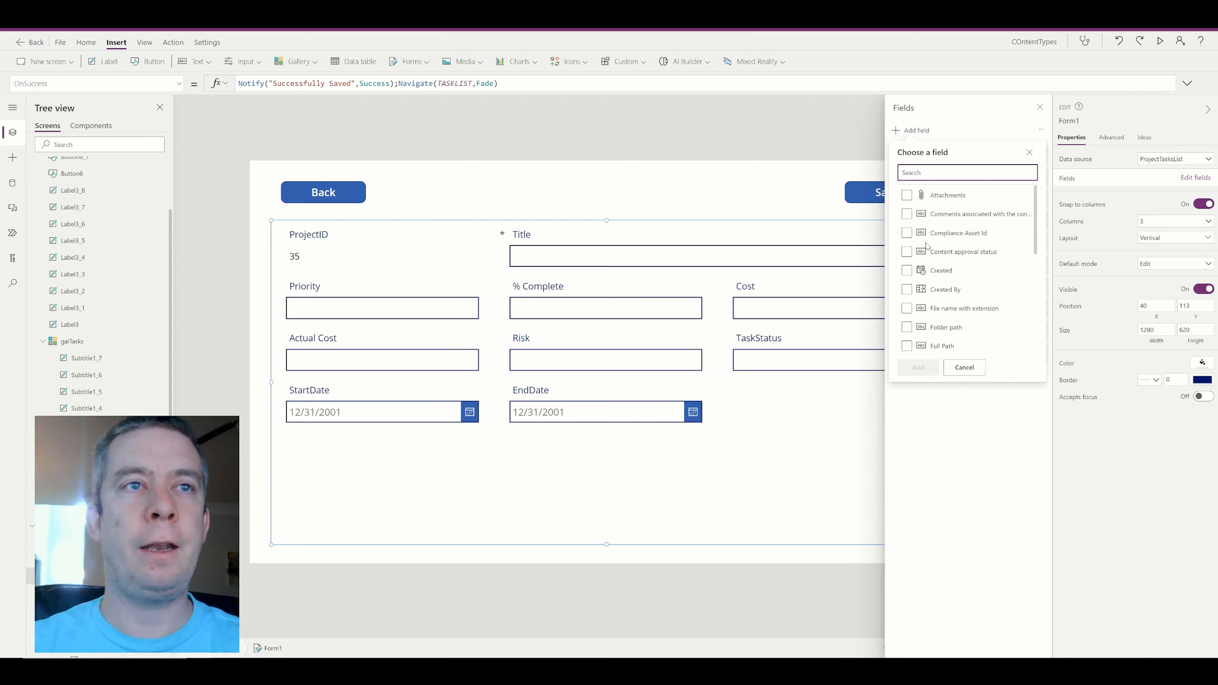
pyautogui.scroll(-5, 927, 246)
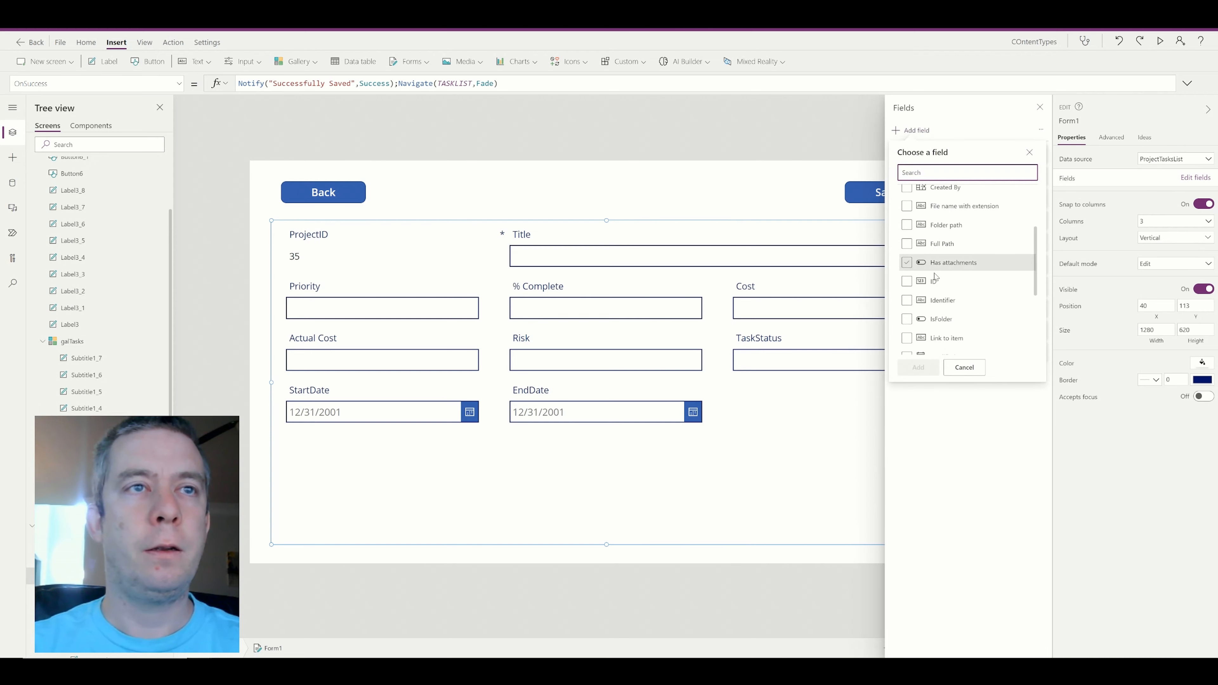
pyautogui.click(6, 191)
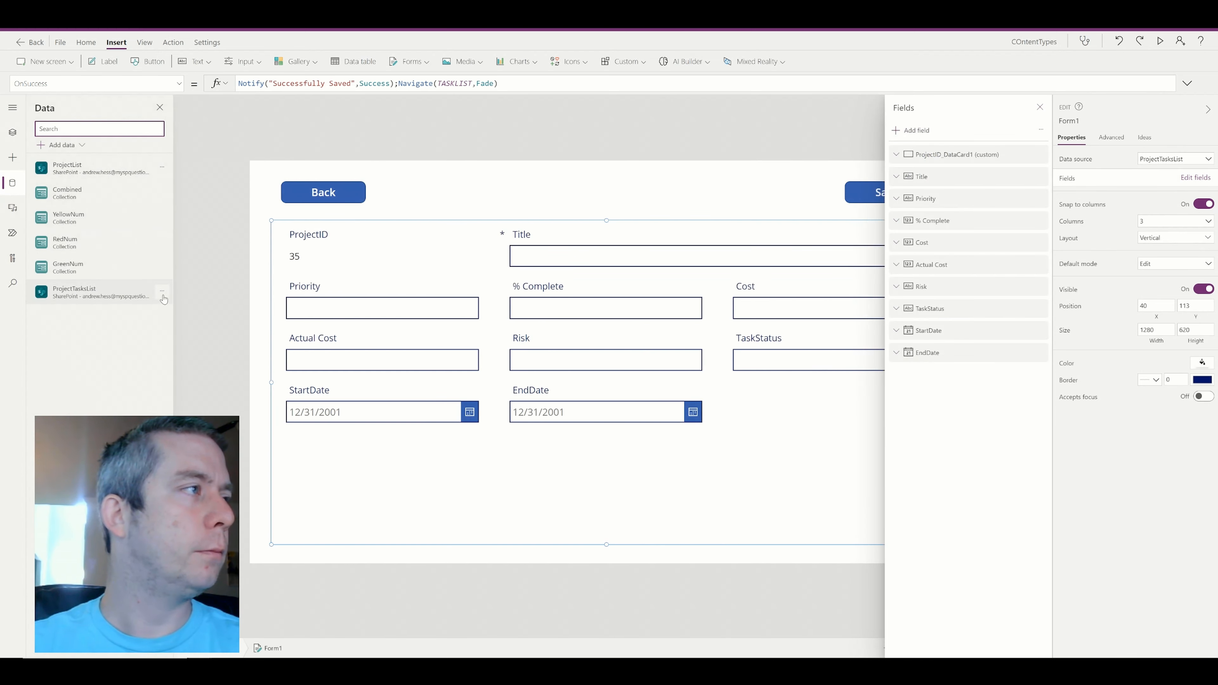
pyautogui.click(163, 293)
pyautogui.click(178, 329)
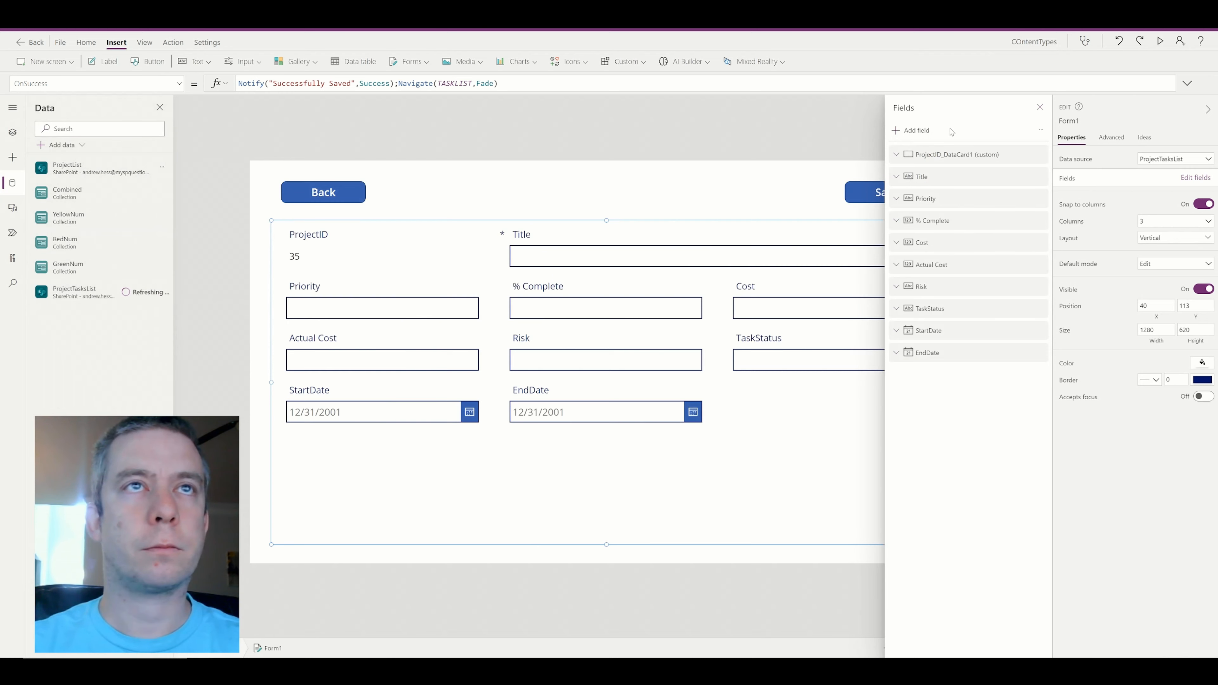
# - Add the TaskType field to Form1 and close the field list
pyautogui.click(904, 131)
pyautogui.scroll(-10, 904, 282)
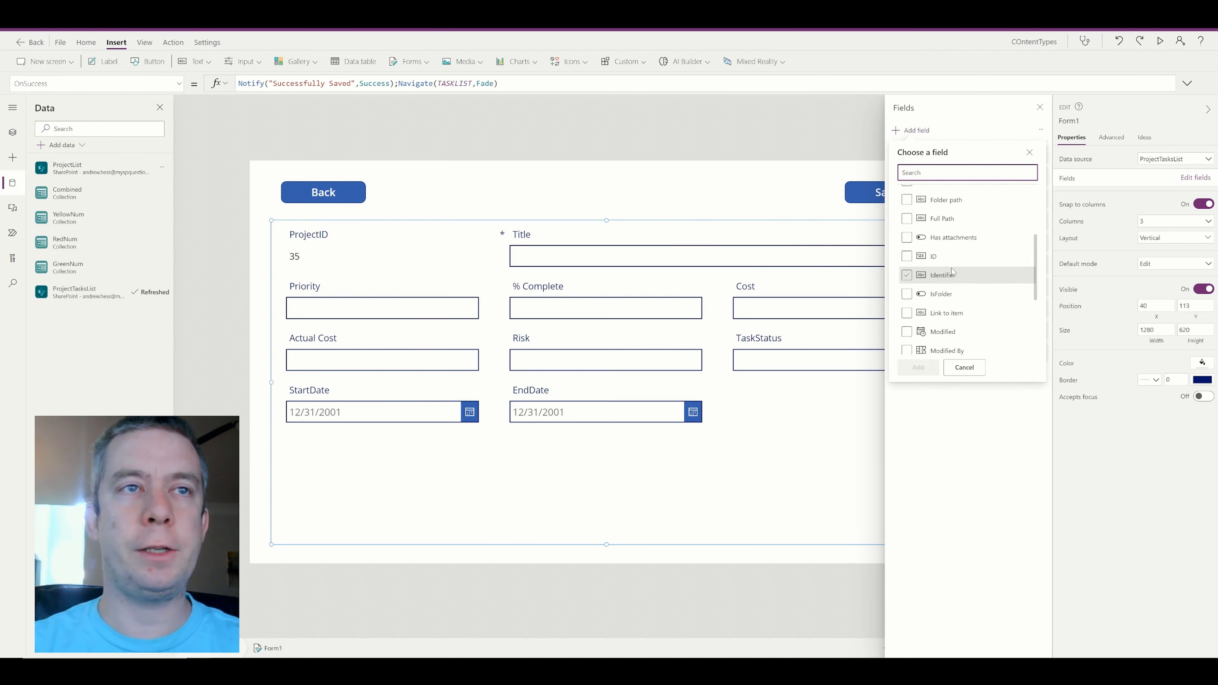
pyautogui.click(906, 268)
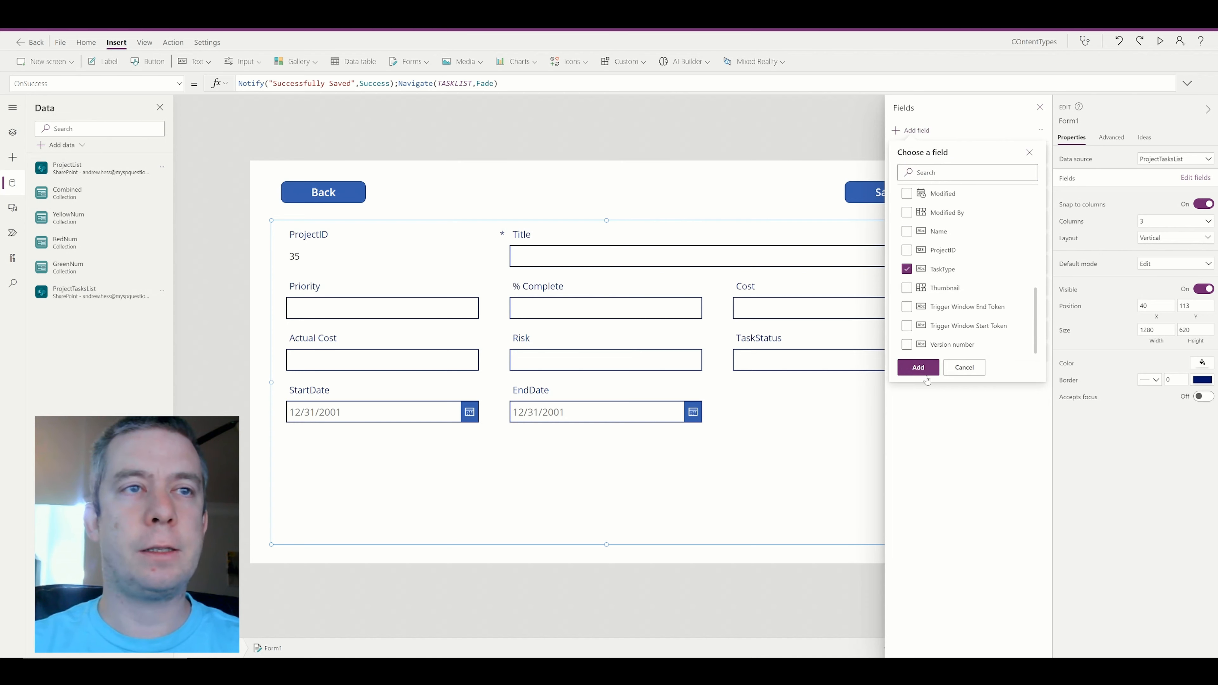
pyautogui.click(918, 367)
pyautogui.click(1040, 106)
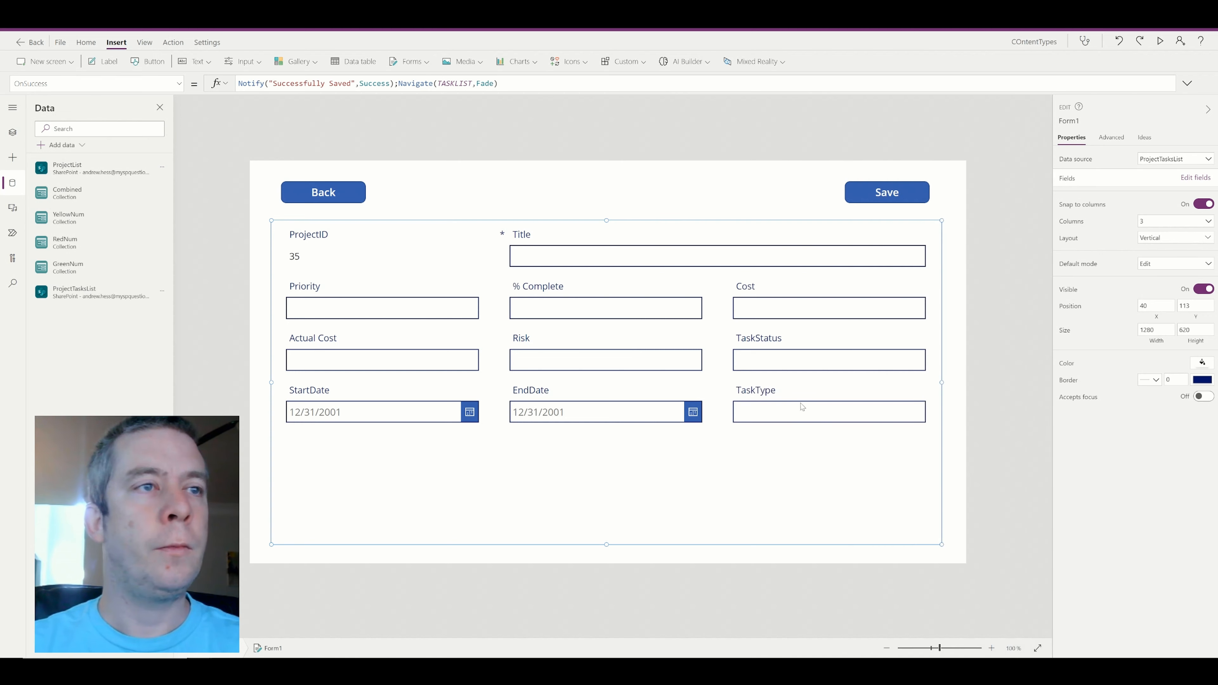
# - Preview the task form, save a test task titled Task Type with TaskType Task, and refresh ProjectTasksList in SharePoint
pyautogui.click(802, 408)
pyautogui.click(13, 137)
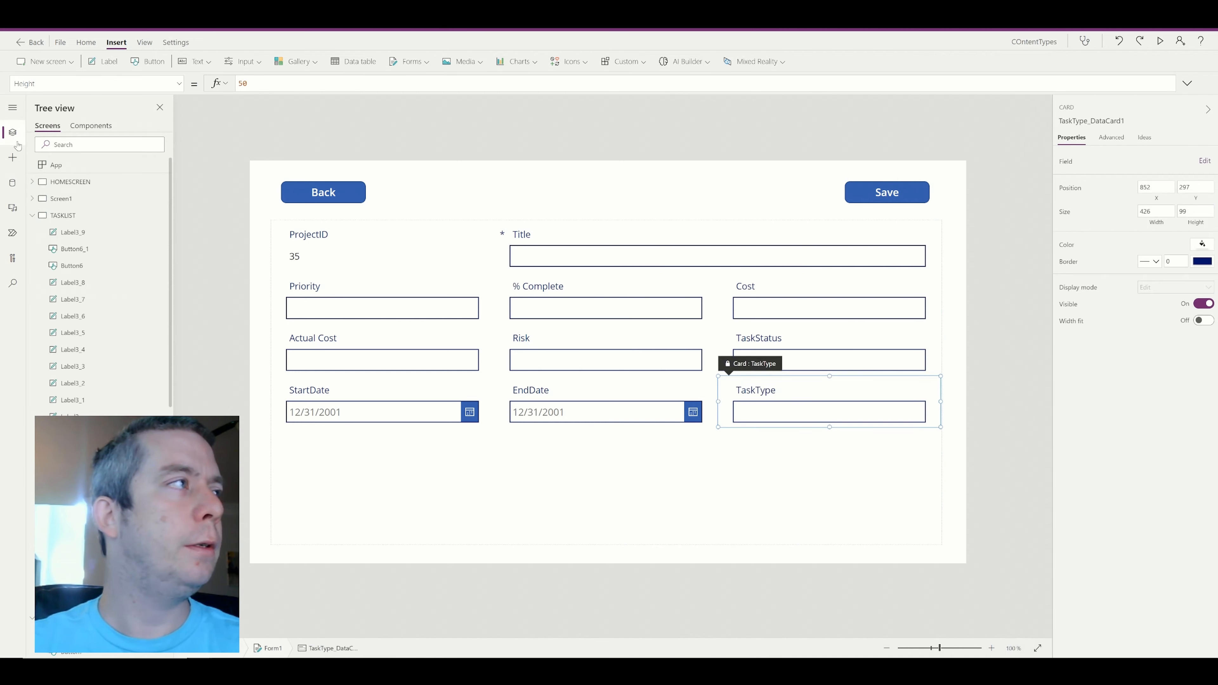
pyautogui.click(793, 416)
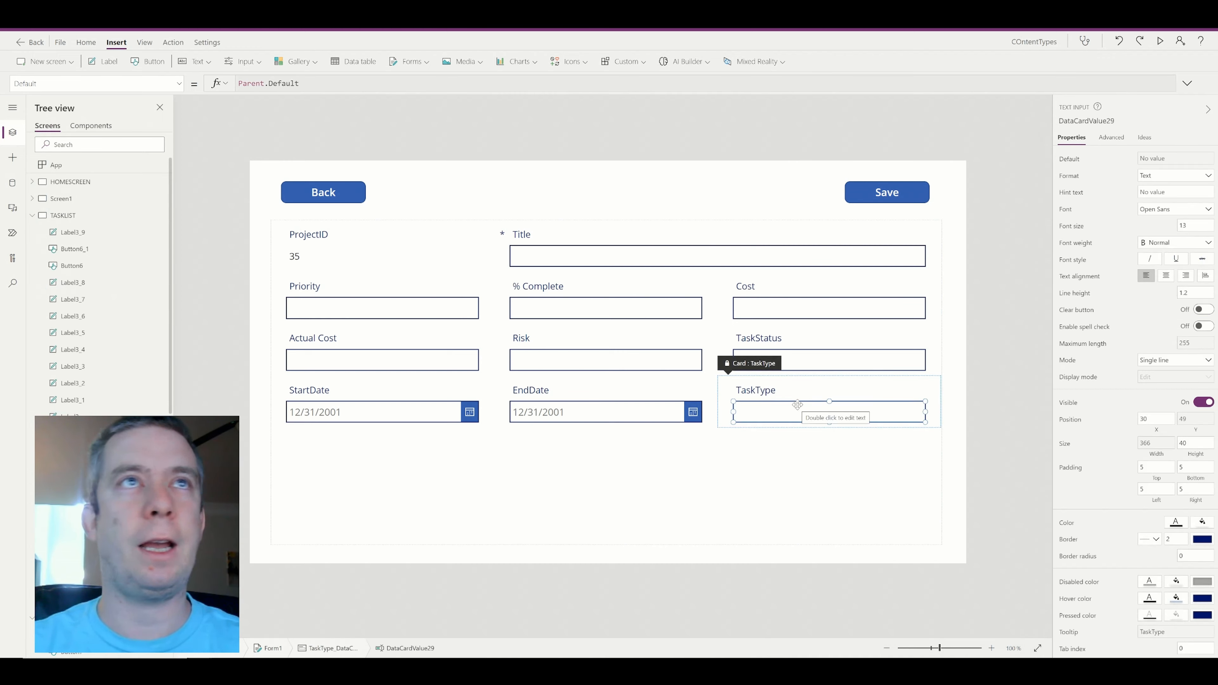
pyautogui.click(1159, 42)
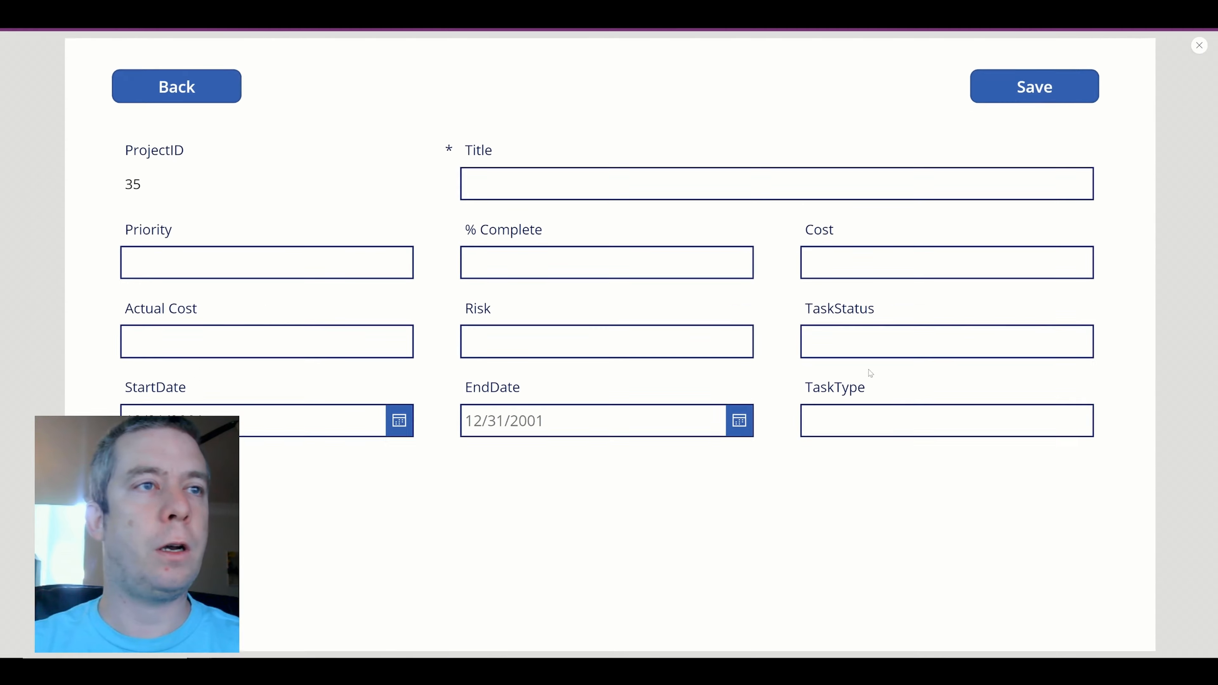
pyautogui.write('Task')
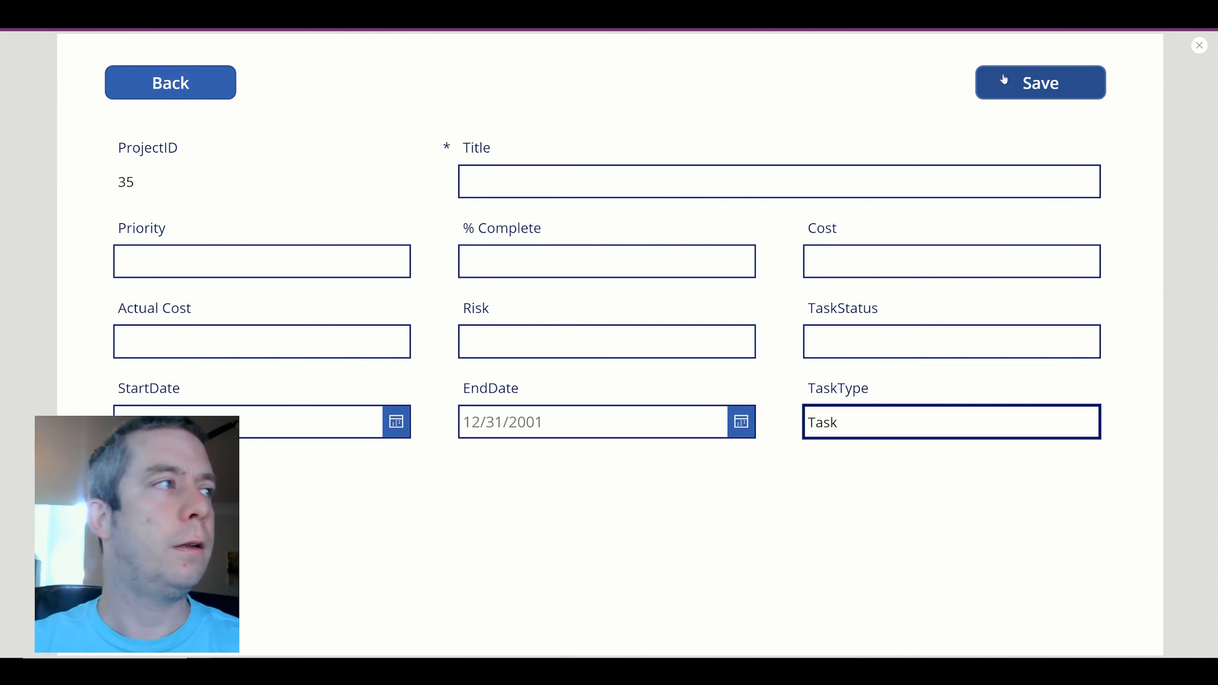
pyautogui.click(995, 80)
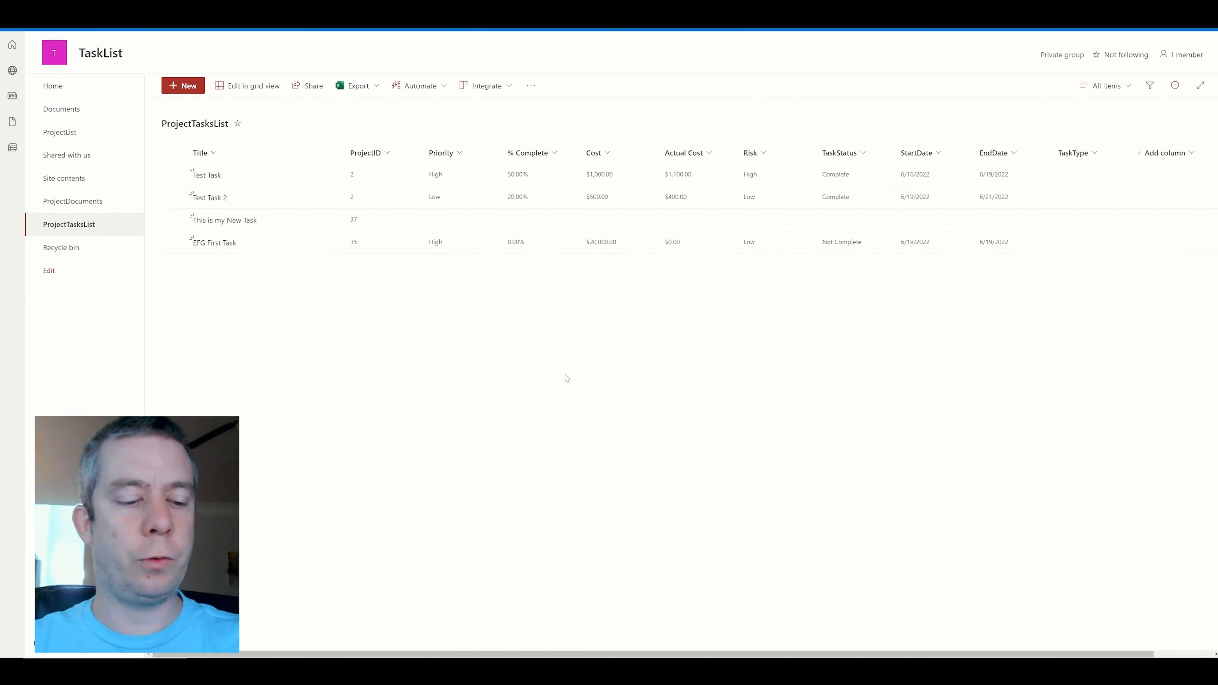
pyautogui.press('F5')
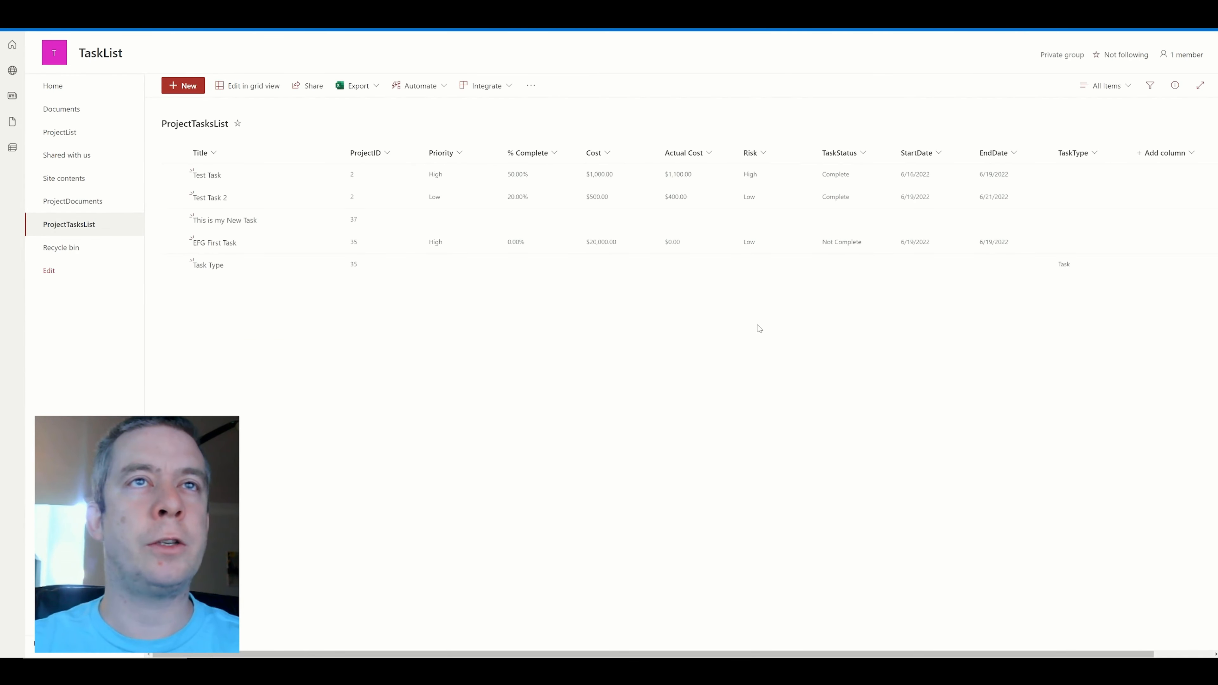
# - In grid view, set TaskType to Milestone for Test Task and to Task for Test Task 2, This is my New Task and EFG First Task
pyautogui.click(250, 86)
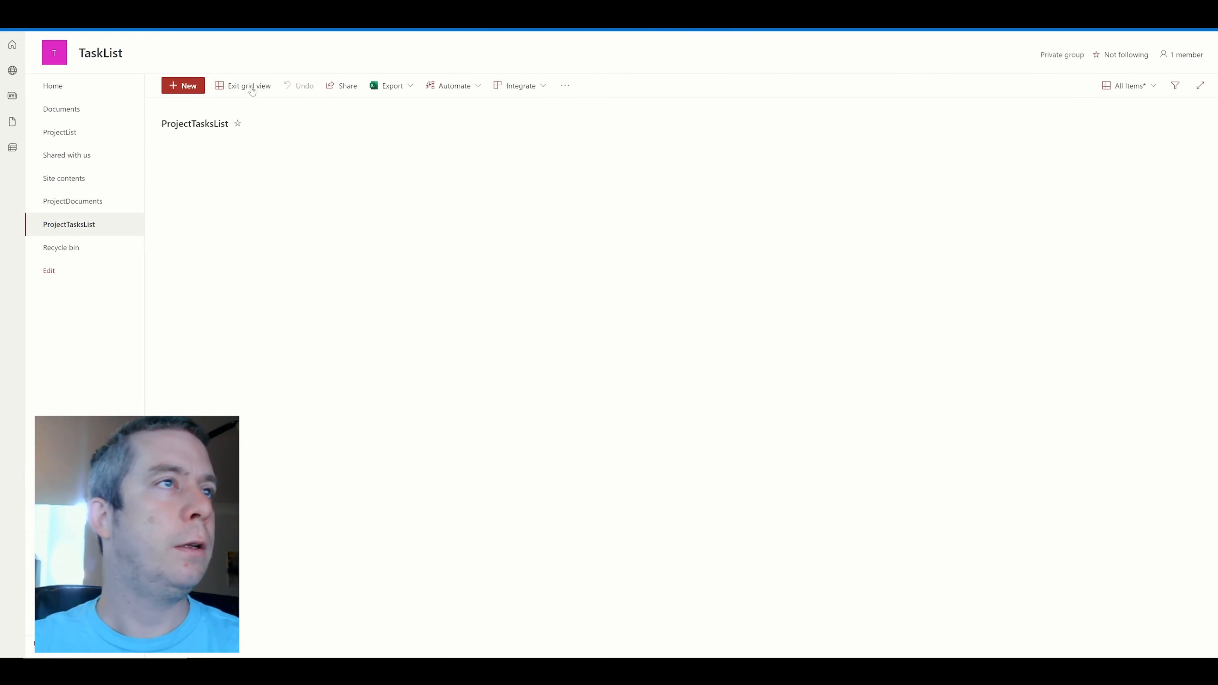
pyautogui.click(915, 178)
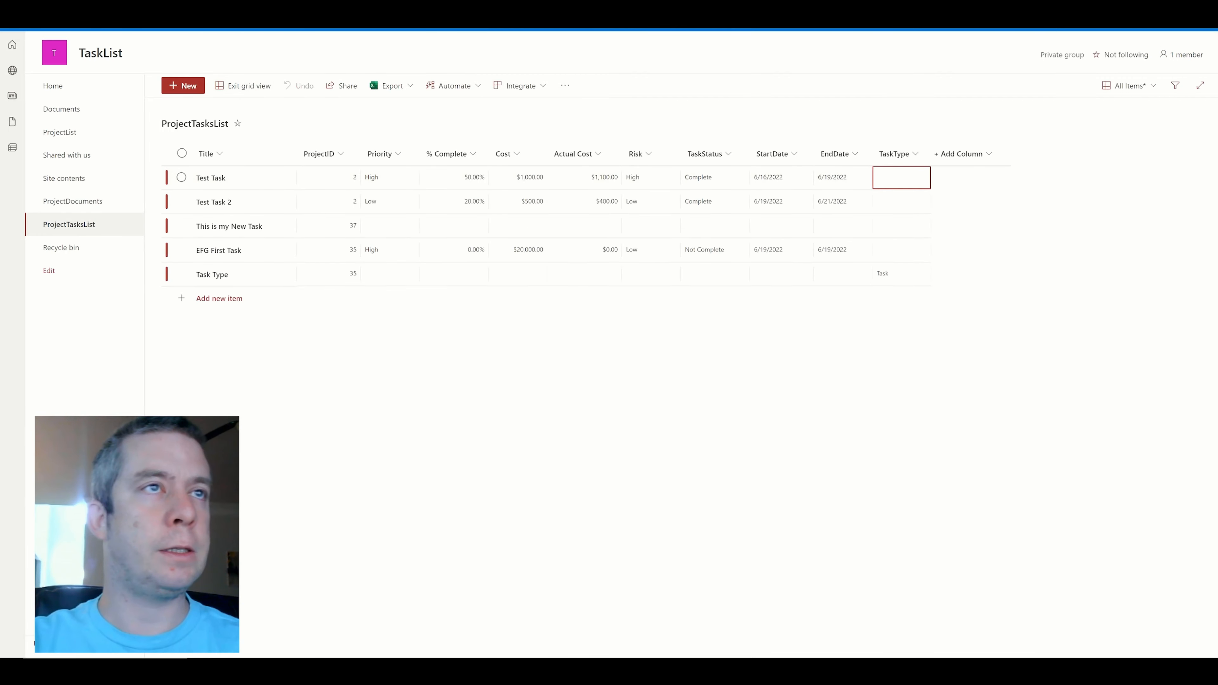
pyautogui.write('Mil')
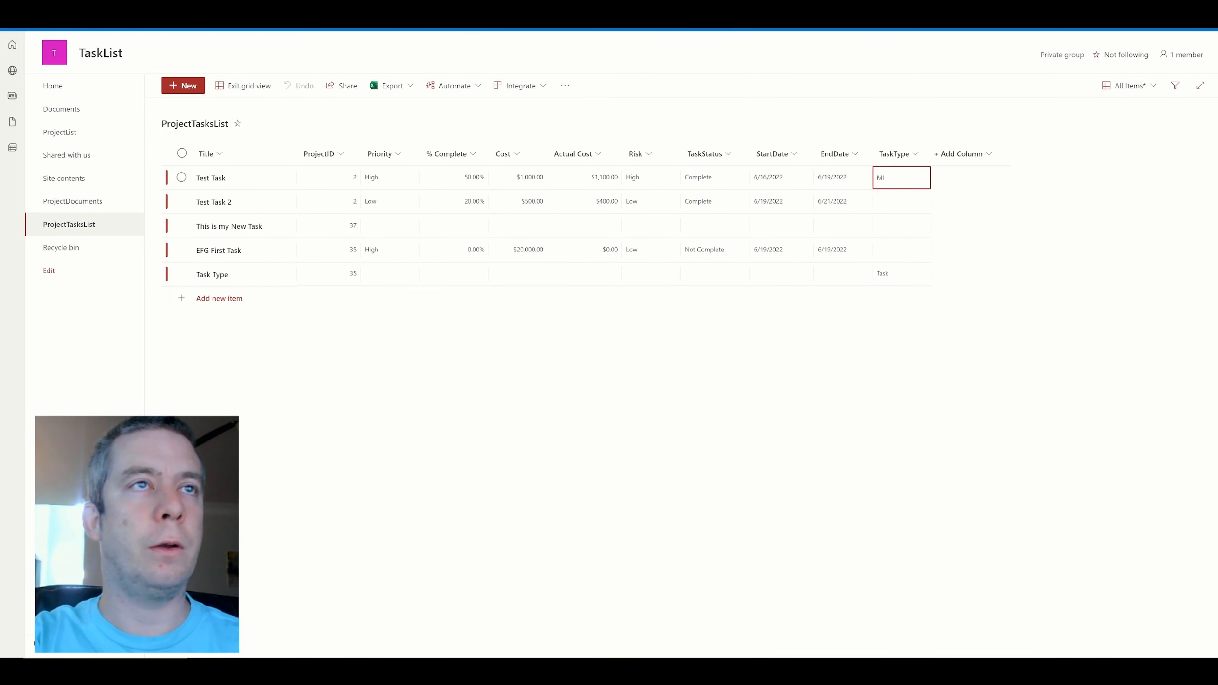
pyautogui.write('estone')
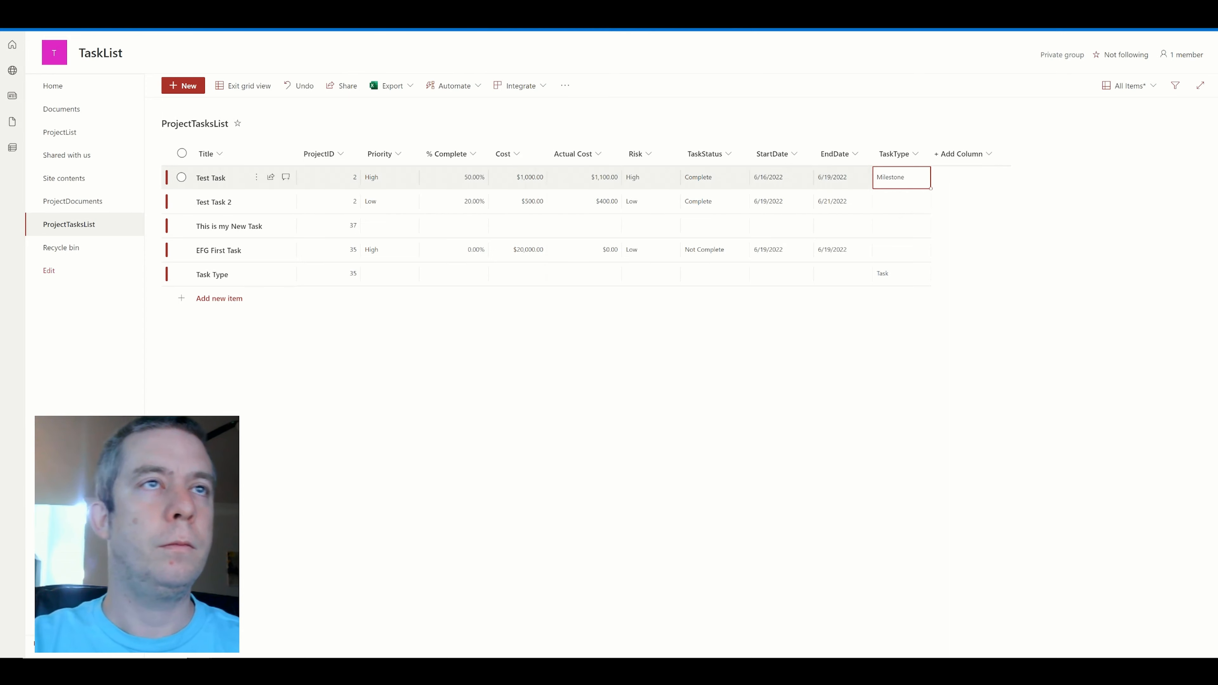
pyautogui.press('Return')
pyautogui.write('Task')
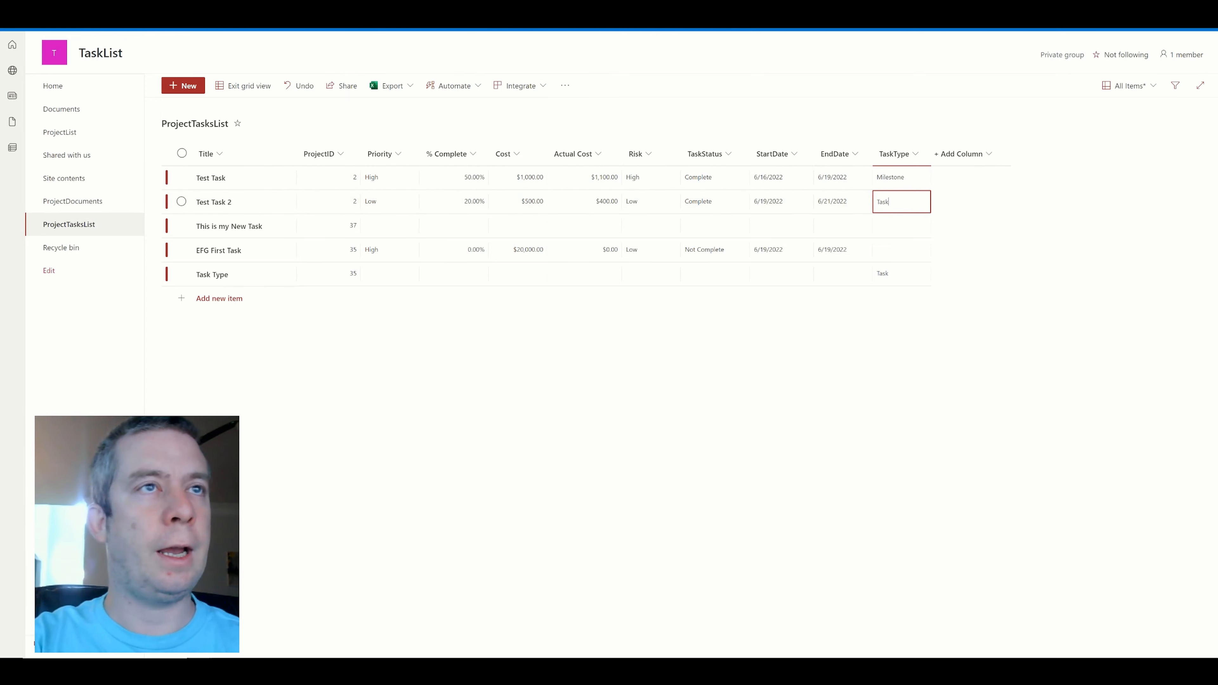
pyautogui.press('Return')
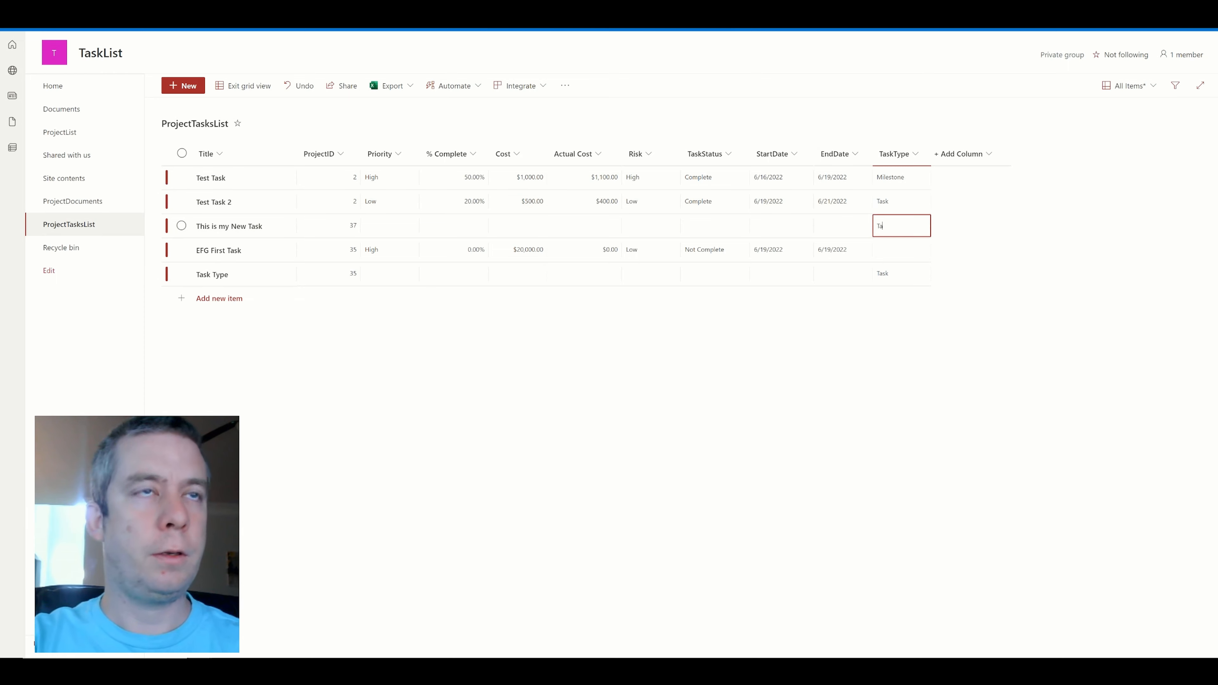
pyautogui.write('Task')
pyautogui.press('Return')
pyautogui.write('Tas')
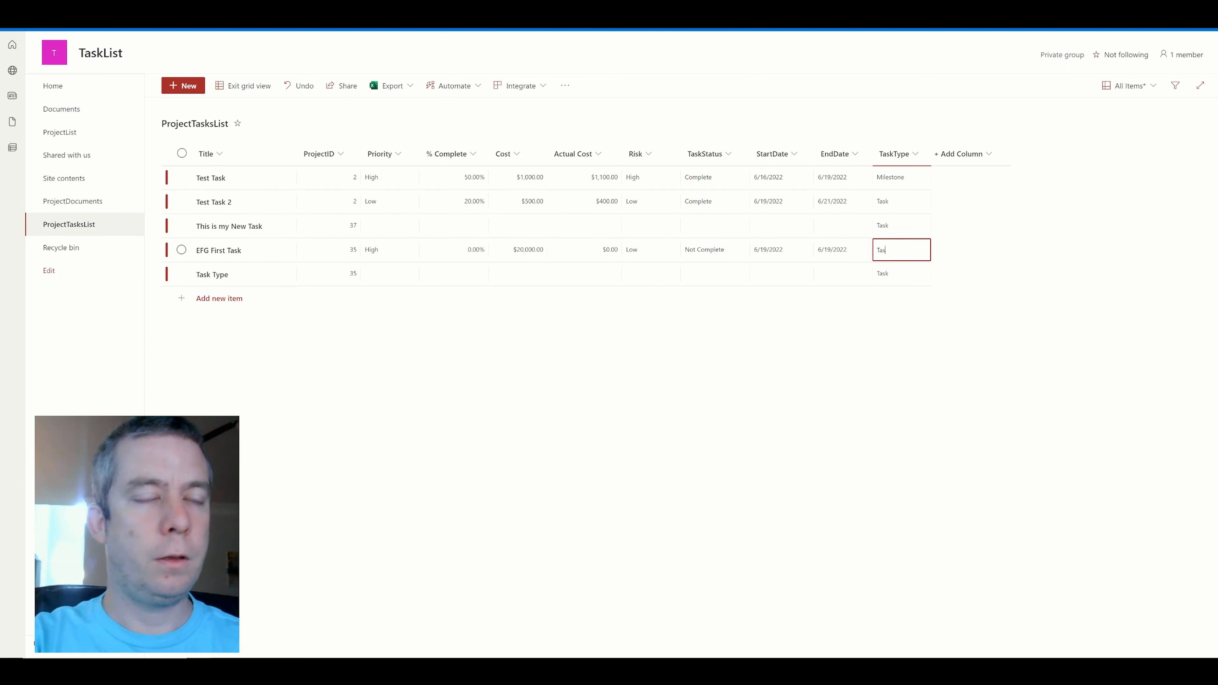
pyautogui.click(243, 86)
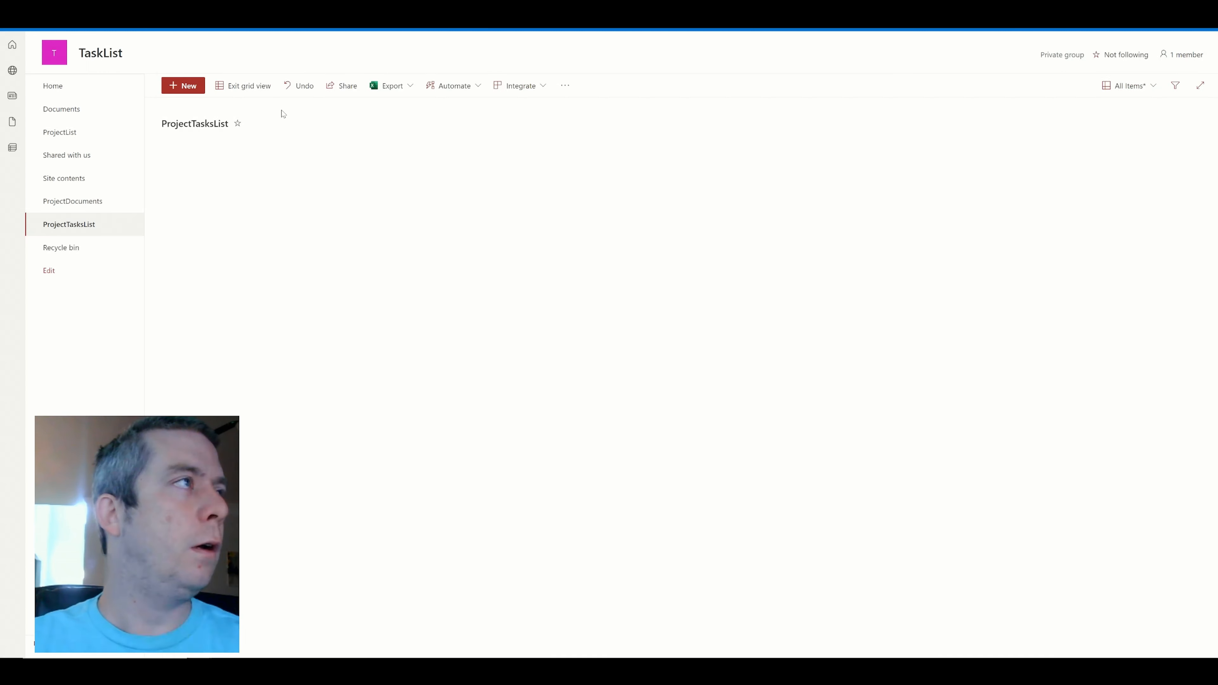
# - Switch back to Power Apps, close the preview of the TASKLIST screen and refresh the ProjectTasksList data source
pyautogui.click(144, 9)
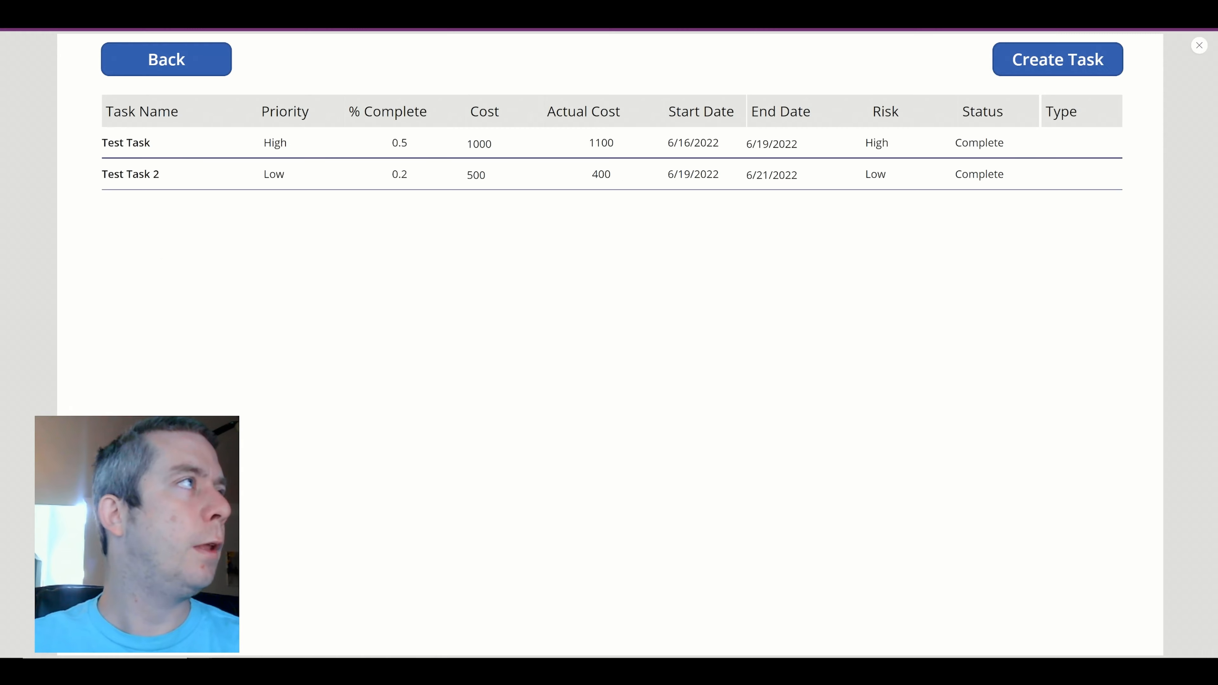
pyautogui.click(1198, 47)
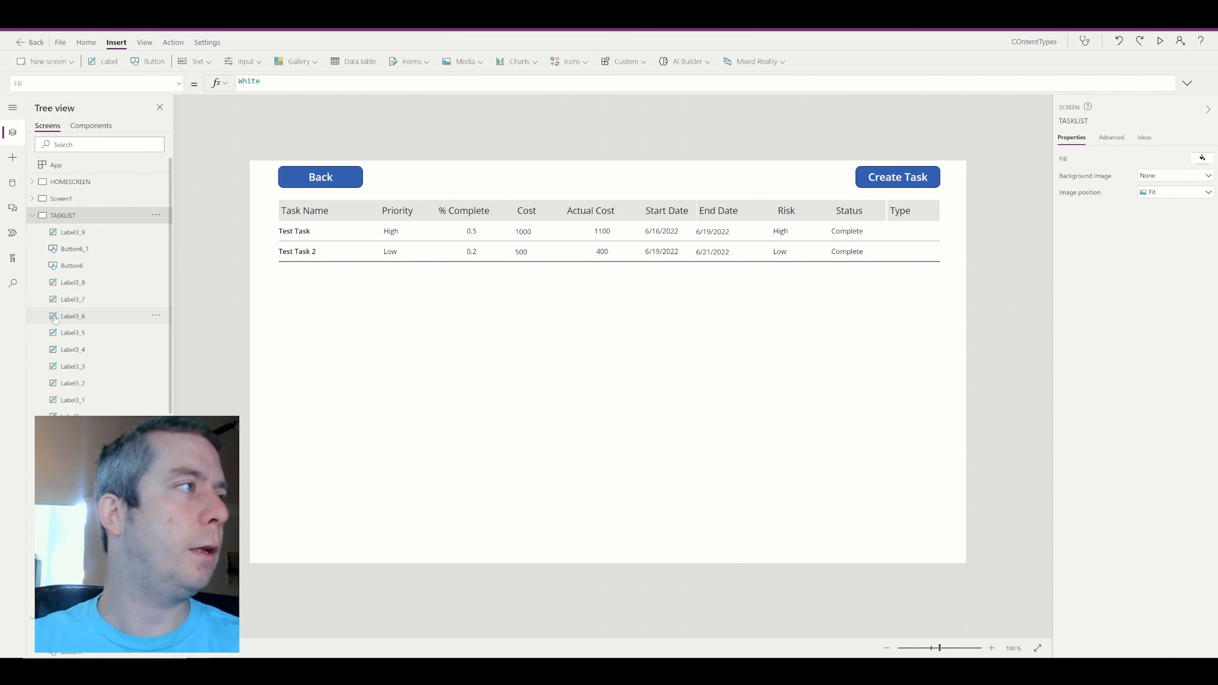
pyautogui.click(13, 183)
pyautogui.click(162, 290)
pyautogui.click(191, 331)
# - Align the Type header, set the label beneath it in galTasks to ThisItem.TaskType, and preview the TASKLIST screen
pyautogui.click(901, 211)
pyautogui.moveTo(887, 211); pyautogui.dragTo(886, 211)
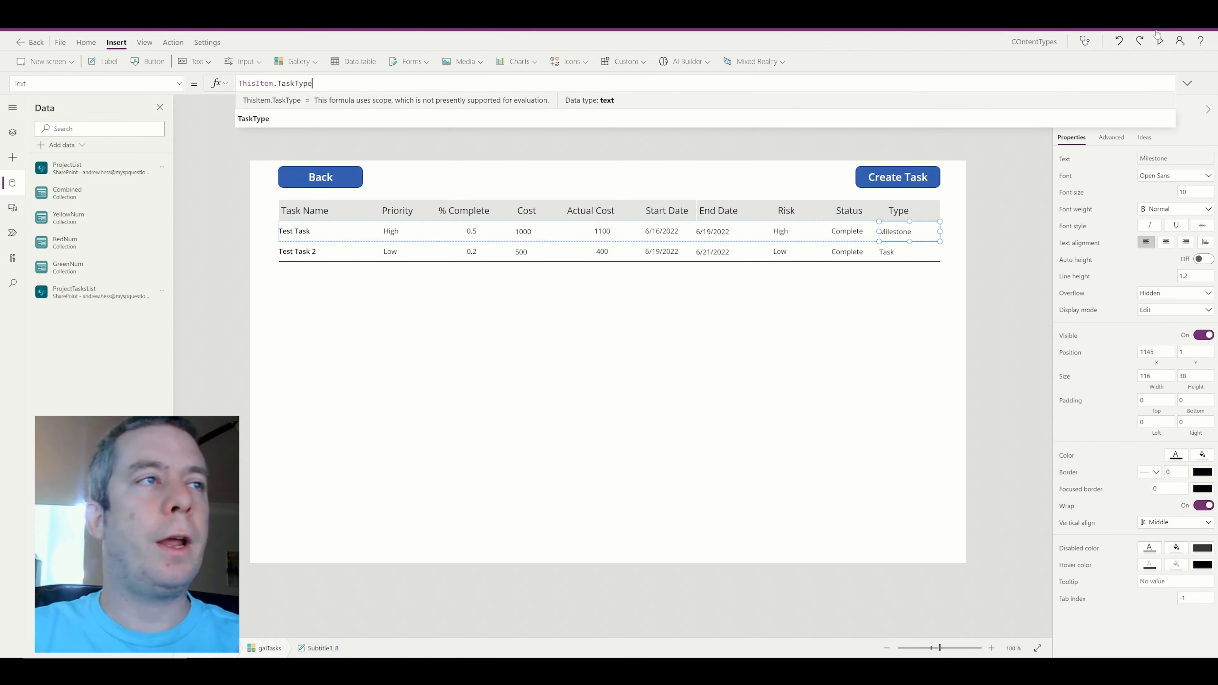
pyautogui.click(777, 329)
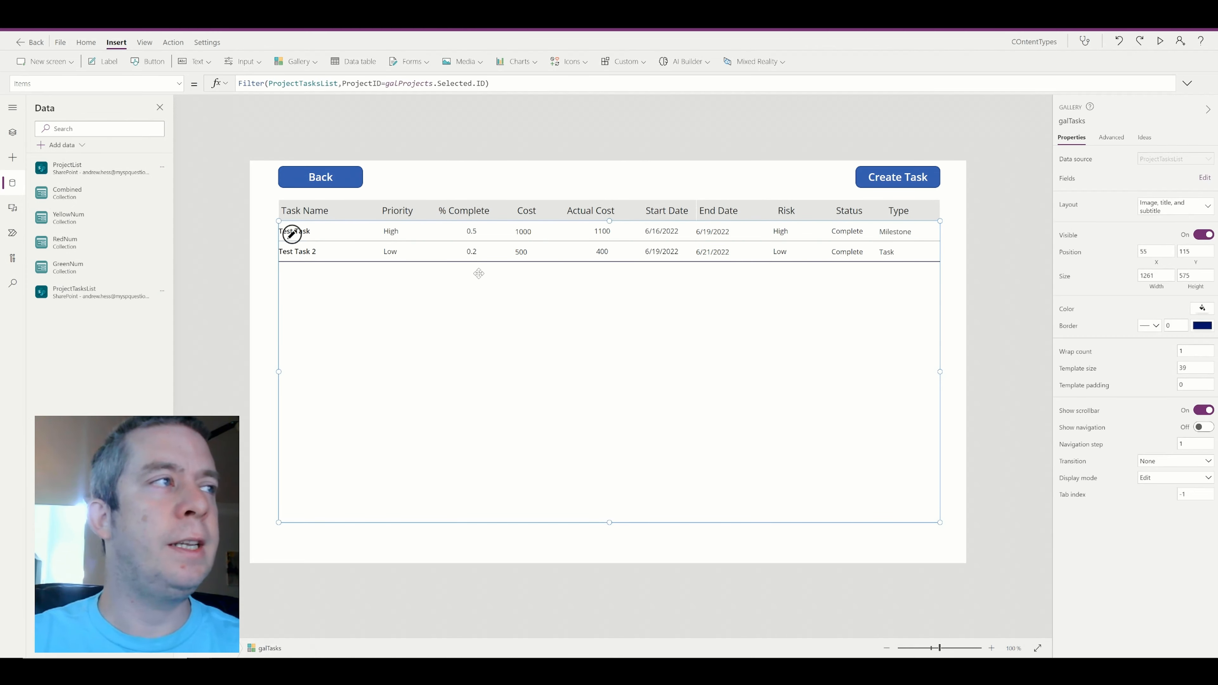
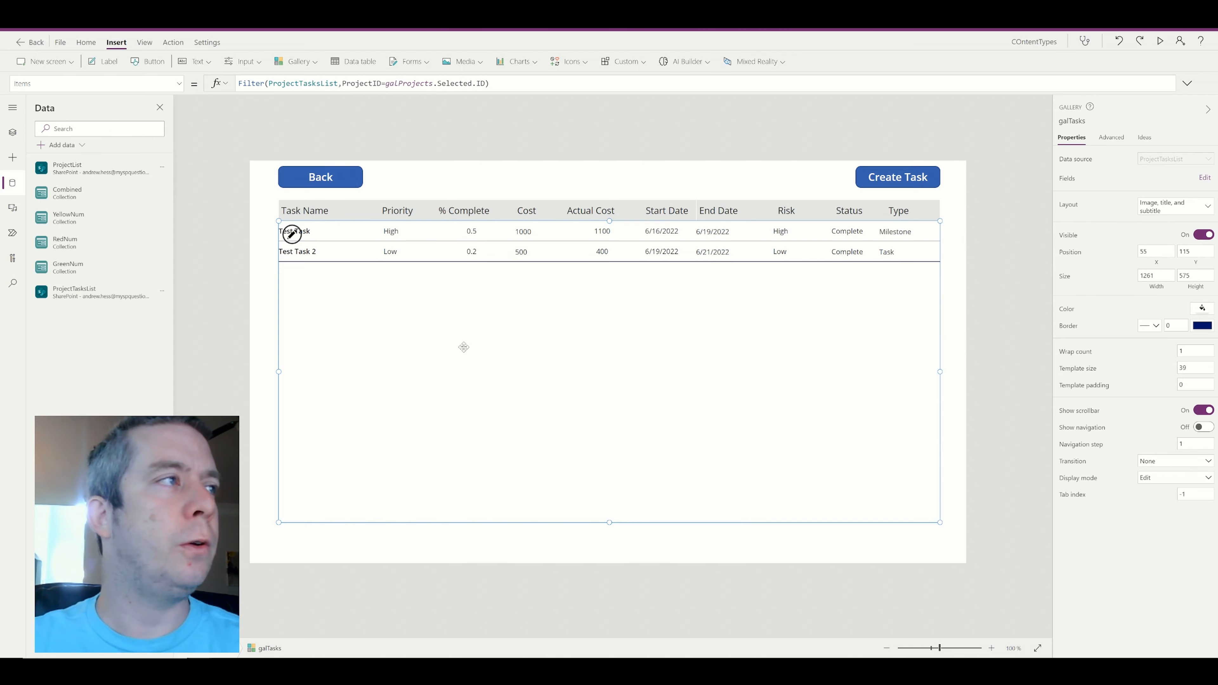
pyautogui.click(1020, 279)
pyautogui.click(423, 234)
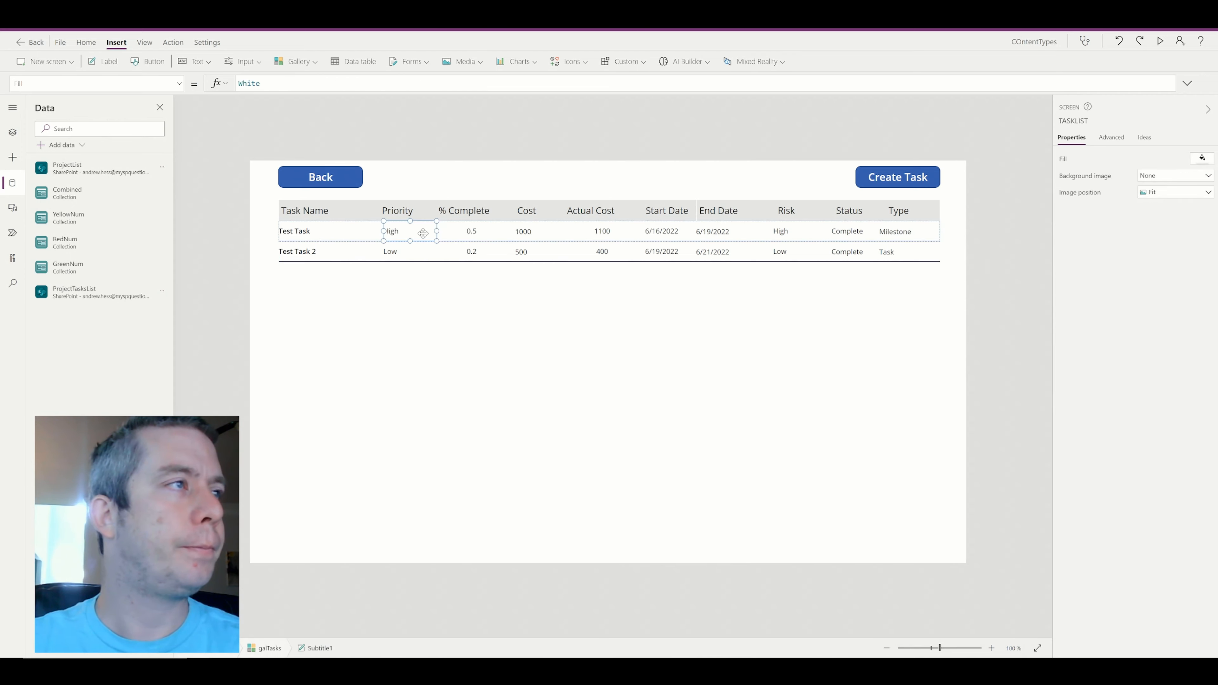
pyautogui.click(1161, 40)
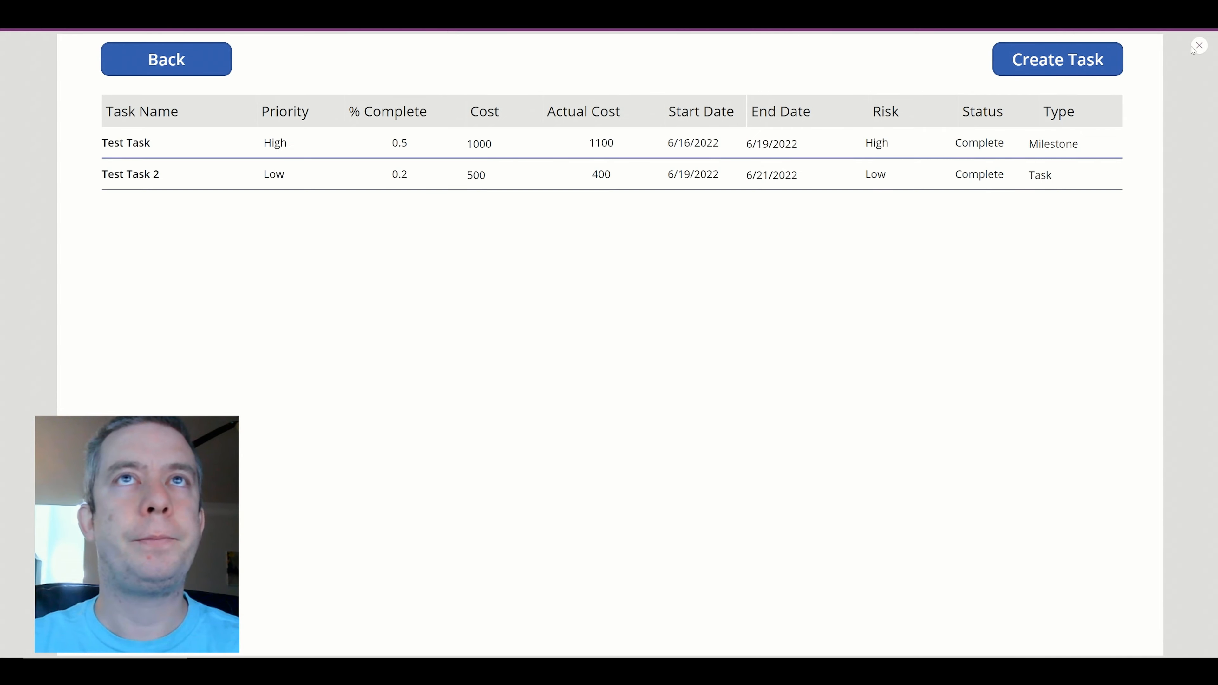
pyautogui.click(1200, 46)
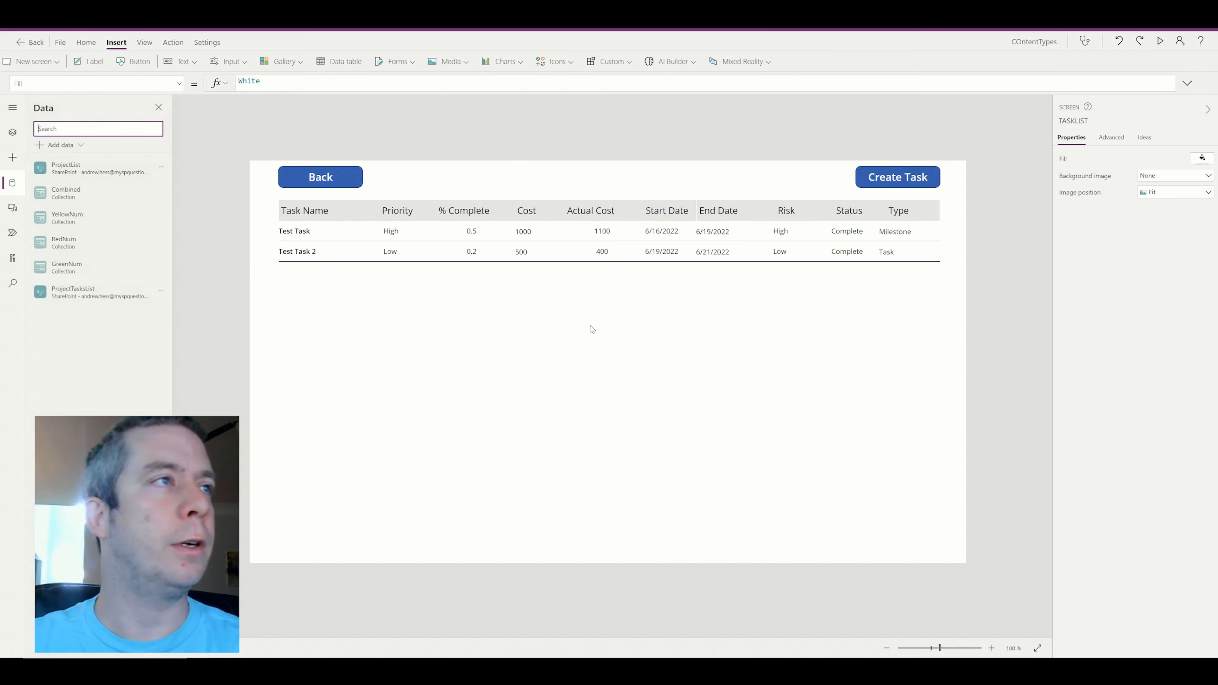
# - Cover the galTasks row with a 1272 by 39 button that has no text and a transparent fill
pyautogui.click(435, 326)
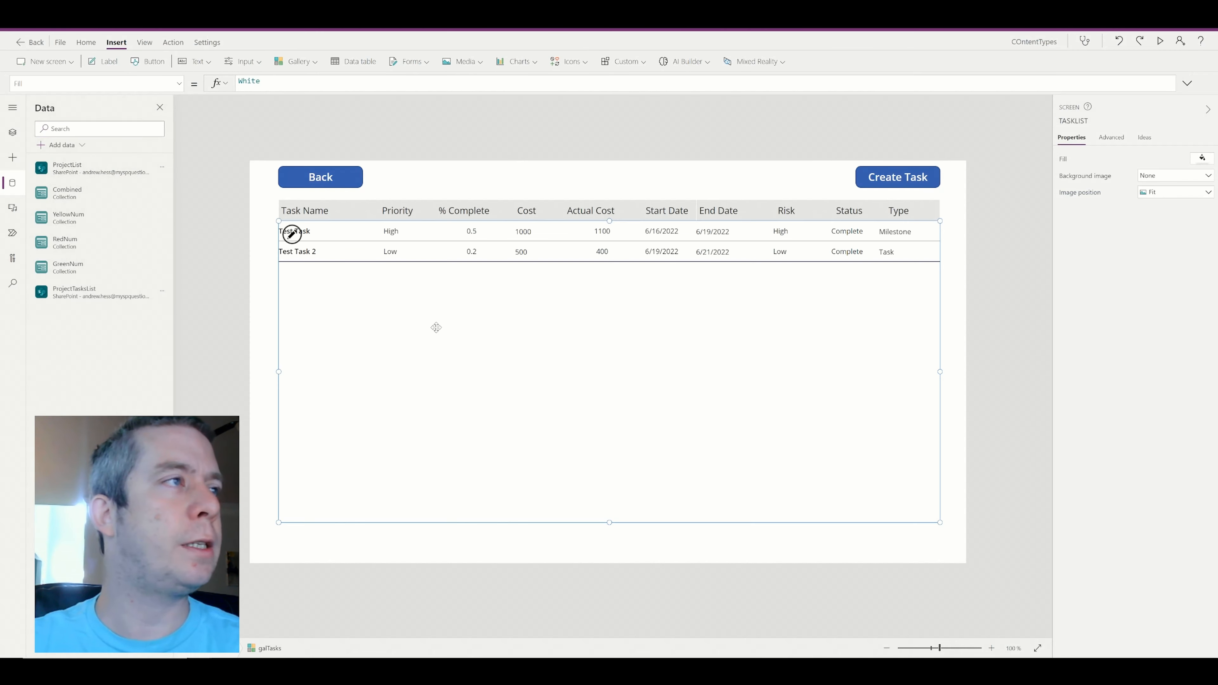
pyautogui.click(368, 233)
pyautogui.click(934, 232)
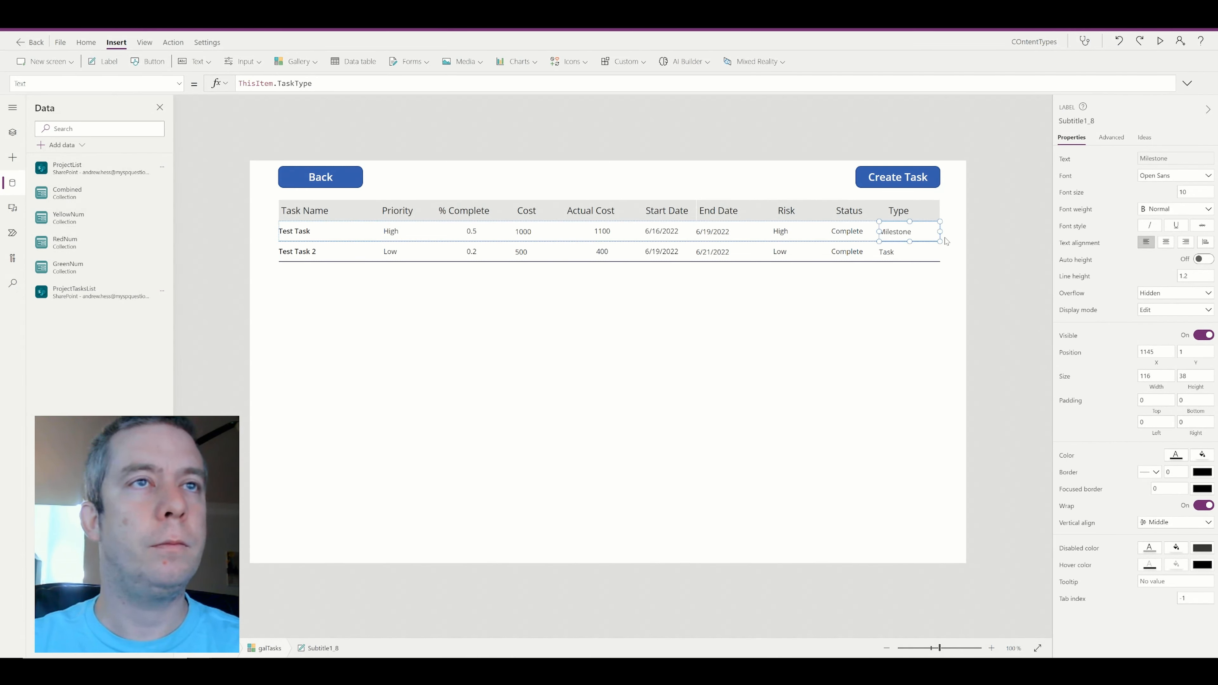
pyautogui.click(898, 318)
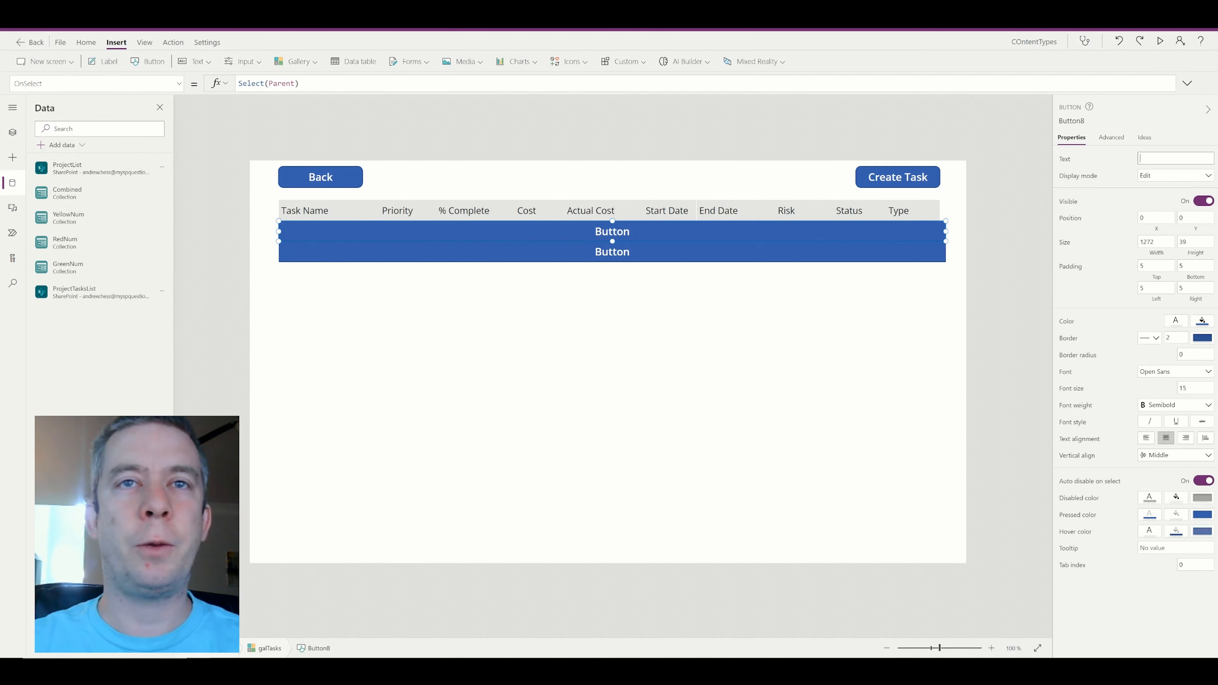
pyautogui.click(1202, 321)
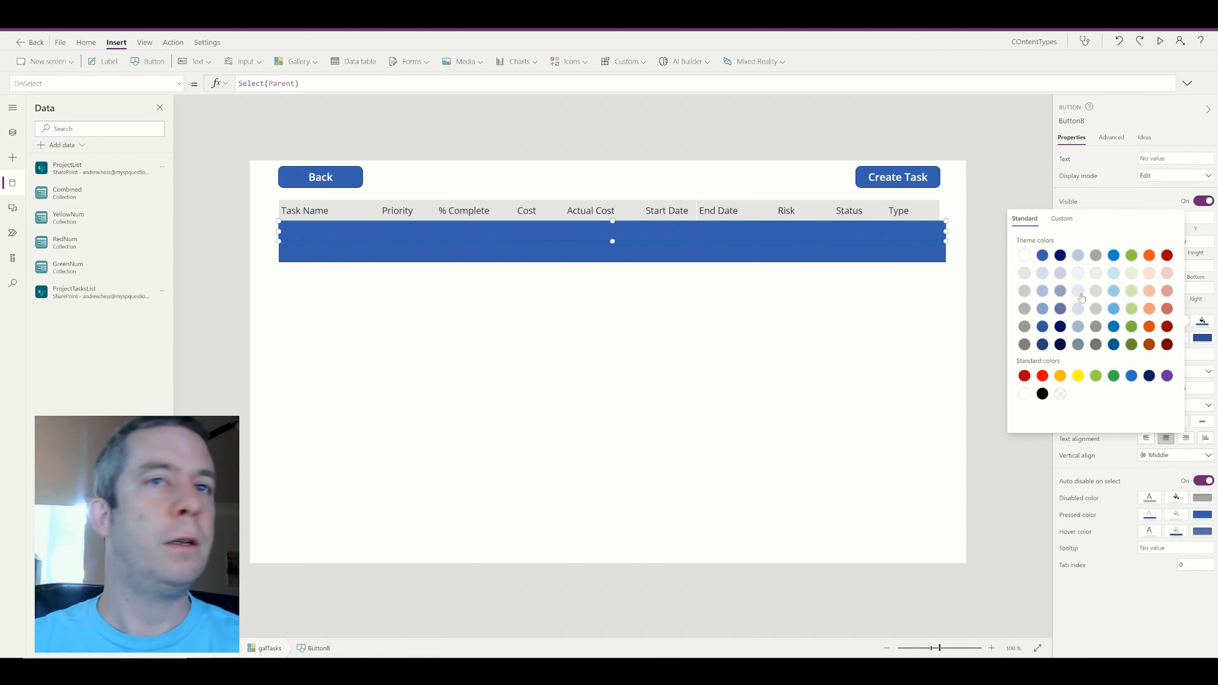
pyautogui.click(1059, 392)
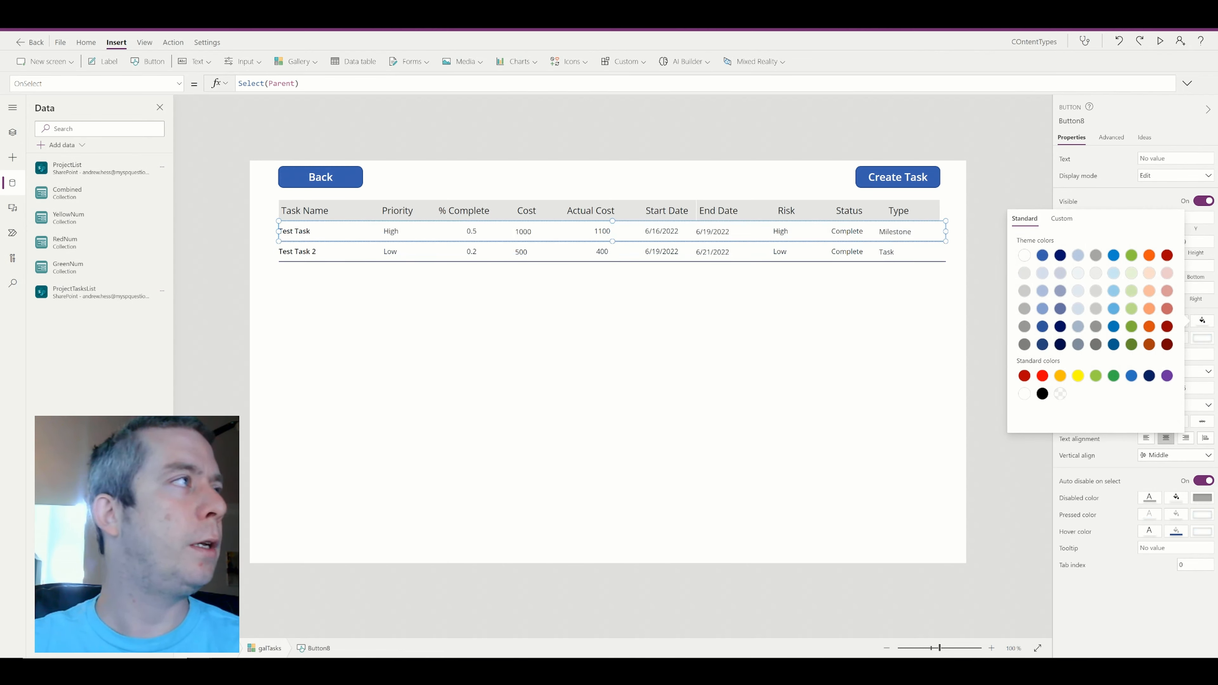
pyautogui.click(1058, 202)
# - Set the row button's HoverFill to ColorFade(RGBA(56, 96, 178, .2), -20%) and test it in the preview
pyautogui.click(180, 83)
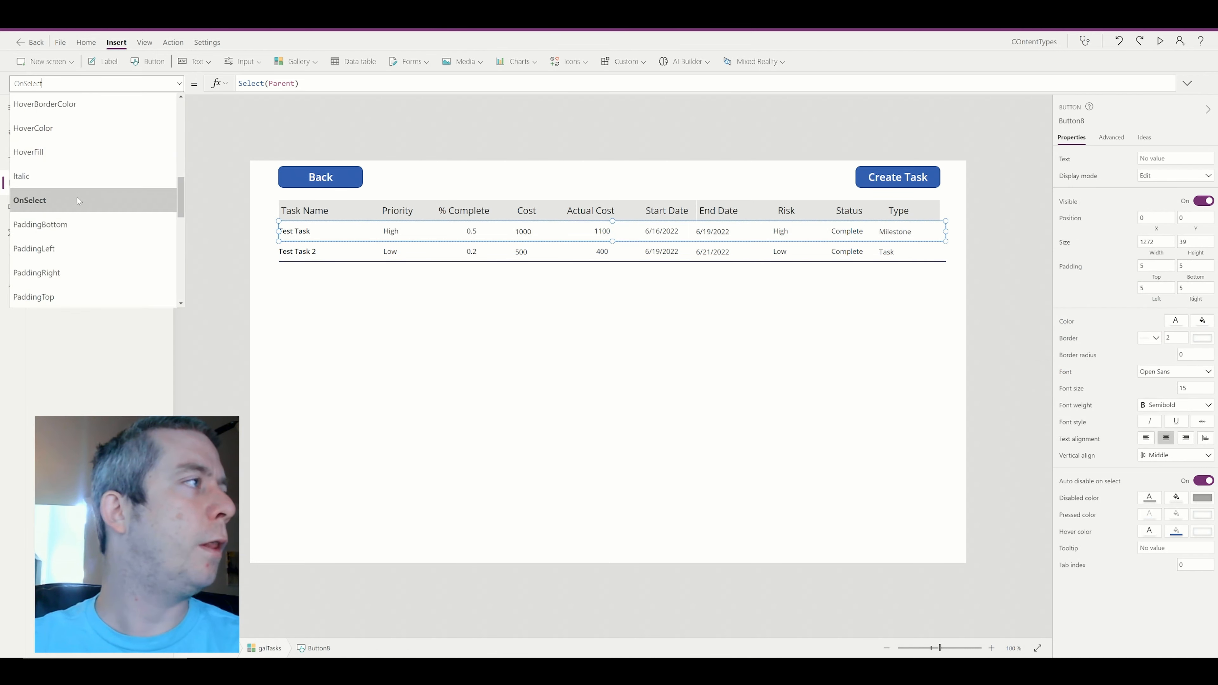
pyautogui.scroll(-10, 81, 212)
pyautogui.scroll(8, 121, 243)
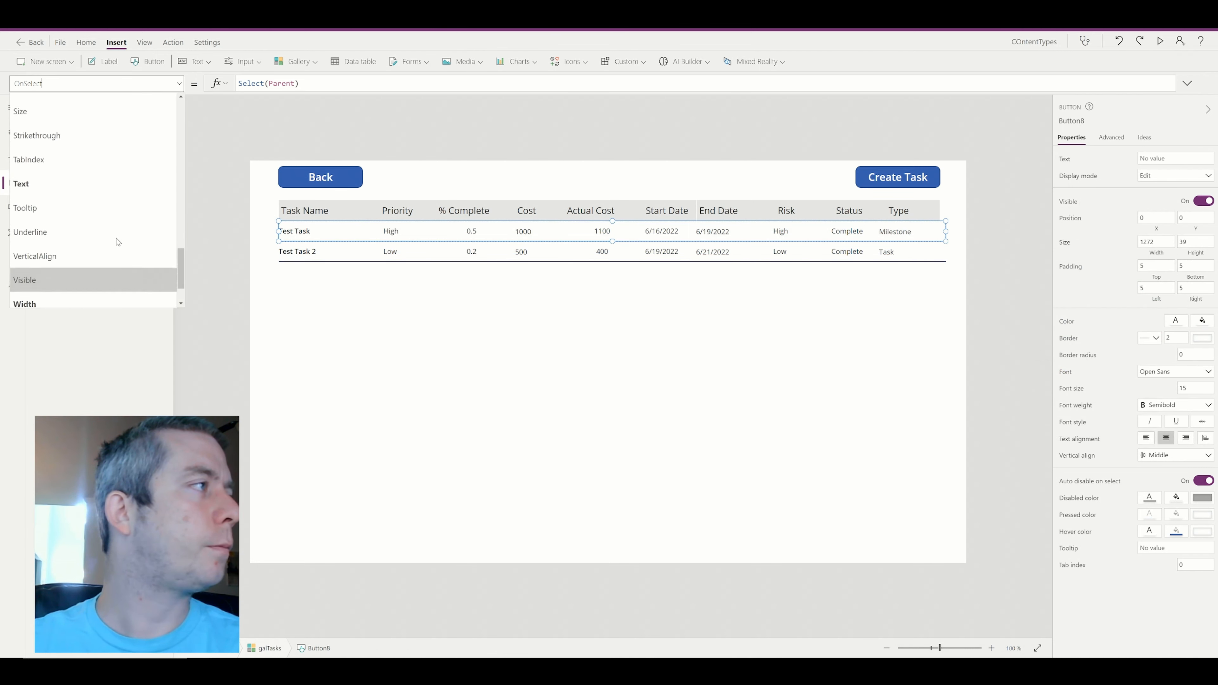
pyautogui.click(46, 150)
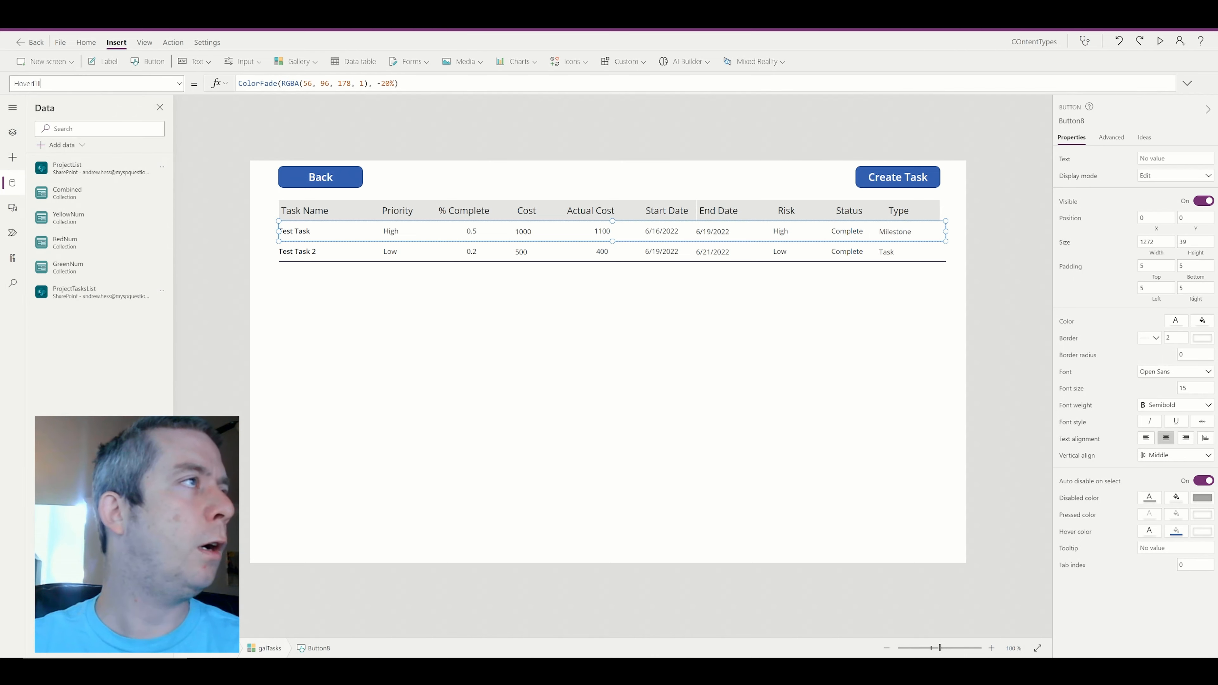
pyautogui.doubleClick(362, 83)
pyautogui.write('.2')
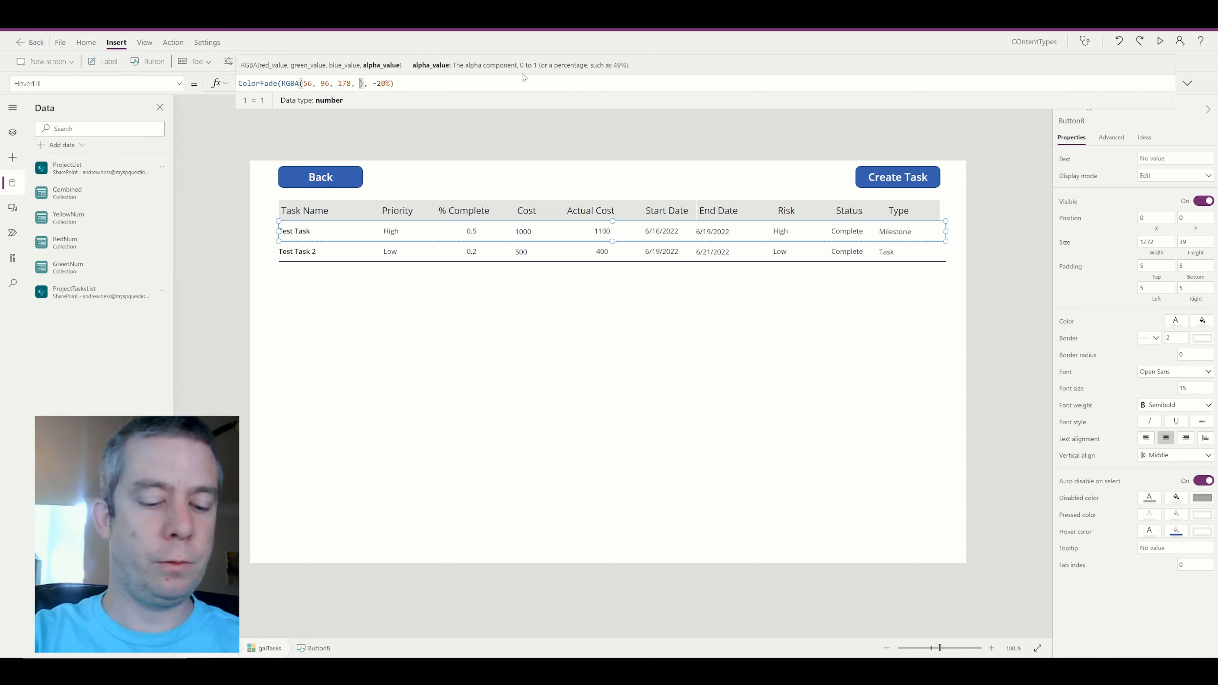
pyautogui.press('F5')
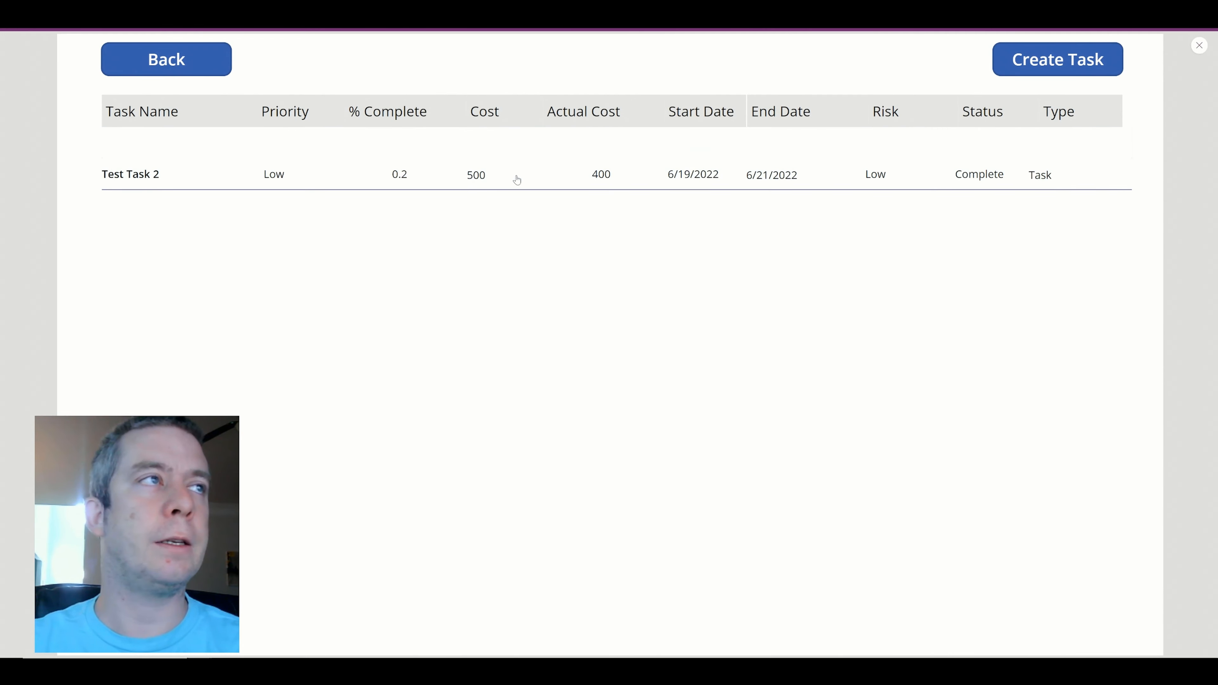
pyautogui.click(1199, 45)
# - Begin the galTasks row button's Fill formula with an If test for ThisItem.TaskType="Milestone", before the existing RGBA color
pyautogui.click(940, 232)
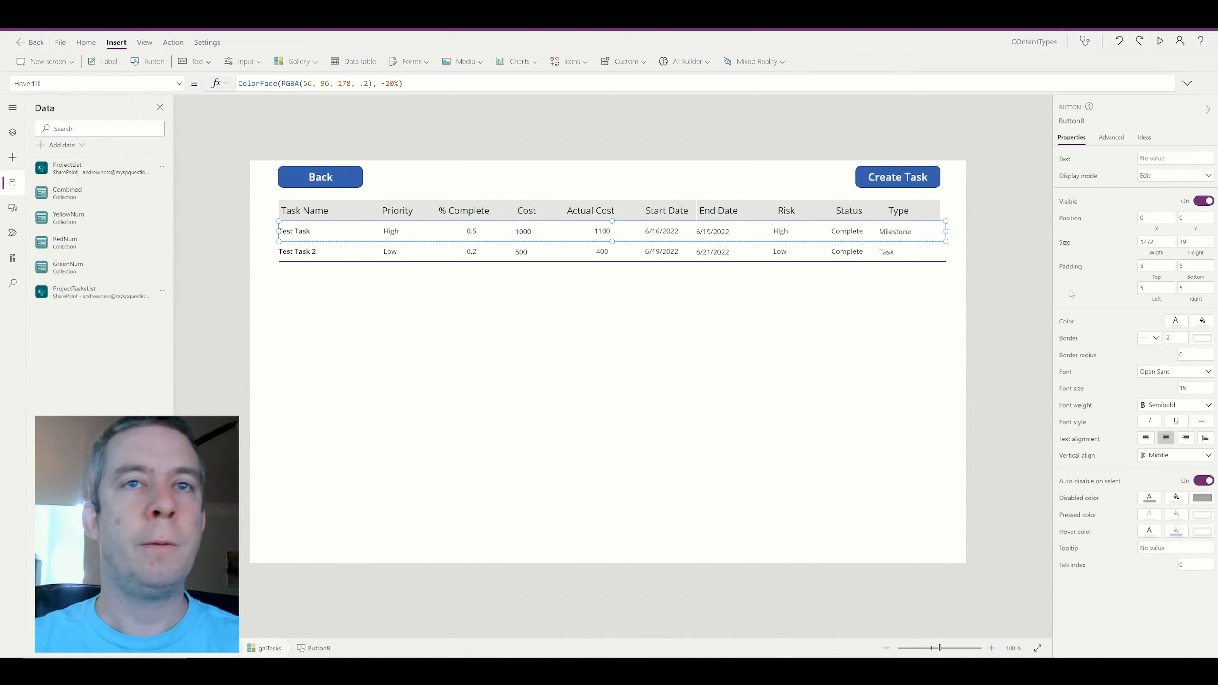
pyautogui.click(1201, 338)
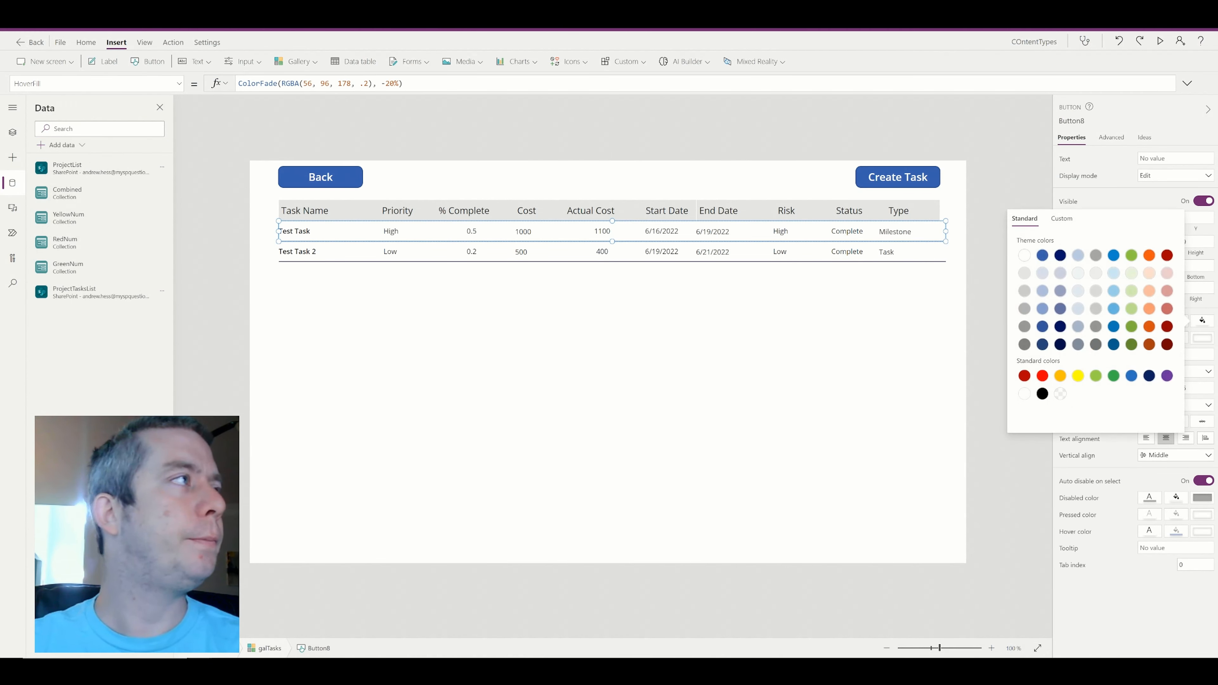
pyautogui.click(178, 84)
pyautogui.scroll(5, 71, 192)
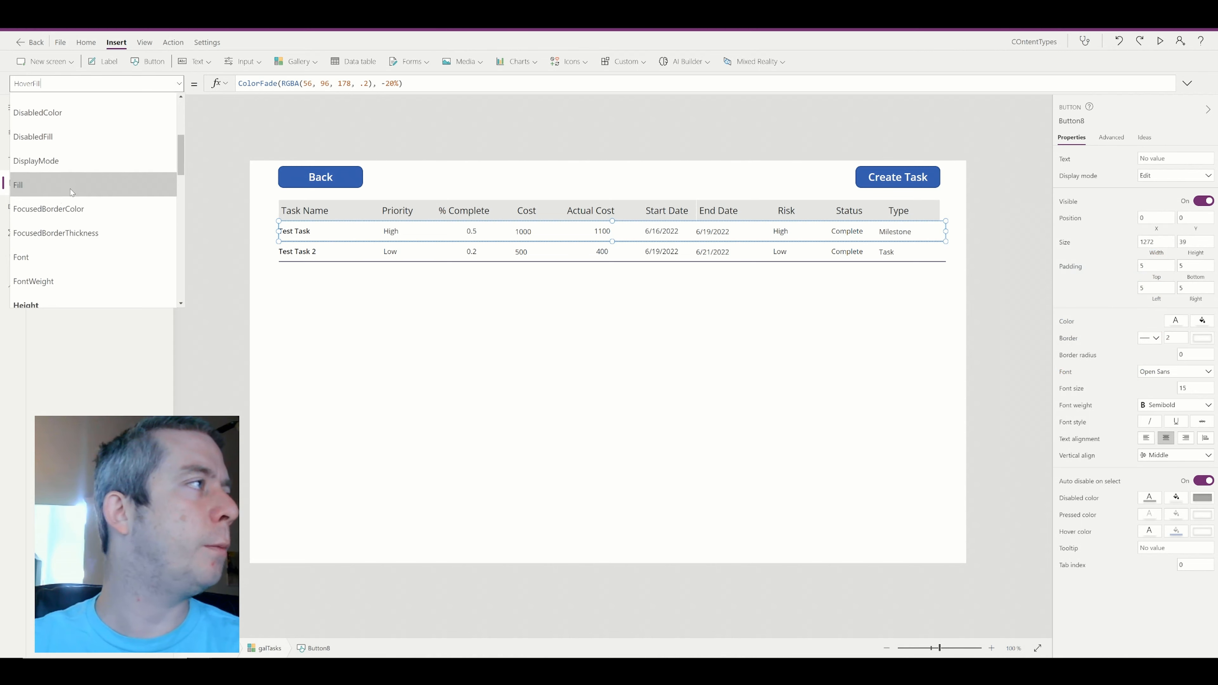
pyautogui.click(72, 192)
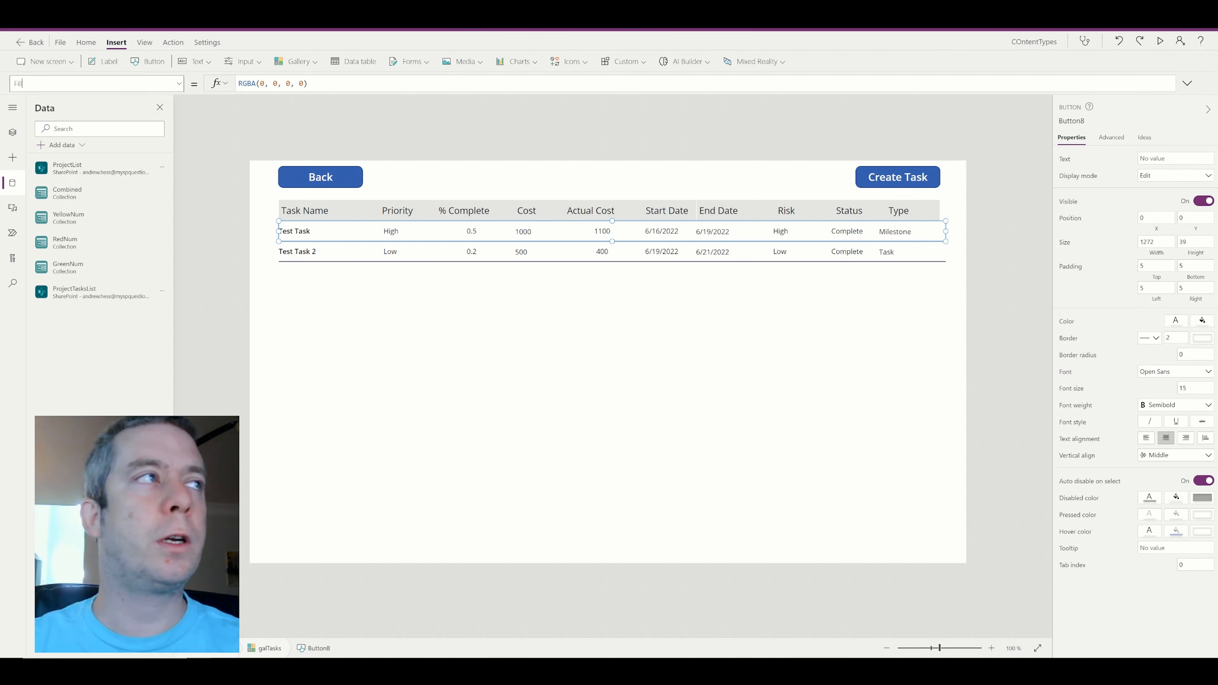
pyautogui.moveTo(311, 84); pyautogui.dragTo(148, 63)
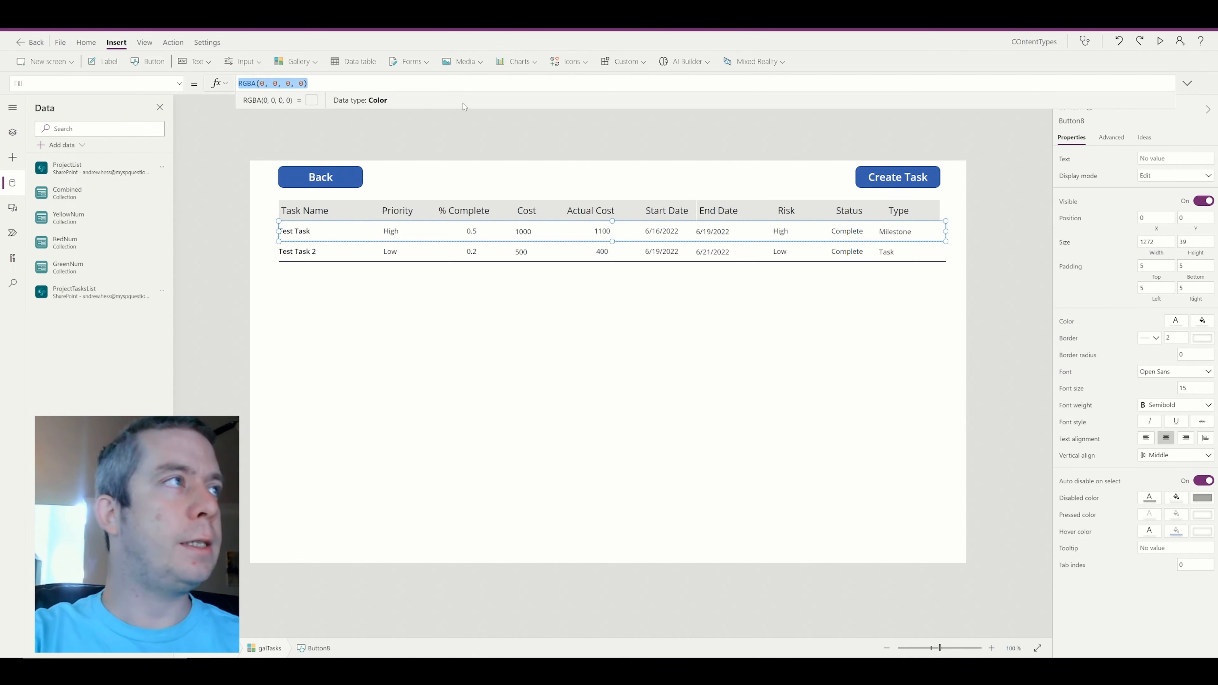
pyautogui.press('Home')
pyautogui.write('If(Th')
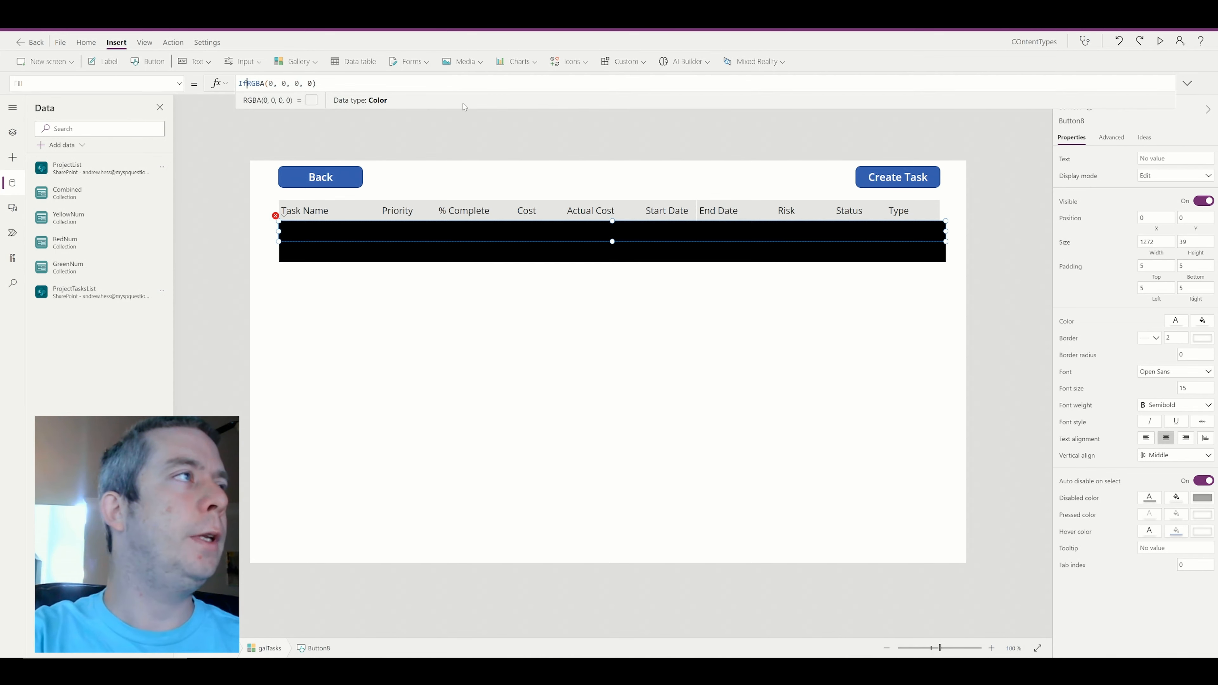
pyautogui.write('isI')
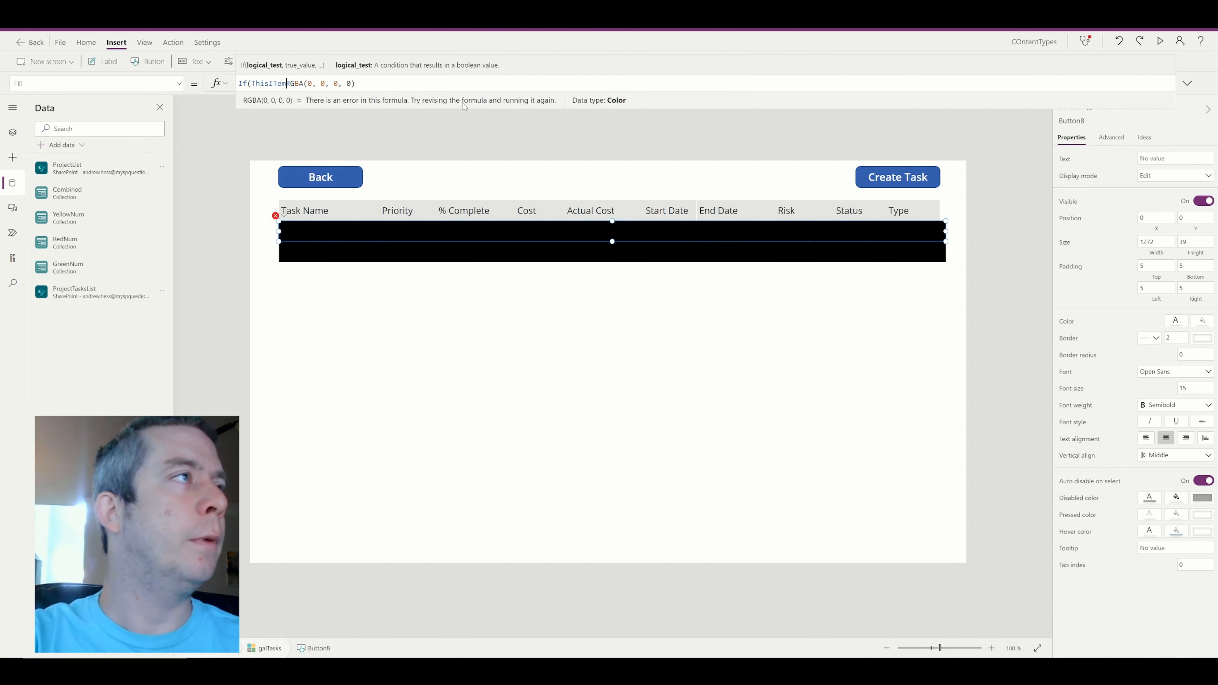
pyautogui.write('tem.TaskType= ')
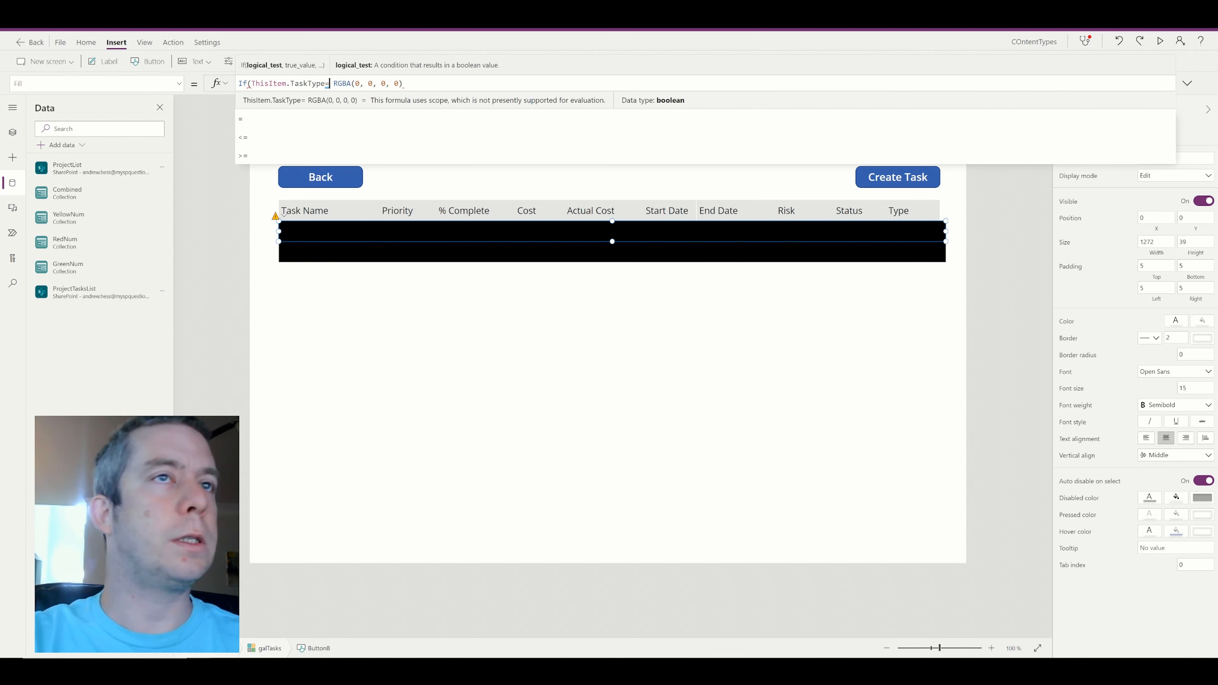
pyautogui.write('"')
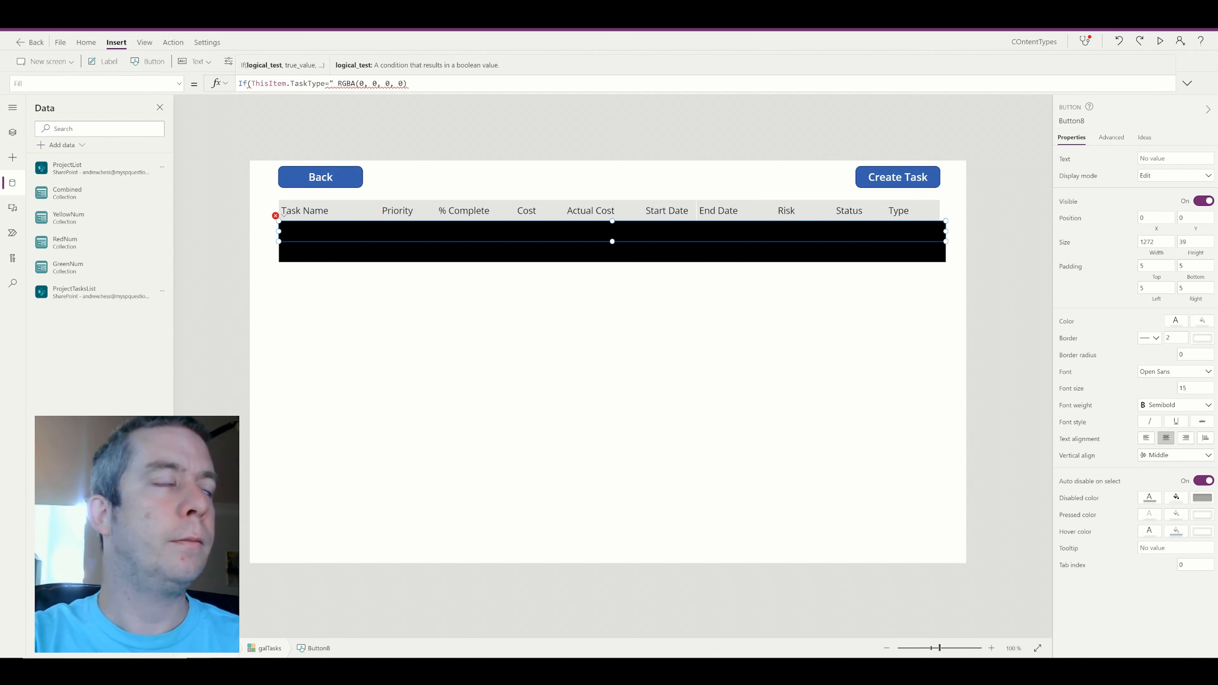
pyautogui.write('Milestone')
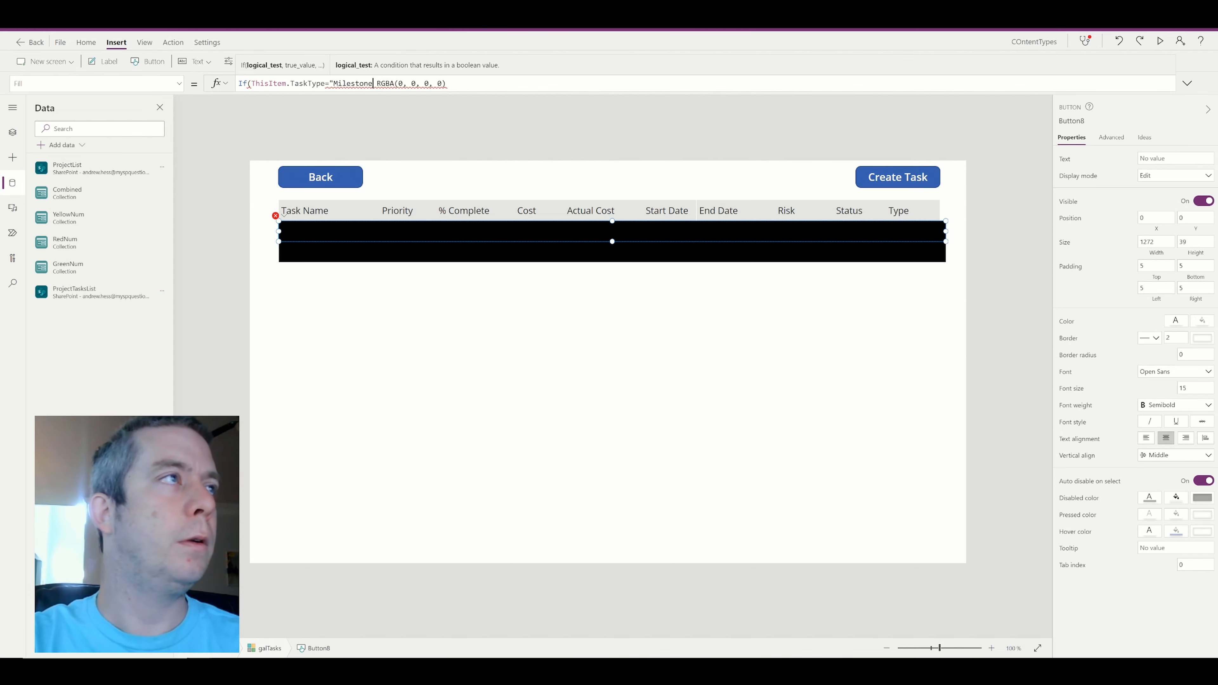
pyautogui.write(',')
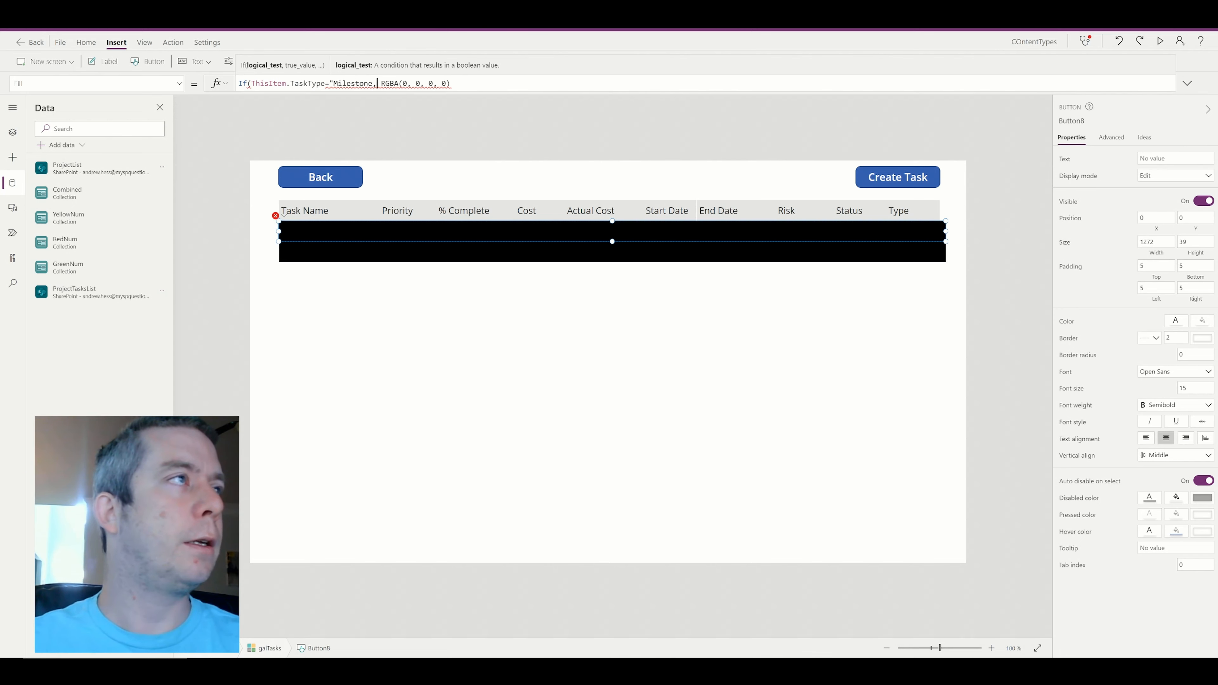
pyautogui.press('BackSpace')
pyautogui.write('"')
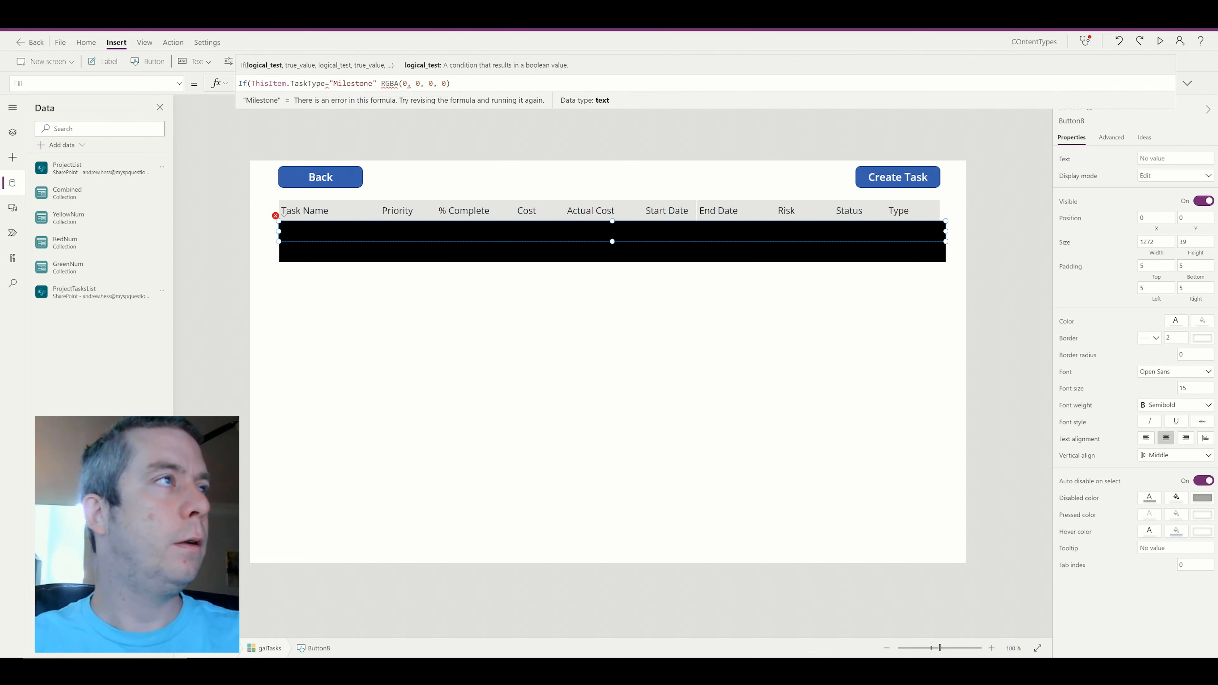
# - Complete the row button's If formula with RGBA(0, 0, 0, 0) as both the true and the false value
pyautogui.click(451, 84)
pyautogui.click(377, 83)
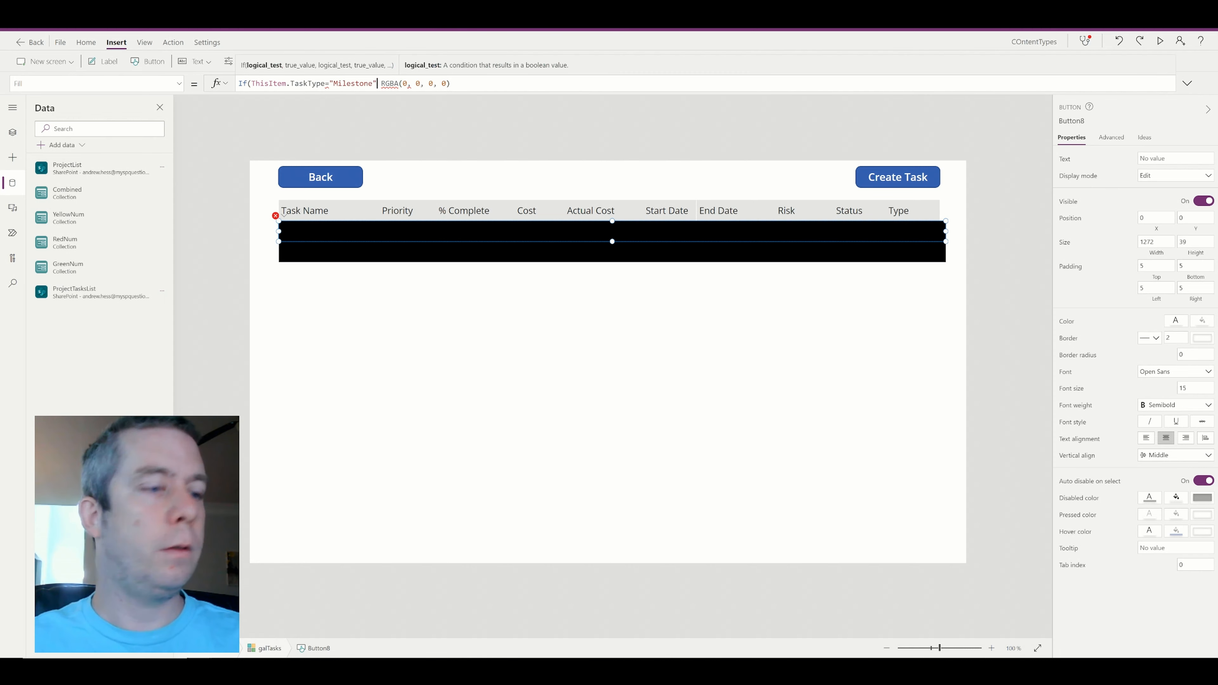
pyautogui.write(',')
pyautogui.moveTo(454, 84); pyautogui.dragTo(385, 83)
pyautogui.hotkey('ctrl', 'c')
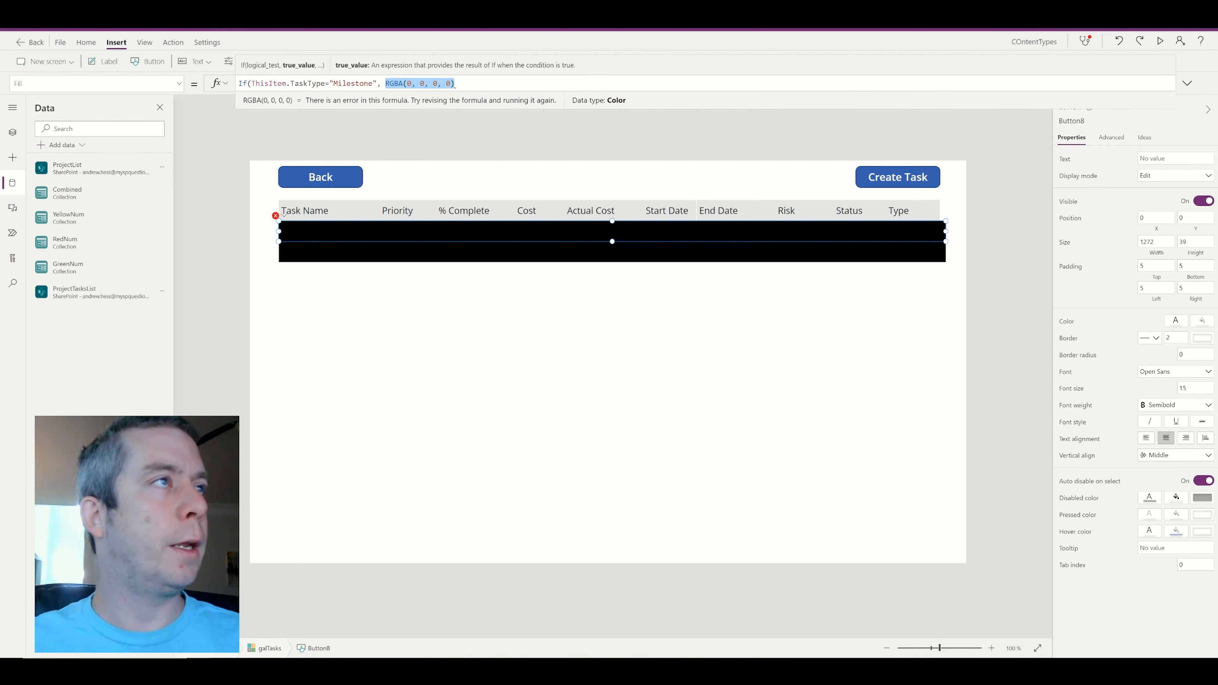
pyautogui.click(455, 84)
pyautogui.write(',')
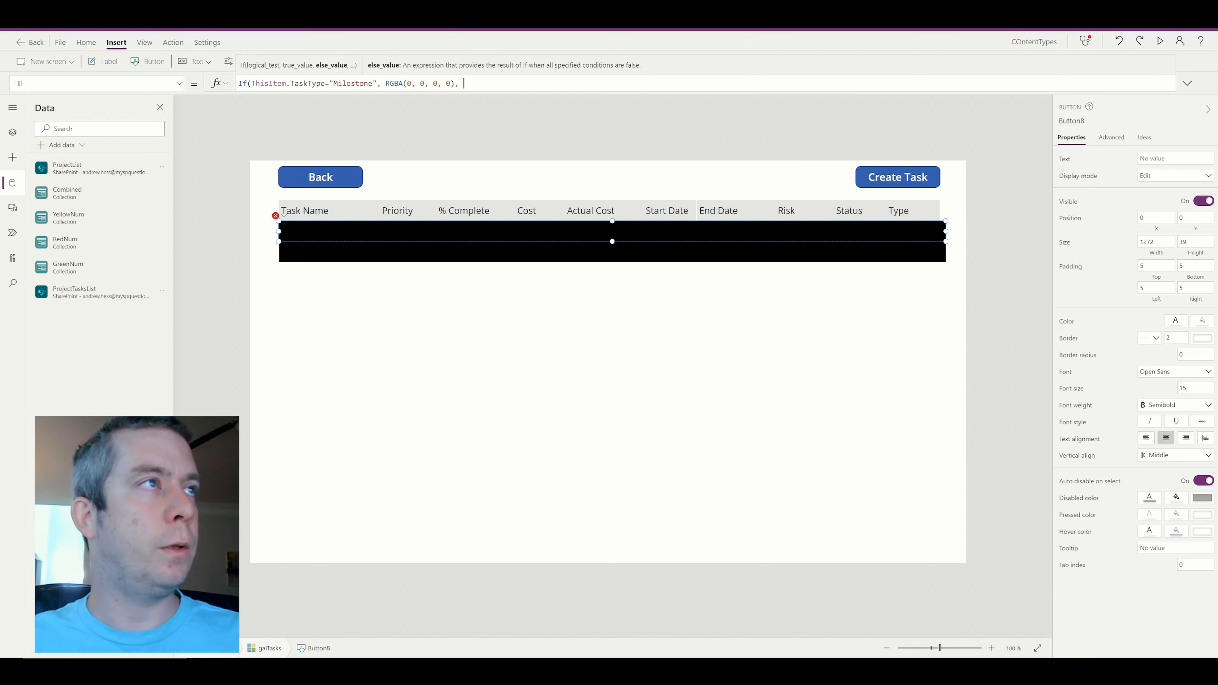
pyautogui.hotkey('ctrl', 'v')
pyautogui.write(')')
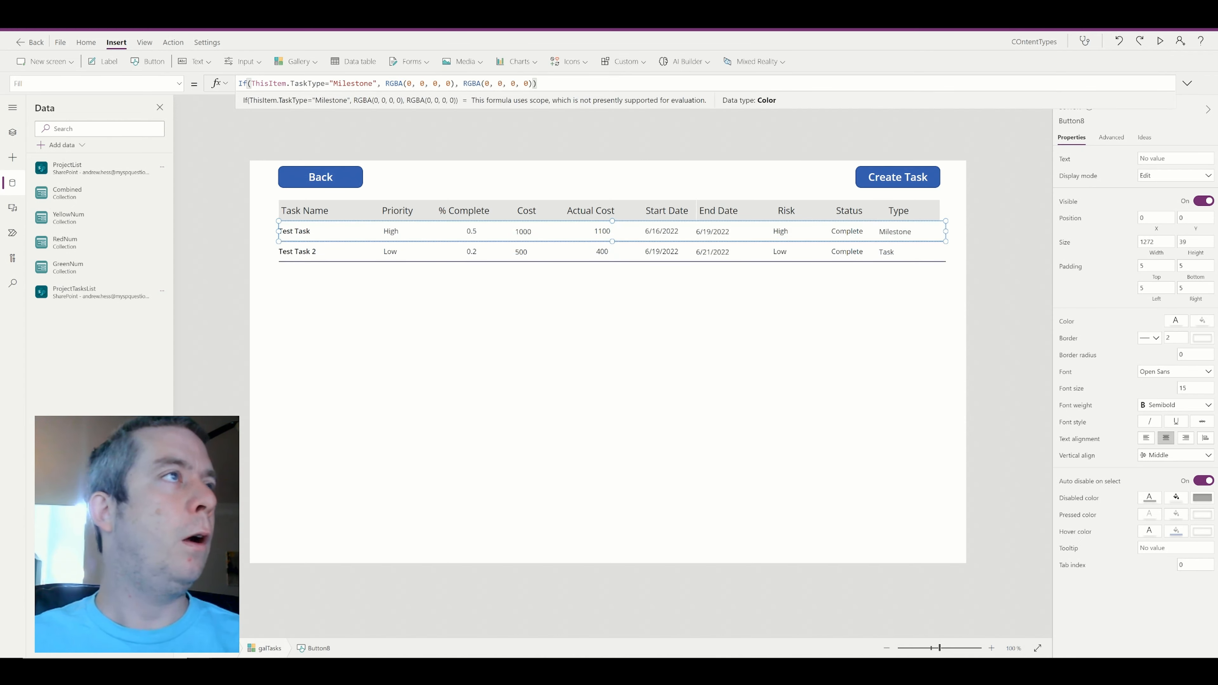
# - Set the Milestone color in the Fill formula to RGBA(100, 0, 0, .2) and check the rows in the preview
pyautogui.click(407, 84)
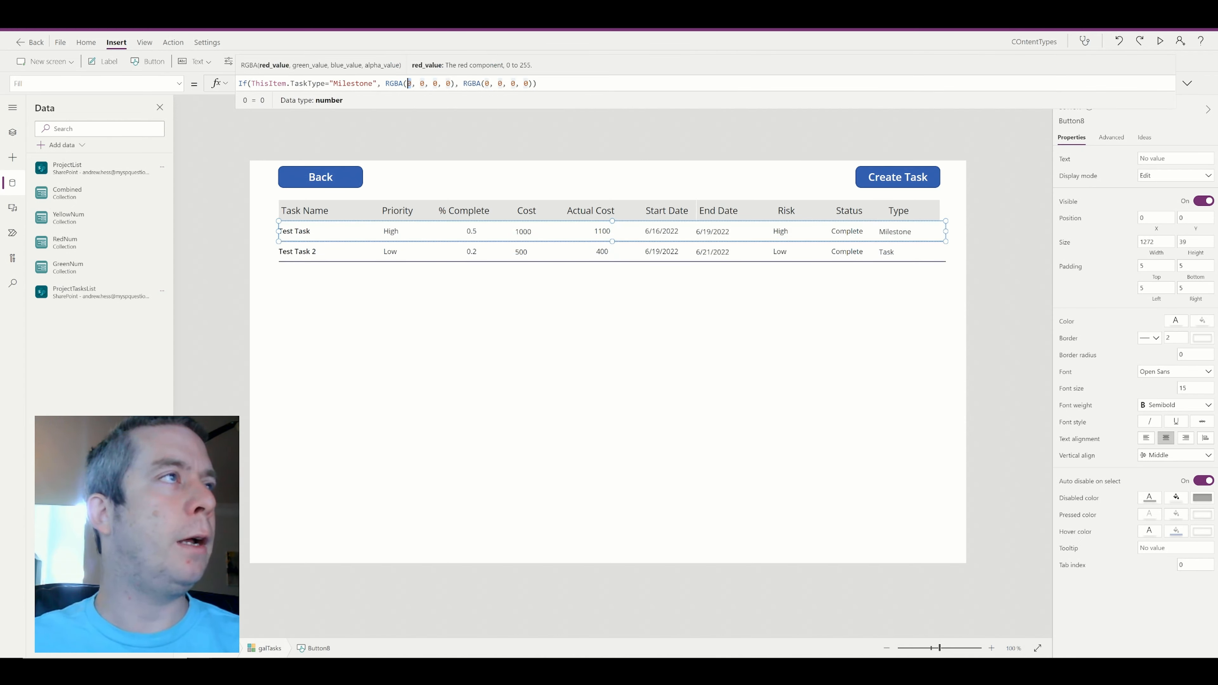
pyautogui.write('0, ')
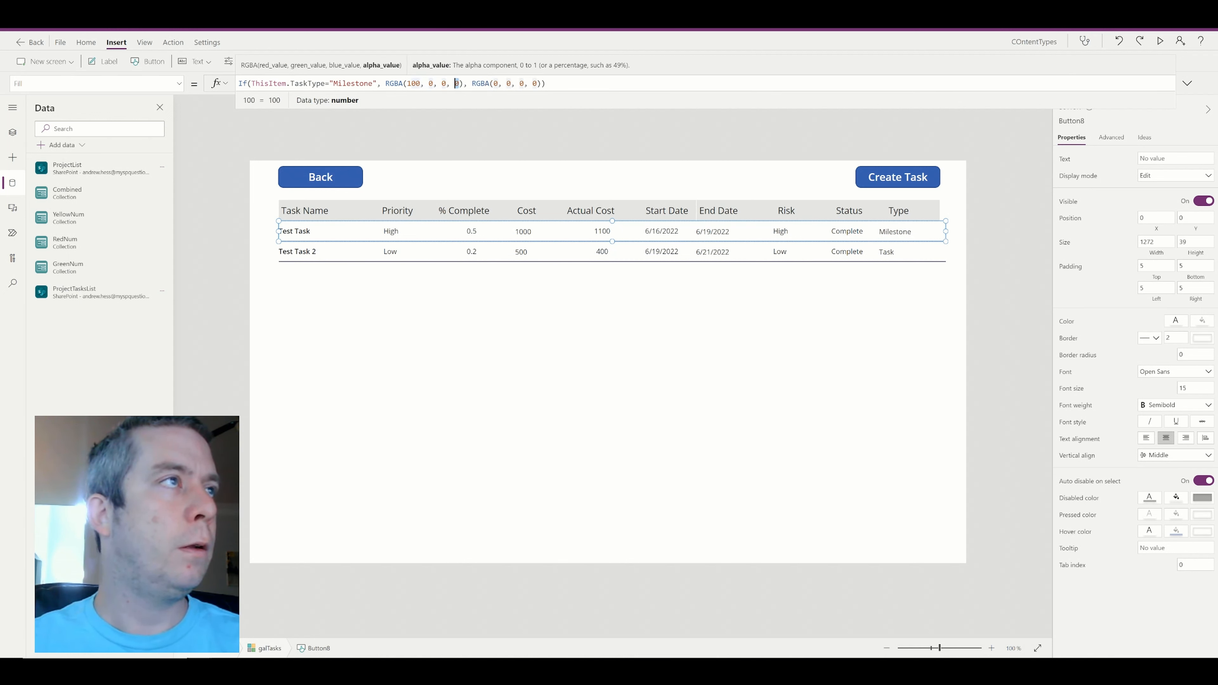
pyautogui.write('.2')
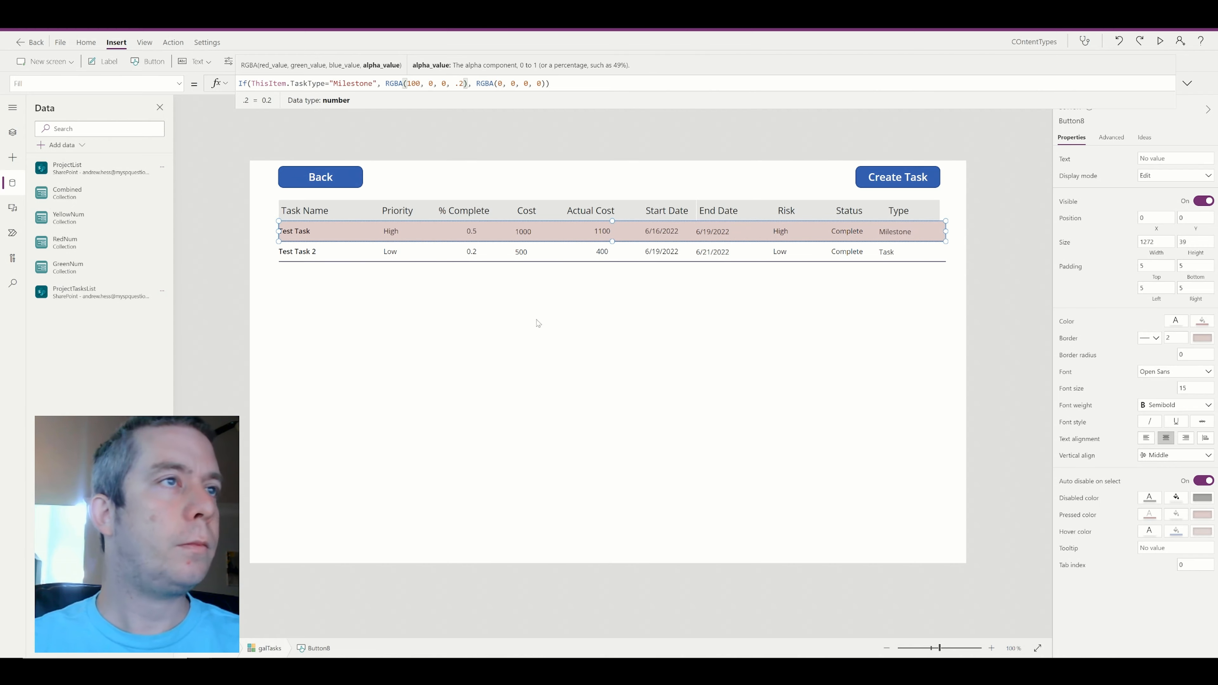
pyautogui.click(906, 341)
pyautogui.click(1160, 41)
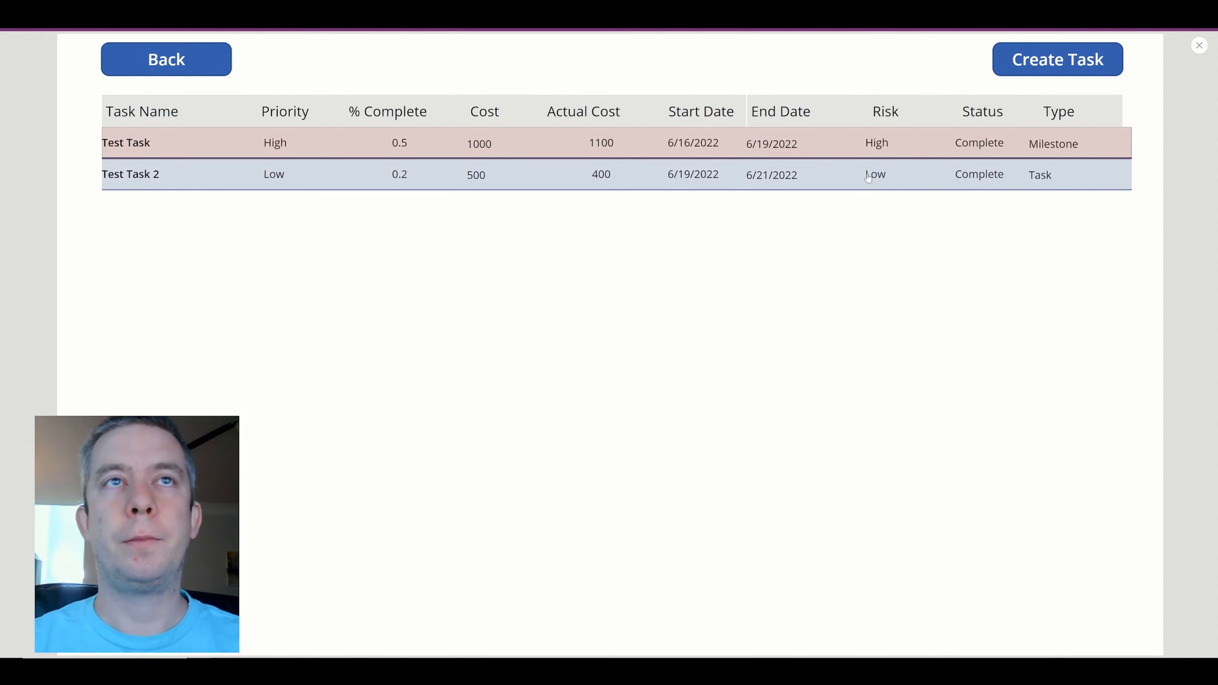
pyautogui.press('Escape')
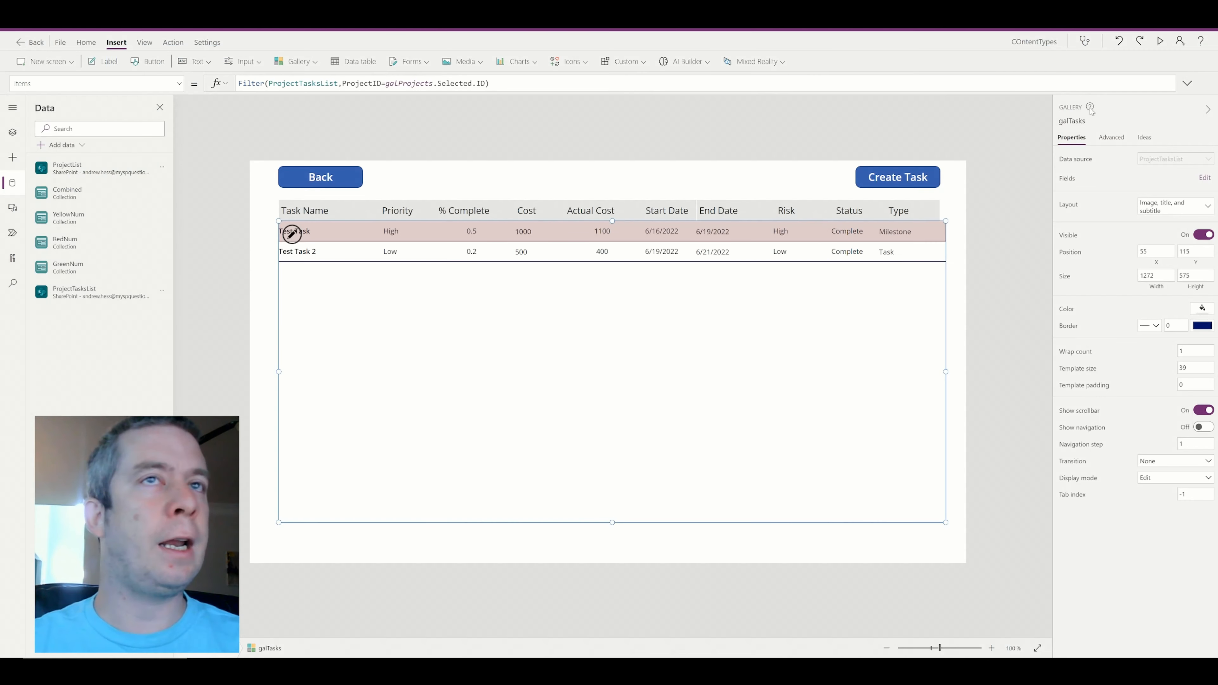
# - Preview the app again and start a new task titled MyFirst SubTask
pyautogui.click(1160, 41)
pyautogui.click(1037, 67)
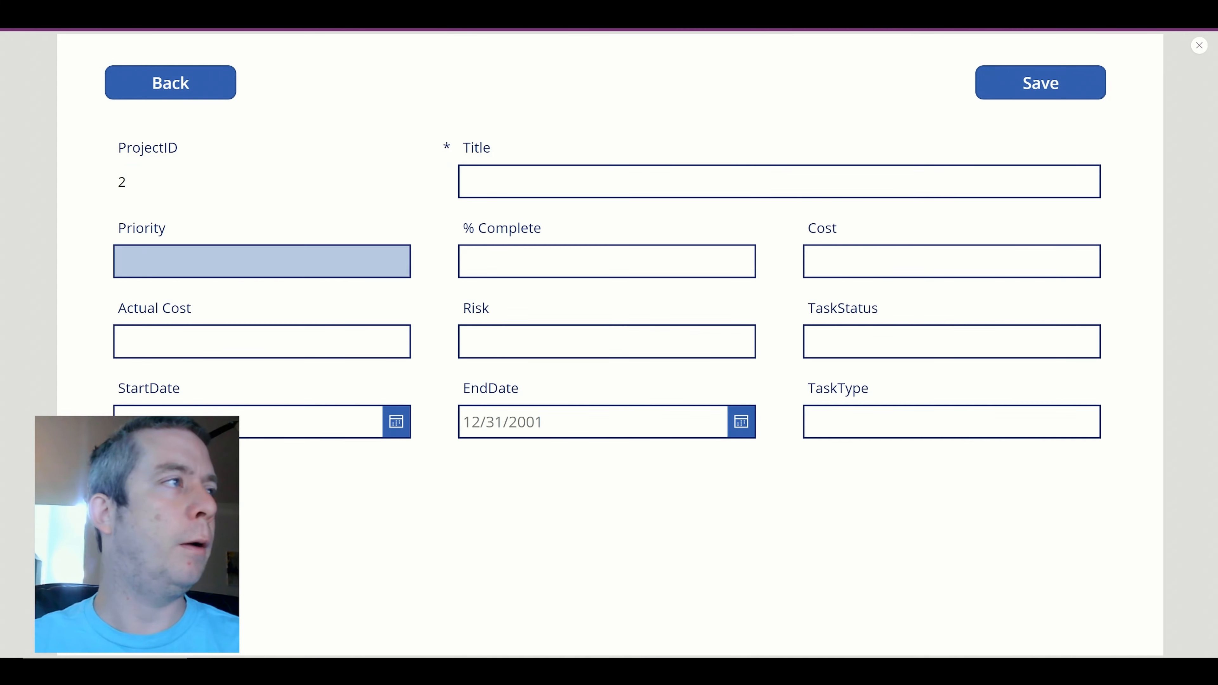
pyautogui.write('MyF')
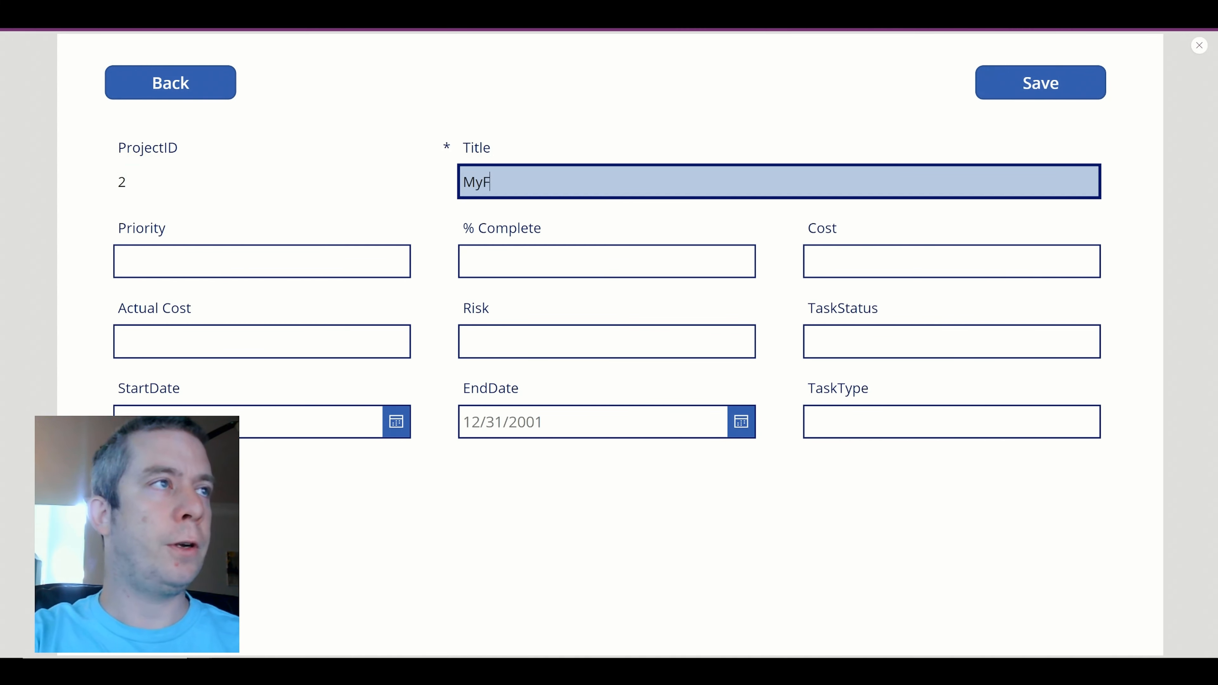
pyautogui.write('irst SubTask')
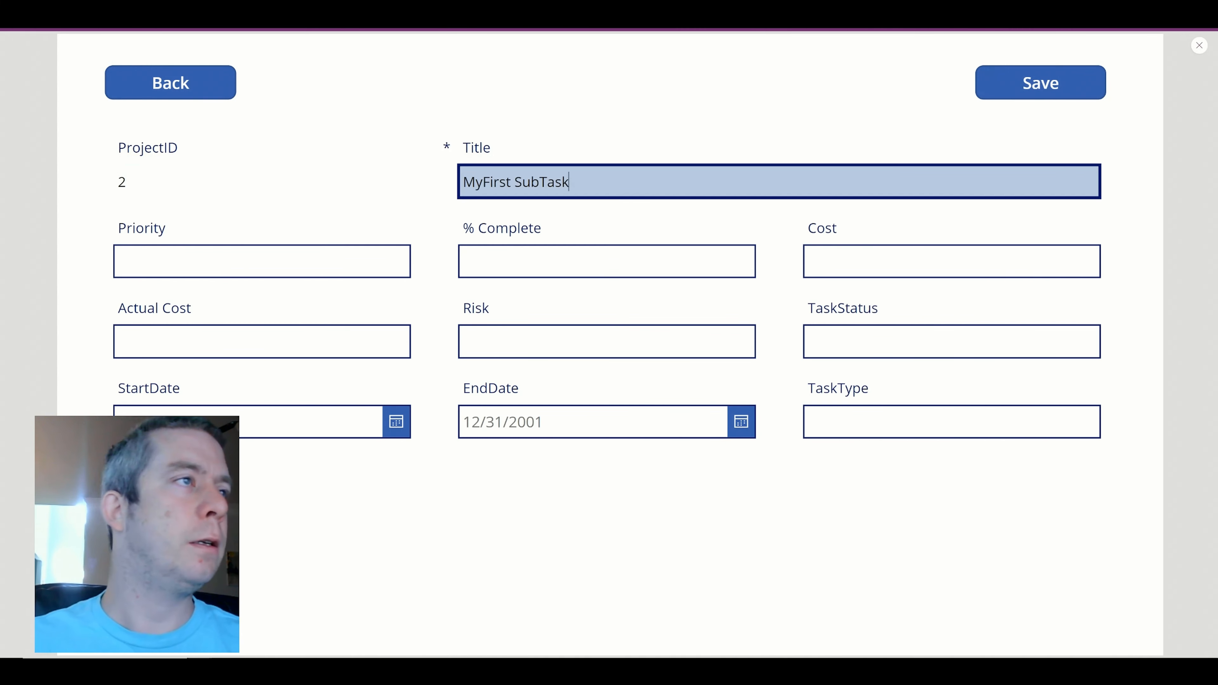
# - Fill in the new task with % Complete 0, Risk Low and TaskType SubTask, save it and dismiss the notification
pyautogui.click(498, 267)
pyautogui.write('0')
pyautogui.click(484, 341)
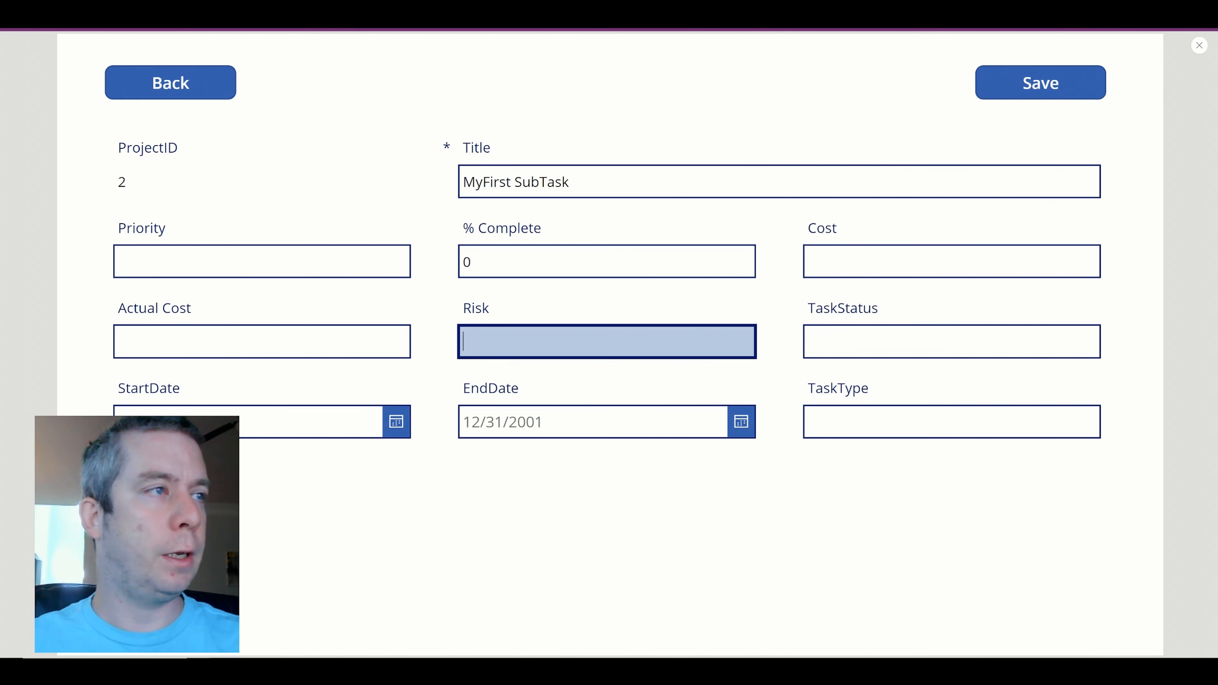
pyautogui.write('Low')
pyautogui.click(932, 422)
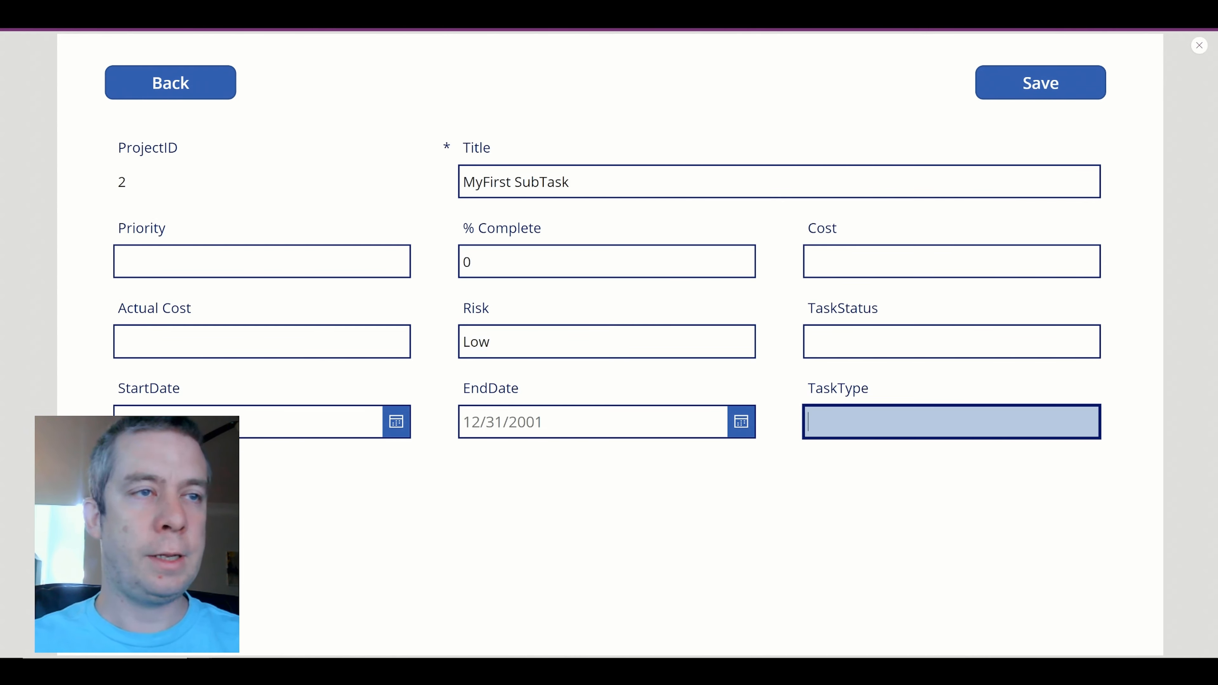
pyautogui.write('SubTask')
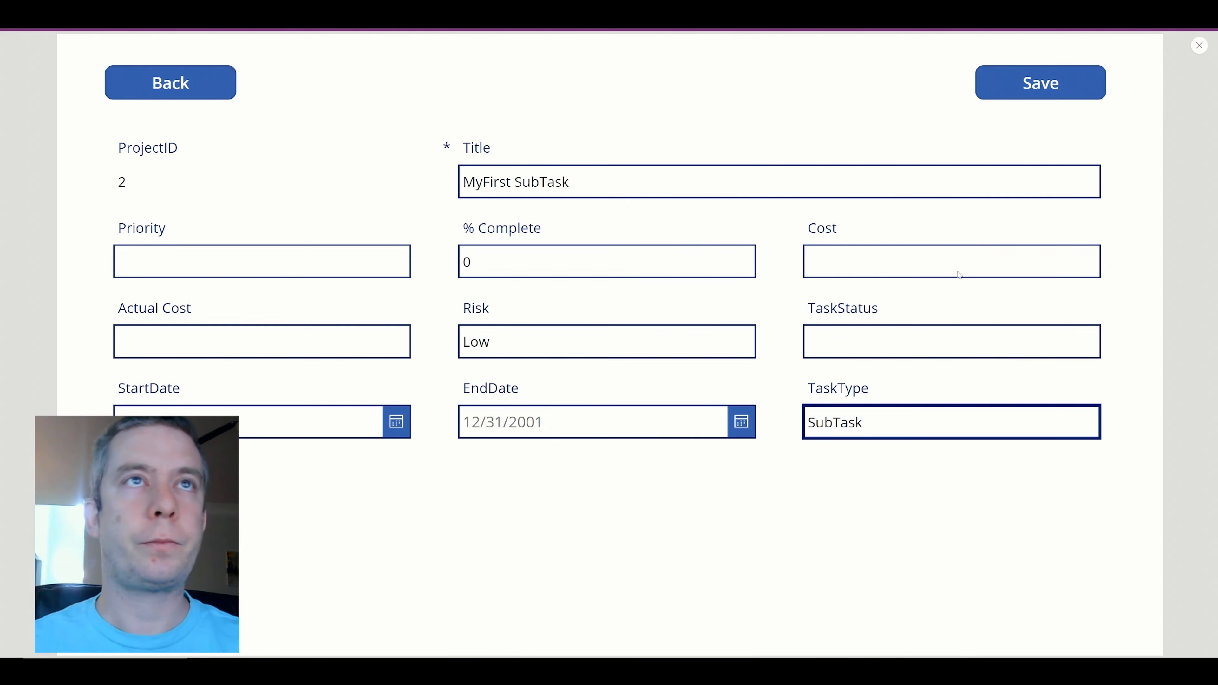
pyautogui.click(1038, 90)
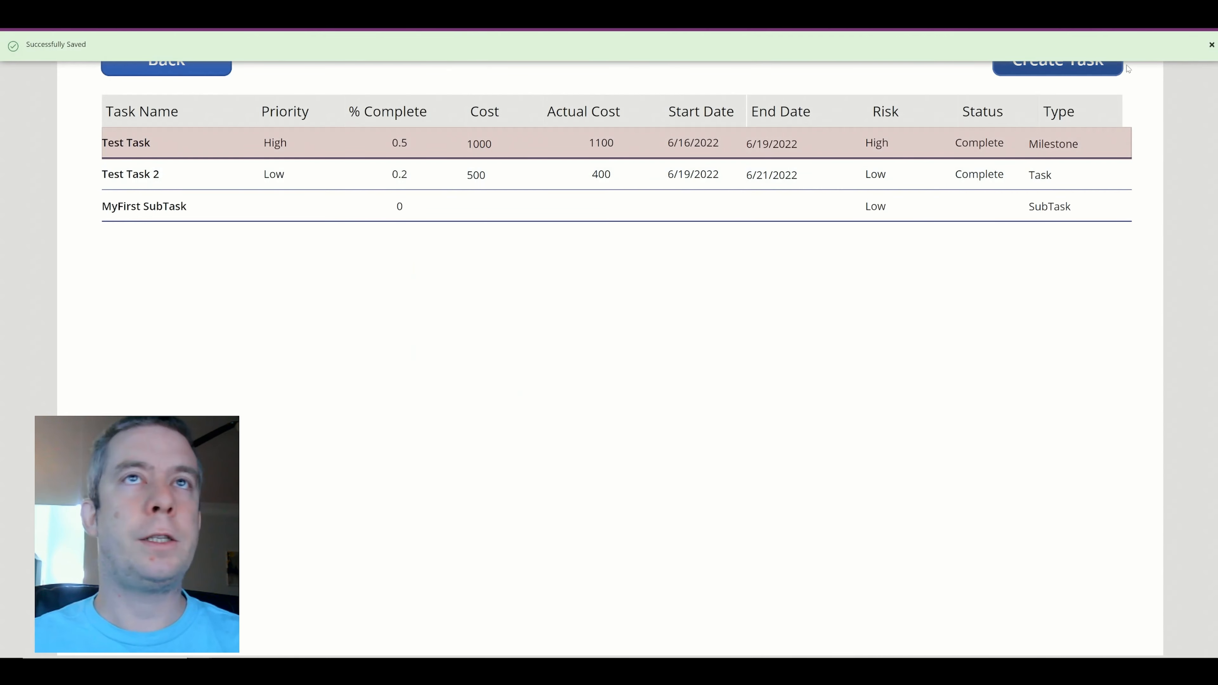
pyautogui.click(1211, 46)
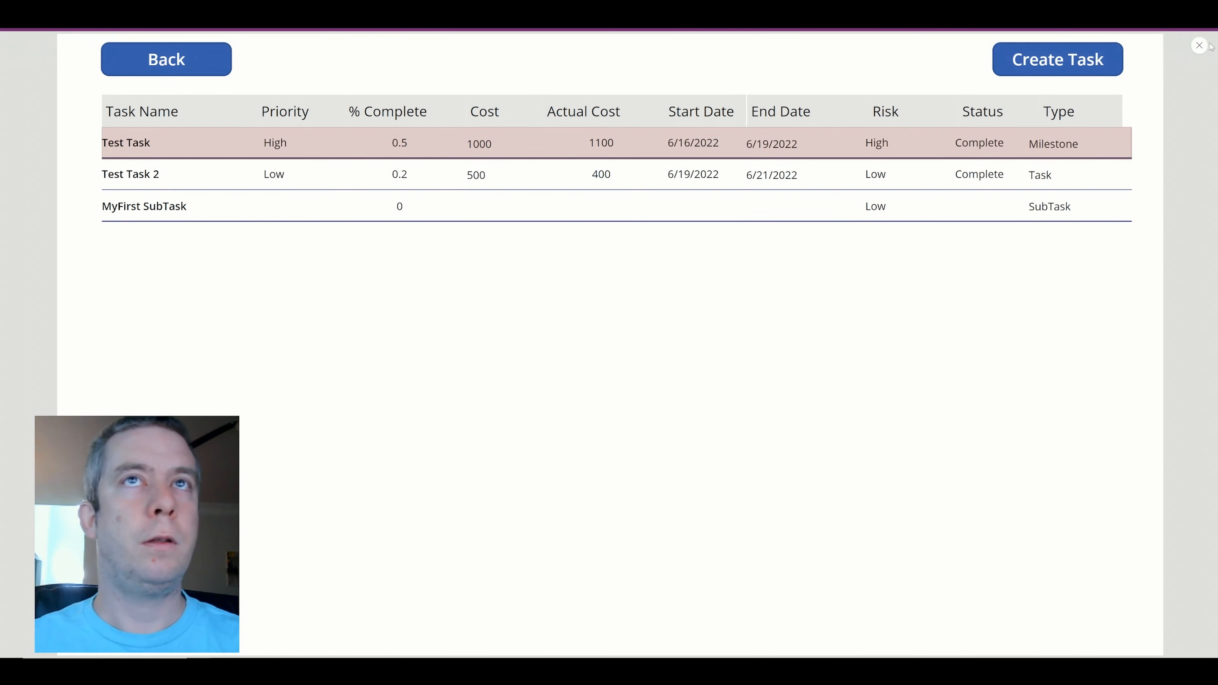
# - Close the preview and start the task name label's Text formula with If(ThisItem.TaskType="SubTask"
pyautogui.press('Escape')
pyautogui.click(297, 274)
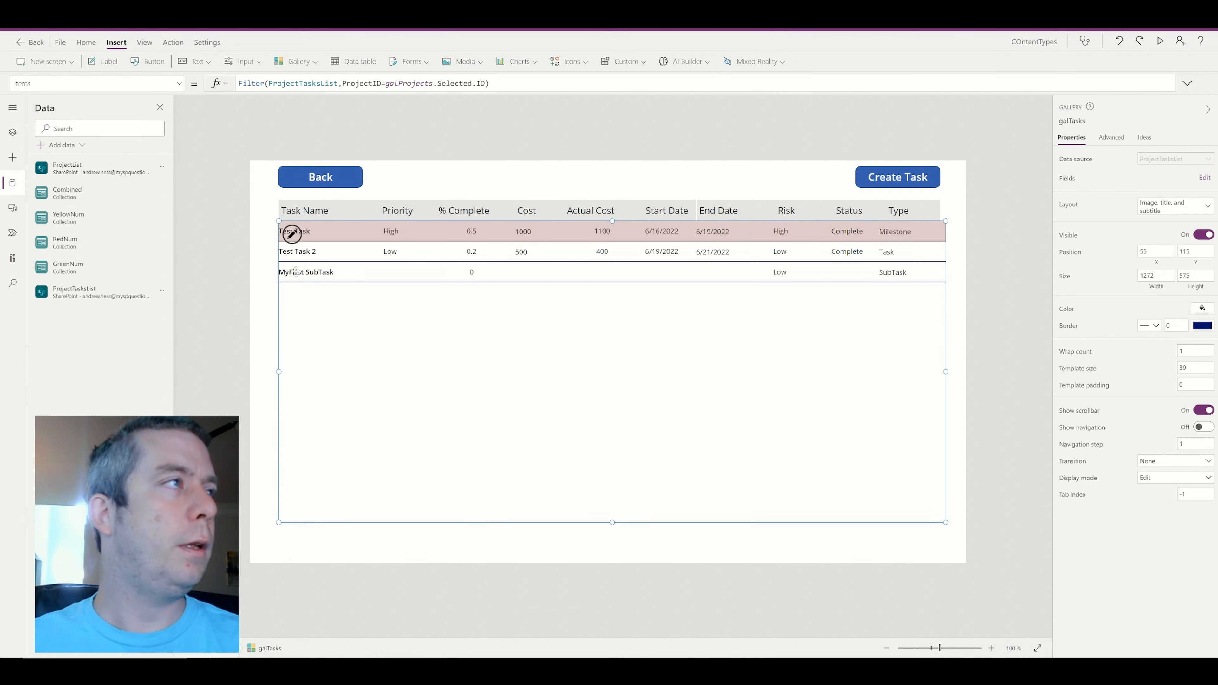
pyautogui.click(343, 235)
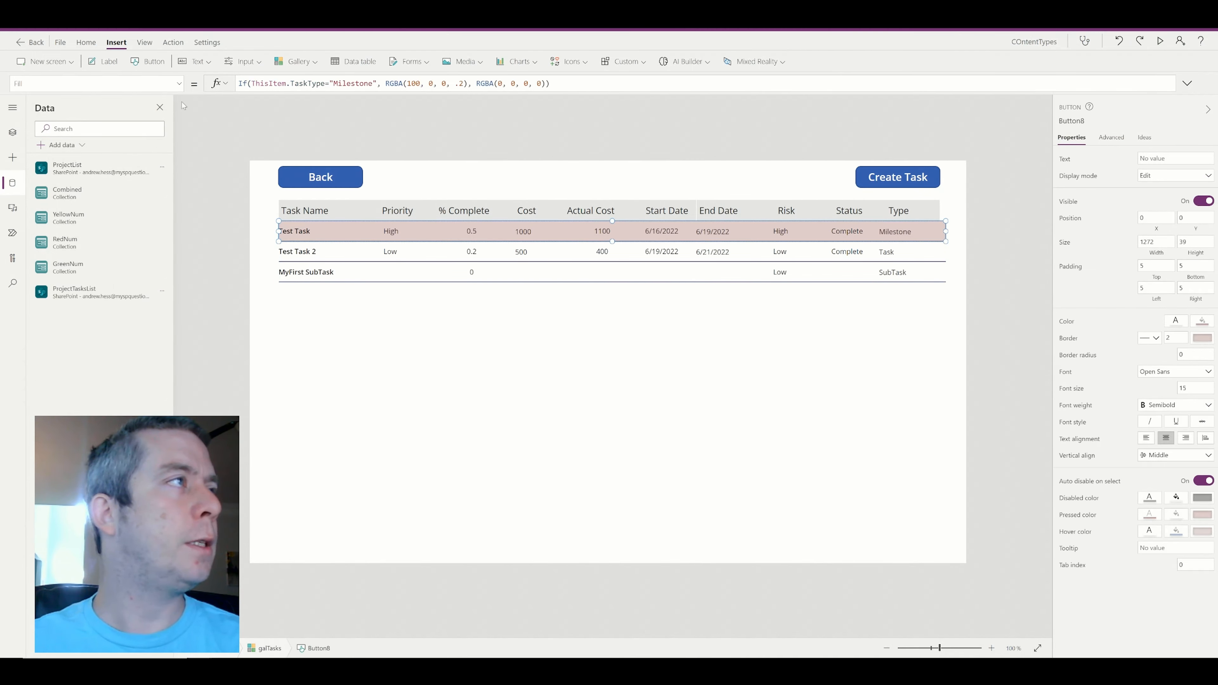
pyautogui.click(180, 85)
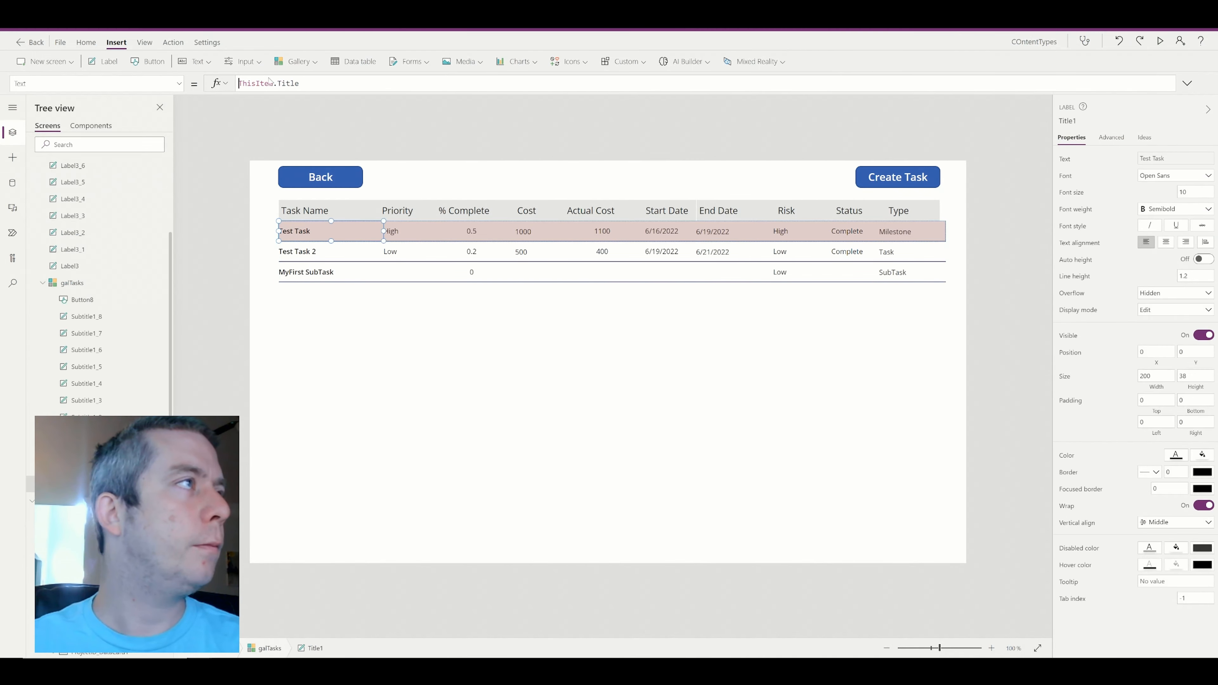
pyautogui.click(239, 84)
pyautogui.write('If')
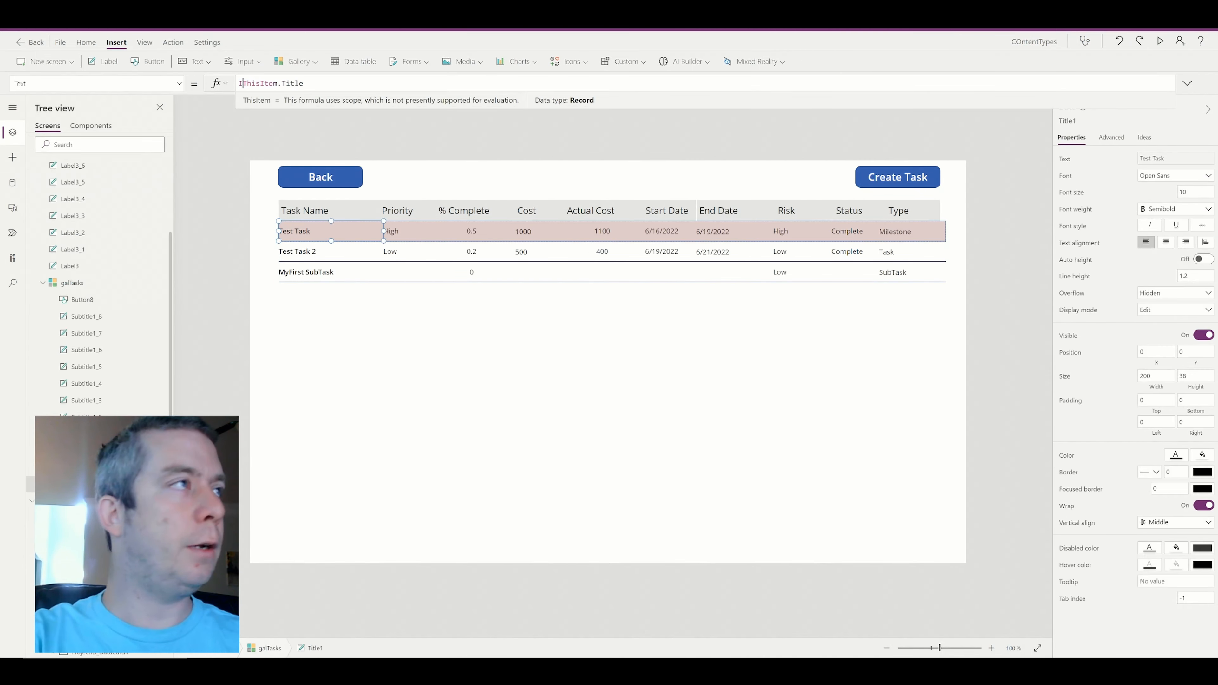
pyautogui.write('(ThisItem.')
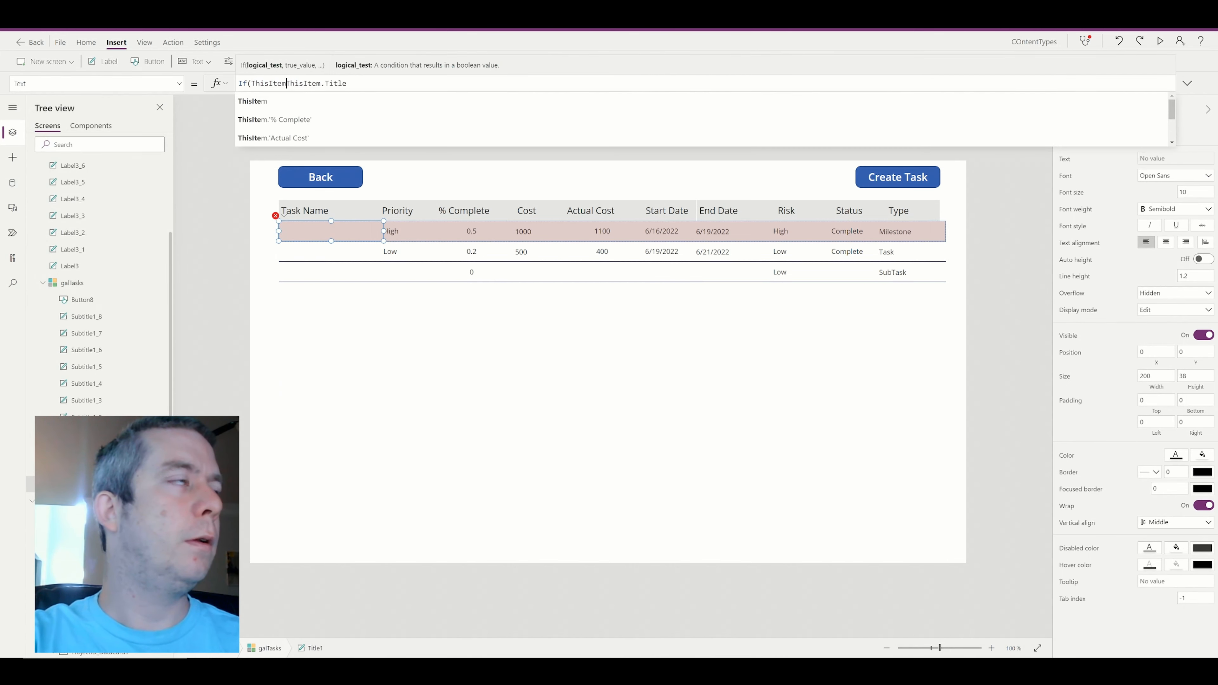
pyautogui.write('TaskType')
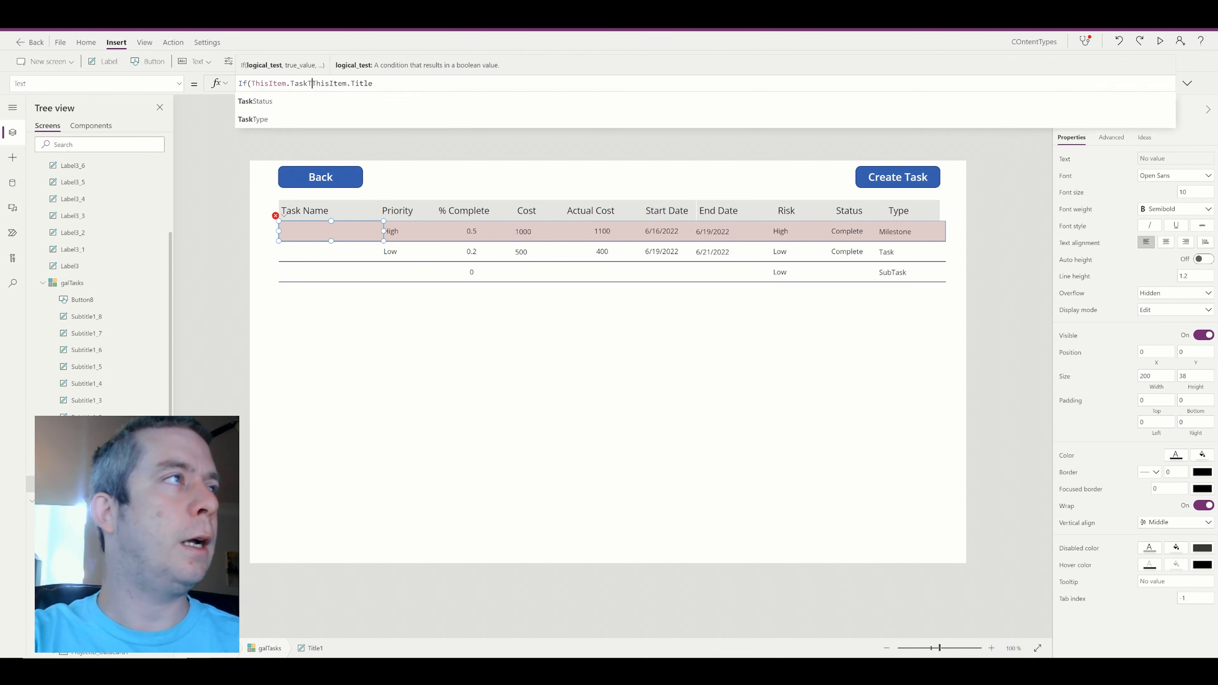
pyautogui.write('="SubTa')
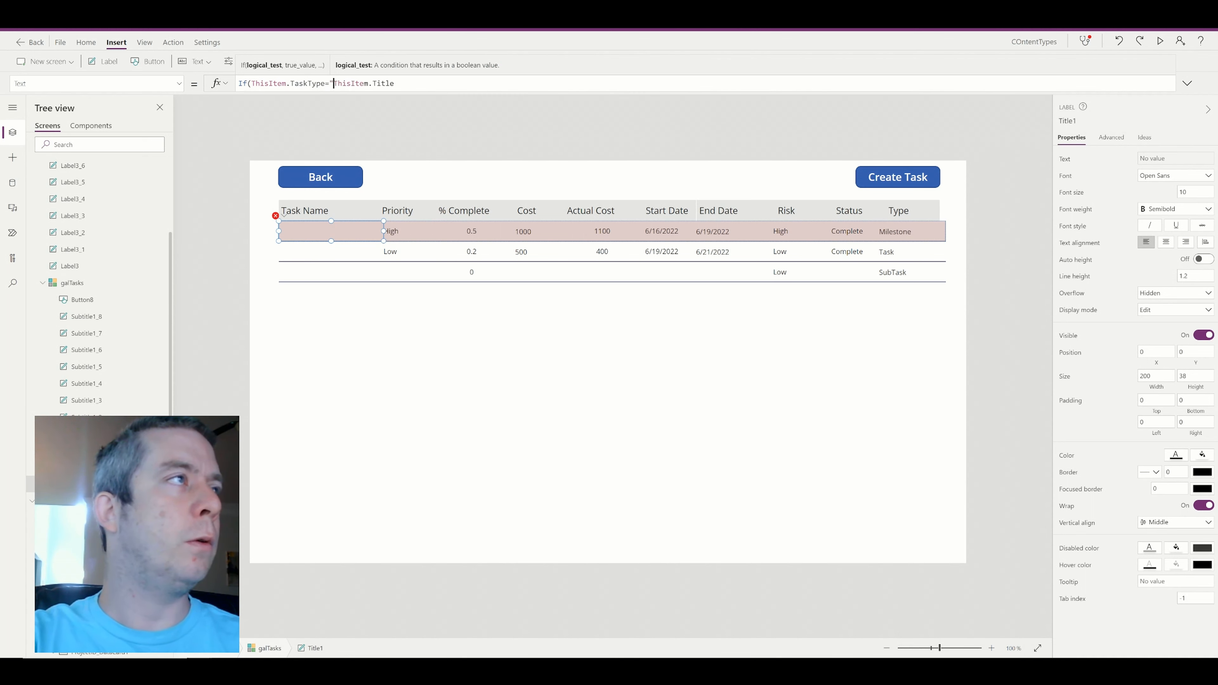
pyautogui.write('sk,')
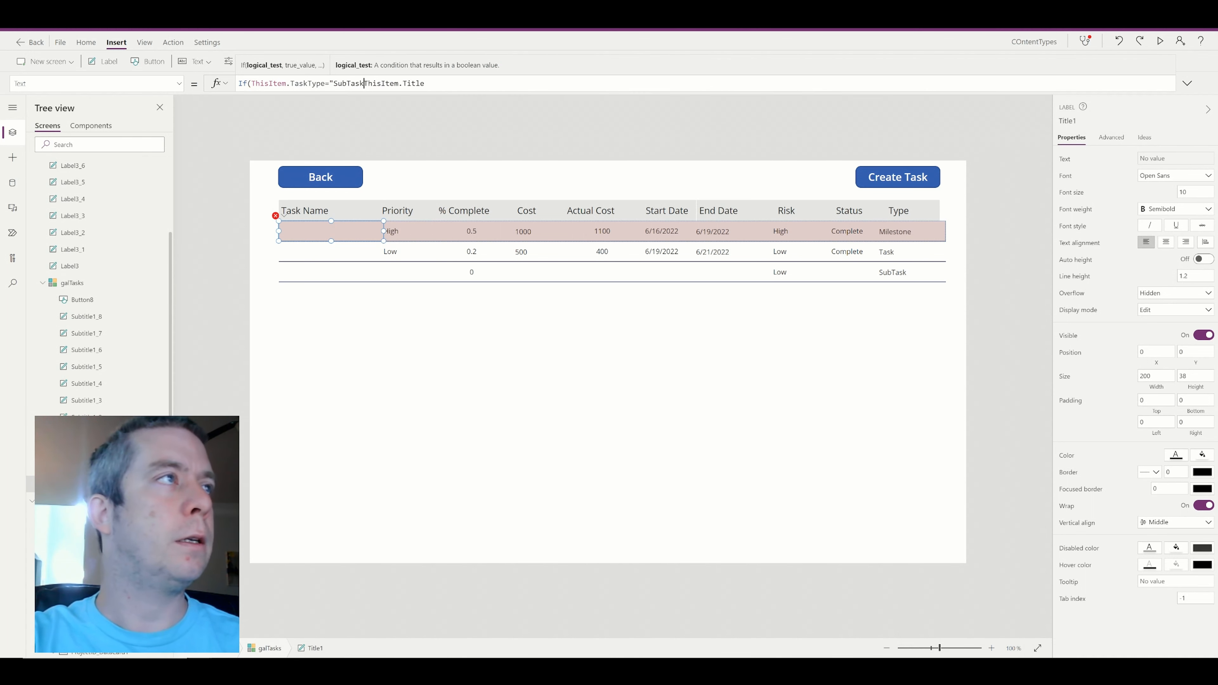
pyautogui.press('BackSpace')
pyautogui.write('"')
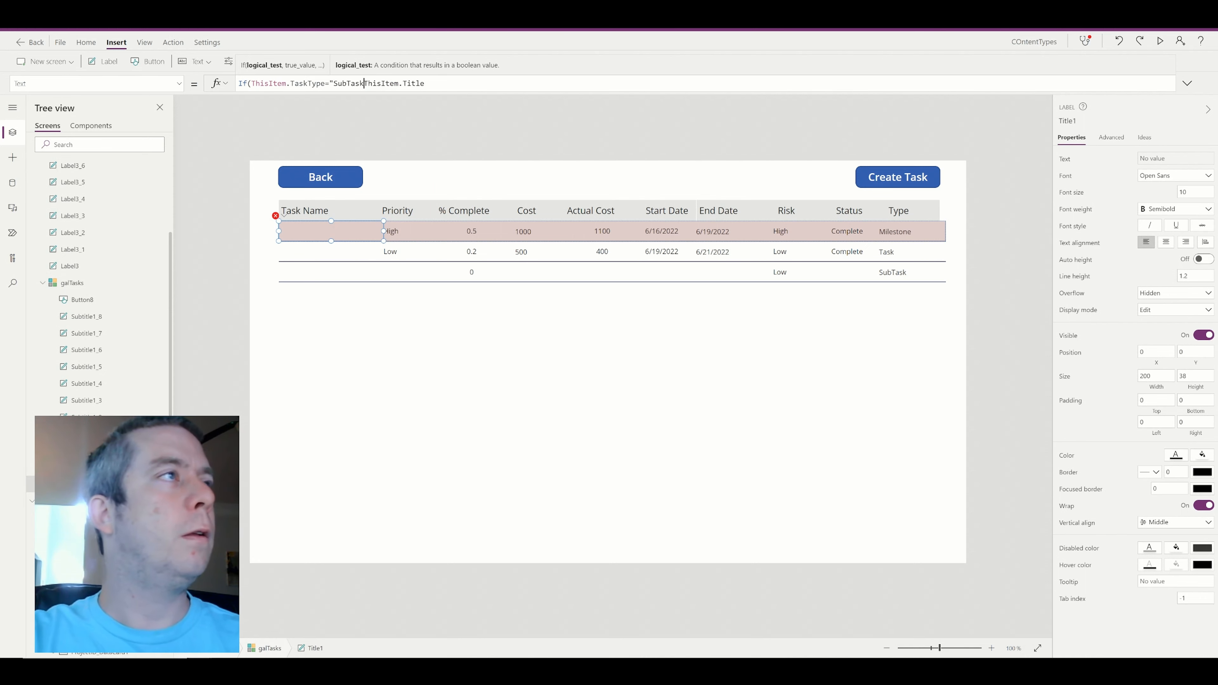
# - Complete the label's If formula with ThisItem.Title as both the true and the false value
pyautogui.write(',ThisItem.Title')
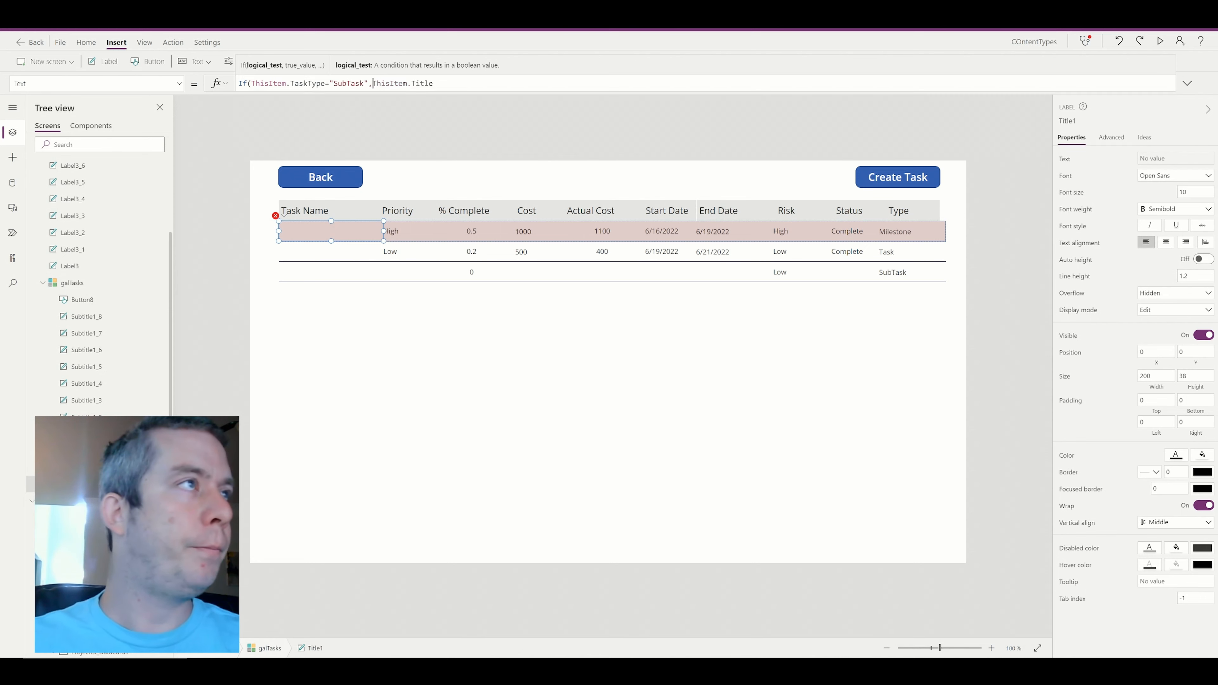
pyautogui.write(',ThisItem.Tit')
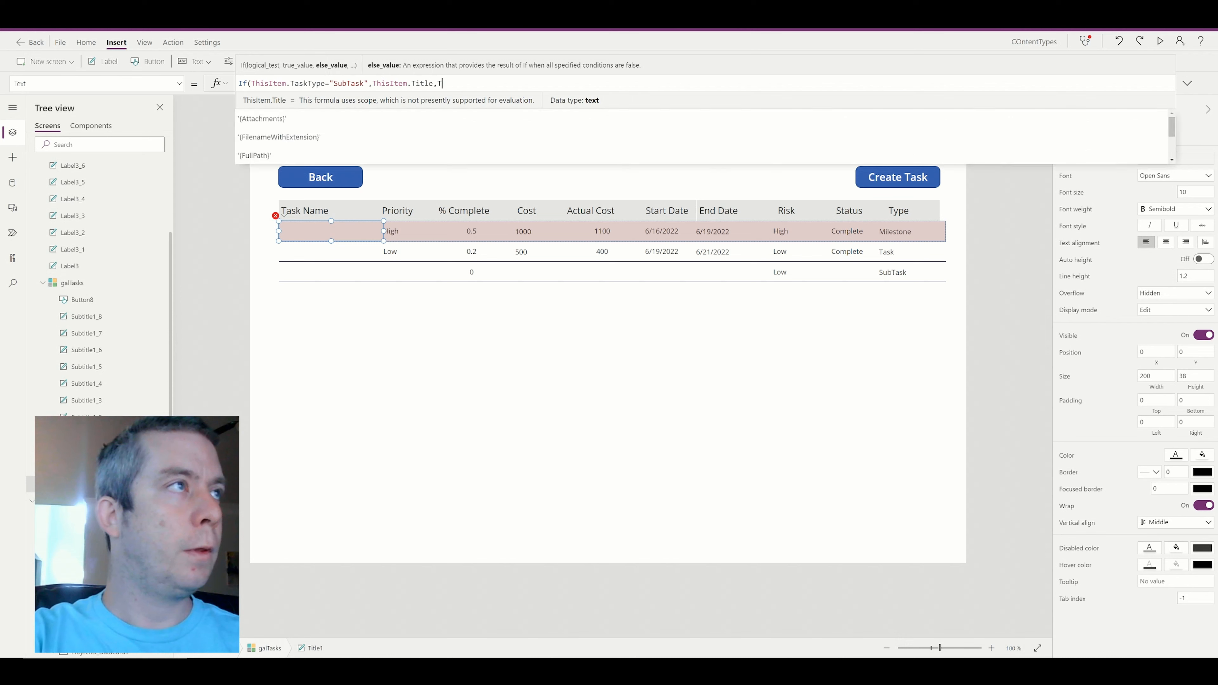
pyautogui.write('le)')
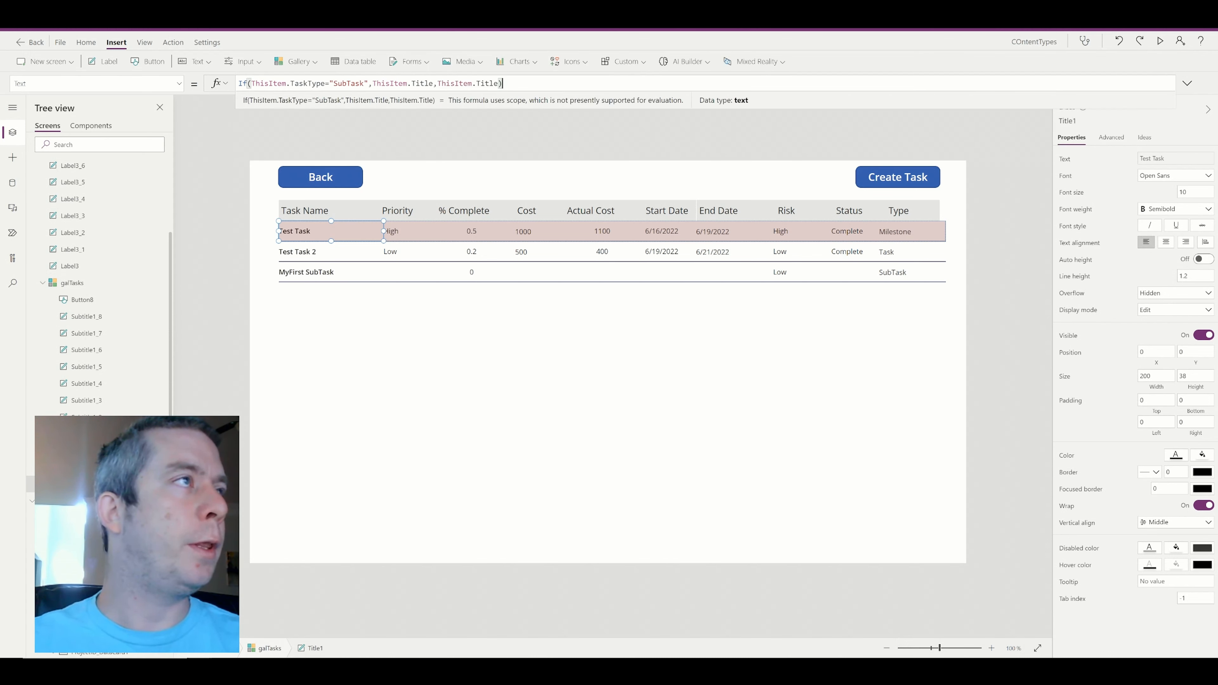
# - Indent subtask titles by joining a quoted string of spaces with & before the true value ThisItem.Title
pyautogui.click(373, 83)
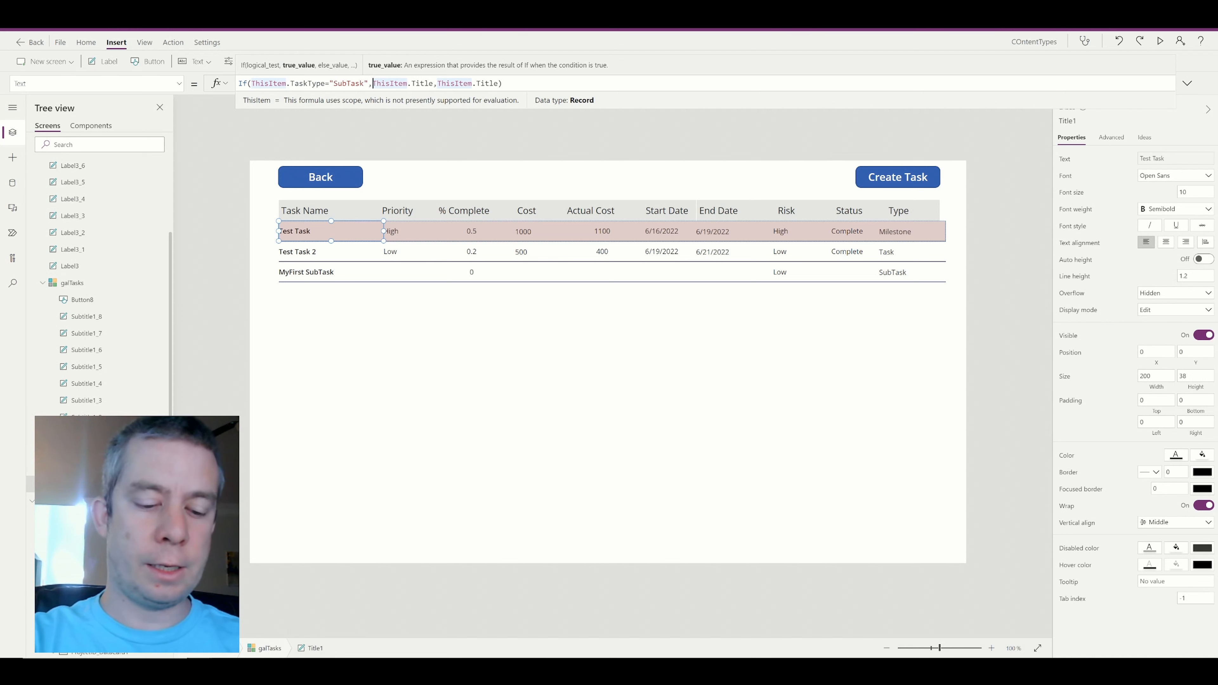
pyautogui.write('"   ')
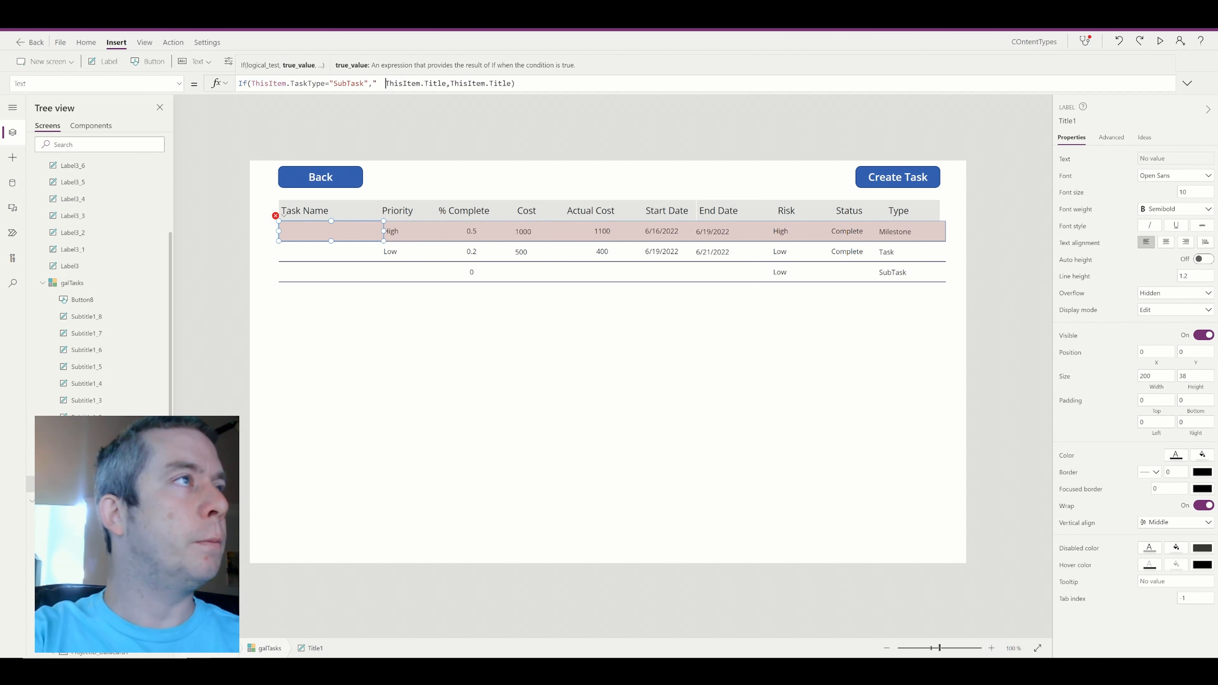
pyautogui.write('" &')
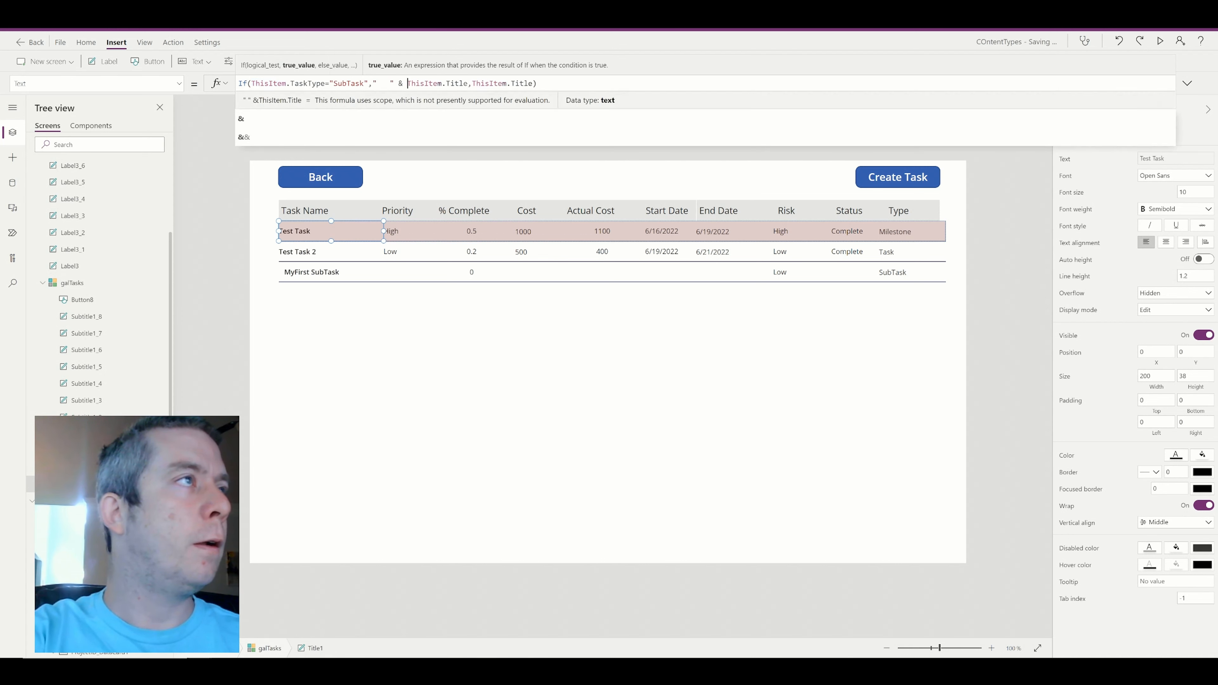
pyautogui.press('Left')
pyautogui.press('Left')
pyautogui.press('Left')
pyautogui.press('Left')
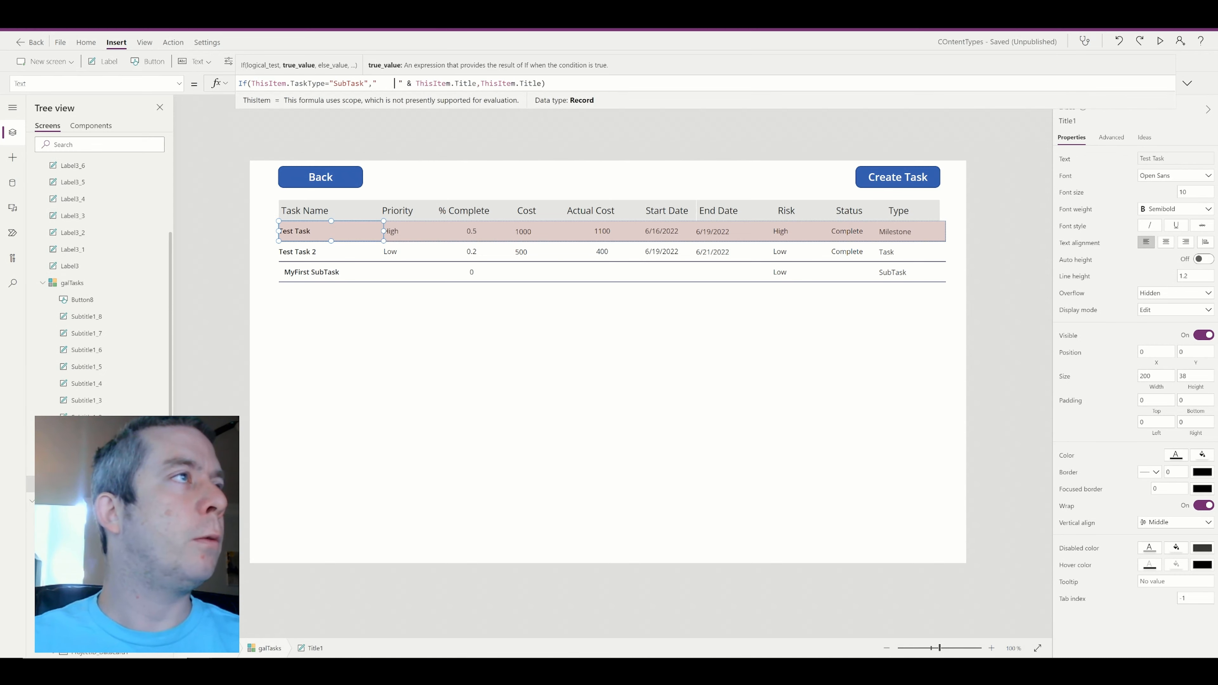
# - Check the subtask indent in the preview, and shift the task names in the gallery rows slightly to the right
pyautogui.click(1161, 42)
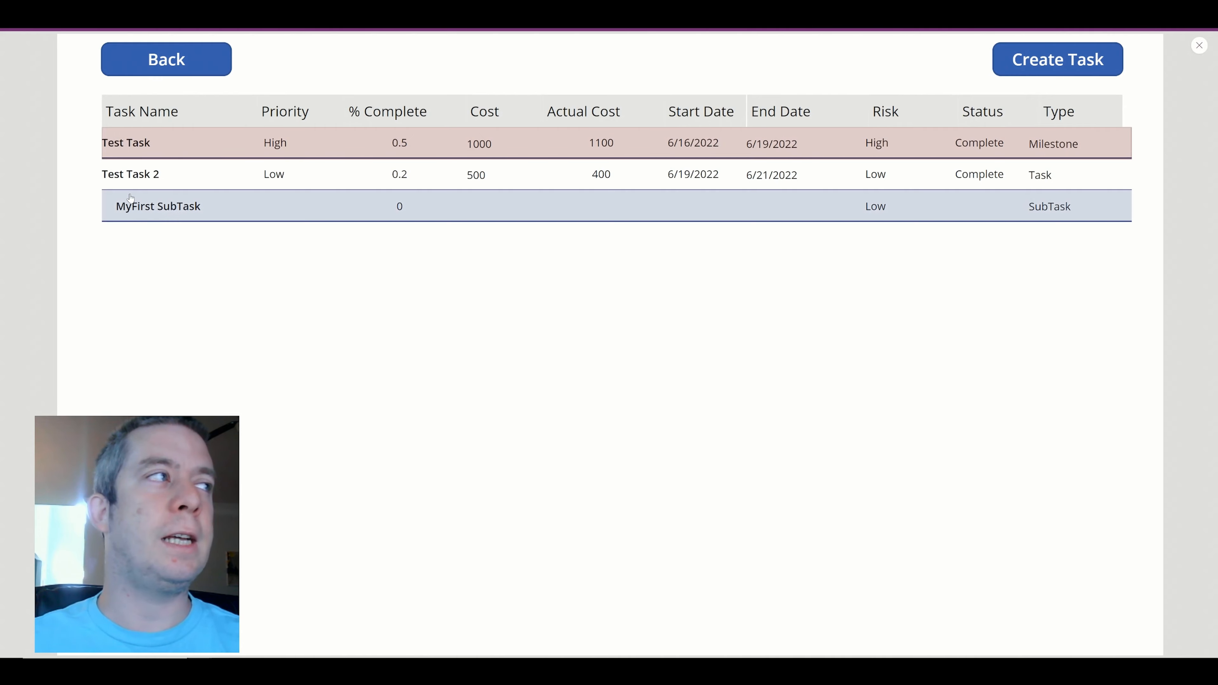
pyautogui.click(1198, 47)
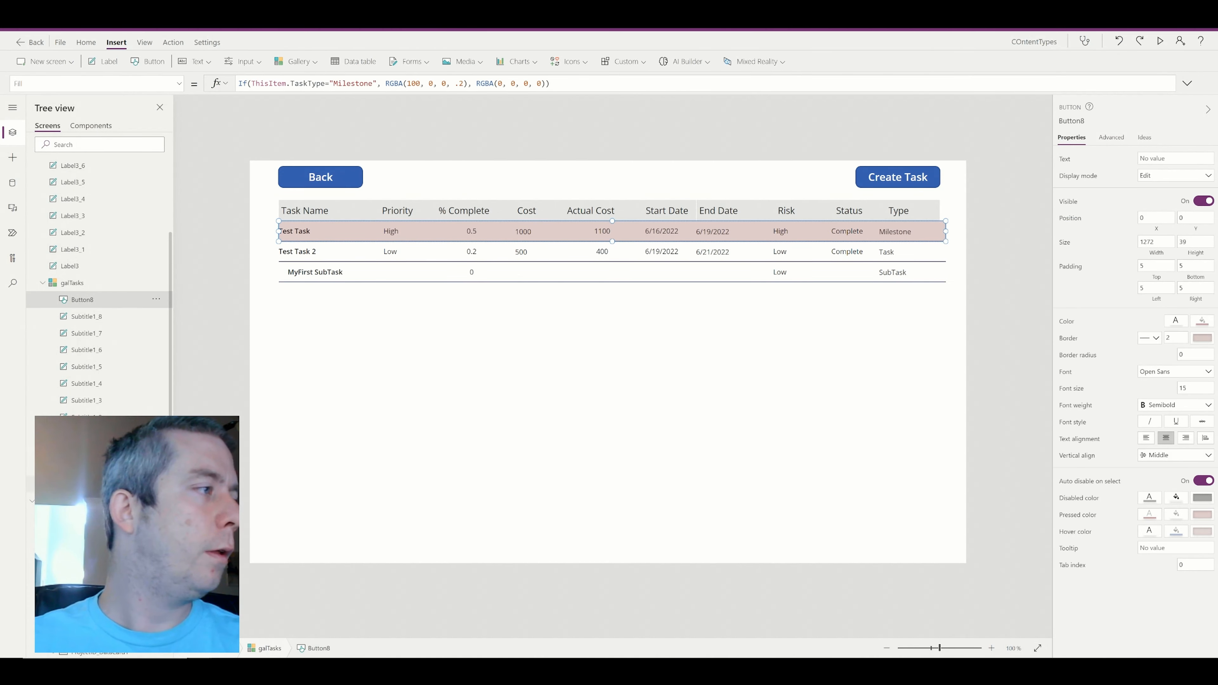
pyautogui.click(281, 234)
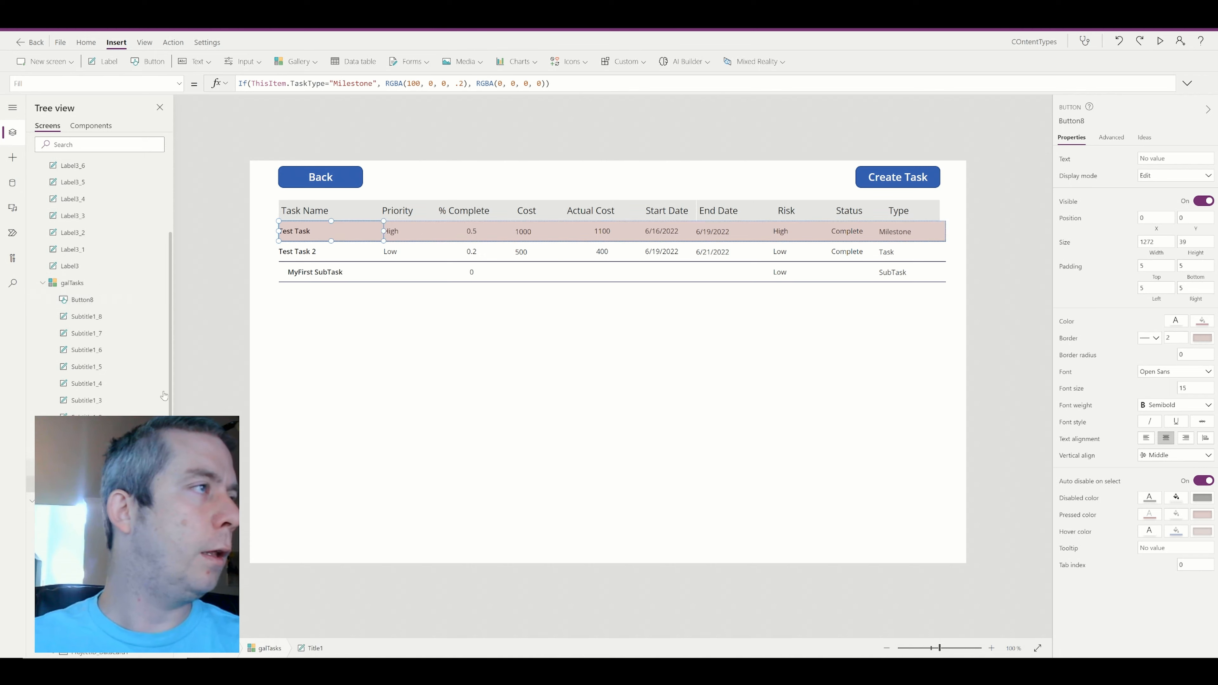
pyautogui.click(283, 232)
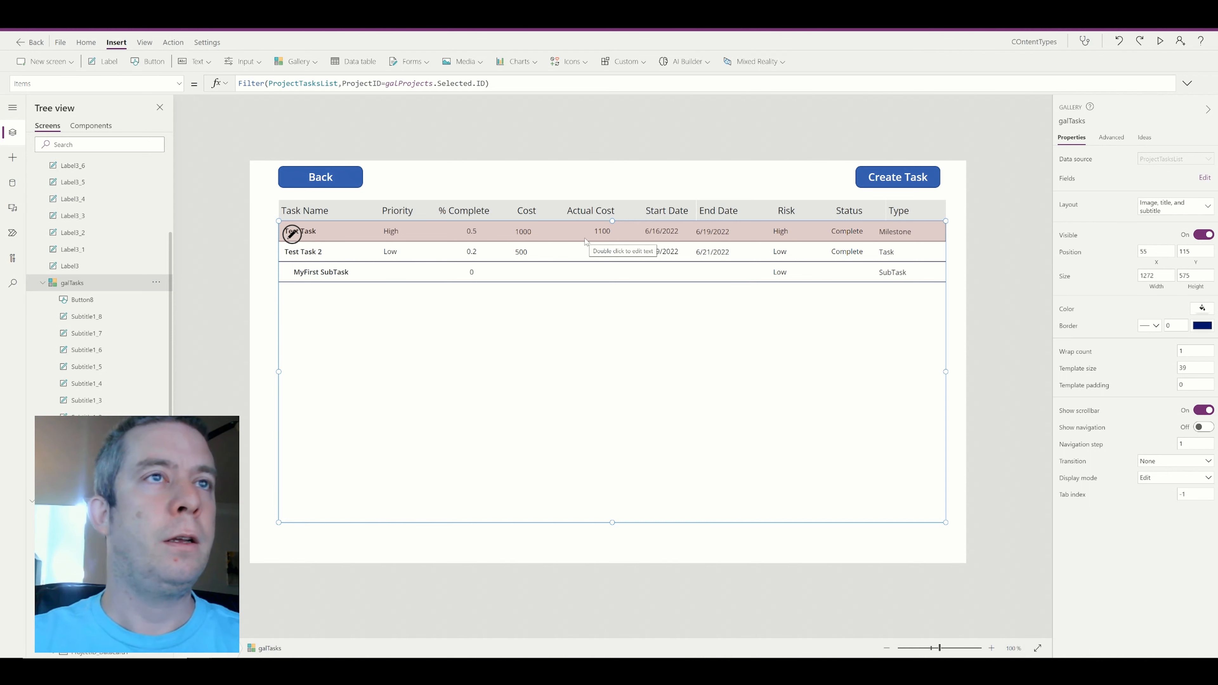
# - Preview the app and check the task lists of the ABC-Development and JTE - Dashboards Re-Design projects
pyautogui.click(1160, 41)
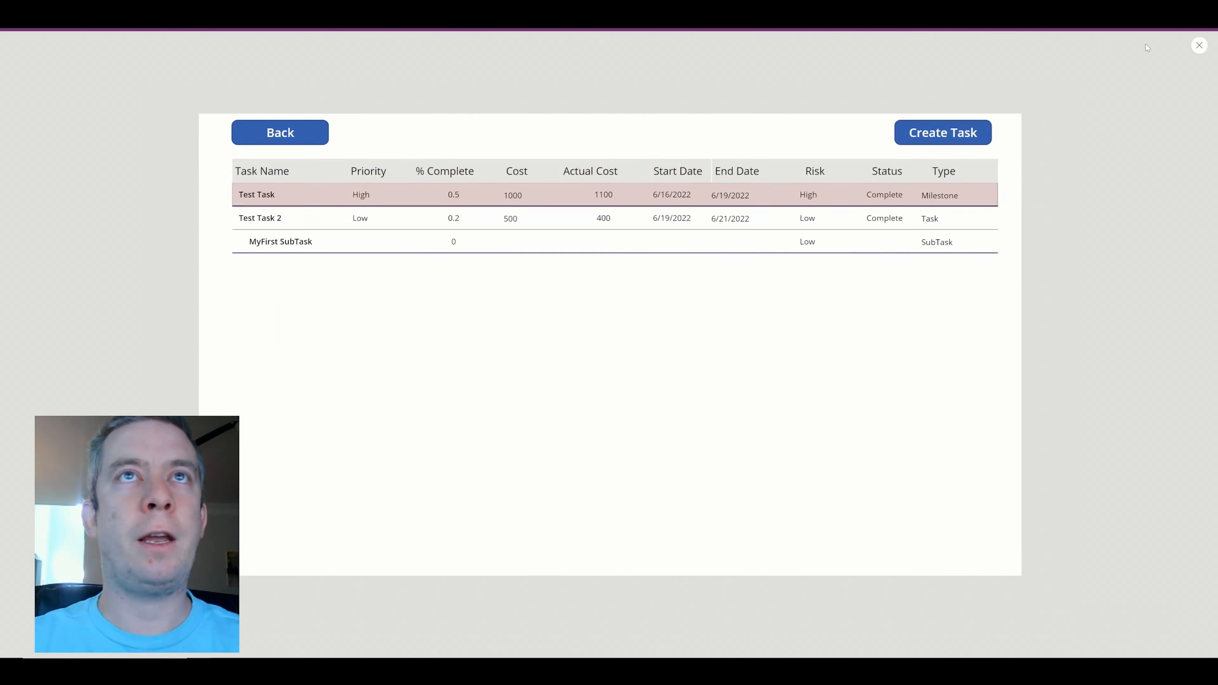
pyautogui.click(166, 58)
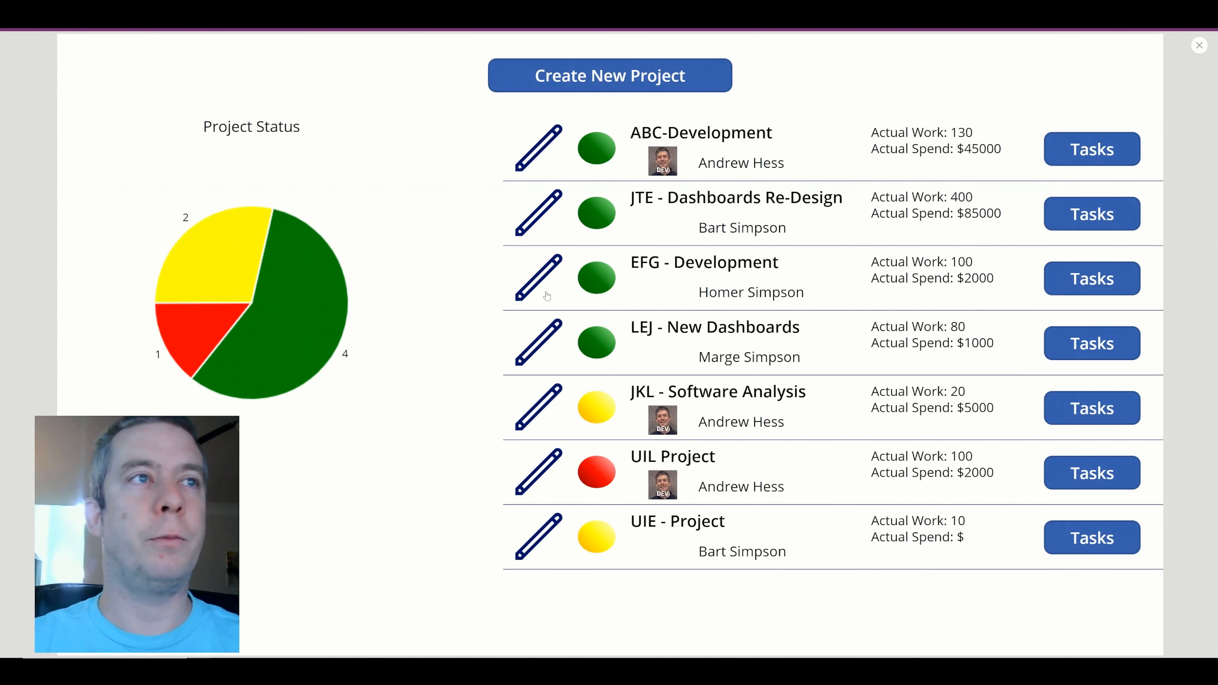
pyautogui.click(1091, 149)
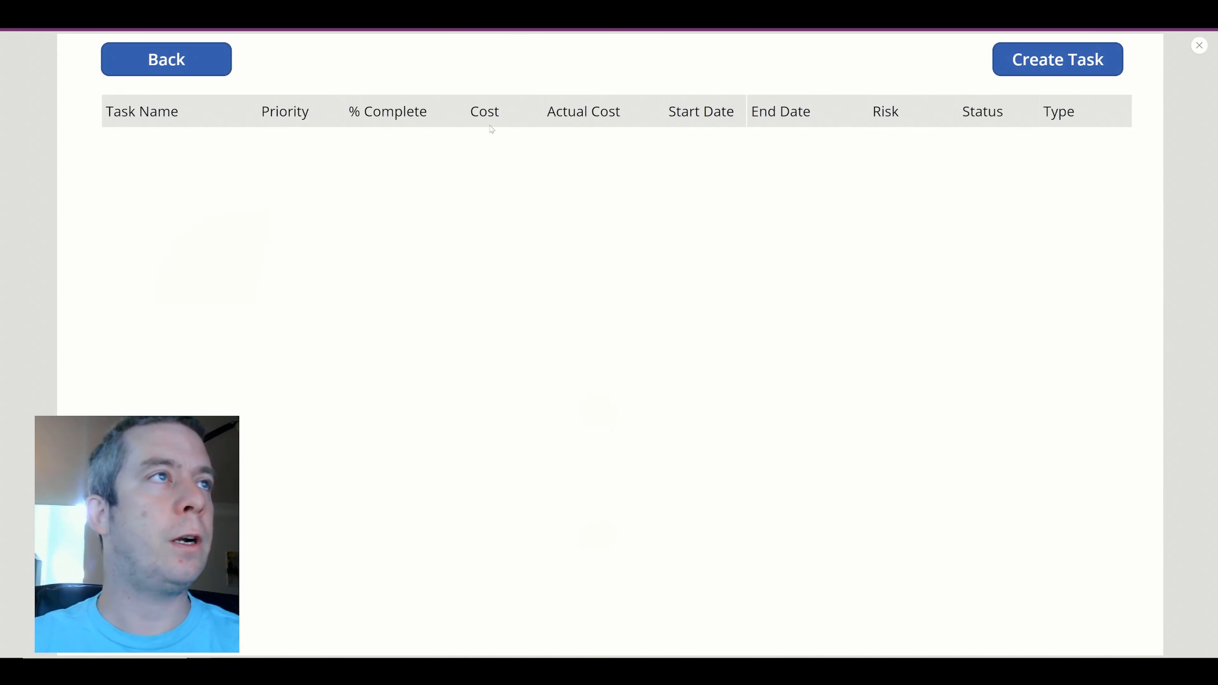
pyautogui.click(168, 58)
pyautogui.click(1088, 213)
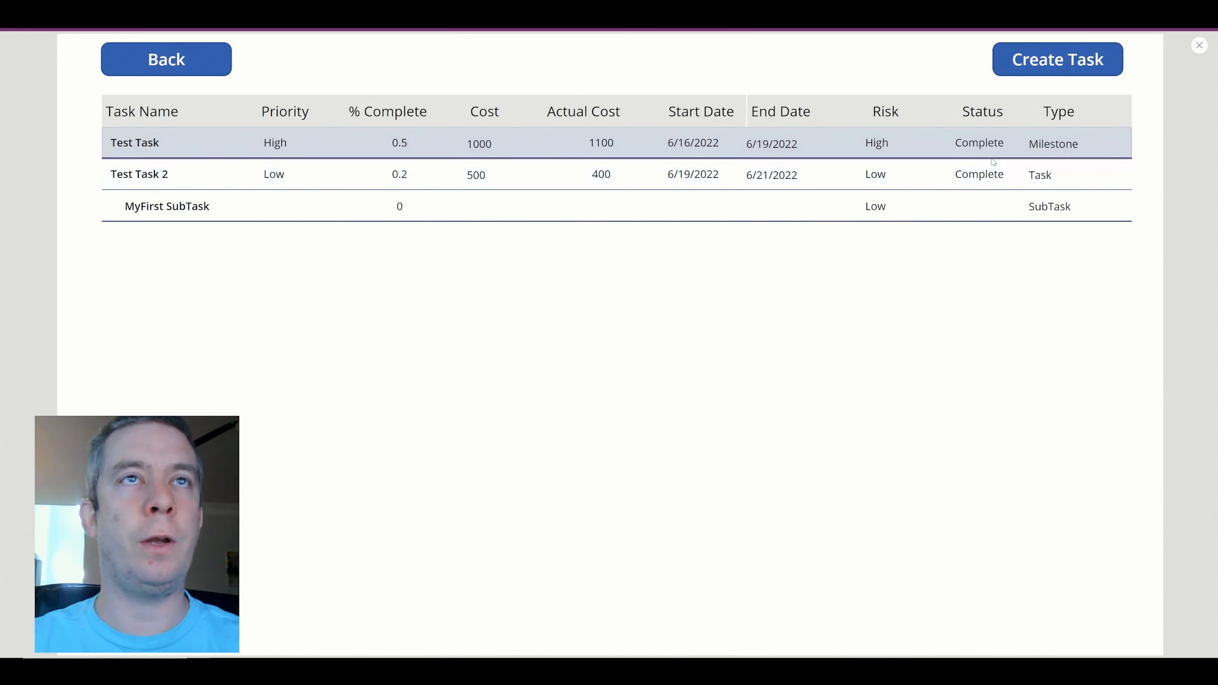
pyautogui.click(1051, 155)
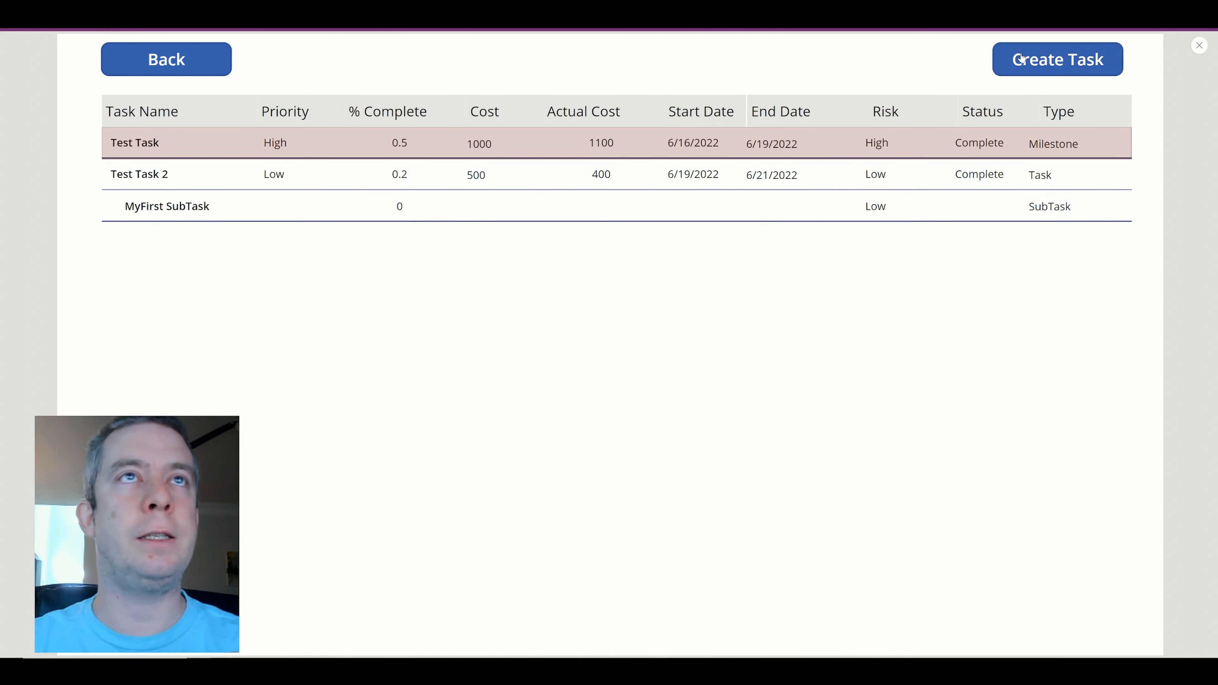
# - Create the task Create WBS with Priority and Risk Low, 0 complete, both costs 180, both dates 6/19/2022, status Complete, type Task; close the preview
pyautogui.click(1057, 59)
pyautogui.click(535, 181)
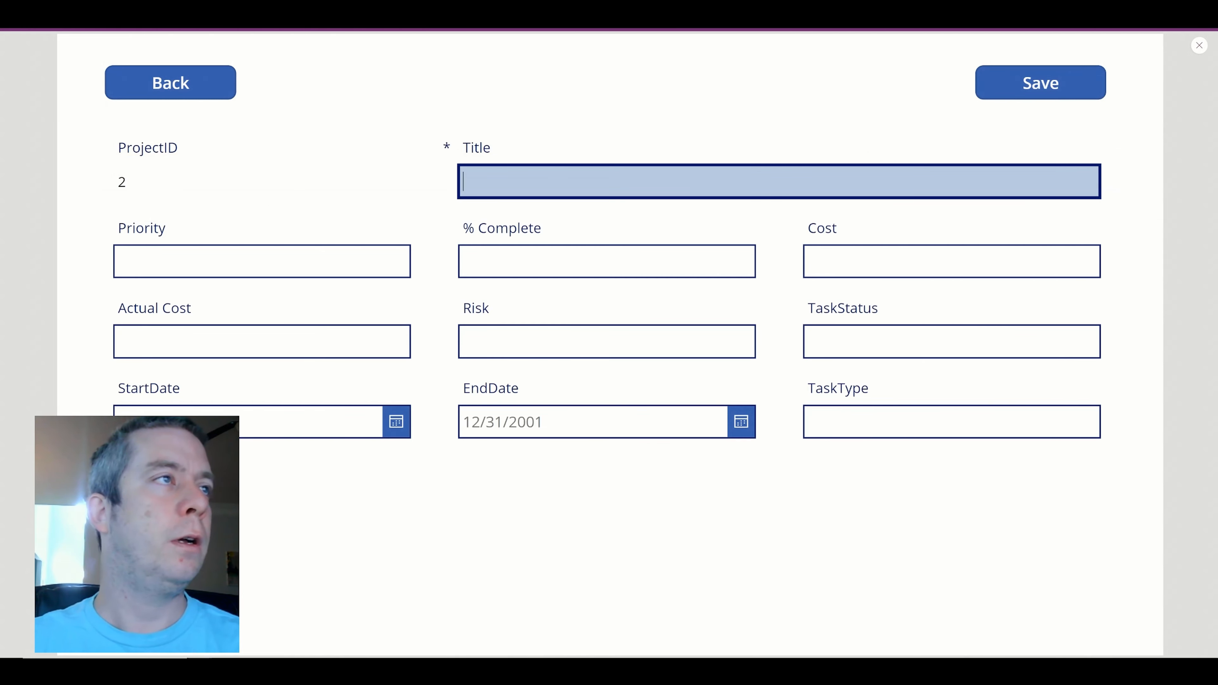
pyautogui.click(170, 82)
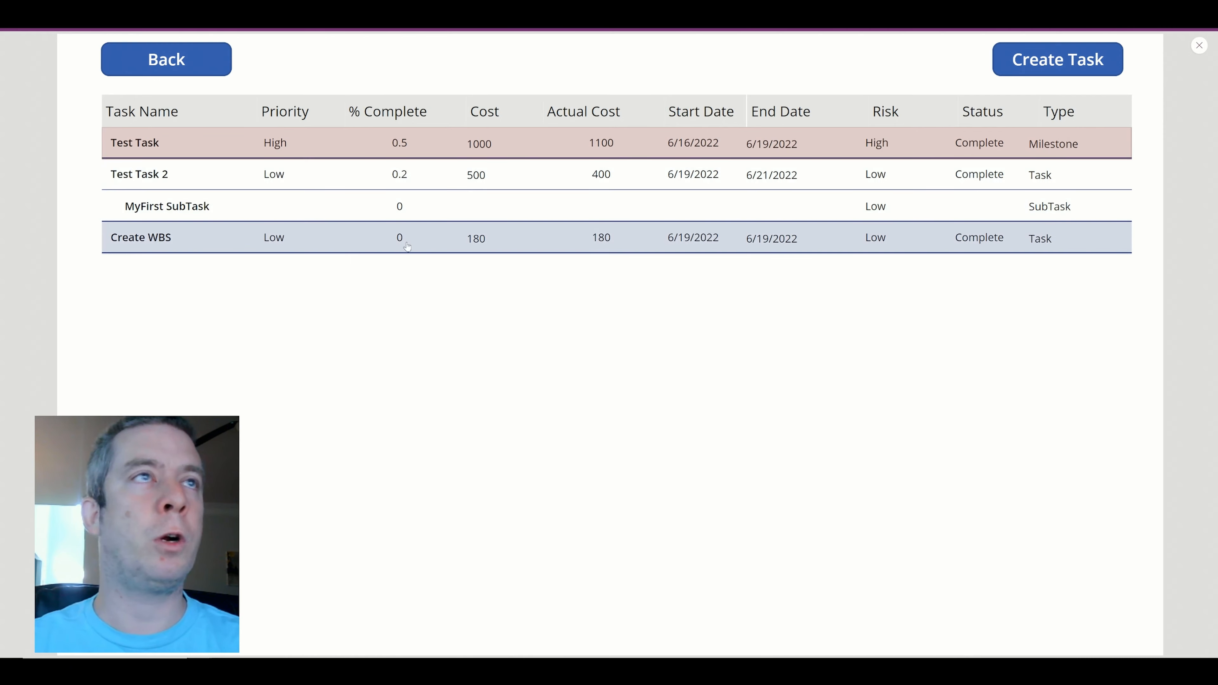
pyautogui.click(1196, 48)
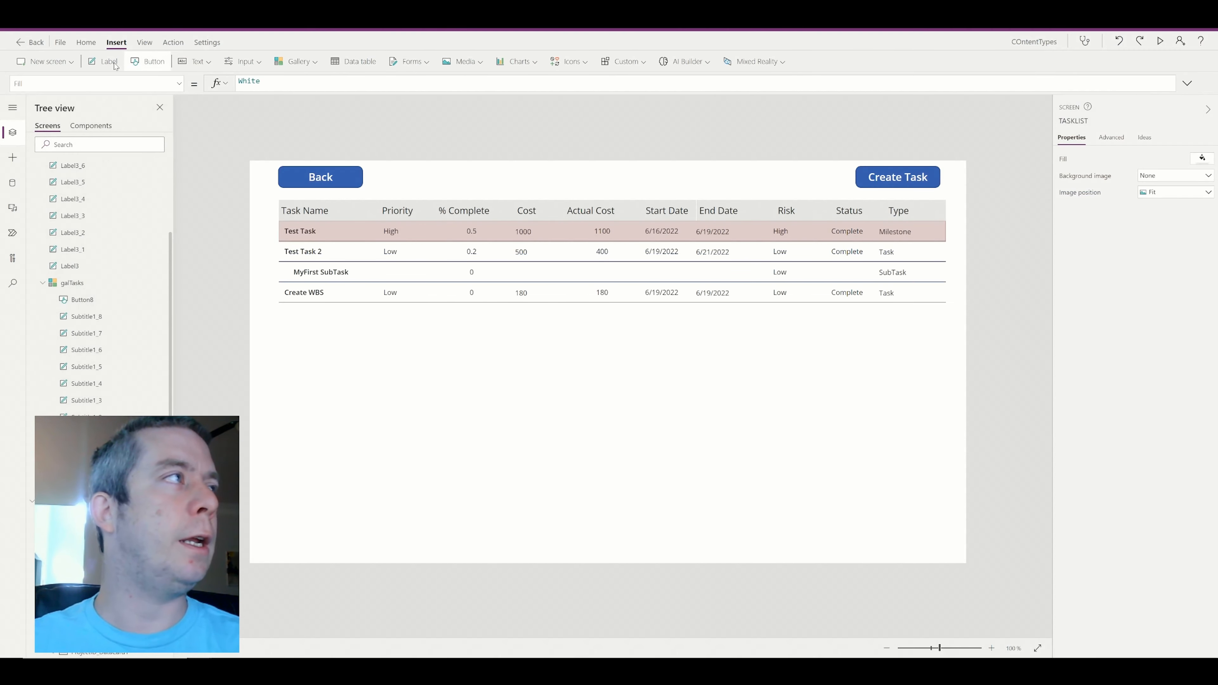
# - Insert a label about 590 by 40 between Back and Create Task, with galProjects.Title as its Text formula
pyautogui.moveTo(316, 193); pyautogui.dragTo(754, 175)
pyautogui.hotkey('ctrl', 'a')
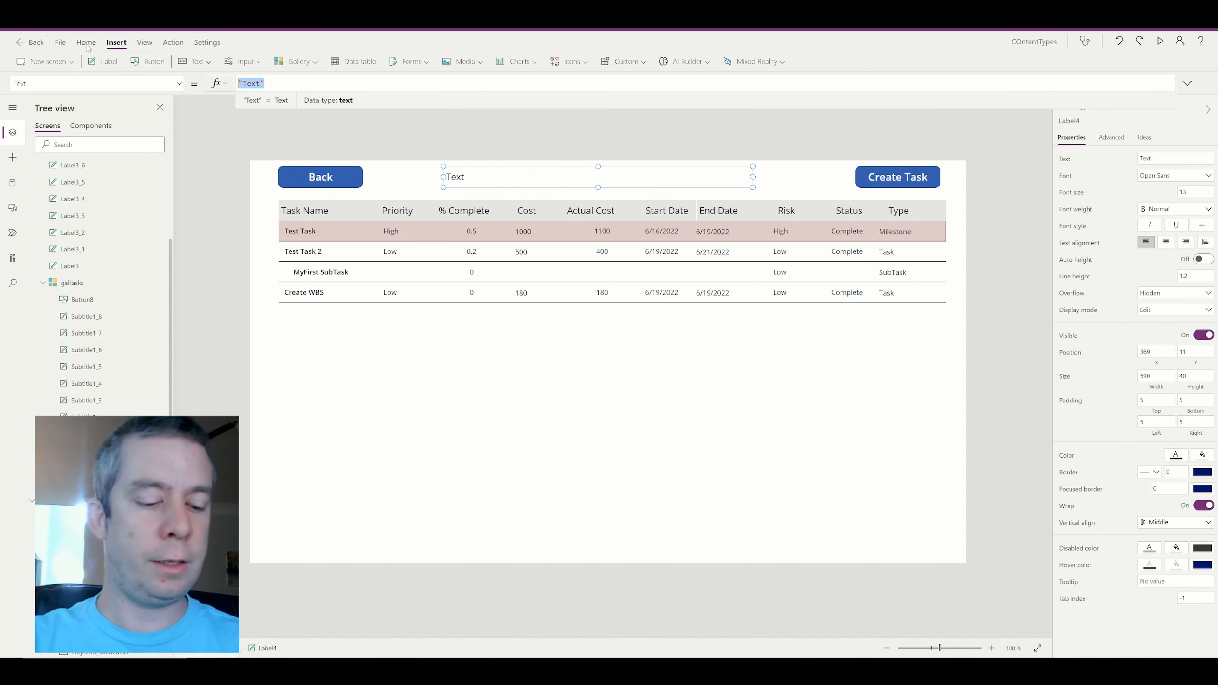
pyautogui.write('galProje')
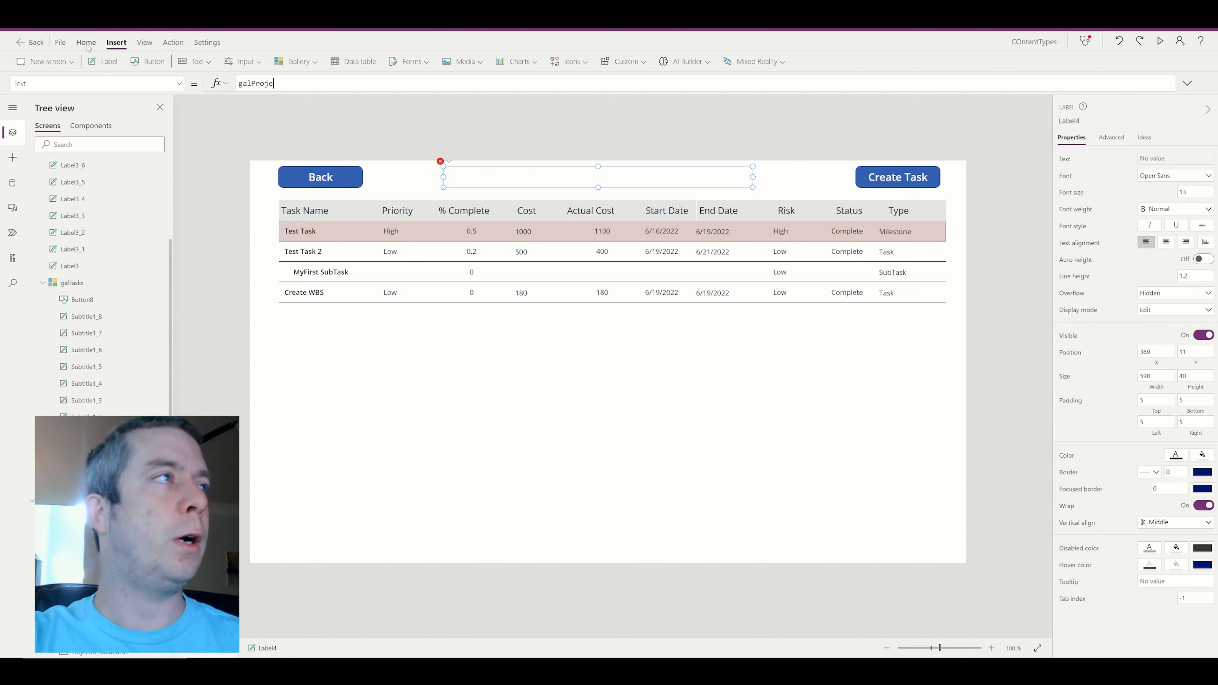
pyautogui.write('cts.Title')
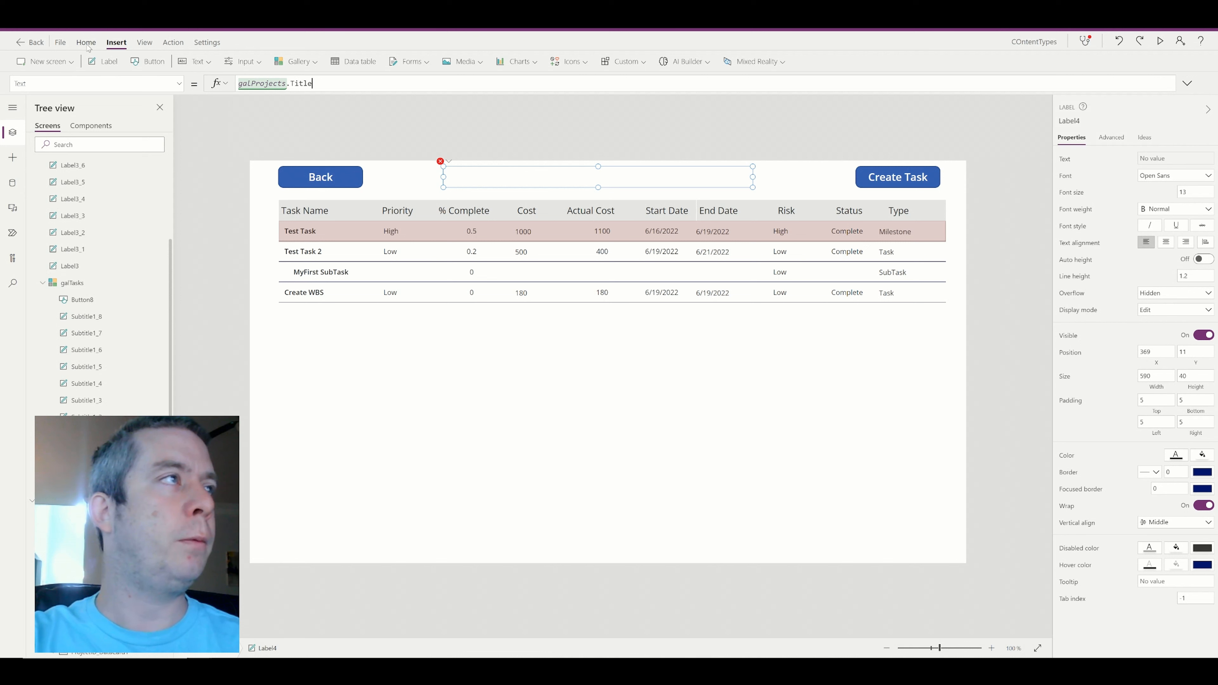
# - Correct the new label's Text formula to galProjects.Selected.Title and center its text
pyautogui.press('BackSpace')
pyautogui.press('BackSpace')
pyautogui.press('BackSpace')
pyautogui.press('BackSpace')
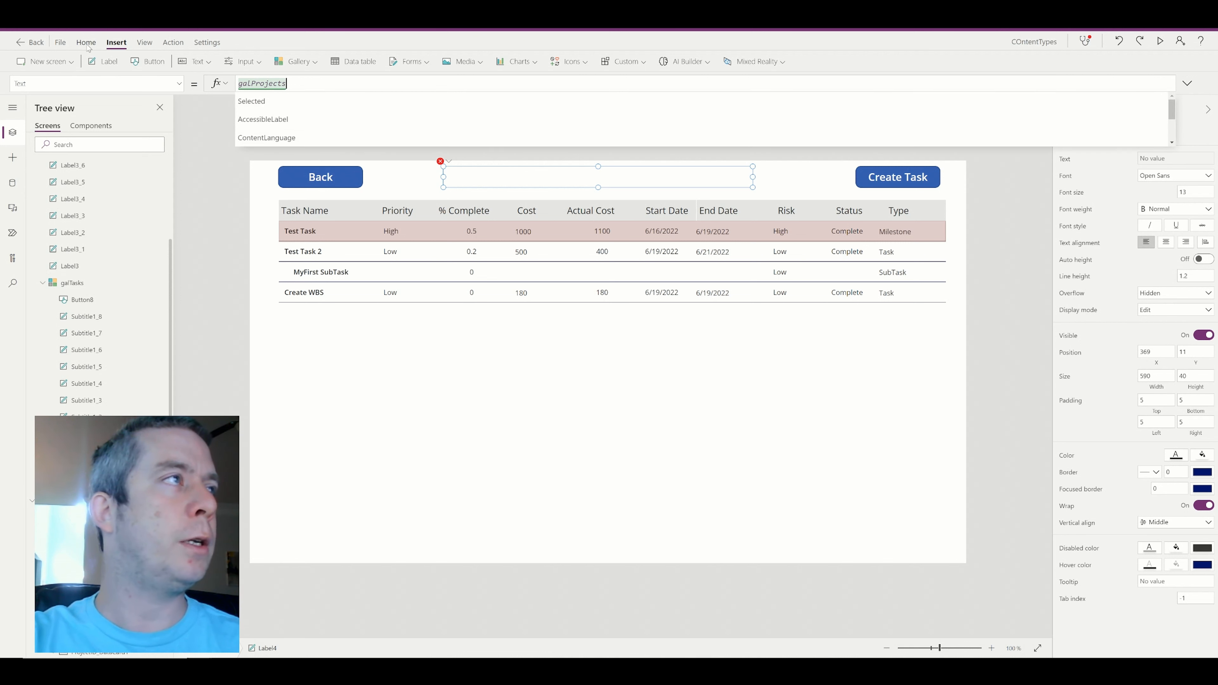
pyautogui.write('Selected')
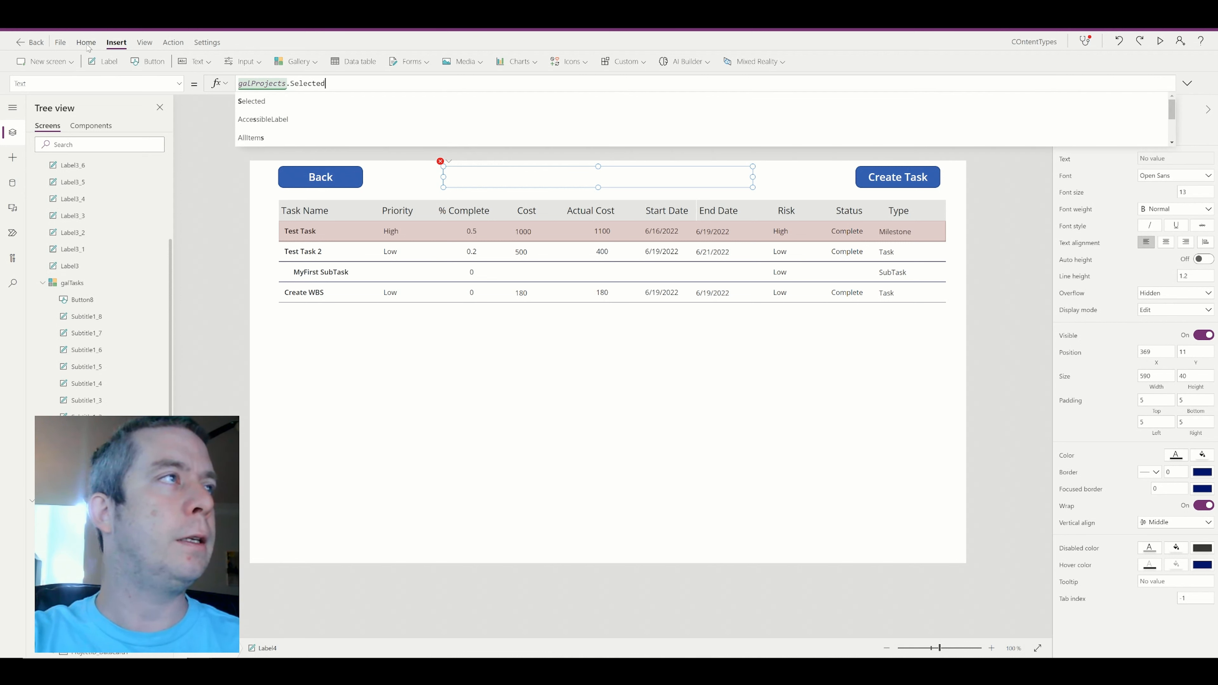
pyautogui.write('.Title')
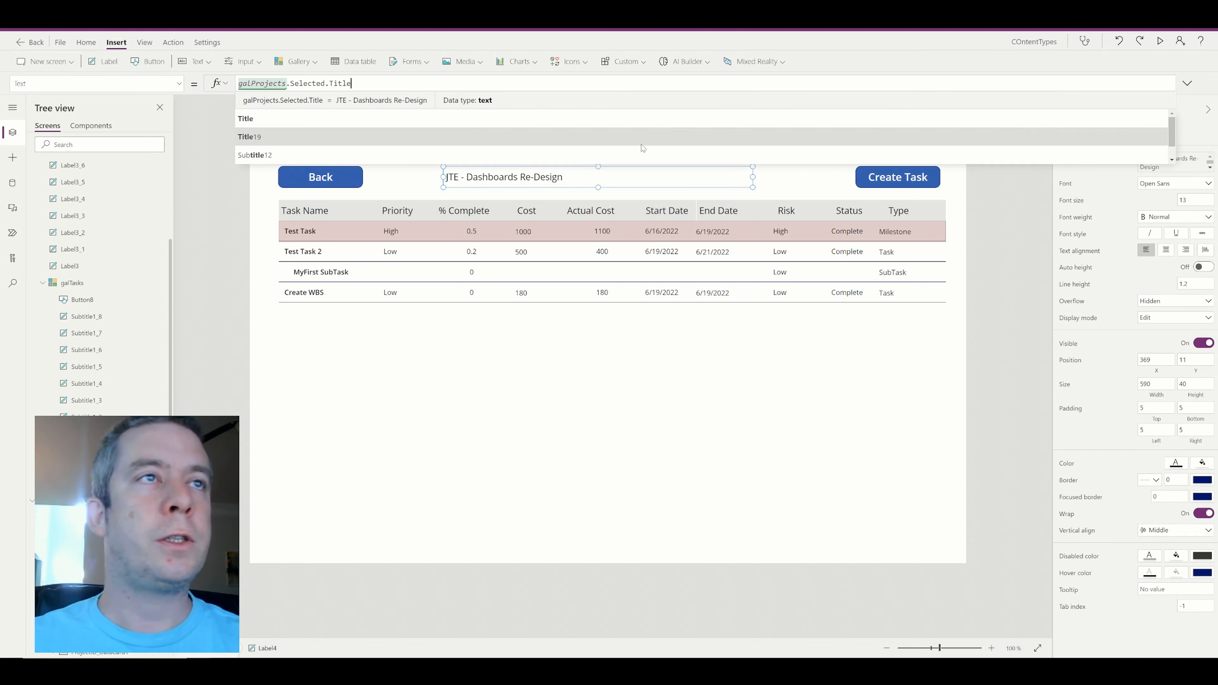
pyautogui.click(1161, 251)
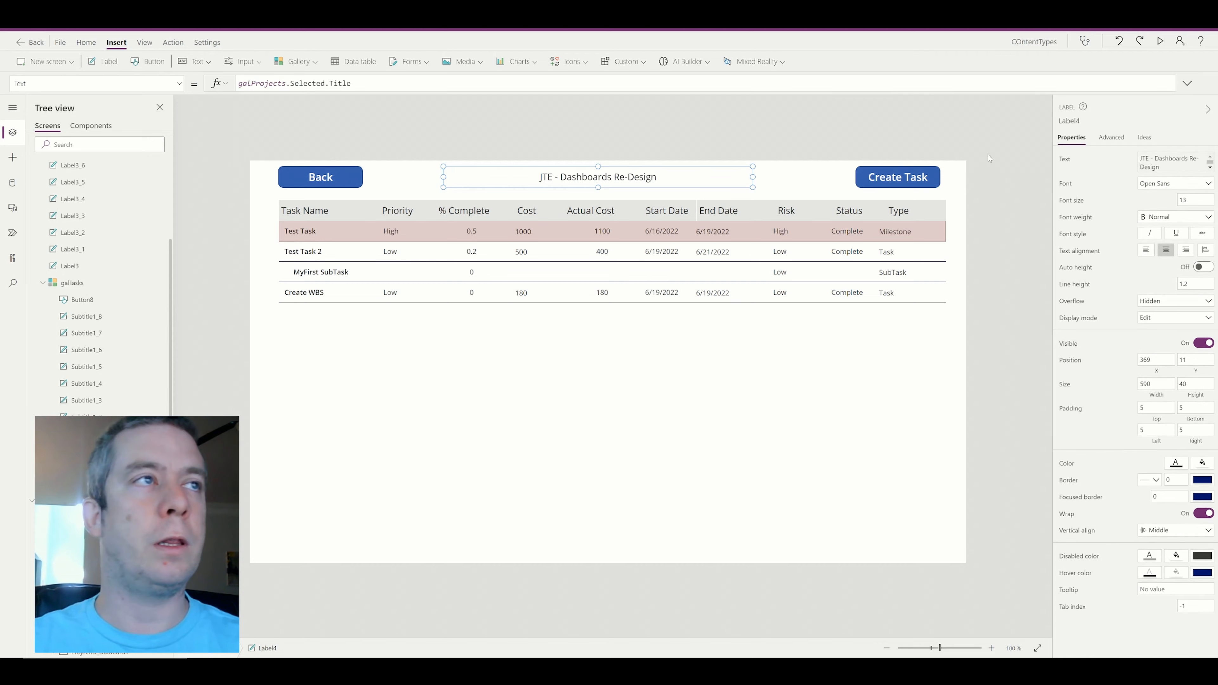
# - Preview the app and check the project title label on the EFG - Development task list, returning to the project overview
pyautogui.click(1161, 41)
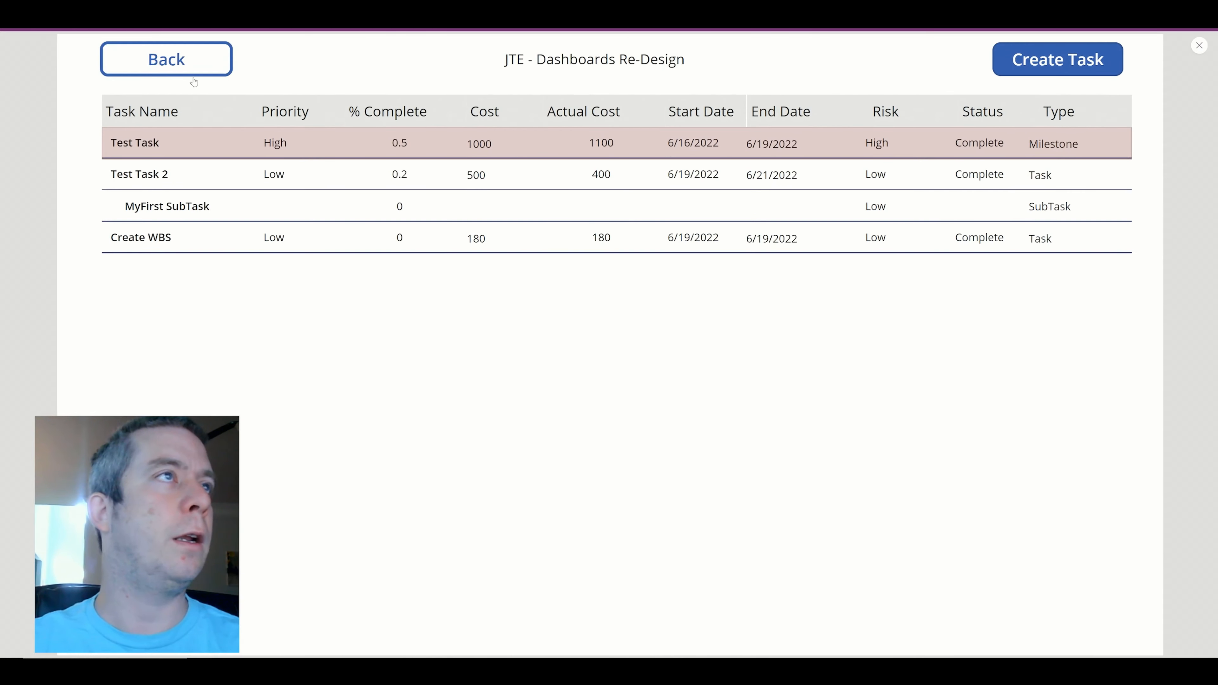
pyautogui.click(194, 81)
pyautogui.click(1099, 222)
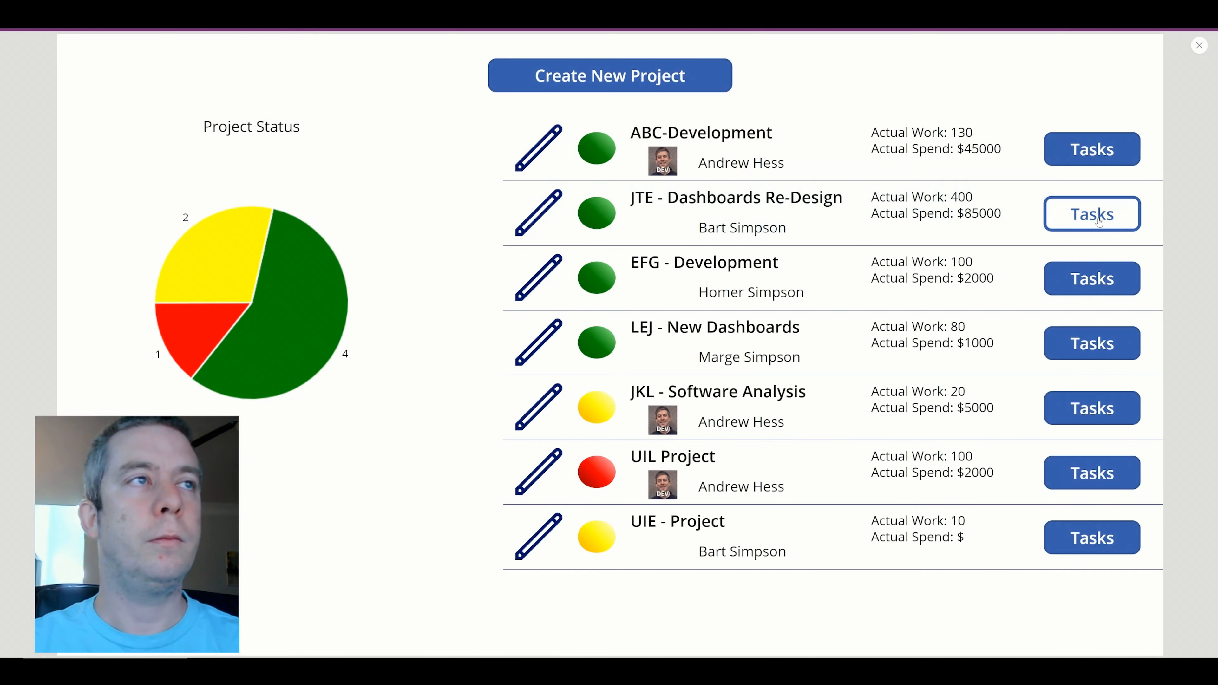
pyautogui.click(1093, 278)
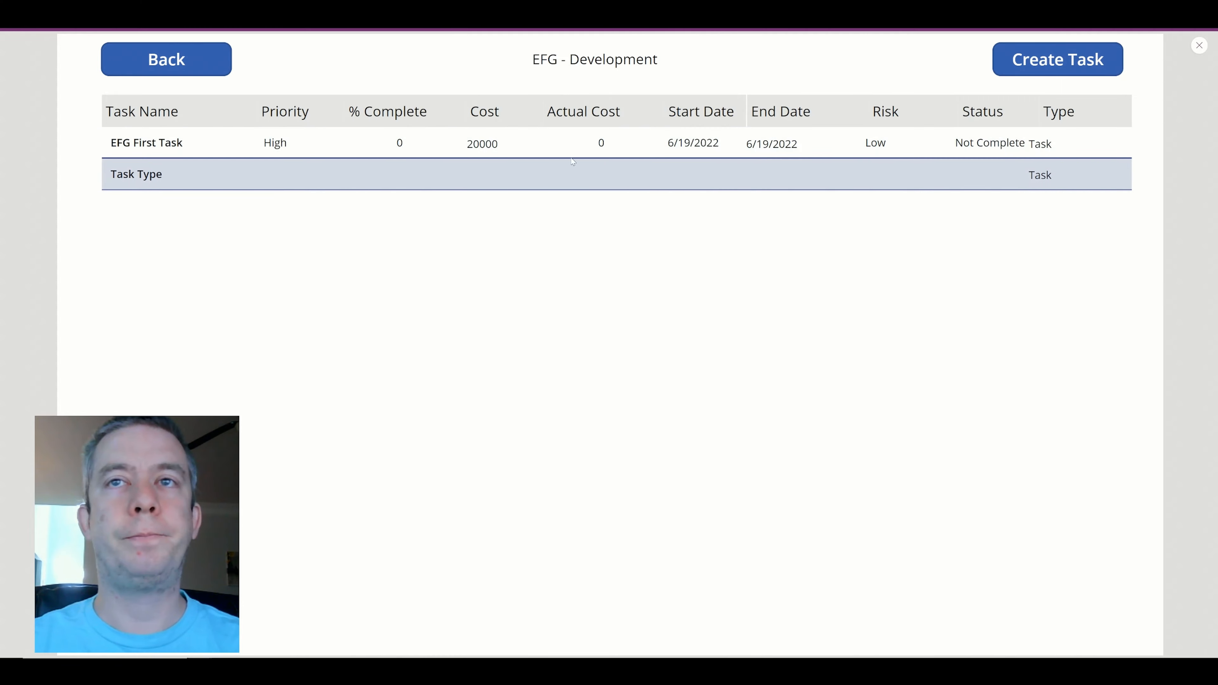
pyautogui.click(223, 62)
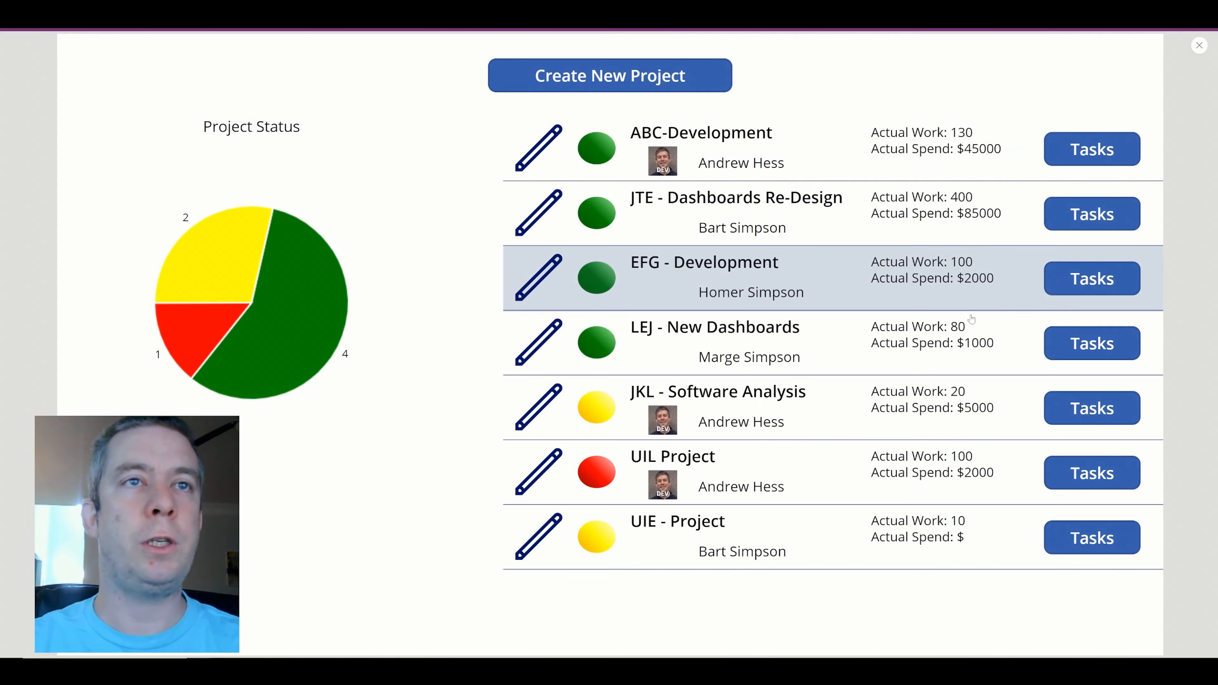
# - Check the title label on the task lists of LEJ - New Dashboards, ABC-Development and JKL - Software Analysis, returning to the overview each time
pyautogui.click(1093, 344)
pyautogui.click(208, 71)
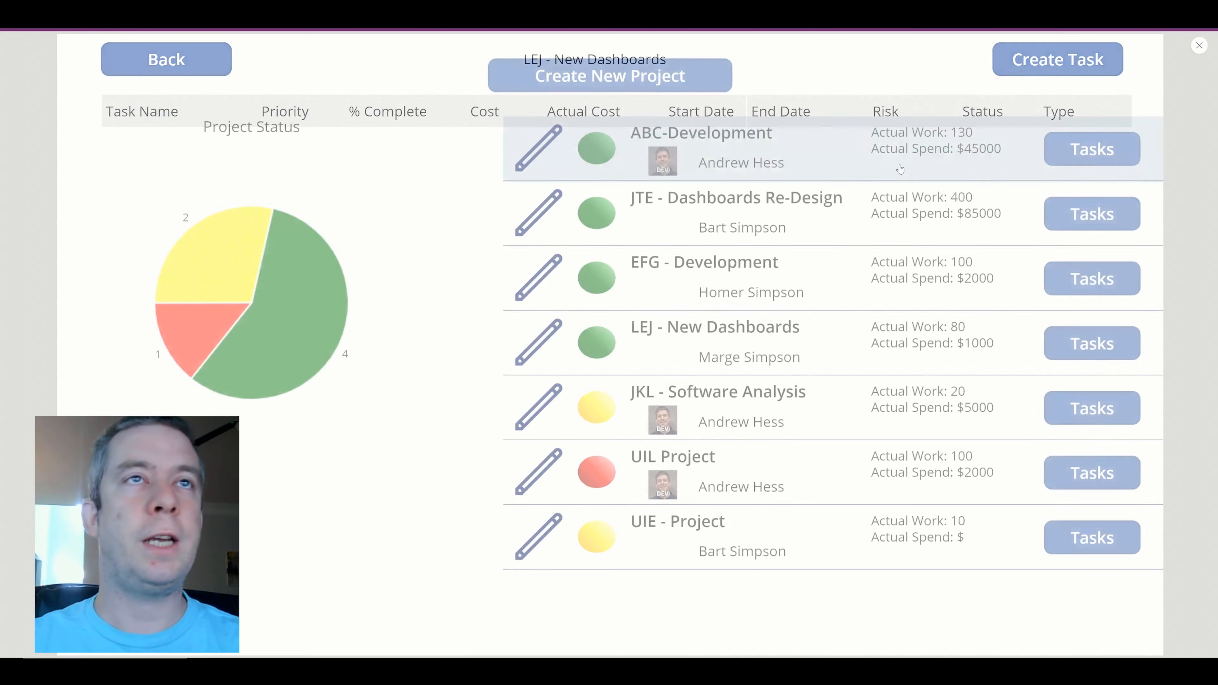
pyautogui.click(1093, 149)
pyautogui.click(170, 59)
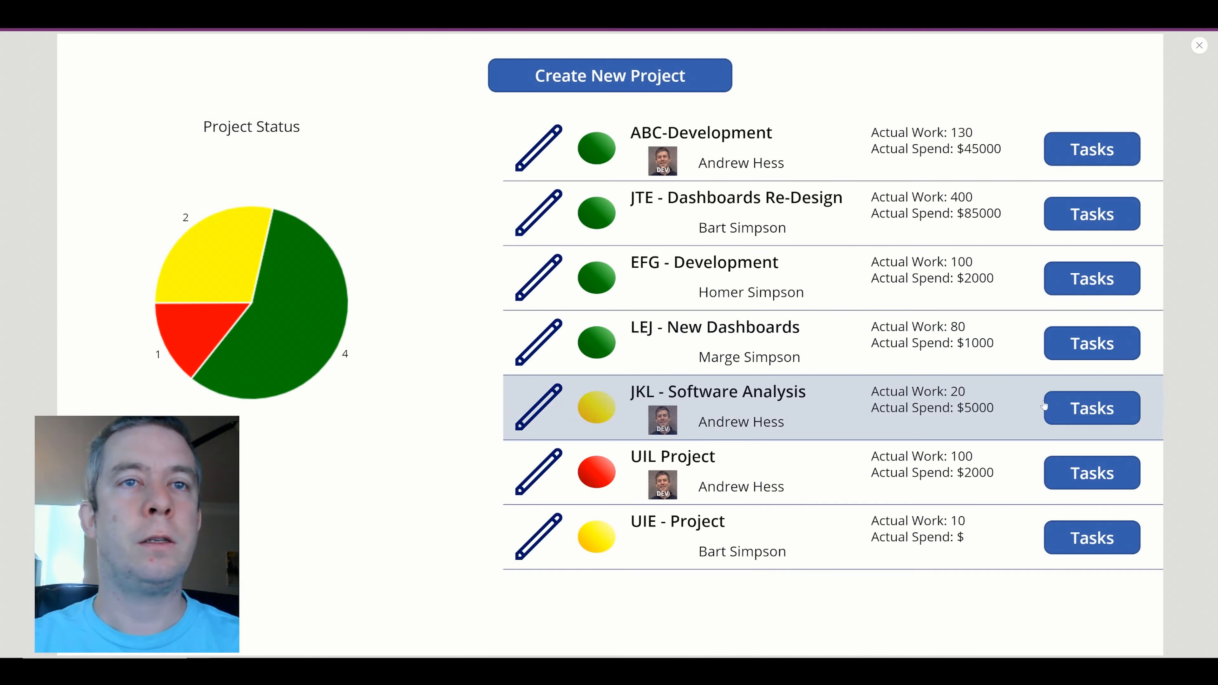
pyautogui.click(1046, 407)
pyautogui.click(168, 60)
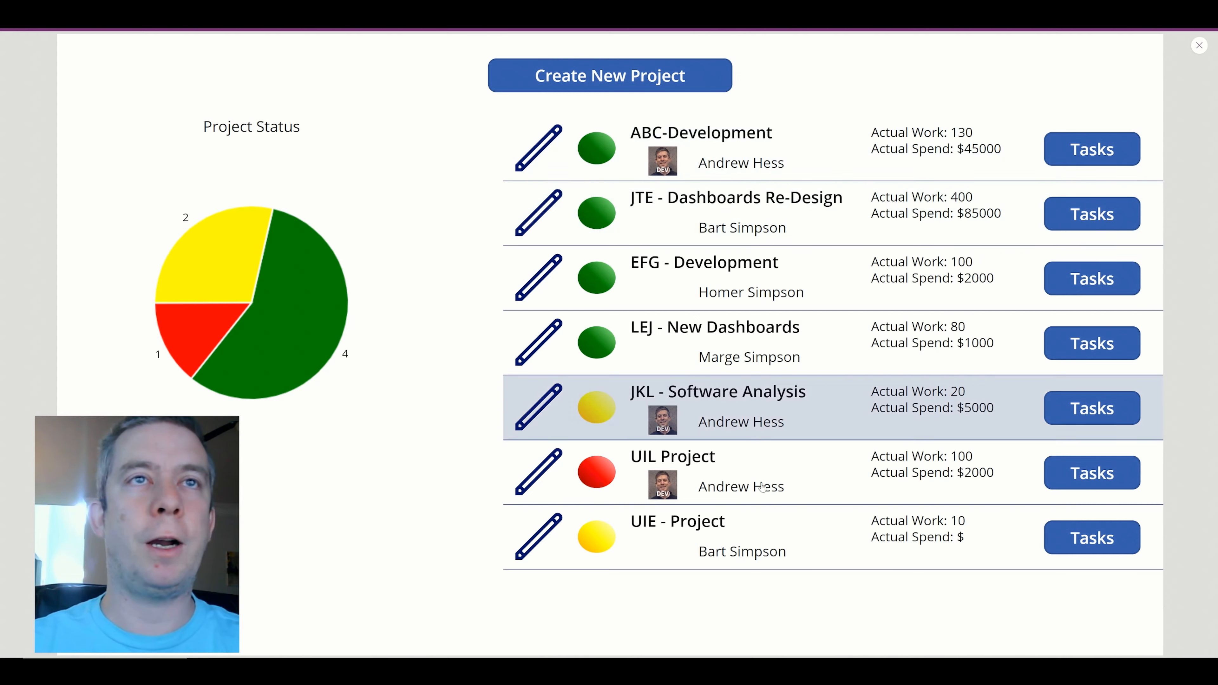
# - Review the JTE - Dashboards Re-Design task list and recheck that of LEJ - New Dashboards, ending on the project overview
pyautogui.click(1072, 210)
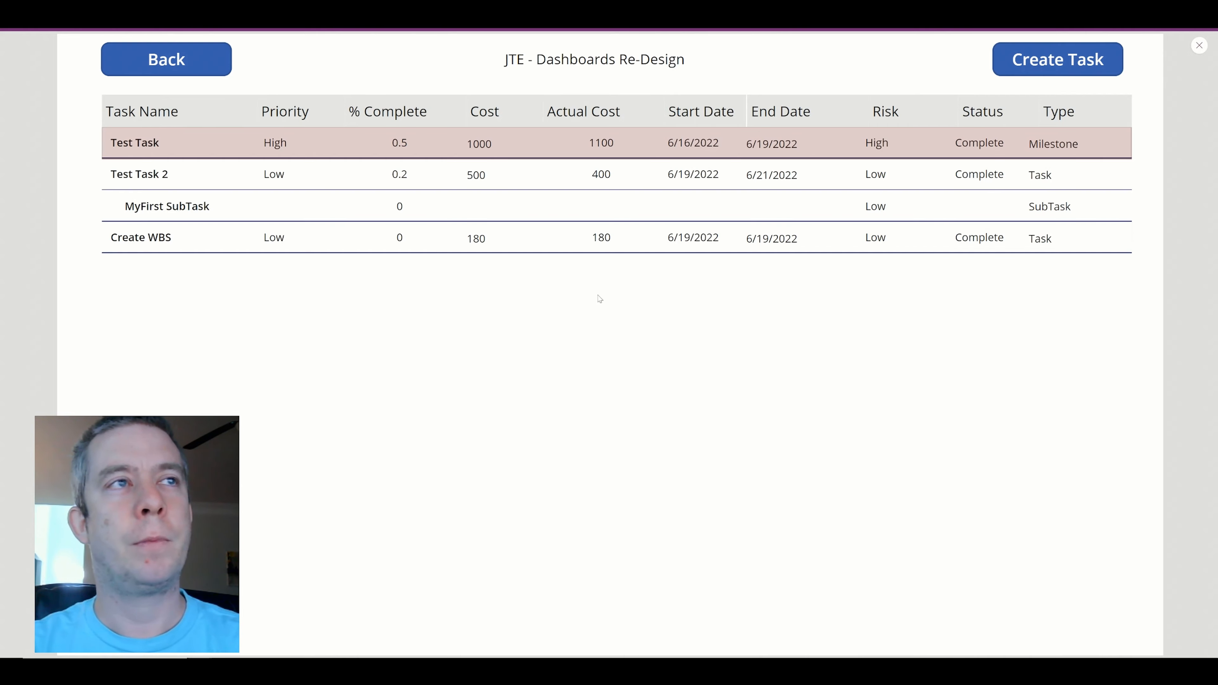
pyautogui.click(206, 65)
pyautogui.click(622, 238)
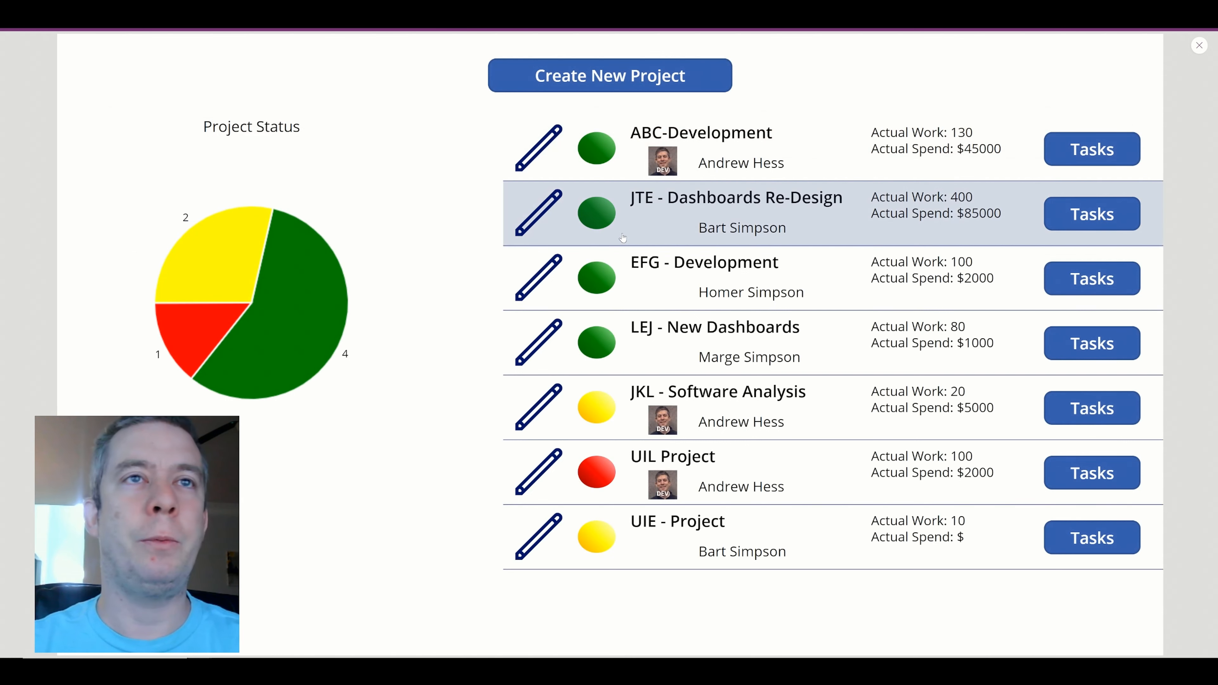
pyautogui.click(1107, 336)
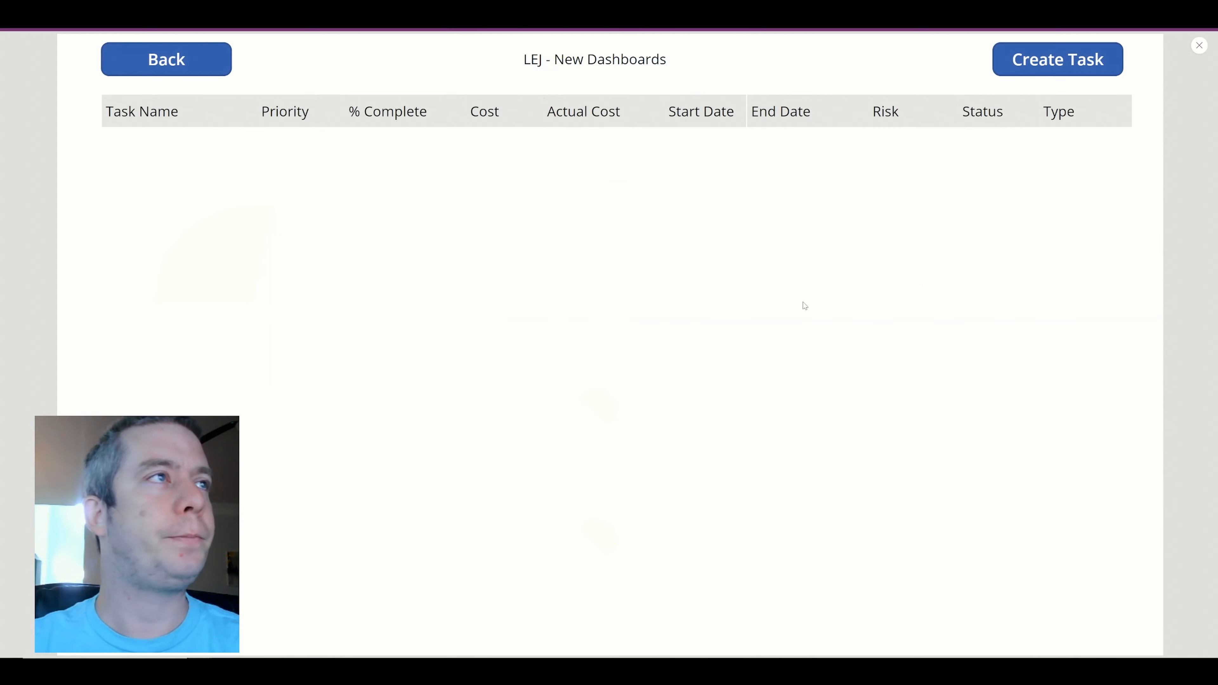
pyautogui.click(194, 73)
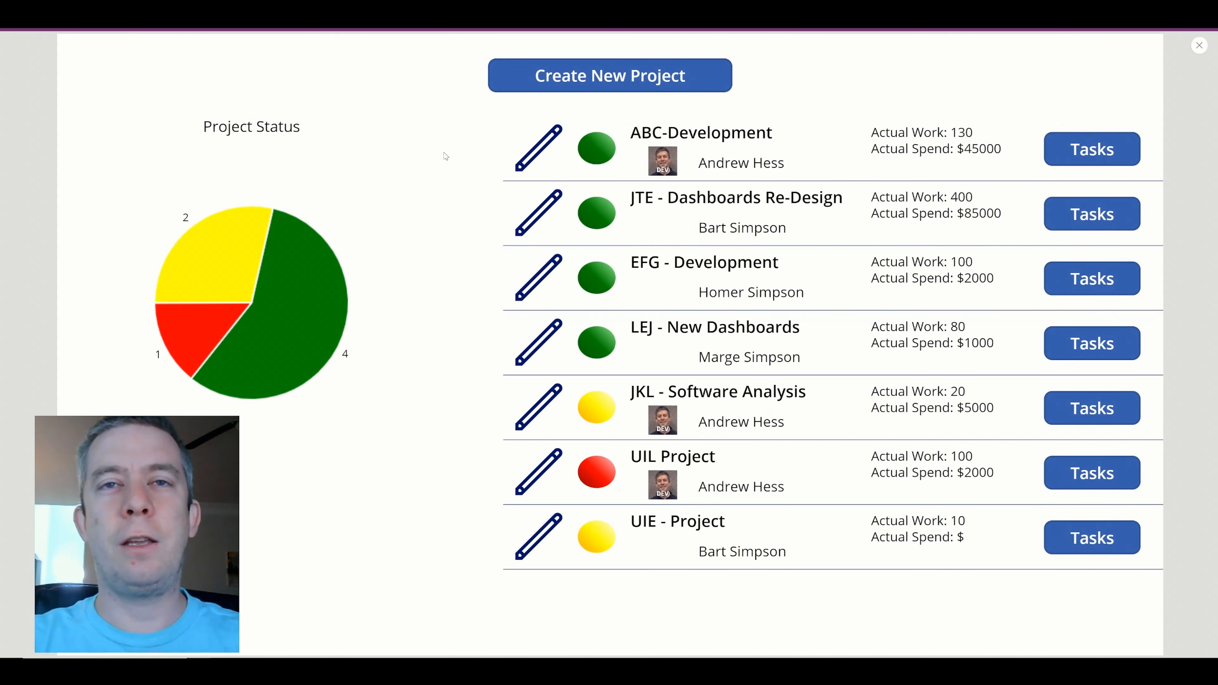